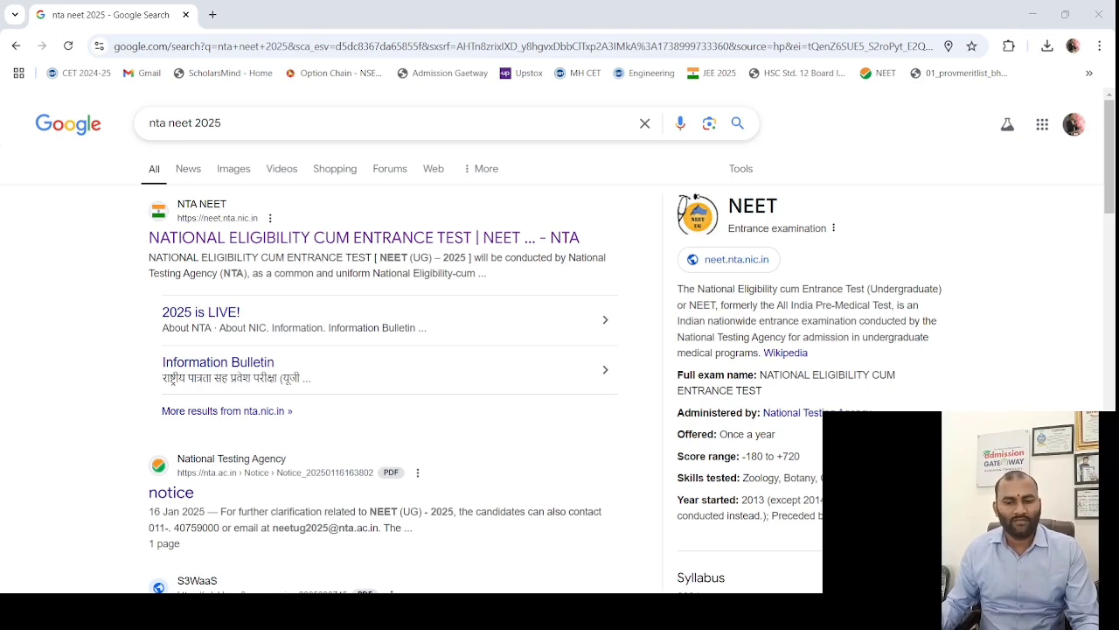
- Rerun the 'nta neet 2025' Google search and open the official neet.nta.nic.in result
{"action": "left_click", "coordinate": [271, 127]}
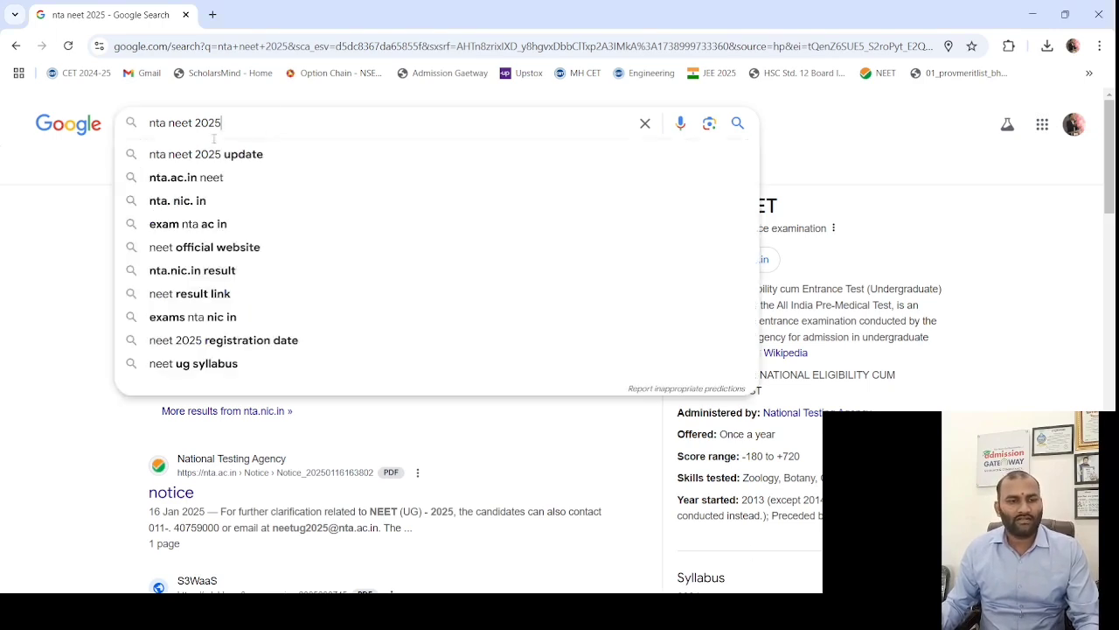
{"action": "left_click", "coordinate": [738, 125]}
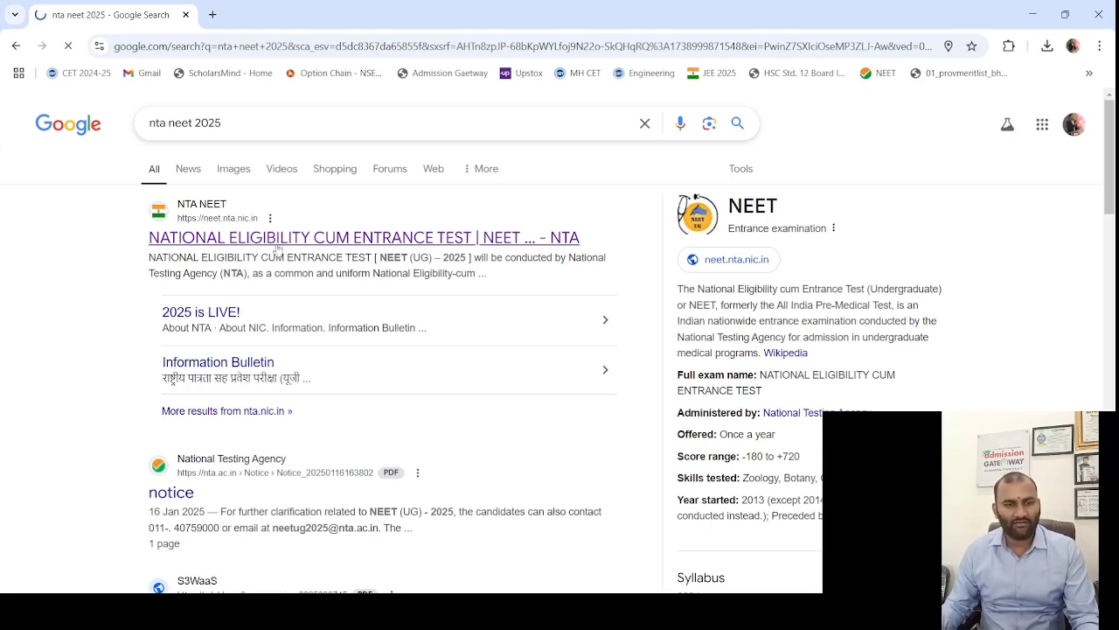
{"action": "left_click", "coordinate": [250, 240]}
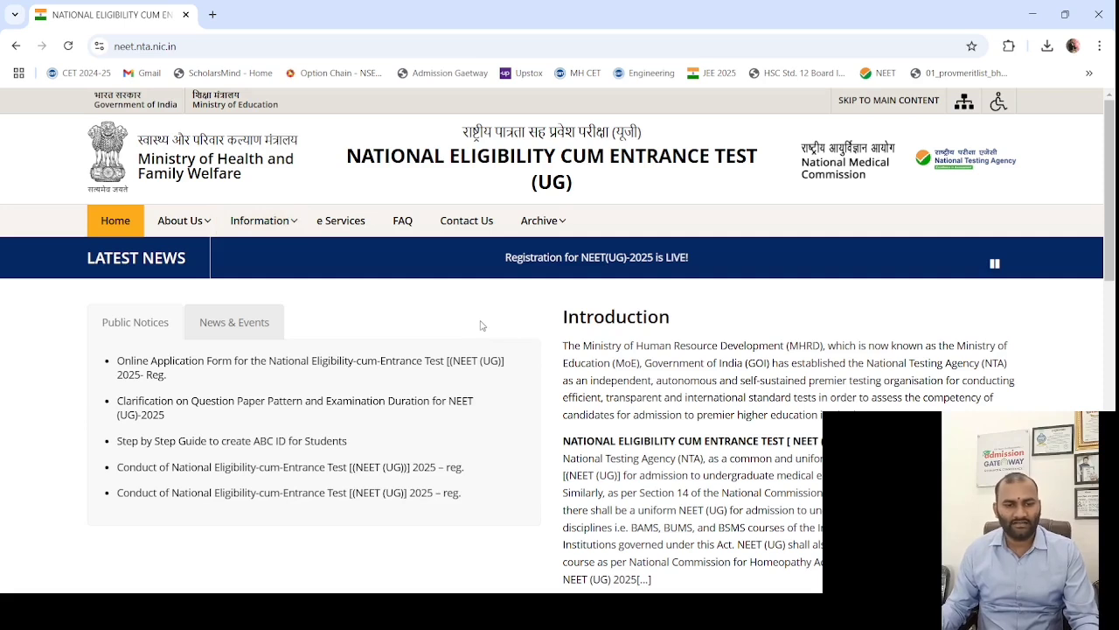
- Scroll the neet.nta.nic.in home page down to the Candidate Activity box
{"action": "scroll", "coordinate": [480, 321], "scroll_direction": "down", "scroll_amount": 1}
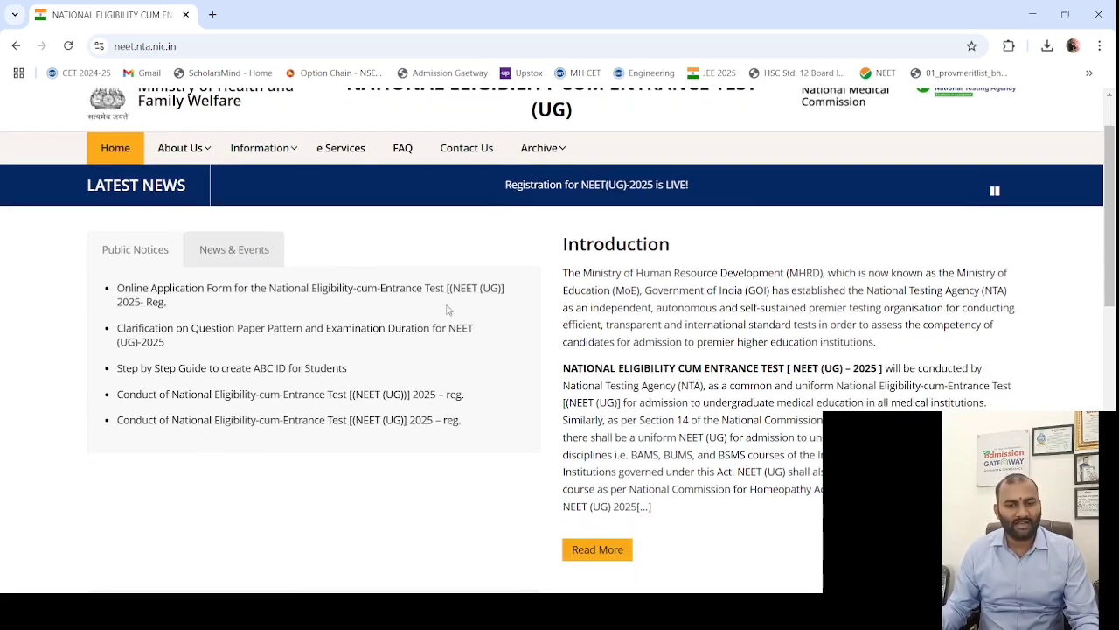
{"action": "scroll", "coordinate": [512, 369], "scroll_direction": "down", "scroll_amount": 2}
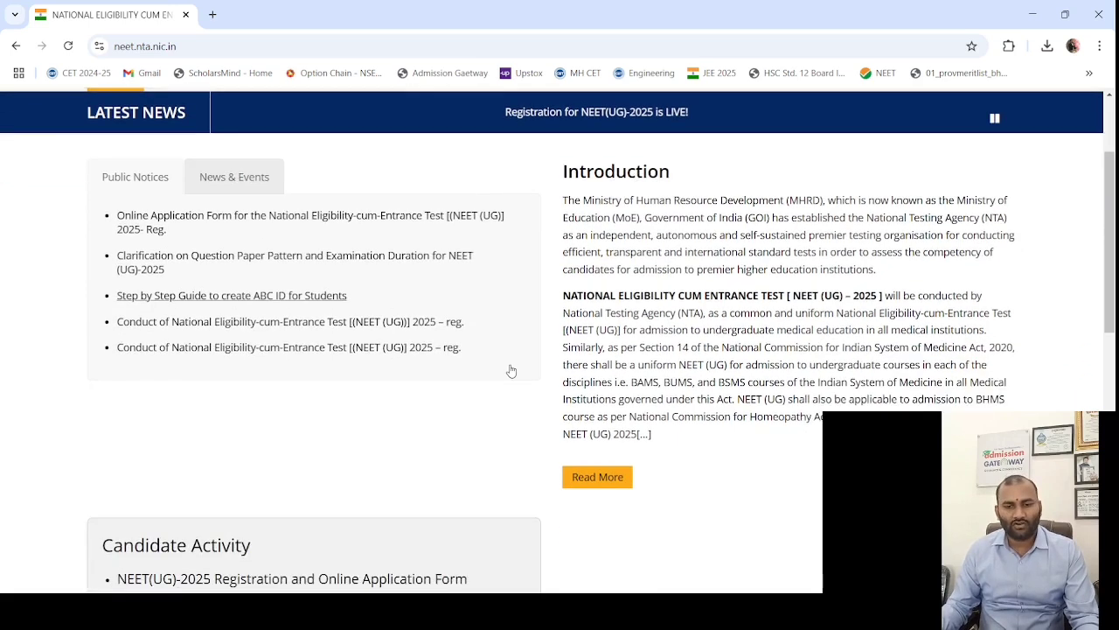
{"action": "scroll", "coordinate": [513, 367], "scroll_direction": "down", "scroll_amount": 1}
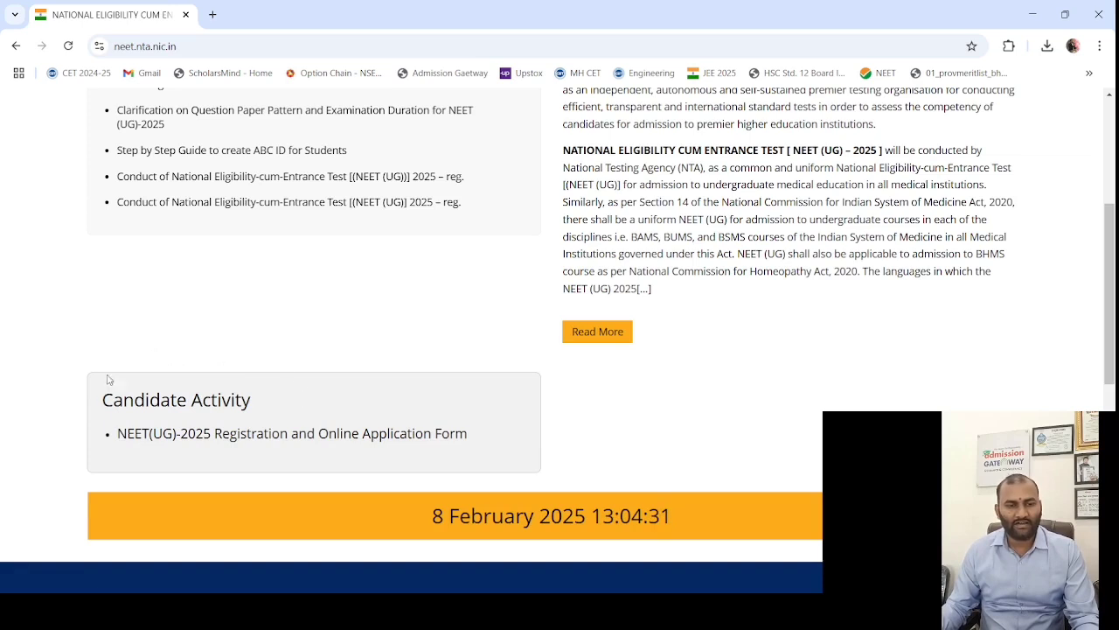
- Open the NEET(UG)-2025 Registration and Online Application Form portal and scroll through it
{"action": "left_click", "coordinate": [232, 443]}
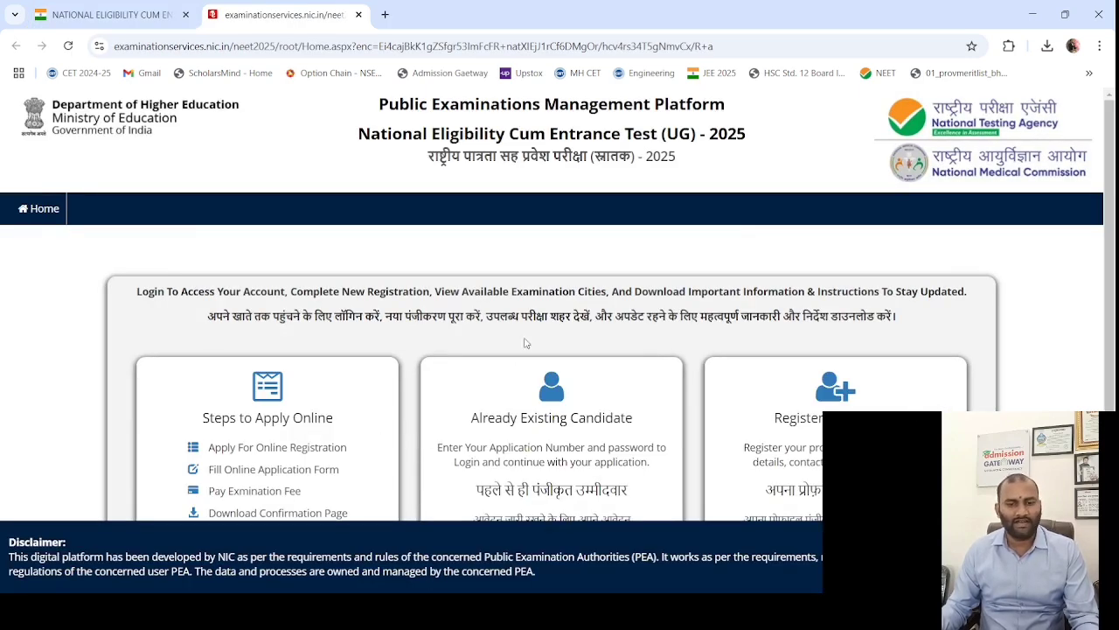
{"action": "scroll", "coordinate": [526, 343], "scroll_direction": "down", "scroll_amount": 1}
{"action": "scroll", "coordinate": [525, 338], "scroll_direction": "down", "scroll_amount": 1}
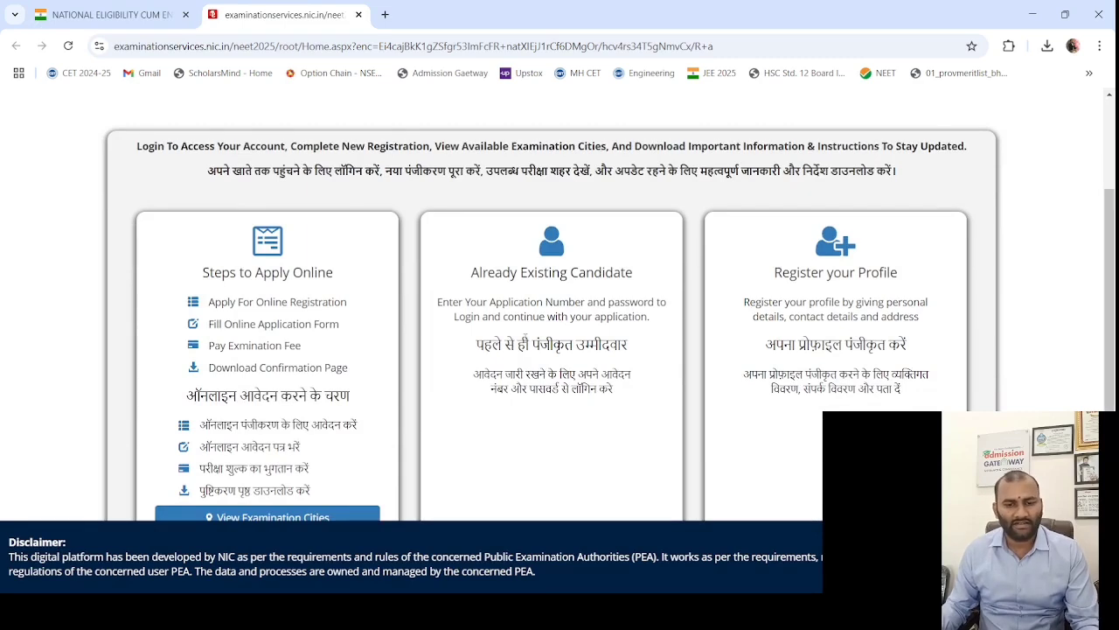
{"action": "scroll", "coordinate": [526, 337], "scroll_direction": "down", "scroll_amount": 1}
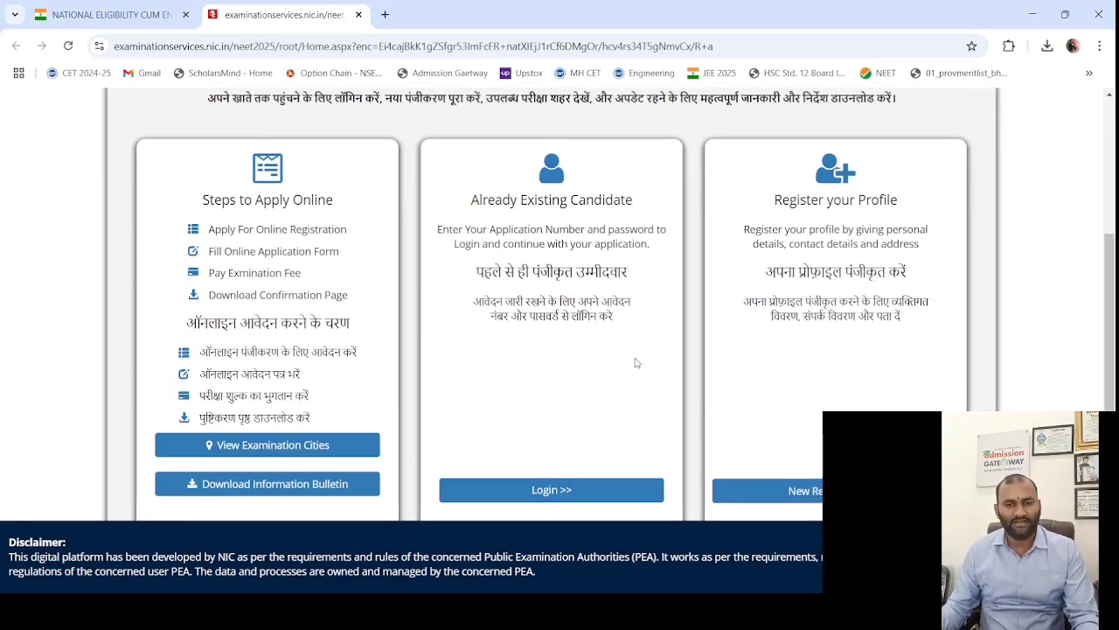
{"action": "scroll", "coordinate": [636, 363], "scroll_direction": "up", "scroll_amount": 3}
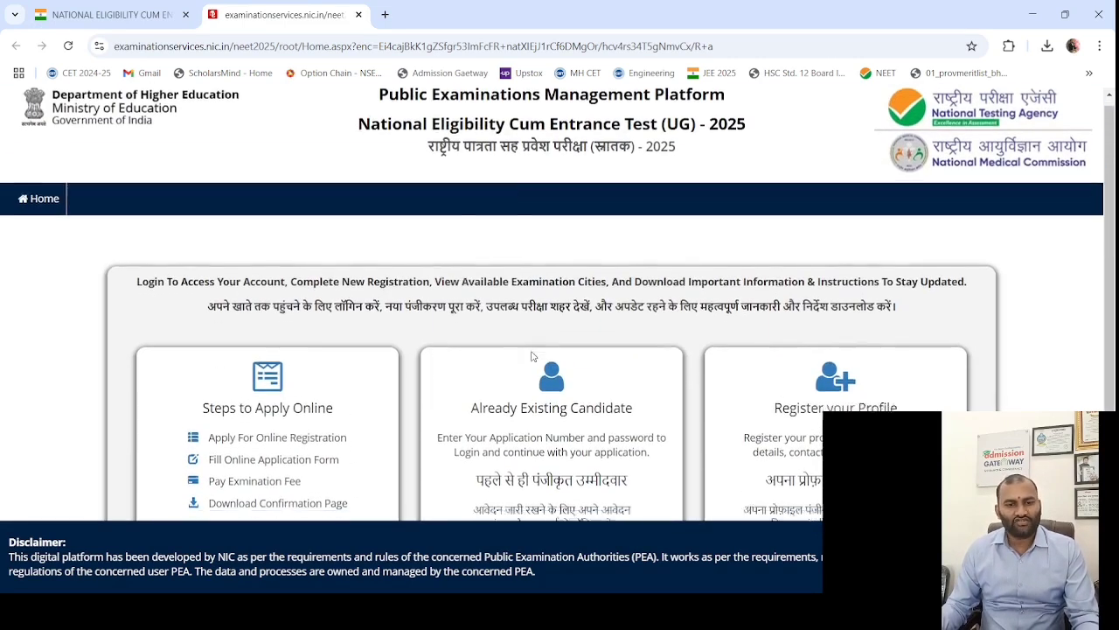
{"action": "scroll", "coordinate": [531, 356], "scroll_direction": "down", "scroll_amount": 3}
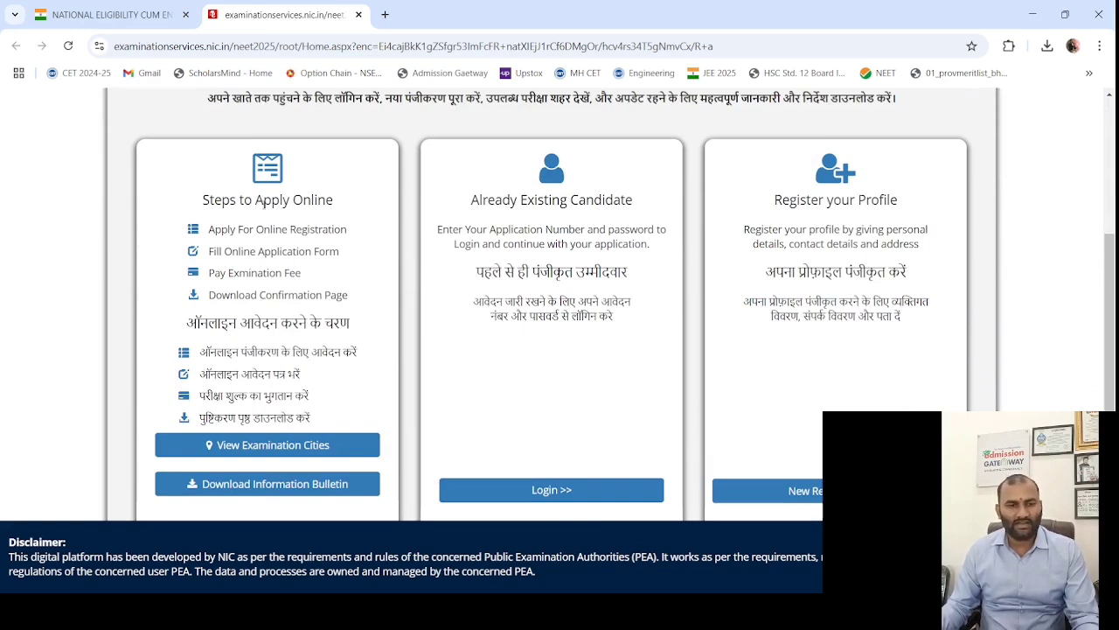
- Highlight the Steps to Apply Online and Already Existing Candidate headings
{"action": "triple_click", "coordinate": [263, 203]}
{"action": "left_click", "coordinate": [349, 254]}
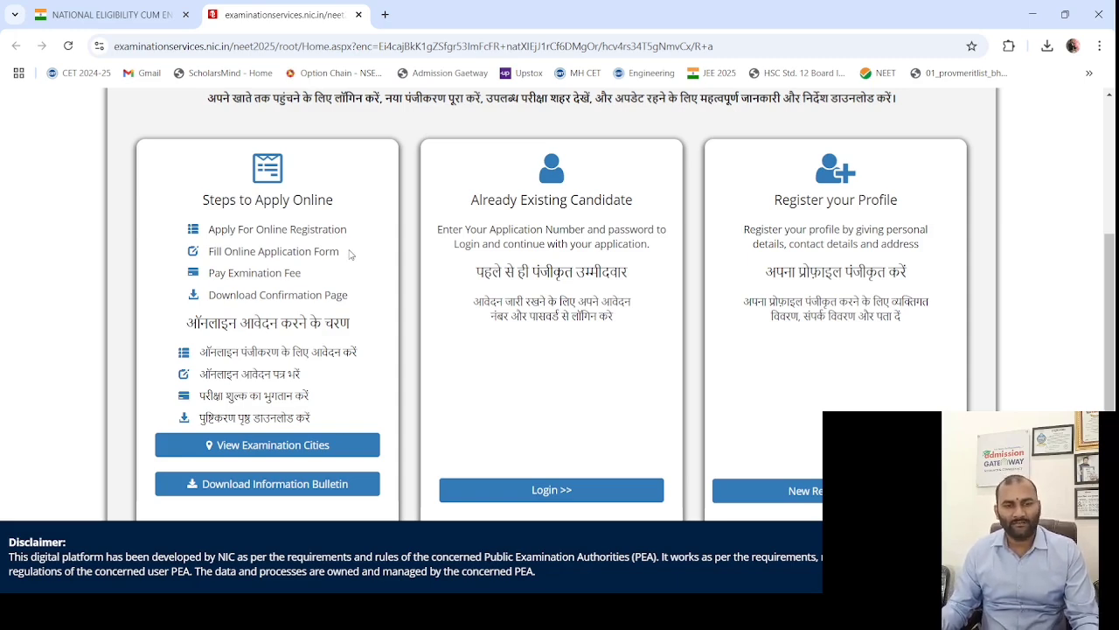
{"action": "triple_click", "coordinate": [542, 206]}
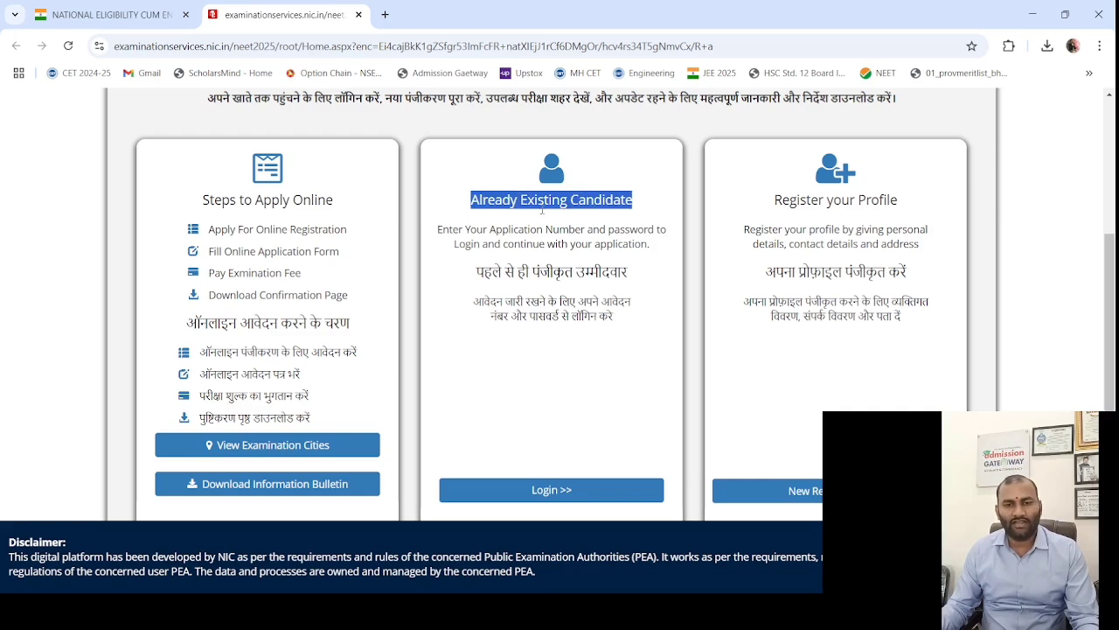
{"action": "left_click", "coordinate": [560, 245]}
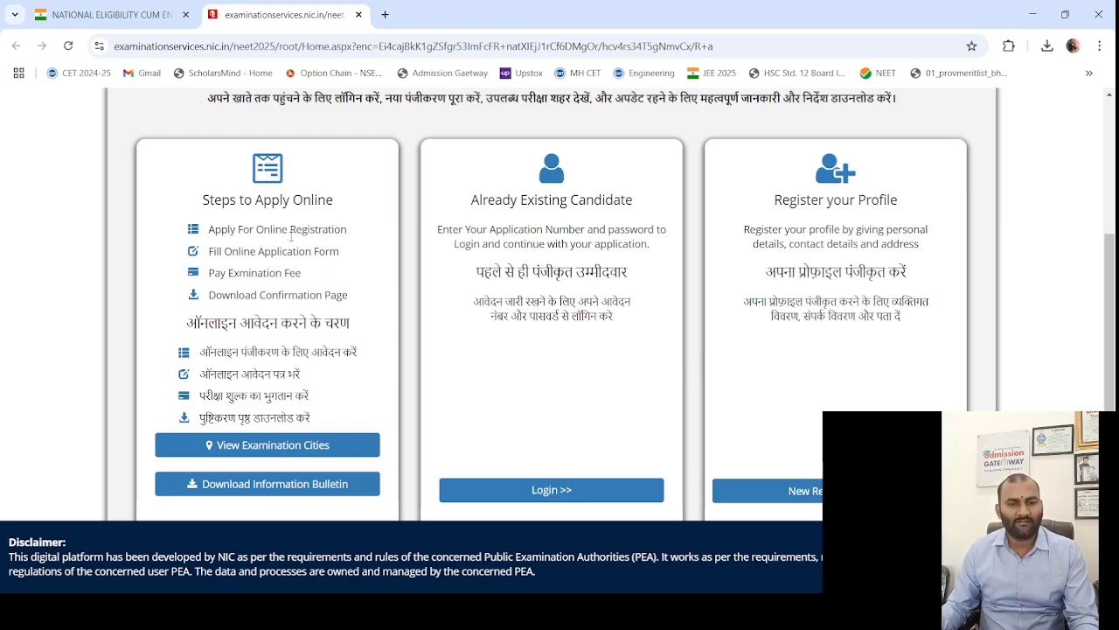
- Review the four Steps to Apply Online, then start a New Registration
{"action": "left_click_drag", "start_coordinate": [292, 235], "coordinate": [199, 229]}
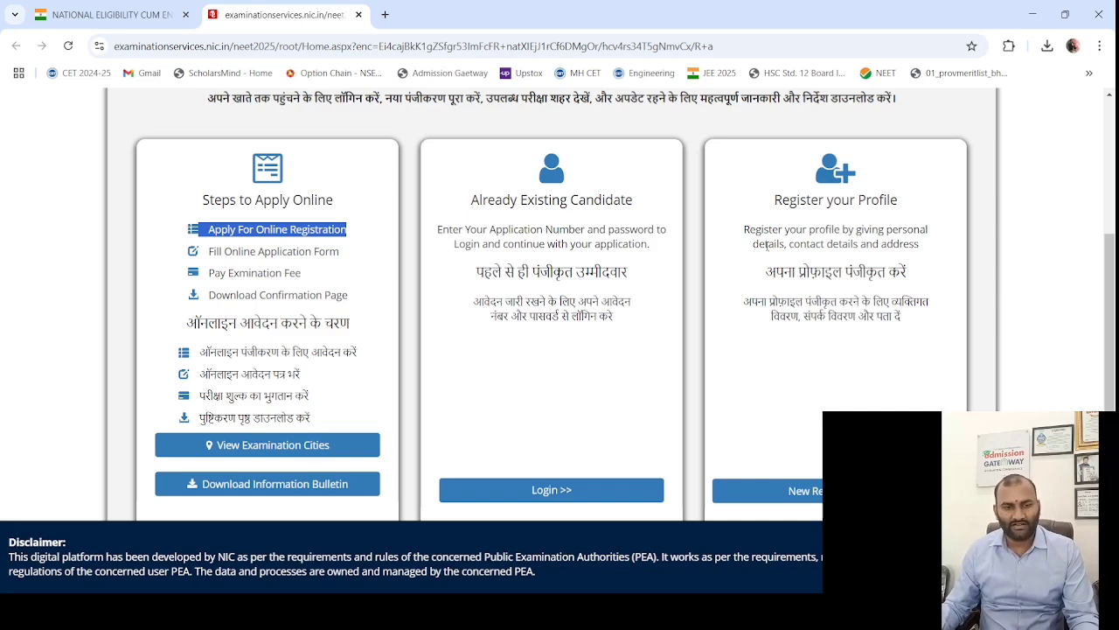
{"action": "triple_click", "coordinate": [235, 256]}
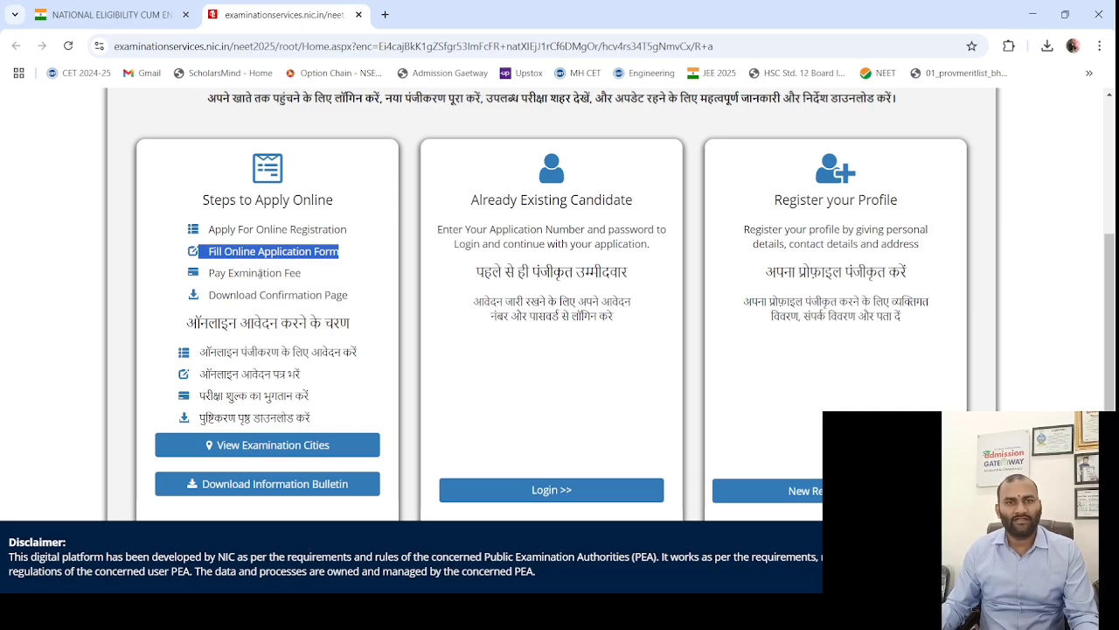
{"action": "triple_click", "coordinate": [260, 273]}
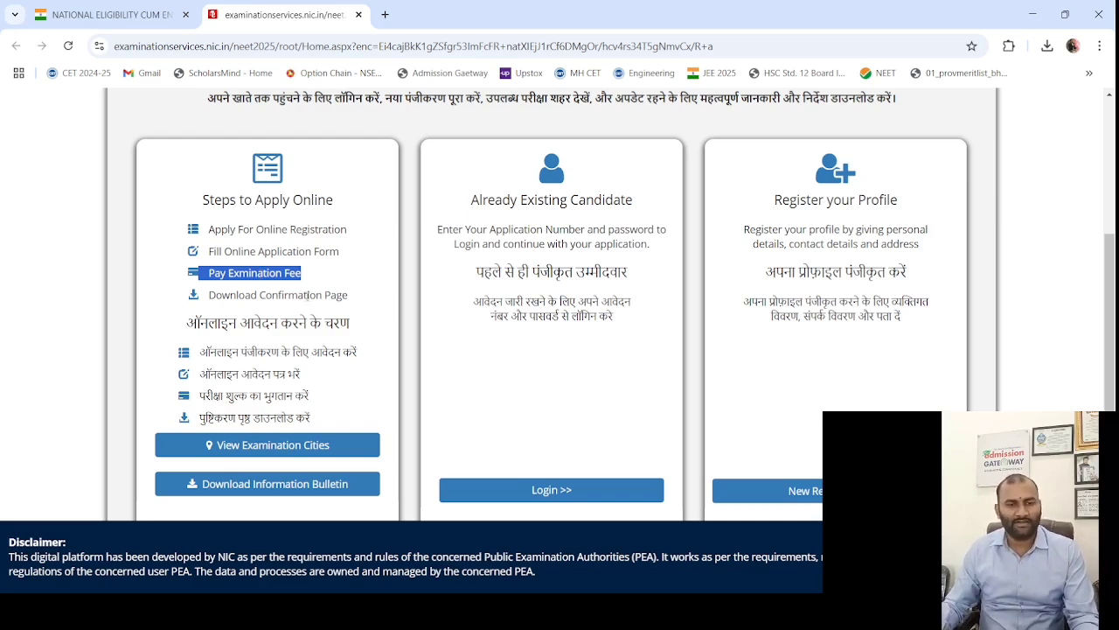
{"action": "triple_click", "coordinate": [306, 297]}
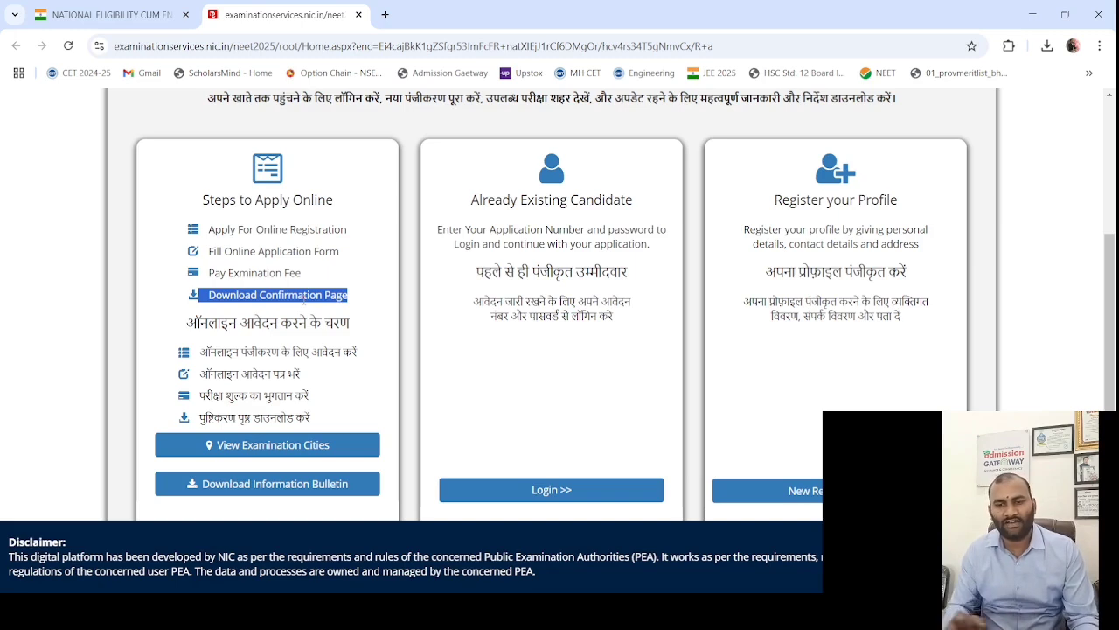
{"action": "triple_click", "coordinate": [251, 230]}
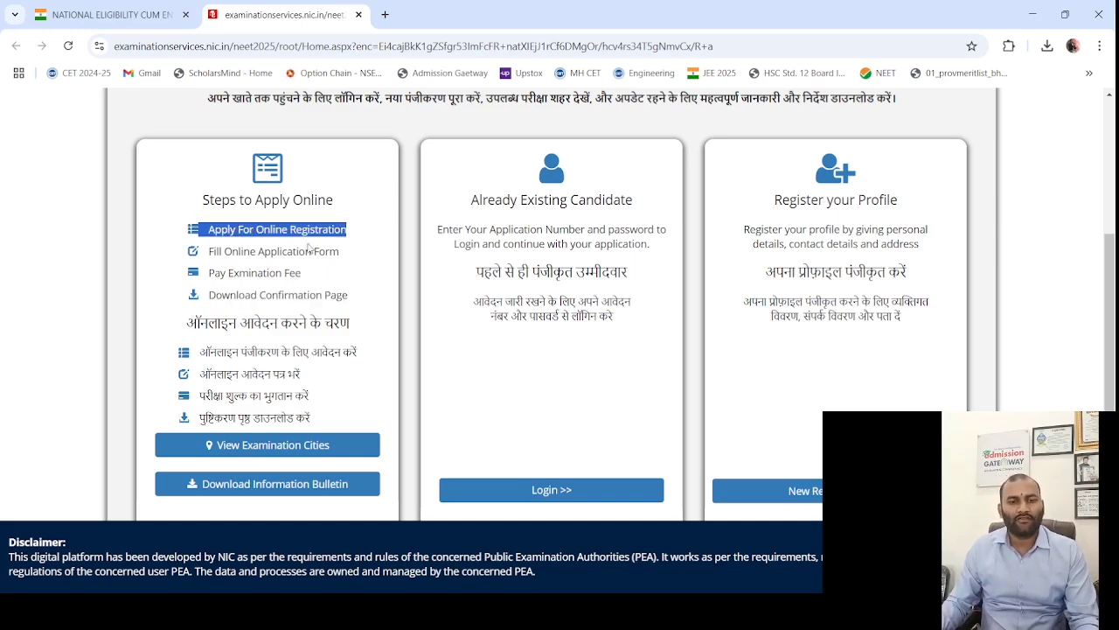
{"action": "left_click", "coordinate": [754, 491]}
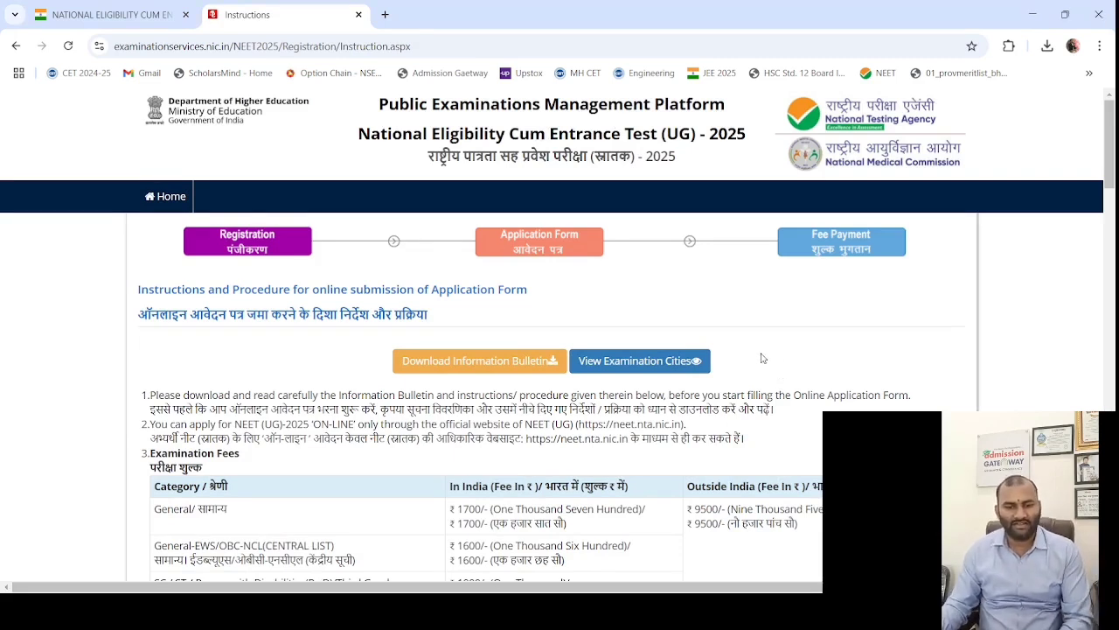
{"action": "scroll", "coordinate": [761, 355], "scroll_direction": "down", "scroll_amount": 2}
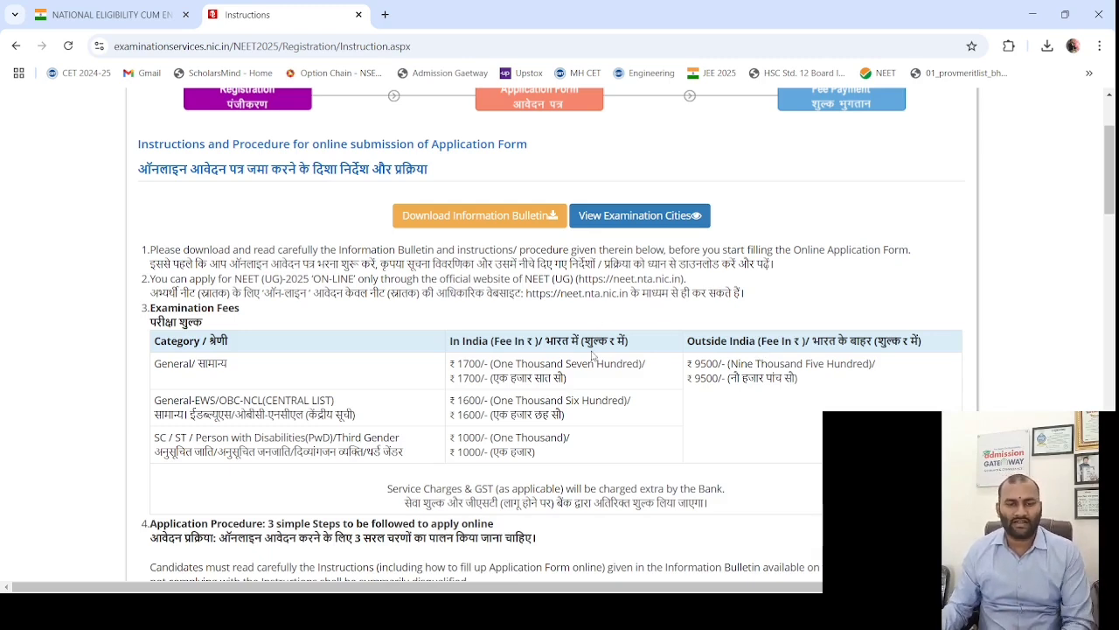
{"action": "double_click", "coordinate": [503, 293]}
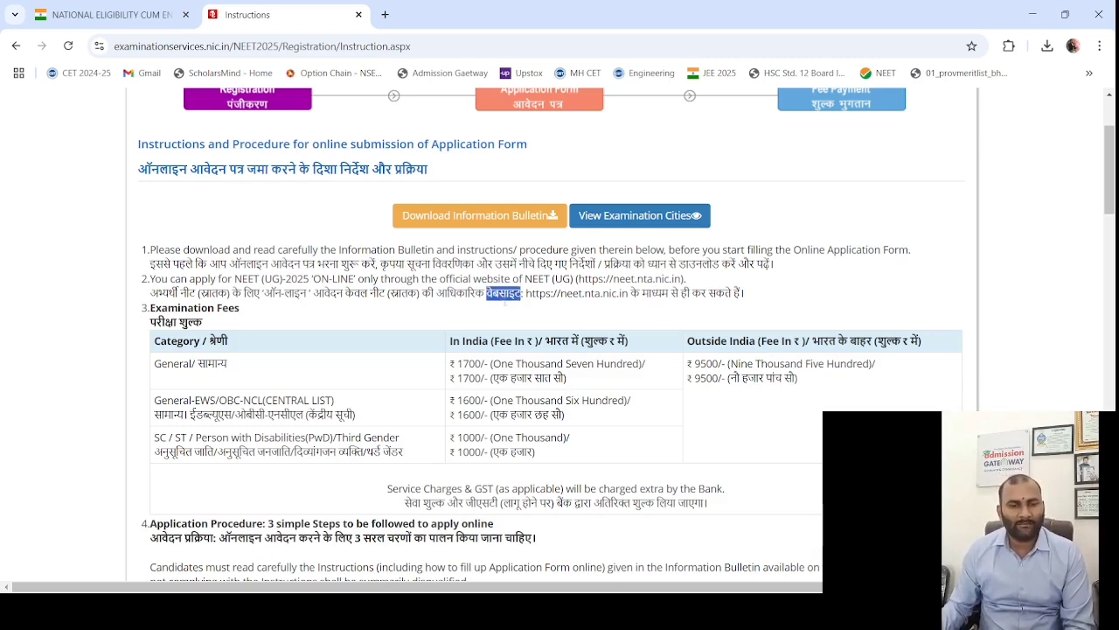
{"action": "scroll", "coordinate": [509, 309], "scroll_direction": "down", "scroll_amount": 1}
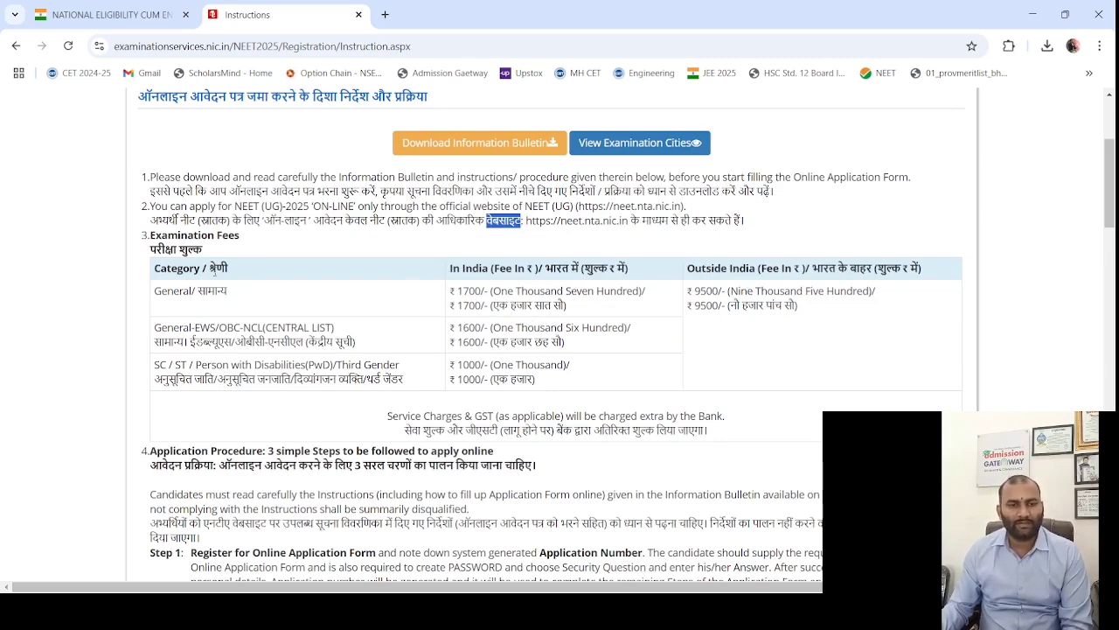
{"action": "triple_click", "coordinate": [181, 235]}
{"action": "left_click", "coordinate": [336, 244]}
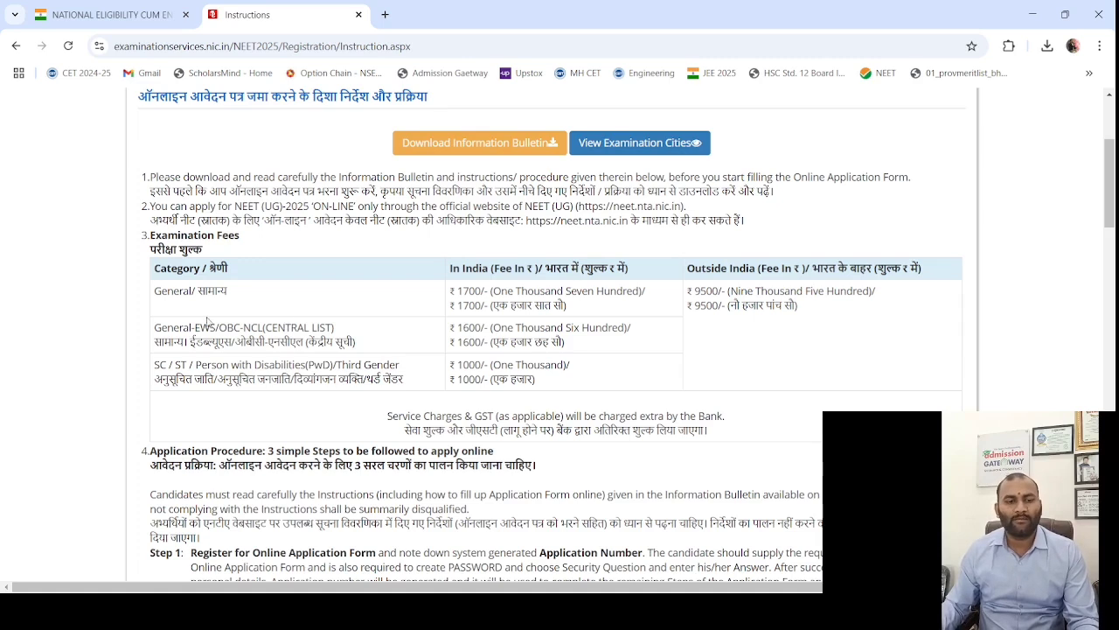
{"action": "double_click", "coordinate": [206, 325]}
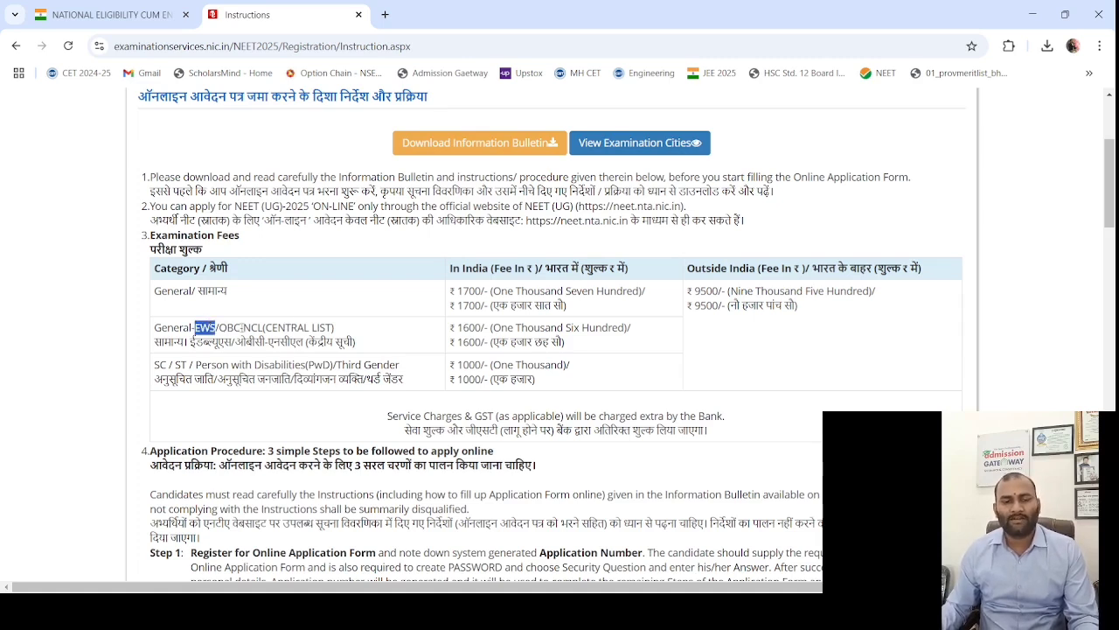
{"action": "triple_click", "coordinate": [242, 326]}
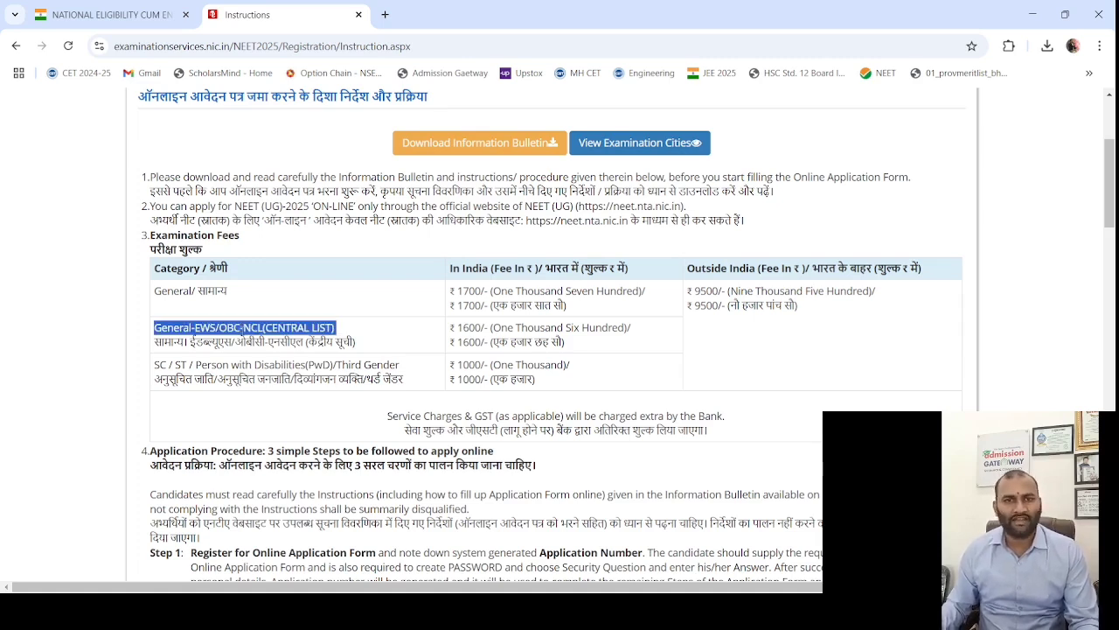
{"action": "left_click_drag", "start_coordinate": [451, 328], "coordinate": [632, 328]}
{"action": "left_click", "coordinate": [312, 374]}
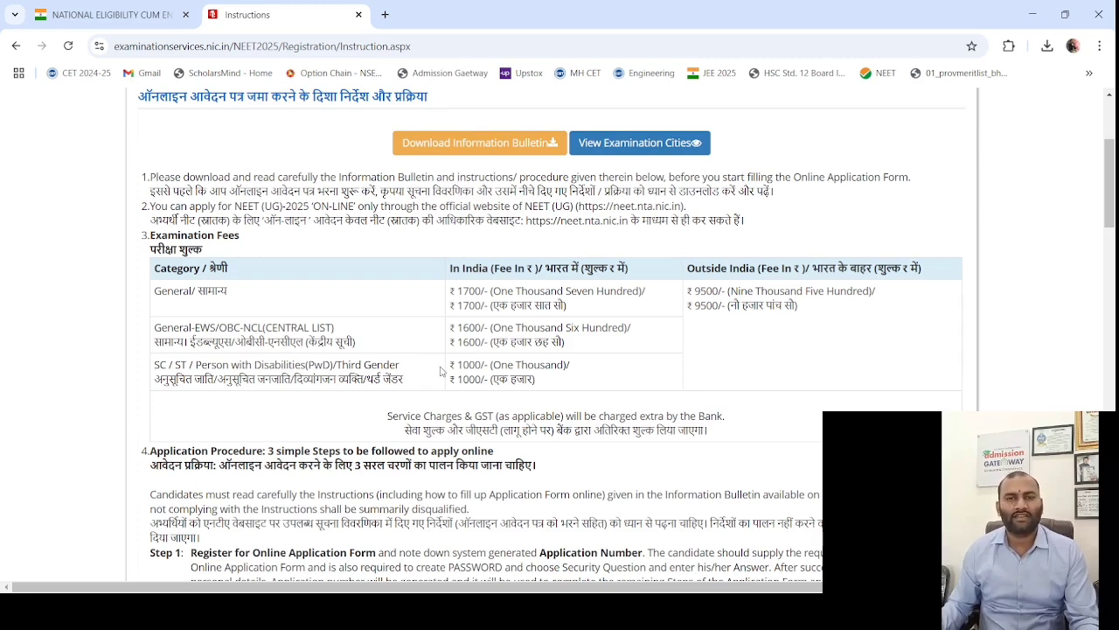
{"action": "double_click", "coordinate": [471, 363]}
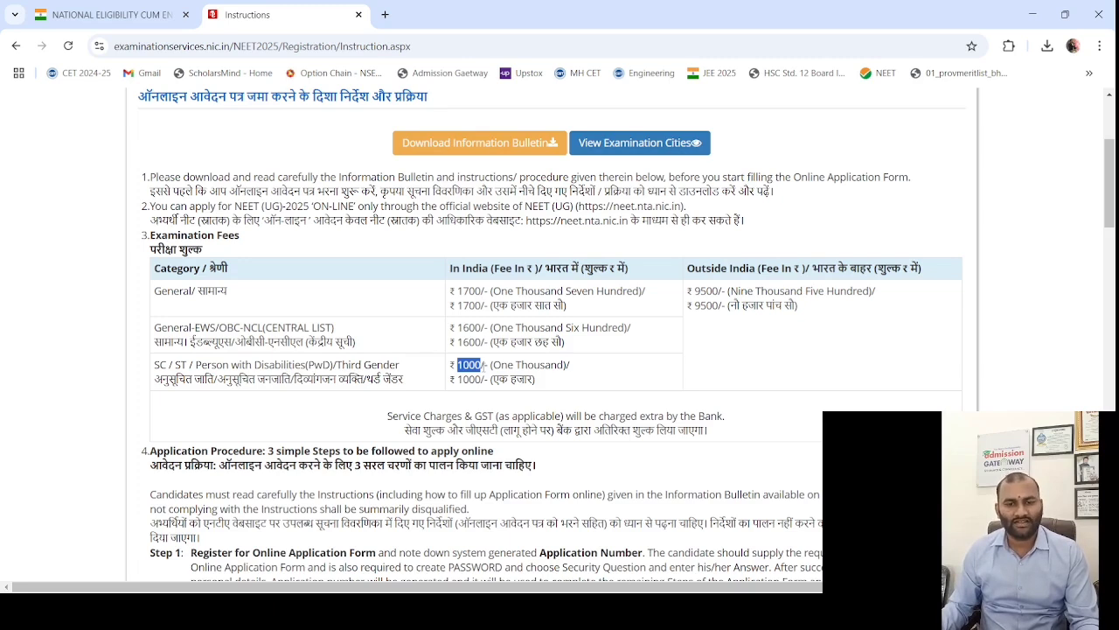
{"action": "scroll", "coordinate": [484, 367], "scroll_direction": "down", "scroll_amount": 4}
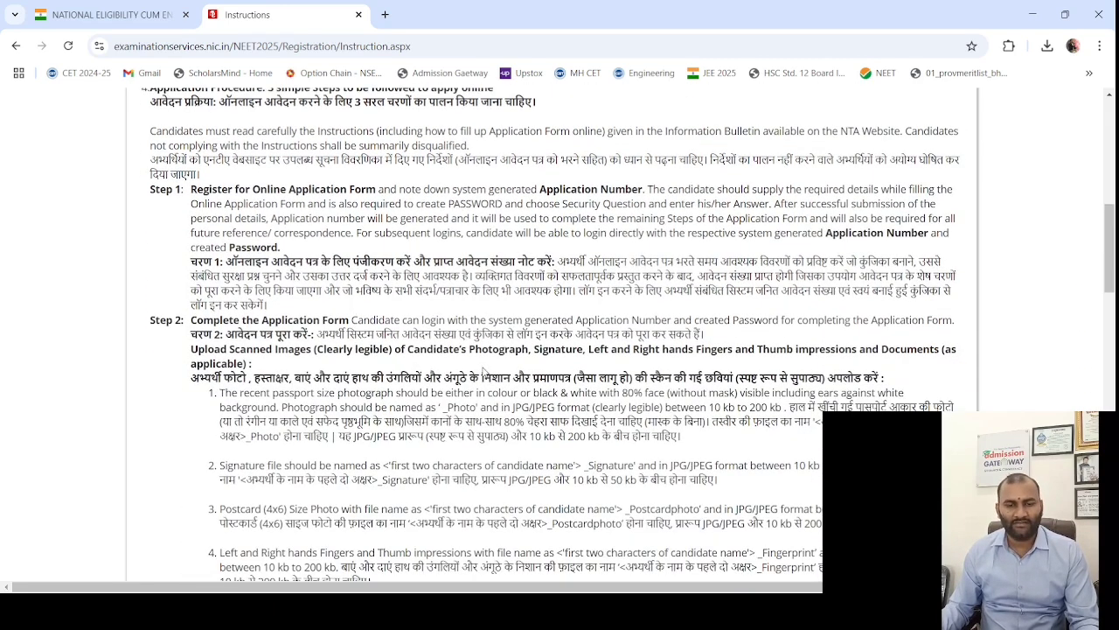
{"action": "scroll", "coordinate": [484, 372], "scroll_direction": "down", "scroll_amount": 1}
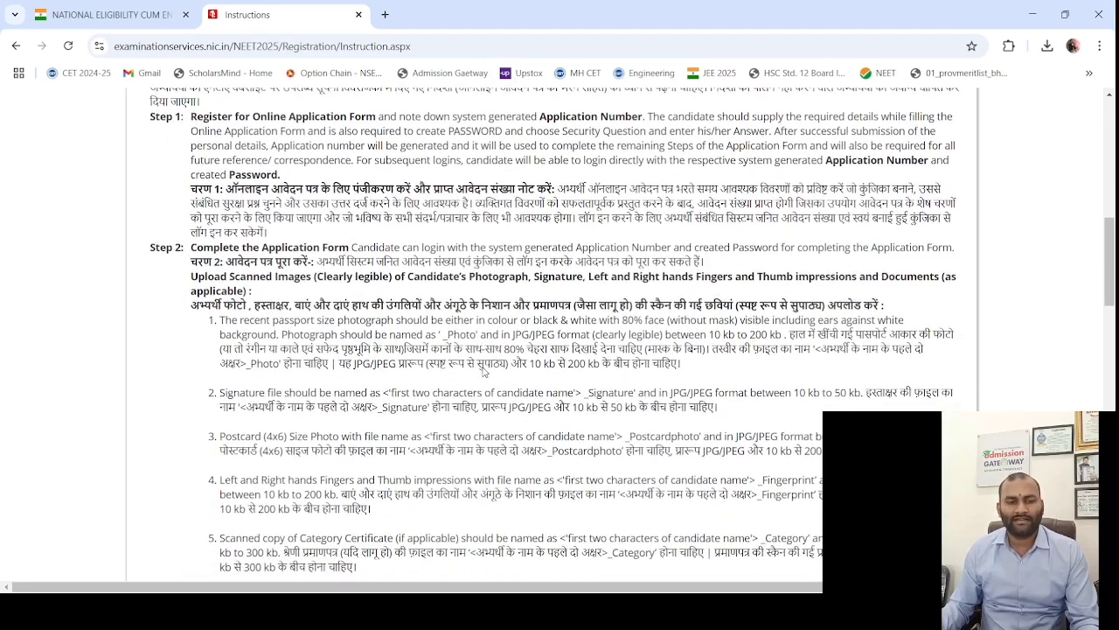
{"action": "triple_click", "coordinate": [239, 306]}
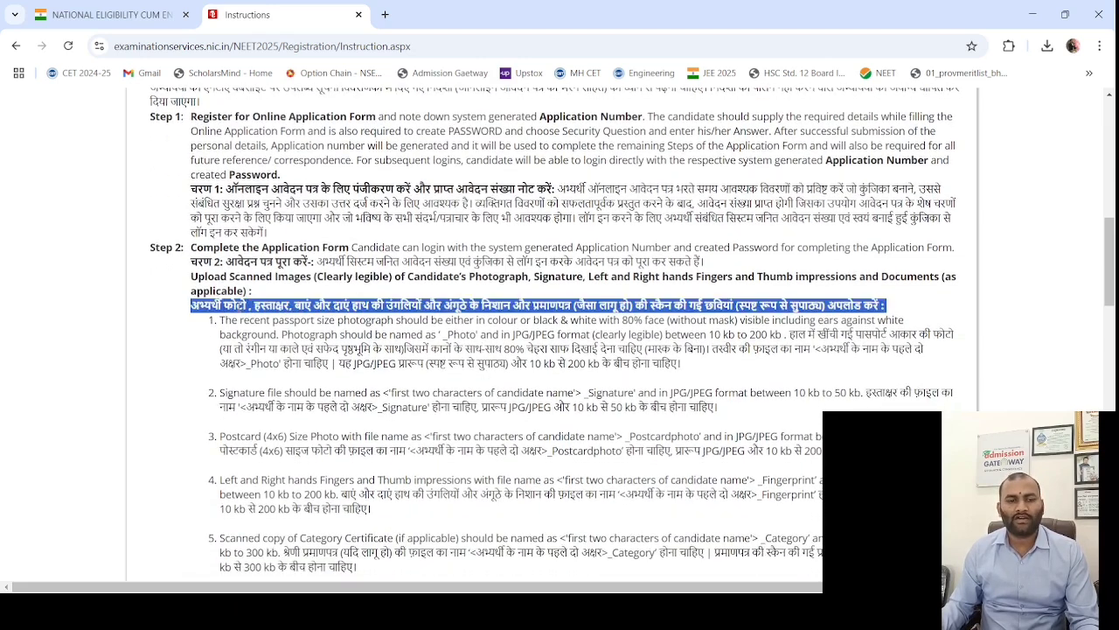
{"action": "left_click", "coordinate": [347, 351]}
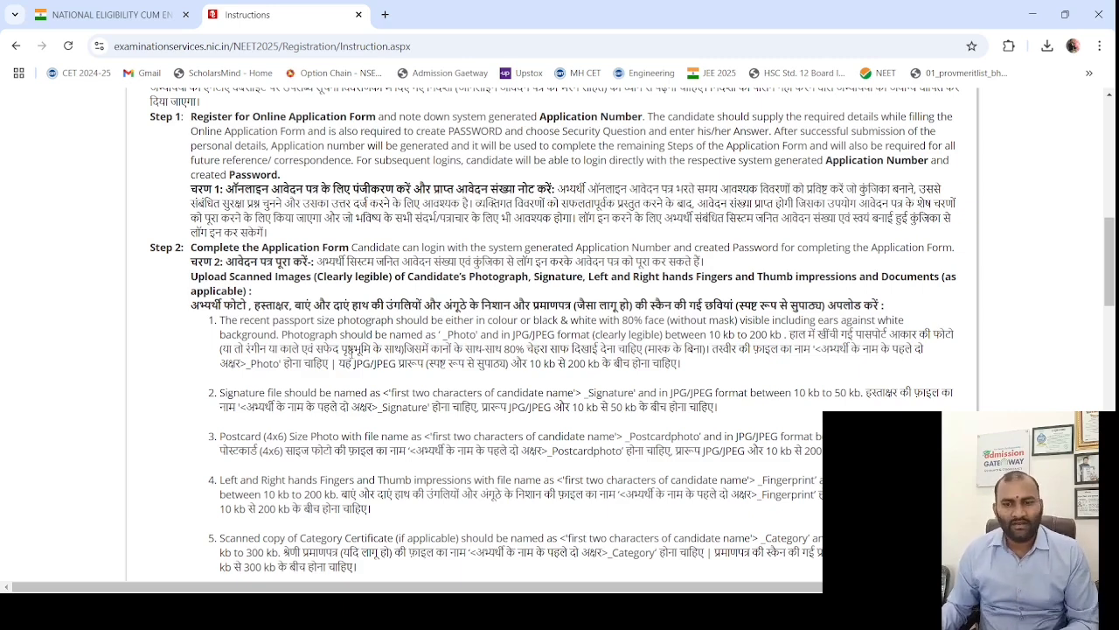
{"action": "scroll", "coordinate": [324, 341], "scroll_direction": "down", "scroll_amount": 1}
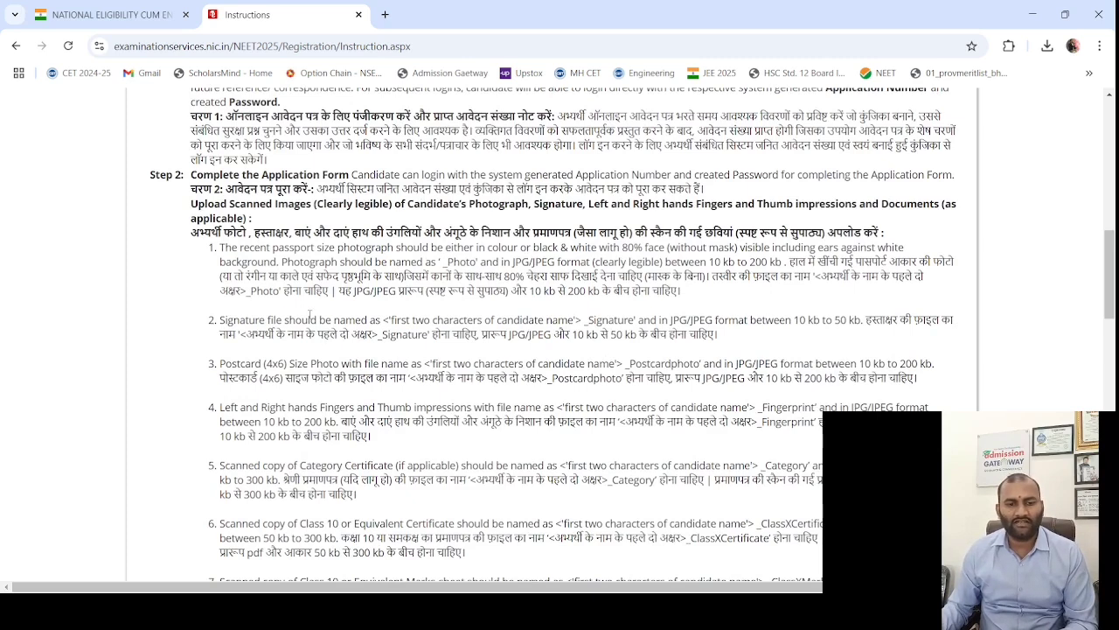
{"action": "triple_click", "coordinate": [309, 316]}
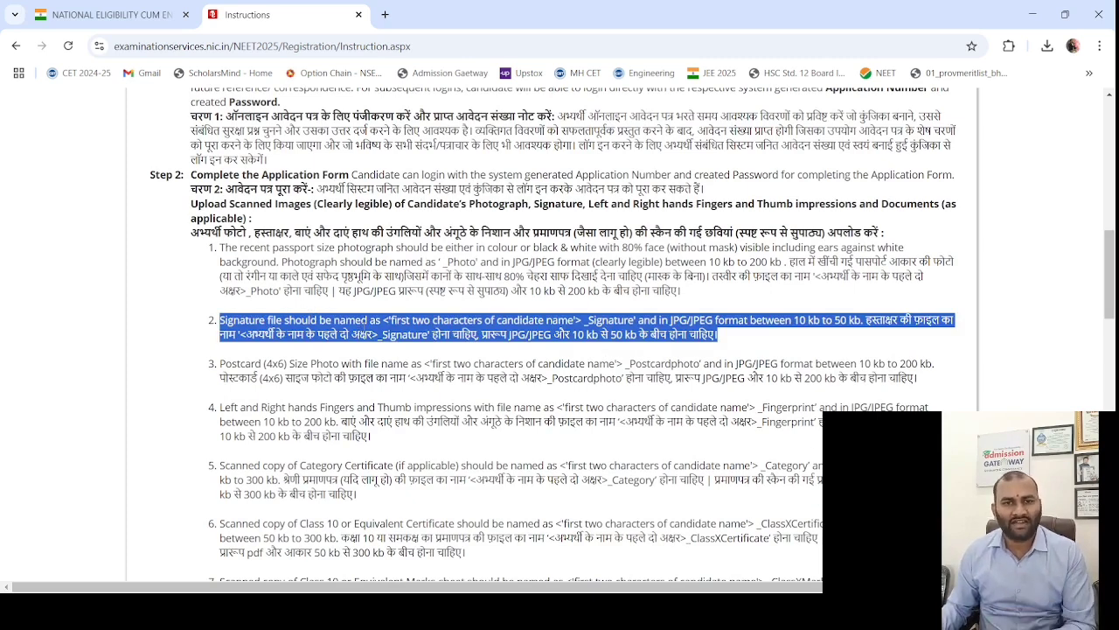
{"action": "scroll", "coordinate": [377, 355], "scroll_direction": "down", "scroll_amount": 1}
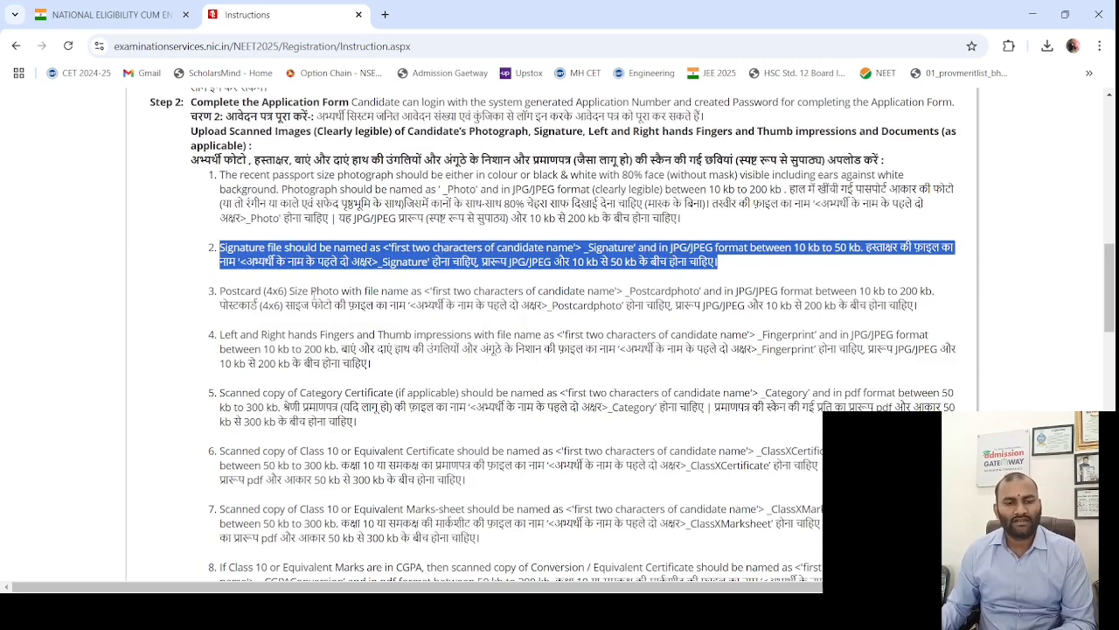
{"action": "triple_click", "coordinate": [310, 293]}
{"action": "left_click", "coordinate": [398, 322]}
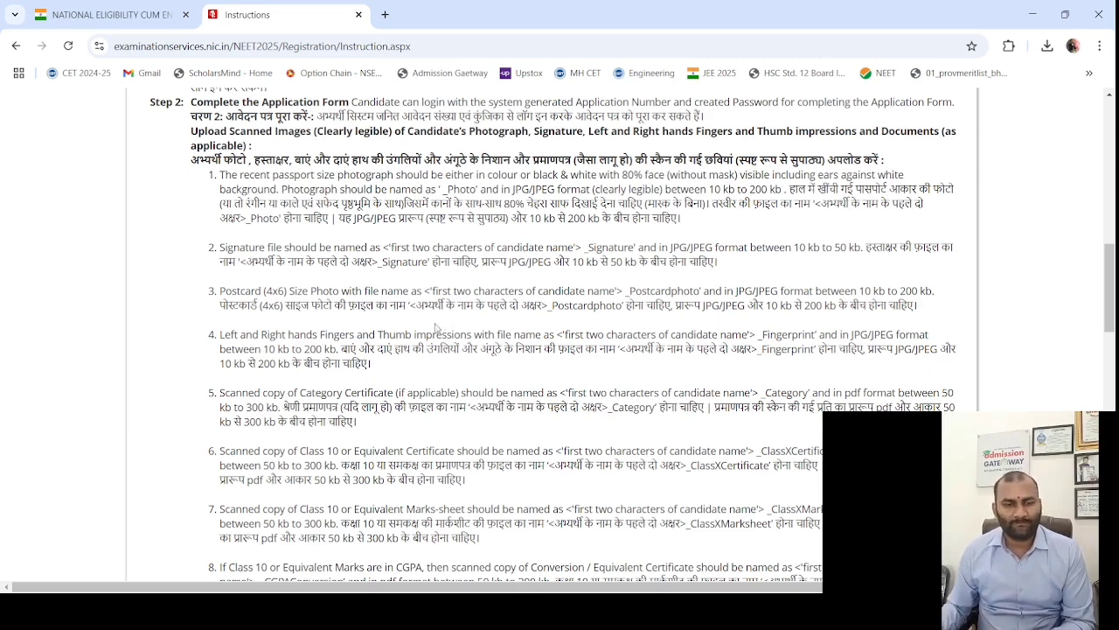
{"action": "scroll", "coordinate": [437, 329], "scroll_direction": "down", "scroll_amount": 1}
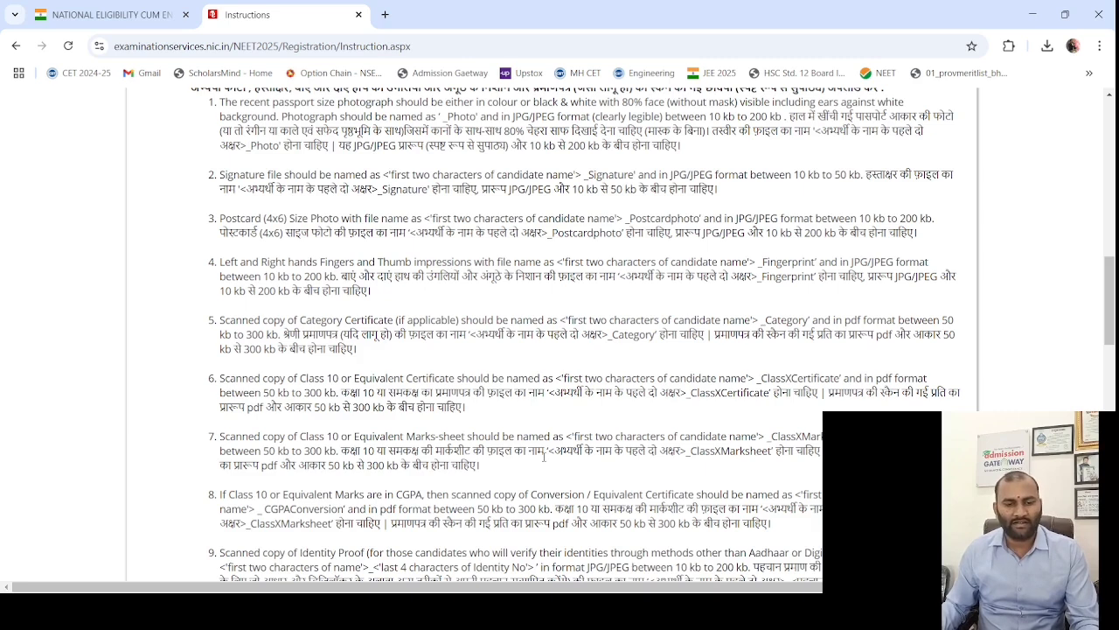
{"action": "scroll", "coordinate": [461, 363], "scroll_direction": "down", "scroll_amount": 1}
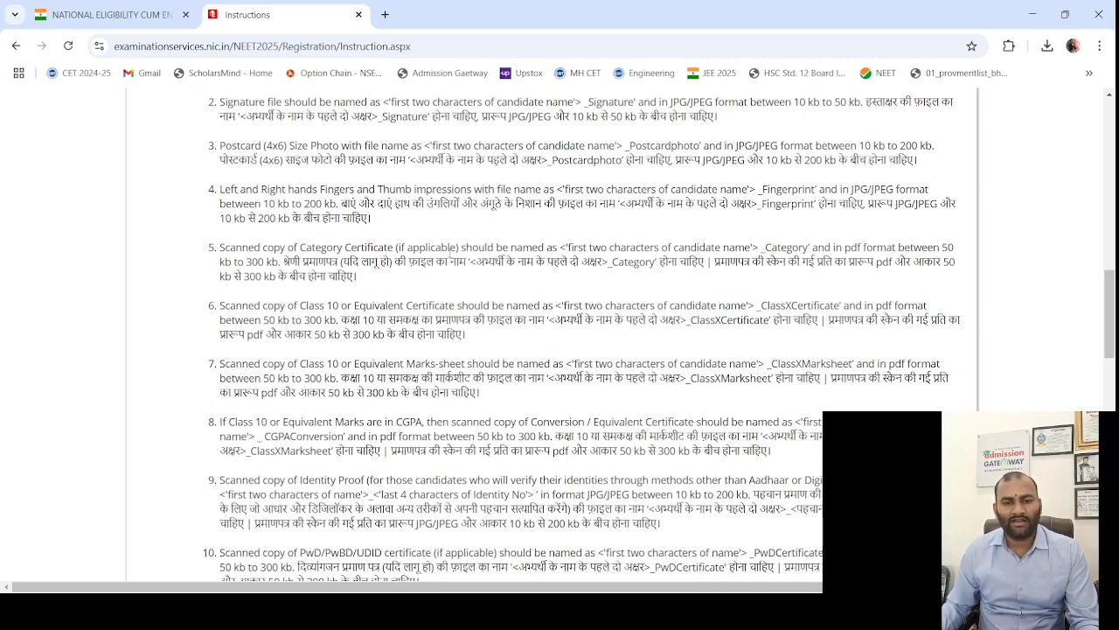
{"action": "double_click", "coordinate": [451, 252]}
{"action": "left_click", "coordinate": [458, 282]}
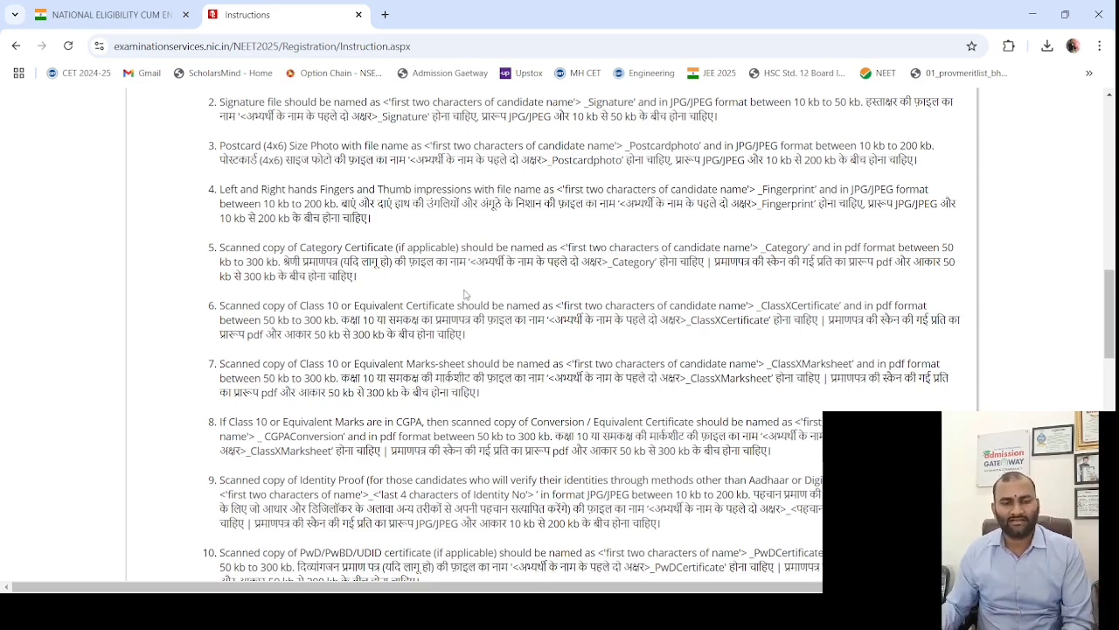
- Read to the end of the Instructions page and open the NEET (UG) 2025 Information Bulletin PDF
{"action": "scroll", "coordinate": [473, 297], "scroll_direction": "down", "scroll_amount": 1}
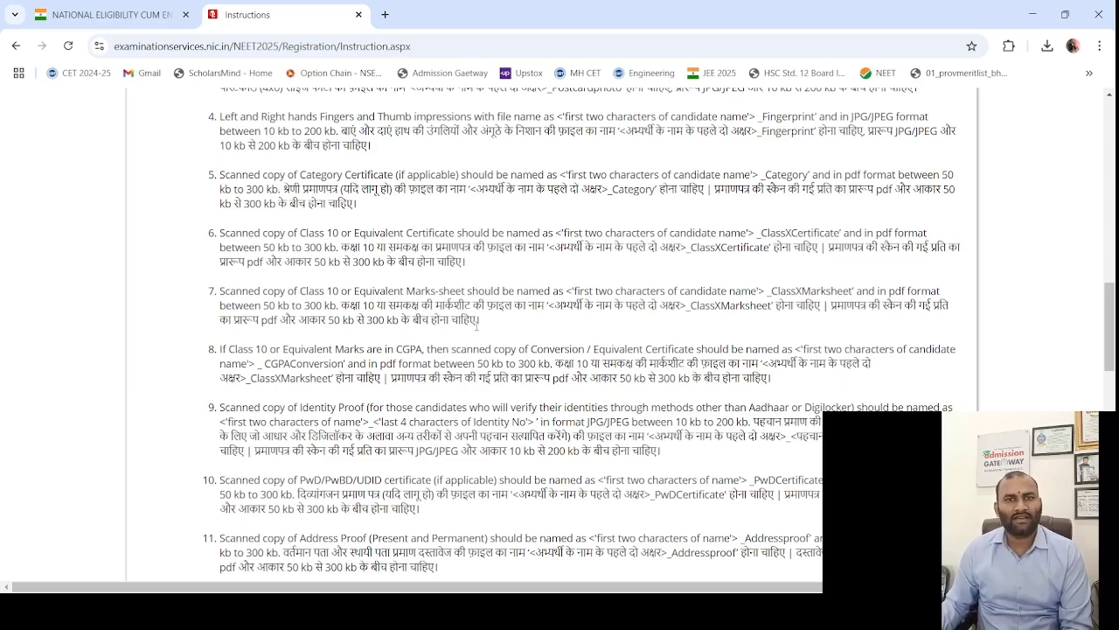
{"action": "scroll", "coordinate": [480, 341], "scroll_direction": "down", "scroll_amount": 1}
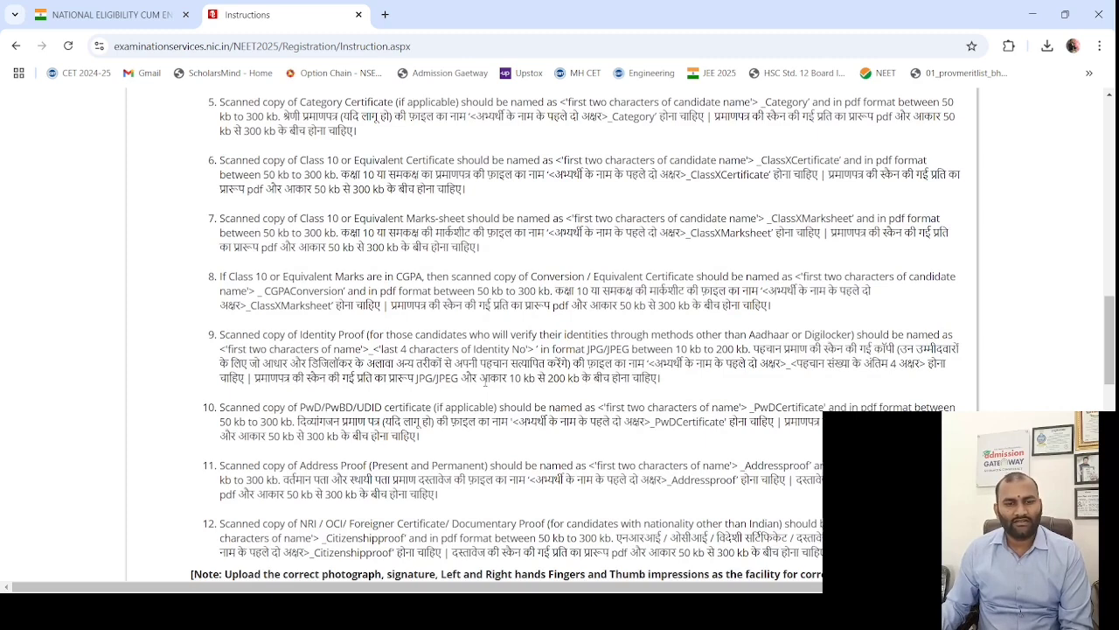
{"action": "scroll", "coordinate": [482, 383], "scroll_direction": "down", "scroll_amount": 1}
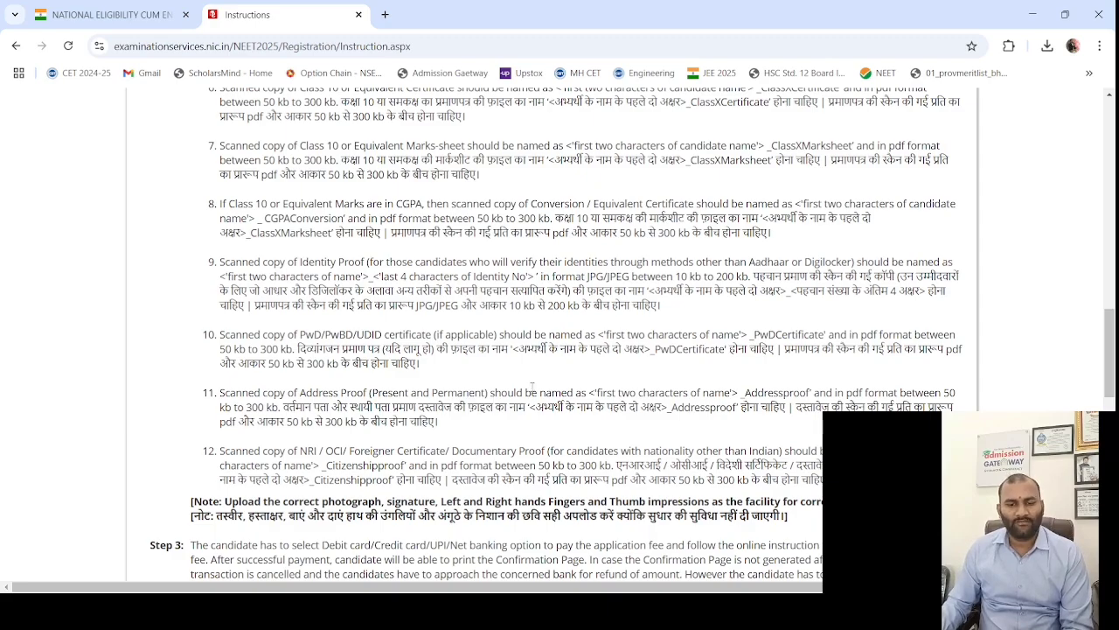
{"action": "scroll", "coordinate": [531, 386], "scroll_direction": "down", "scroll_amount": 1}
{"action": "scroll", "coordinate": [531, 390], "scroll_direction": "down", "scroll_amount": 7}
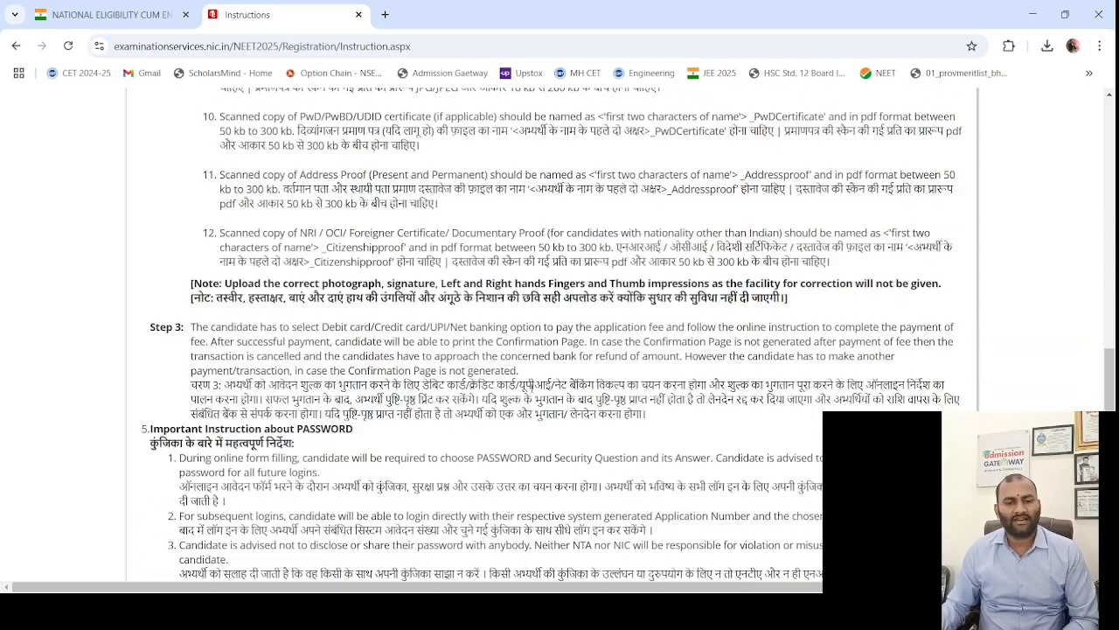
{"action": "scroll", "coordinate": [533, 407], "scroll_direction": "up", "scroll_amount": 20}
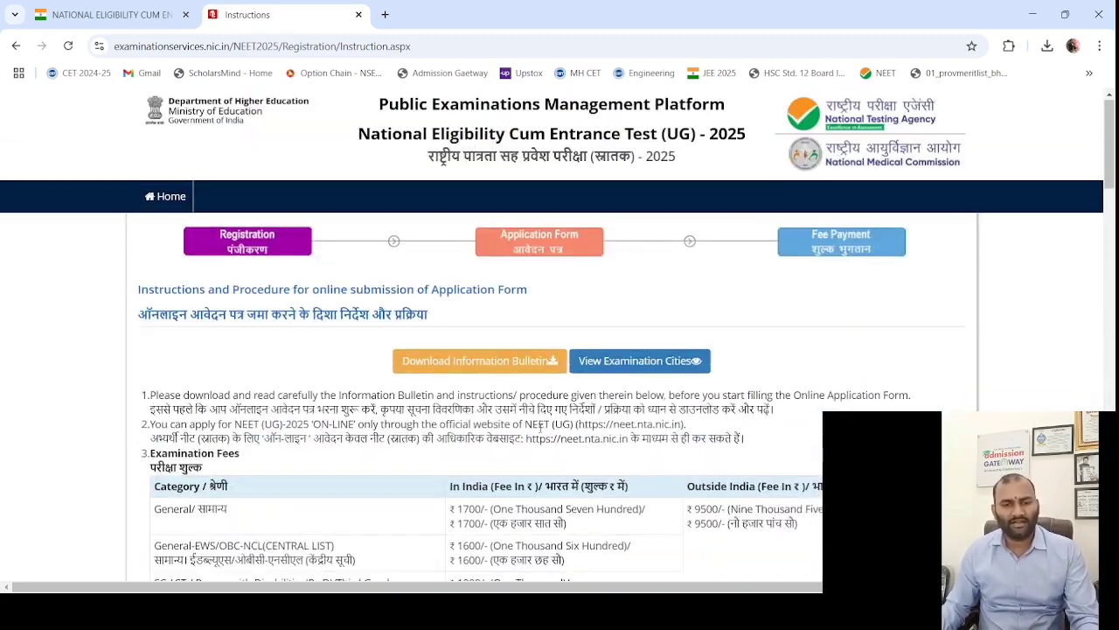
{"action": "left_click", "coordinate": [512, 367]}
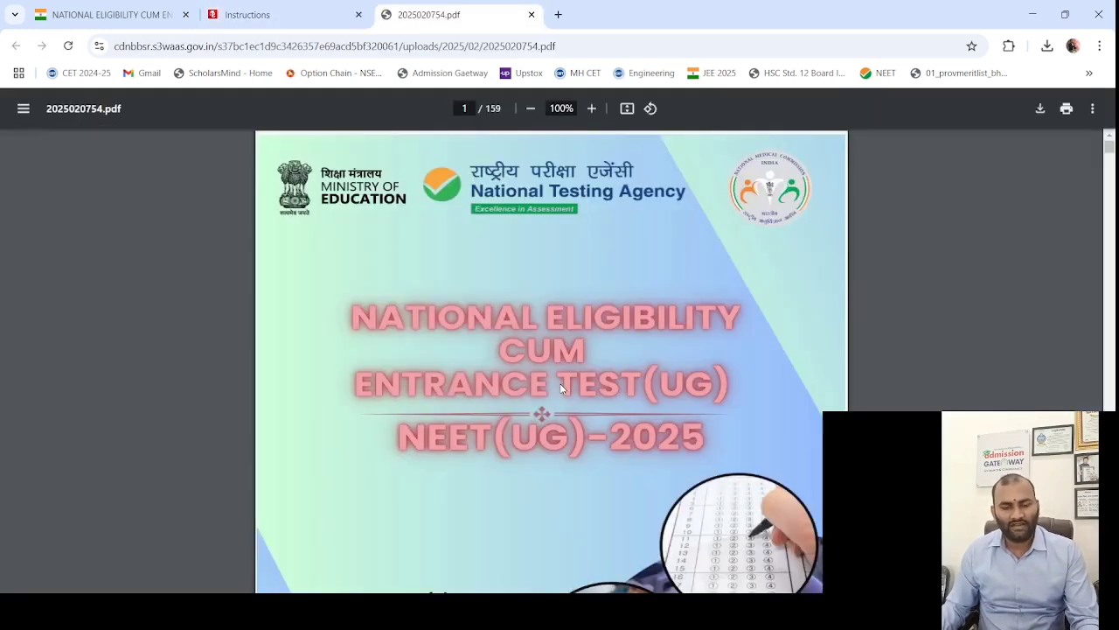
- Read bulletin pages 10–12 in the PDF viewer, then return to the portal's Instructions tab
{"action": "scroll", "coordinate": [560, 384], "scroll_direction": "down", "scroll_amount": 10}
{"action": "scroll", "coordinate": [562, 388], "scroll_direction": "down", "scroll_amount": 20}
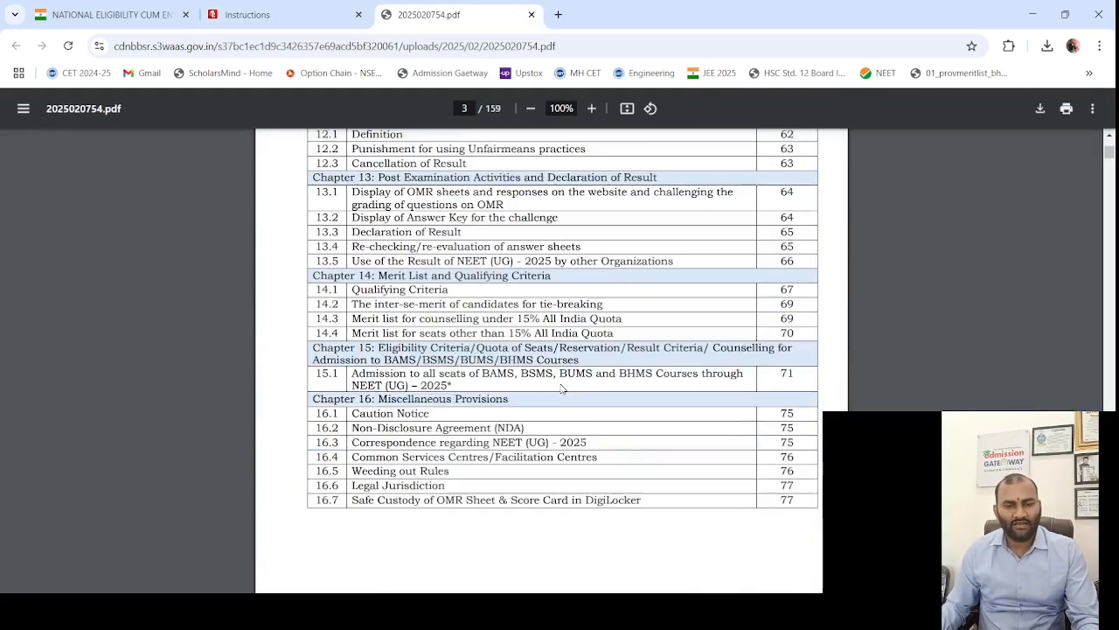
{"action": "scroll", "coordinate": [563, 391], "scroll_direction": "down", "scroll_amount": 15}
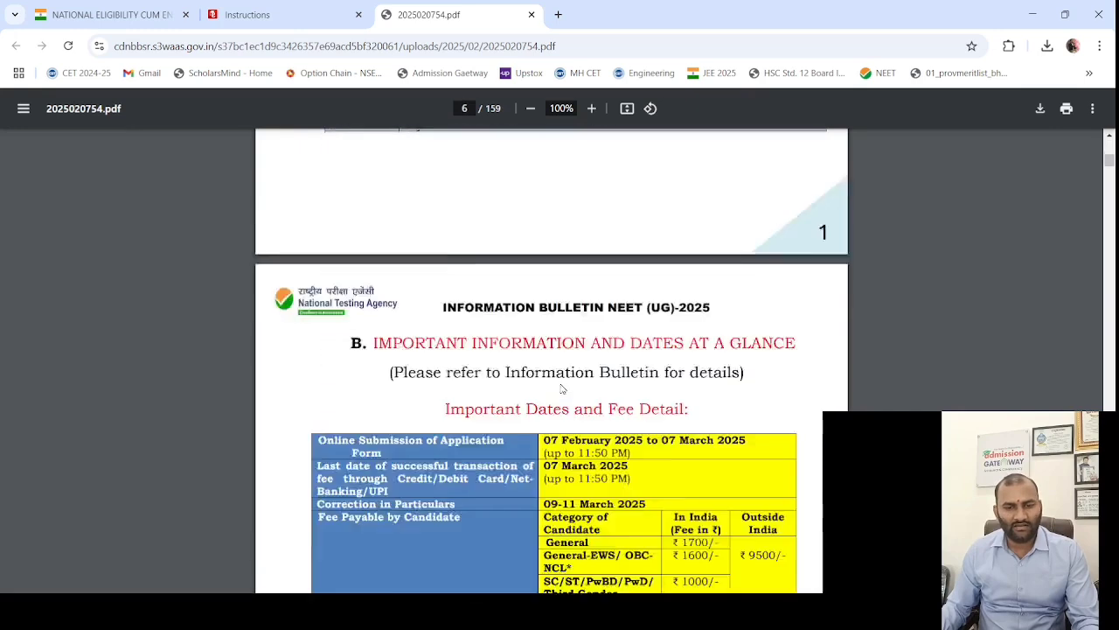
{"action": "scroll", "coordinate": [561, 392], "scroll_direction": "up", "scroll_amount": 1}
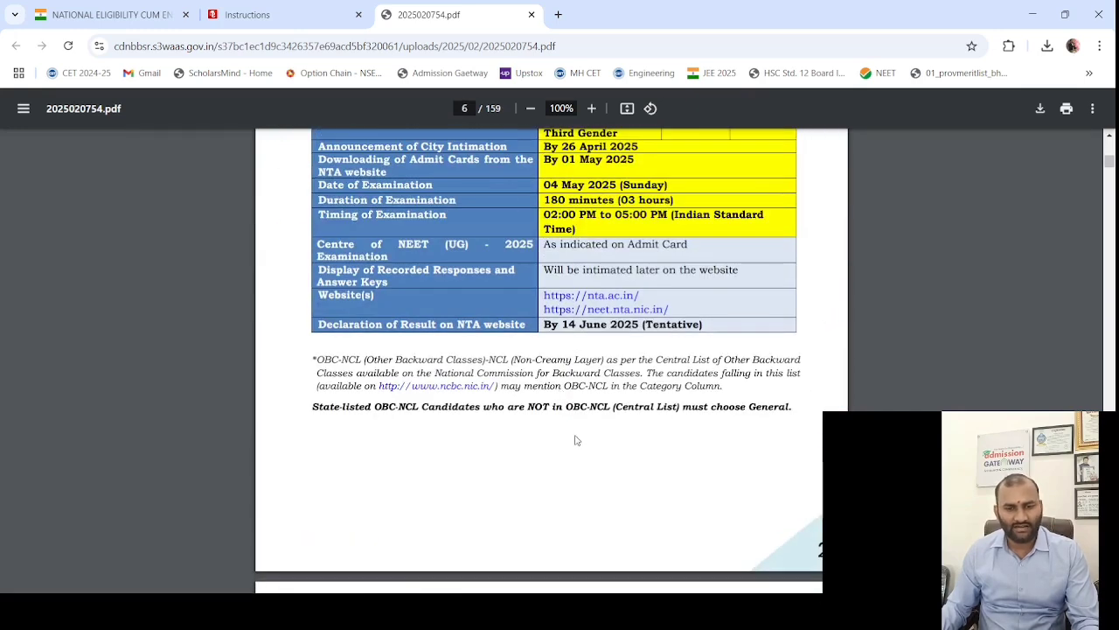
{"action": "scroll", "coordinate": [575, 439], "scroll_direction": "up", "scroll_amount": 3}
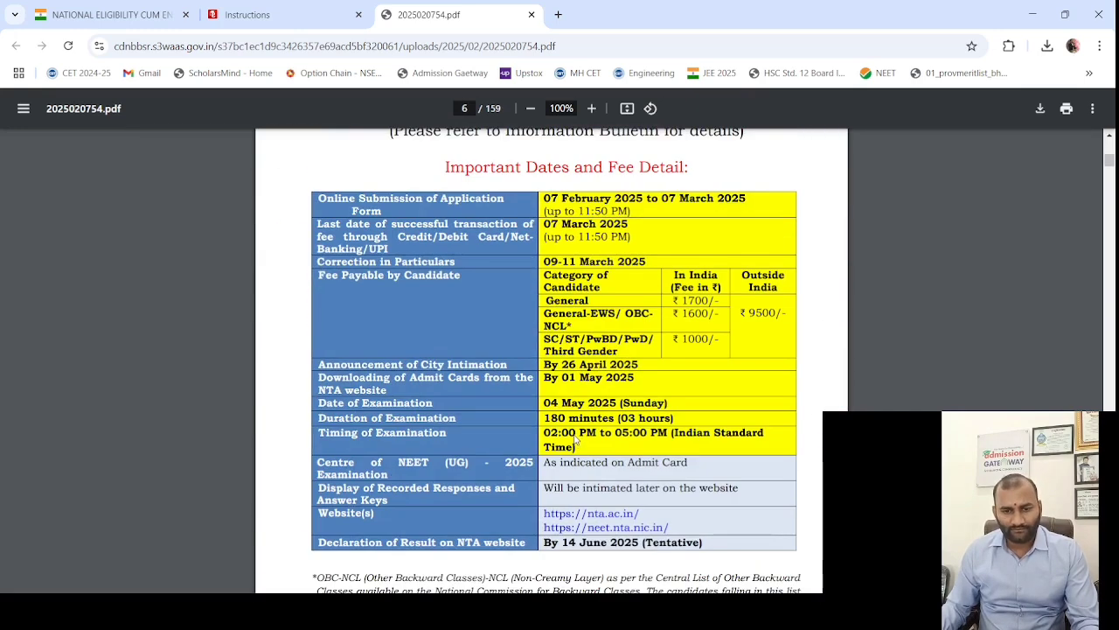
{"action": "scroll", "coordinate": [574, 442], "scroll_direction": "down", "scroll_amount": 8}
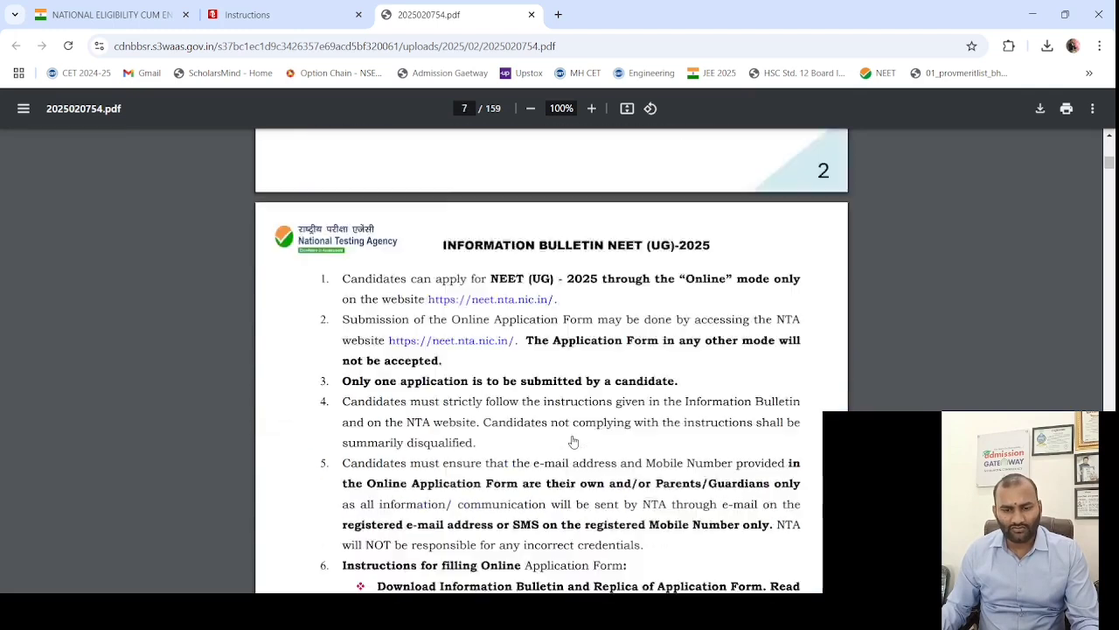
{"action": "scroll", "coordinate": [573, 440], "scroll_direction": "down", "scroll_amount": 3}
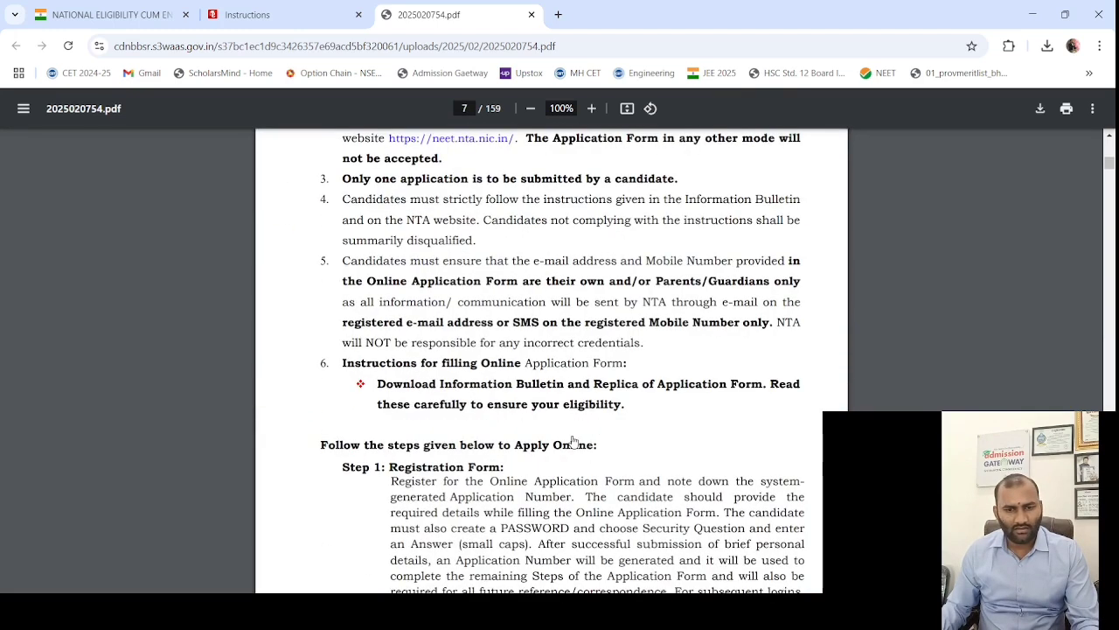
{"action": "scroll", "coordinate": [573, 442], "scroll_direction": "down", "scroll_amount": 3}
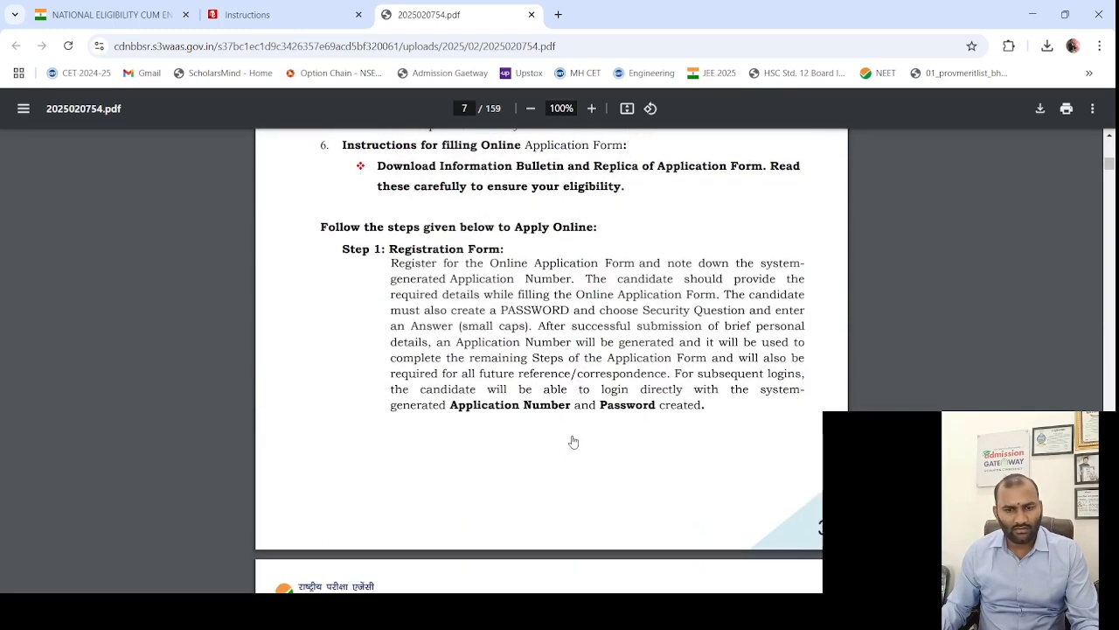
{"action": "scroll", "coordinate": [573, 442], "scroll_direction": "up", "scroll_amount": 3}
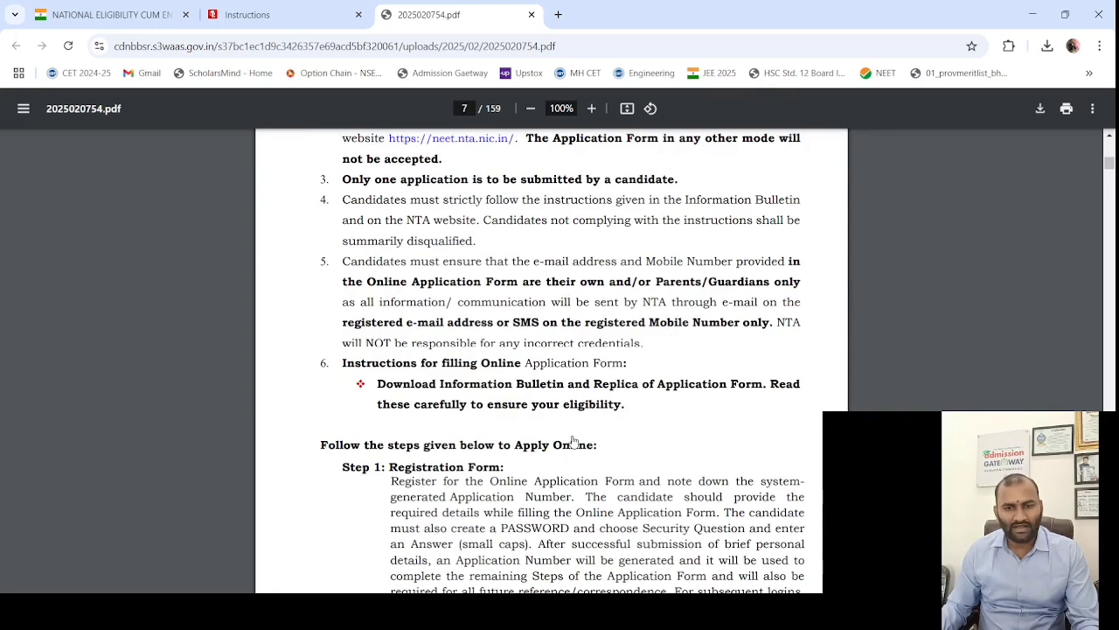
{"action": "scroll", "coordinate": [573, 440], "scroll_direction": "down", "scroll_amount": 15}
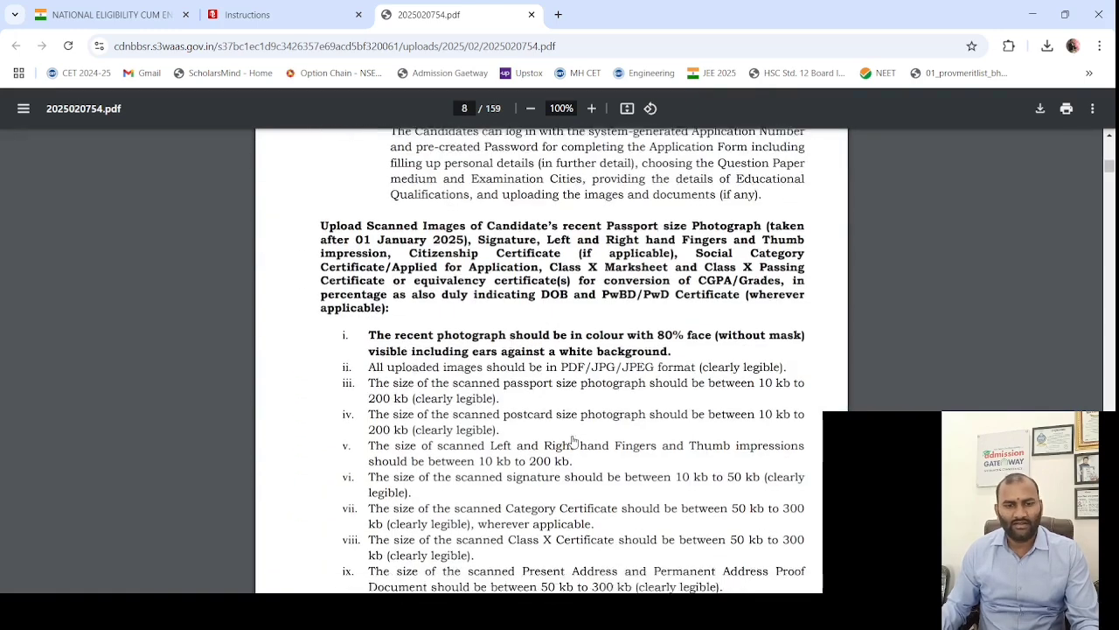
{"action": "scroll", "coordinate": [573, 441], "scroll_direction": "down", "scroll_amount": 12}
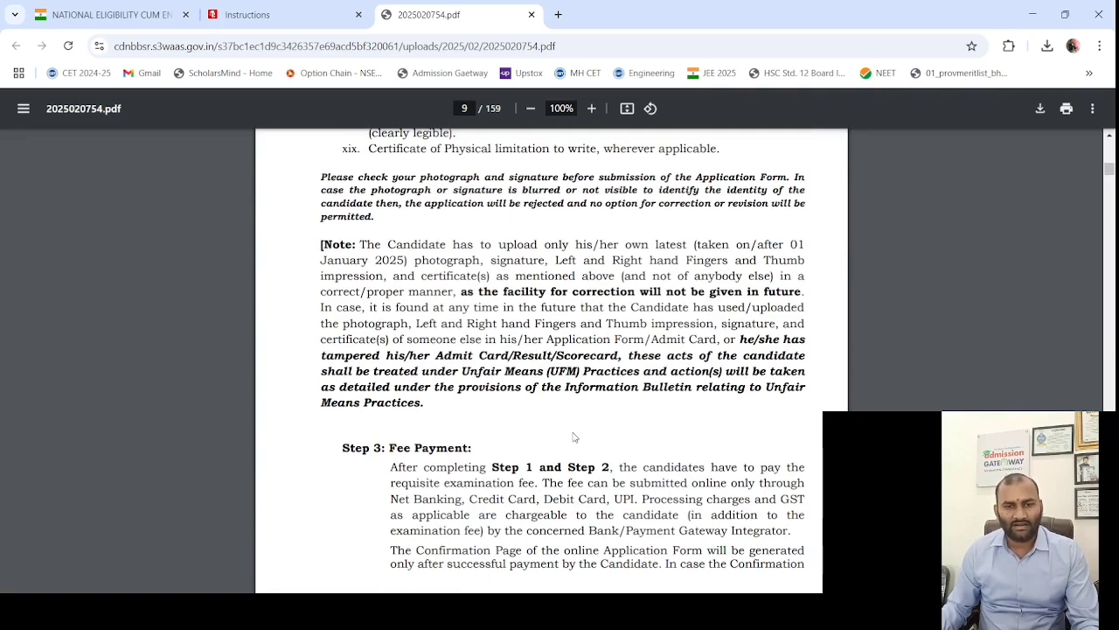
{"action": "scroll", "coordinate": [573, 437], "scroll_direction": "down", "scroll_amount": 8}
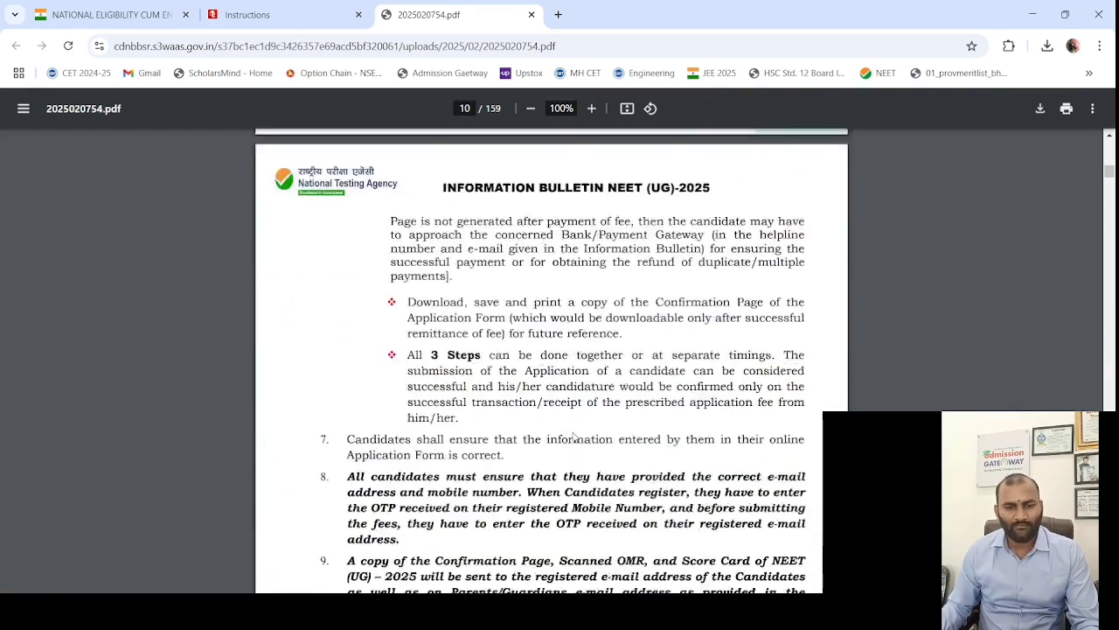
{"action": "scroll", "coordinate": [572, 437], "scroll_direction": "down", "scroll_amount": 2}
{"action": "scroll", "coordinate": [573, 437], "scroll_direction": "down", "scroll_amount": 2}
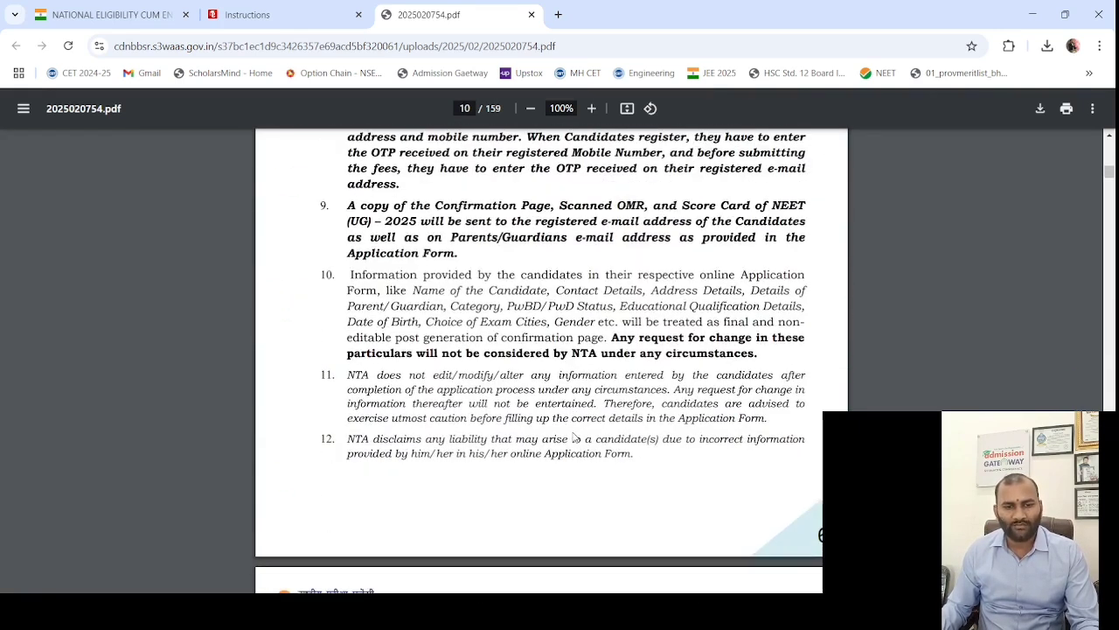
{"action": "scroll", "coordinate": [573, 437], "scroll_direction": "down", "scroll_amount": 5}
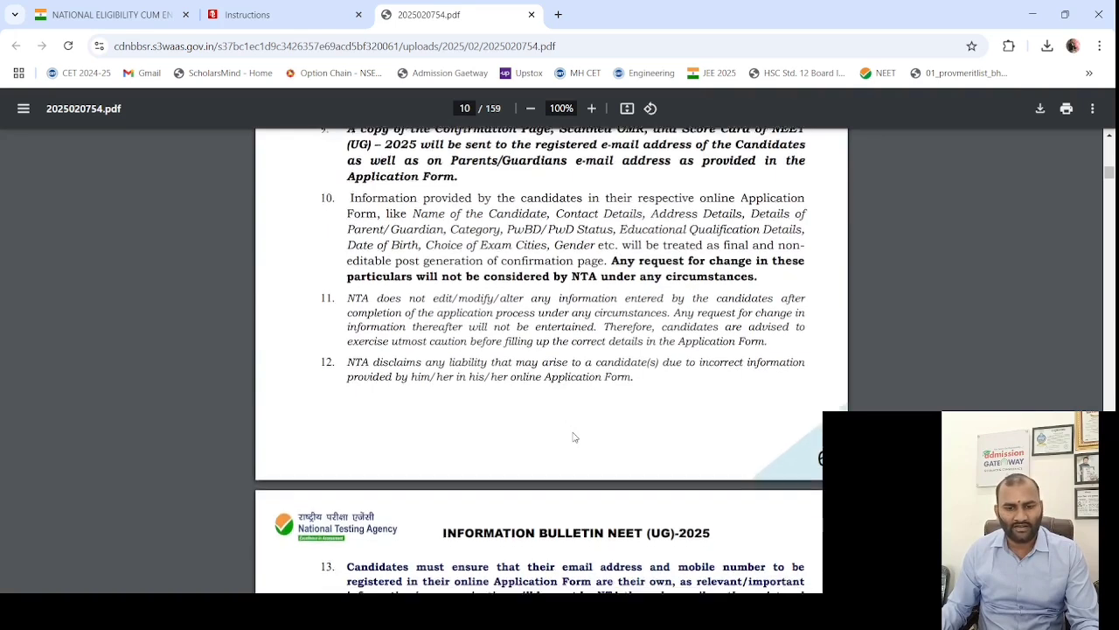
{"action": "scroll", "coordinate": [574, 430], "scroll_direction": "up", "scroll_amount": 2}
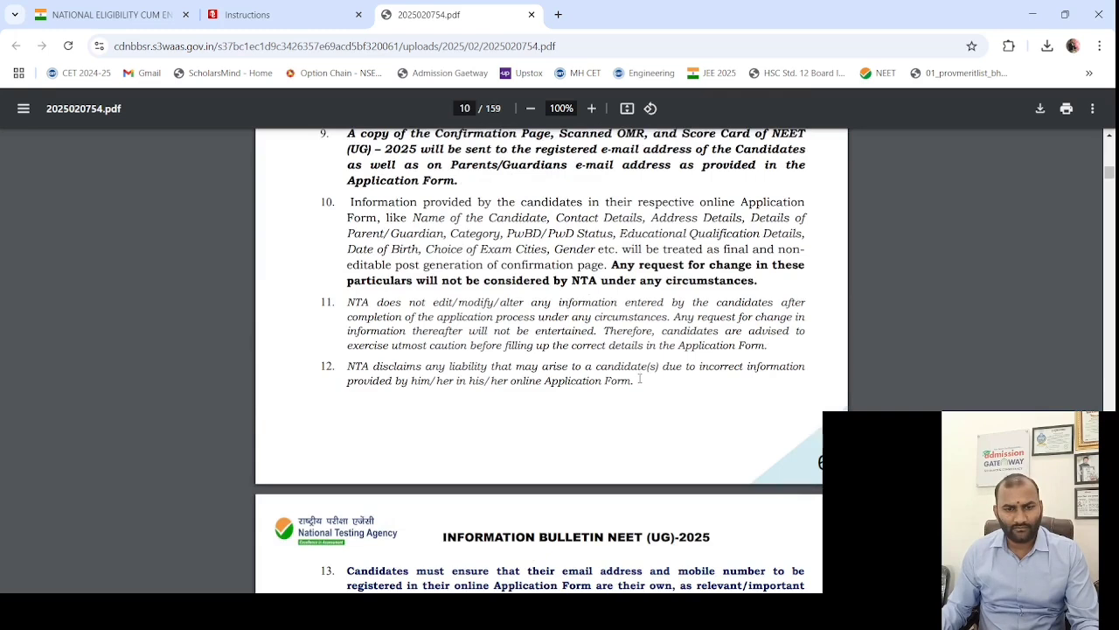
{"action": "scroll", "coordinate": [612, 317], "scroll_direction": "up", "scroll_amount": 1}
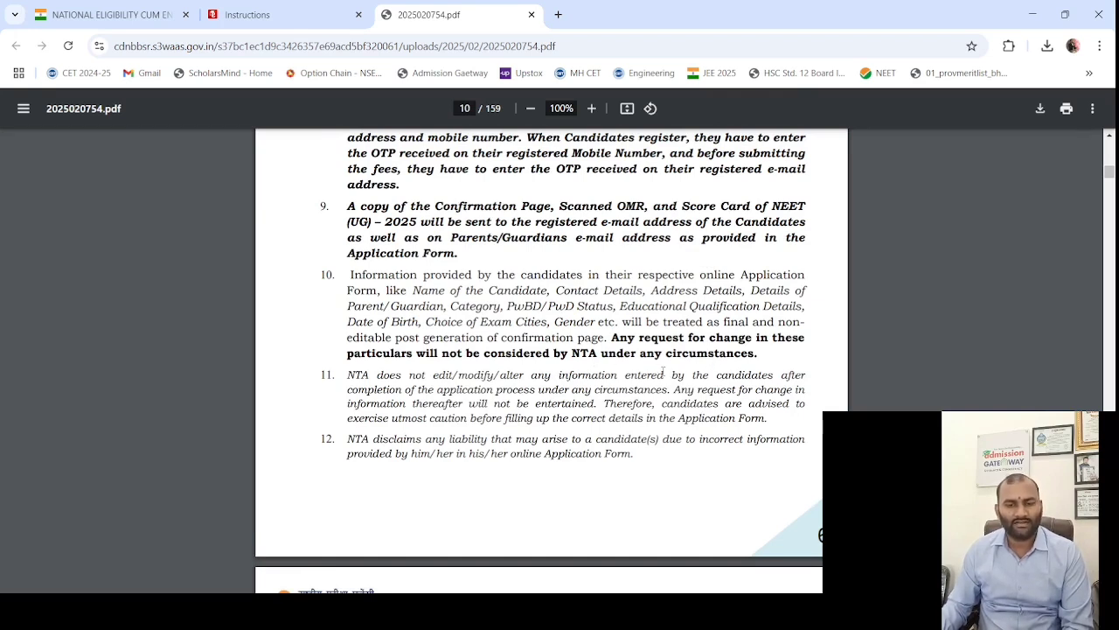
{"action": "scroll", "coordinate": [663, 373], "scroll_direction": "down", "scroll_amount": 3}
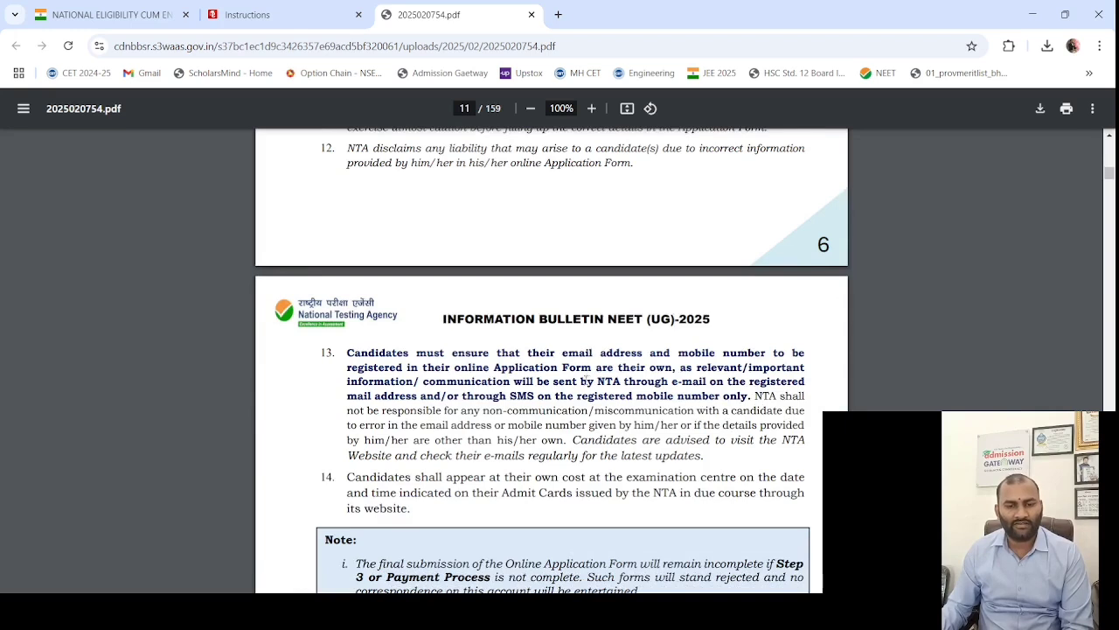
{"action": "scroll", "coordinate": [586, 379], "scroll_direction": "down", "scroll_amount": 3}
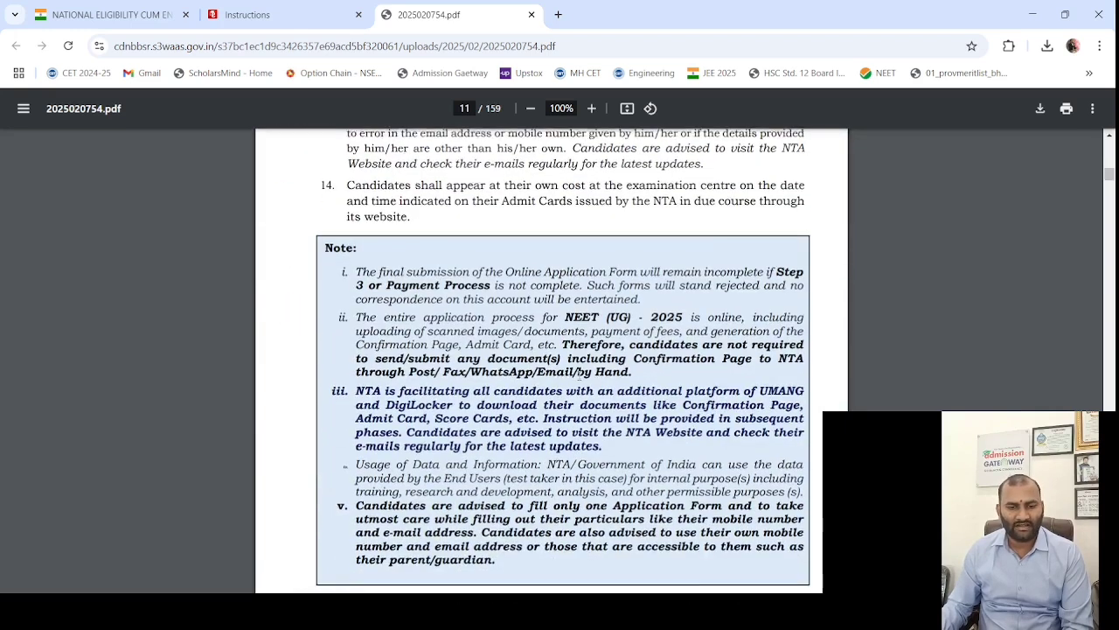
{"action": "scroll", "coordinate": [577, 374], "scroll_direction": "down", "scroll_amount": 2}
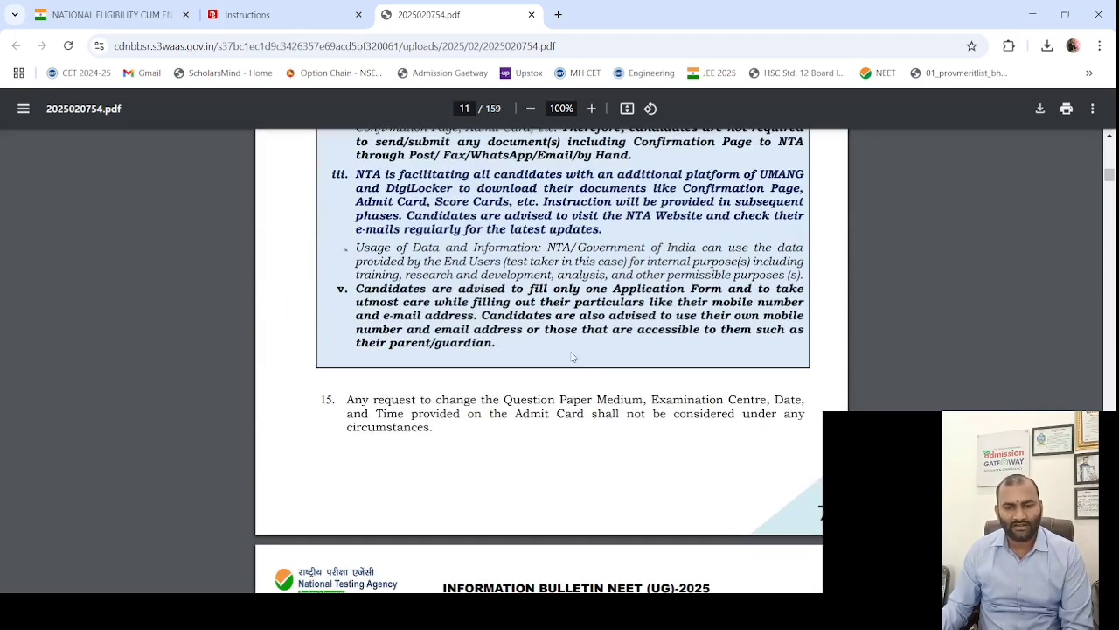
{"action": "scroll", "coordinate": [572, 356], "scroll_direction": "down", "scroll_amount": 2}
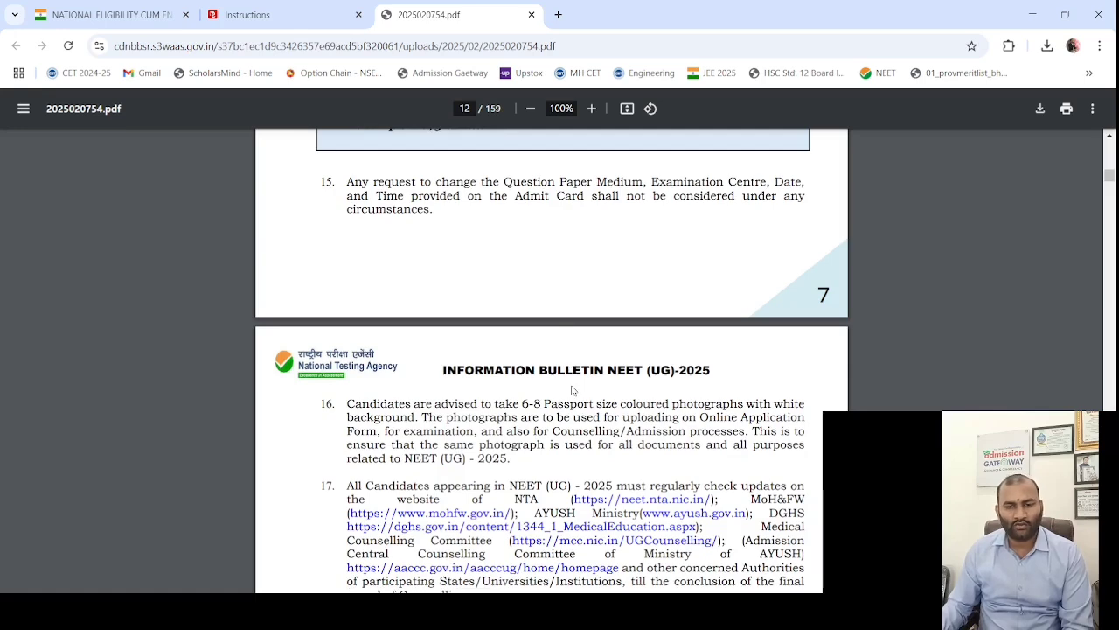
{"action": "left_click", "coordinate": [293, 15]}
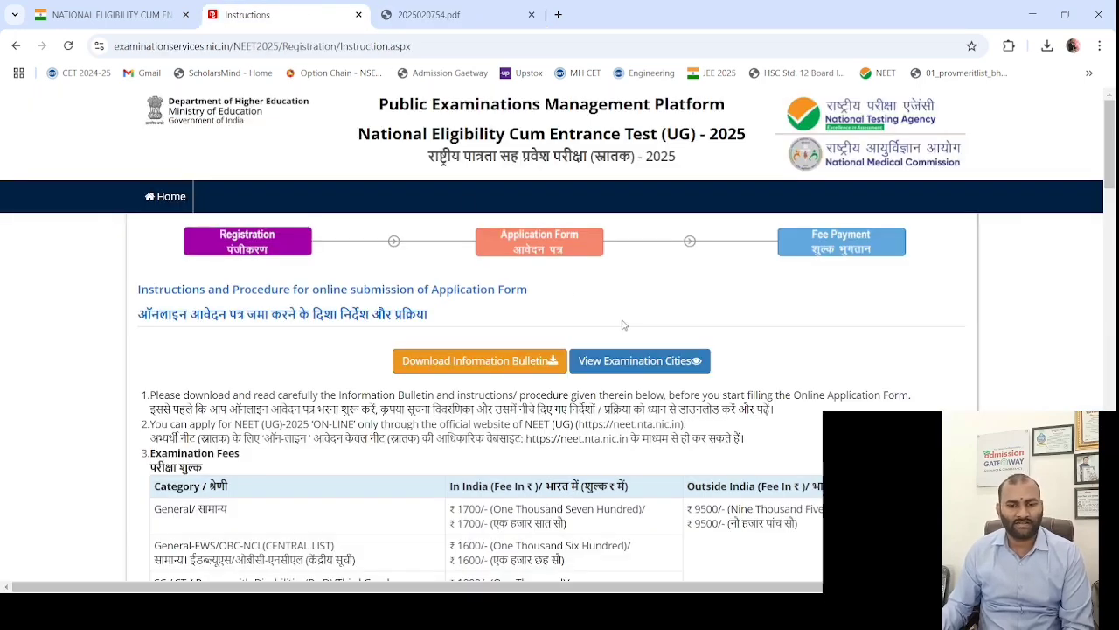
- Tick the bulletin consent declaration and proceed to the Personal Details form
{"action": "scroll", "coordinate": [625, 326], "scroll_direction": "down", "scroll_amount": 8}
{"action": "scroll", "coordinate": [560, 341], "scroll_direction": "down", "scroll_amount": 10}
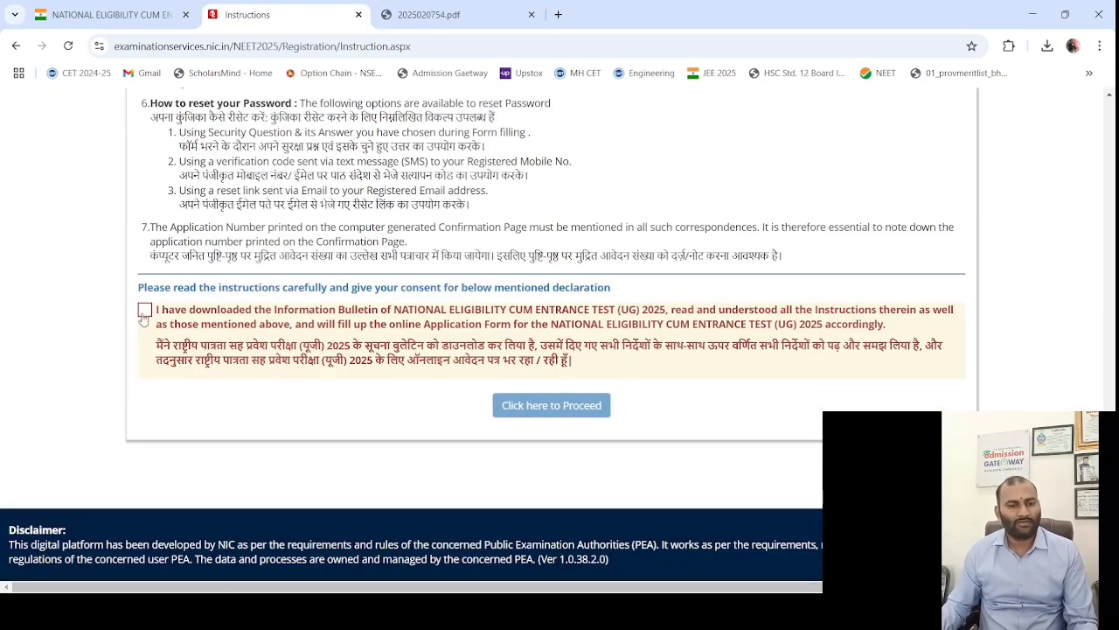
{"action": "left_click", "coordinate": [145, 311]}
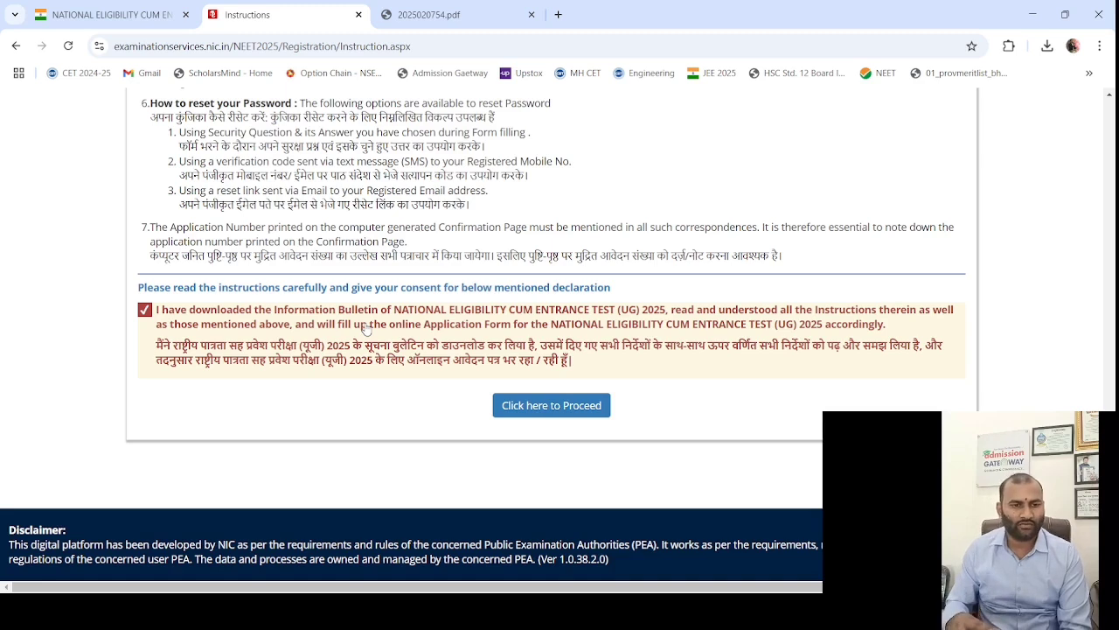
{"action": "left_click", "coordinate": [540, 411]}
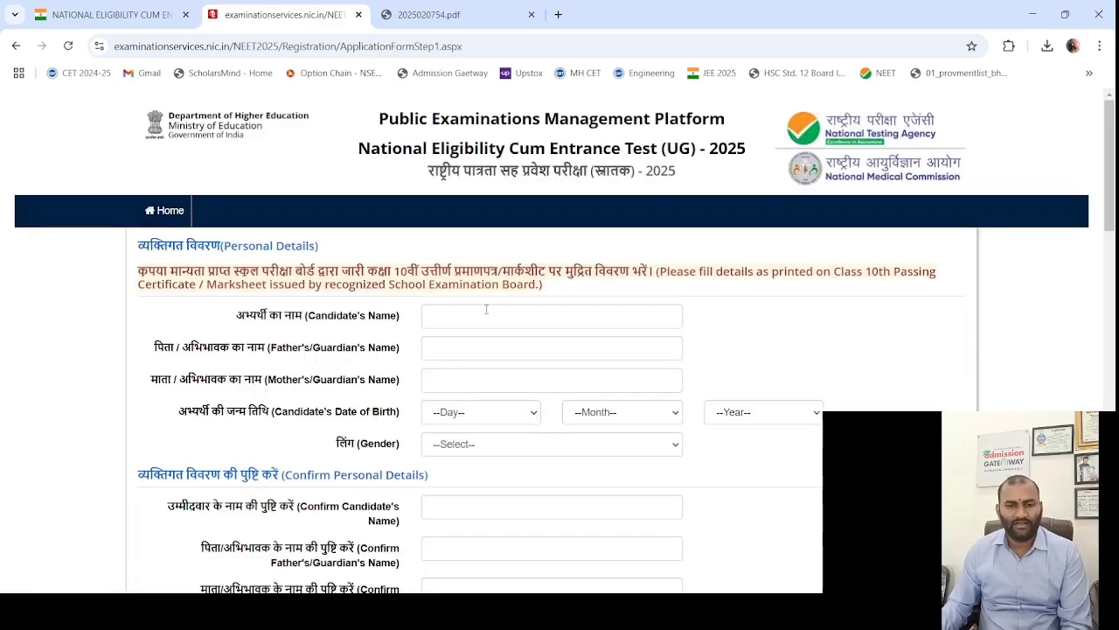
- Enter the candidate's full name, father's name and mother's name
{"action": "left_click", "coordinate": [486, 311]}
{"action": "scroll", "coordinate": [494, 322], "scroll_direction": "down", "scroll_amount": 2}
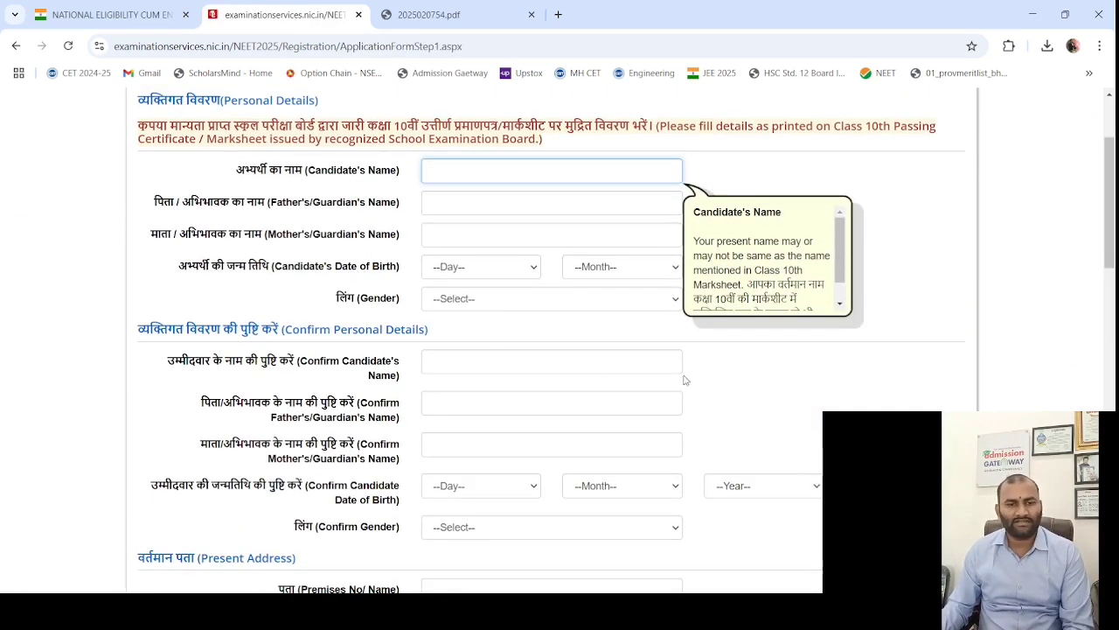
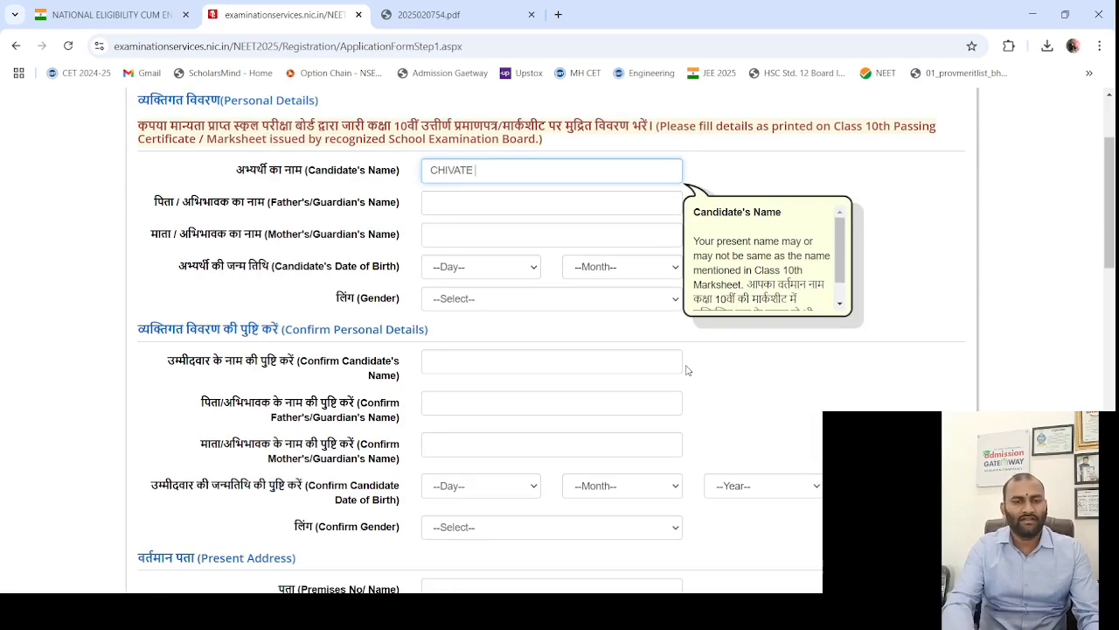
{"action": "type", "text": "TE"}
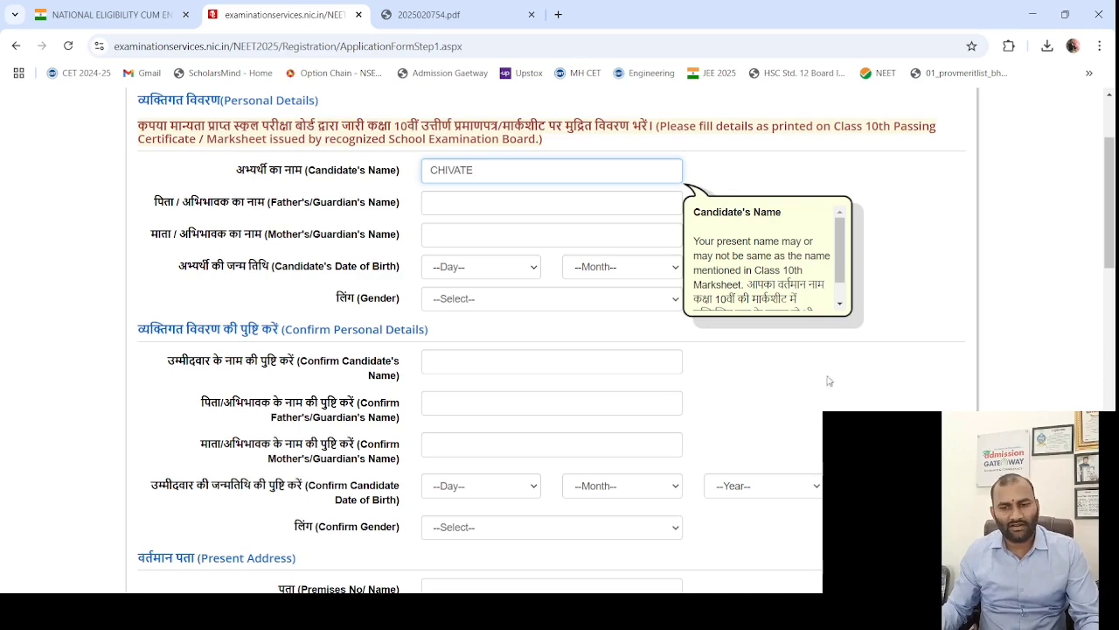
{"action": "scroll", "coordinate": [764, 282], "scroll_direction": "down", "scroll_amount": 2}
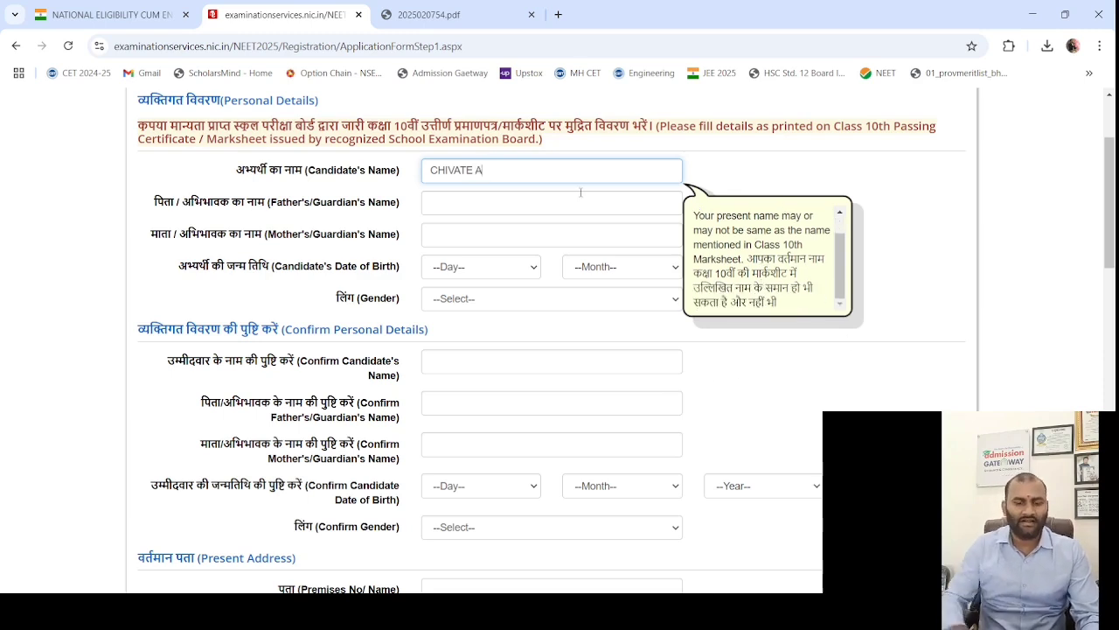
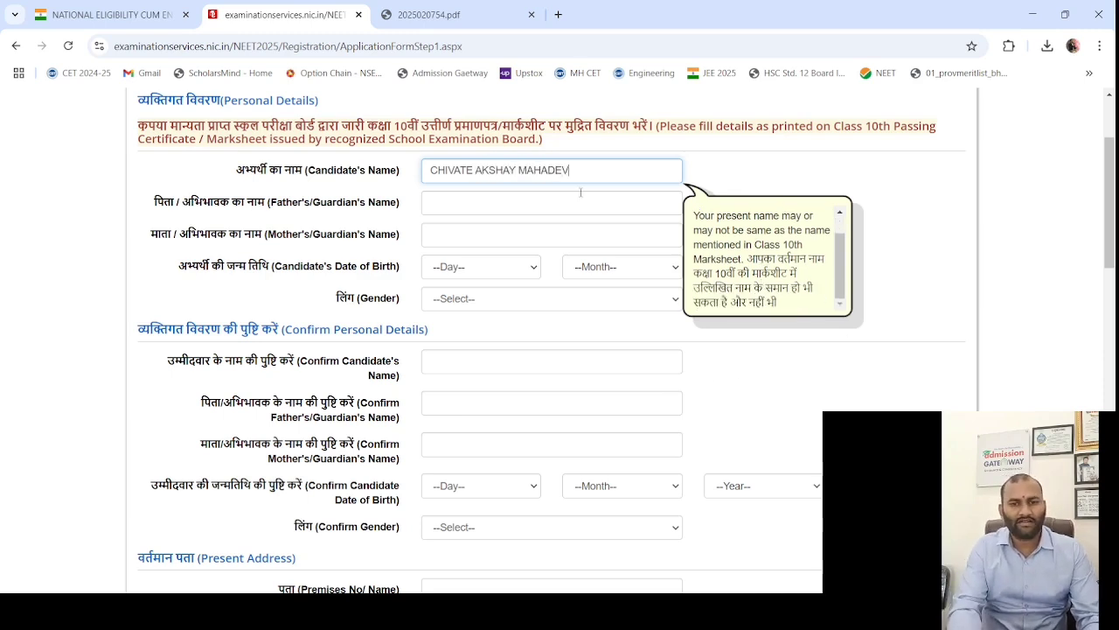
{"action": "key", "text": "Tab"}
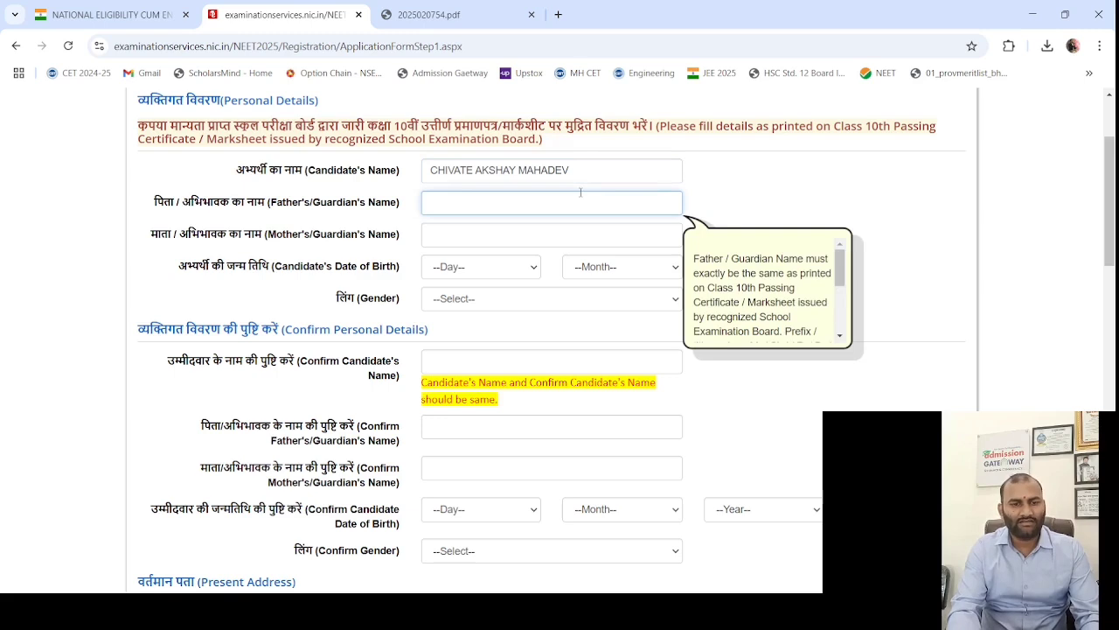
{"action": "type", "text": "MAHADEV"}
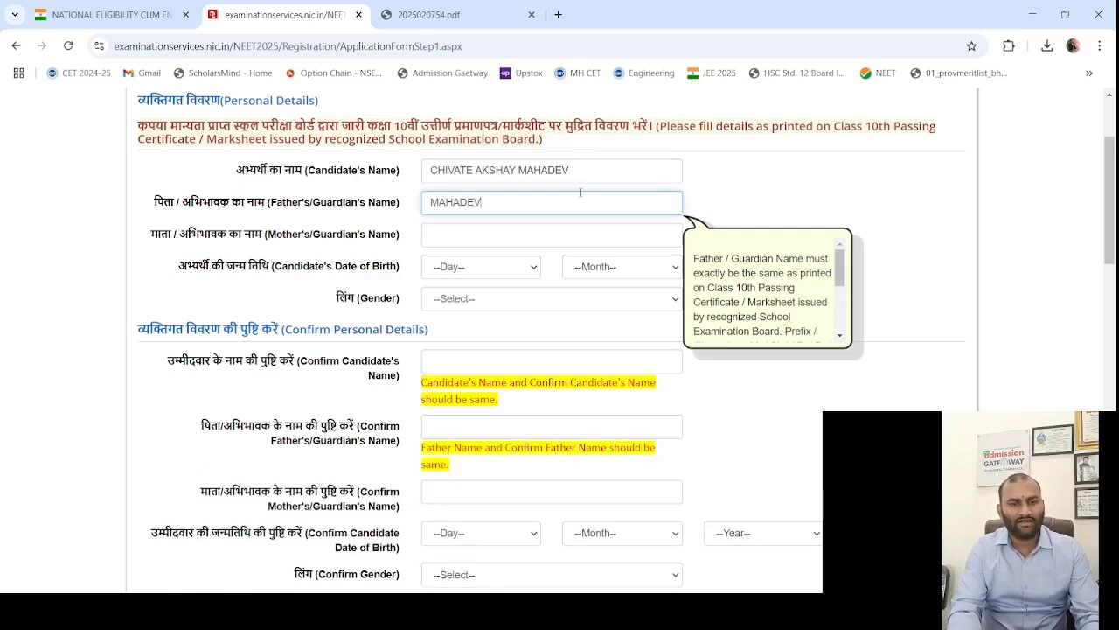
{"action": "key", "text": "Tab"}
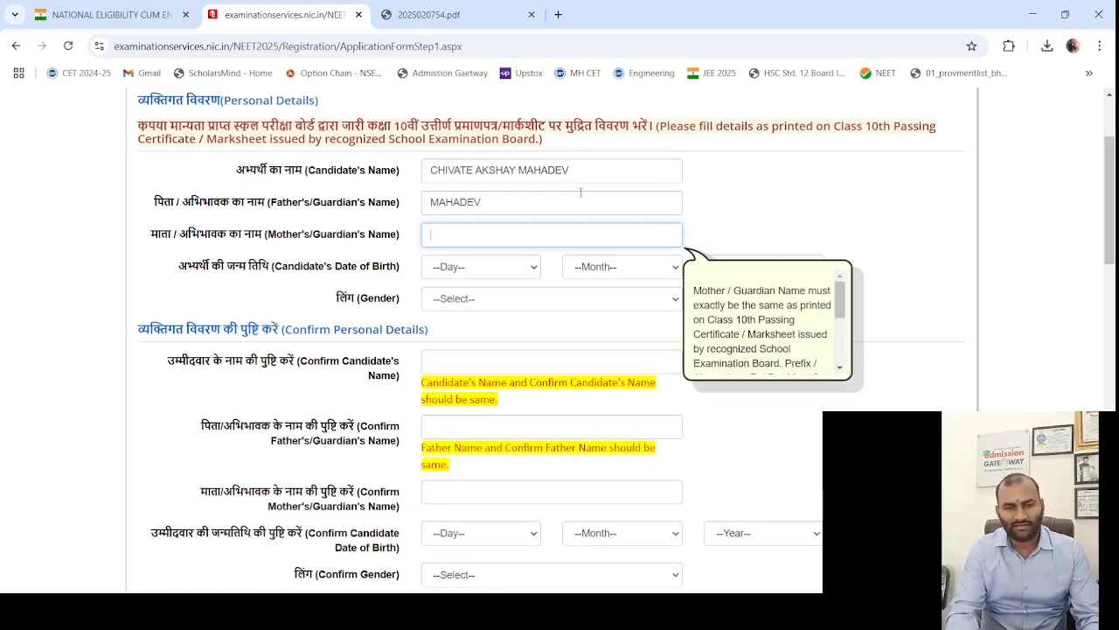
{"action": "type", "text": "SUREKHA"}
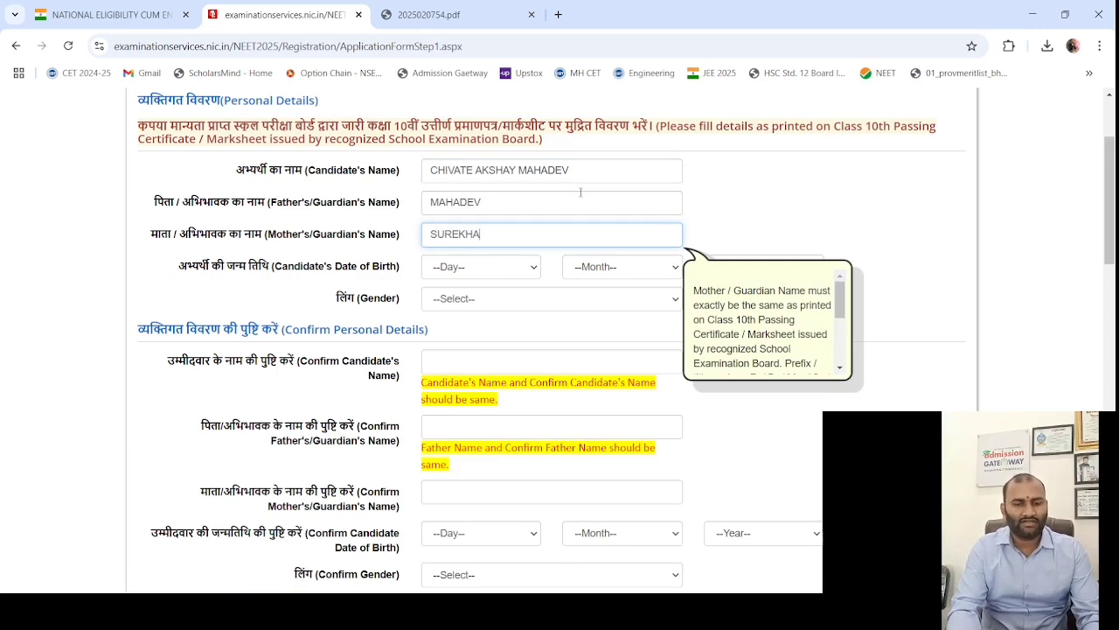
- Set the date of birth to 02 November 2007
{"action": "key", "text": "Tab"}
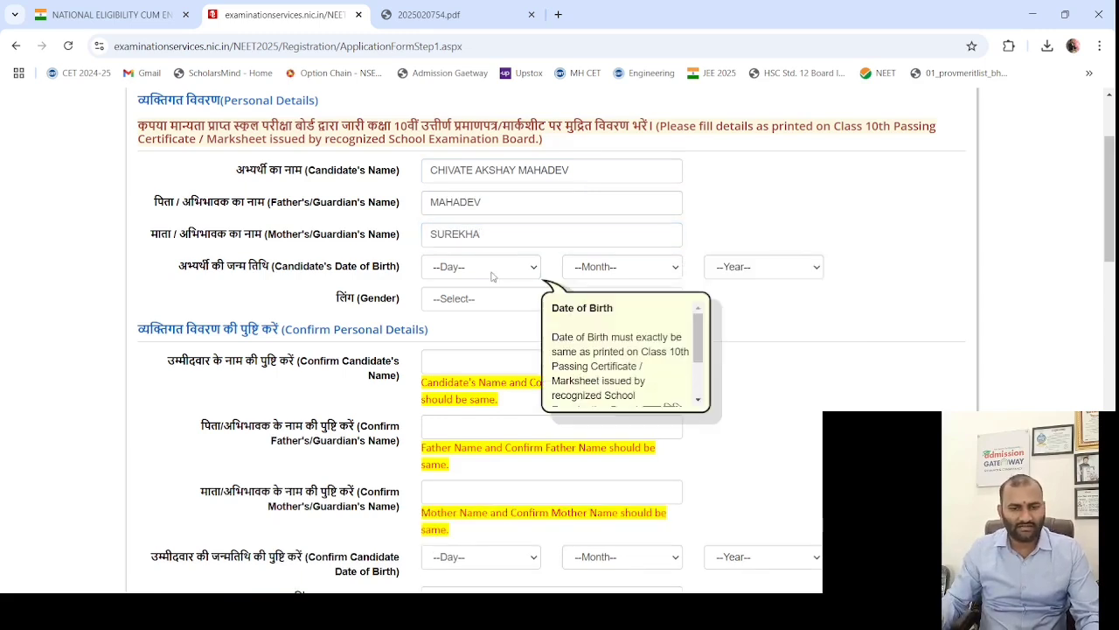
{"action": "key", "text": "Down"}
{"action": "key", "text": "Down"}
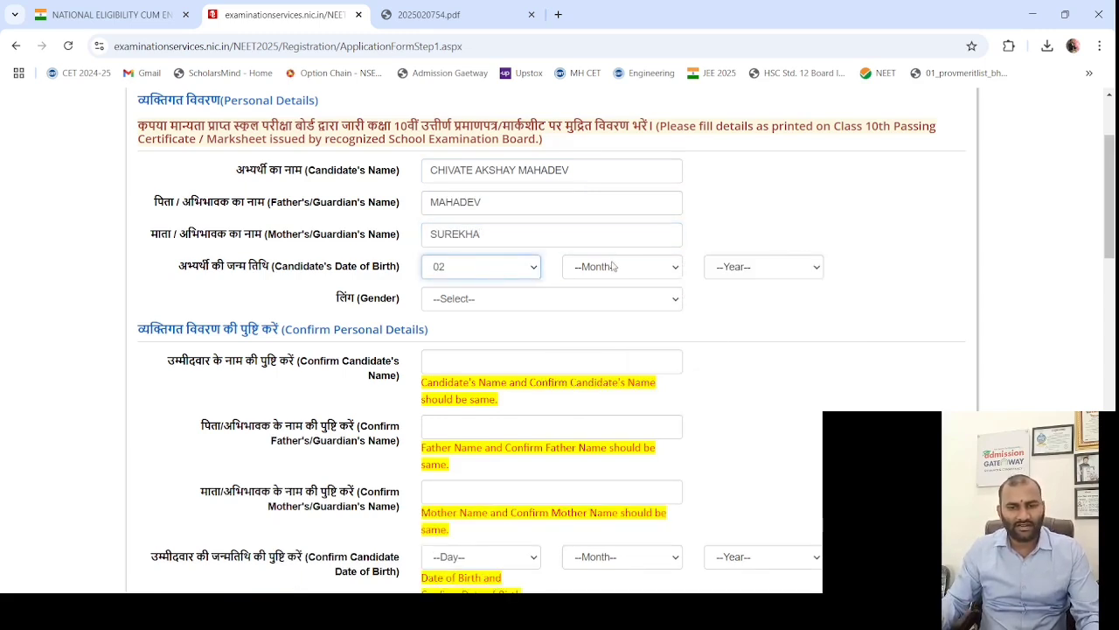
{"action": "key", "text": "Tab"}
{"action": "key", "text": "n"}
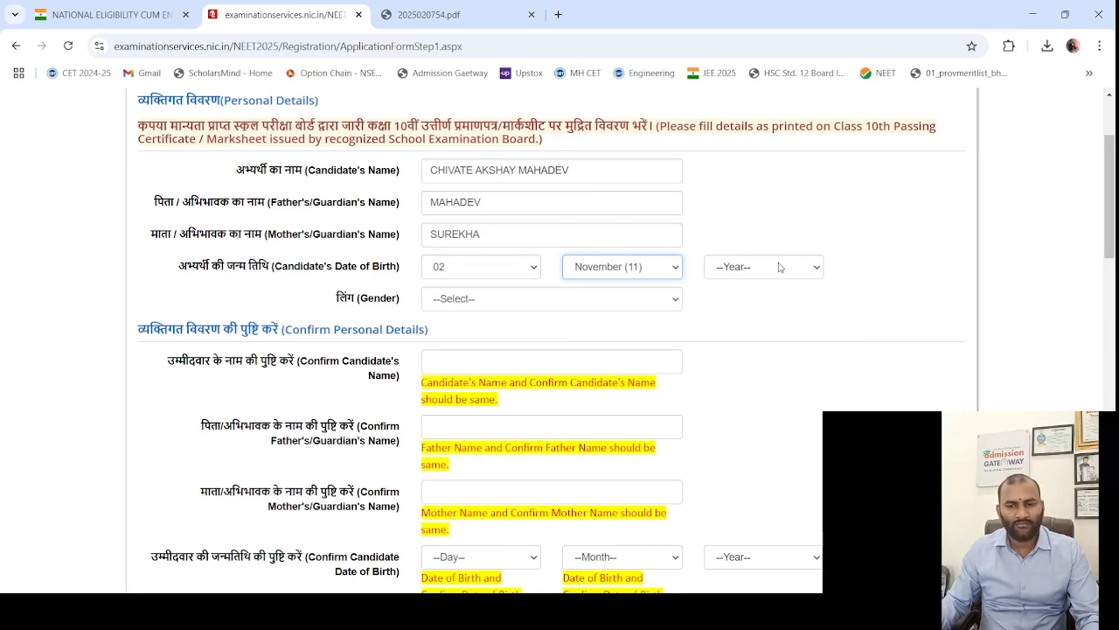
{"action": "key", "text": "Tab"}
{"action": "type", "text": "2007"}
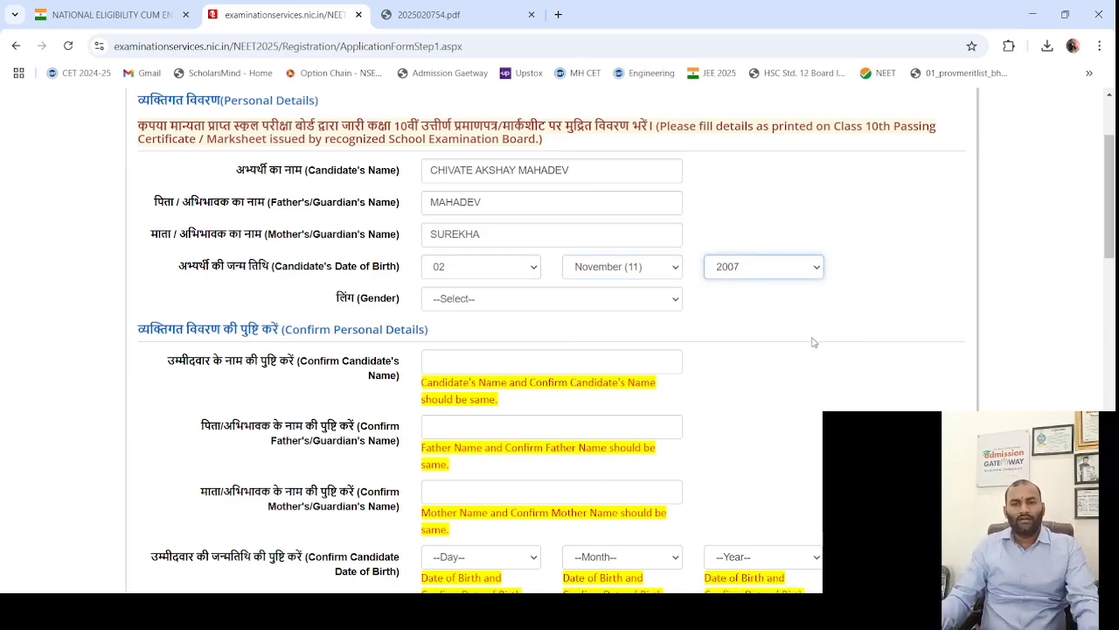
{"action": "left_click", "coordinate": [766, 333]}
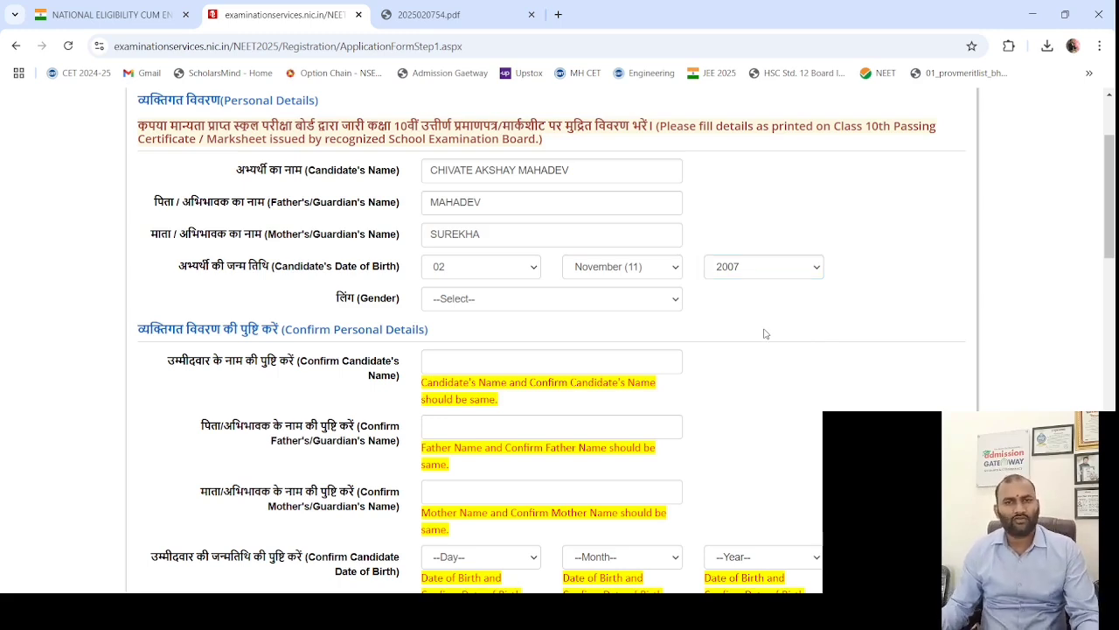
- Set the gender to Male
{"action": "left_click", "coordinate": [539, 303]}
{"action": "key", "text": "Down"}
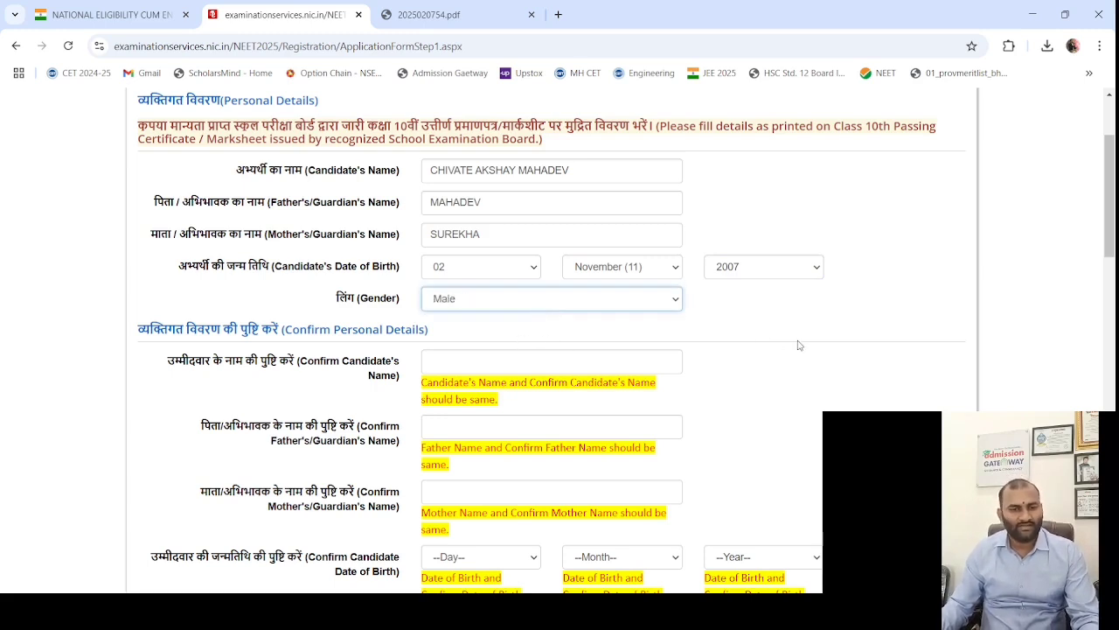
{"action": "scroll", "coordinate": [820, 339], "scroll_direction": "down", "scroll_amount": 2}
{"action": "scroll", "coordinate": [816, 337], "scroll_direction": "up", "scroll_amount": 2}
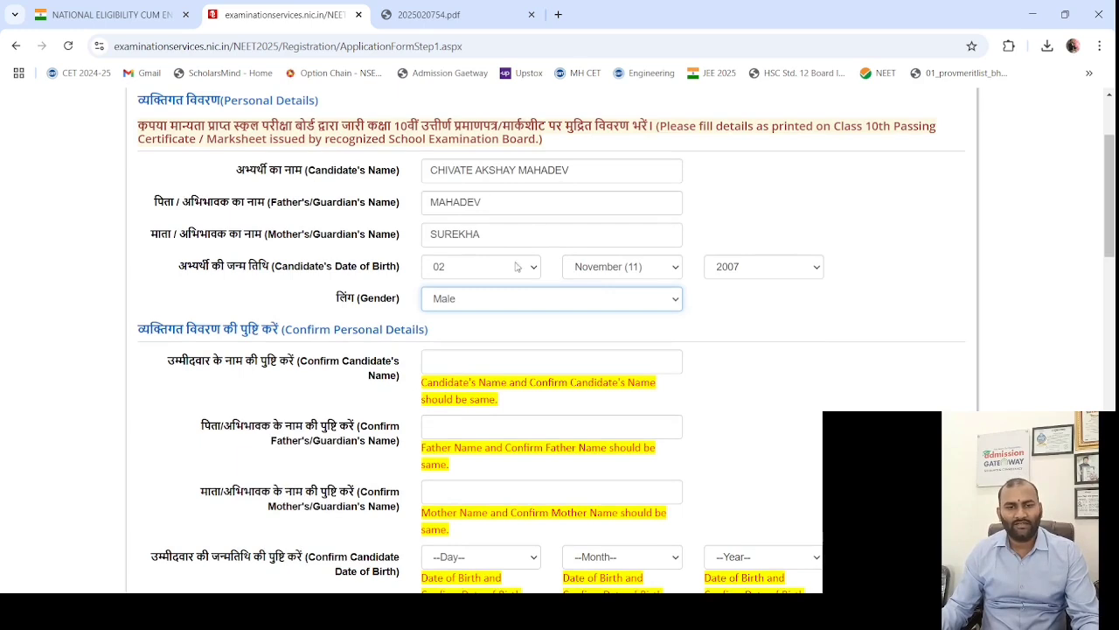
- Re-enter the candidate's, father's and mother's names in the confirm fields
{"action": "left_click", "coordinate": [448, 366]}
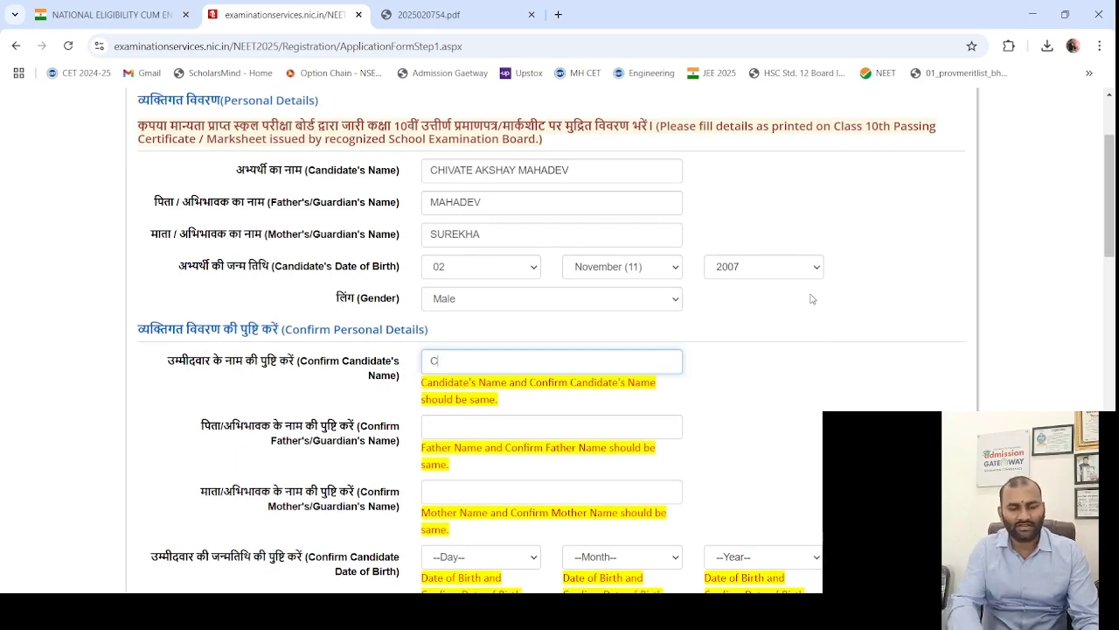
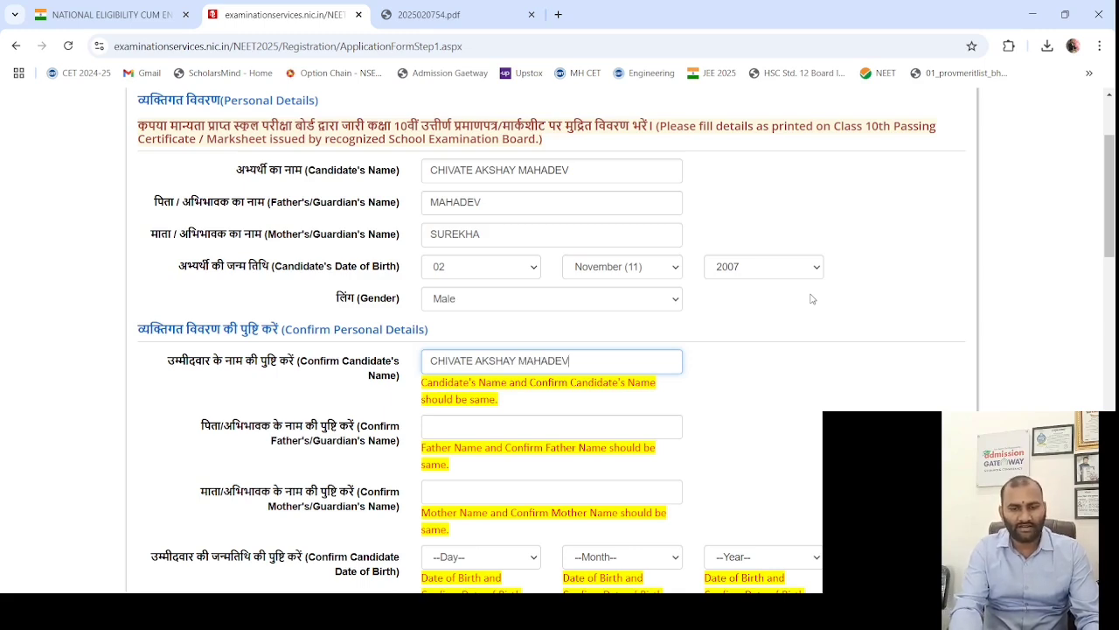
{"action": "key", "text": "Tab"}
{"action": "type", "text": "AMAH"}
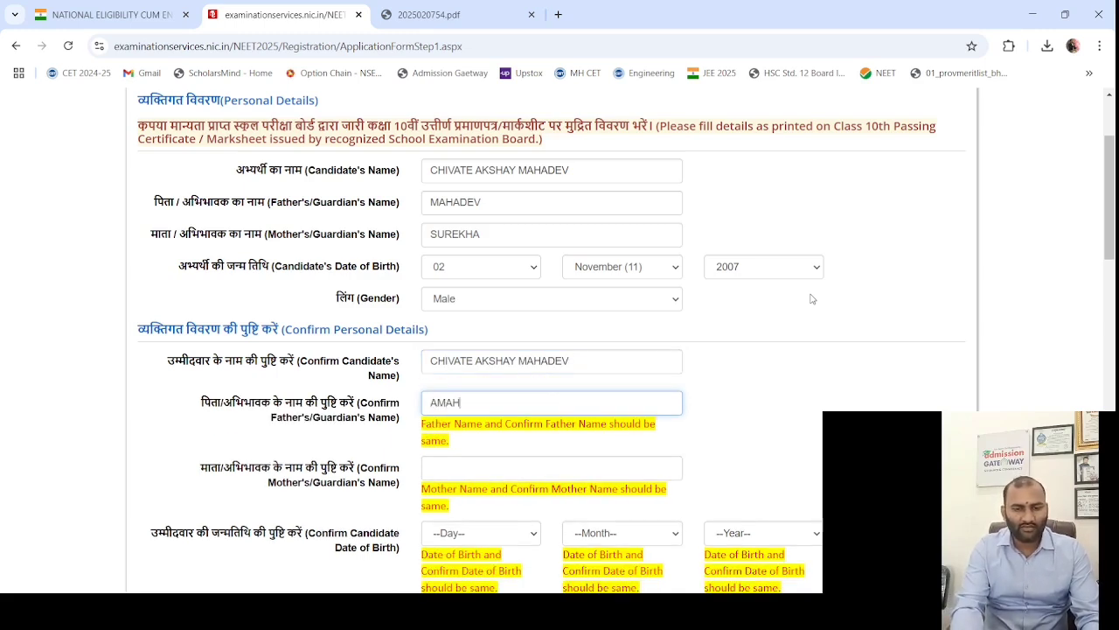
{"action": "key", "text": "BackSpace"}
{"action": "key", "text": "BackSpace"}
{"action": "key", "text": "BackSpace"}
{"action": "key", "text": "BackSpace"}
{"action": "type", "text": "MAHADEV"}
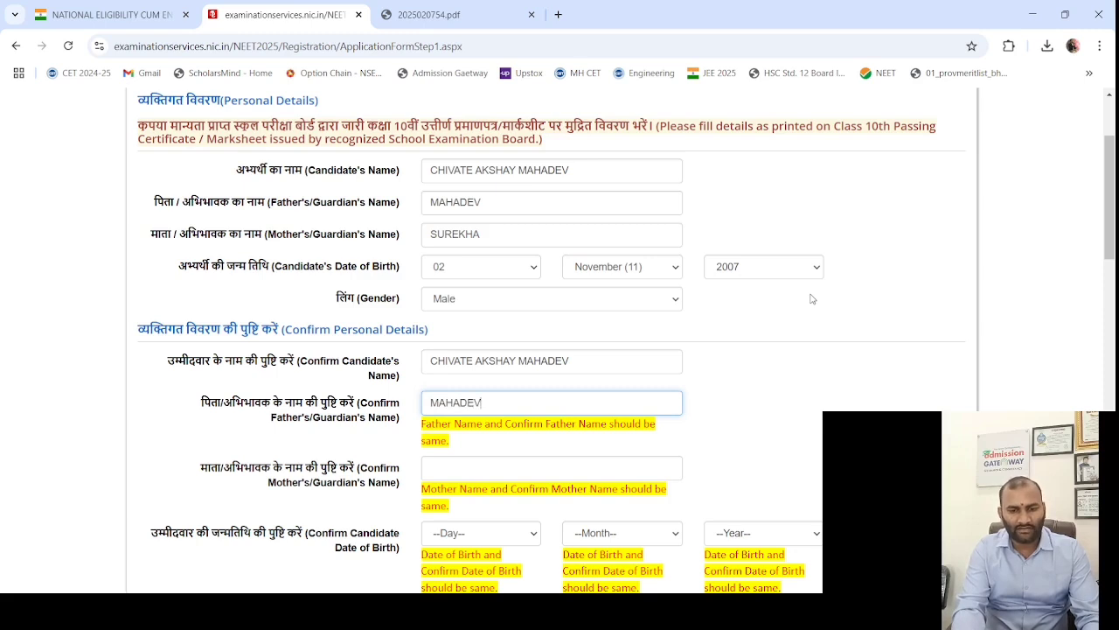
{"action": "key", "text": "Tab"}
{"action": "type", "text": "SUREKHA"}
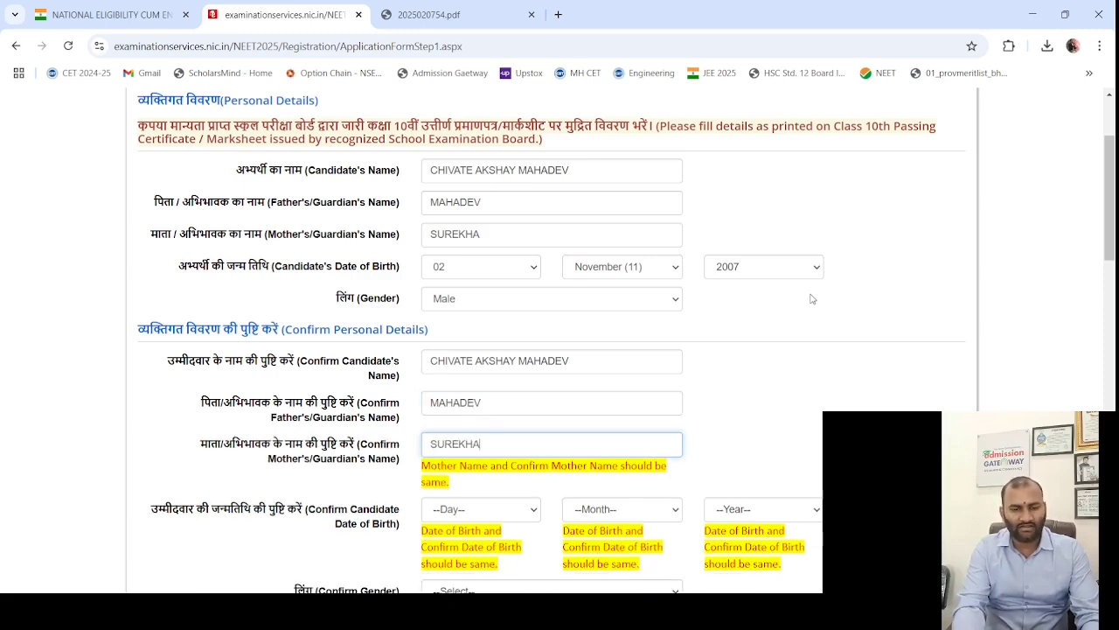
{"action": "key", "text": "Tab"}
{"action": "type", "text": "02"}
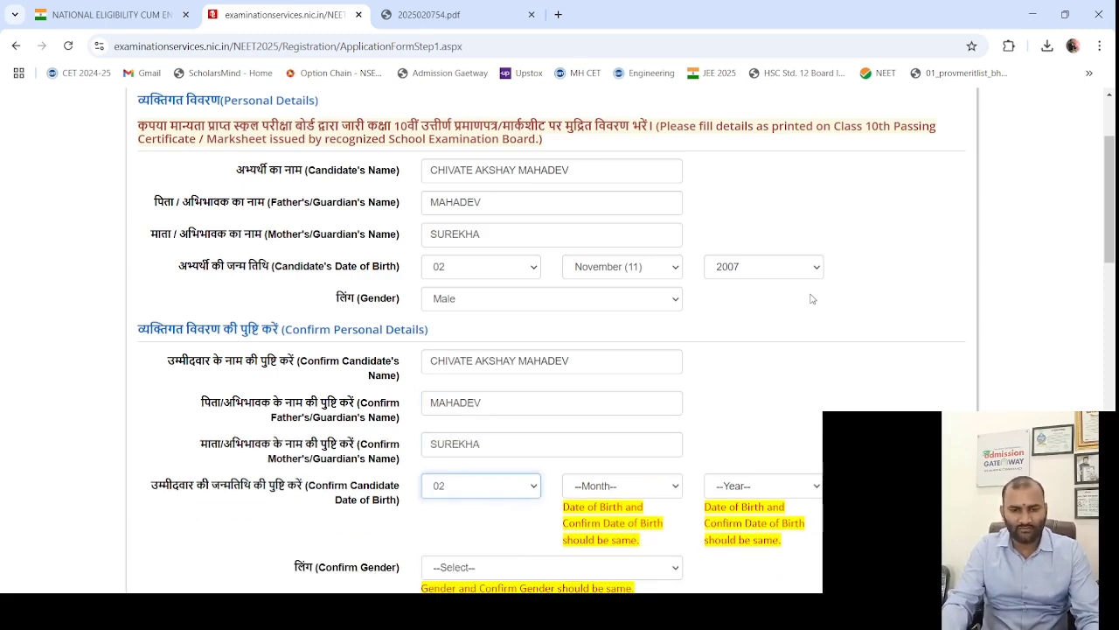
{"action": "key", "text": "Tab"}
{"action": "type", "text": "n"}
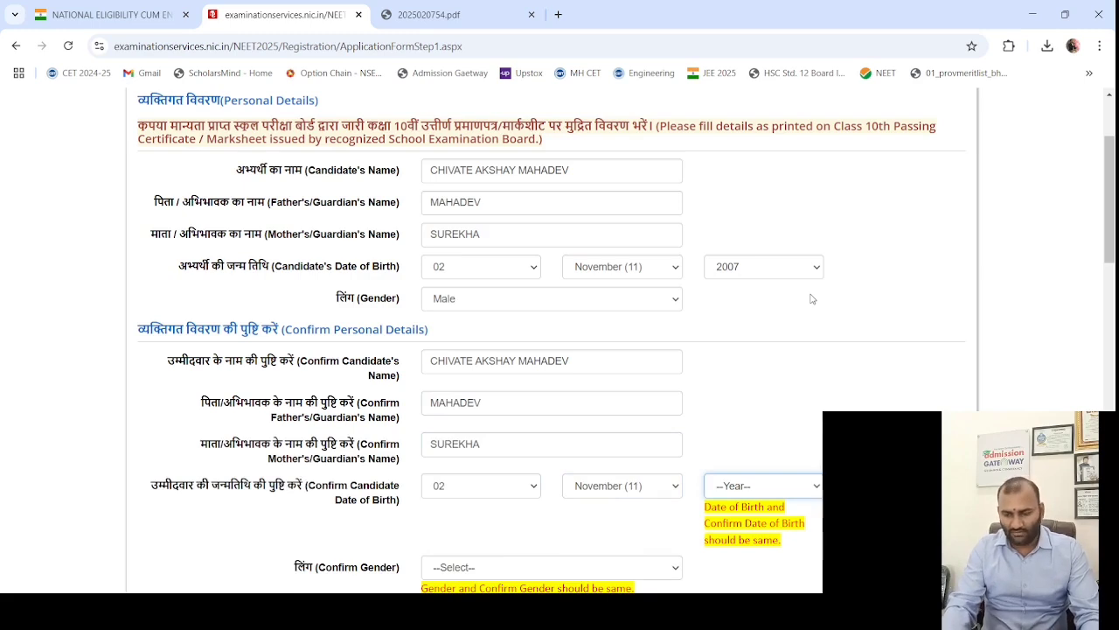
{"action": "type", "text": "2007"}
{"action": "key", "text": "Tab"}
{"action": "scroll", "coordinate": [811, 298], "scroll_direction": "down", "scroll_amount": 2}
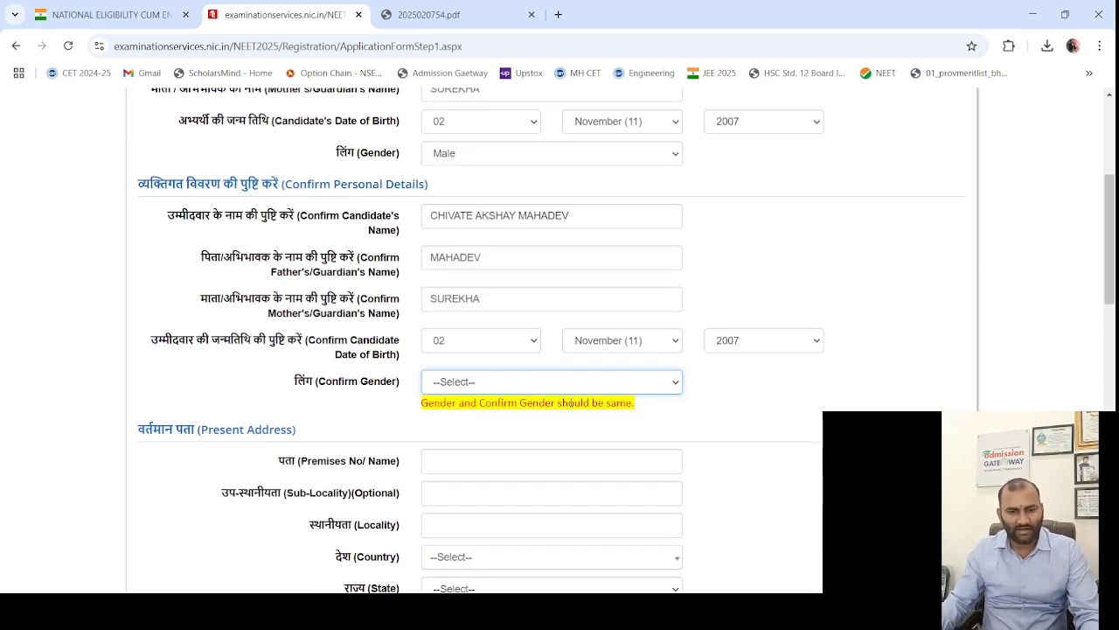
{"action": "key", "text": "Down"}
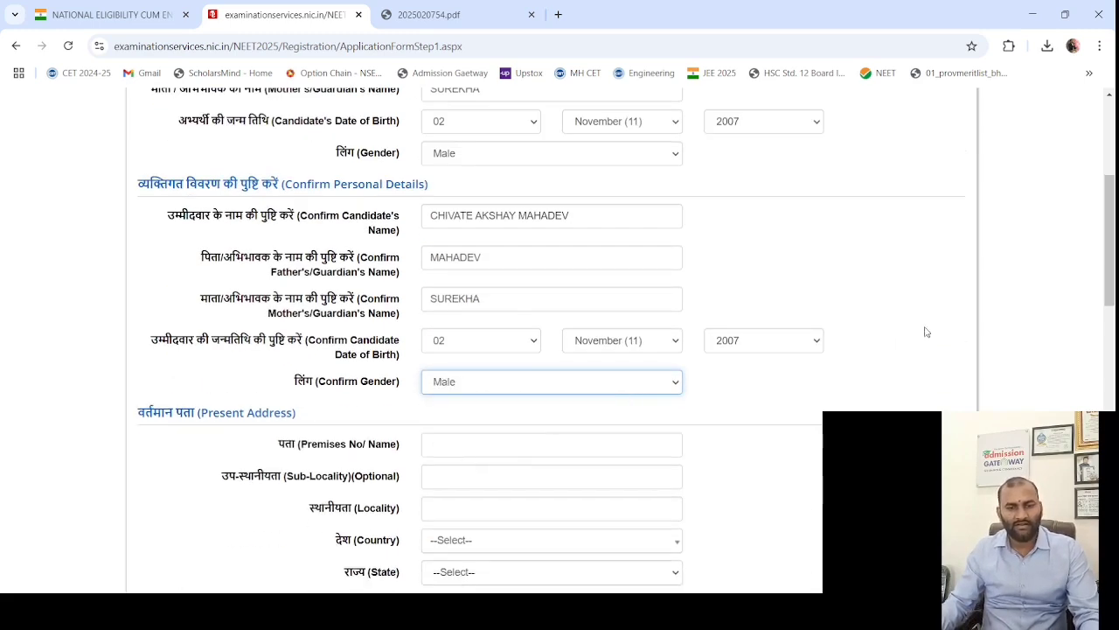
{"action": "left_click", "coordinate": [926, 331]}
{"action": "scroll", "coordinate": [922, 327], "scroll_direction": "up", "scroll_amount": 2}
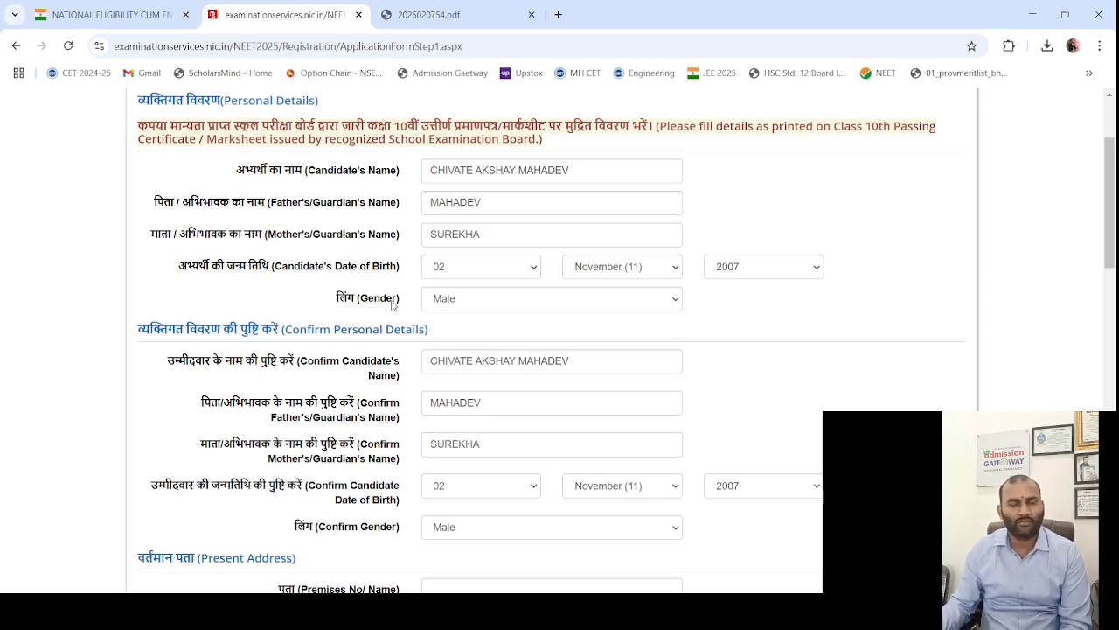
- Enter the present address premises and locality, correcting the locality entry
{"action": "scroll", "coordinate": [497, 303], "scroll_direction": "down", "scroll_amount": 3}
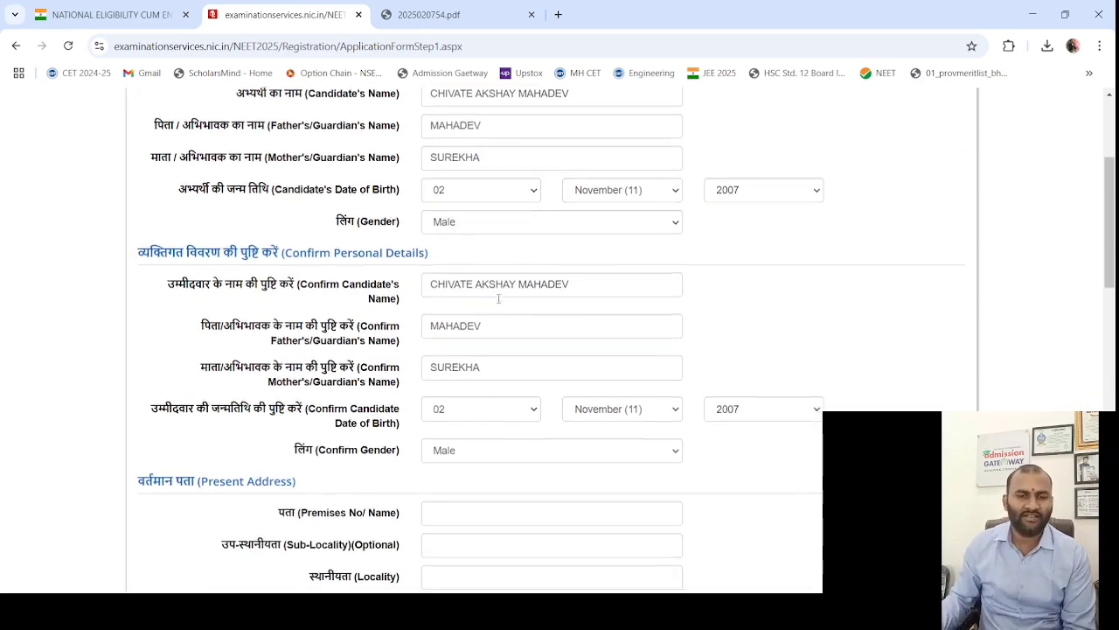
{"action": "scroll", "coordinate": [500, 290], "scroll_direction": "down", "scroll_amount": 2}
{"action": "left_click", "coordinate": [490, 231]}
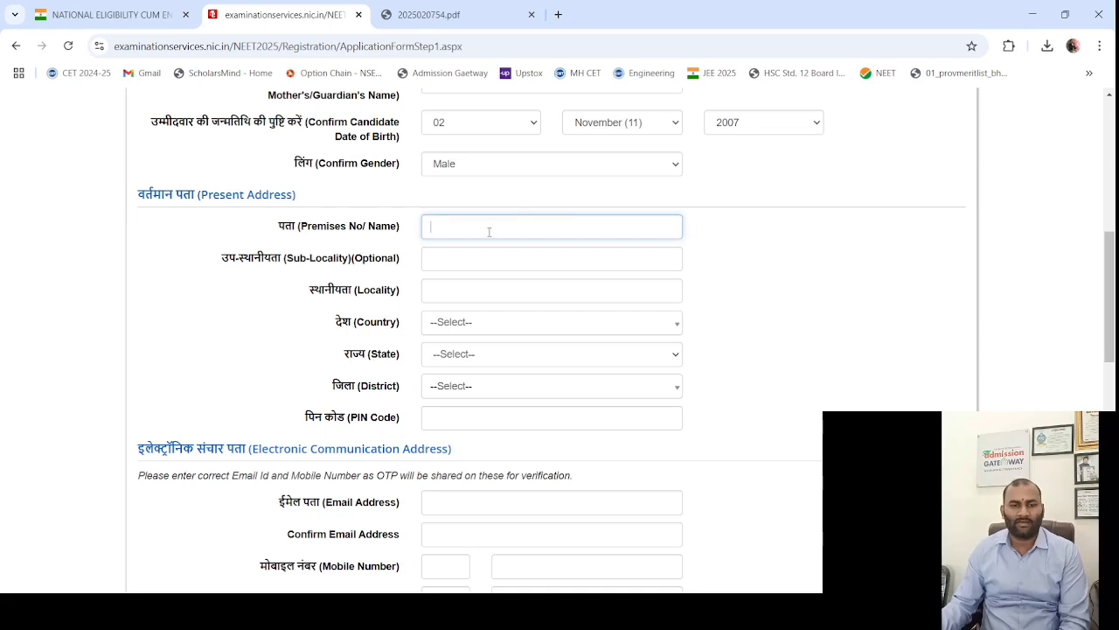
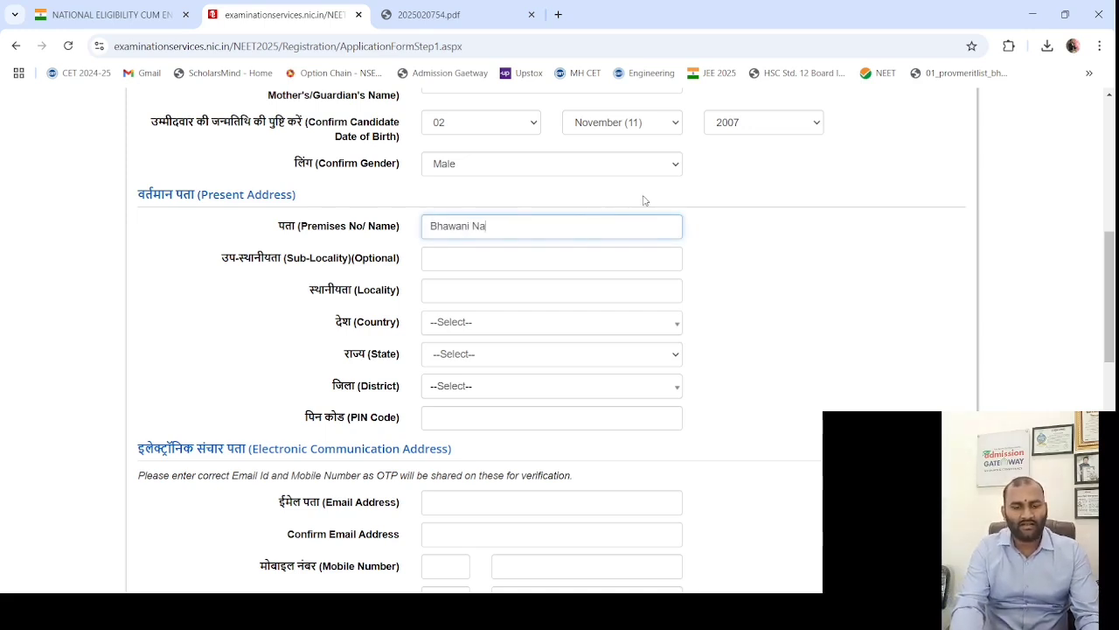
{"action": "key", "text": "Tab"}
{"action": "key", "text": "Tab"}
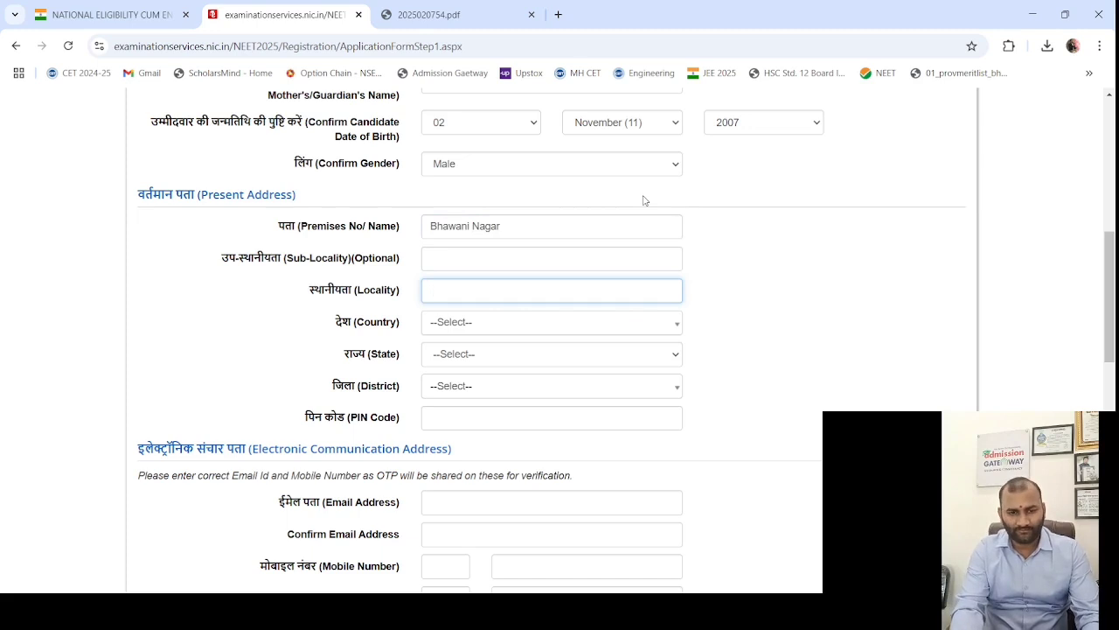
{"action": "type", "text": "Vasai"}
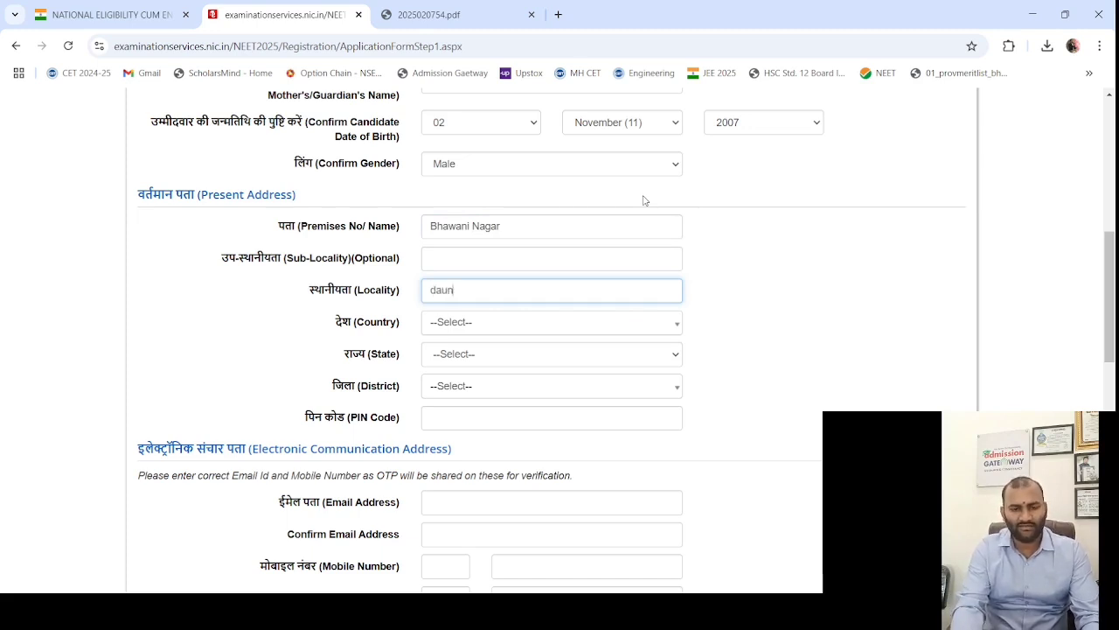
{"action": "key", "text": "Tab"}
{"action": "key", "text": "shift+Tab"}
{"action": "key", "text": "BackSpace"}
{"action": "type", "text": "Baramati"}
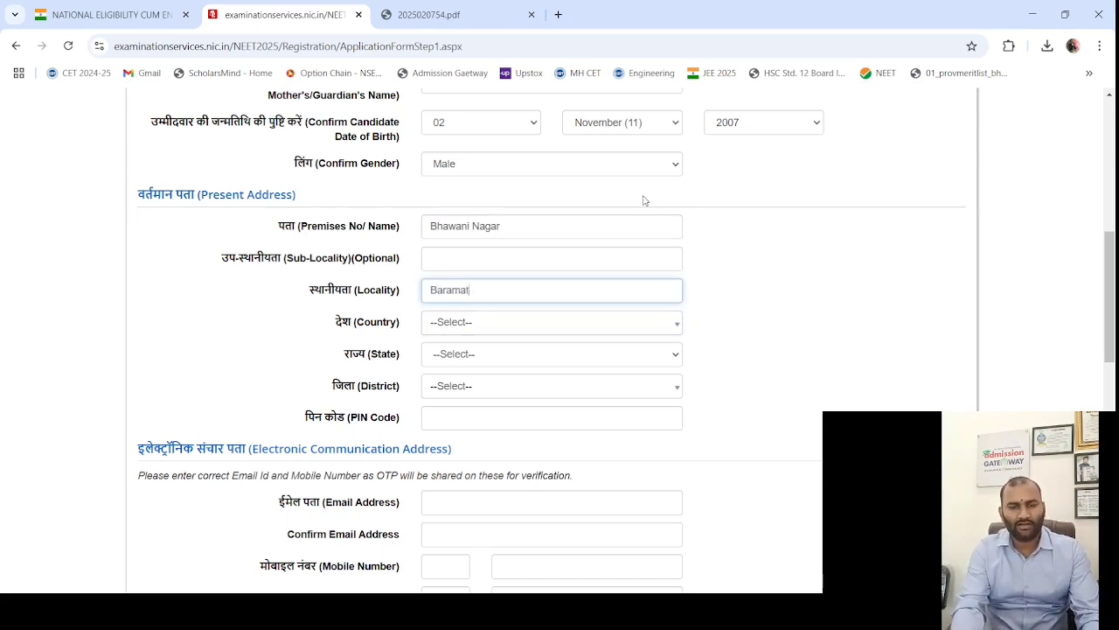
{"action": "key", "text": "Tab"}
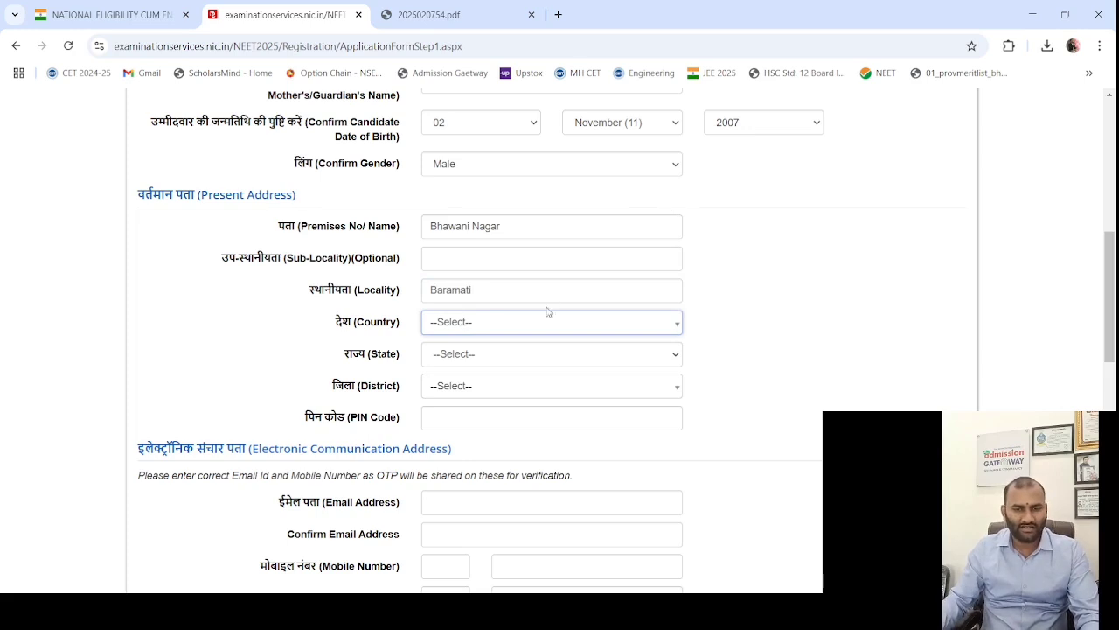
- Choose country India, state Maharashtra, district Pune, and enter the PIN code
{"action": "left_click", "coordinate": [531, 329]}
{"action": "type", "text": "ind"}
{"action": "key", "text": "Return"}
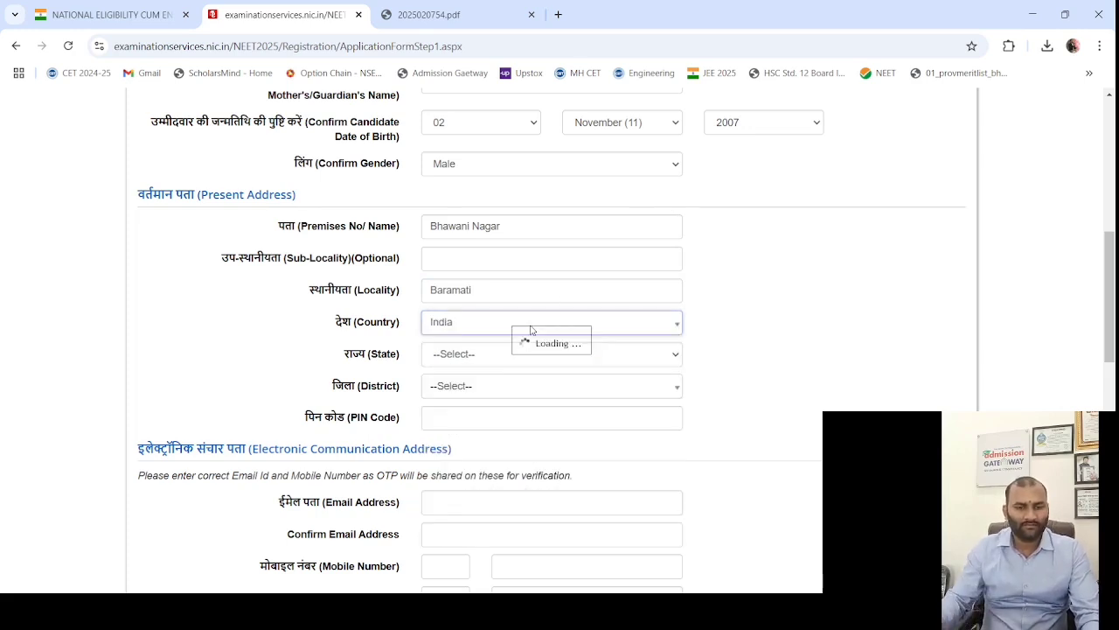
{"action": "left_click", "coordinate": [466, 361]}
{"action": "key", "text": "m"}
{"action": "key", "text": "m"}
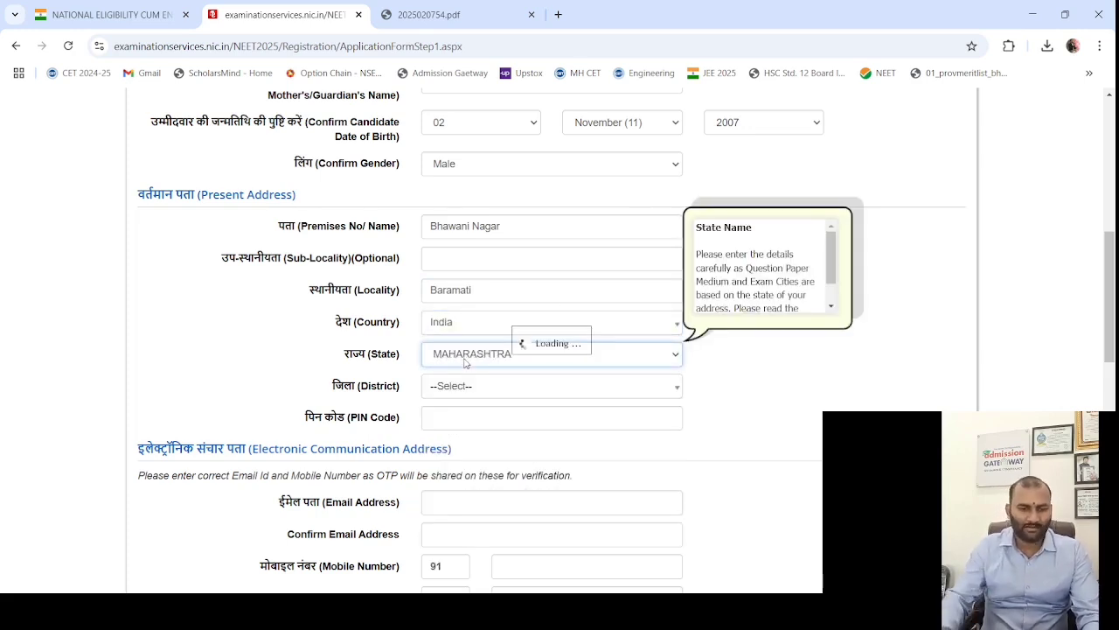
{"action": "left_click", "coordinate": [488, 393]}
{"action": "type", "text": "pune"}
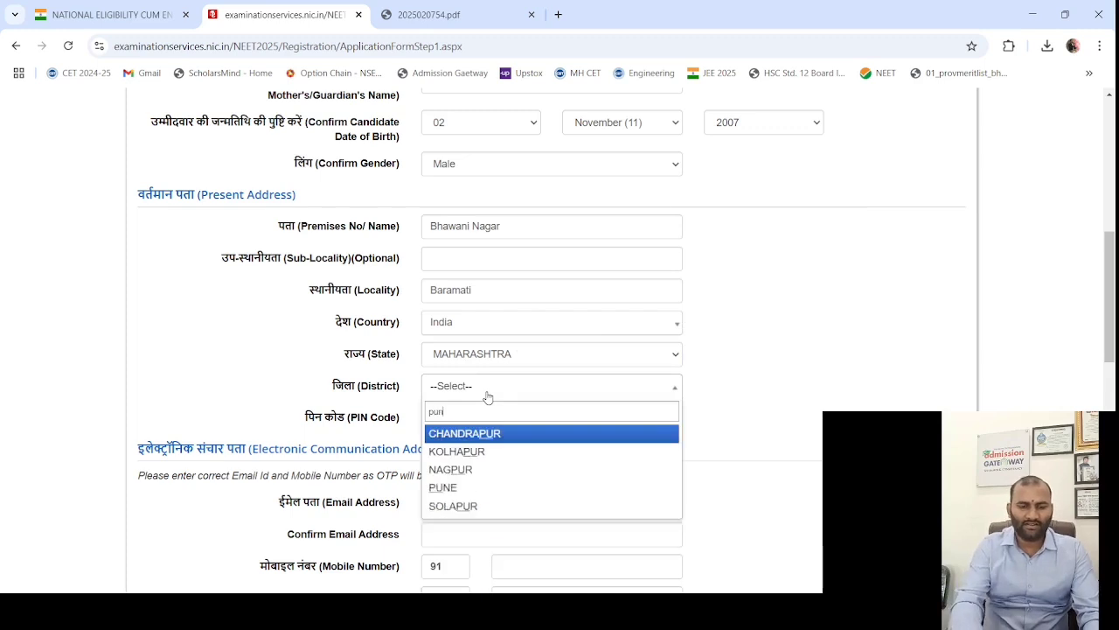
{"action": "key", "text": "Return"}
{"action": "left_click", "coordinate": [460, 420]}
{"action": "type", "text": "413801"}
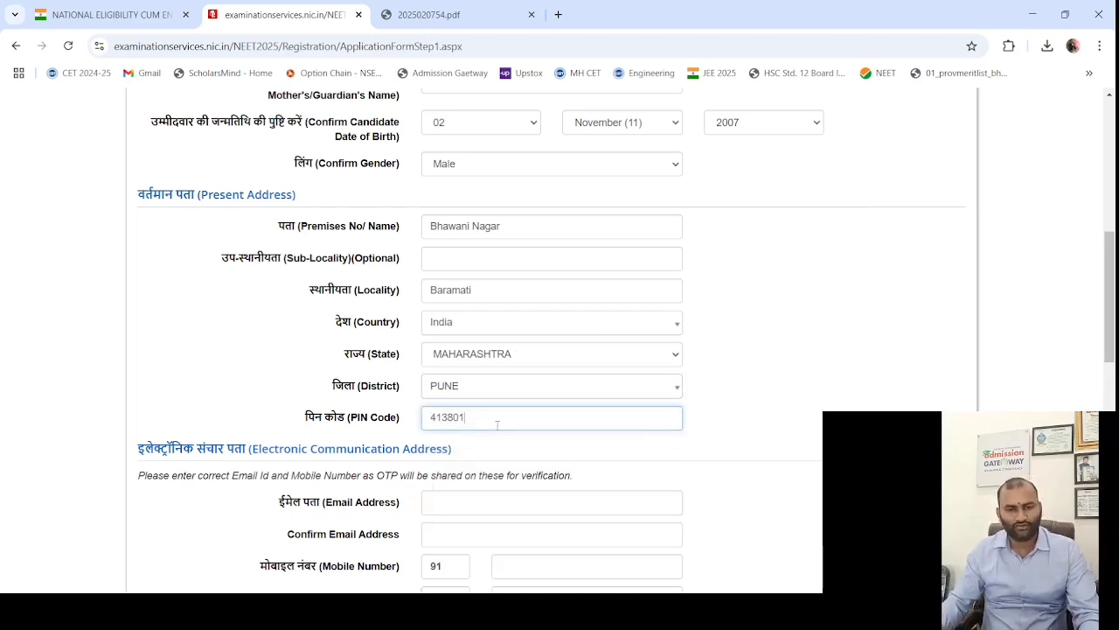
{"action": "left_click", "coordinate": [837, 379]}
- Enter the candidate's e-mail address and retype it in the Confirm Email Address field
{"action": "scroll", "coordinate": [769, 367], "scroll_direction": "down", "scroll_amount": 3}
{"action": "left_click", "coordinate": [466, 283]}
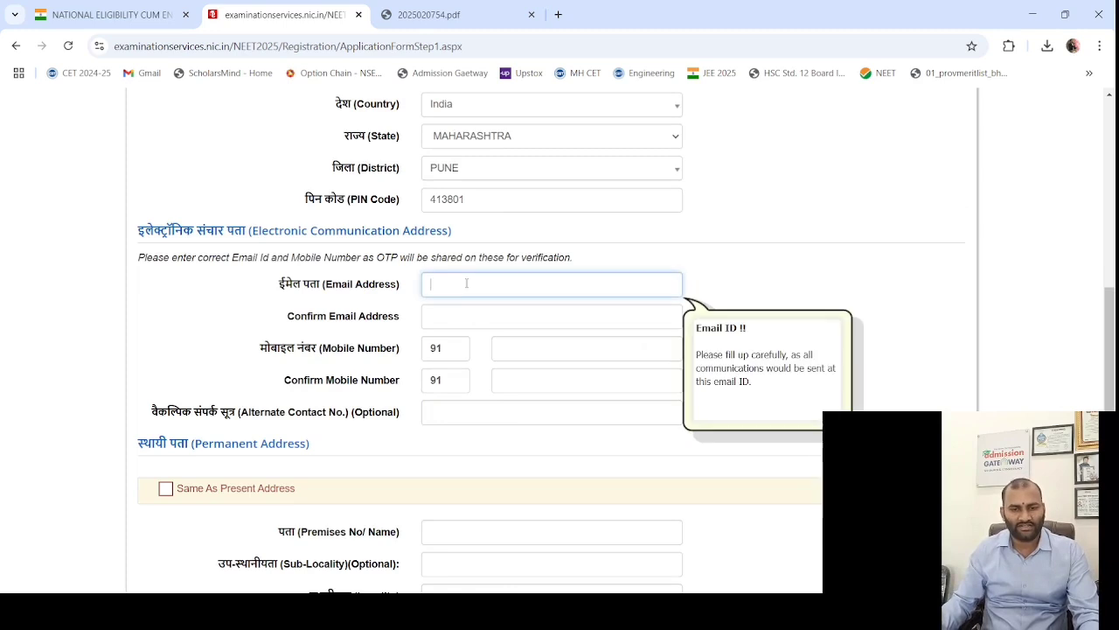
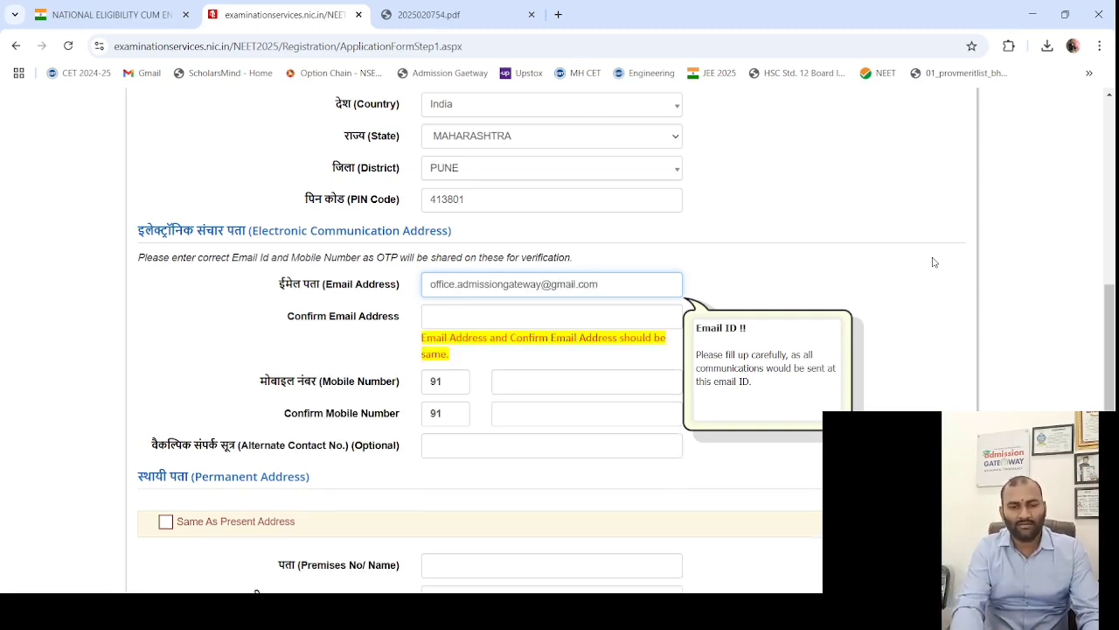
{"action": "key", "text": "Tab"}
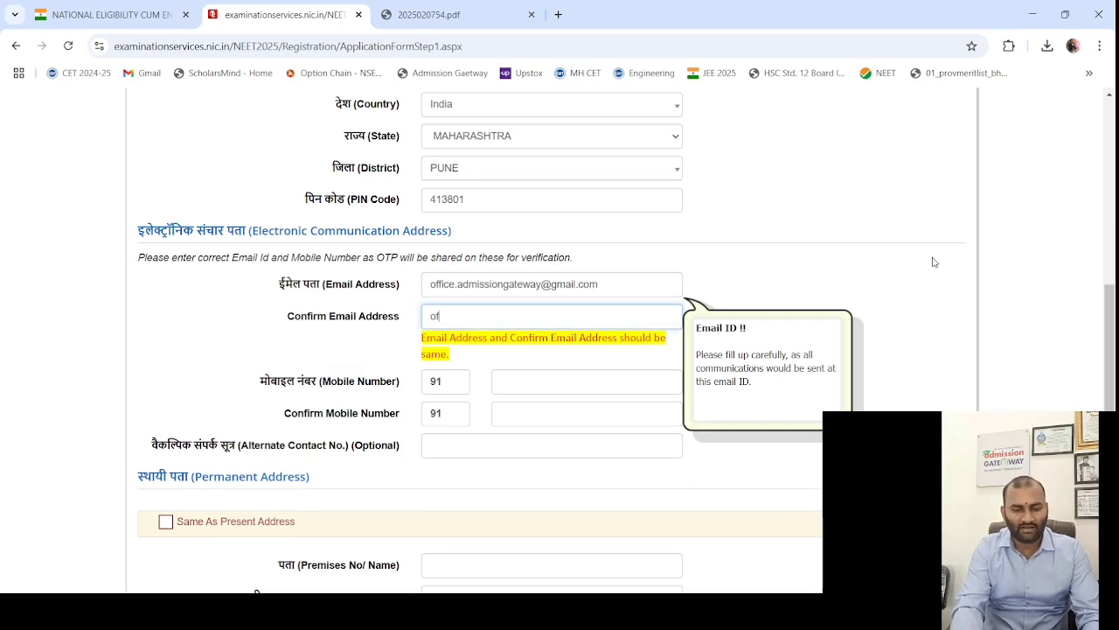
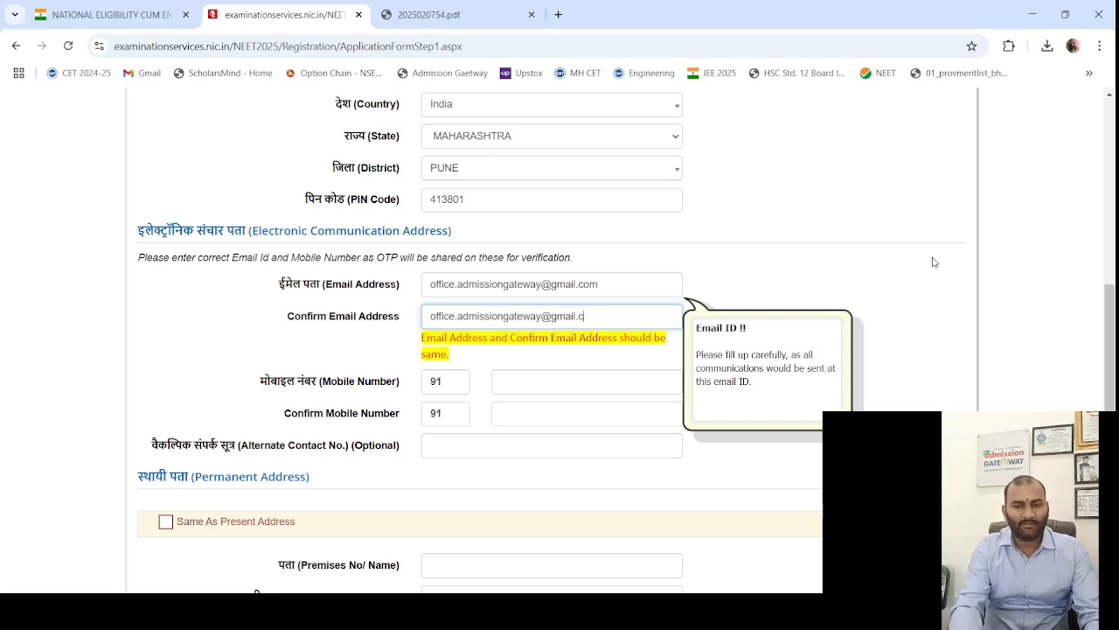
- Enter the candidate's mobile number and retype it identically in Confirm Mobile Number
{"action": "key", "text": "Tab"}
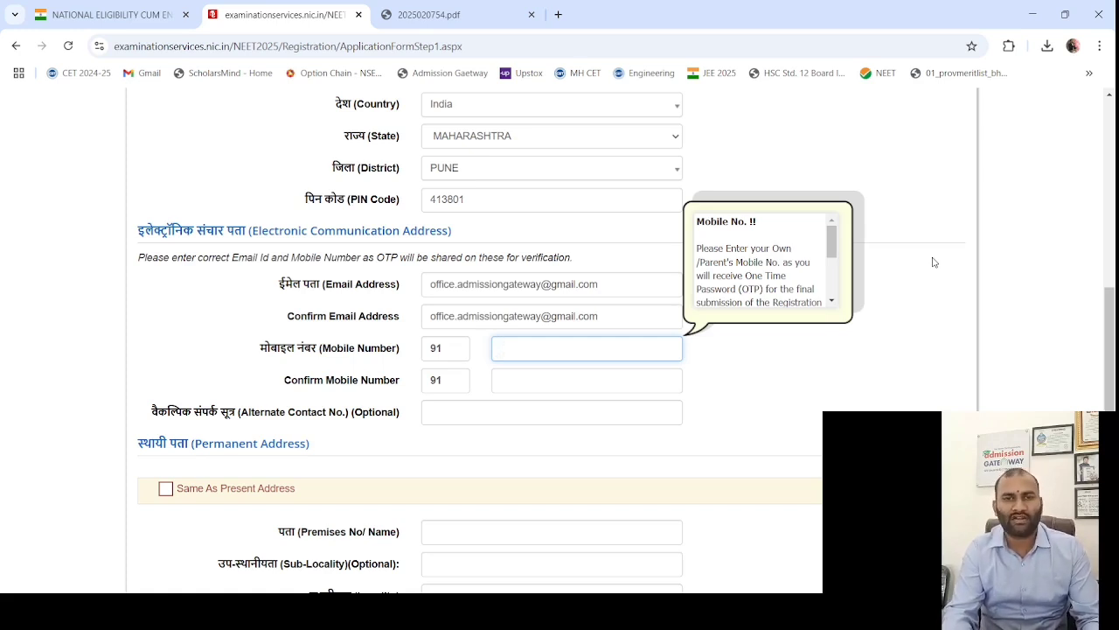
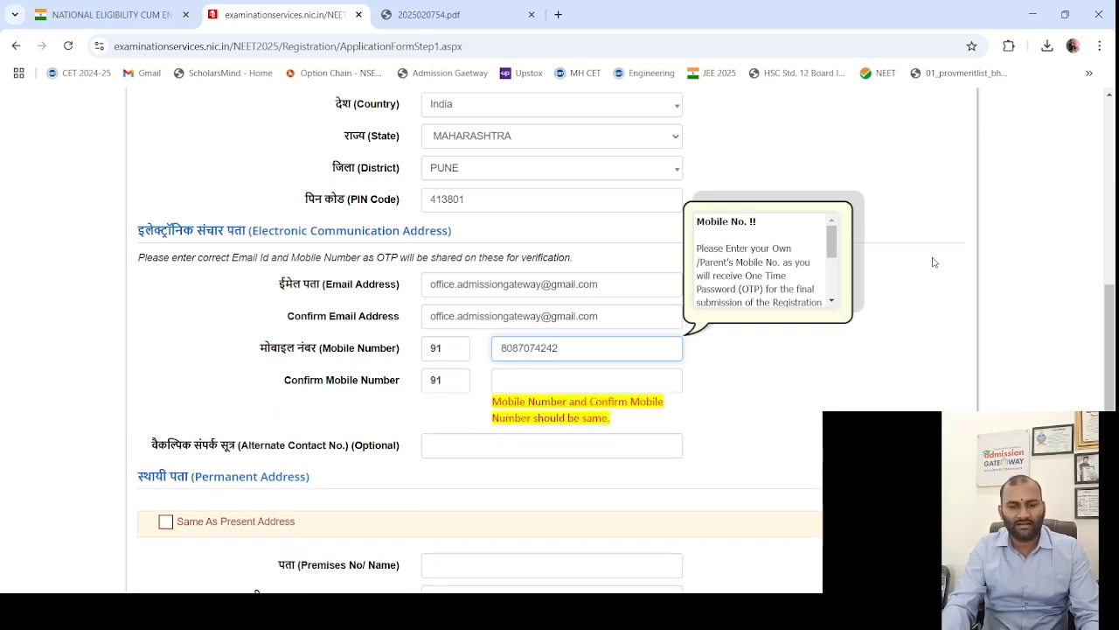
{"action": "key", "text": "Tab"}
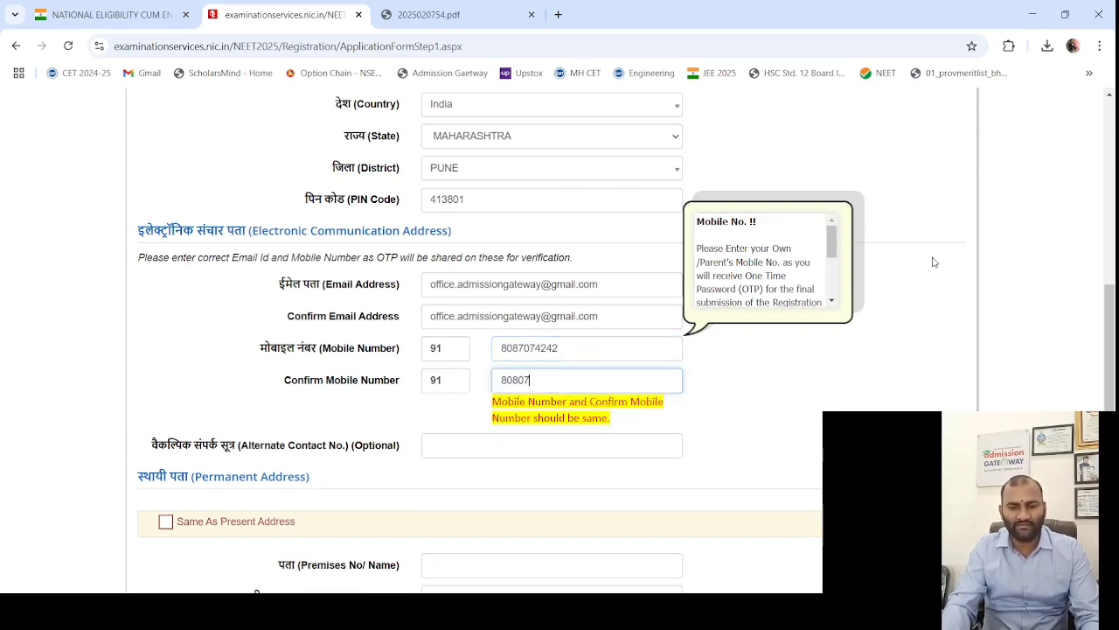
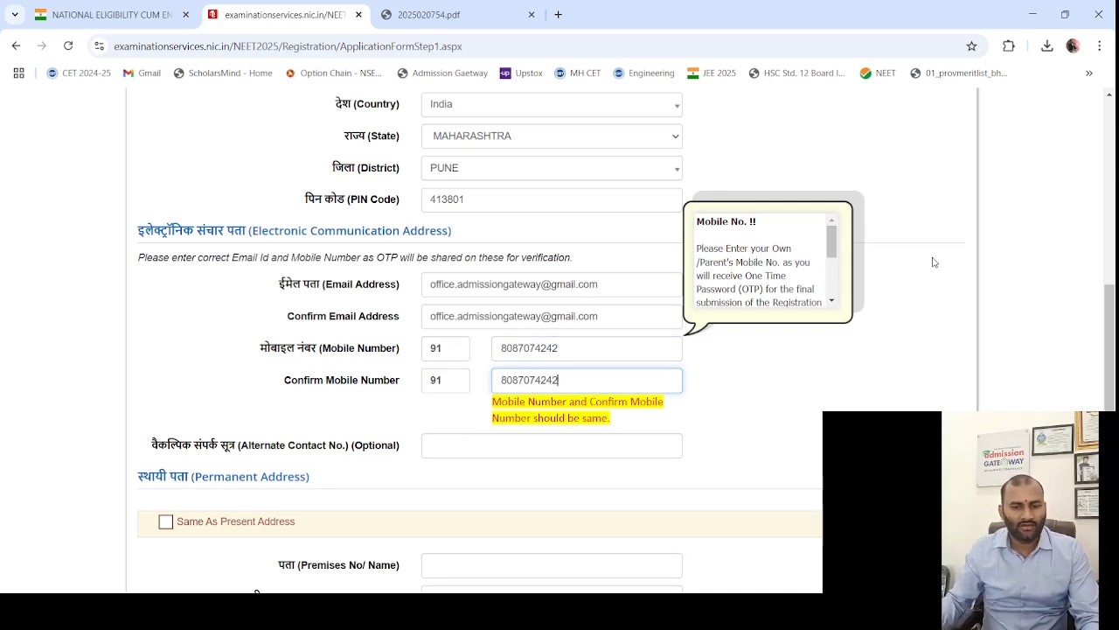
{"action": "left_click", "coordinate": [803, 422]}
- Tick 'Same As Present Address' so the permanent address copies the present address
{"action": "scroll", "coordinate": [723, 388], "scroll_direction": "down", "scroll_amount": 2}
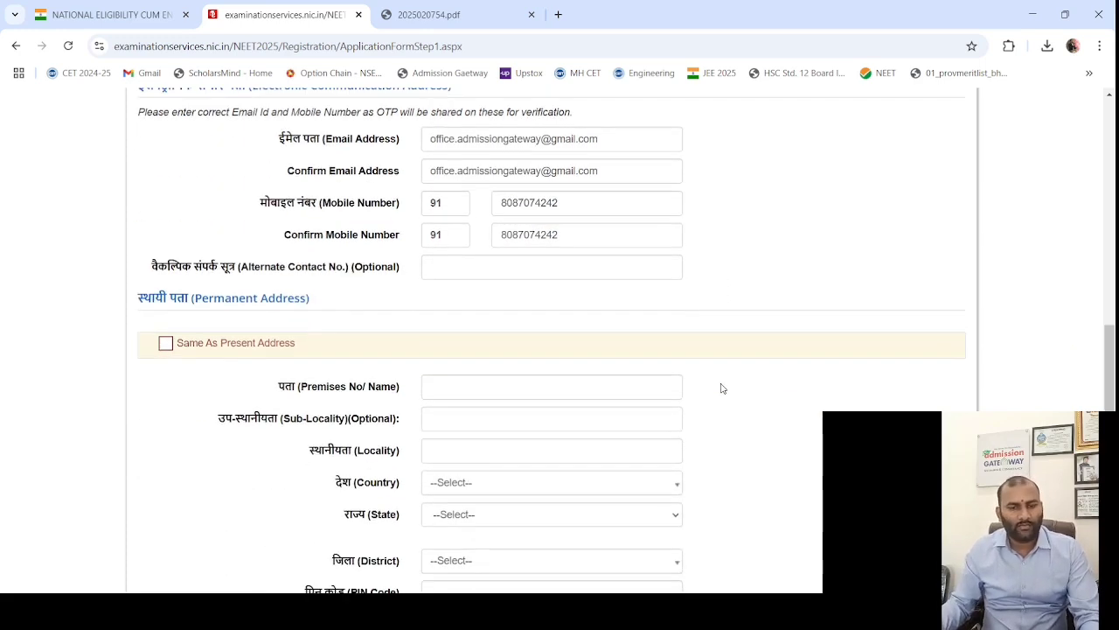
{"action": "left_click", "coordinate": [165, 343]}
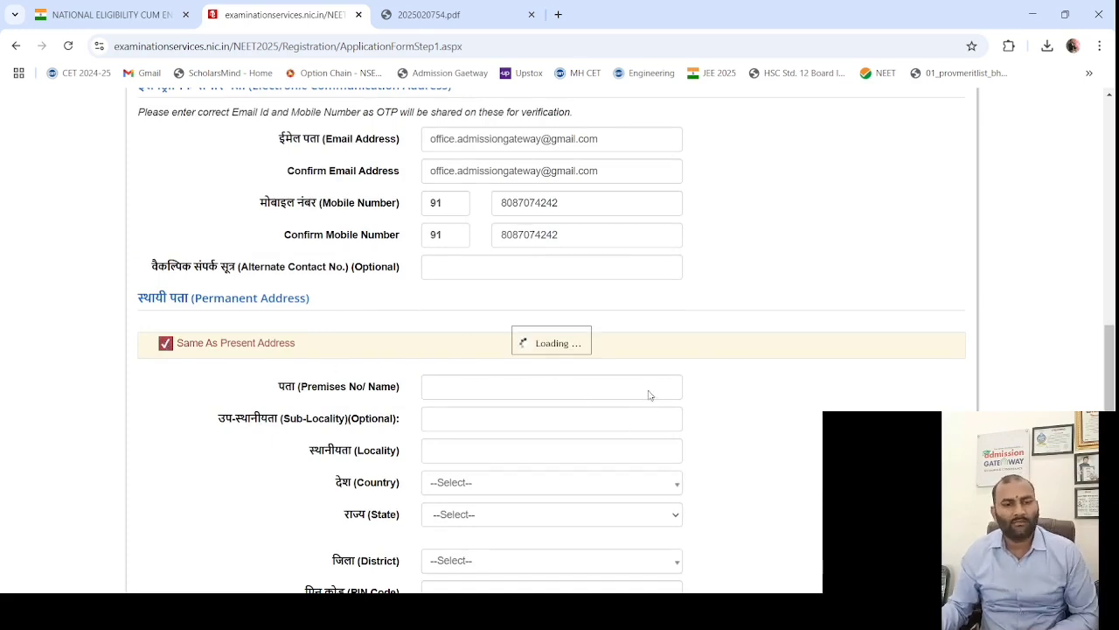
{"action": "left_click", "coordinate": [162, 346]}
{"action": "scroll", "coordinate": [744, 370], "scroll_direction": "down", "scroll_amount": 3}
{"action": "scroll", "coordinate": [744, 370], "scroll_direction": "up", "scroll_amount": 2}
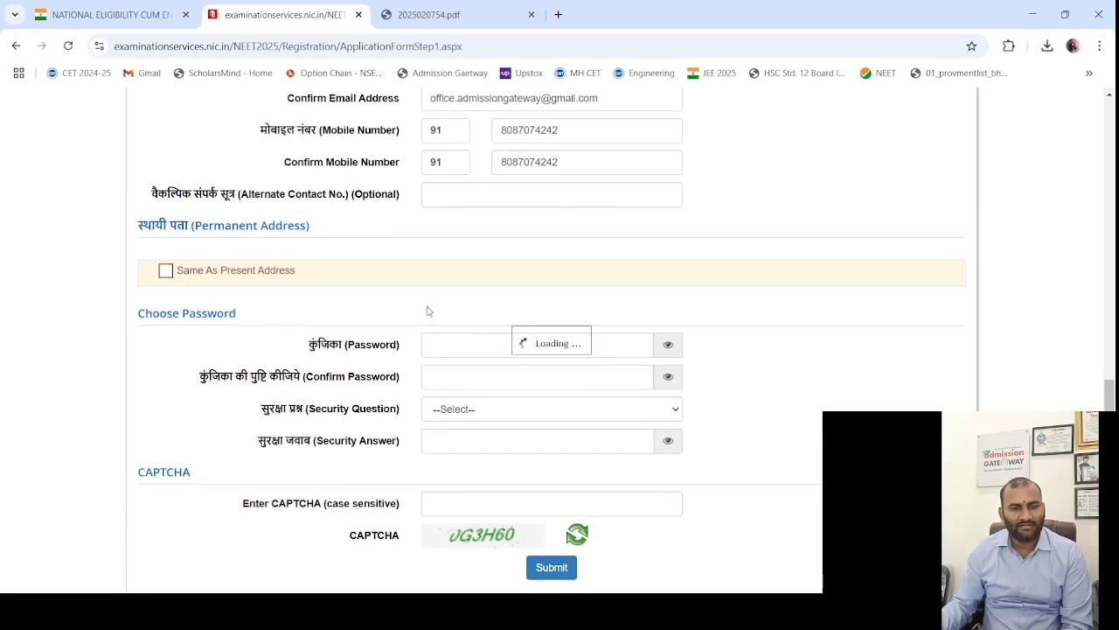
{"action": "scroll", "coordinate": [480, 312], "scroll_direction": "down", "scroll_amount": 2}
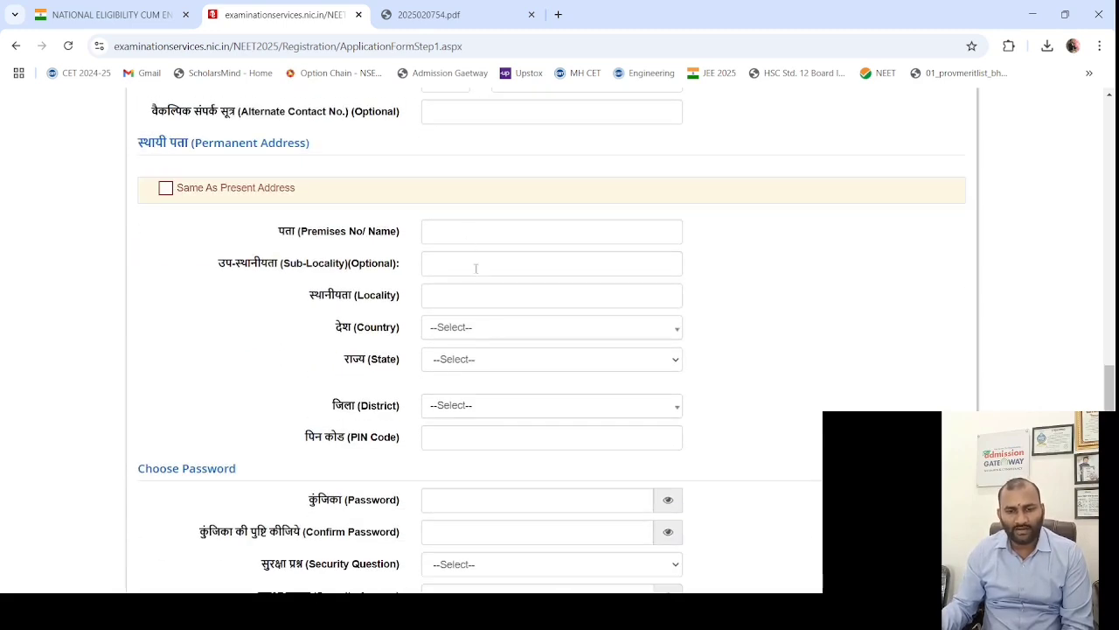
{"action": "left_click", "coordinate": [166, 189]}
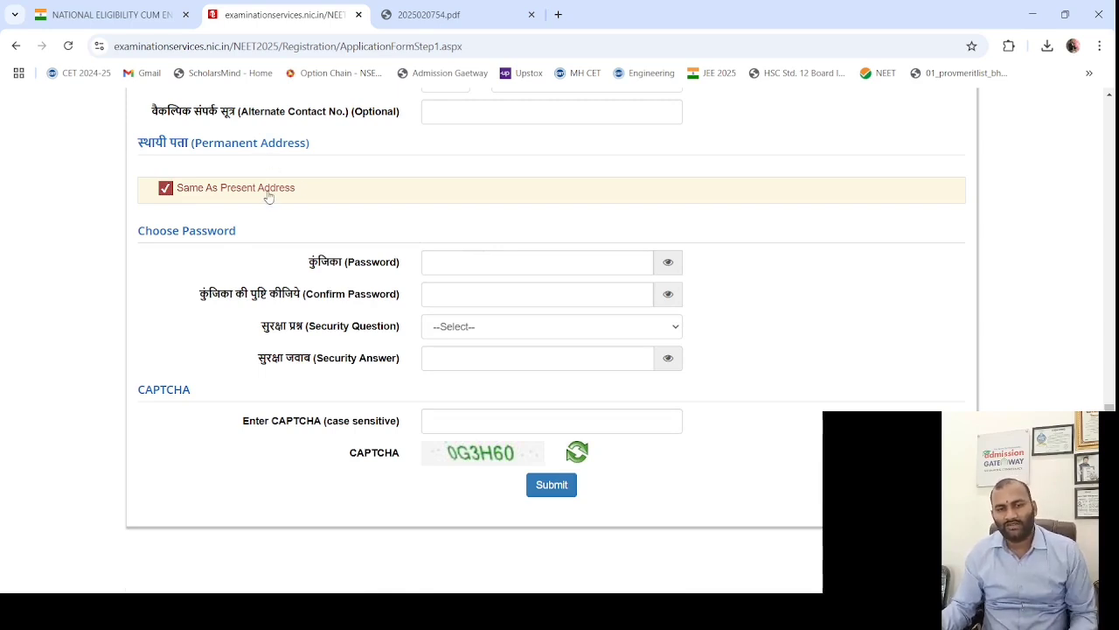
{"action": "left_click", "coordinate": [428, 260]}
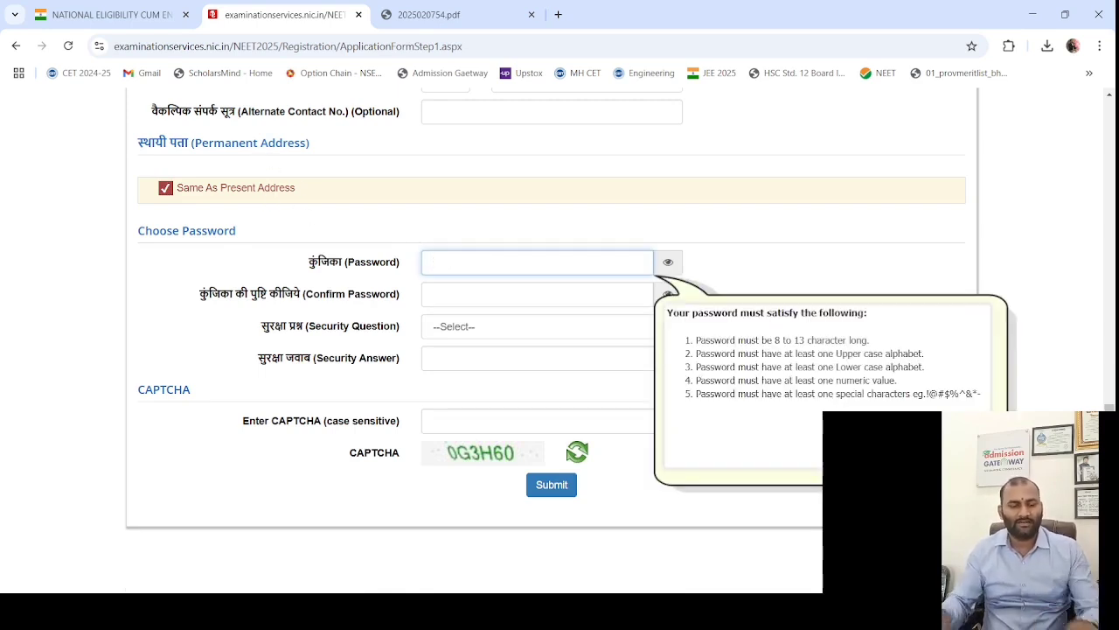
- Enter the account password in both password fields, fixing the confirmation so they match, then mask both
{"action": "type", "text": "**********"}
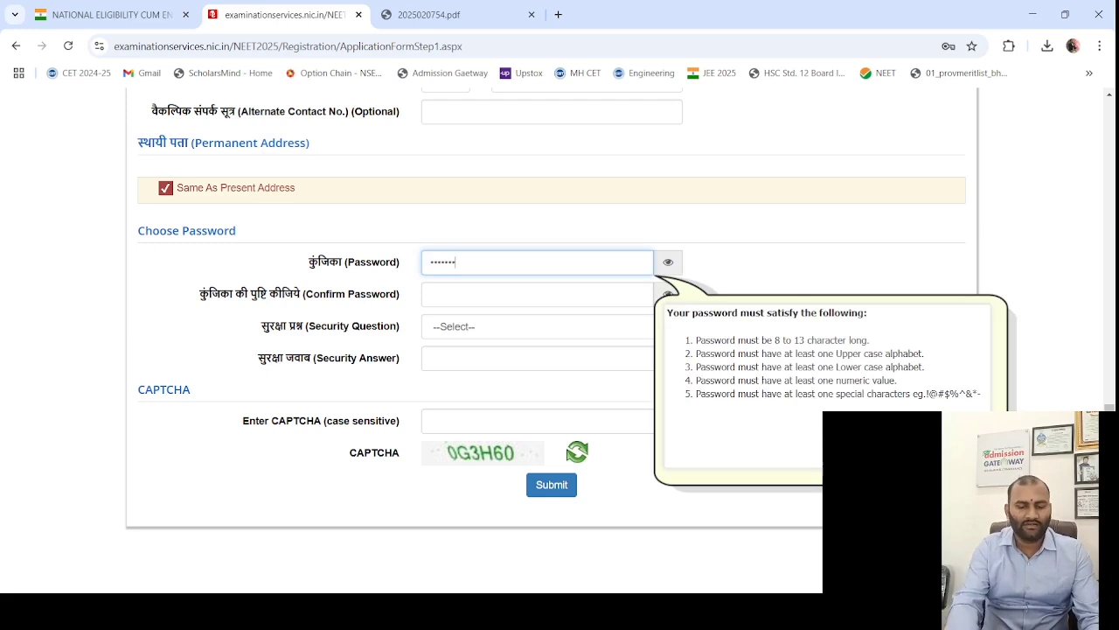
{"action": "type", "text": "*"}
{"action": "key", "text": "Tab"}
{"action": "type", "text": "**"}
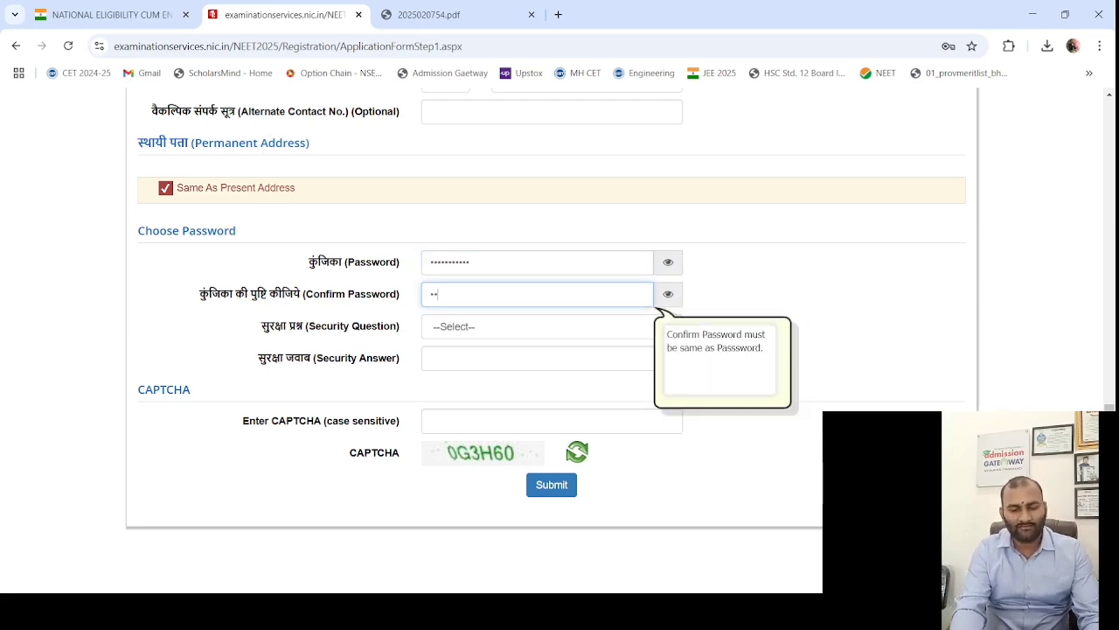
{"action": "type", "text": "********"}
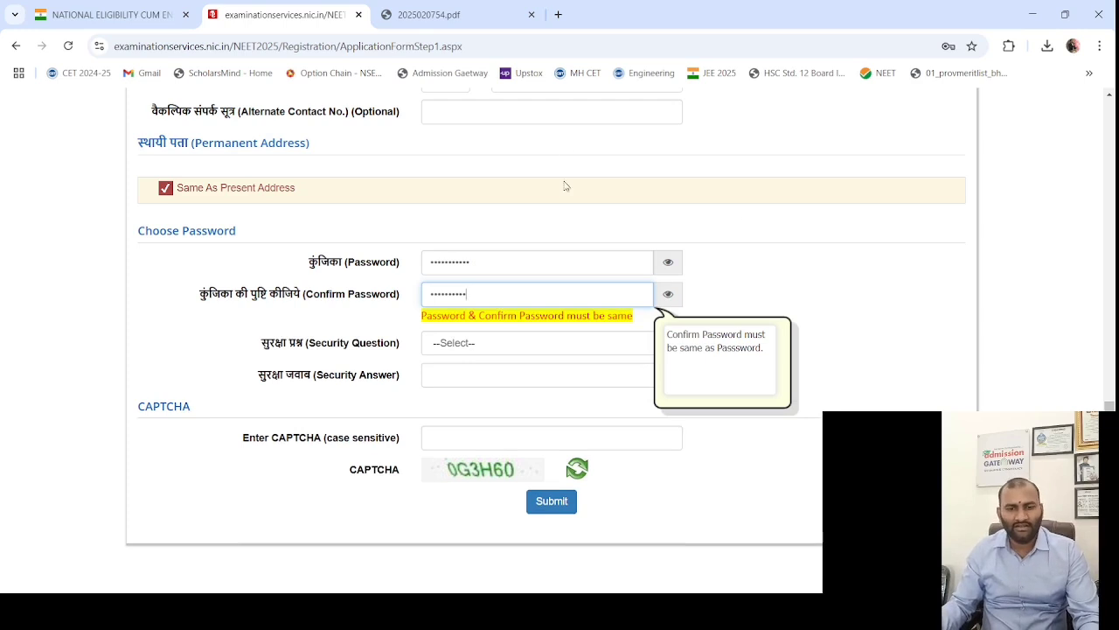
{"action": "left_click", "coordinate": [669, 264]}
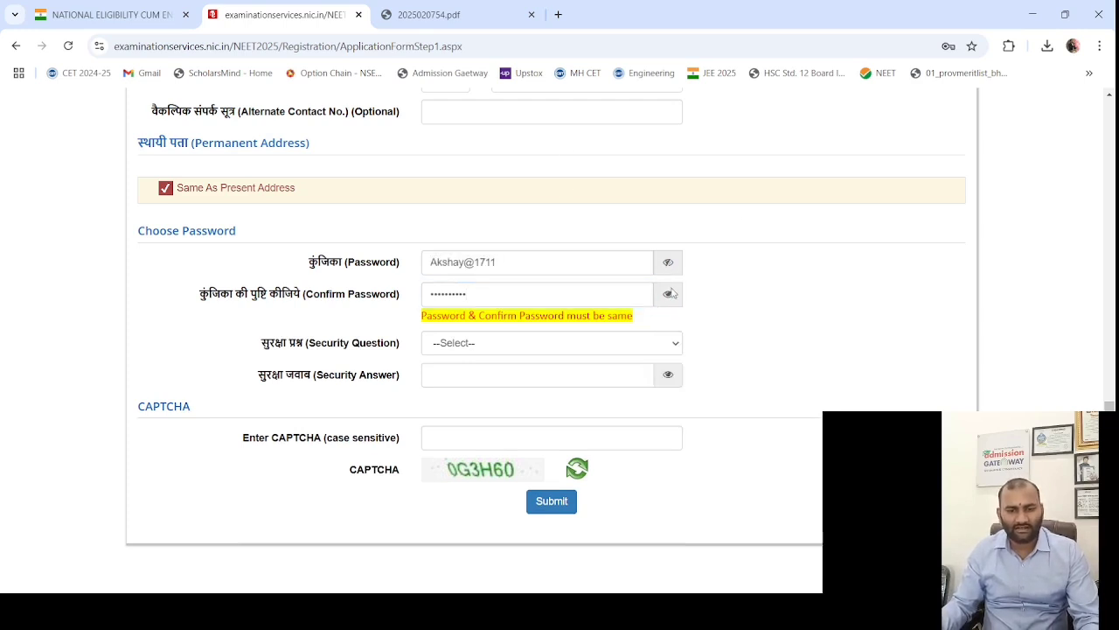
{"action": "left_click", "coordinate": [672, 294]}
{"action": "left_click_drag", "start_coordinate": [545, 304], "coordinate": [325, 301]}
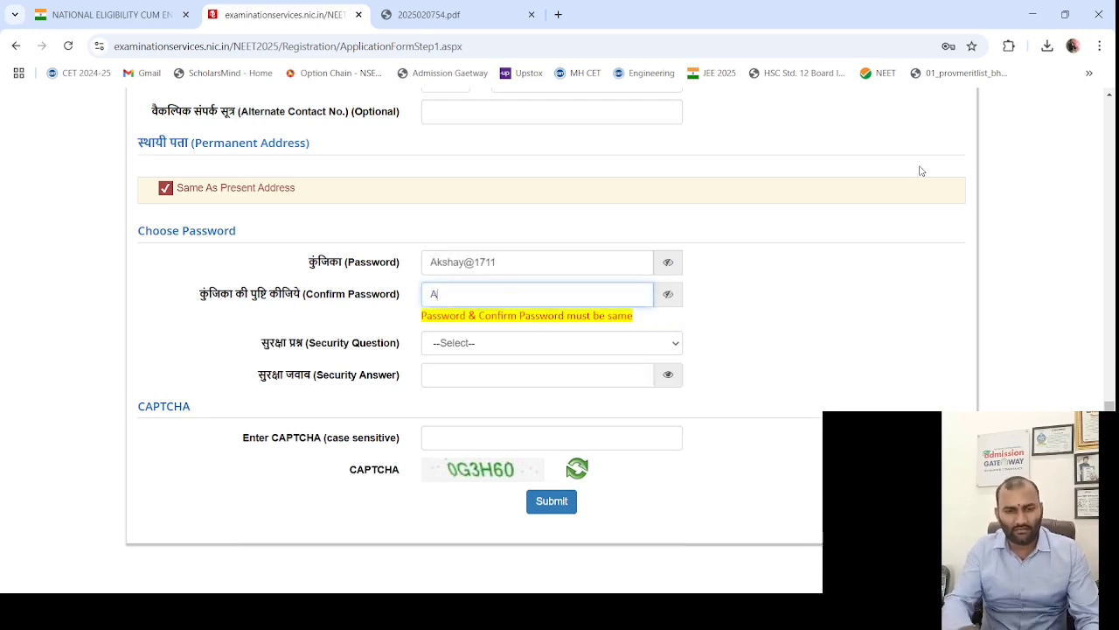
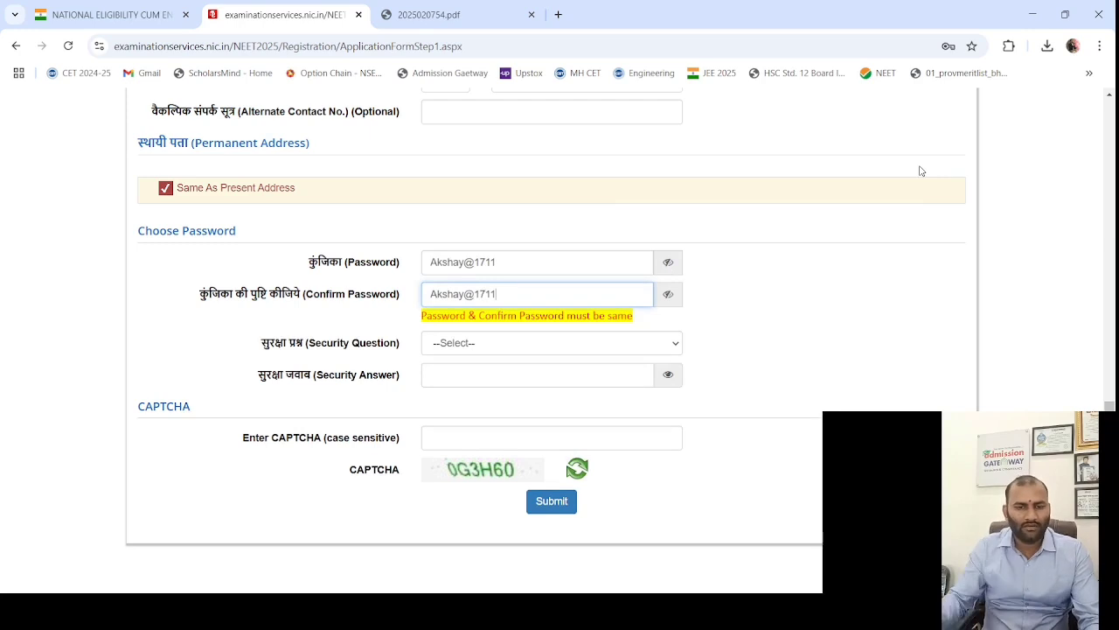
{"action": "left_click", "coordinate": [667, 295]}
{"action": "left_click", "coordinate": [670, 264]}
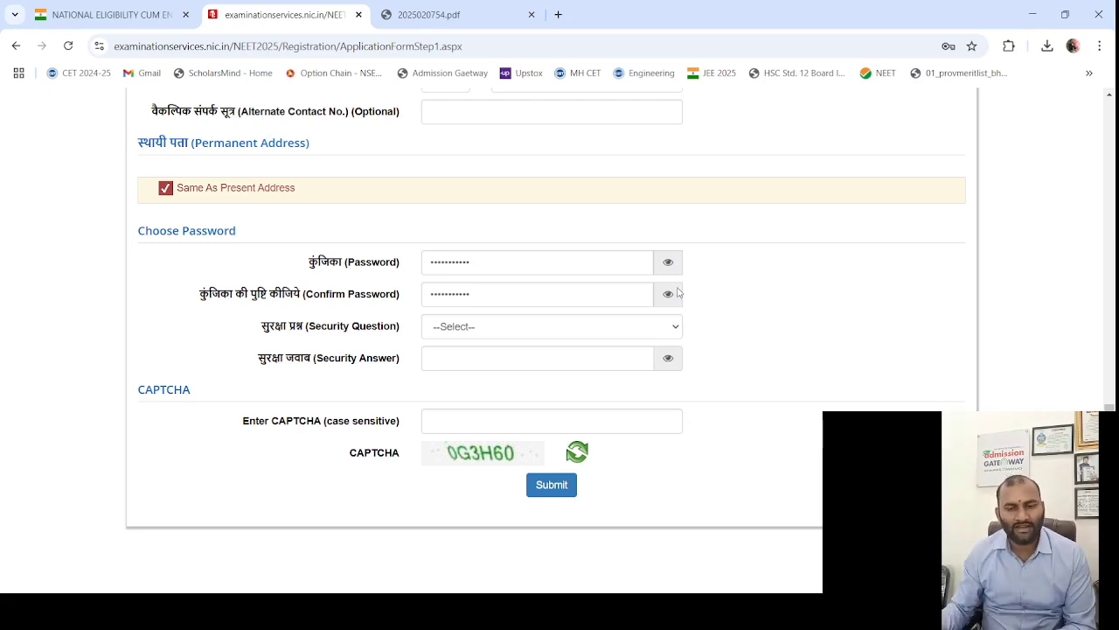
- Change the password's ending to new digits and retype the new password in Confirm Password
{"action": "left_click", "coordinate": [668, 261]}
{"action": "left_click", "coordinate": [557, 258]}
{"action": "key", "text": "BackSpace"}
{"action": "key", "text": "BackSpace"}
{"action": "key", "text": "BackSpace"}
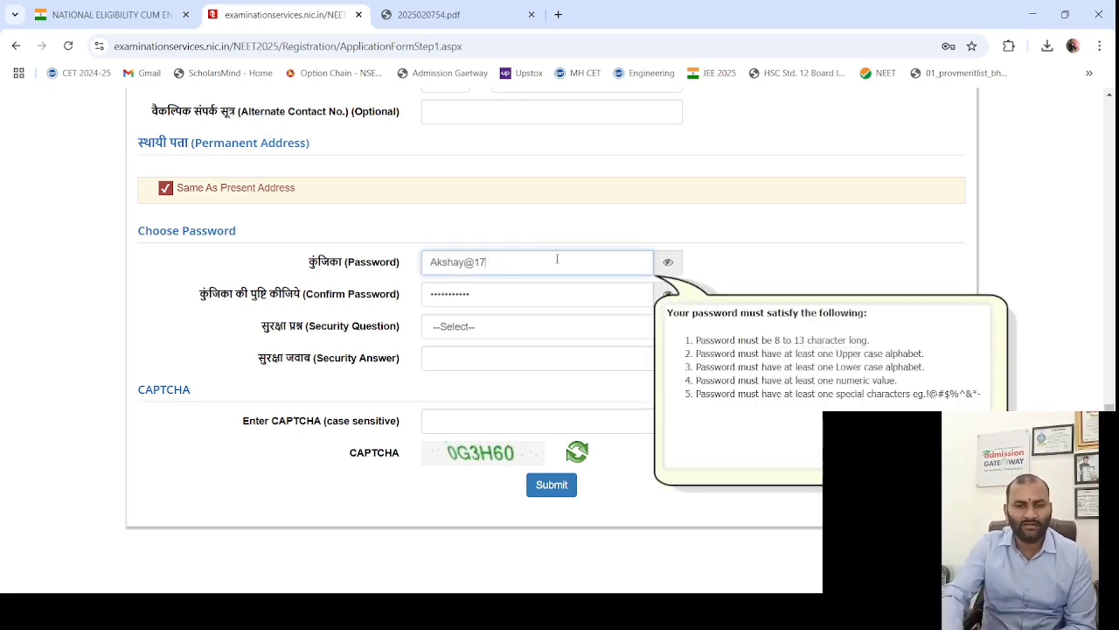
{"action": "key", "text": "Tab"}
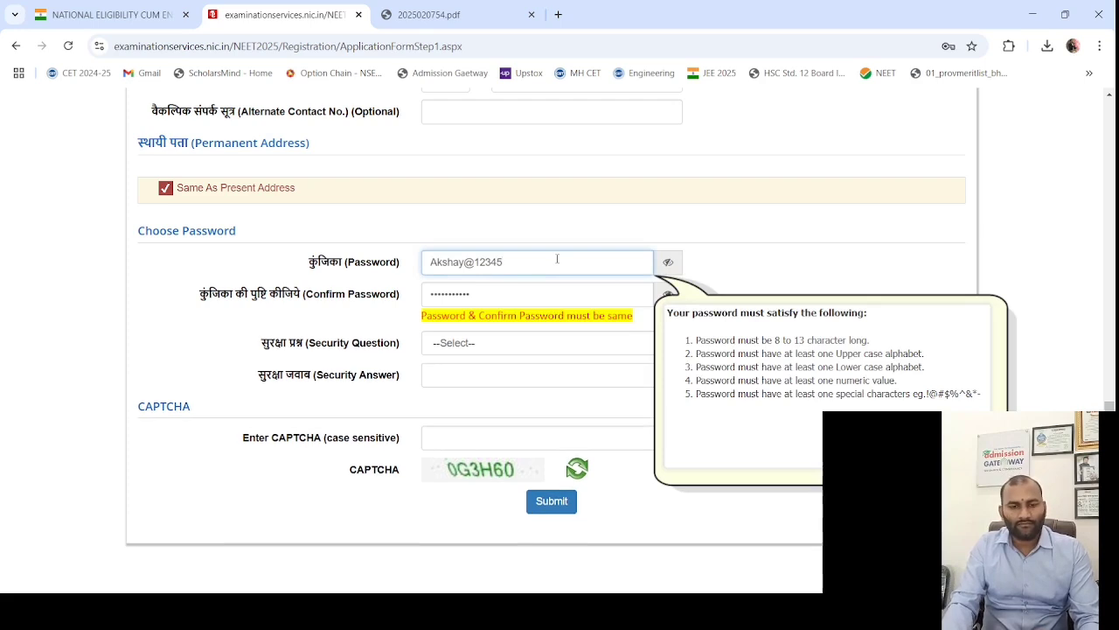
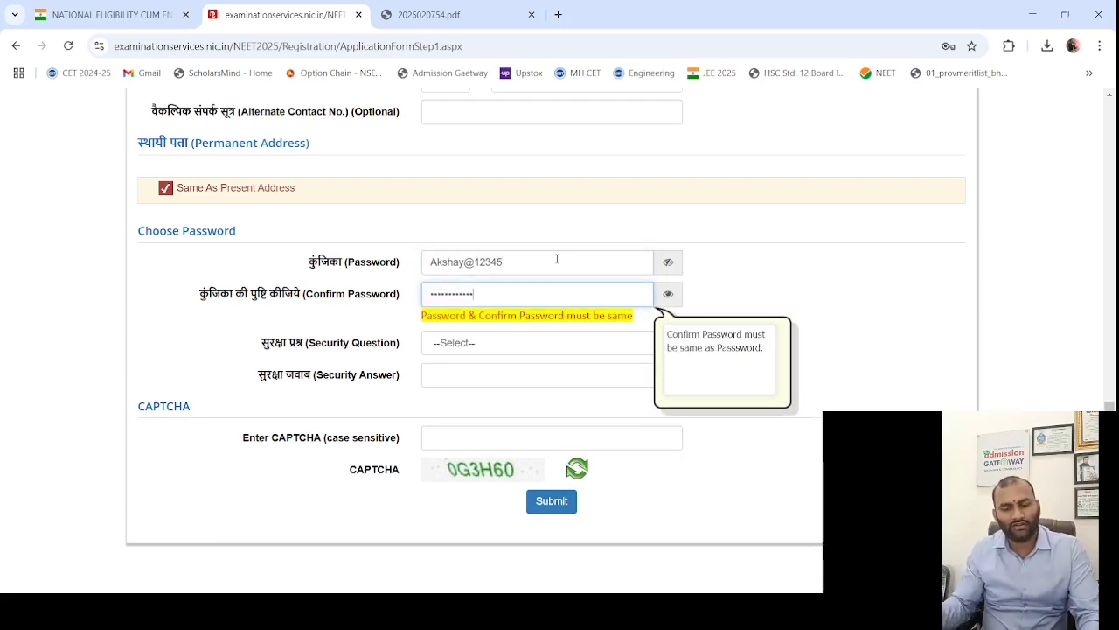
- Reveal the confirmation password and check it matches the new password
{"action": "left_click", "coordinate": [673, 297]}
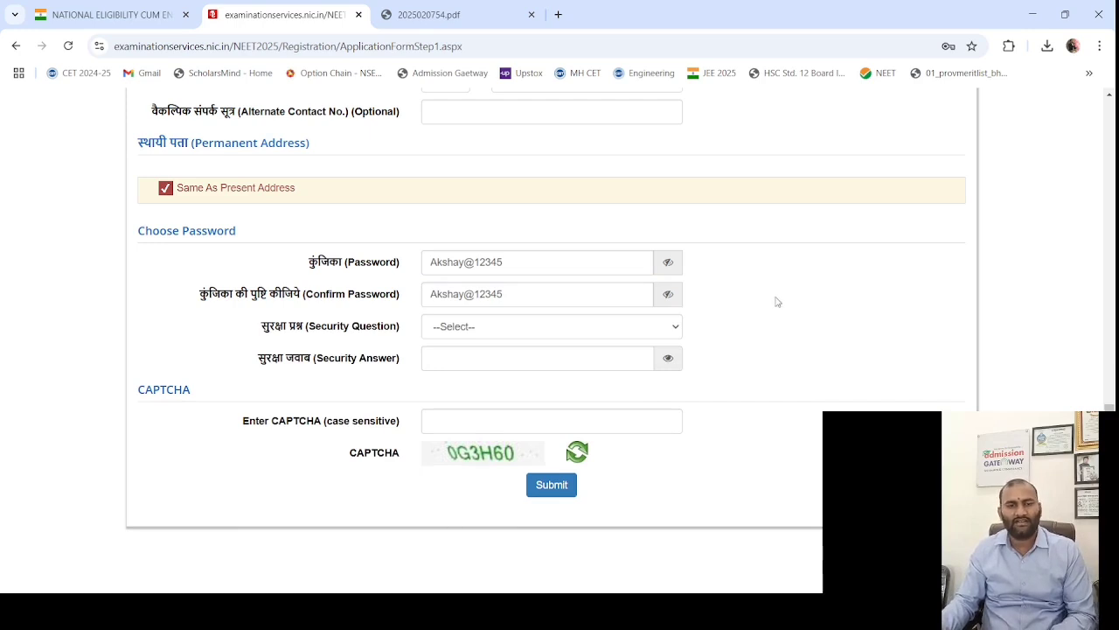
{"action": "left_click", "coordinate": [509, 294]}
{"action": "double_click", "coordinate": [447, 295]}
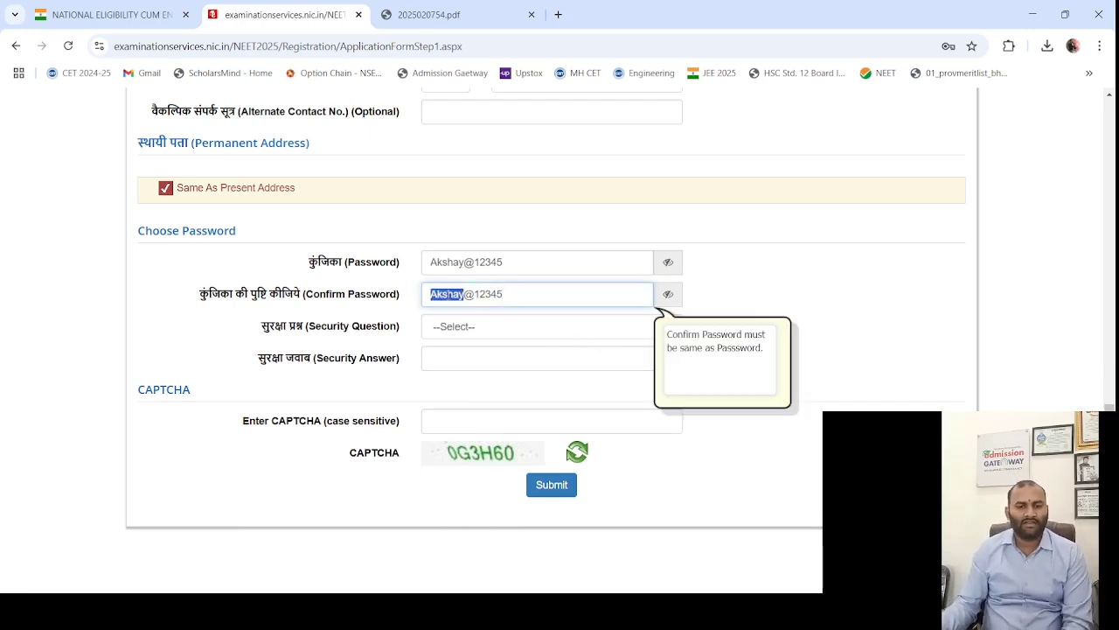
{"action": "left_click", "coordinate": [436, 296]}
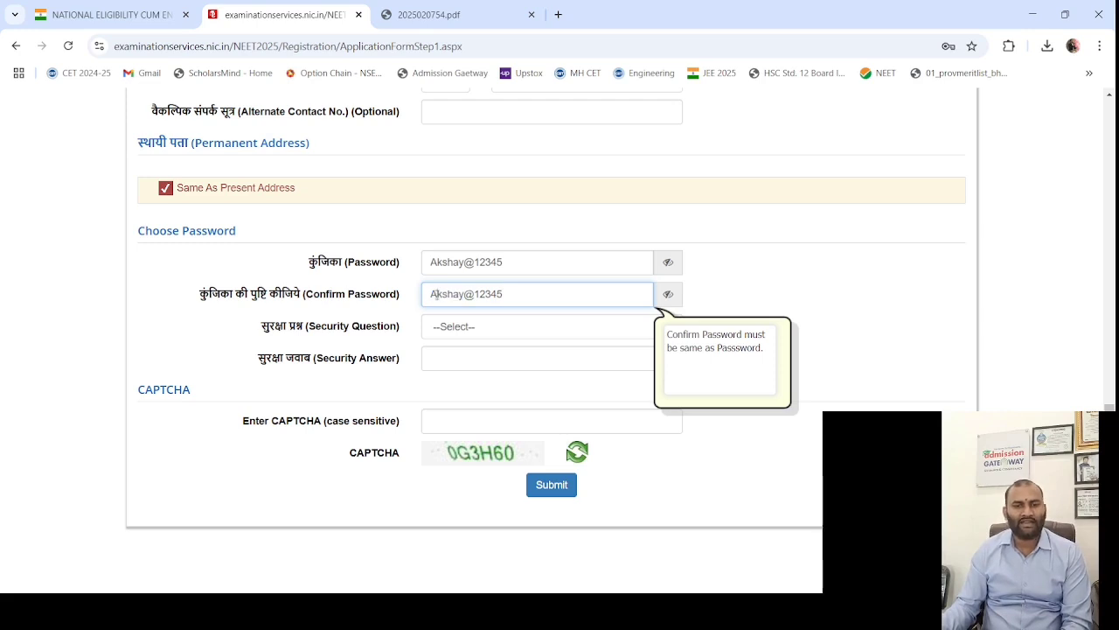
{"action": "double_click", "coordinate": [472, 295]}
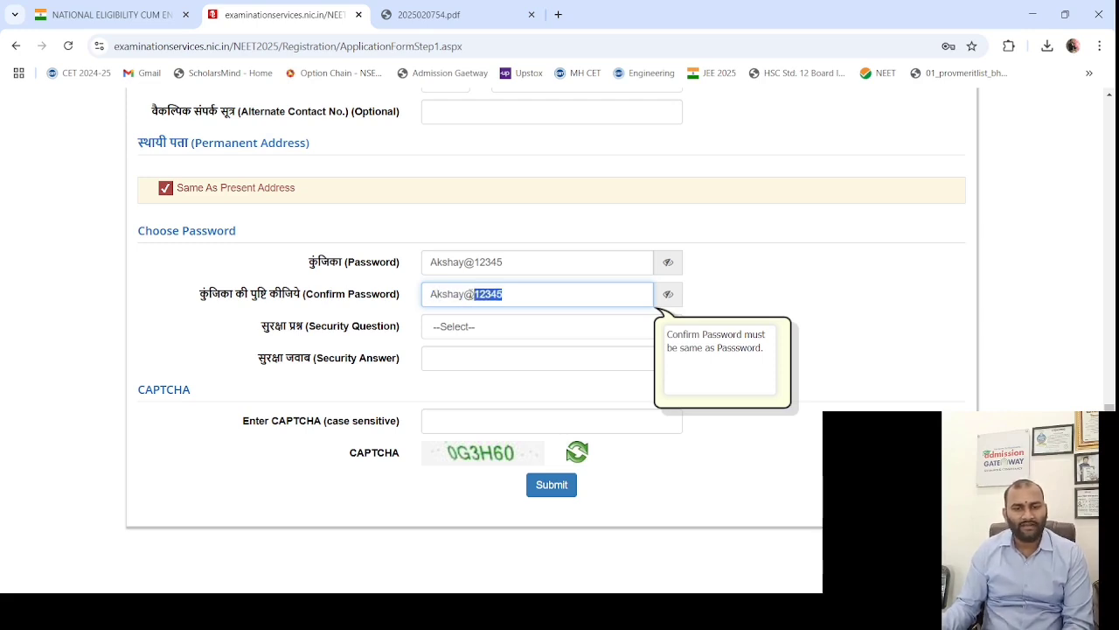
{"action": "left_click", "coordinate": [470, 295]}
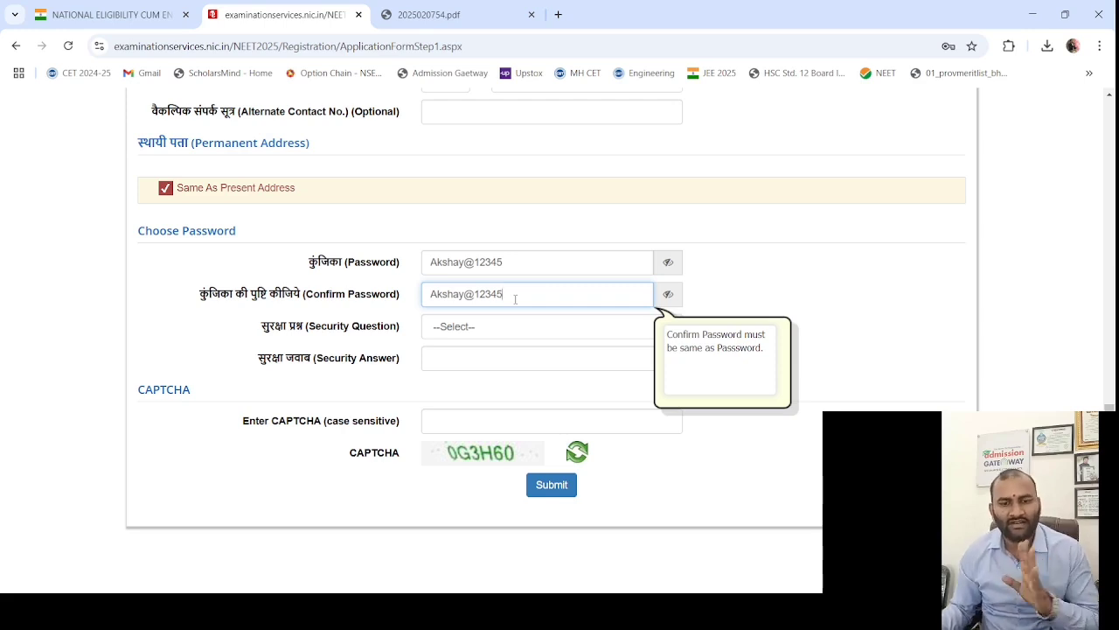
{"action": "left_click", "coordinate": [454, 335]}
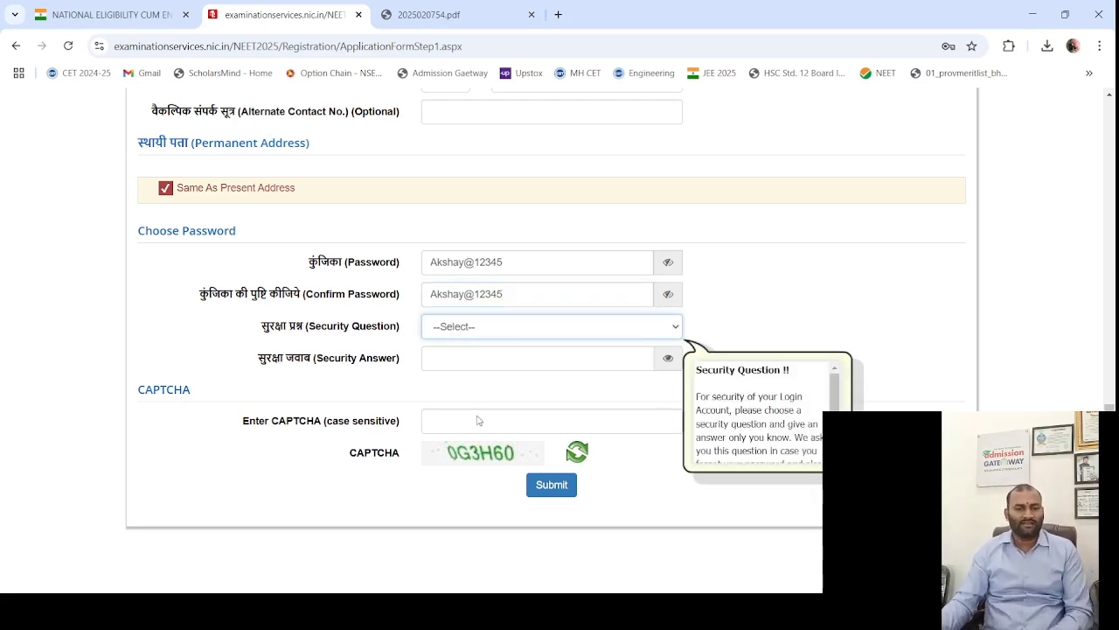
- Choose 'What is your favourite colour ?' as the security question, mask both passwords, and start the answer
{"action": "key", "text": "Down"}
{"action": "left_click", "coordinate": [462, 360]}
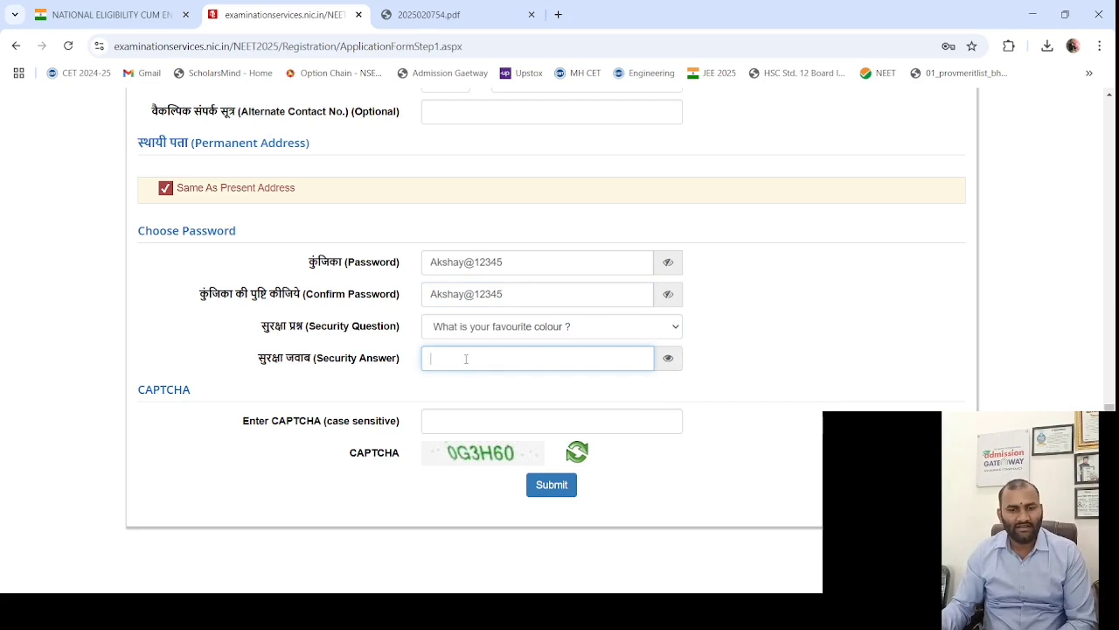
{"action": "left_click", "coordinate": [671, 296]}
{"action": "left_click", "coordinate": [669, 262]}
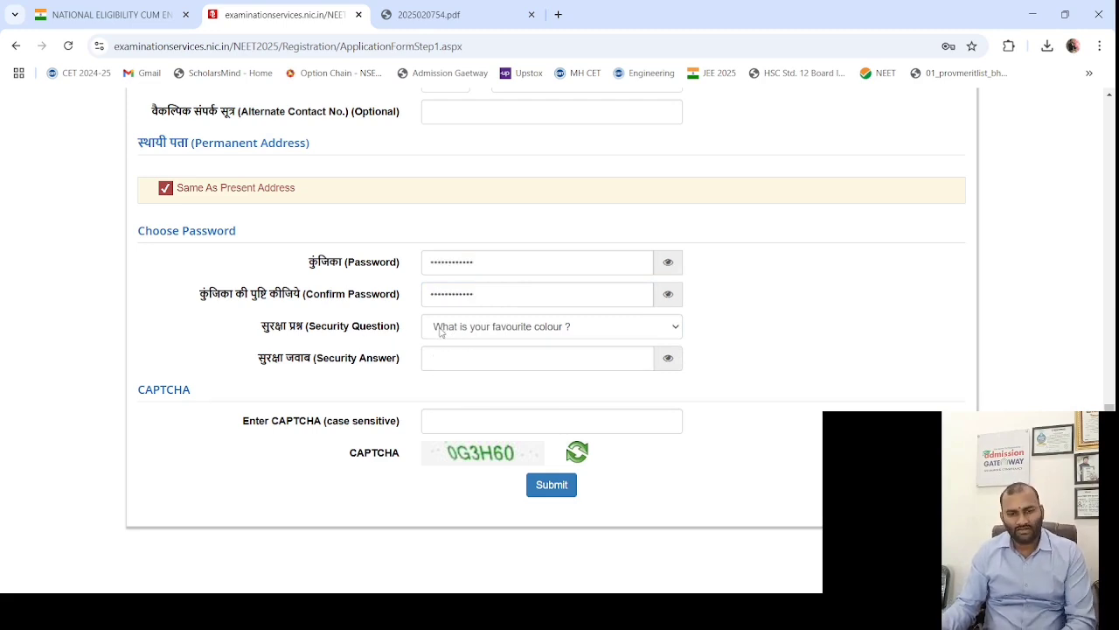
{"action": "left_click", "coordinate": [481, 333]}
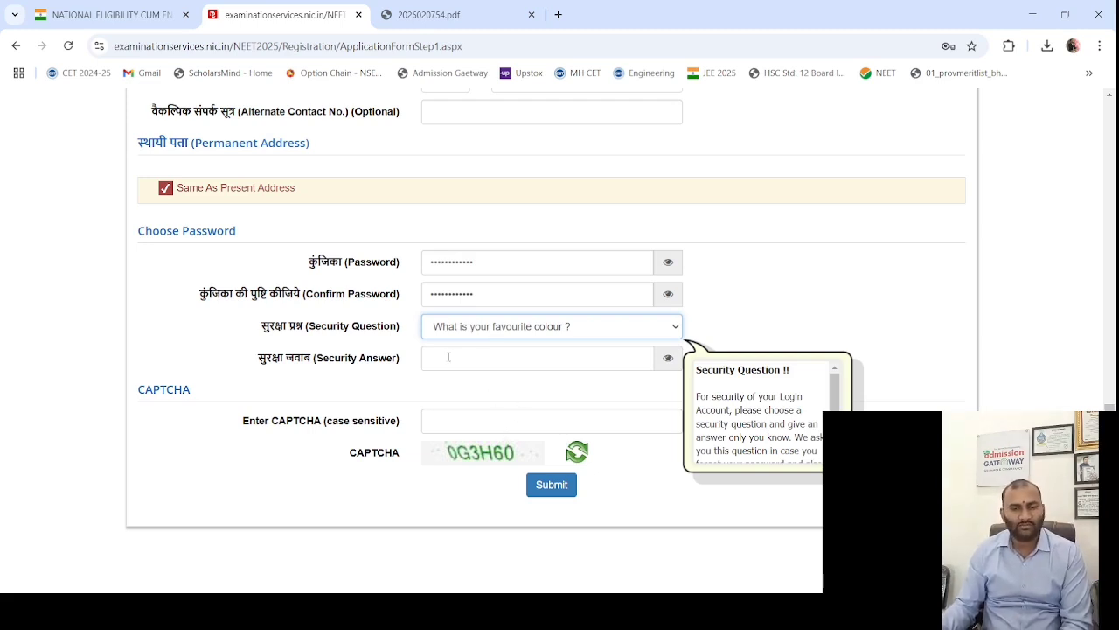
{"action": "left_click", "coordinate": [446, 352]}
{"action": "type", "text": "••"}
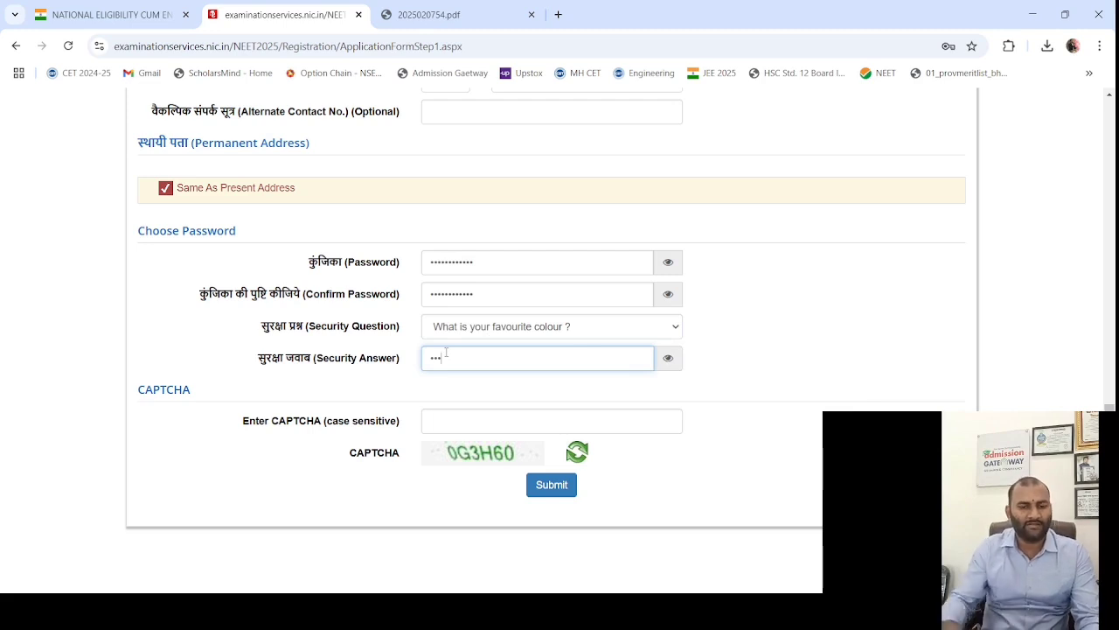
- Clear and retype the account password, then re-enter the confirmation password
{"action": "left_click", "coordinate": [445, 418]}
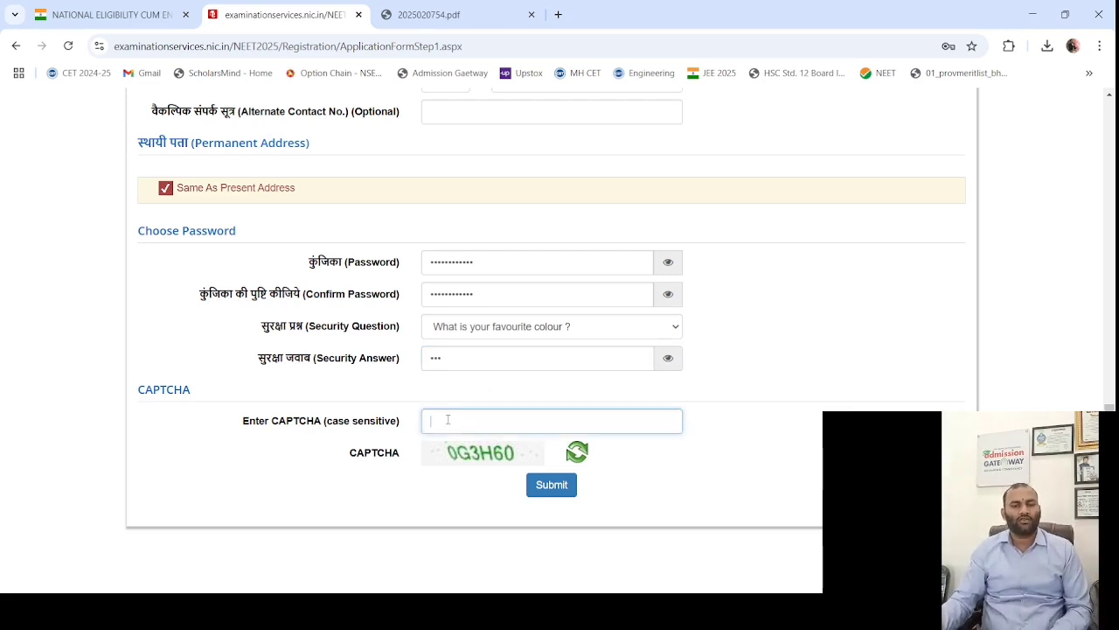
{"action": "left_click", "coordinate": [338, 259]}
{"action": "key", "text": "ctrl+a"}
{"action": "key", "text": "BackSpace"}
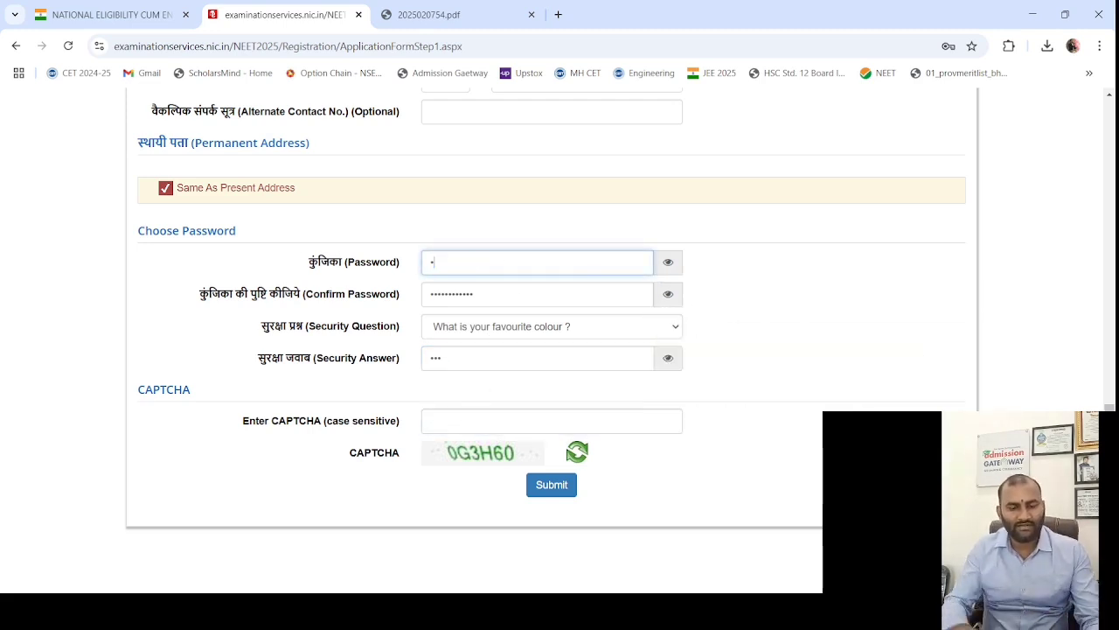
{"action": "type", "text": "•••••••••••"}
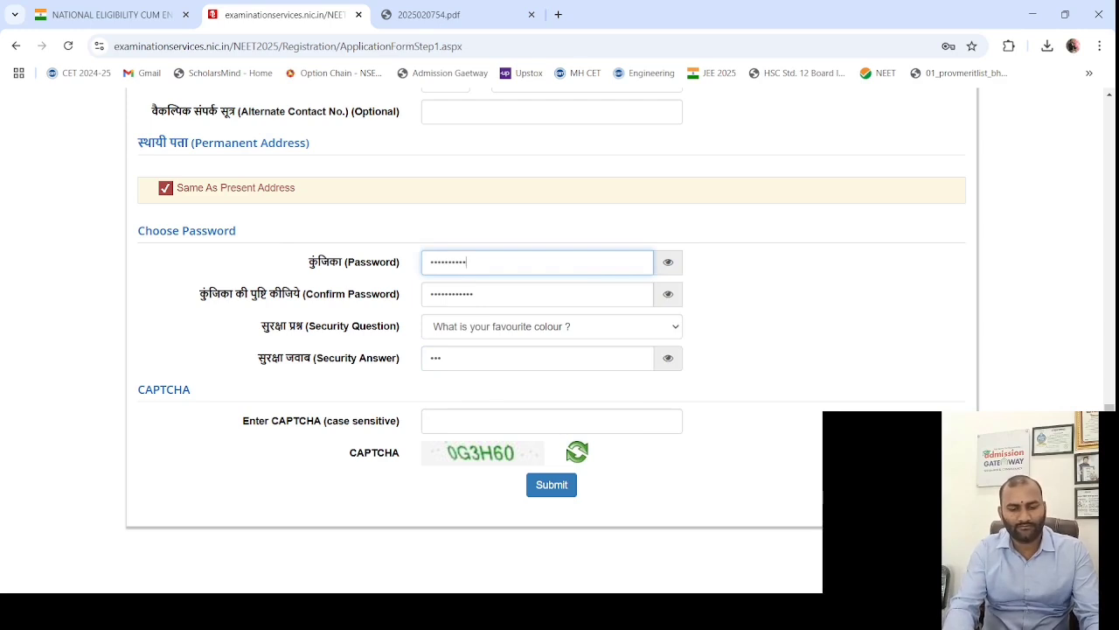
{"action": "key", "text": "Tab"}
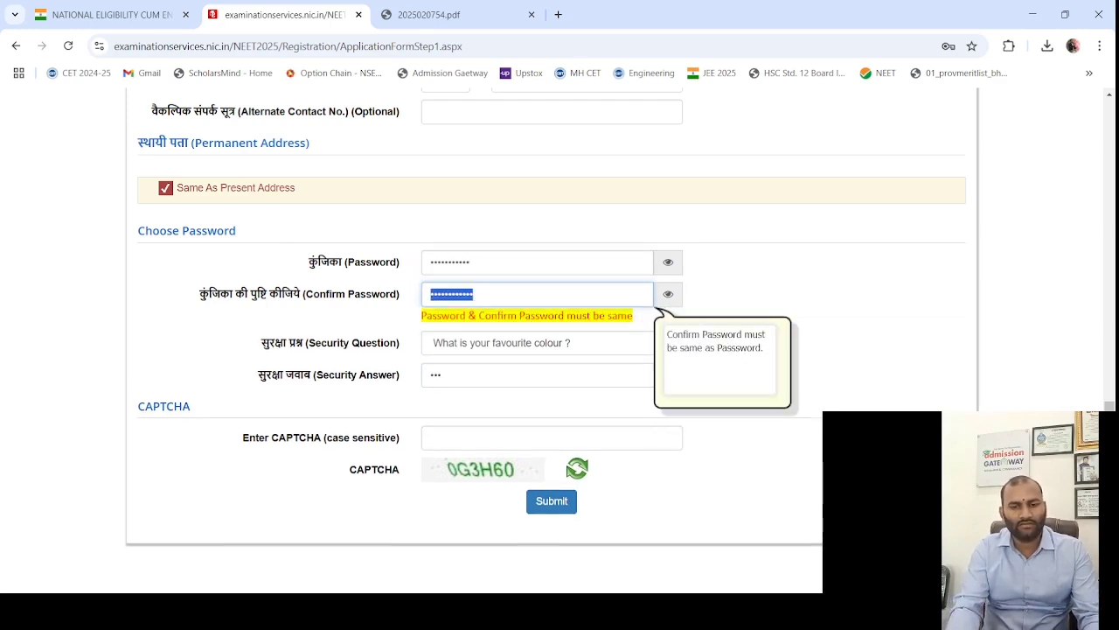
{"action": "type", "text": "**********"}
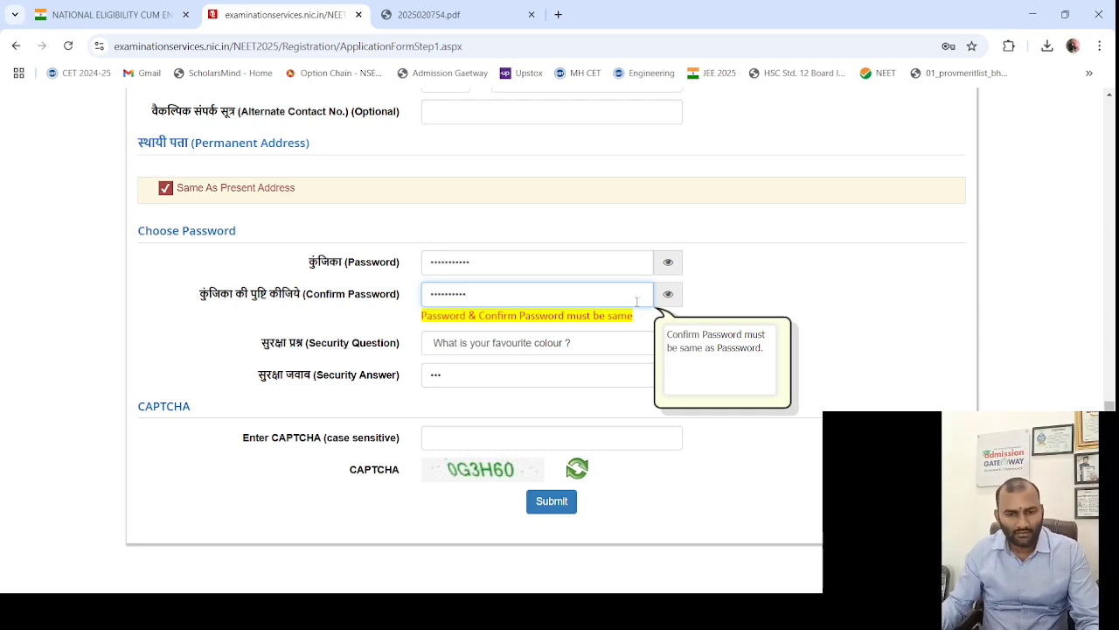
{"action": "left_click", "coordinate": [680, 266]}
{"action": "left_click", "coordinate": [670, 265]}
{"action": "left_click", "coordinate": [549, 284]}
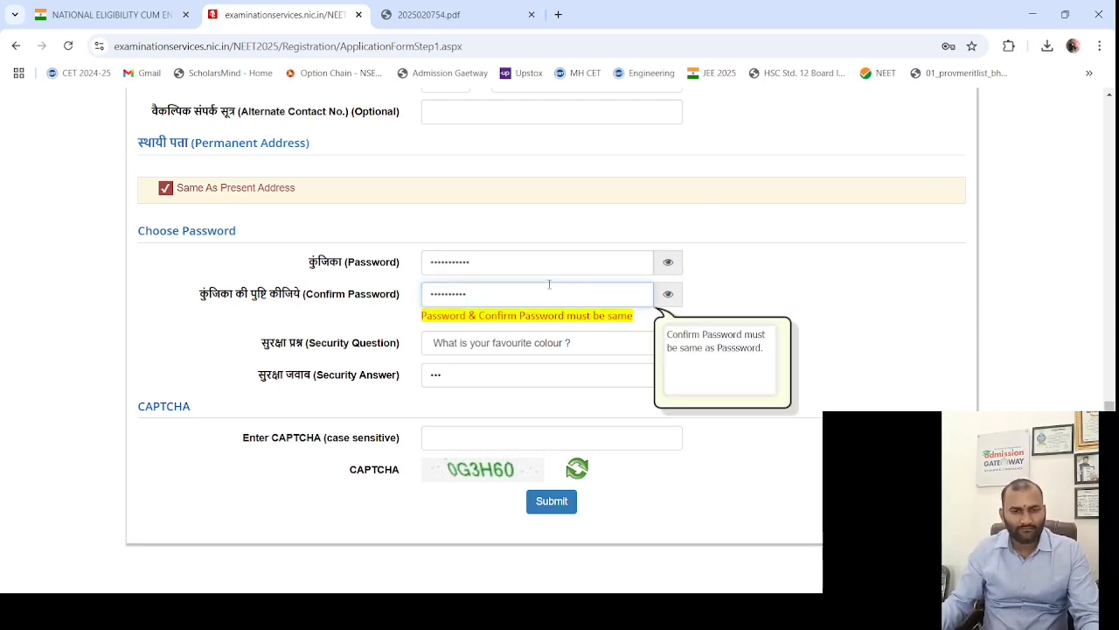
{"action": "key", "text": "BackSpace"}
{"action": "key", "text": "BackSpace"}
{"action": "key", "text": "BackSpace"}
{"action": "key", "text": "BackSpace"}
{"action": "key", "text": "BackSpace"}
{"action": "key", "text": "BackSpace"}
{"action": "key", "text": "BackSpace"}
{"action": "key", "text": "BackSpace"}
{"action": "key", "text": "BackSpace"}
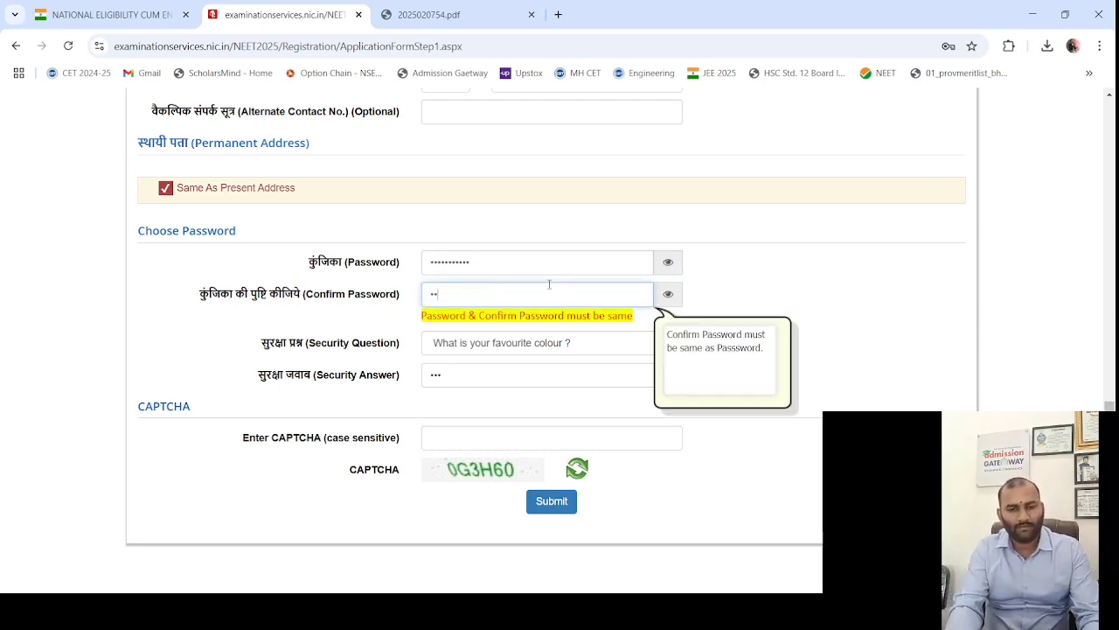
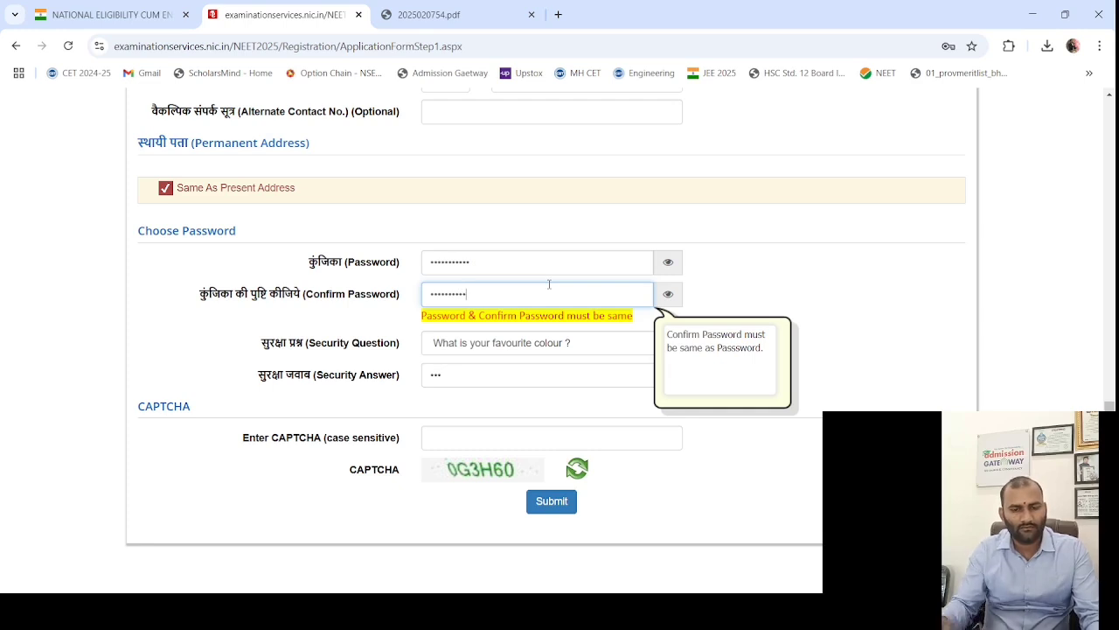
{"action": "key", "text": "Tab"}
- Retype the password and its confirmation once more so they match and the mismatch warning clears
{"action": "scroll", "coordinate": [780, 283], "scroll_direction": "down", "scroll_amount": 1}
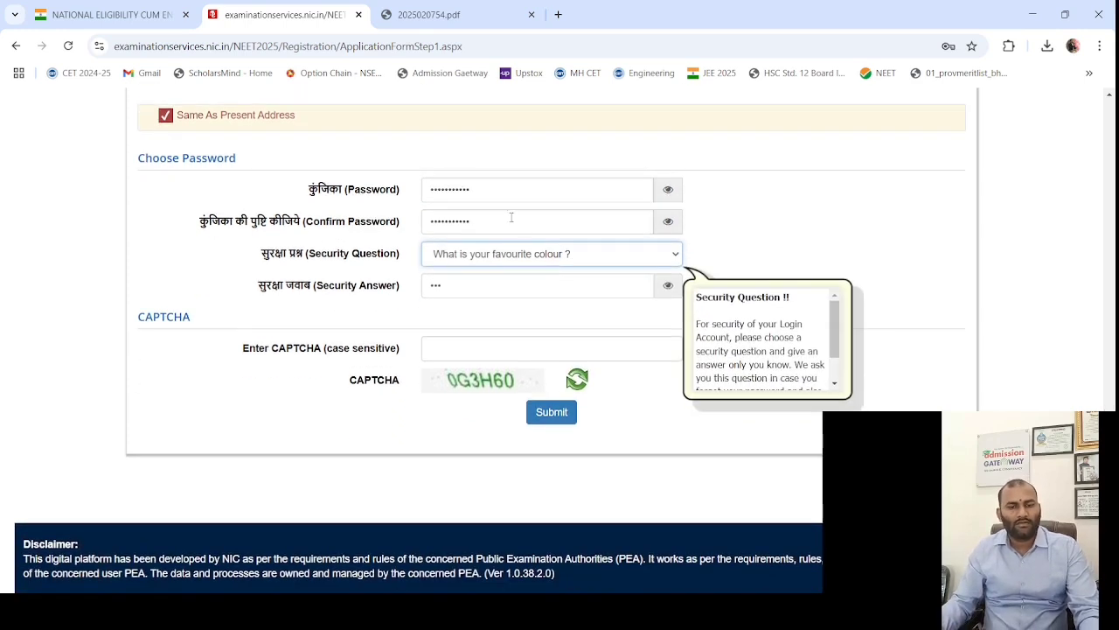
{"action": "left_click_drag", "start_coordinate": [495, 192], "coordinate": [270, 203]}
{"action": "key", "text": "BackSpace"}
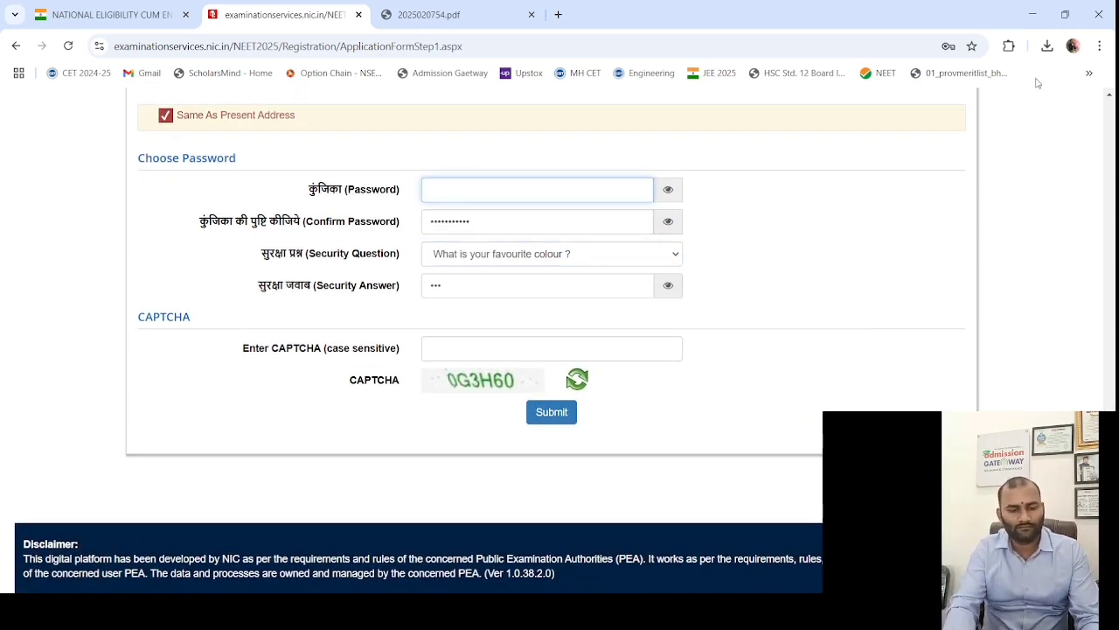
{"action": "type", "text": "•••••••"}
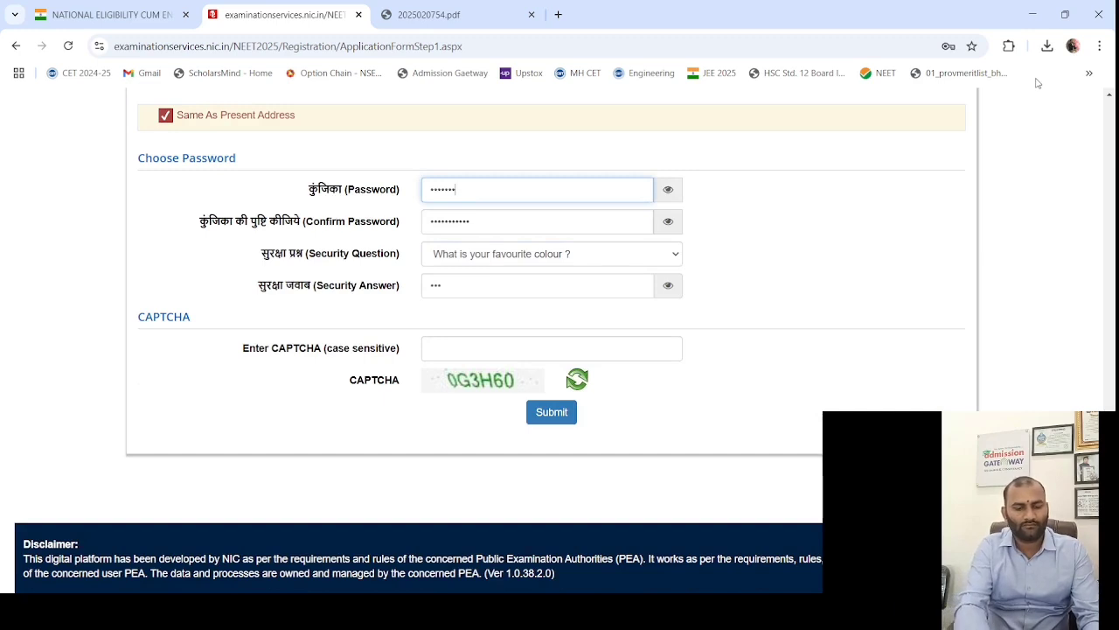
{"action": "type", "text": "•••••"}
{"action": "key", "text": "Tab"}
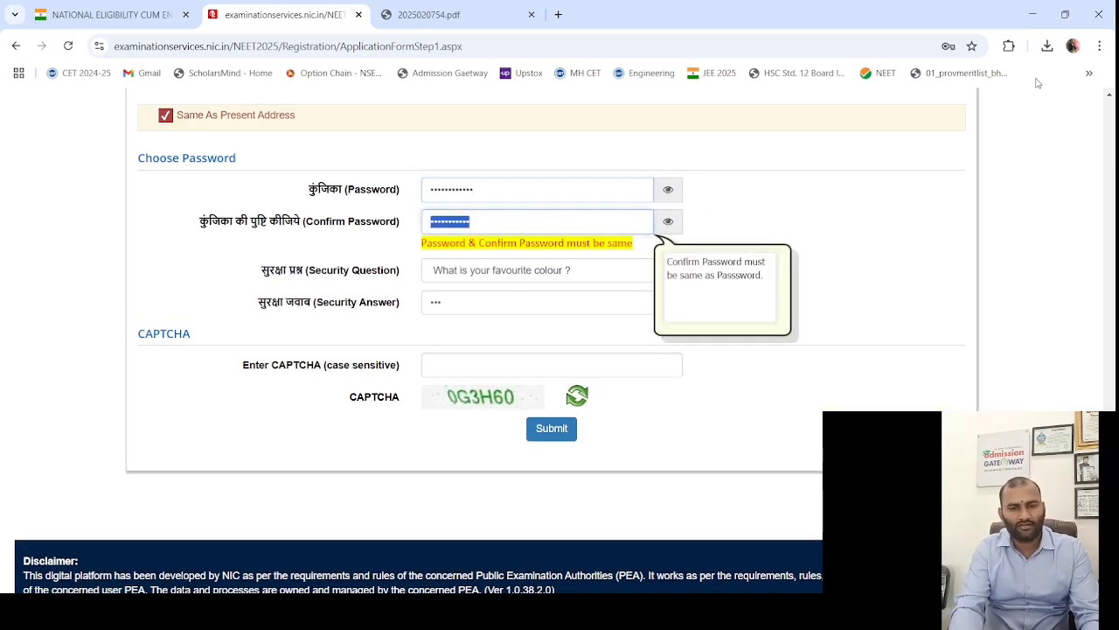
{"action": "type", "text": "••••••••"}
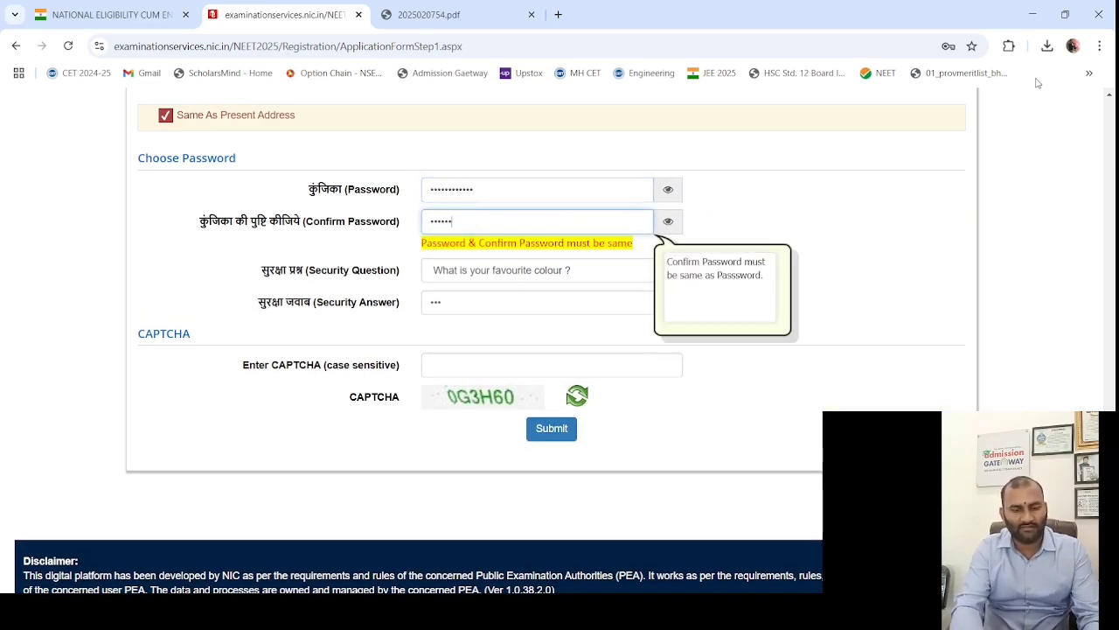
{"action": "type", "text": "••••"}
{"action": "key", "text": "Tab"}
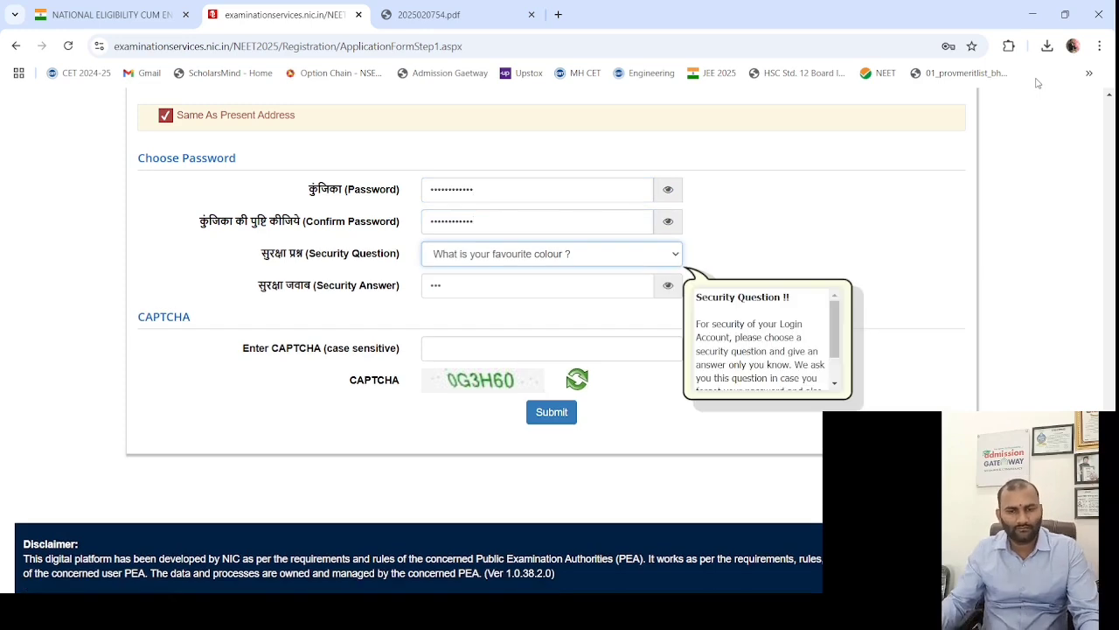
{"action": "left_click", "coordinate": [486, 351]}
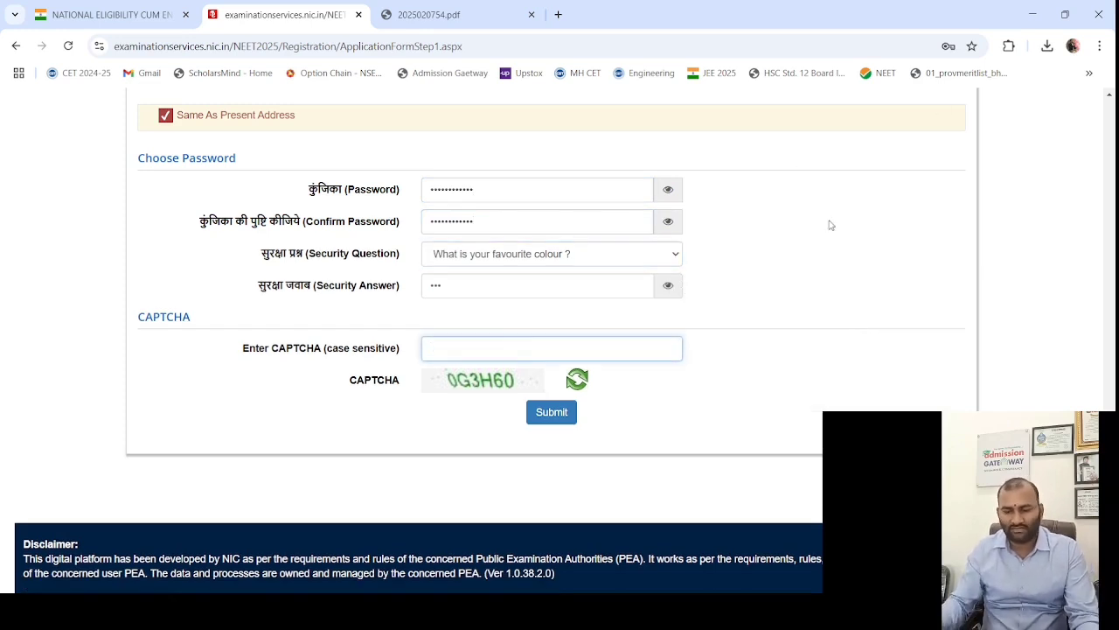
- Enter the displayed CAPTCHA code and submit the personal details form
{"action": "type", "text": "0G"}
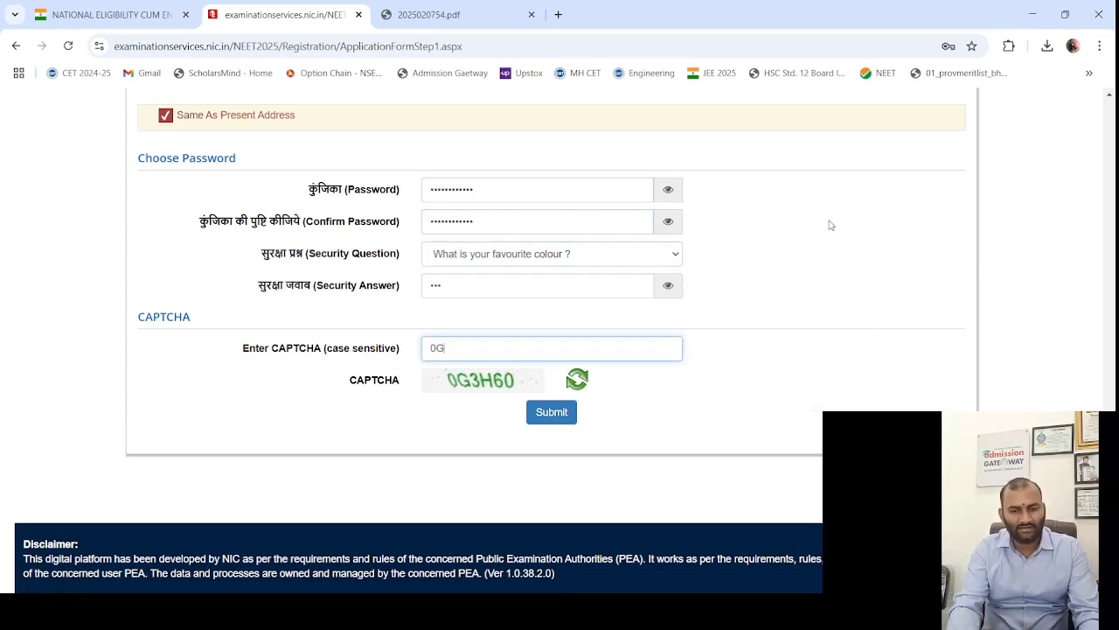
{"action": "type", "text": "3"}
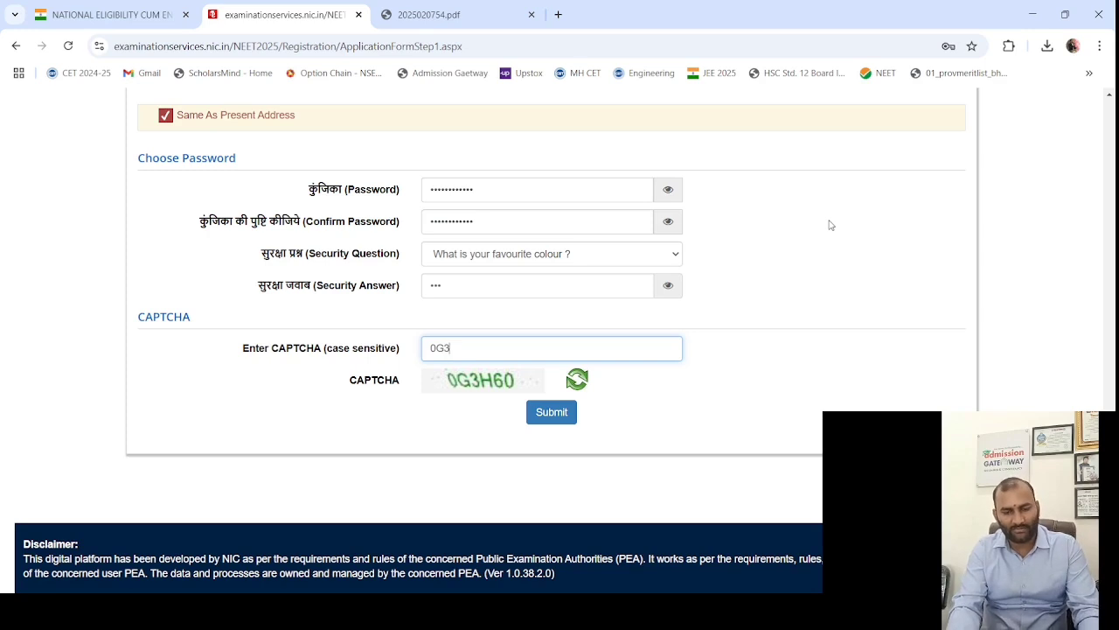
{"action": "type", "text": "H60"}
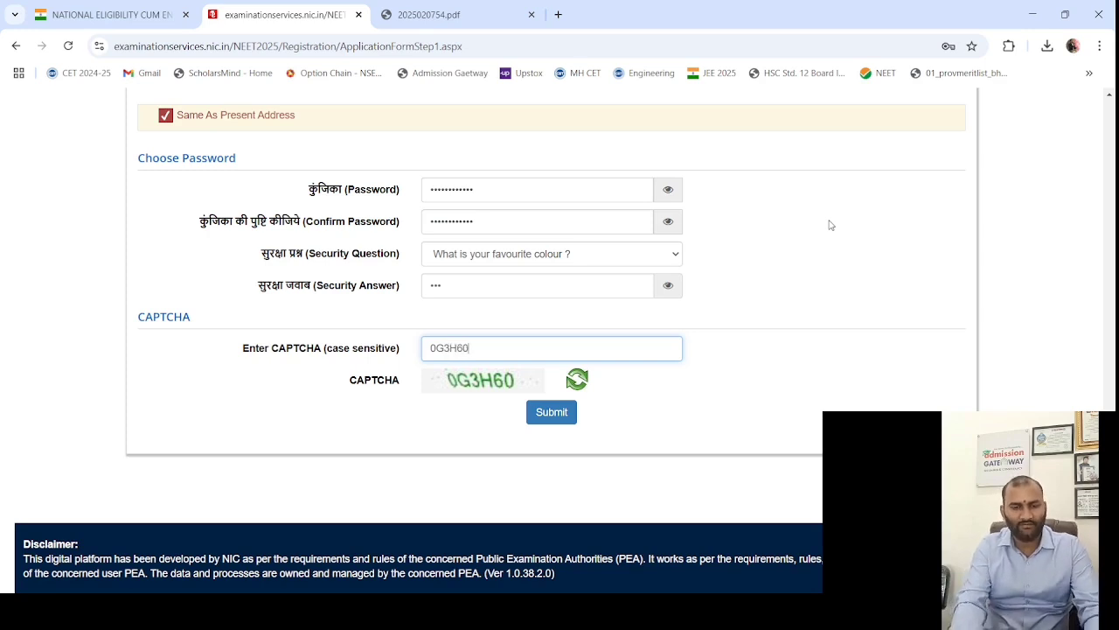
{"action": "left_click", "coordinate": [549, 415]}
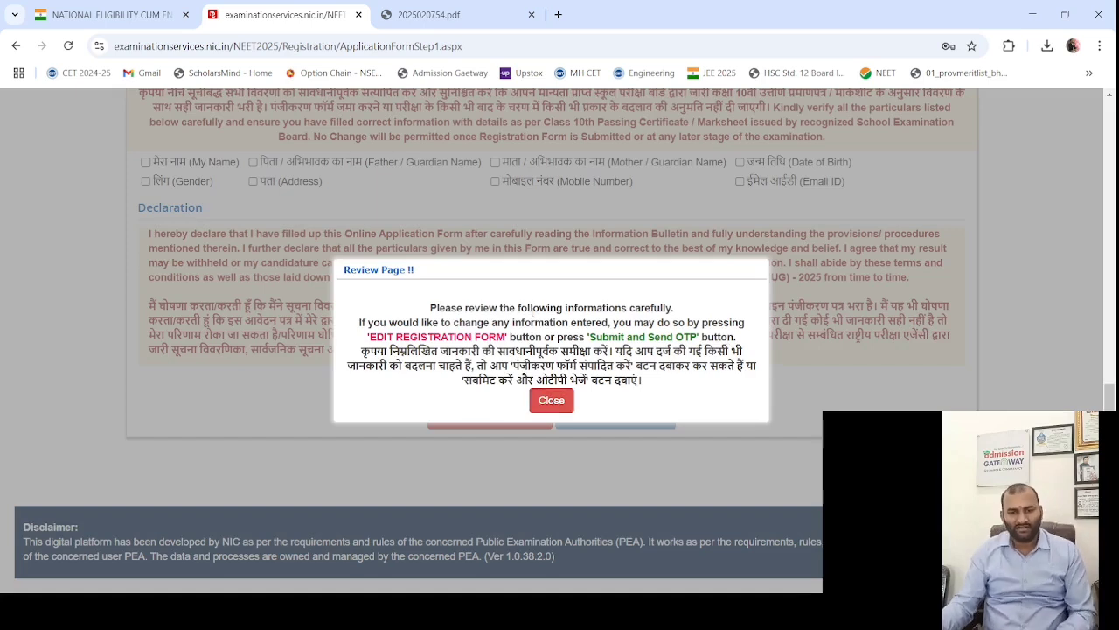
- Tick all eight particulars as verified: name, father, mother, date of birth, email, mobile, address, gender
{"action": "left_click", "coordinate": [565, 406]}
{"action": "scroll", "coordinate": [584, 418], "scroll_direction": "up", "scroll_amount": 15}
{"action": "scroll", "coordinate": [728, 394], "scroll_direction": "down", "scroll_amount": 3}
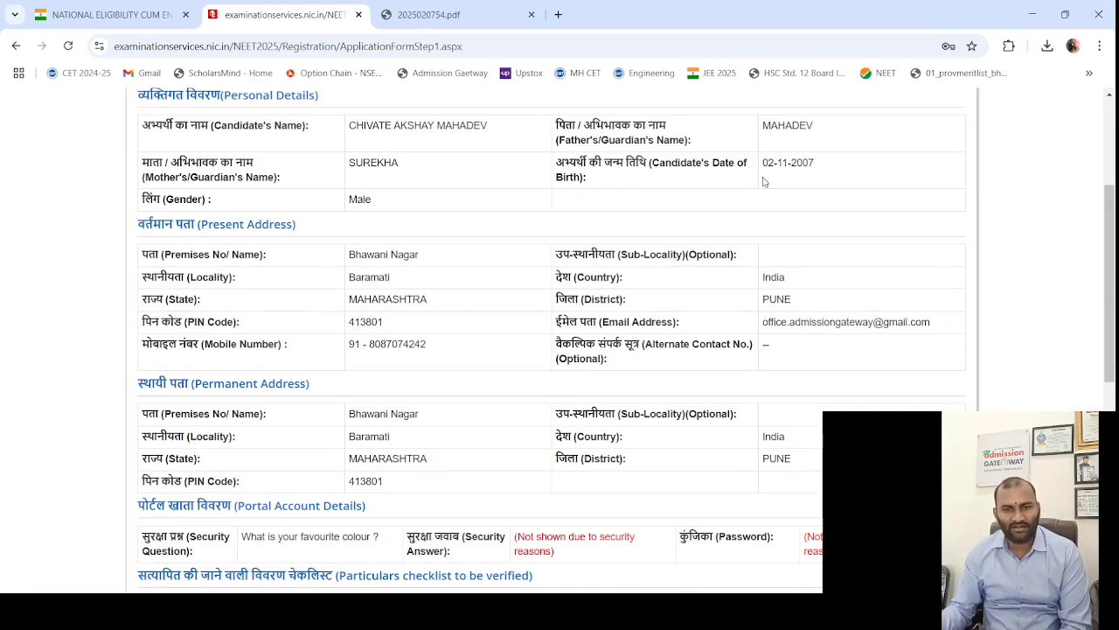
{"action": "scroll", "coordinate": [516, 284], "scroll_direction": "down", "scroll_amount": 3}
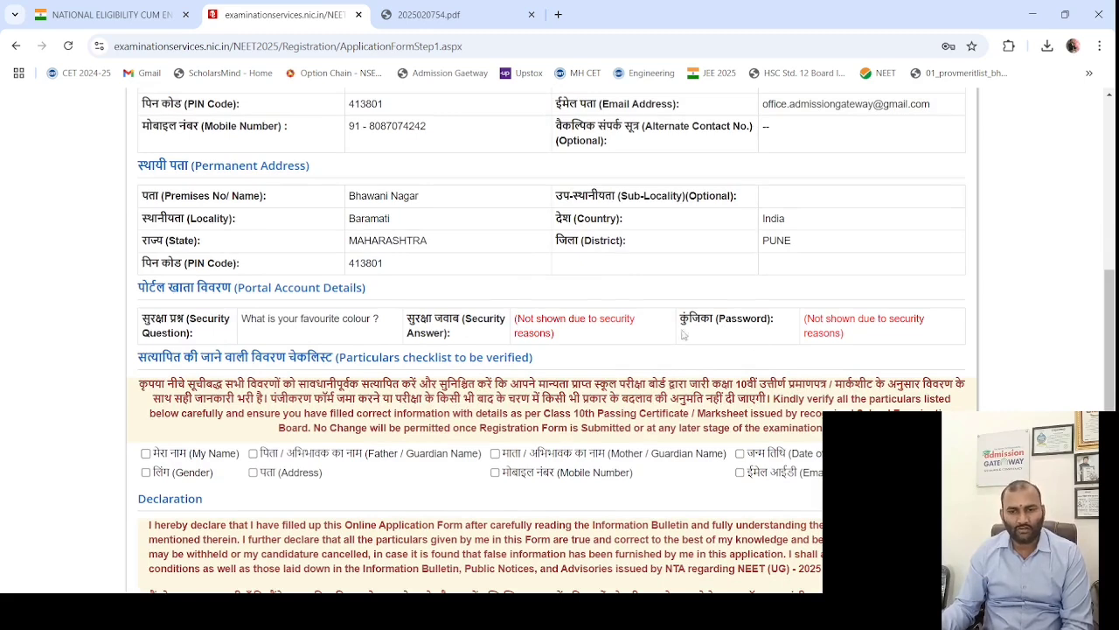
{"action": "scroll", "coordinate": [598, 342], "scroll_direction": "up", "scroll_amount": 2}
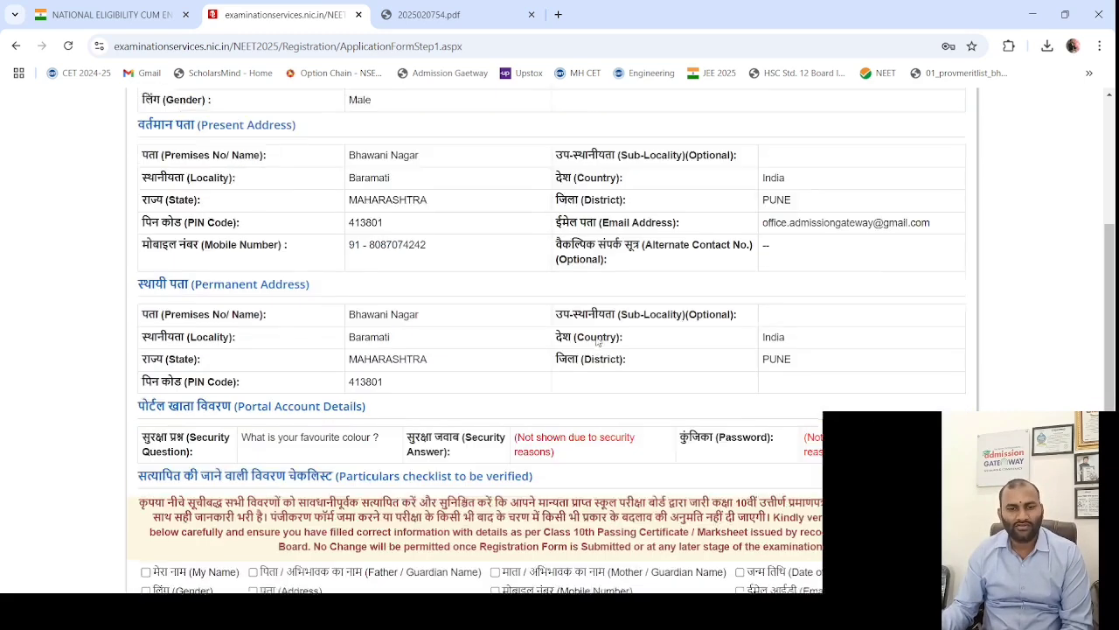
{"action": "scroll", "coordinate": [598, 342], "scroll_direction": "up", "scroll_amount": 2}
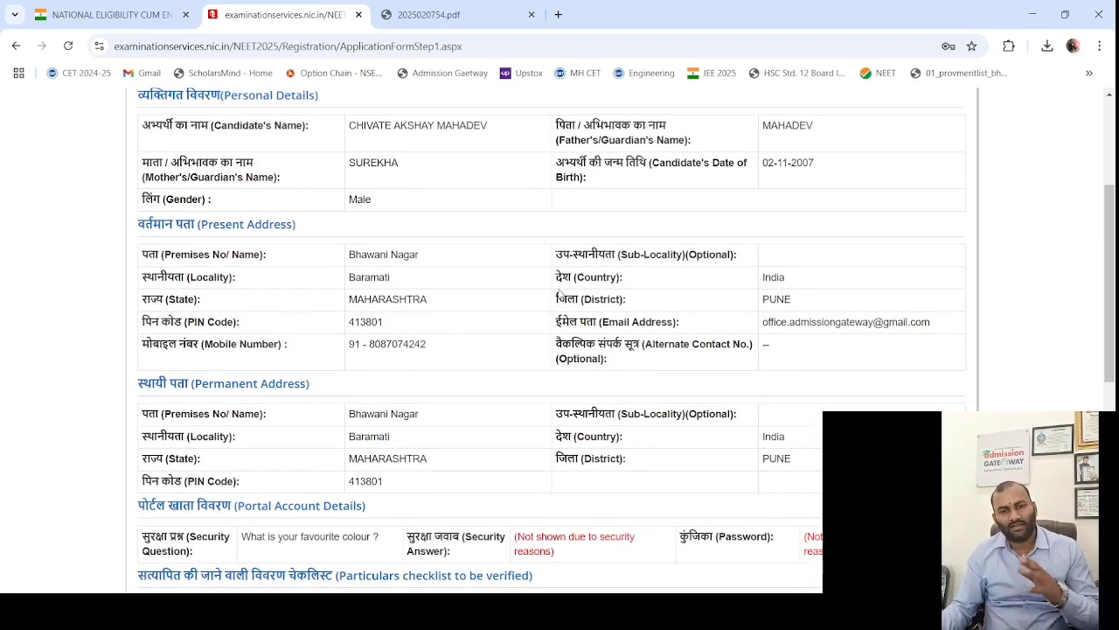
{"action": "scroll", "coordinate": [558, 298], "scroll_direction": "down", "scroll_amount": 5}
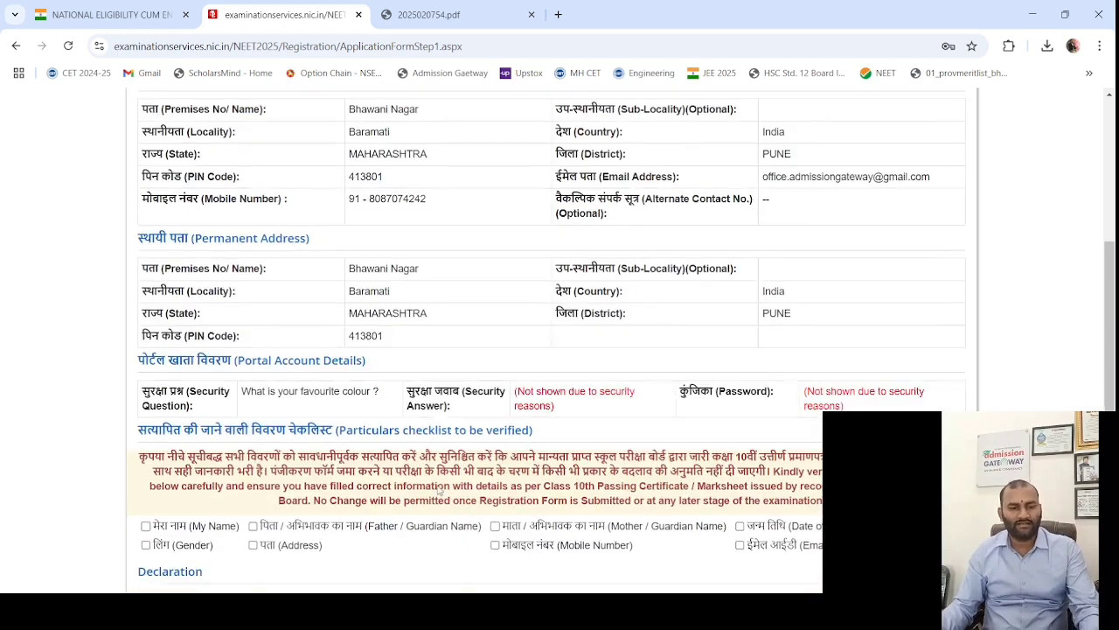
{"action": "left_click", "coordinate": [146, 380]}
{"action": "left_click", "coordinate": [252, 380]}
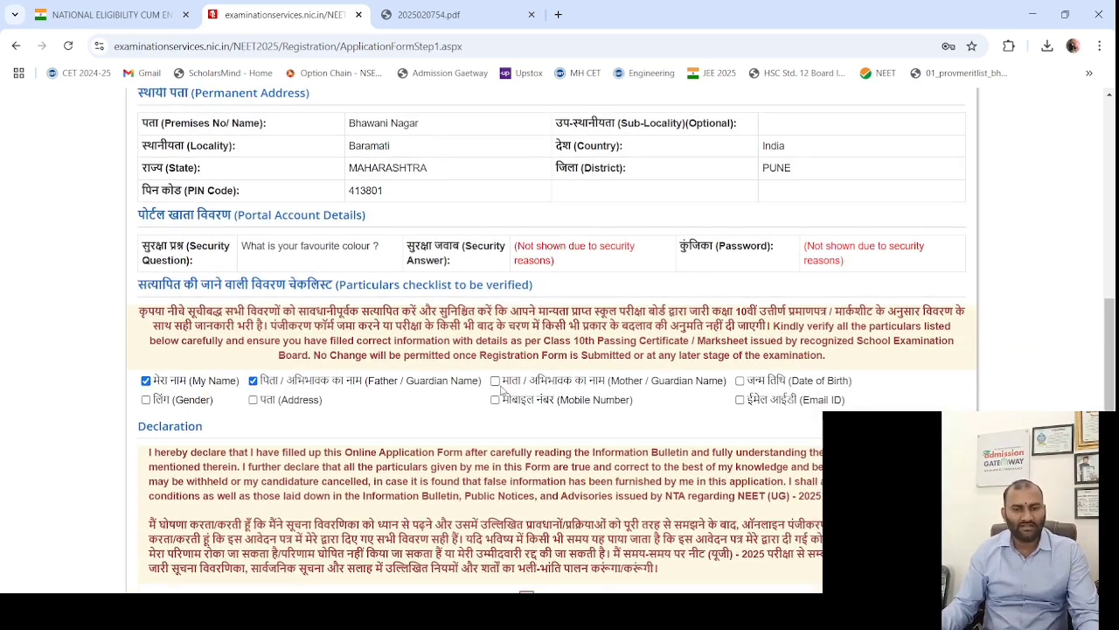
{"action": "left_click", "coordinate": [495, 380]}
{"action": "left_click", "coordinate": [740, 380]}
{"action": "left_click", "coordinate": [740, 400]}
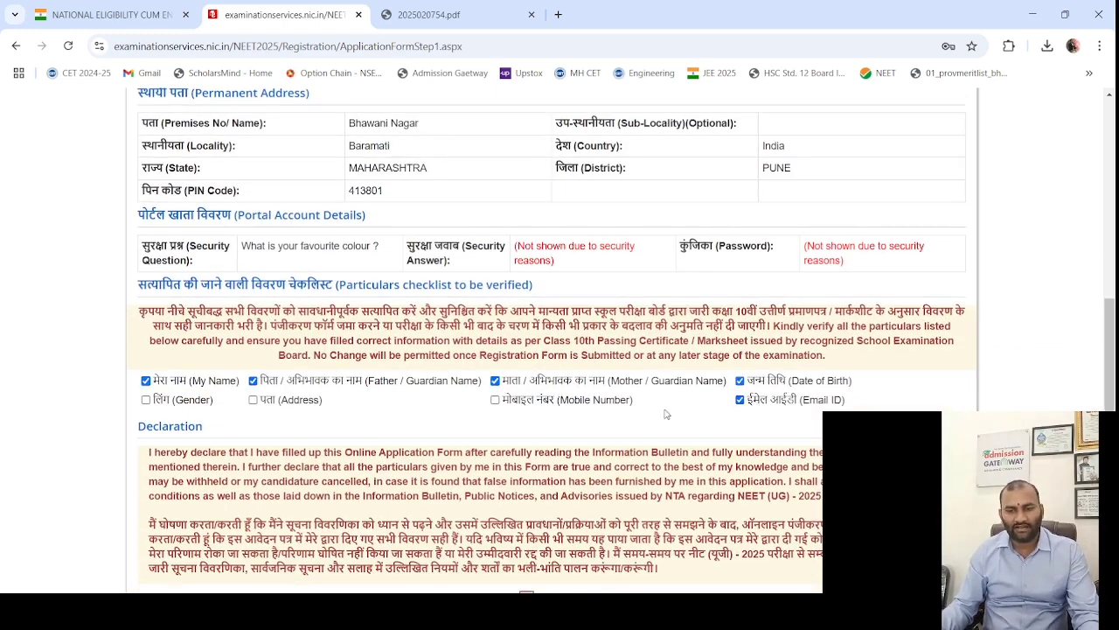
{"action": "left_click", "coordinate": [495, 400]}
{"action": "left_click", "coordinate": [253, 400]}
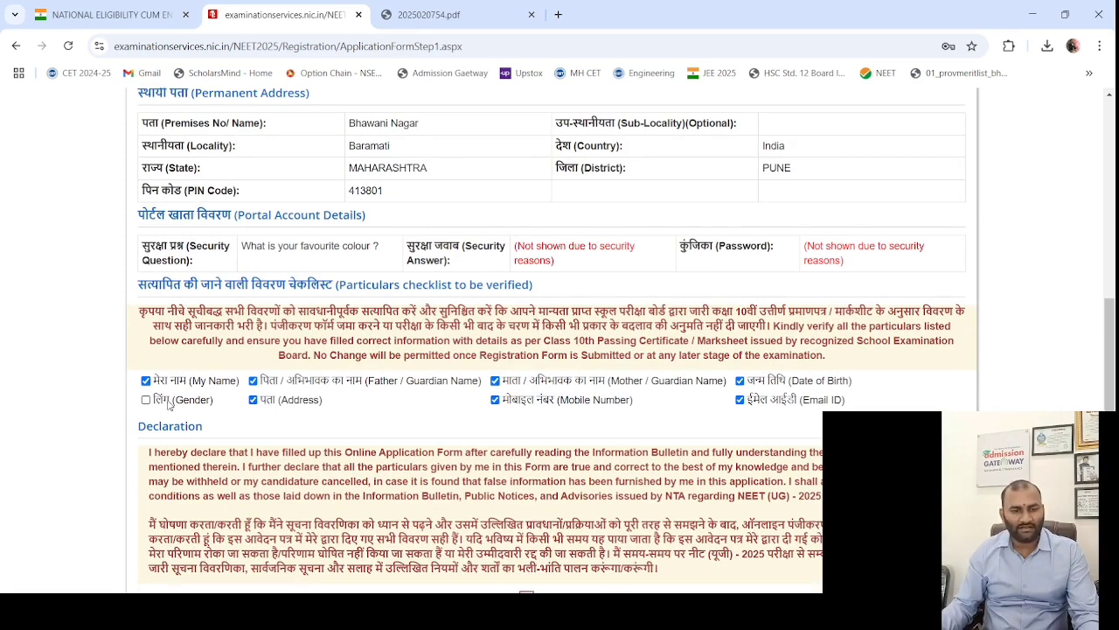
{"action": "left_click", "coordinate": [146, 399]}
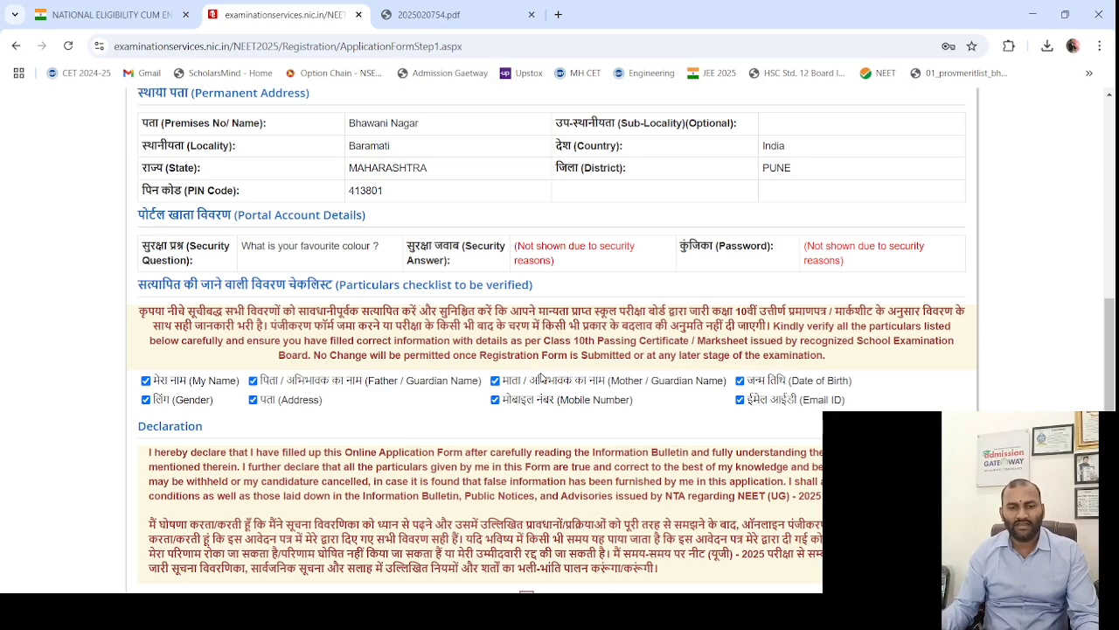
- Tick I Agree to accept the declaration
{"action": "scroll", "coordinate": [606, 378], "scroll_direction": "up", "scroll_amount": 1}
{"action": "scroll", "coordinate": [606, 378], "scroll_direction": "up", "scroll_amount": 4}
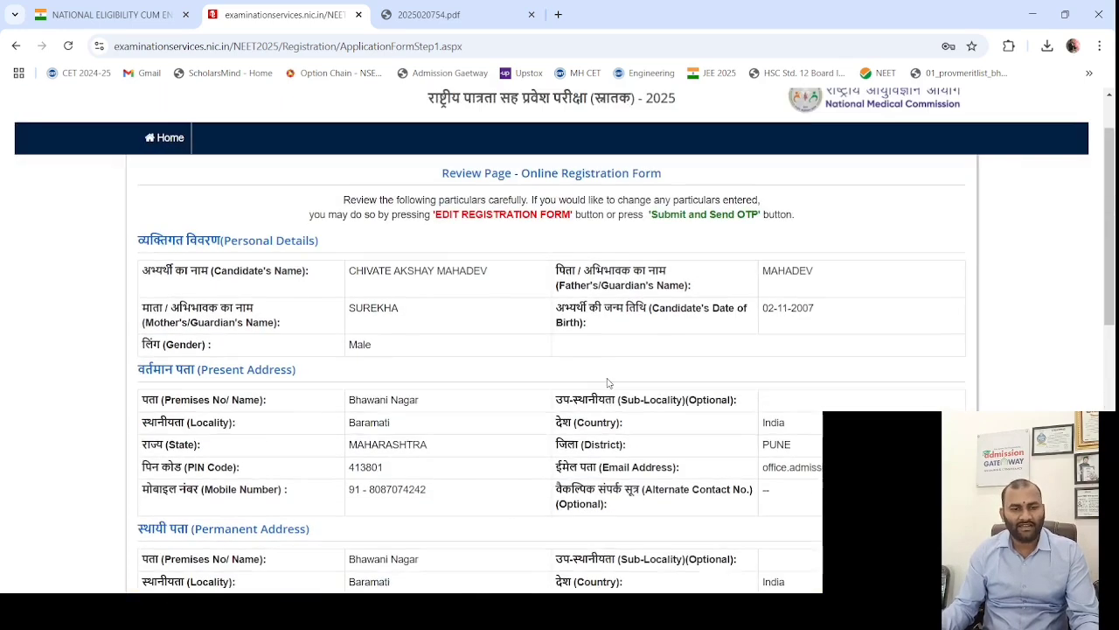
{"action": "scroll", "coordinate": [606, 381], "scroll_direction": "down", "scroll_amount": 7}
{"action": "left_click", "coordinate": [527, 379]}
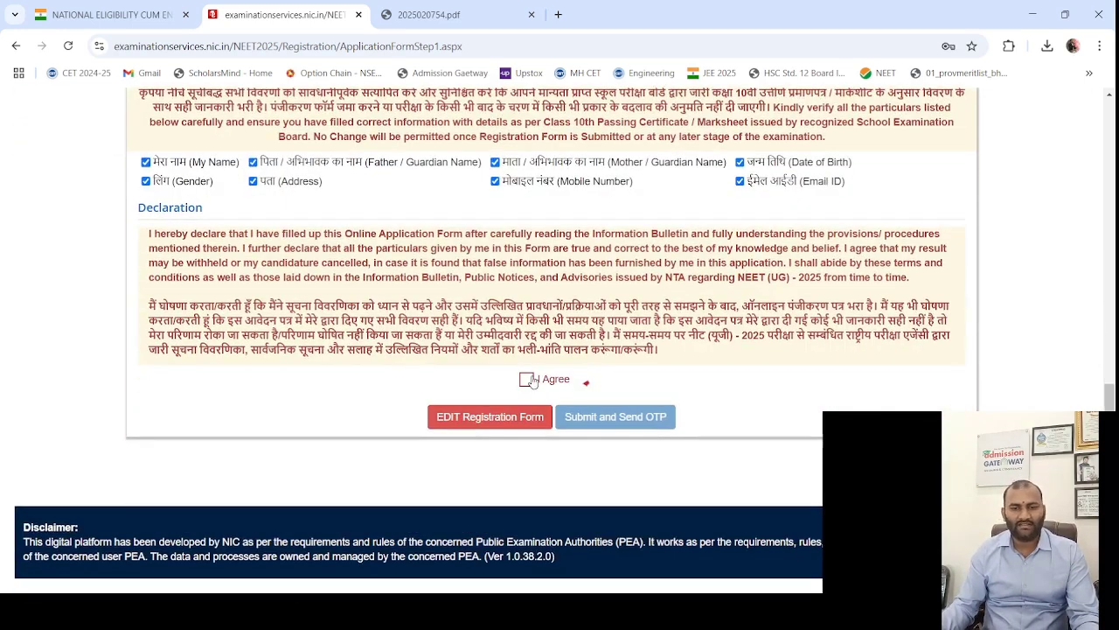
- Submit the registration with Send OTP, confirm Yes, enter the six-digit mobile OTP, and submit the form
{"action": "left_click", "coordinate": [591, 417]}
{"action": "left_click", "coordinate": [533, 369]}
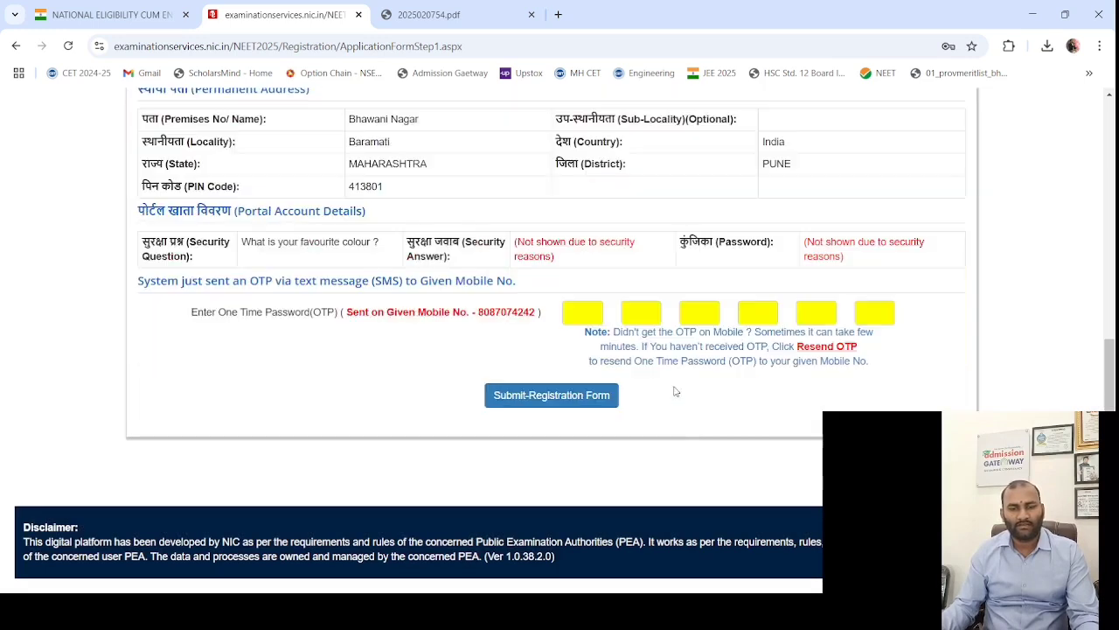
{"action": "left_click", "coordinate": [580, 311]}
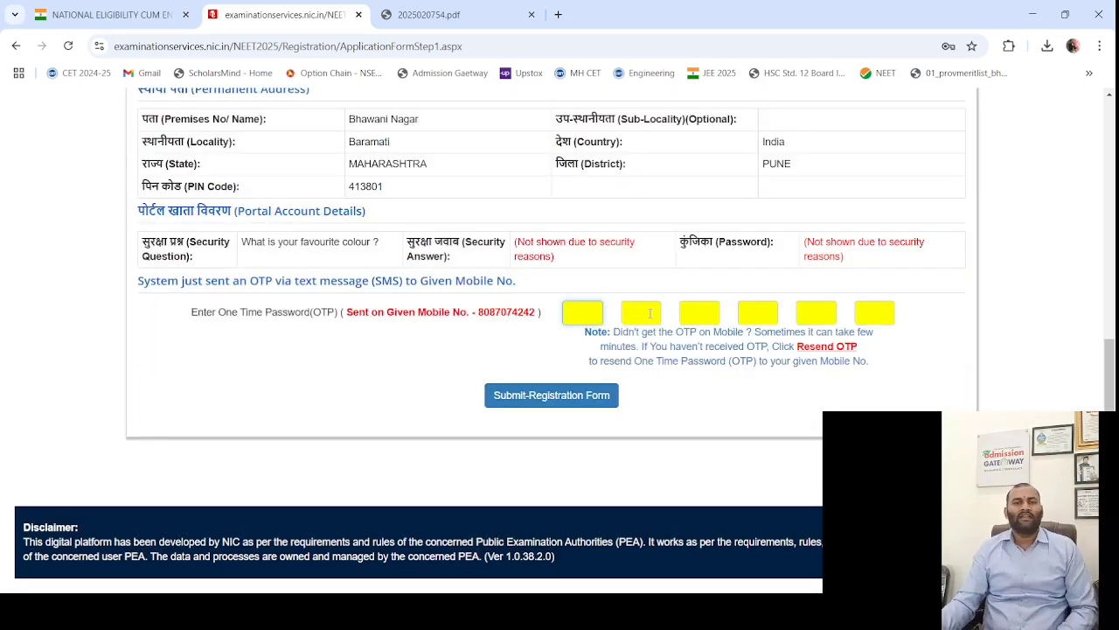
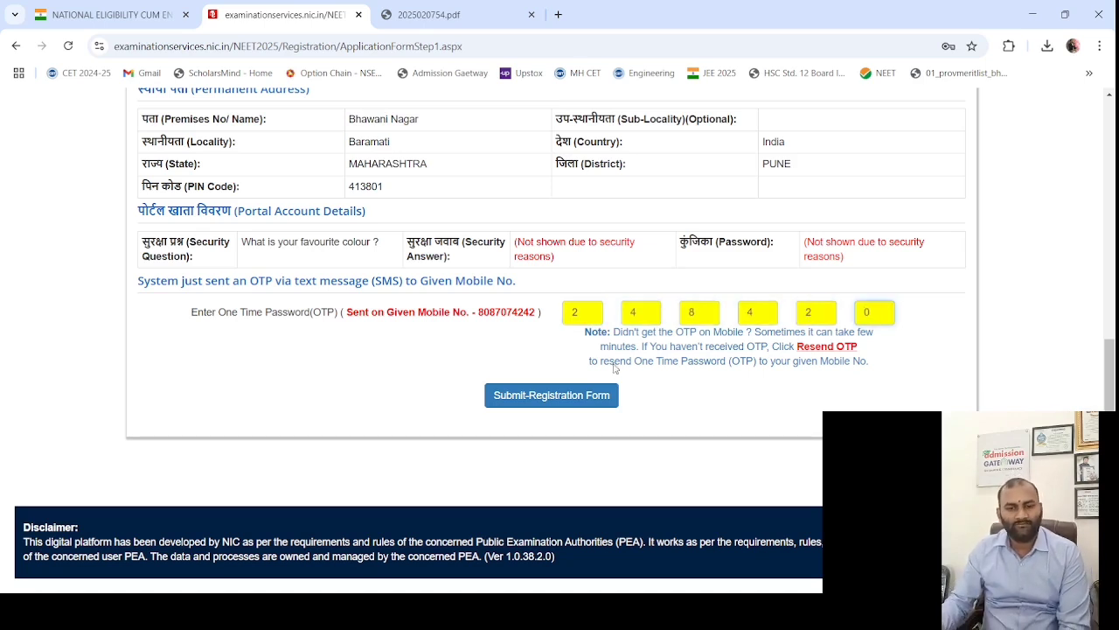
{"action": "scroll", "coordinate": [788, 417], "scroll_direction": "up", "scroll_amount": 4}
{"action": "scroll", "coordinate": [788, 417], "scroll_direction": "down", "scroll_amount": 4}
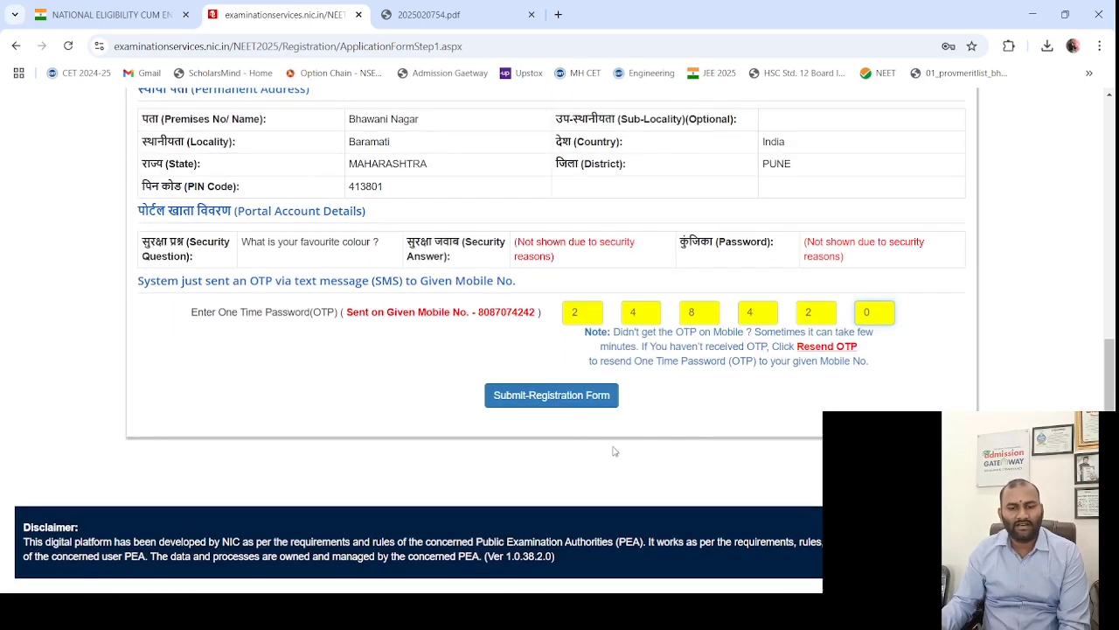
{"action": "left_click", "coordinate": [563, 398]}
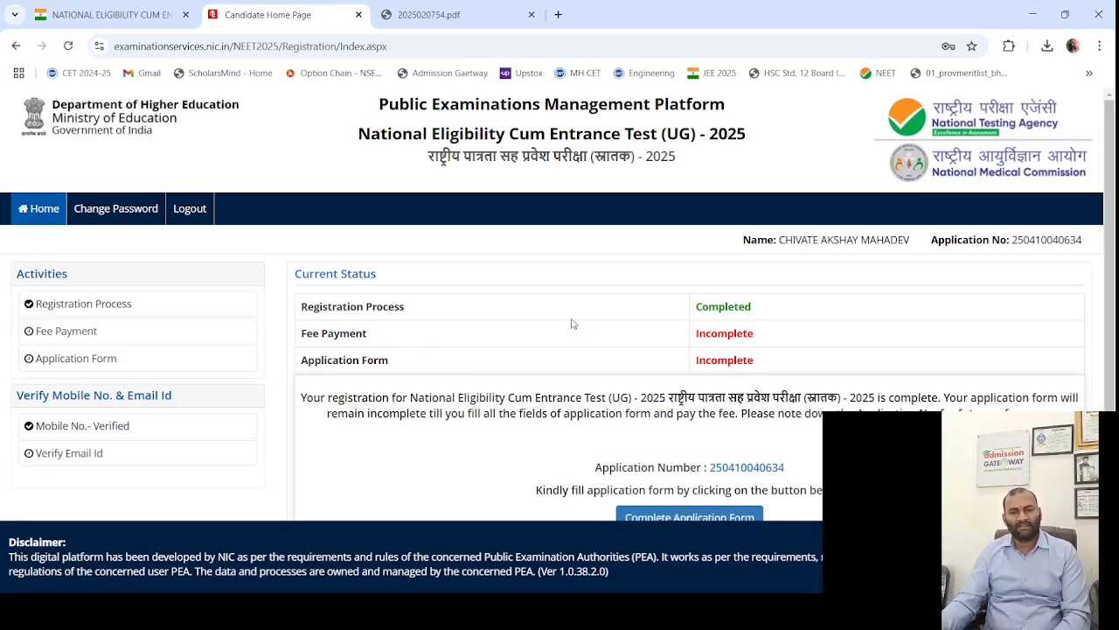
- From the Candidate Home Page, choose Complete Application Form to view the Application Form Steps
{"action": "scroll", "coordinate": [571, 322], "scroll_direction": "down", "scroll_amount": 1}
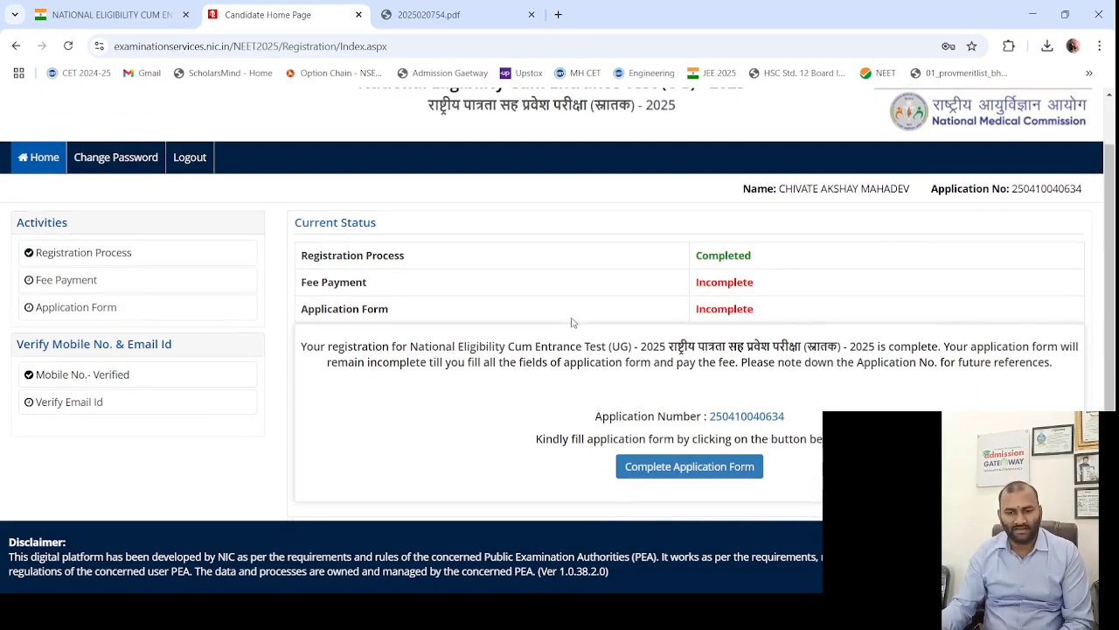
{"action": "left_click", "coordinate": [685, 470]}
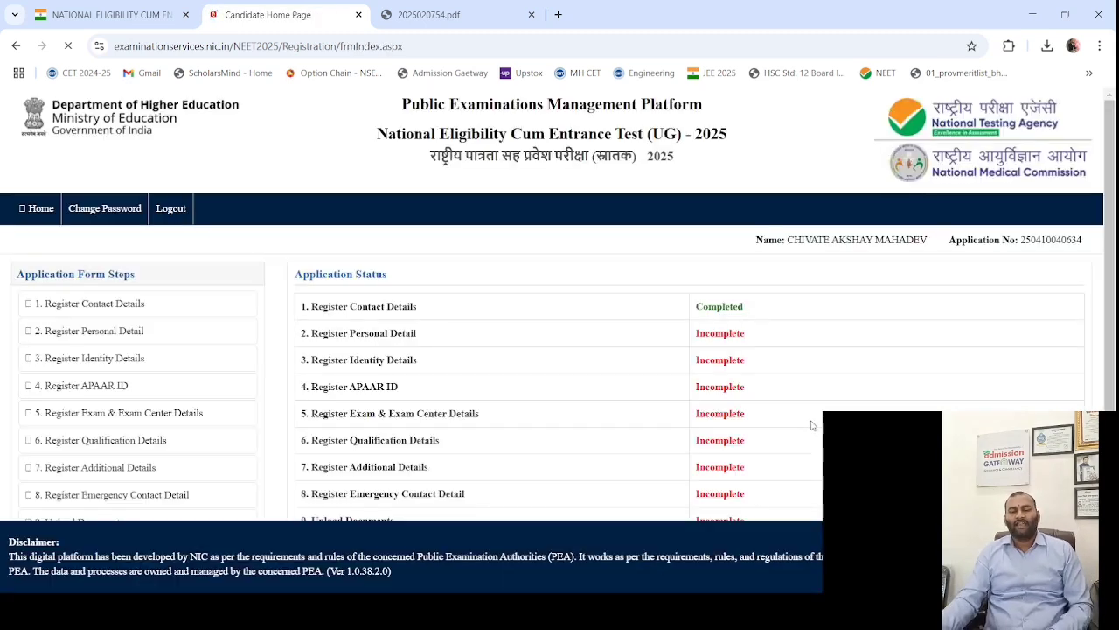
{"action": "scroll", "coordinate": [79, 354], "scroll_direction": "down", "scroll_amount": 2}
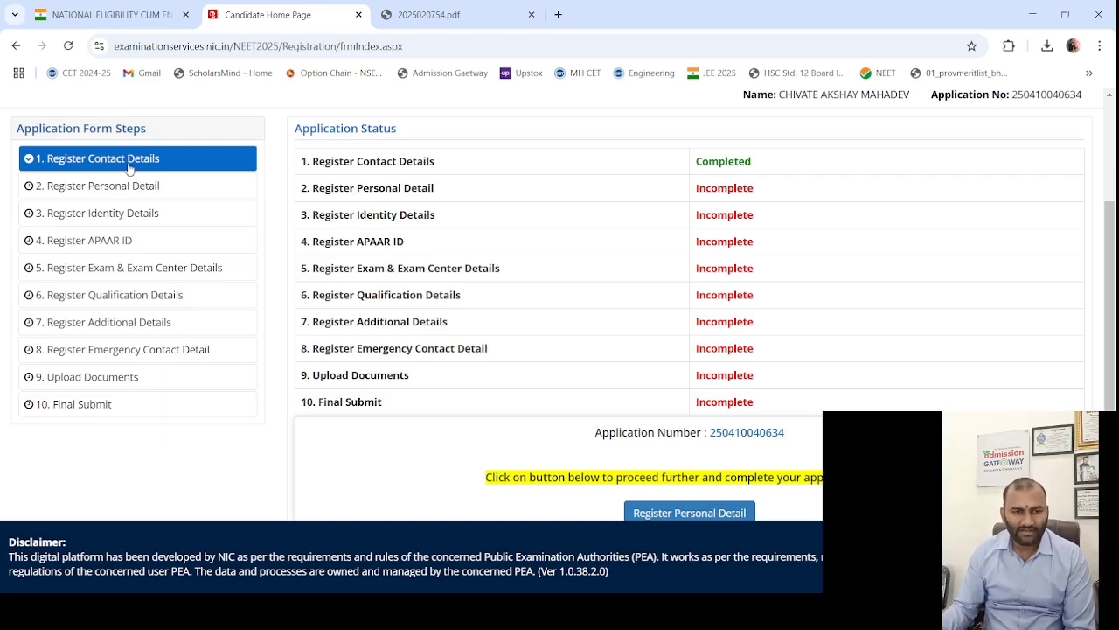
- Open the personal details form and set Nationality to Indian
{"action": "left_click", "coordinate": [681, 515]}
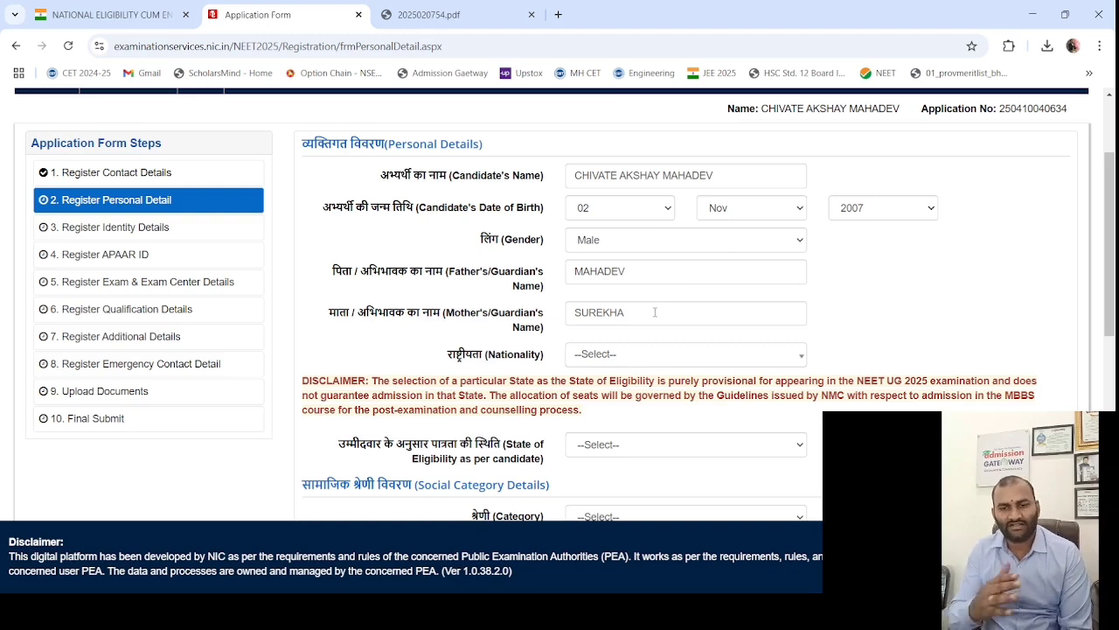
{"action": "left_click", "coordinate": [626, 355]}
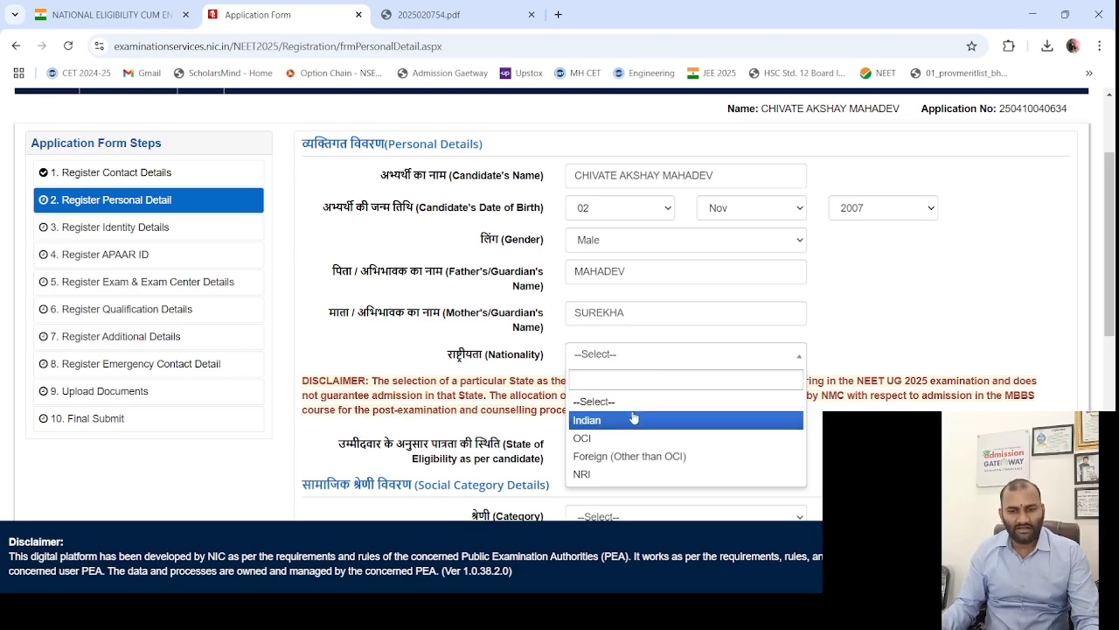
{"action": "left_click", "coordinate": [631, 420]}
- Choose MAHARASHTRA as the State of Eligibility
{"action": "scroll", "coordinate": [848, 328], "scroll_direction": "down", "scroll_amount": 1}
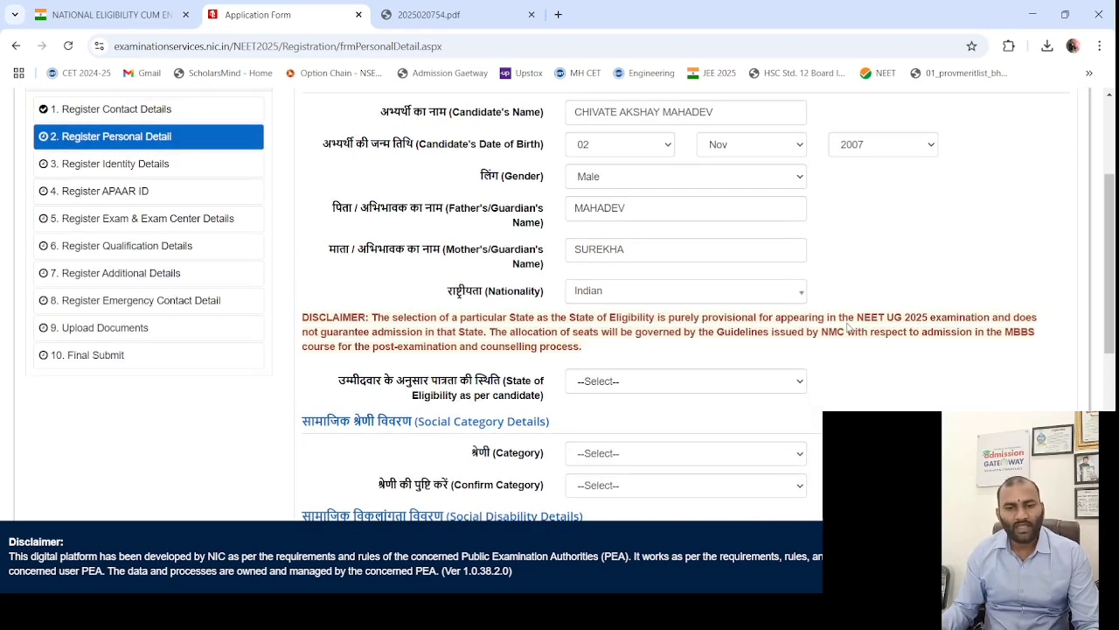
{"action": "scroll", "coordinate": [849, 328], "scroll_direction": "down", "scroll_amount": 1}
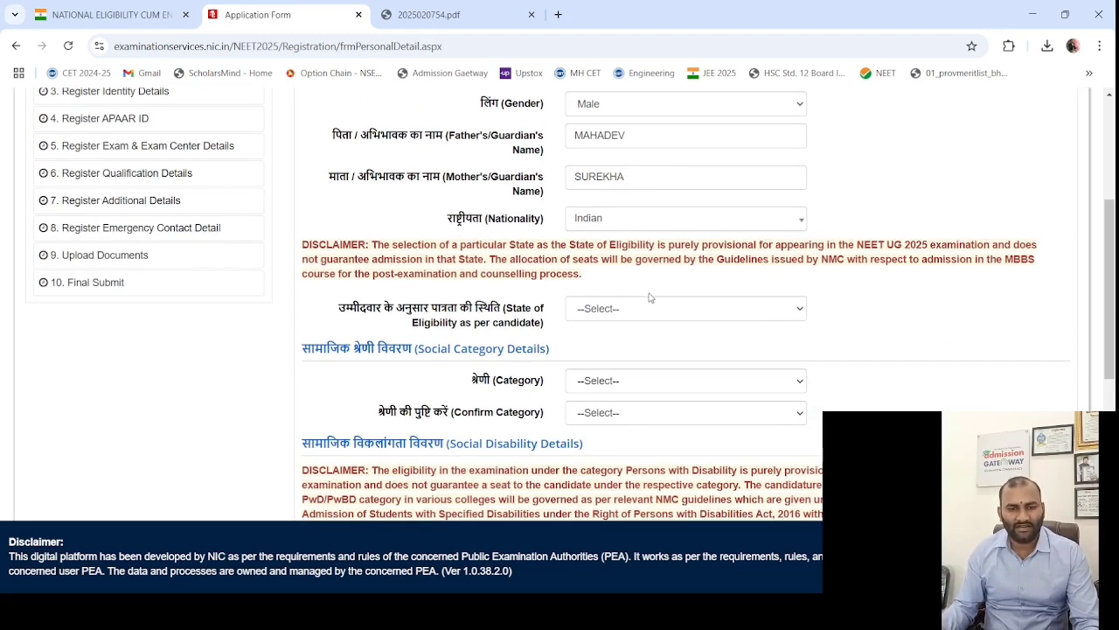
{"action": "type", "text": "mah"}
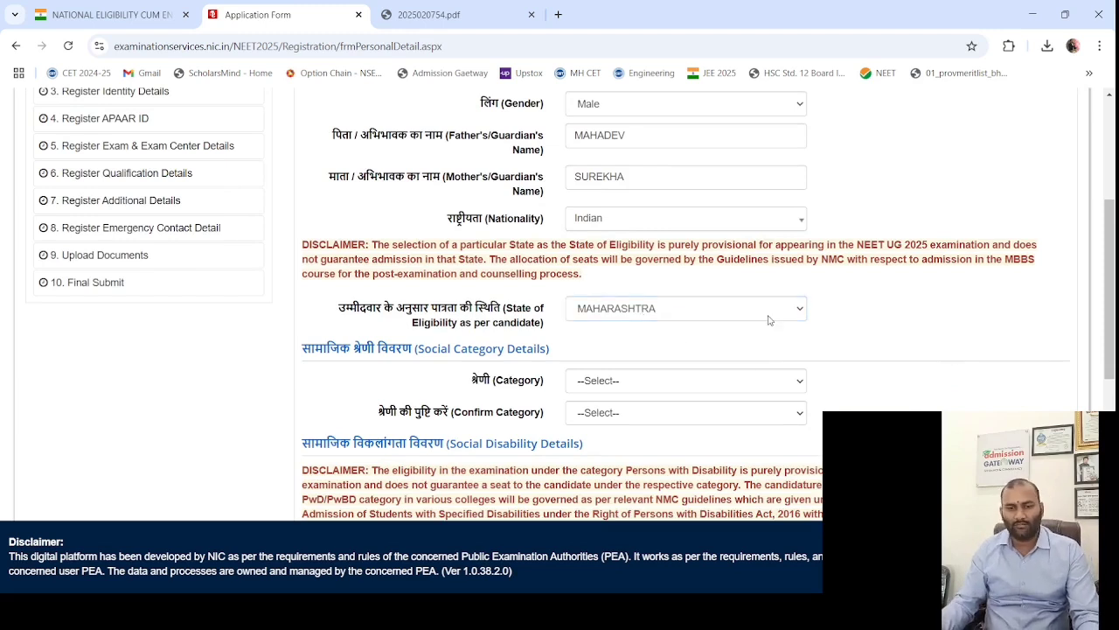
{"action": "scroll", "coordinate": [655, 274], "scroll_direction": "down", "scroll_amount": 2}
{"action": "mouse_move", "coordinate": [640, 239]}
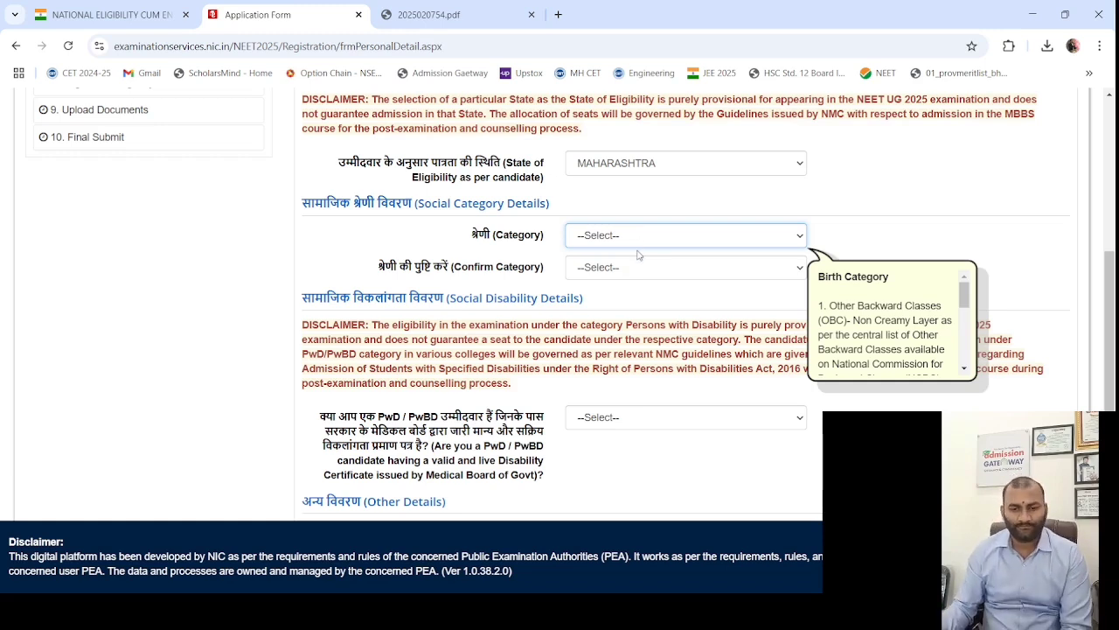
{"action": "left_click", "coordinate": [636, 270]}
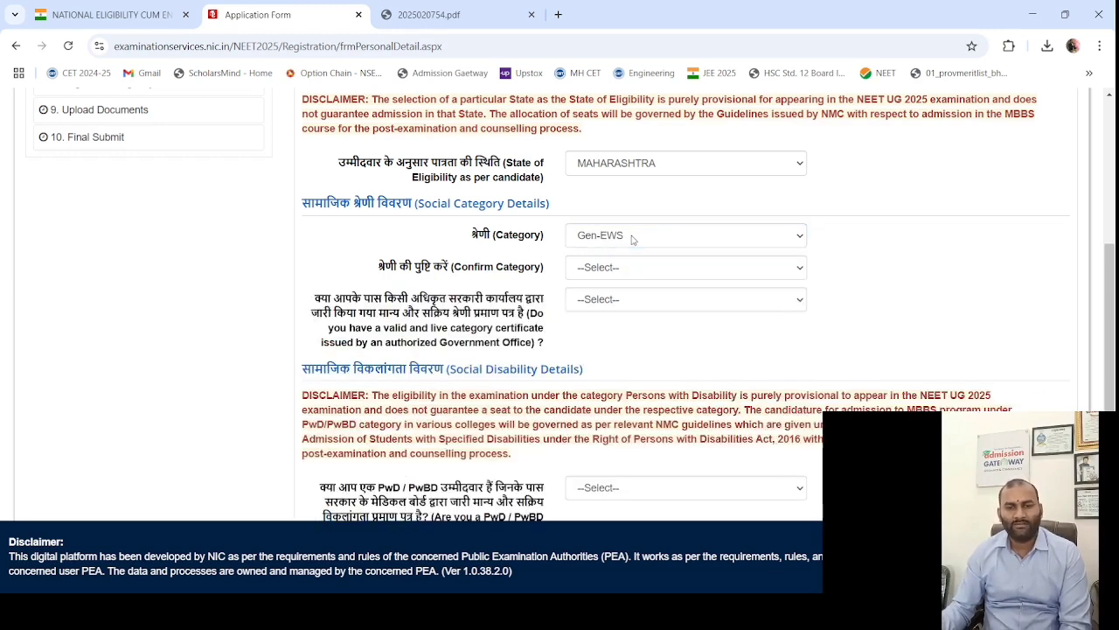
{"action": "left_click", "coordinate": [638, 268]}
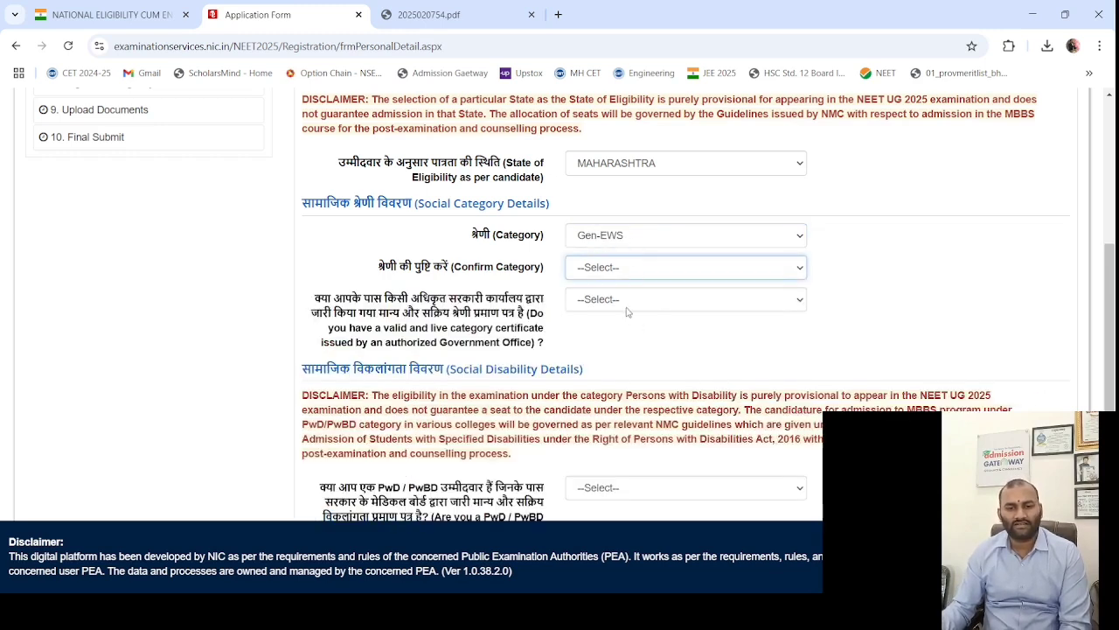
{"action": "left_click", "coordinate": [626, 310]}
{"action": "left_click", "coordinate": [626, 301]}
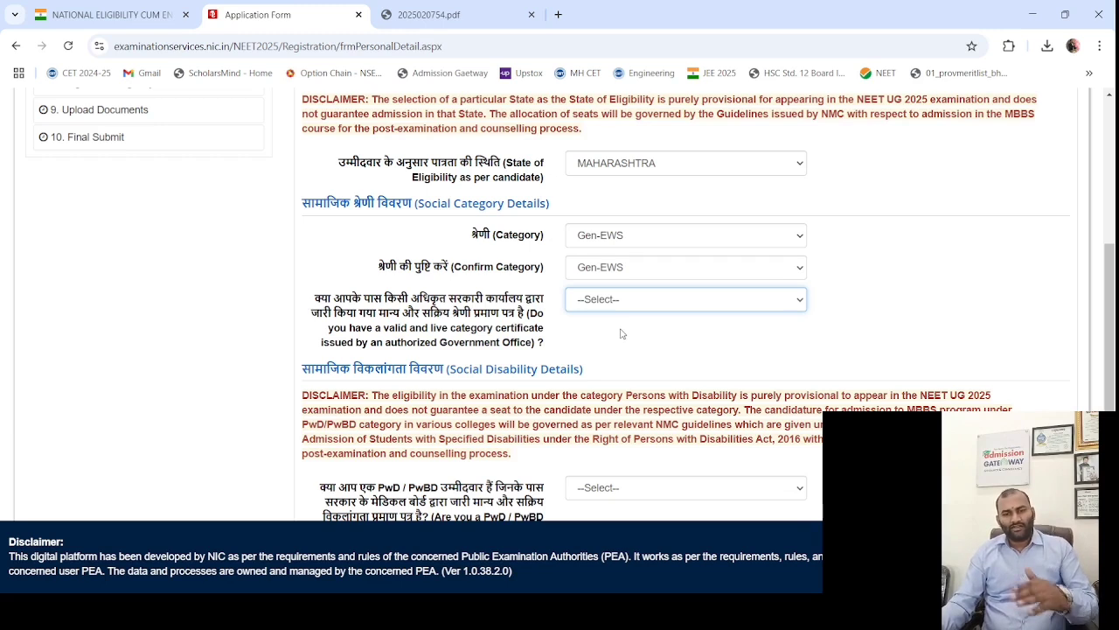
{"action": "key", "text": "Down"}
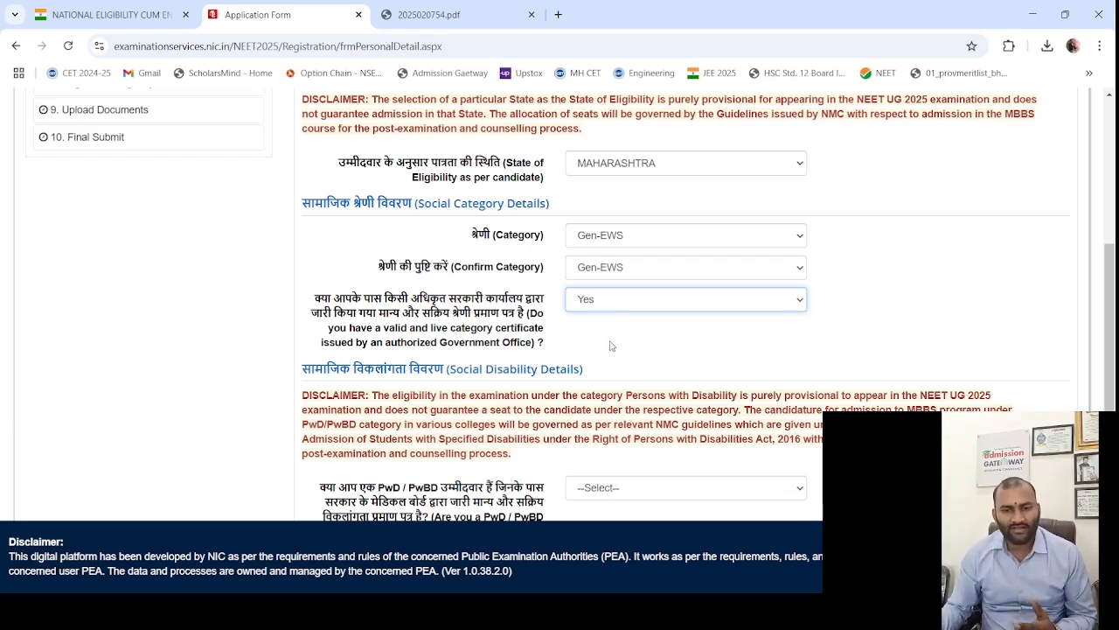
{"action": "scroll", "coordinate": [885, 327], "scroll_direction": "down", "scroll_amount": 1}
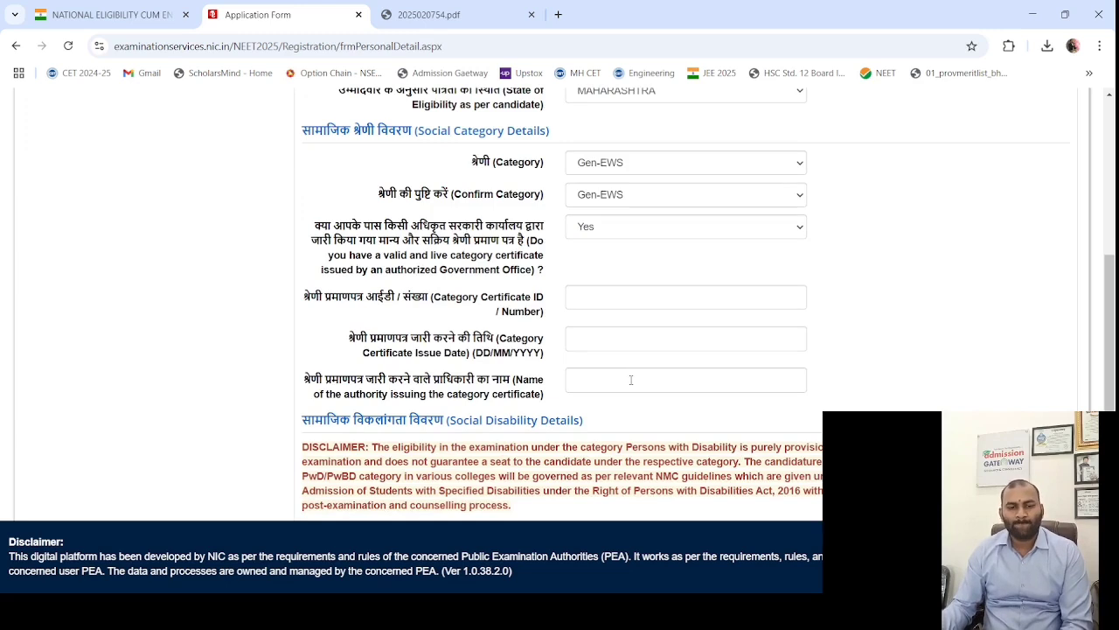
{"action": "left_click", "coordinate": [630, 380]}
{"action": "left_click", "coordinate": [594, 296]}
{"action": "left_click", "coordinate": [575, 338]}
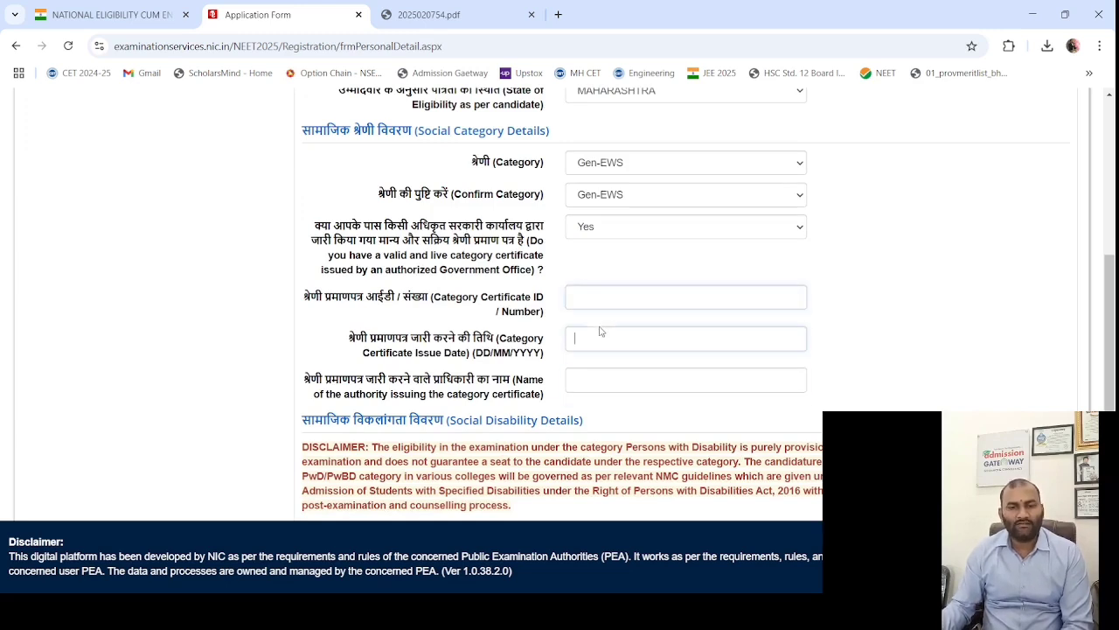
{"action": "left_click", "coordinate": [601, 382]}
{"action": "left_click", "coordinate": [608, 226]}
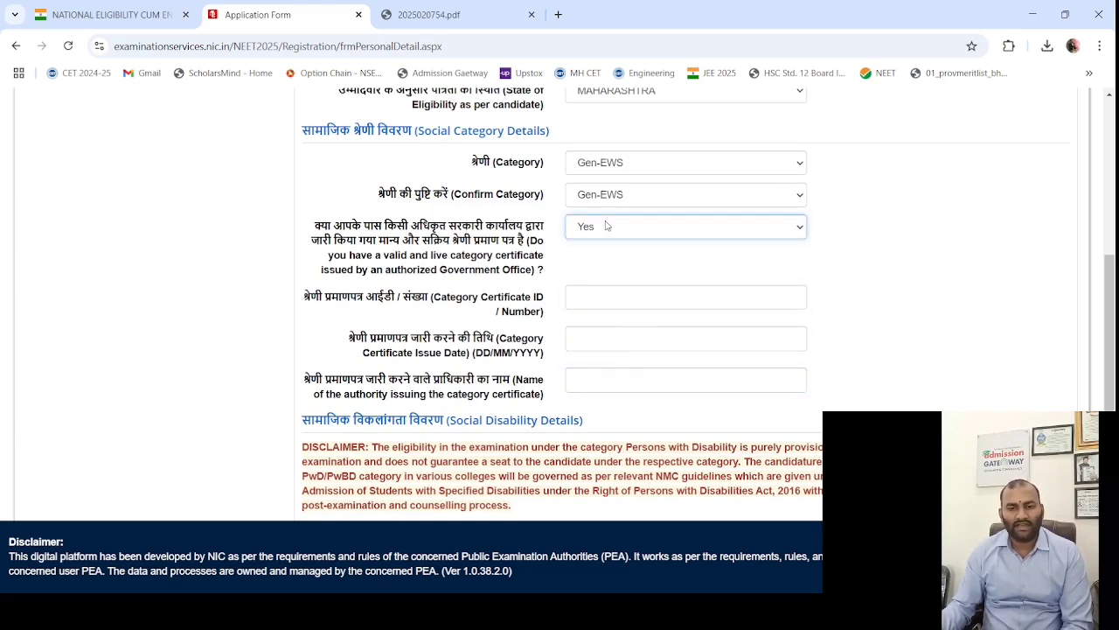
{"action": "left_click", "coordinate": [622, 292]}
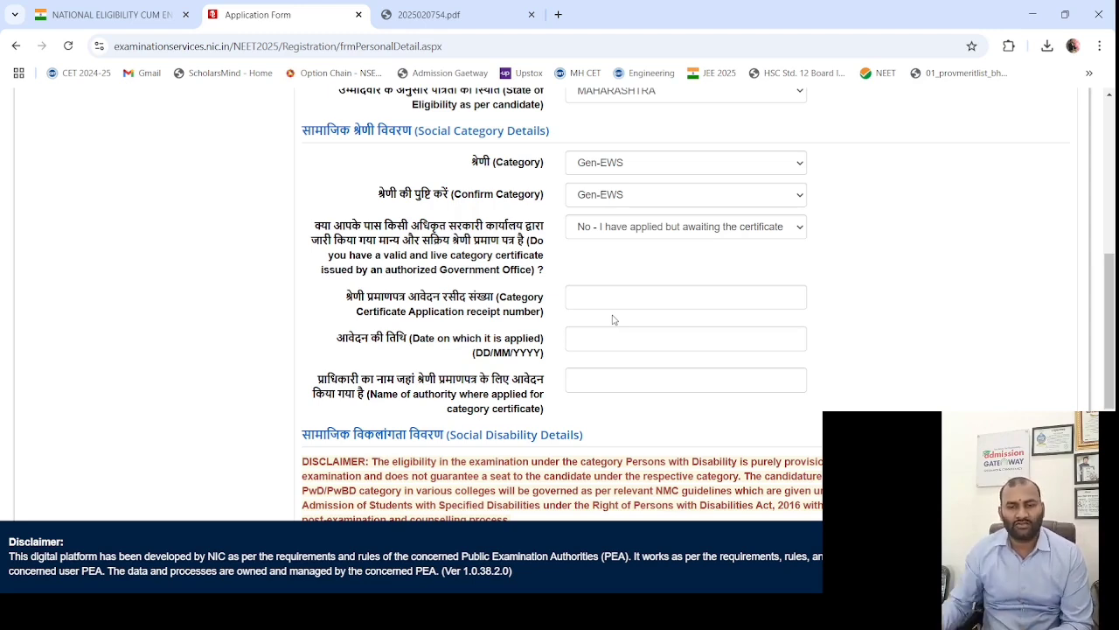
{"action": "left_click", "coordinate": [582, 294]}
{"action": "left_click", "coordinate": [610, 343]}
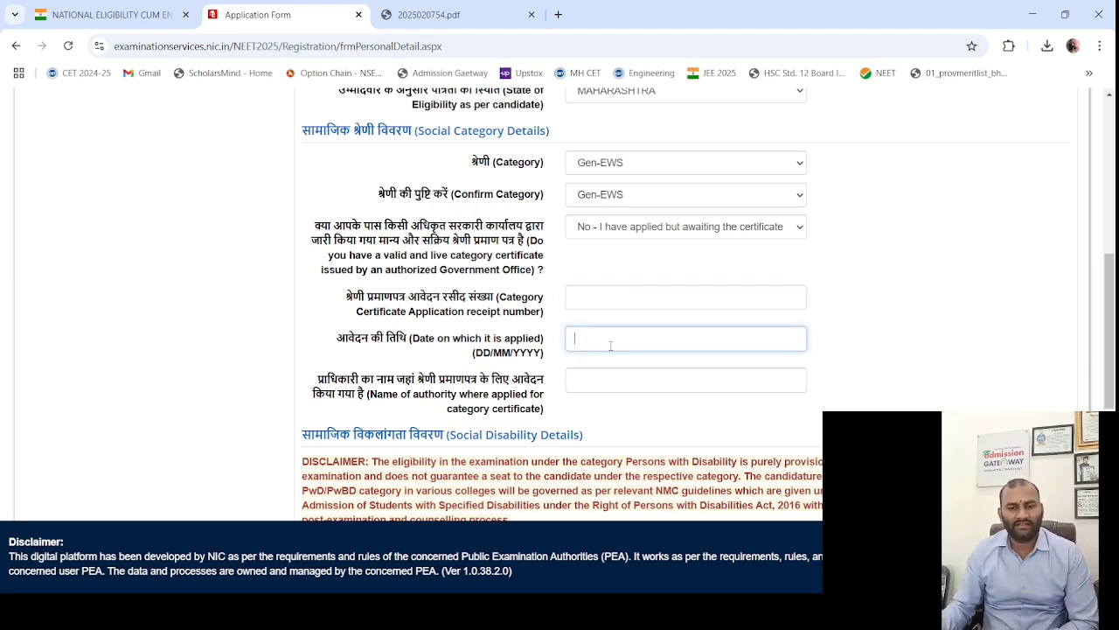
{"action": "left_click", "coordinate": [617, 380]}
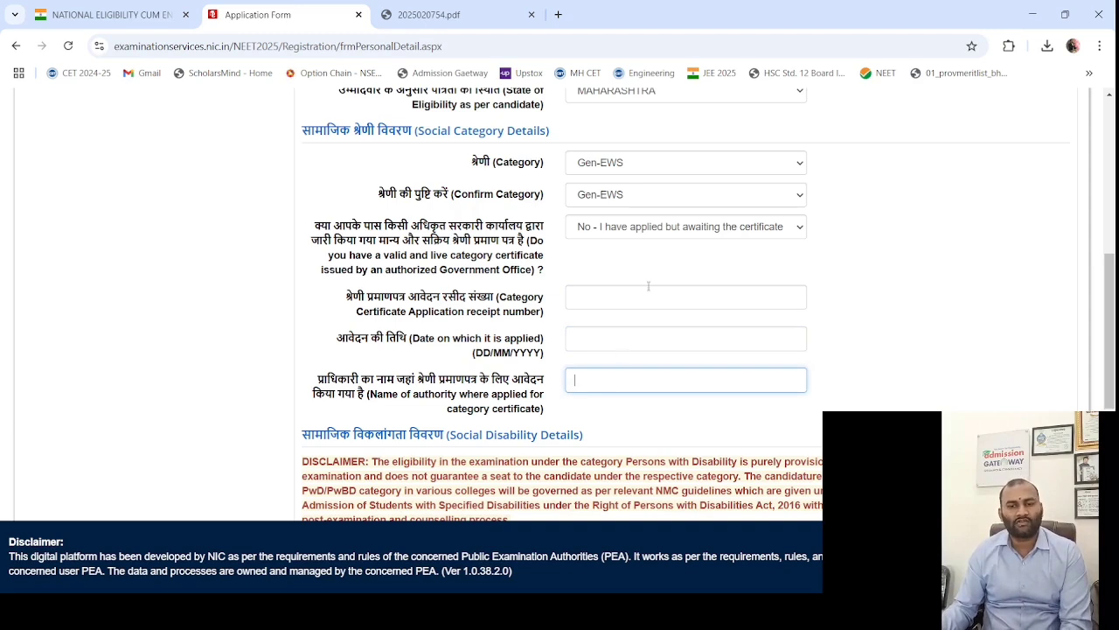
{"action": "left_click", "coordinate": [615, 165]}
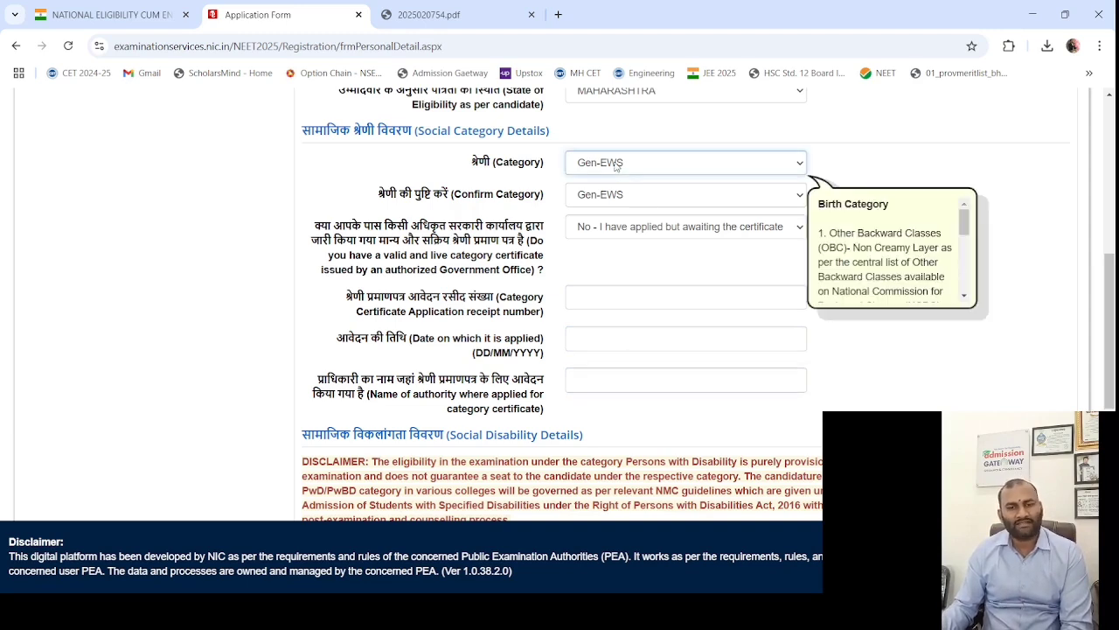
- Set and confirm category OBC- NCL (Central List), answering Yes to holding a valid certificate
{"action": "left_click", "coordinate": [616, 228]}
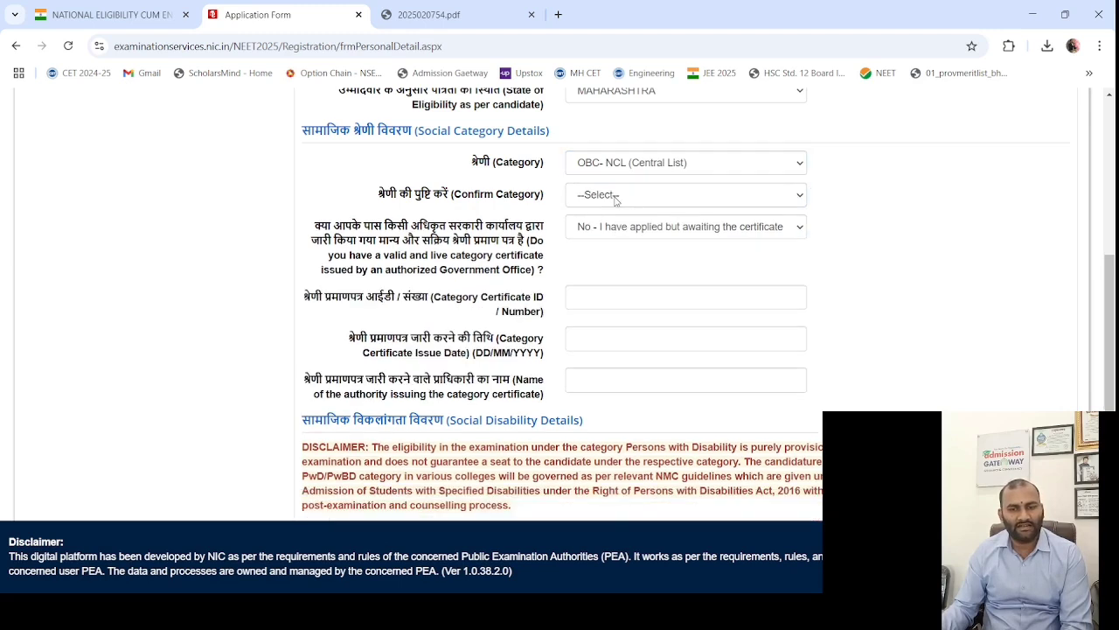
{"action": "left_click", "coordinate": [623, 259]}
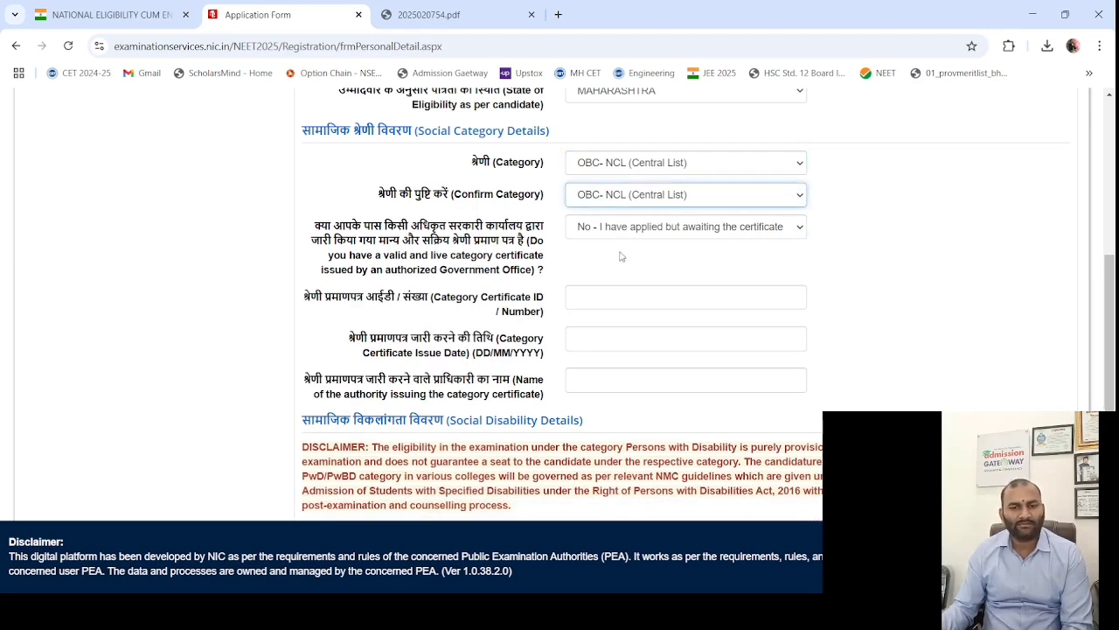
{"action": "left_click", "coordinate": [625, 235]}
{"action": "left_click", "coordinate": [626, 277]}
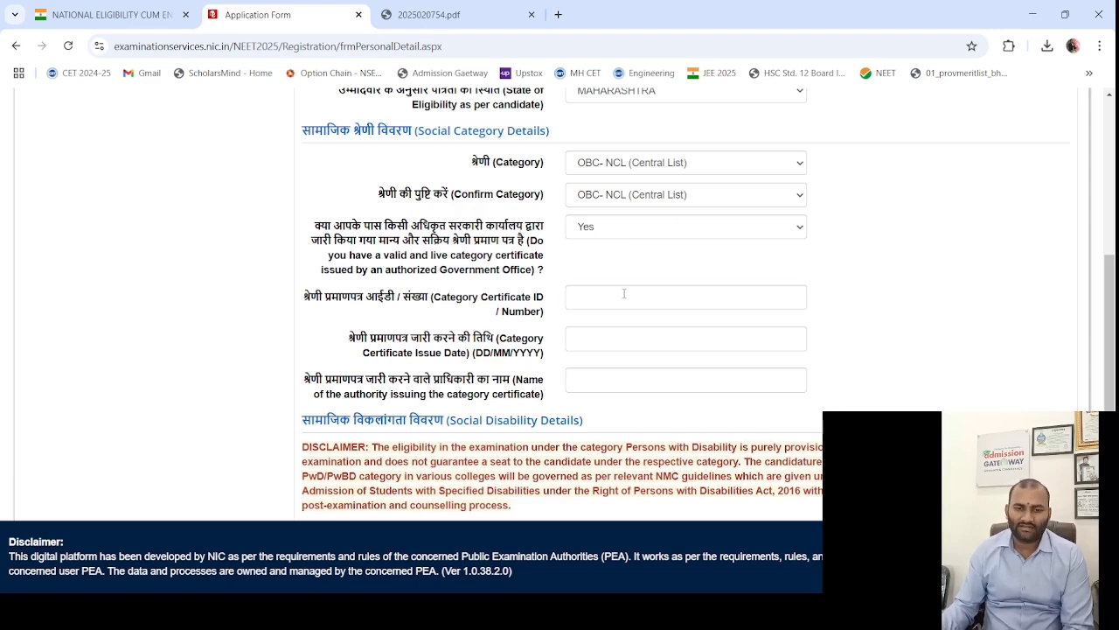
- Enter the category certificate number, issue date 10/10/2024 and authority SUB DIVISIONAL AUTHORITY
{"action": "left_click", "coordinate": [624, 294]}
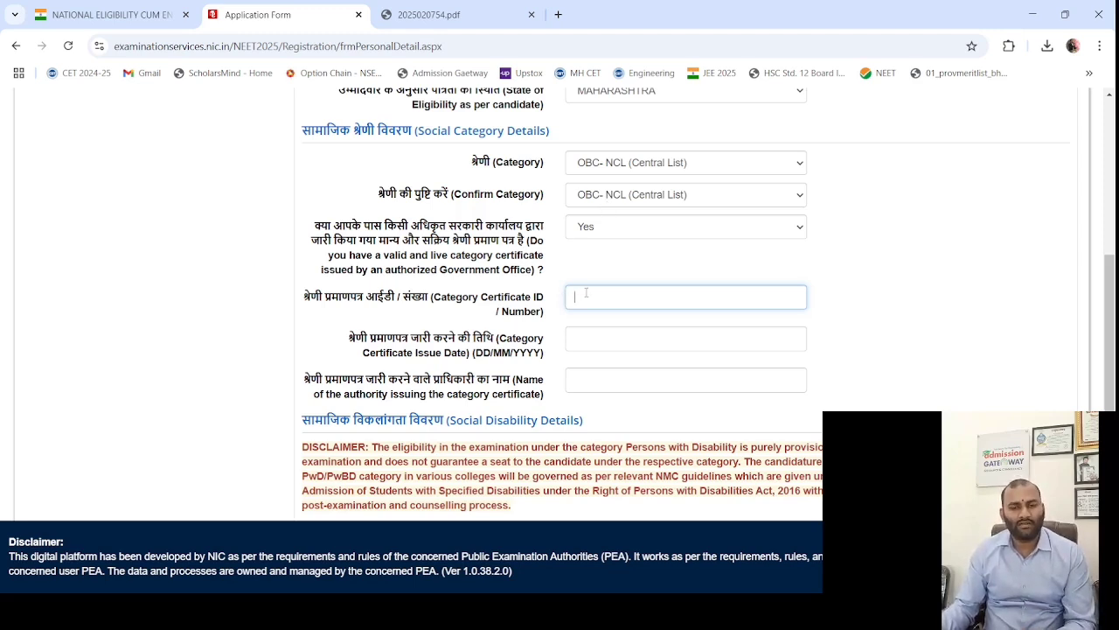
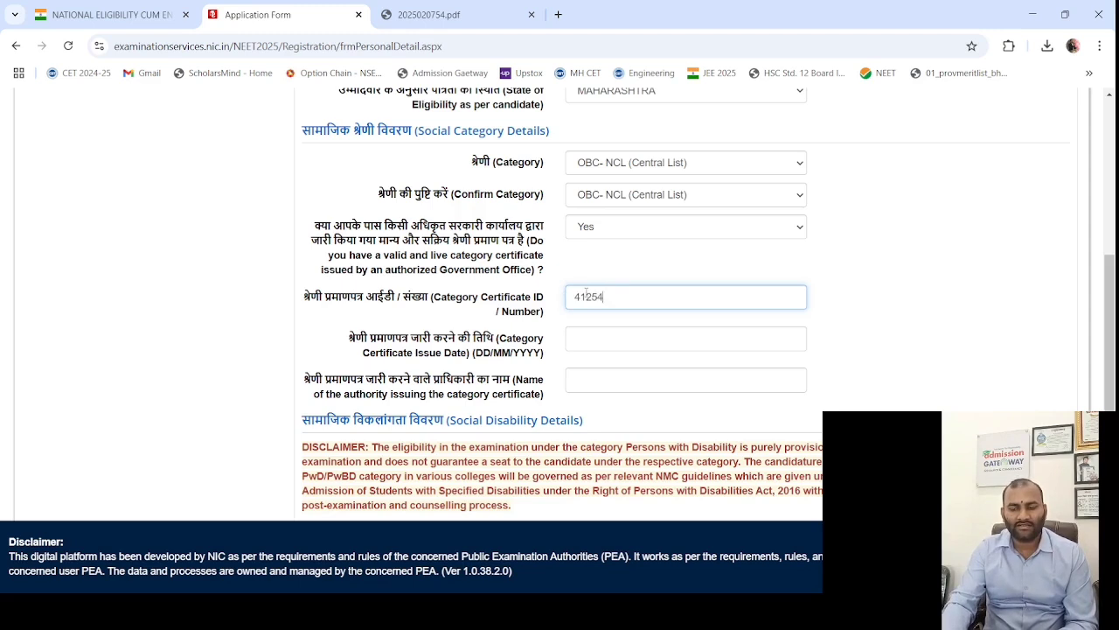
{"action": "left_click", "coordinate": [608, 339]}
{"action": "type", "text": "10"}
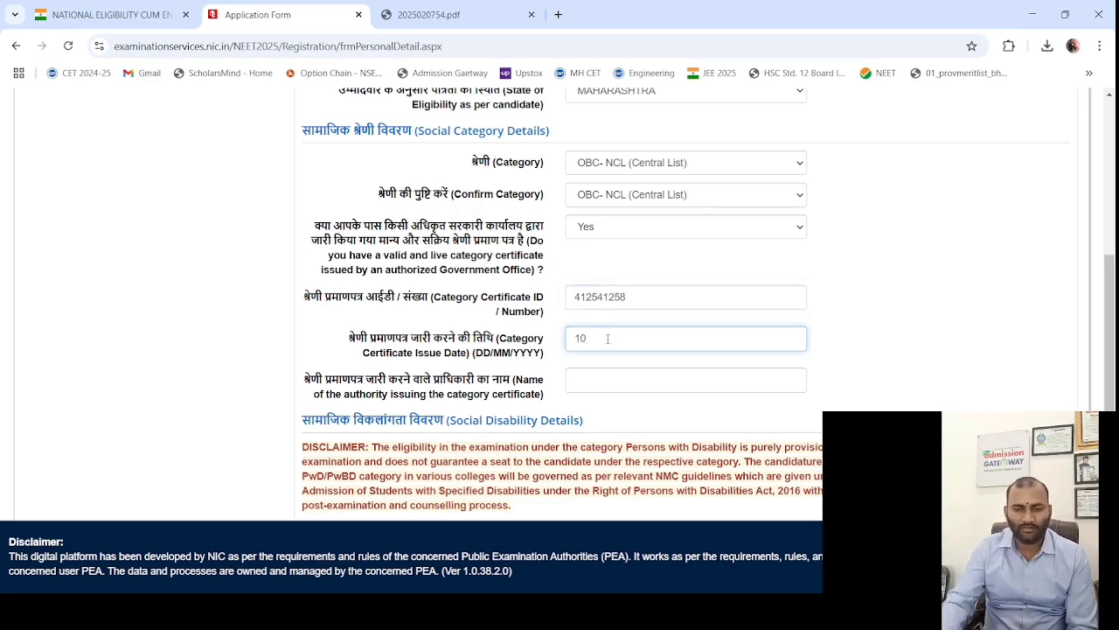
{"action": "type", "text": "/10/"}
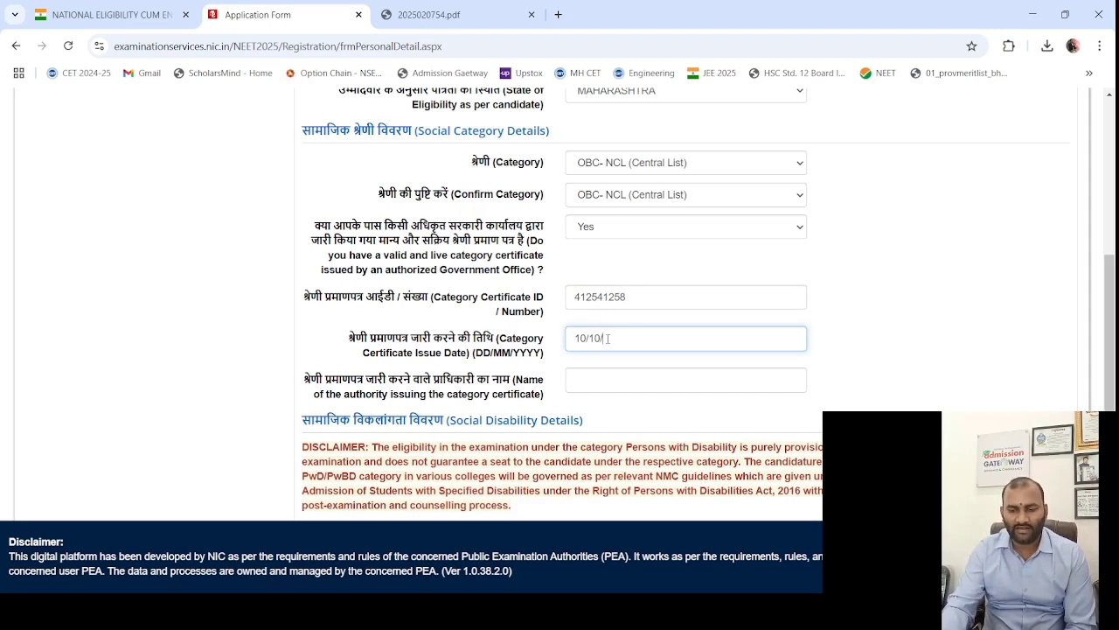
{"action": "type", "text": "2024"}
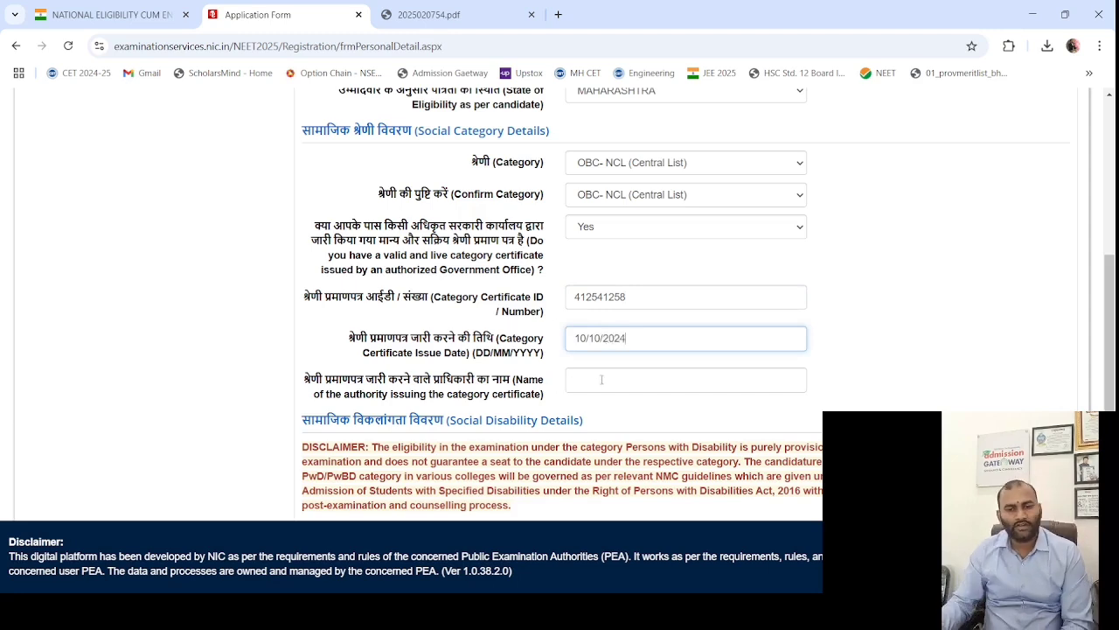
{"action": "left_click", "coordinate": [606, 378]}
{"action": "type", "text": "su"}
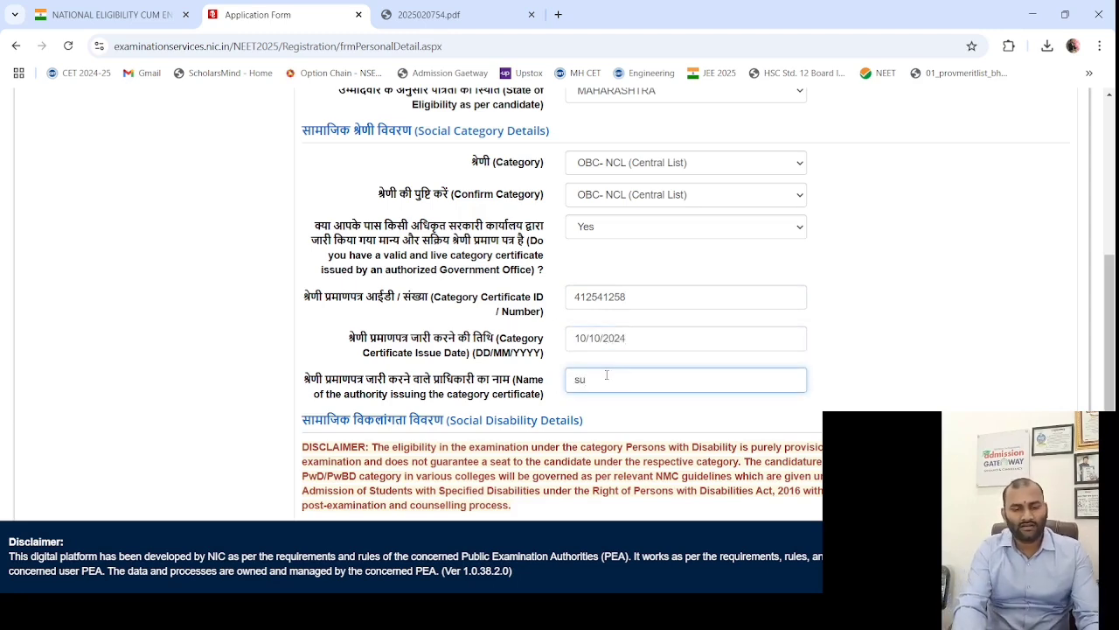
{"action": "key", "text": "BackSpace"}
{"action": "key", "text": "BackSpace"}
{"action": "type", "text": "SUB"}
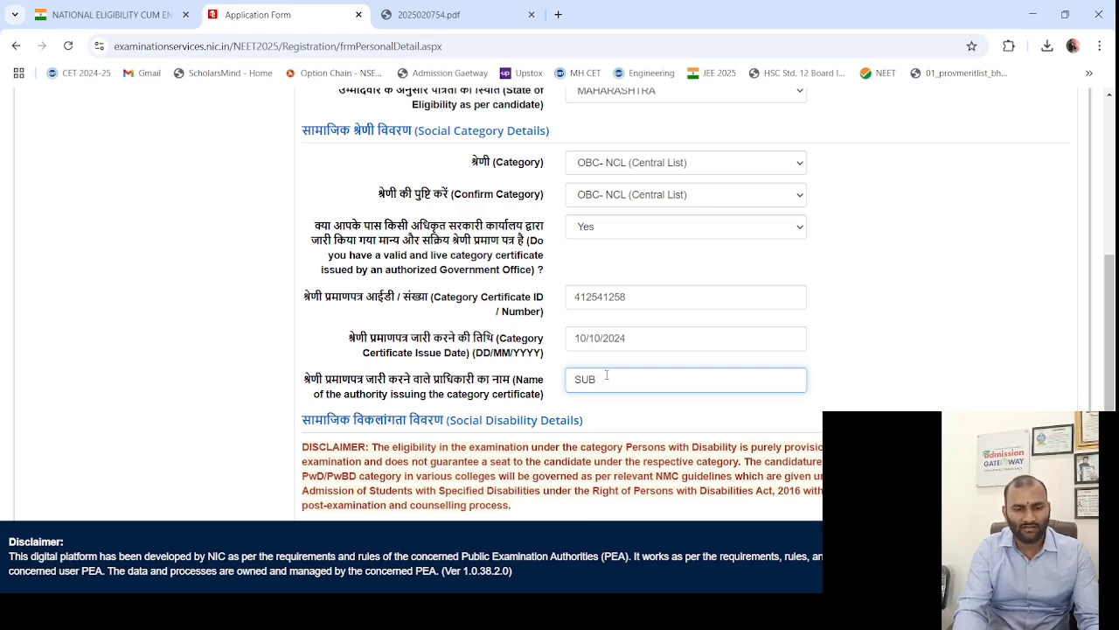
{"action": "type", "text": " D"}
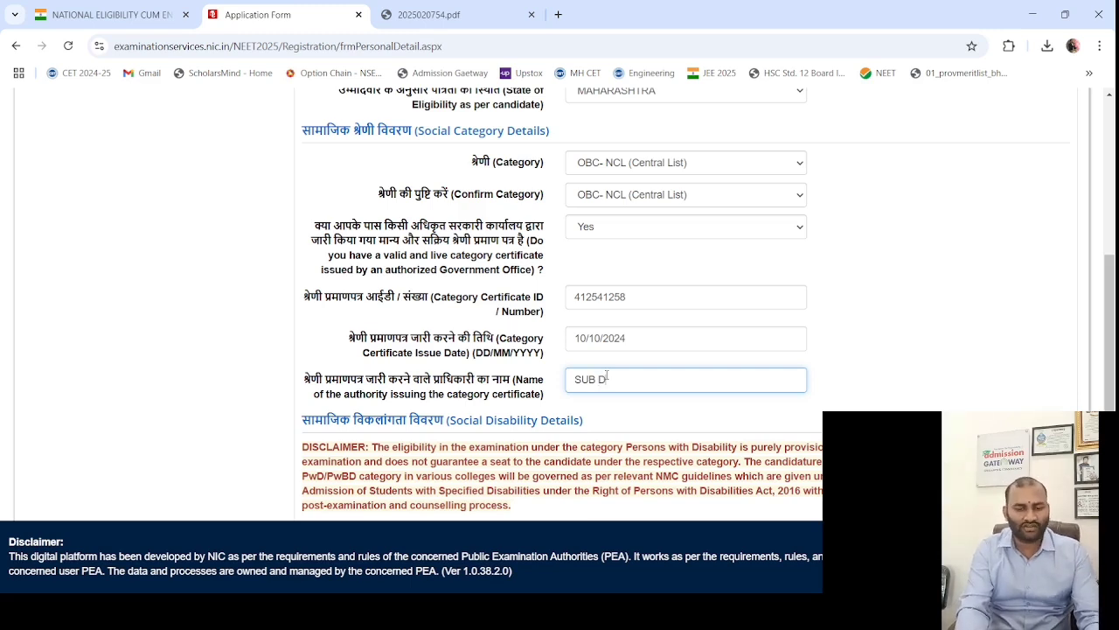
{"action": "type", "text": "IVUISI"}
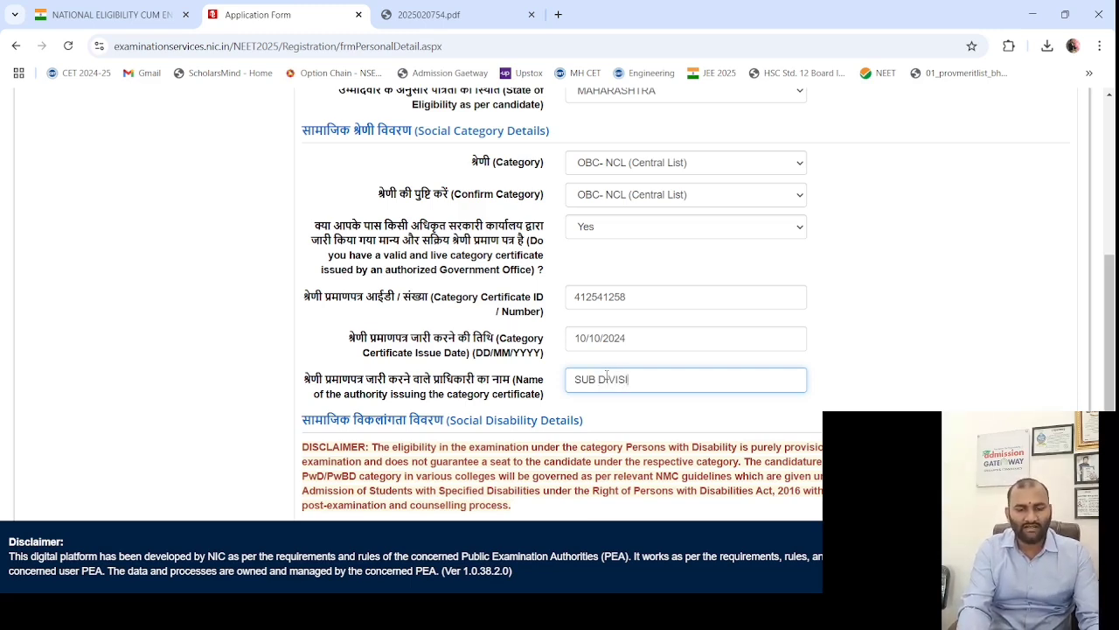
{"action": "type", "text": "ONAL"}
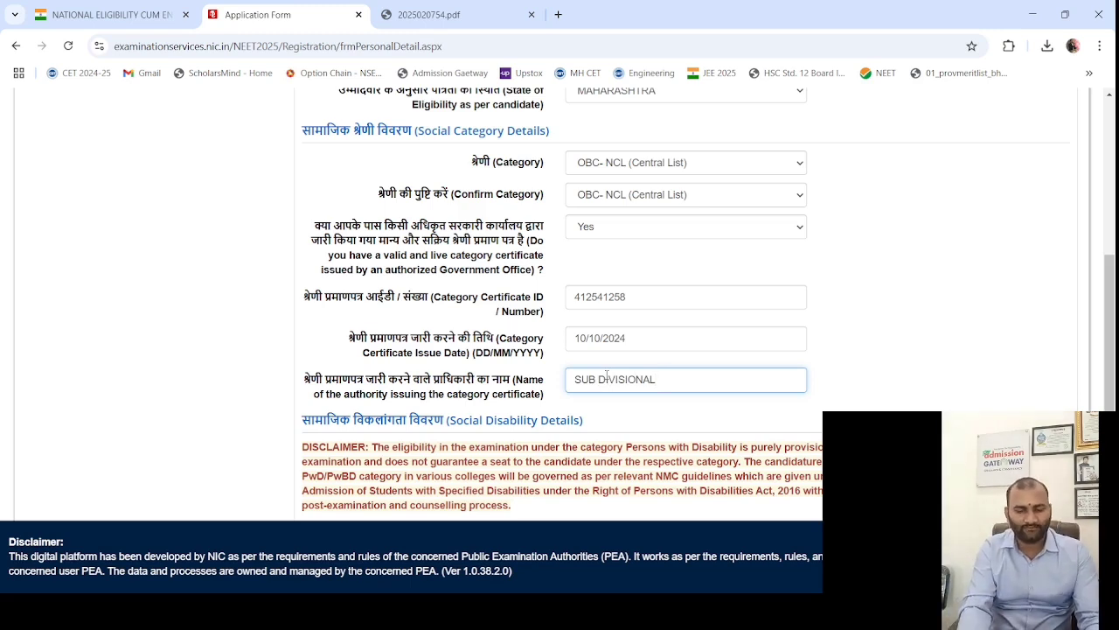
{"action": "type", "text": " AUTHORITY"}
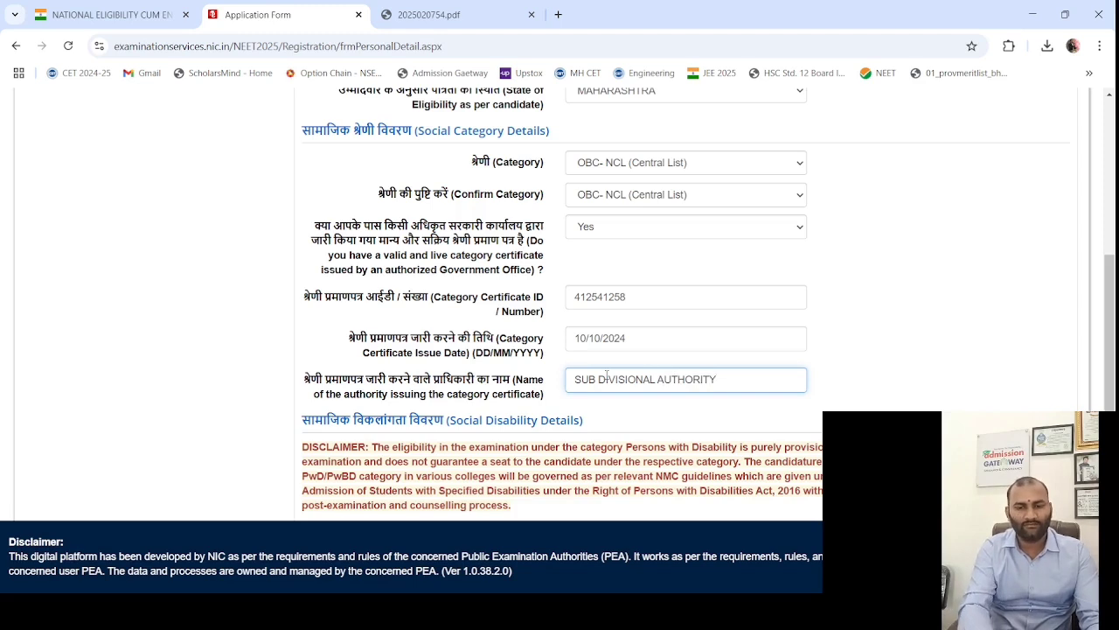
{"action": "key", "text": "Tab"}
{"action": "scroll", "coordinate": [637, 357], "scroll_direction": "down", "scroll_amount": 3}
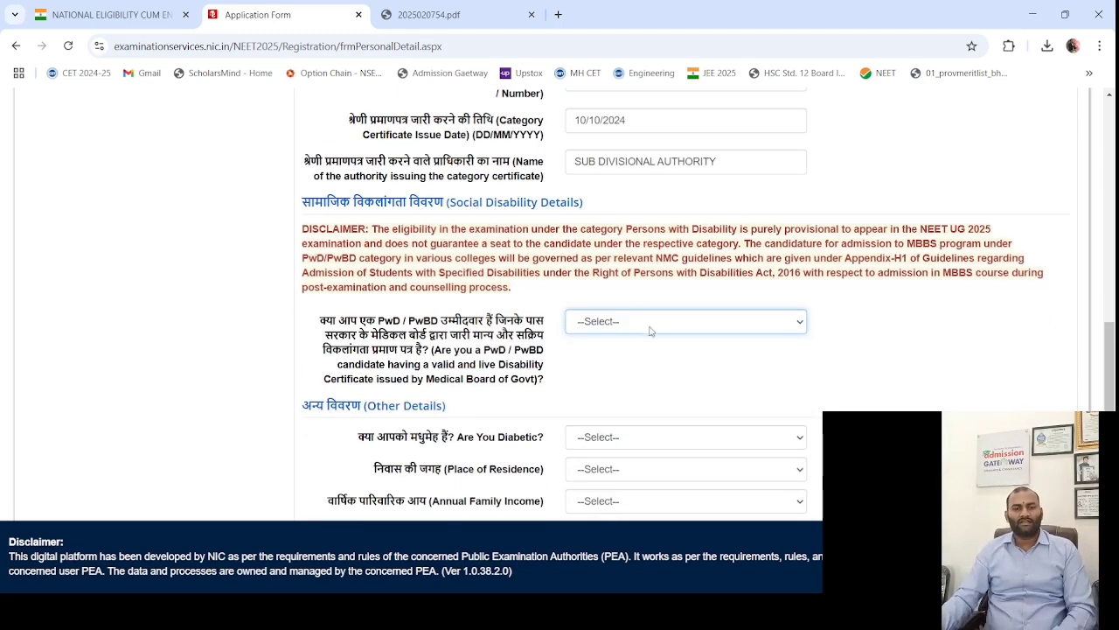
{"action": "scroll", "coordinate": [650, 331], "scroll_direction": "up", "scroll_amount": 1}
{"action": "left_click", "coordinate": [648, 192]}
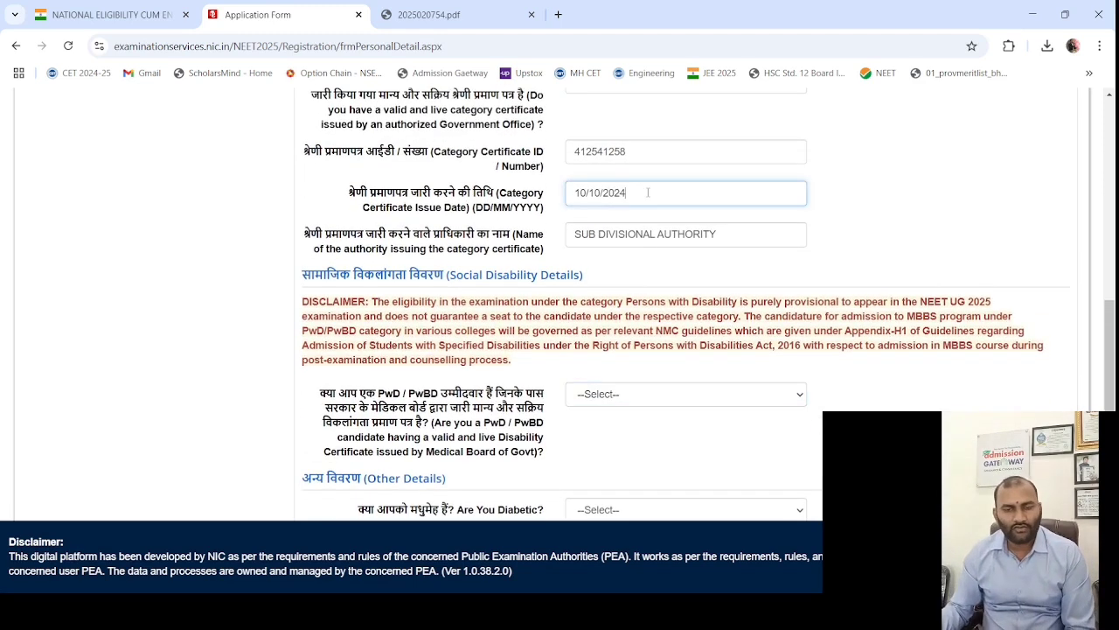
{"action": "left_click", "coordinate": [652, 141]}
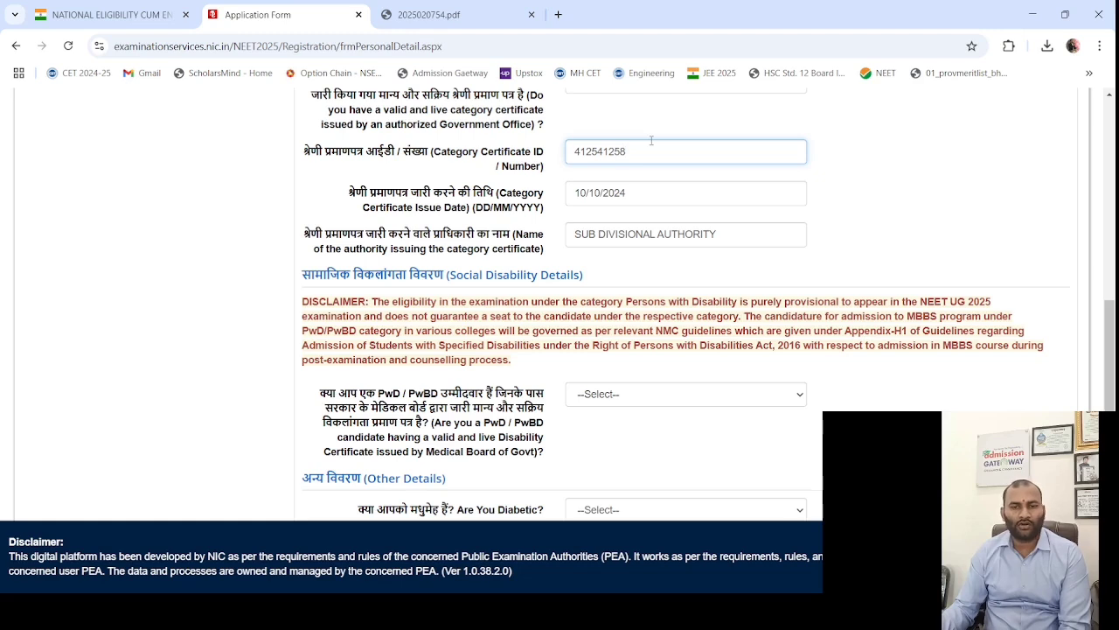
{"action": "double_click", "coordinate": [617, 153]}
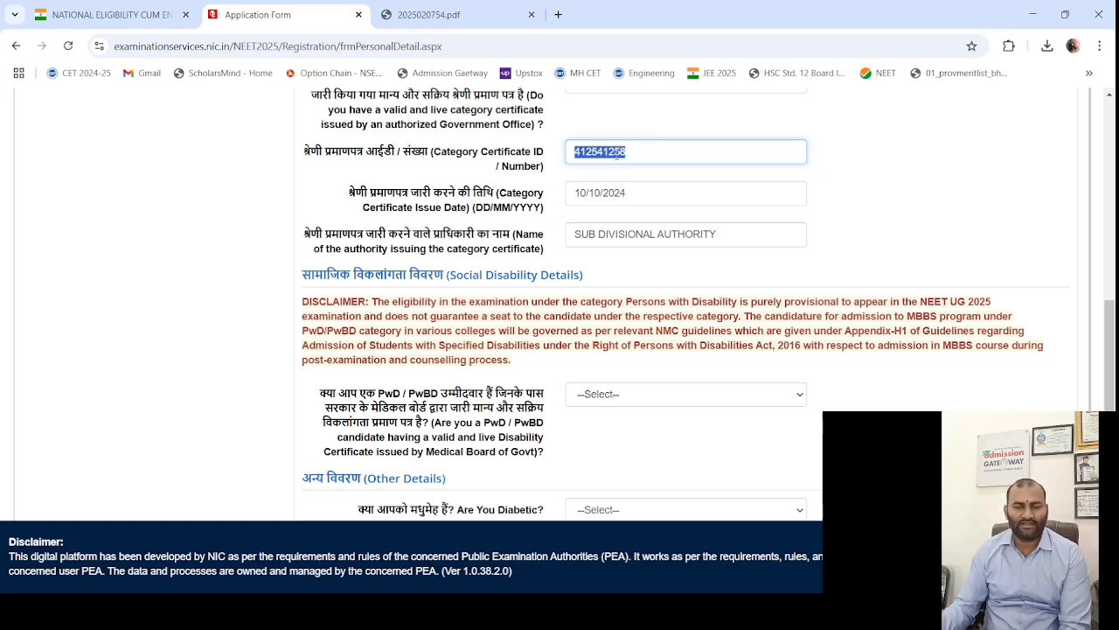
{"action": "scroll", "coordinate": [652, 175], "scroll_direction": "up", "scroll_amount": 2}
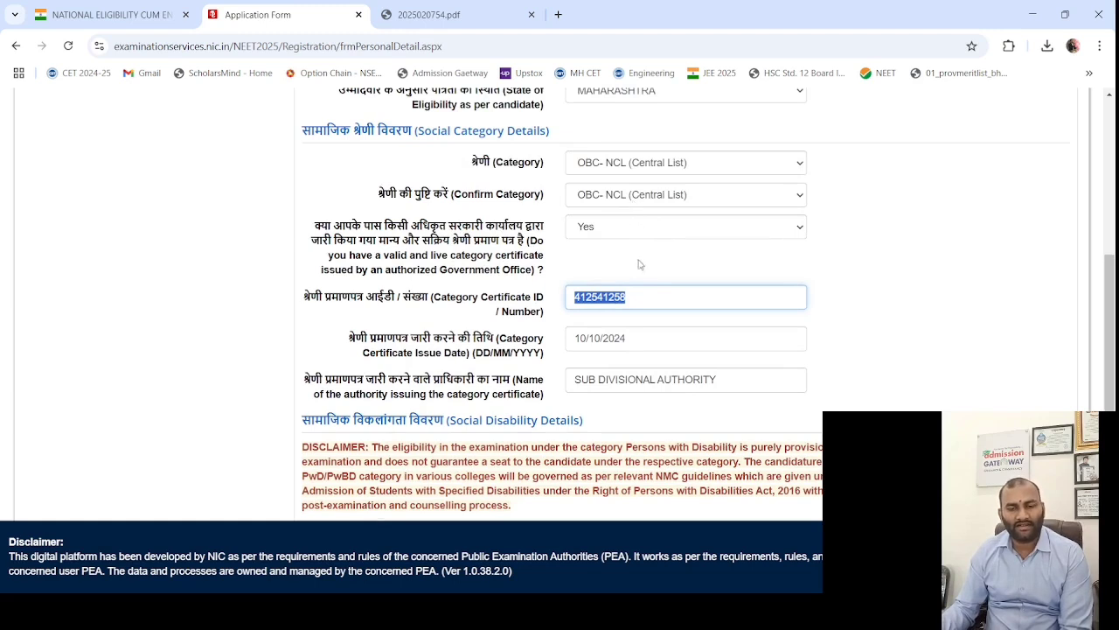
{"action": "double_click", "coordinate": [640, 342]}
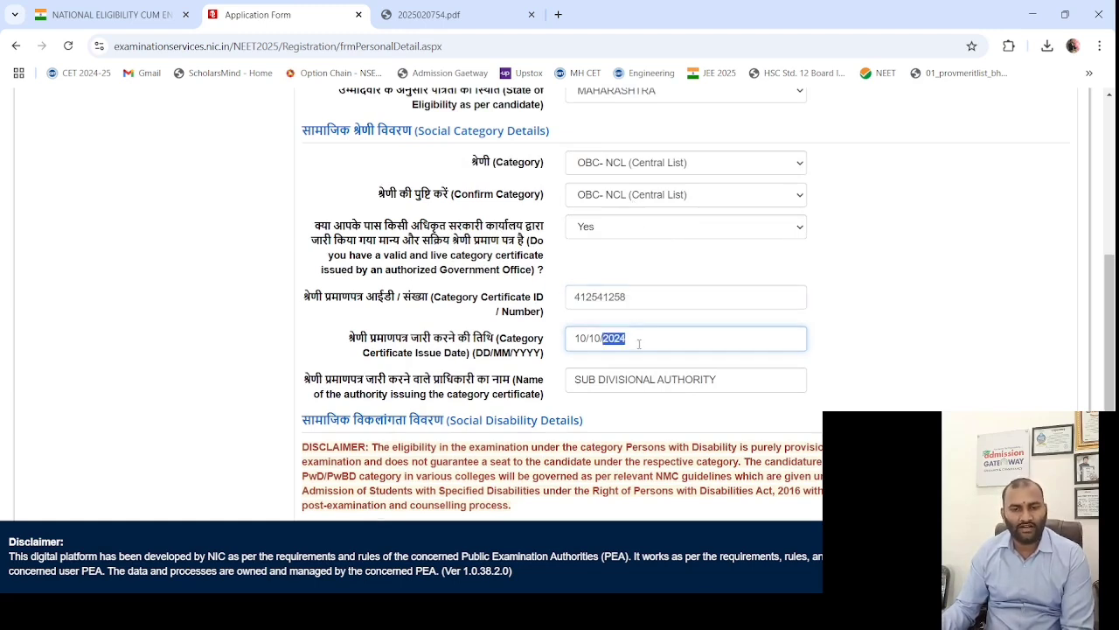
{"action": "left_click", "coordinate": [763, 378]}
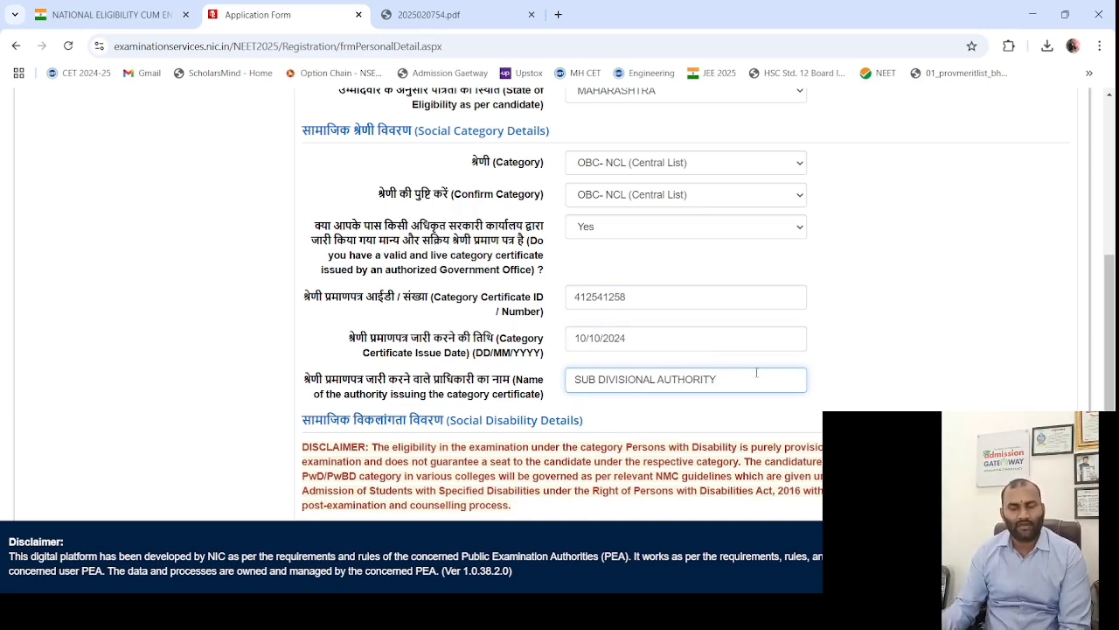
{"action": "scroll", "coordinate": [669, 241], "scroll_direction": "down", "scroll_amount": 4}
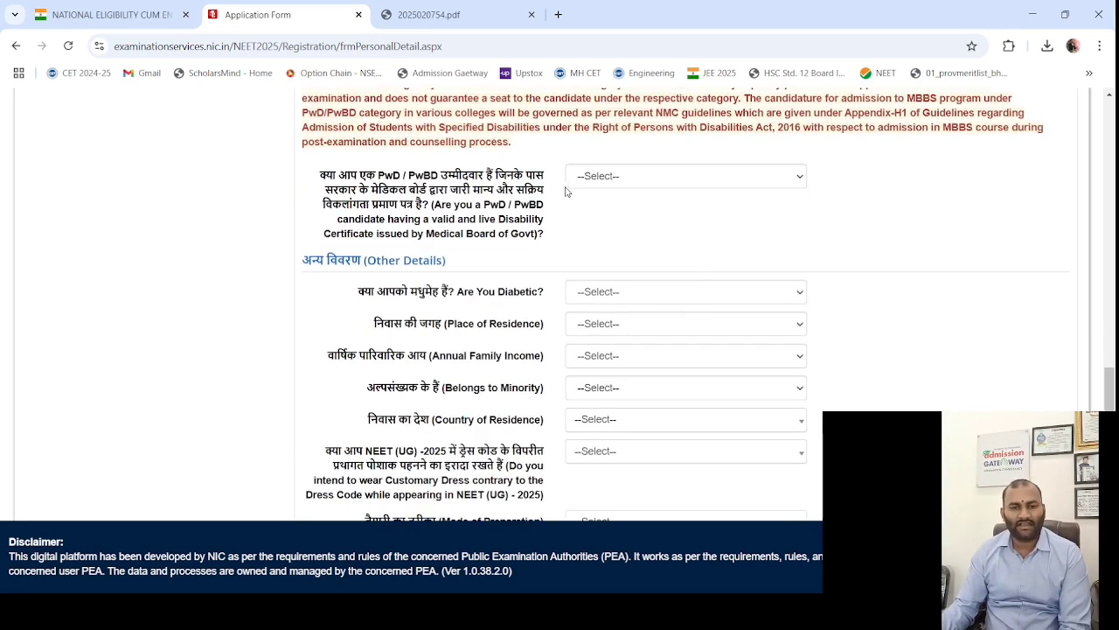
- Answer No to the PwD/PwBD question and scroll down to the Other Details section
{"action": "left_click", "coordinate": [595, 178]}
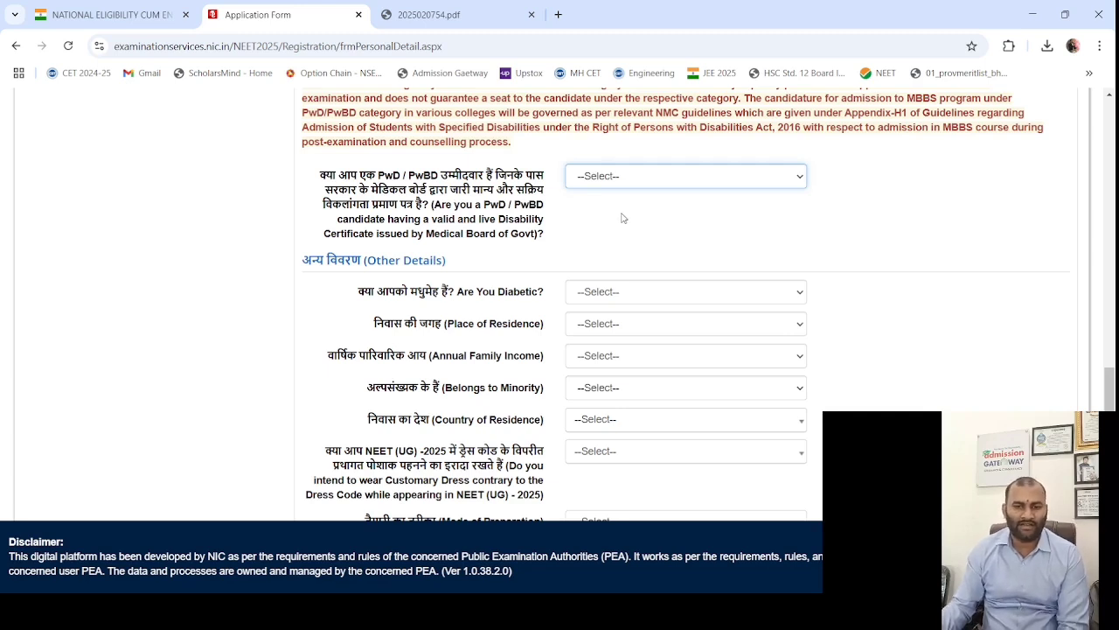
{"action": "key", "text": "n"}
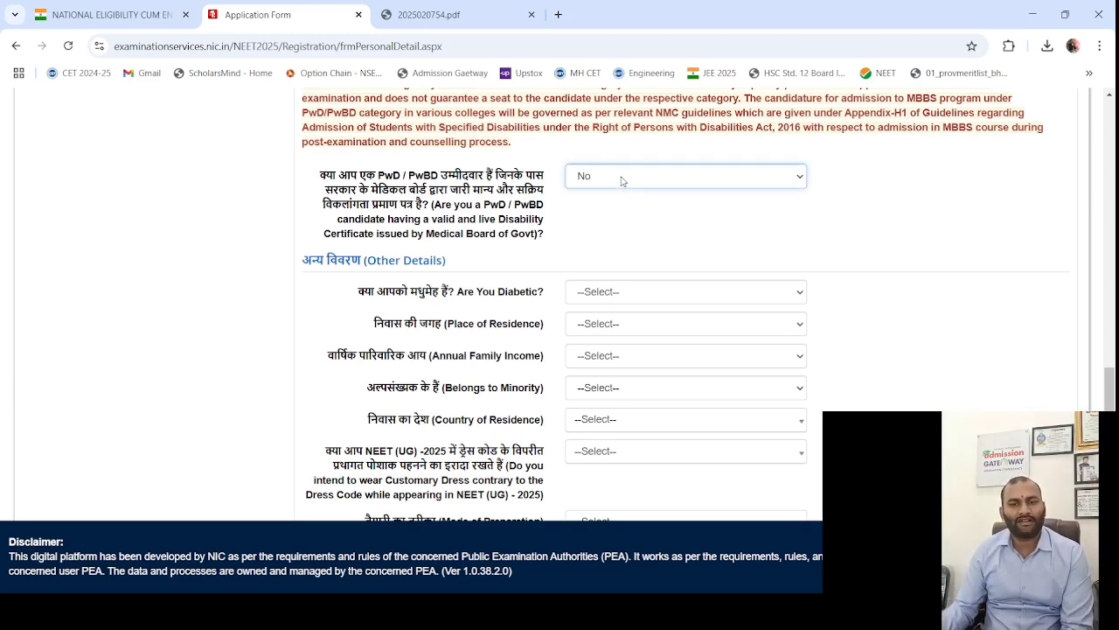
{"action": "left_click", "coordinate": [640, 236]}
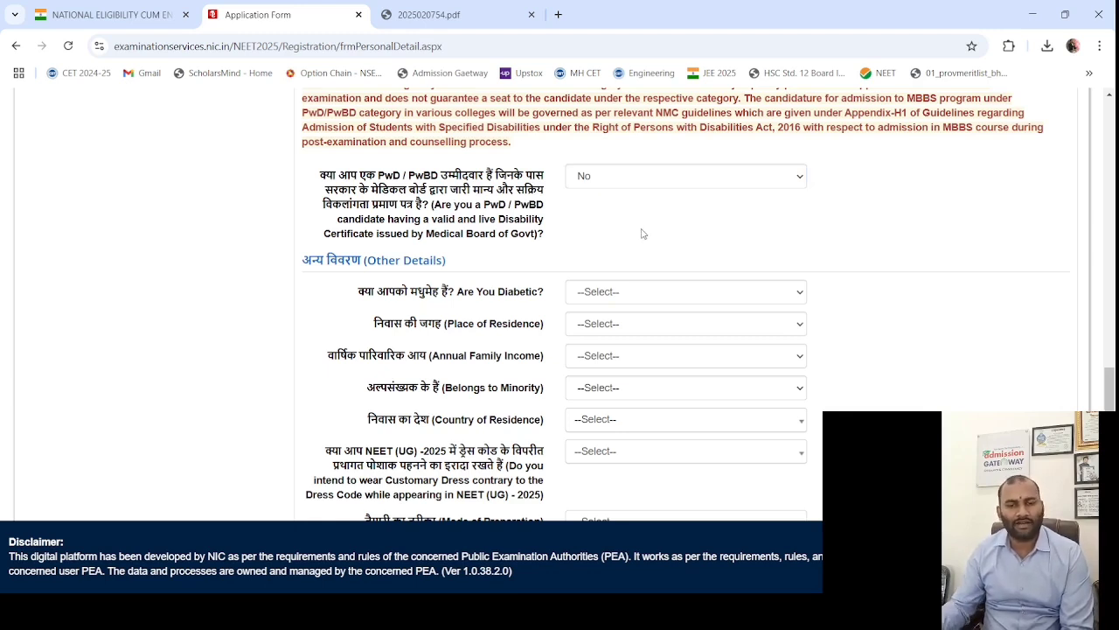
{"action": "scroll", "coordinate": [642, 233], "scroll_direction": "down", "scroll_amount": 1}
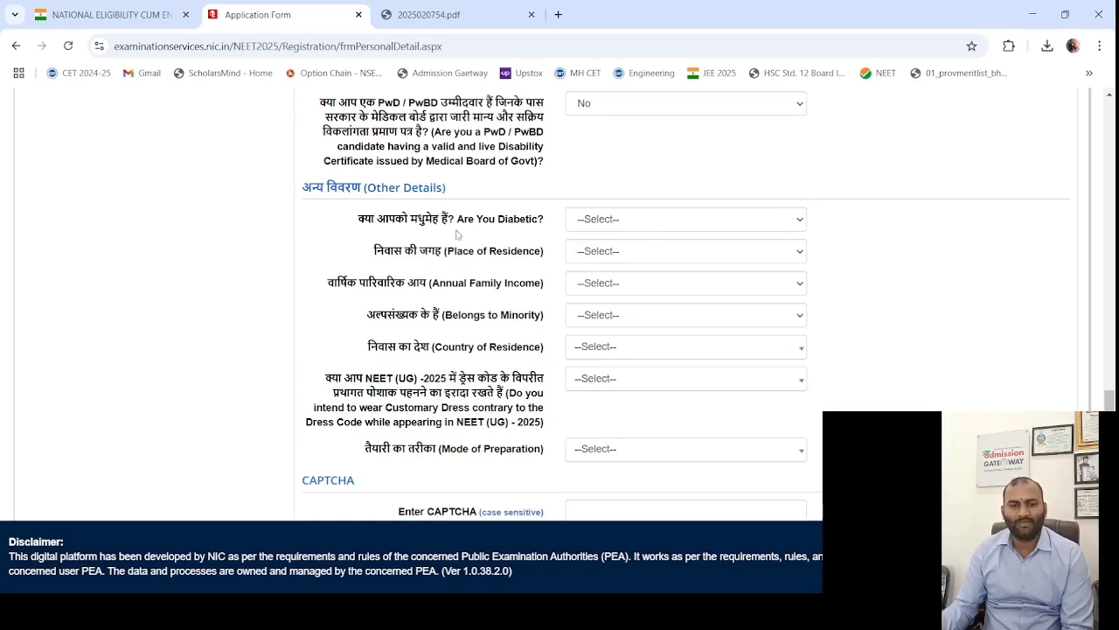
{"action": "scroll", "coordinate": [452, 236], "scroll_direction": "down", "scroll_amount": 1}
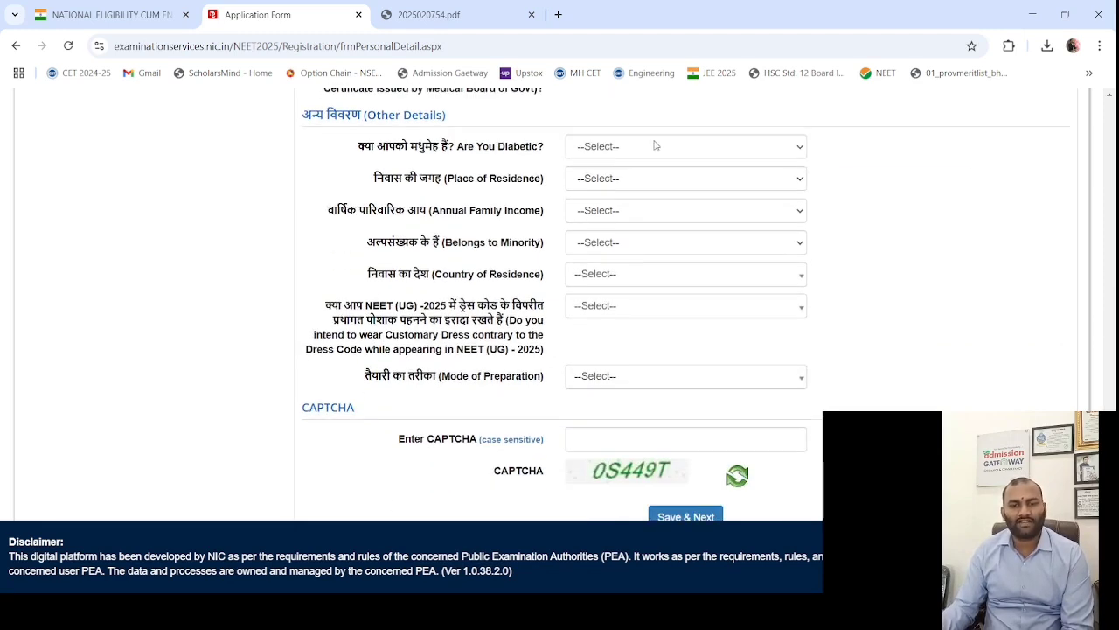
- Answer Diabetic No and set Place of Residence to Rural
{"action": "left_click", "coordinate": [629, 205]}
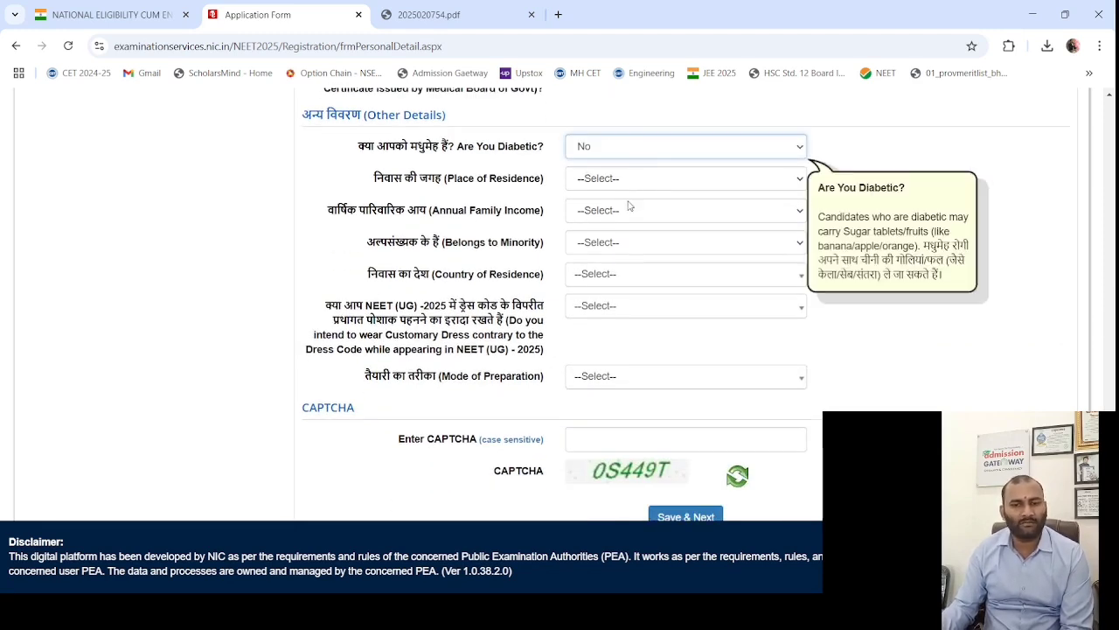
{"action": "left_click", "coordinate": [646, 179]}
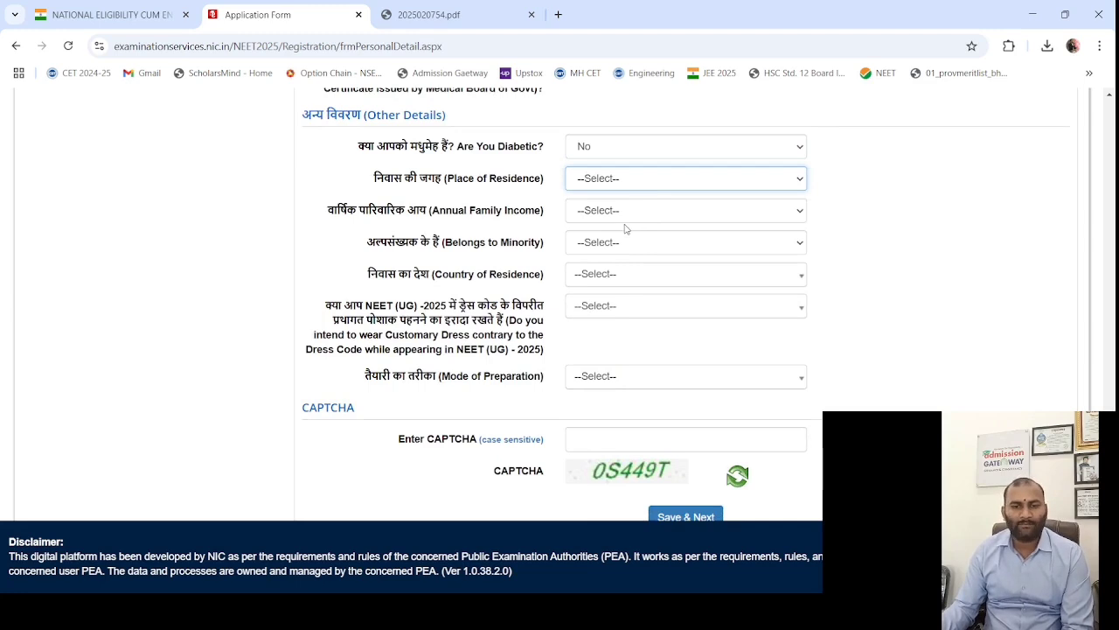
{"action": "left_click", "coordinate": [627, 238]}
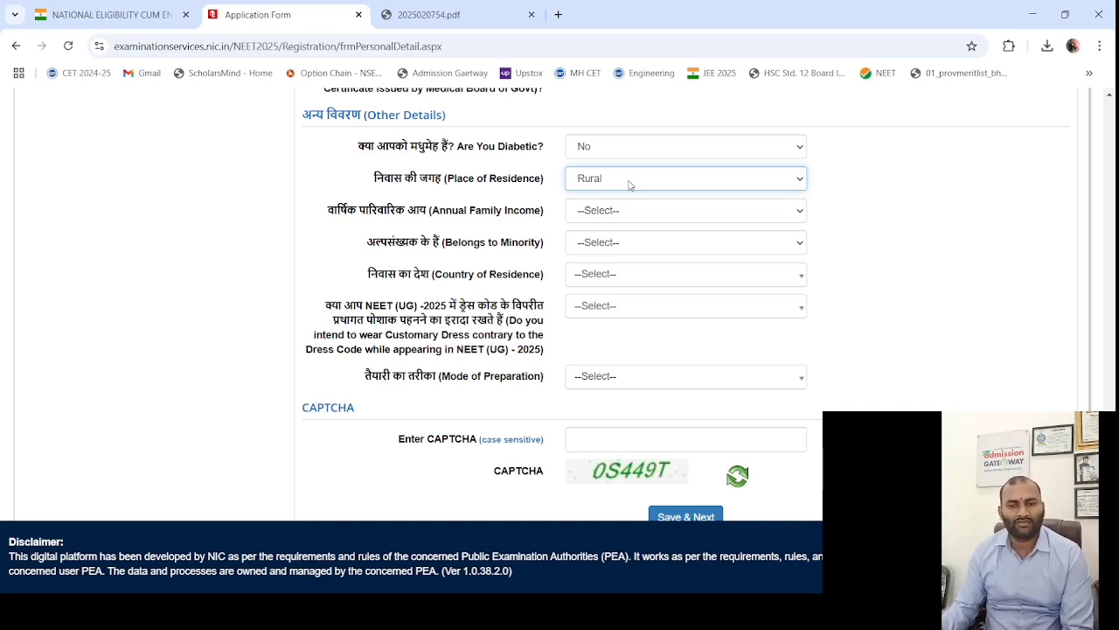
{"action": "key", "text": "Down"}
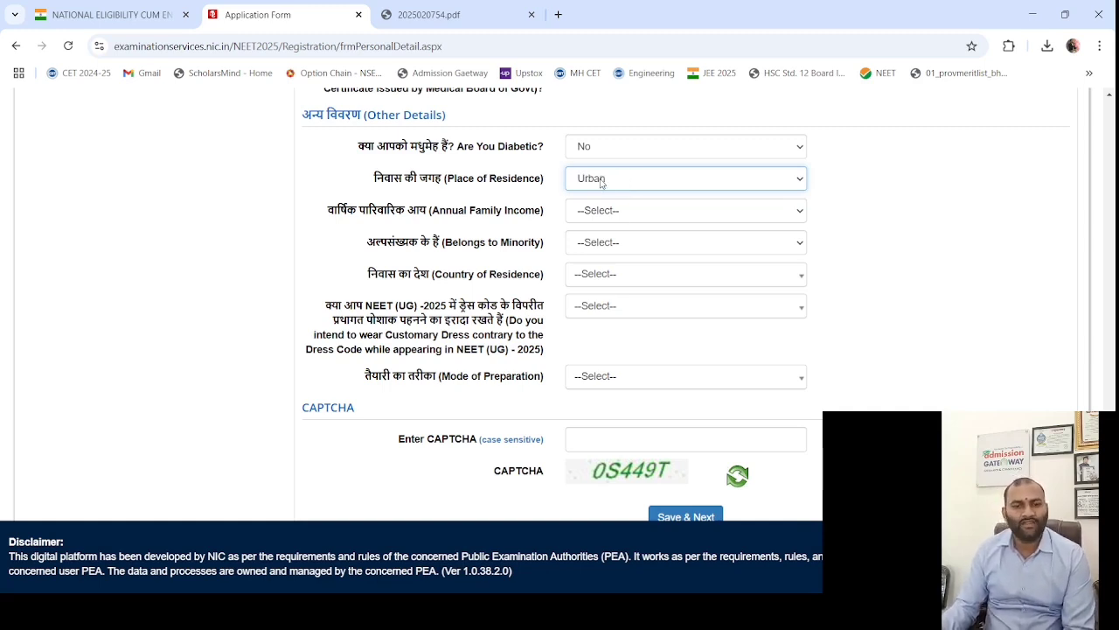
{"action": "key", "text": "Up"}
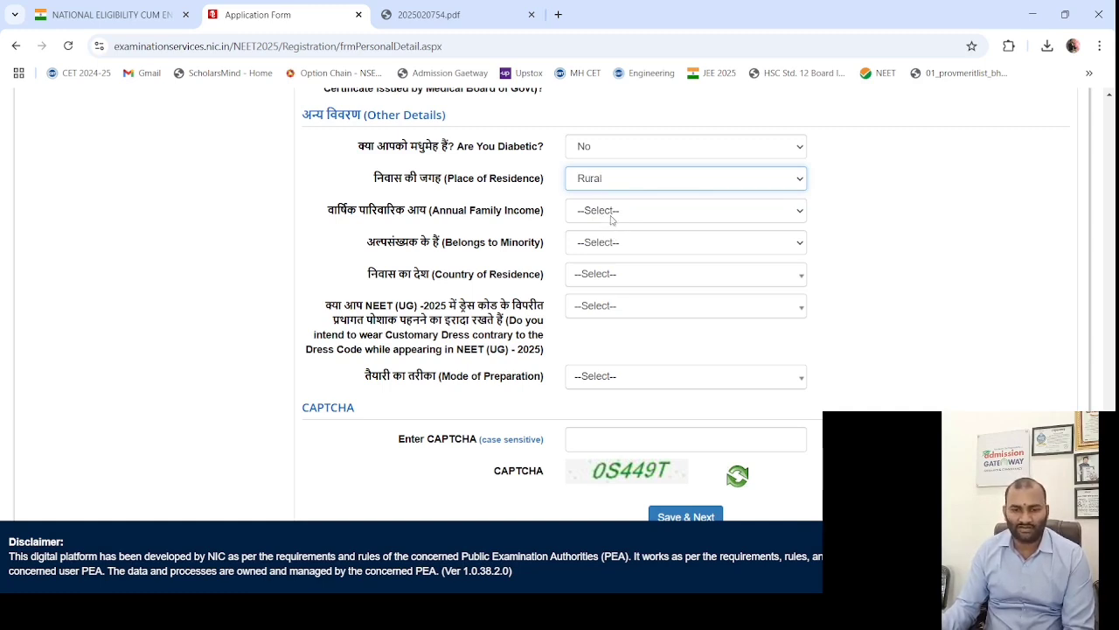
{"action": "key", "text": "Tab"}
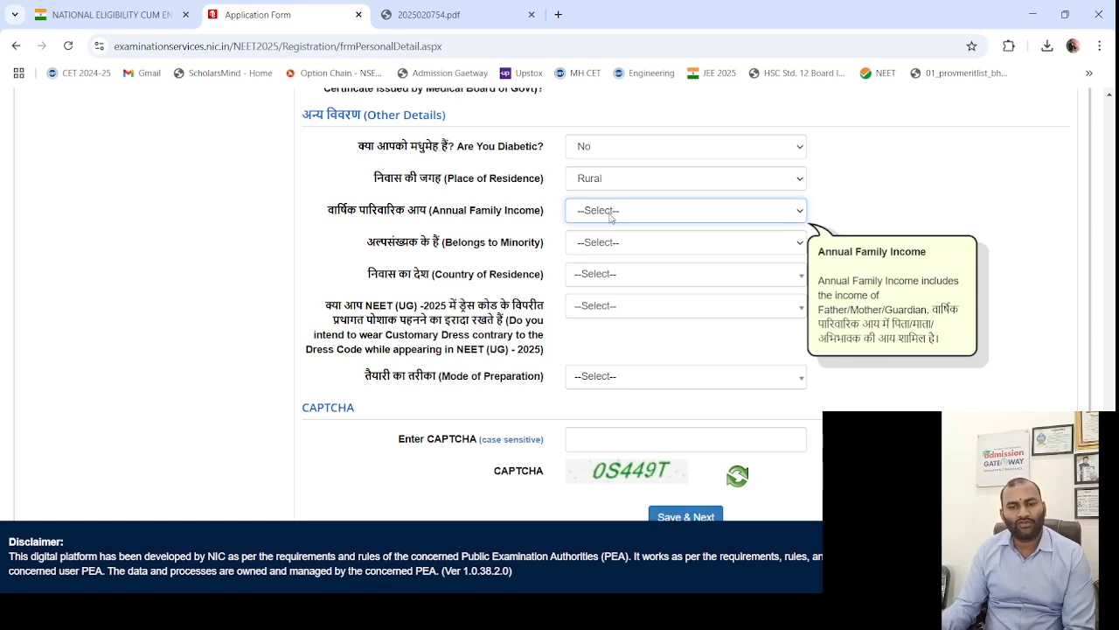
- Set Annual Family Income to RS. 200001 - 300000 and Belongs to Minority to No
{"action": "left_click", "coordinate": [641, 291]}
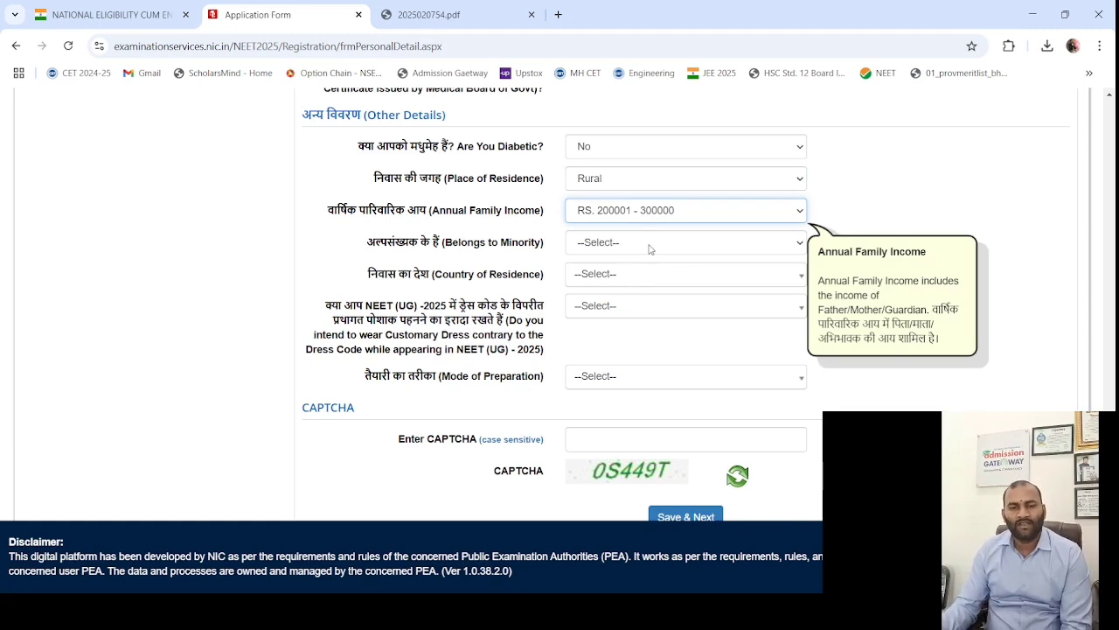
{"action": "left_click", "coordinate": [650, 249]}
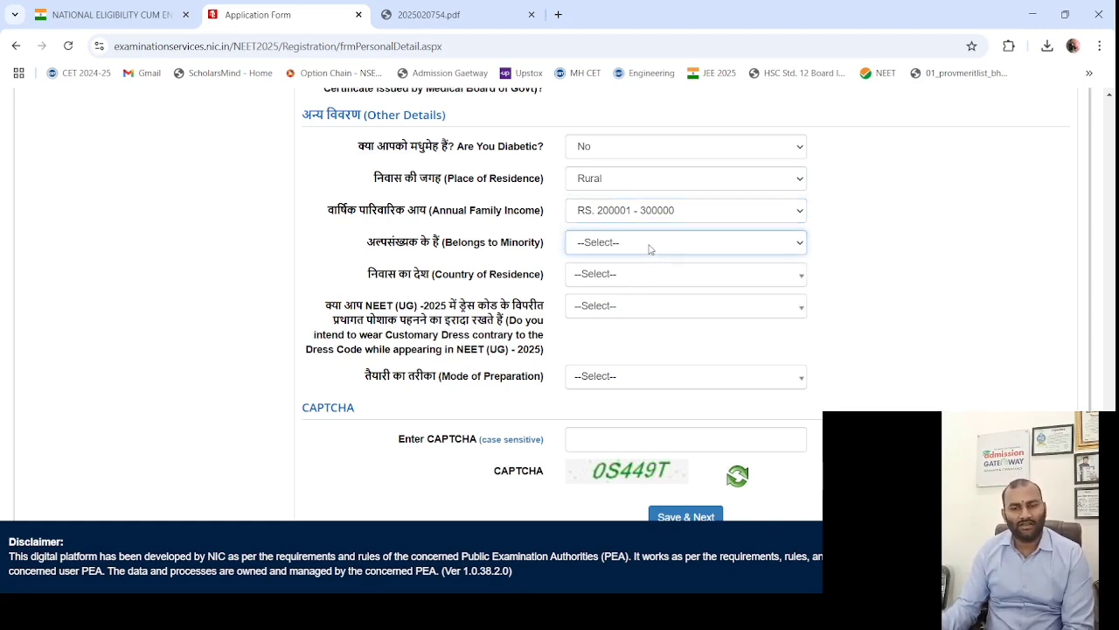
{"action": "left_click", "coordinate": [631, 298]}
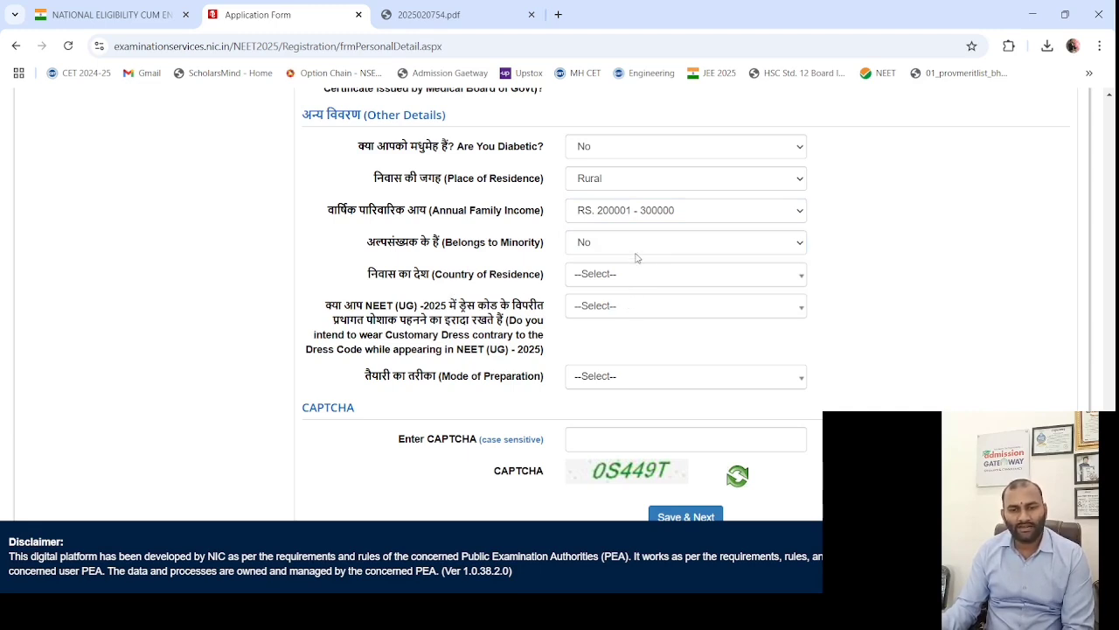
{"action": "left_click", "coordinate": [611, 265]}
{"action": "left_click", "coordinate": [611, 246]}
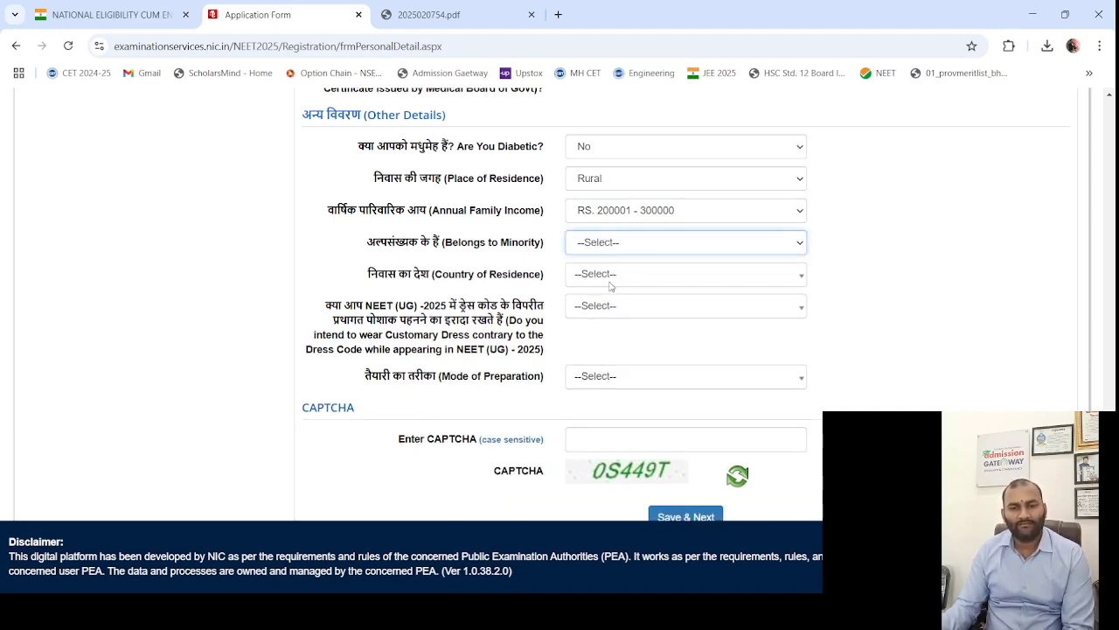
{"action": "left_click", "coordinate": [607, 287]}
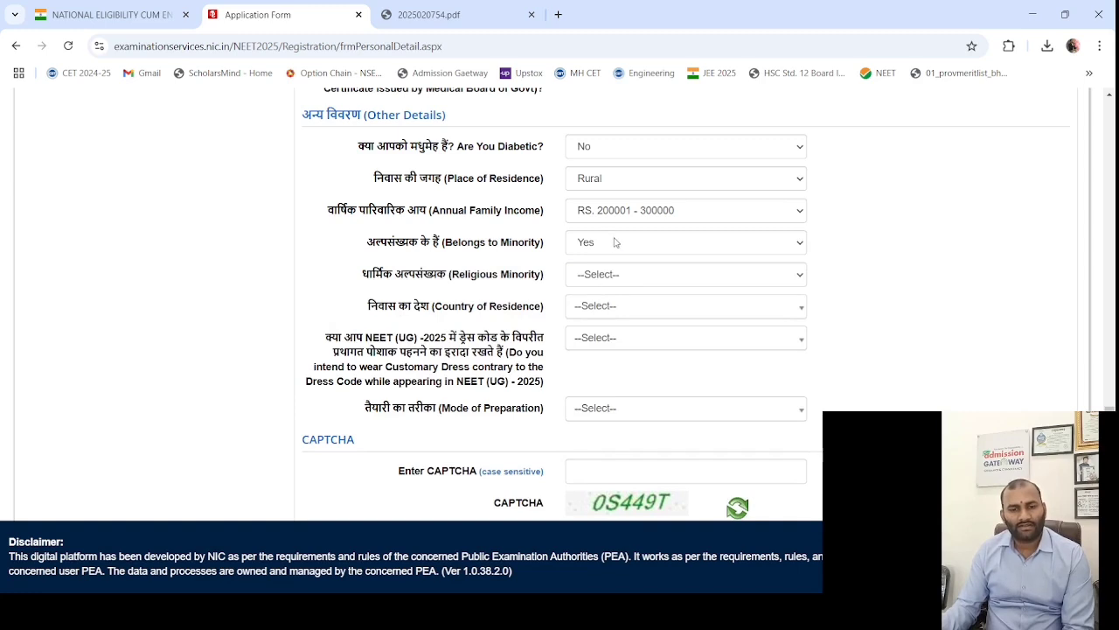
{"action": "left_click", "coordinate": [614, 239]}
{"action": "left_click", "coordinate": [619, 302]}
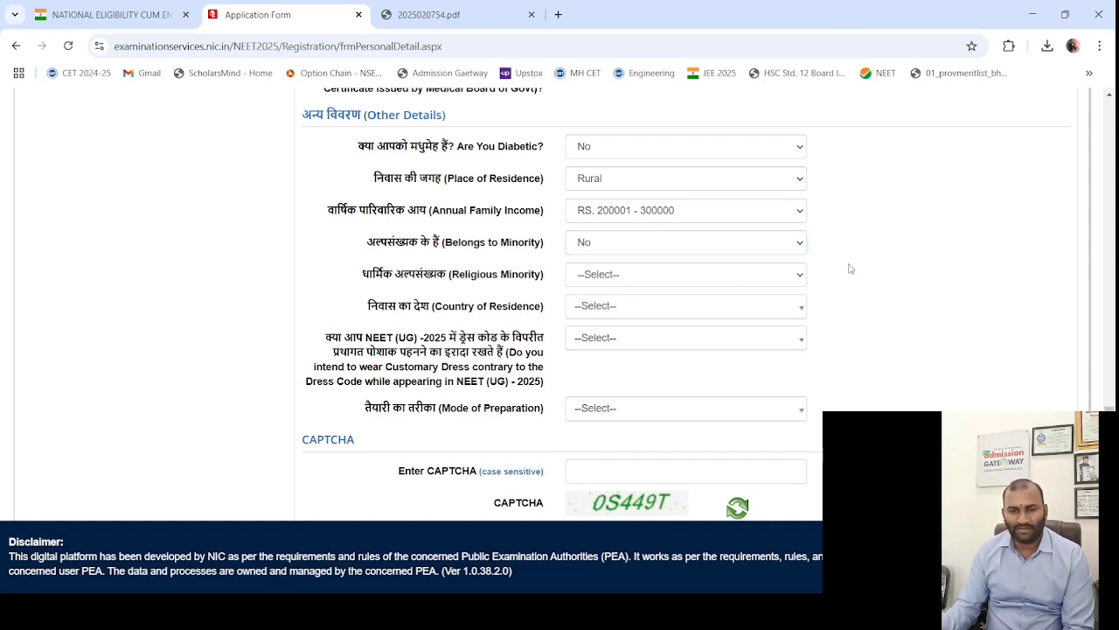
{"action": "left_click", "coordinate": [614, 276]}
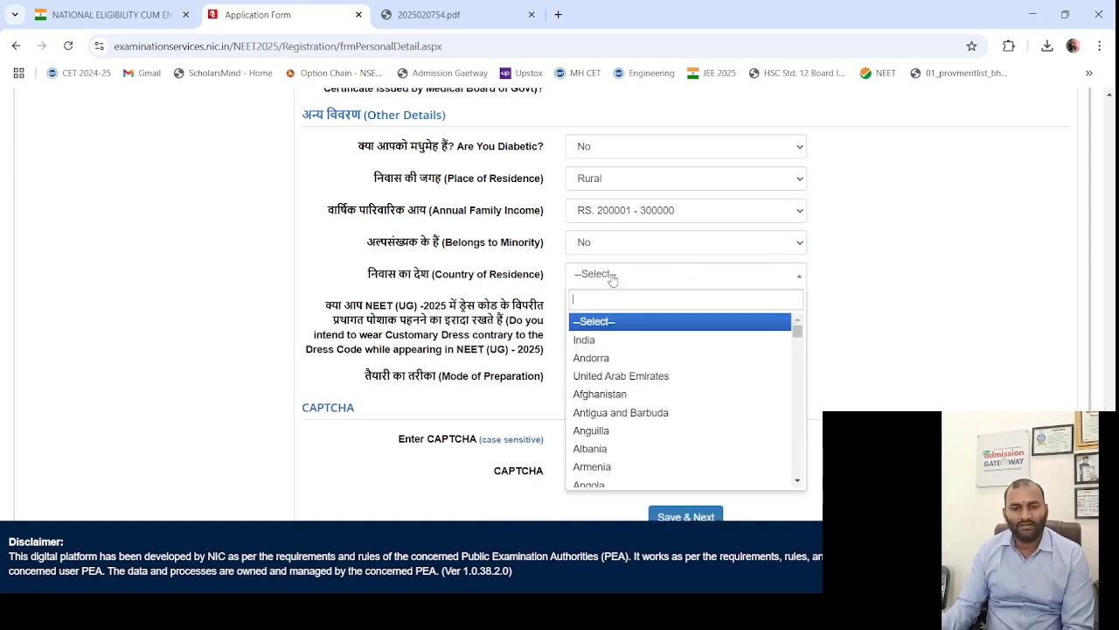
- Set Country of Residence to India and answer Yes to the customary dress question
{"action": "left_click", "coordinate": [620, 339]}
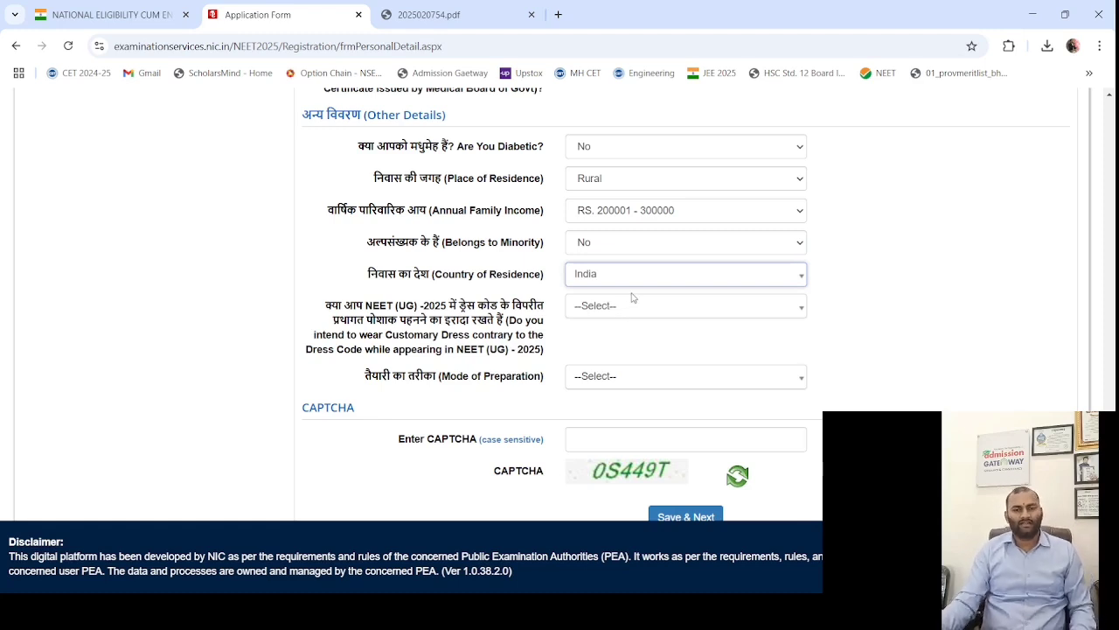
{"action": "left_click", "coordinate": [601, 310]}
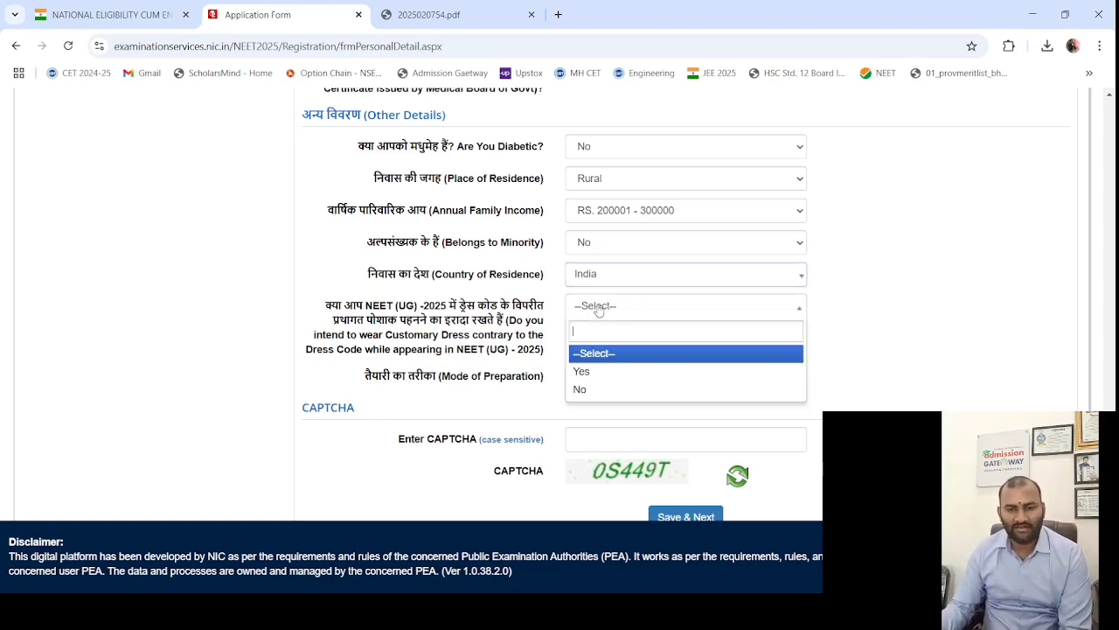
{"action": "left_click", "coordinate": [603, 389]}
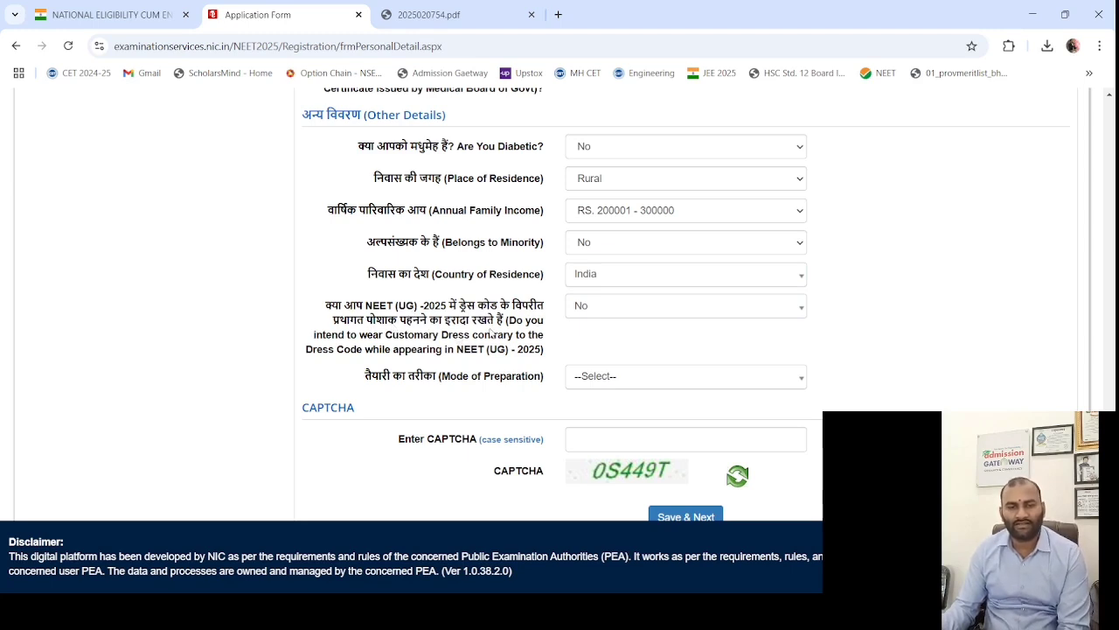
{"action": "left_click", "coordinate": [599, 311]}
{"action": "left_click", "coordinate": [607, 370]}
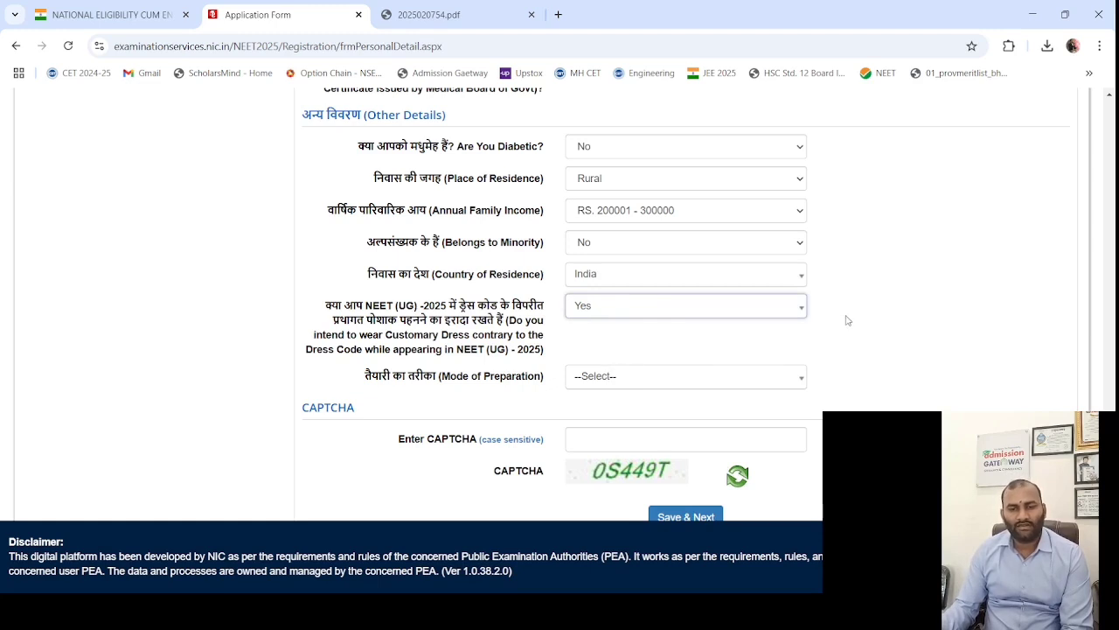
{"action": "scroll", "coordinate": [618, 326], "scroll_direction": "down", "scroll_amount": 1}
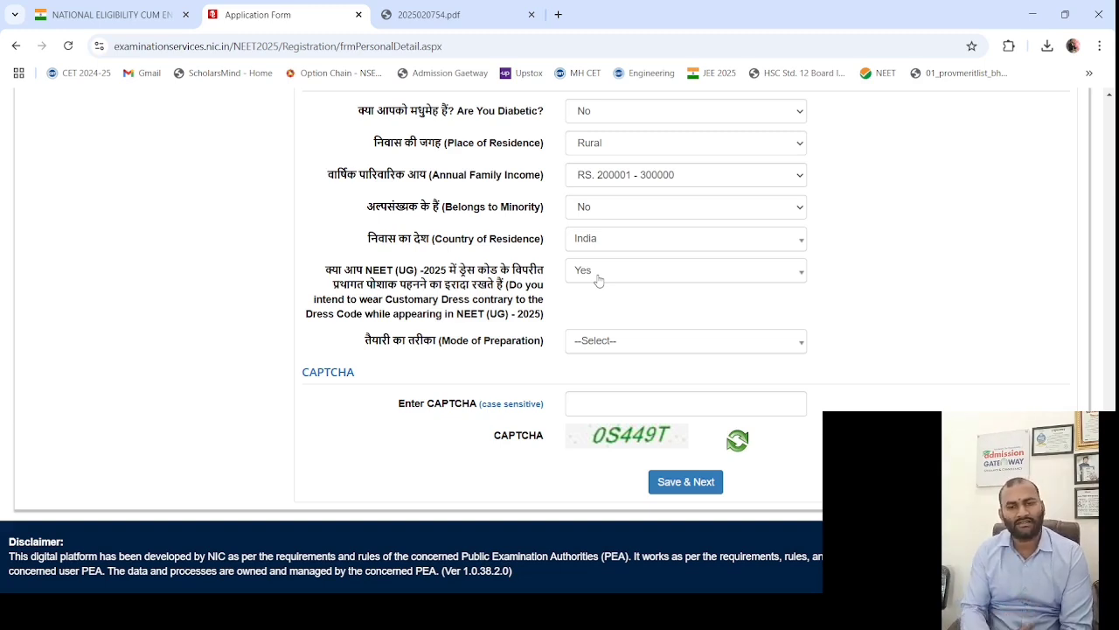
- Set Mode of Preparation to Self Study, enter the CAPTCHA, and save and confirm the personal details
{"action": "left_click", "coordinate": [620, 352]}
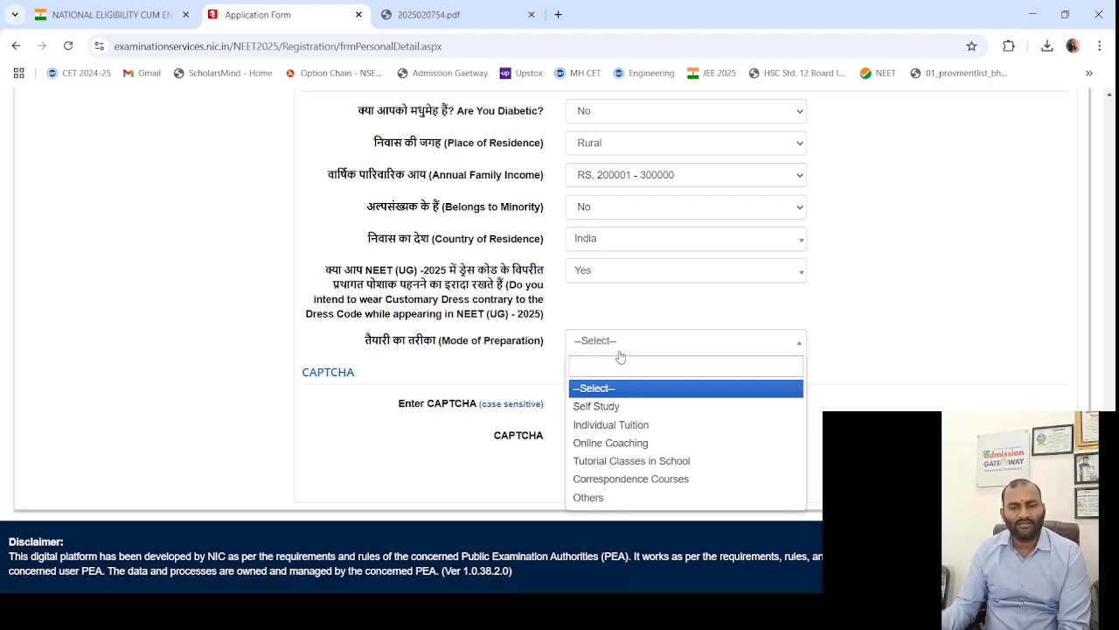
{"action": "left_click", "coordinate": [626, 405]}
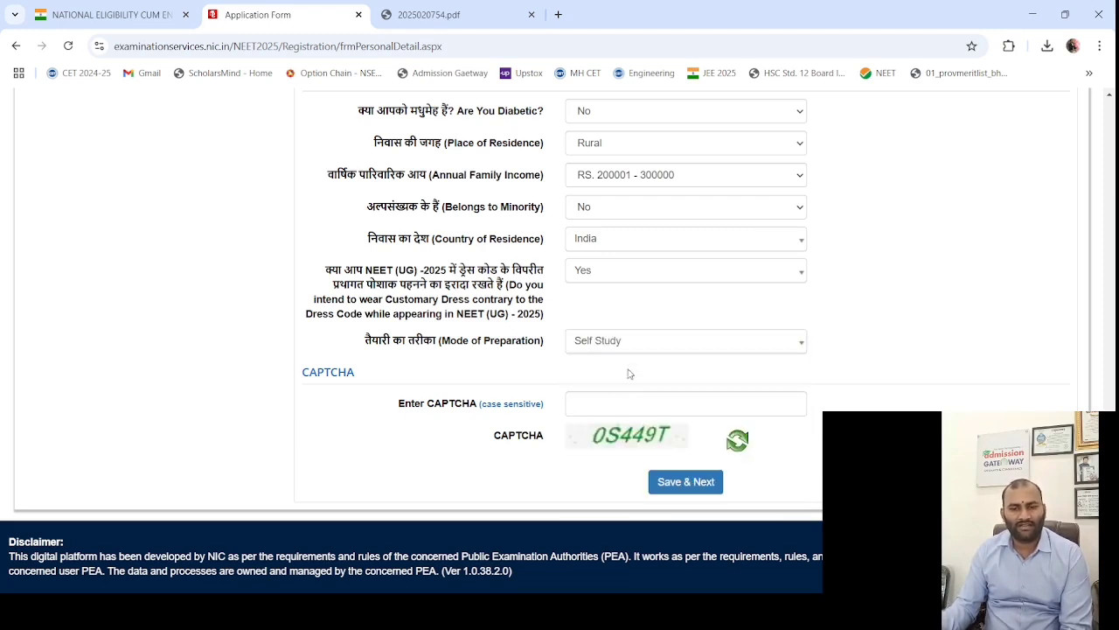
{"action": "left_click", "coordinate": [587, 410]}
{"action": "type", "text": "0SS"}
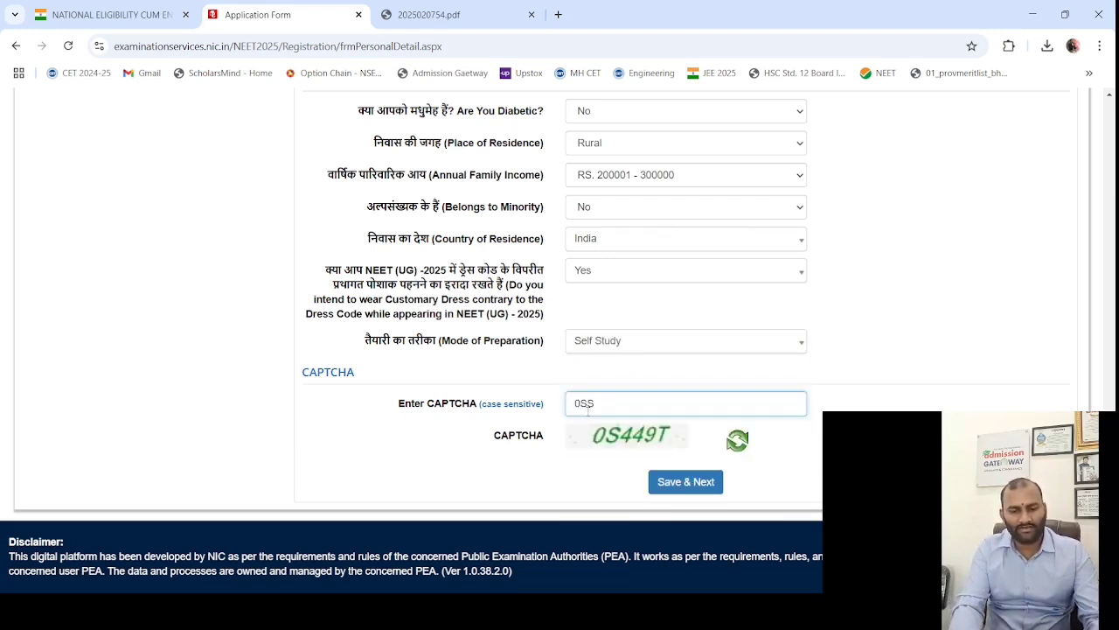
{"action": "key", "text": "BackSpace"}
{"action": "type", "text": "$"}
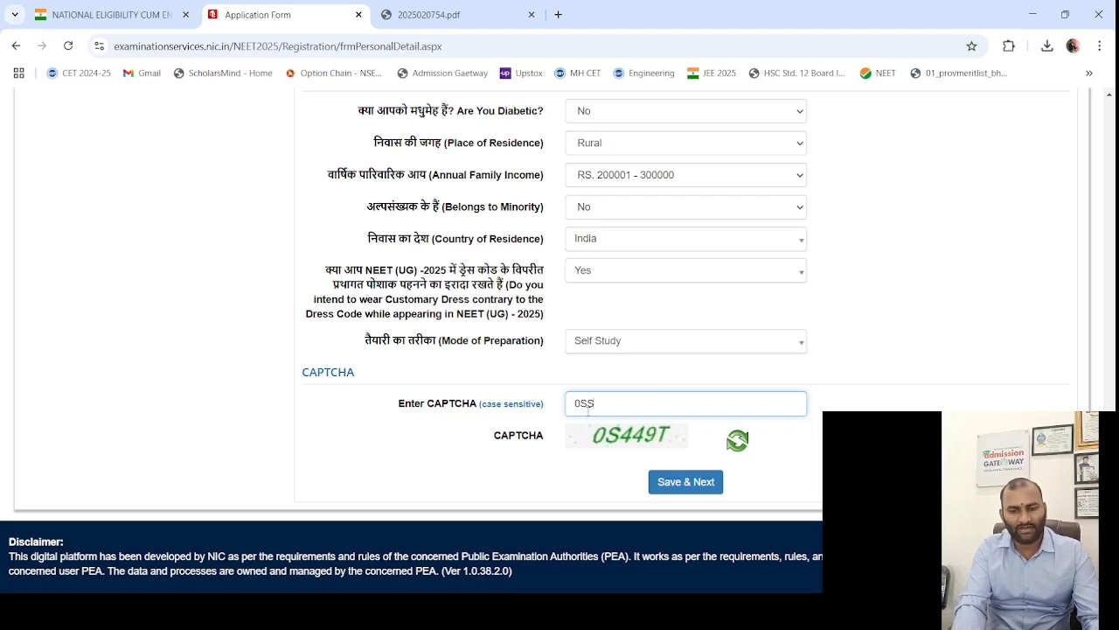
{"action": "key", "text": "BackSpace"}
{"action": "type", "text": "449T"}
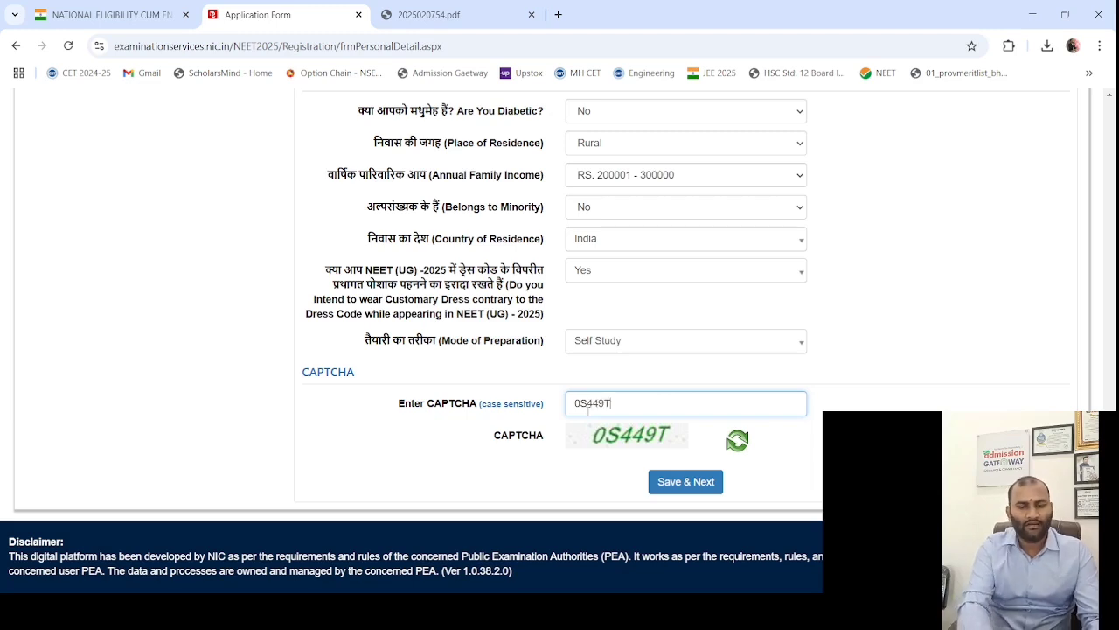
{"action": "left_click", "coordinate": [677, 479]}
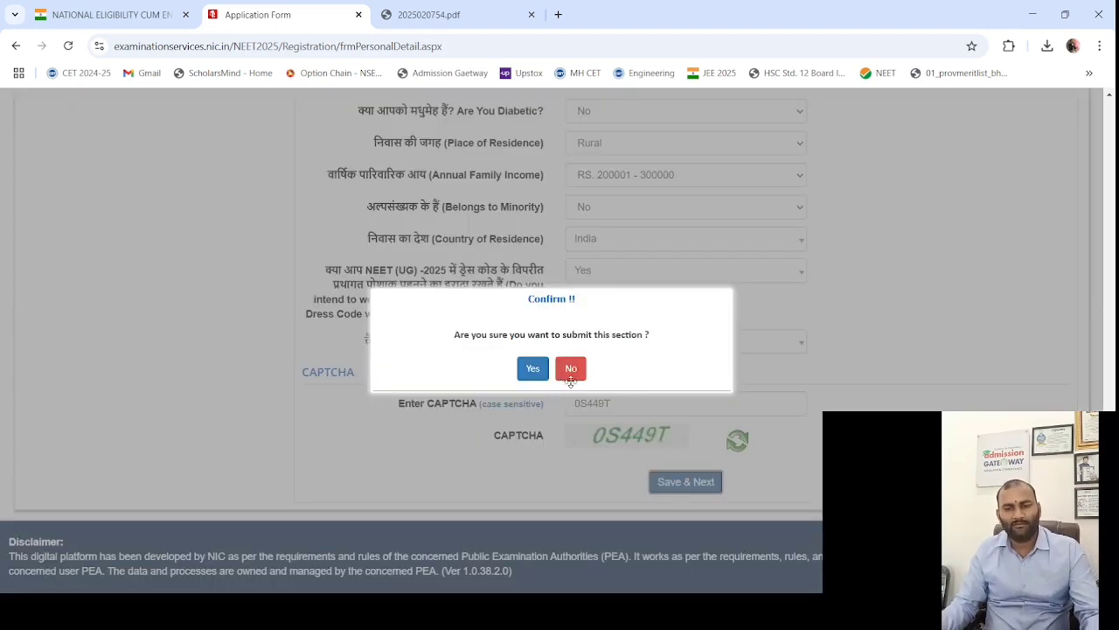
{"action": "left_click", "coordinate": [531, 367]}
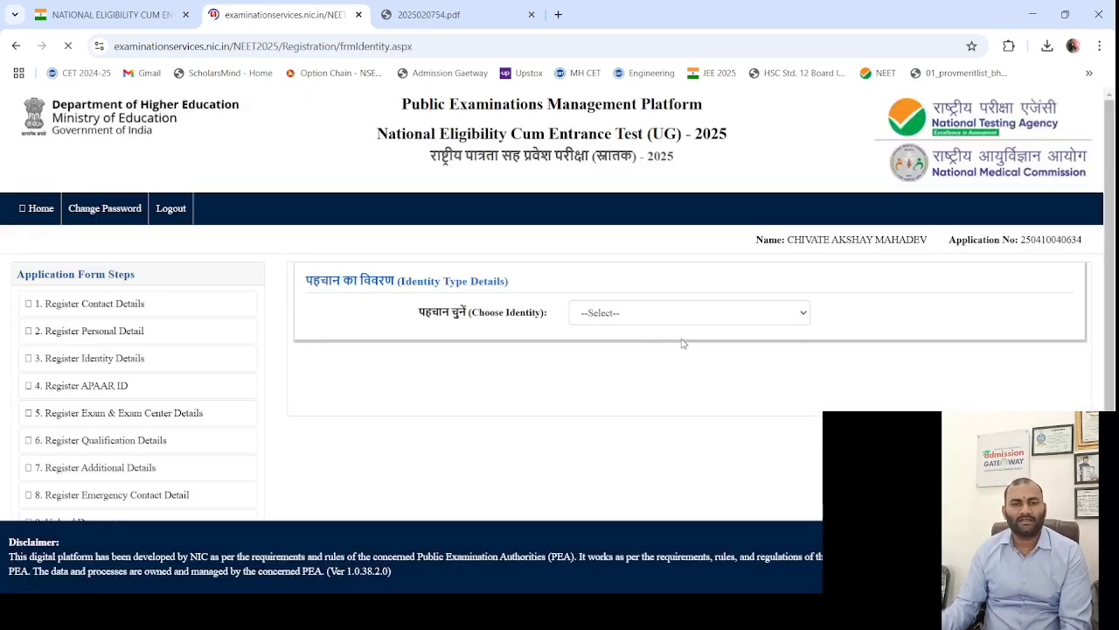
- Pick Aadhaar in the Choose Identity dropdown on Identity Type Details
{"action": "left_click", "coordinate": [655, 317]}
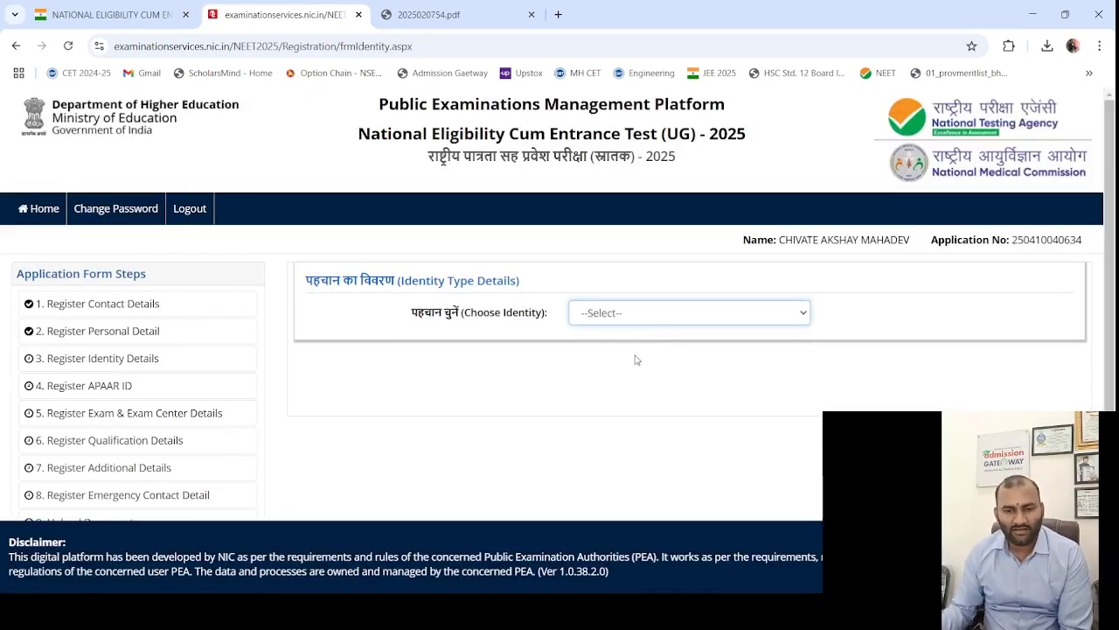
{"action": "left_click", "coordinate": [637, 358]}
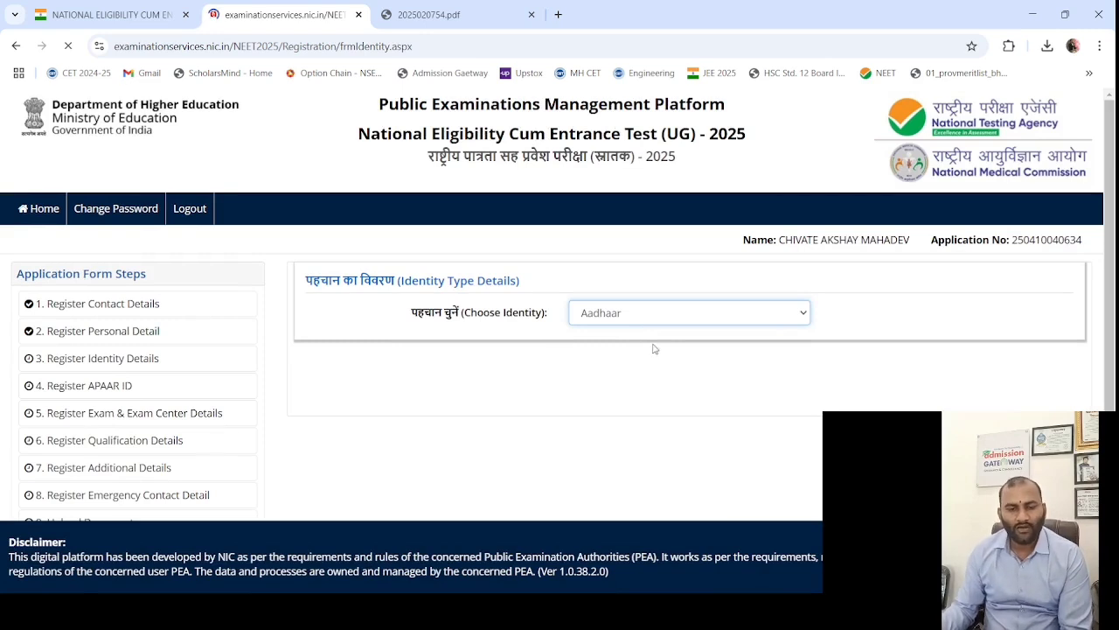
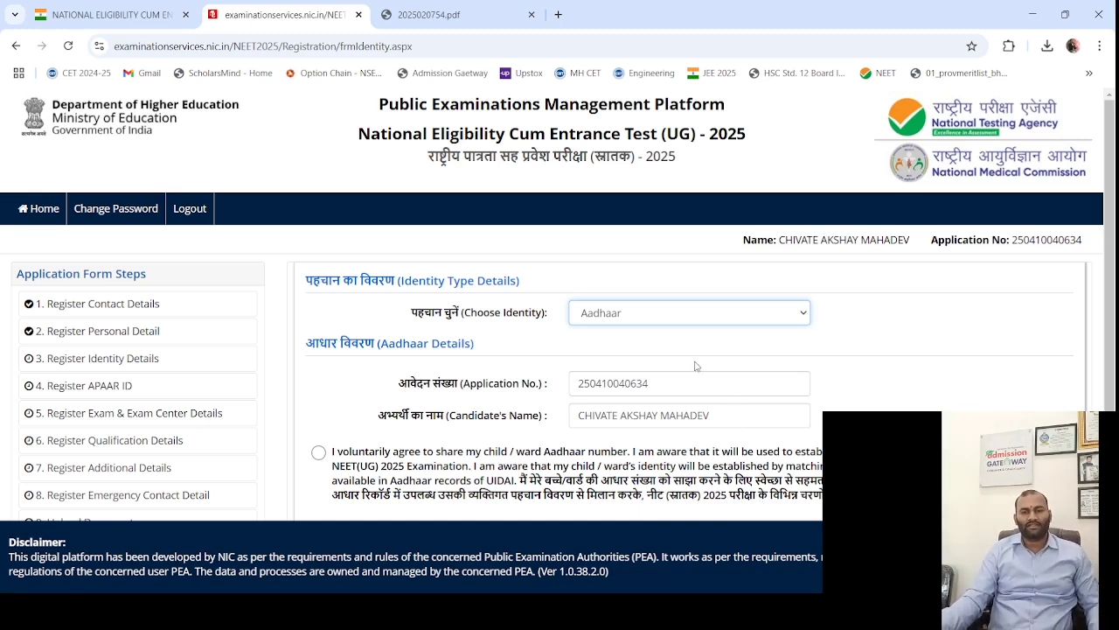
- Give Aadhaar consent and enter the Aadhaar number in both number and confirm fields
{"action": "scroll", "coordinate": [599, 365], "scroll_direction": "down", "scroll_amount": 3}
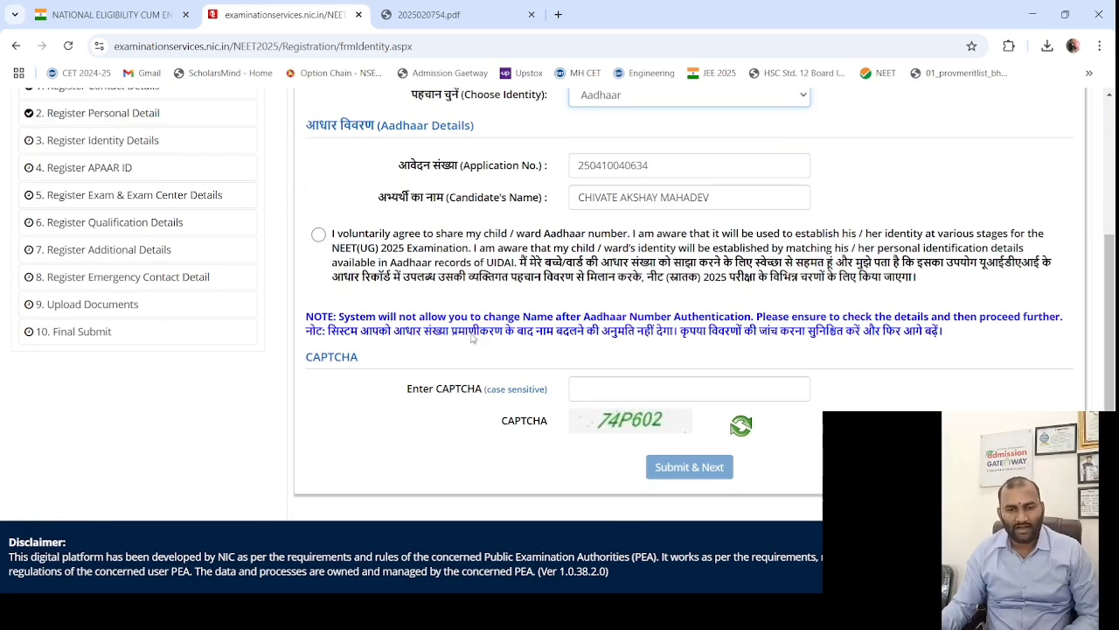
{"action": "left_click", "coordinate": [318, 234]}
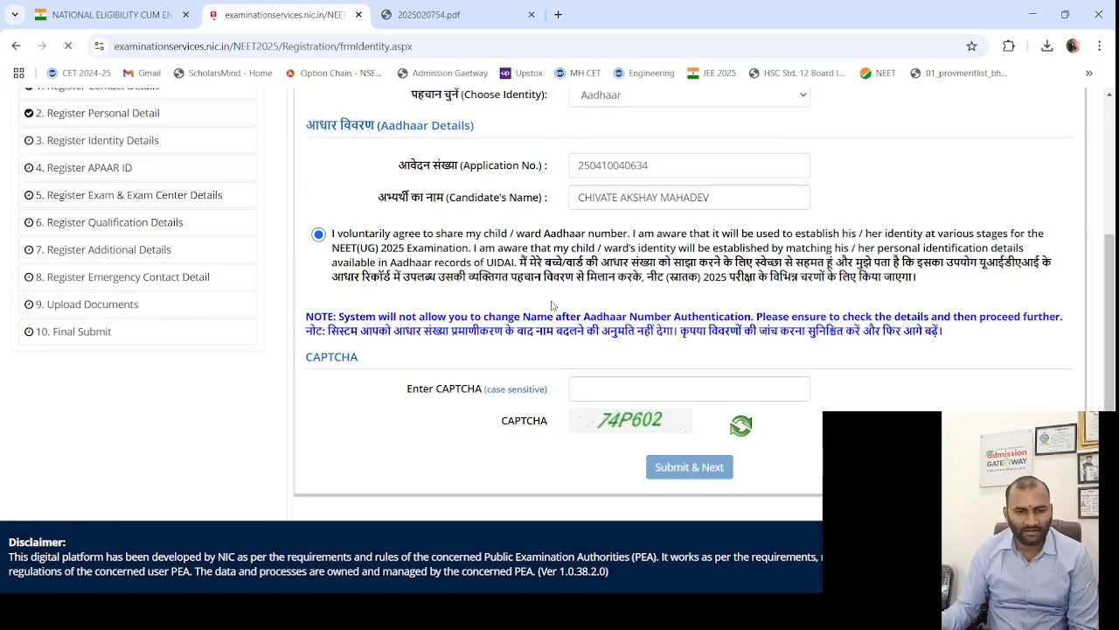
{"action": "scroll", "coordinate": [564, 350], "scroll_direction": "down", "scroll_amount": 2}
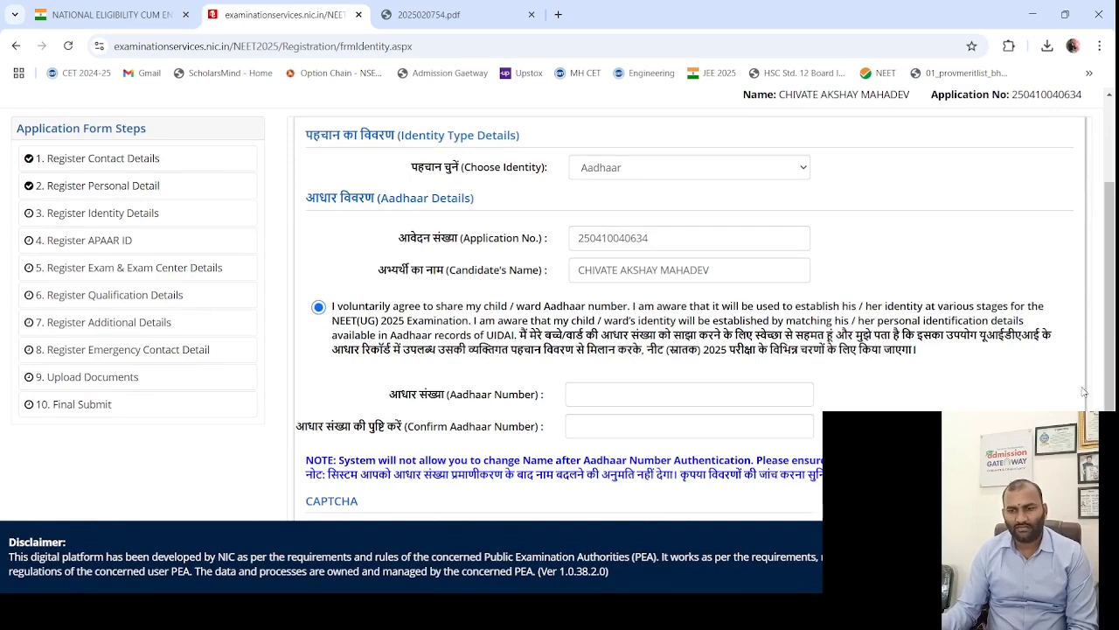
{"action": "left_click", "coordinate": [753, 352]}
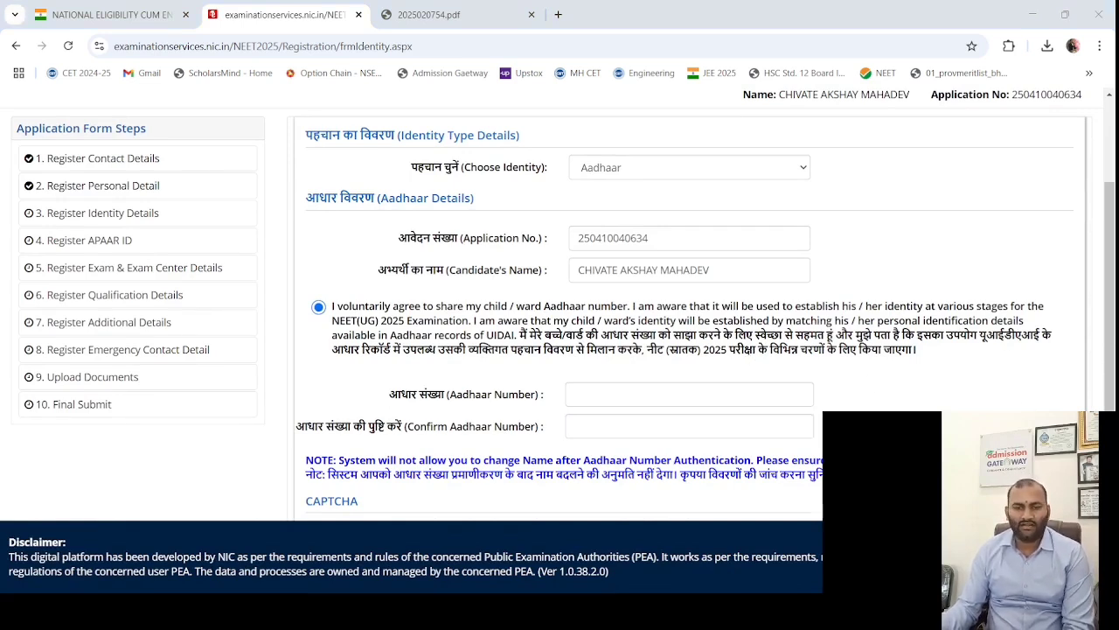
{"action": "left_click", "coordinate": [648, 394]}
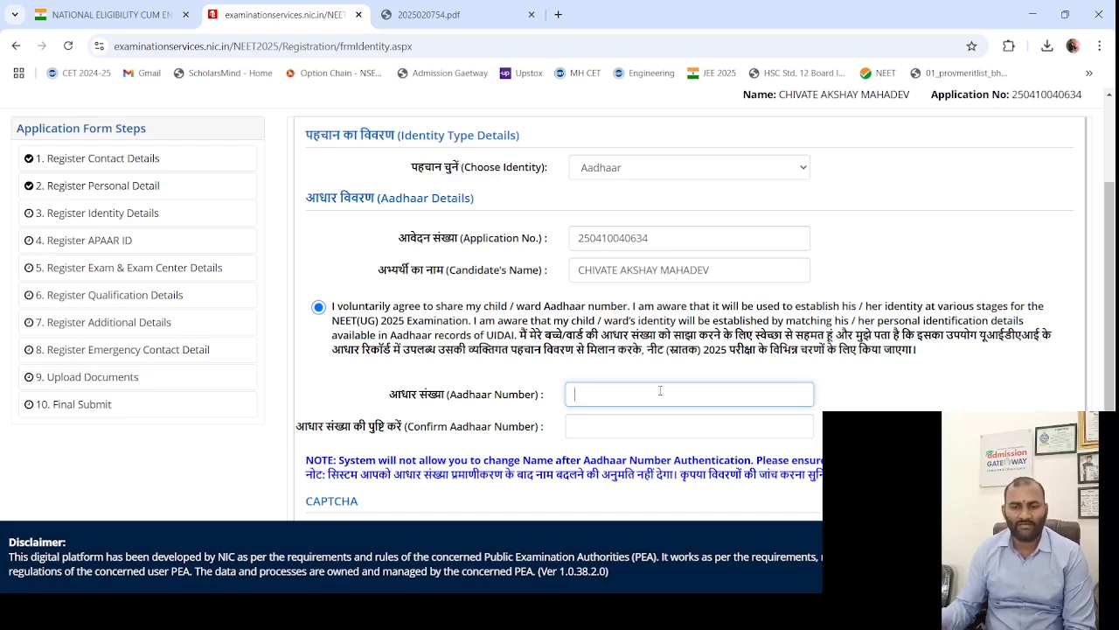
{"action": "type", "text": "1234567"}
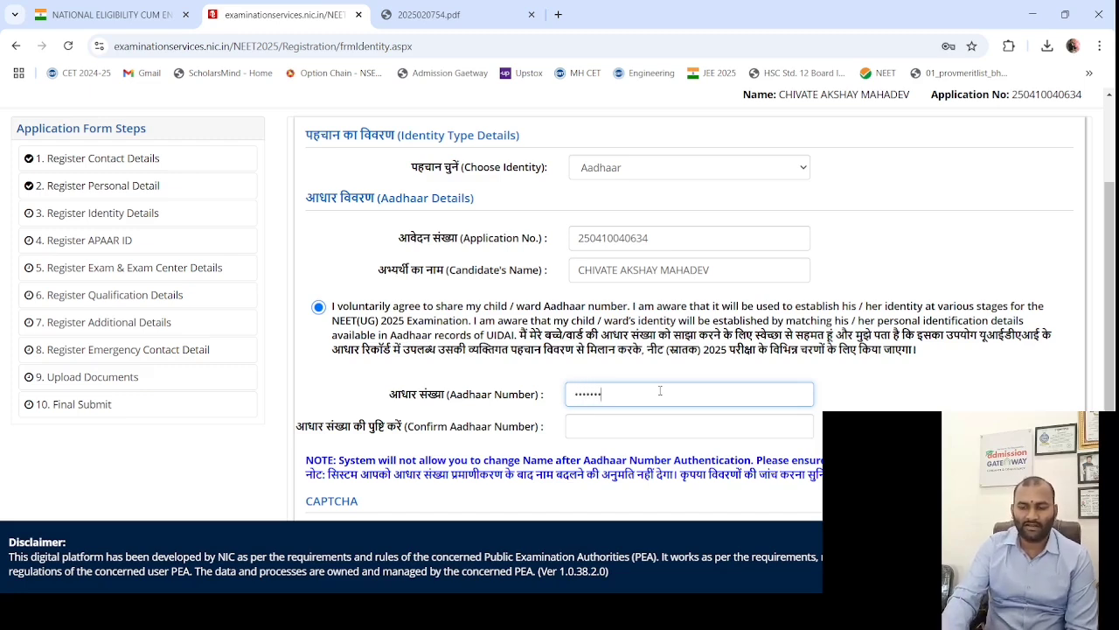
{"action": "type", "text": "89012"}
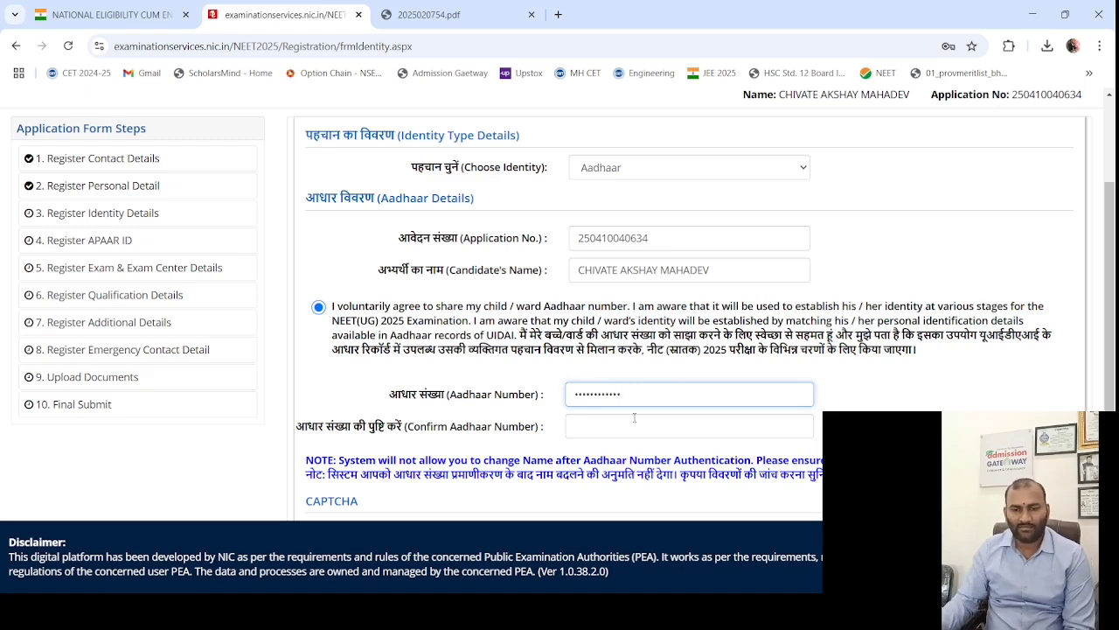
{"action": "left_click", "coordinate": [623, 425]}
{"action": "type", "text": "1234"}
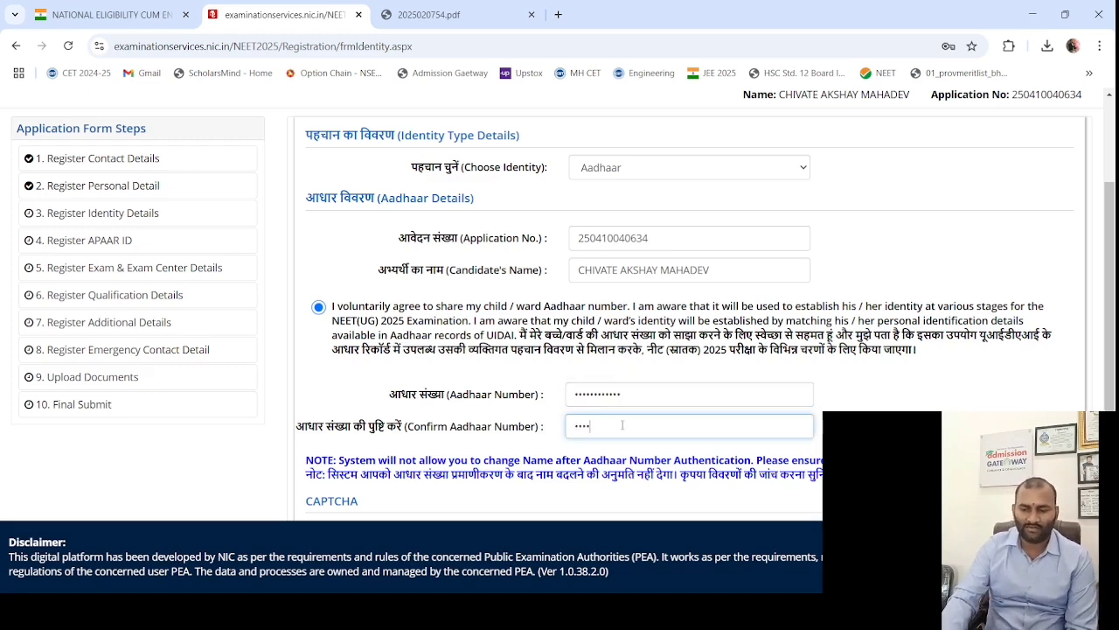
{"action": "key", "text": "BackSpace"}
{"action": "key", "text": "BackSpace"}
{"action": "key", "text": "BackSpace"}
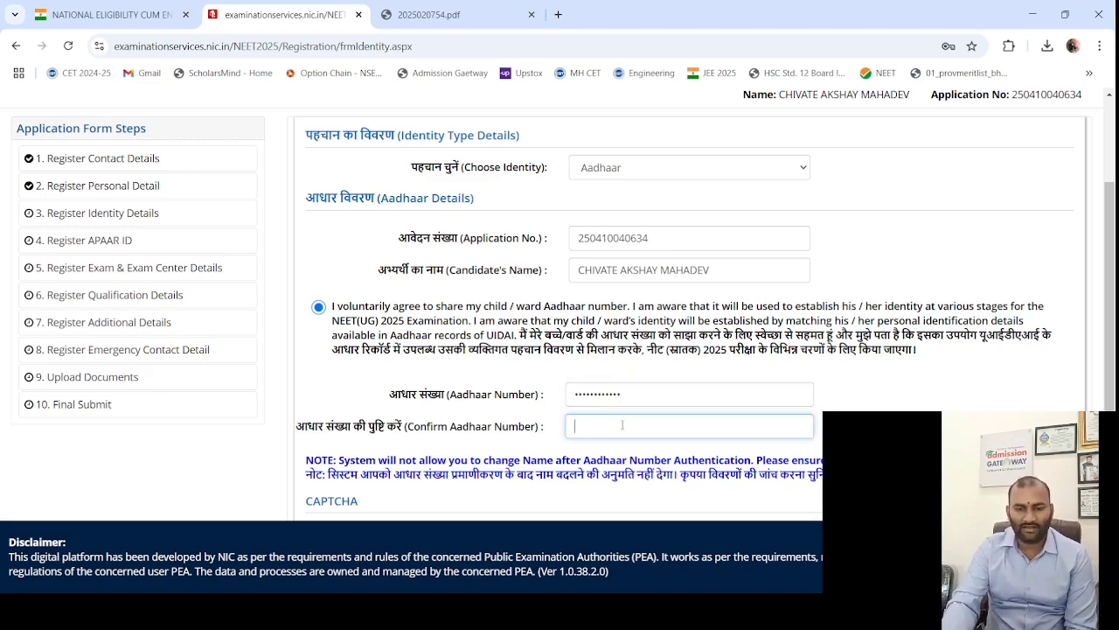
{"action": "type", "text": "123456"}
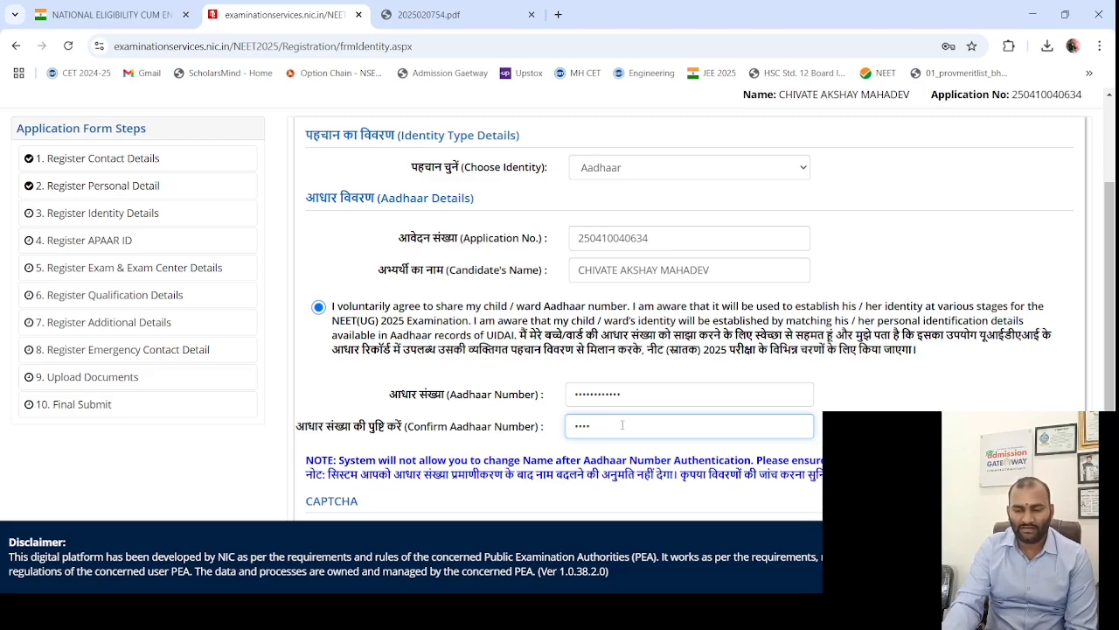
{"action": "type", "text": "789012"}
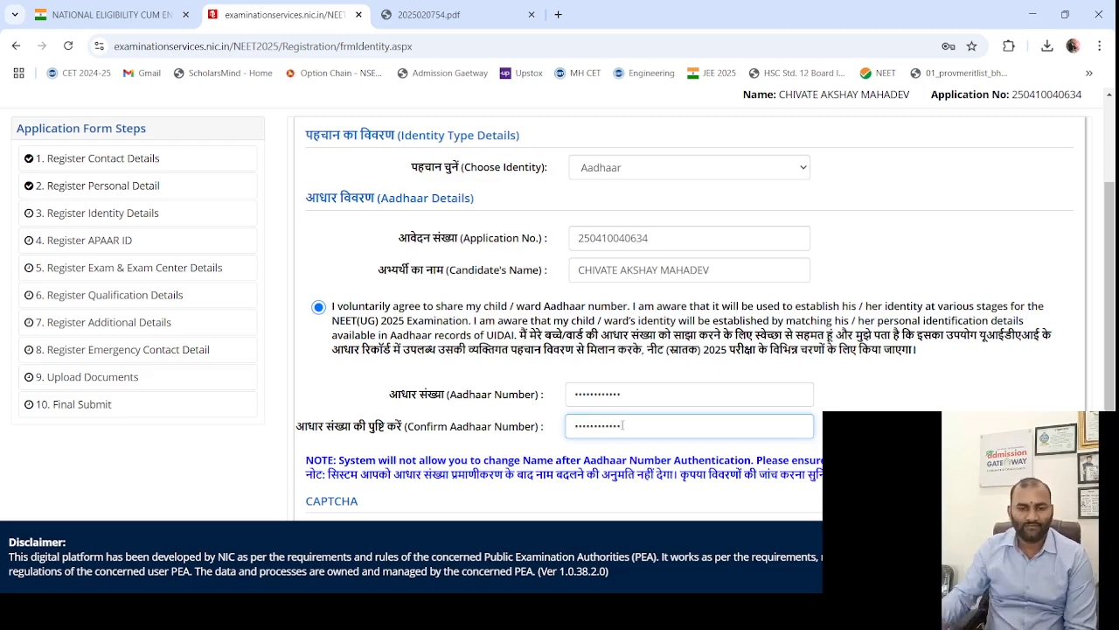
- Fill in the displayed CAPTCHA and submit the identity details
{"action": "scroll", "coordinate": [622, 425], "scroll_direction": "down", "scroll_amount": 2}
{"action": "left_click", "coordinate": [646, 331]}
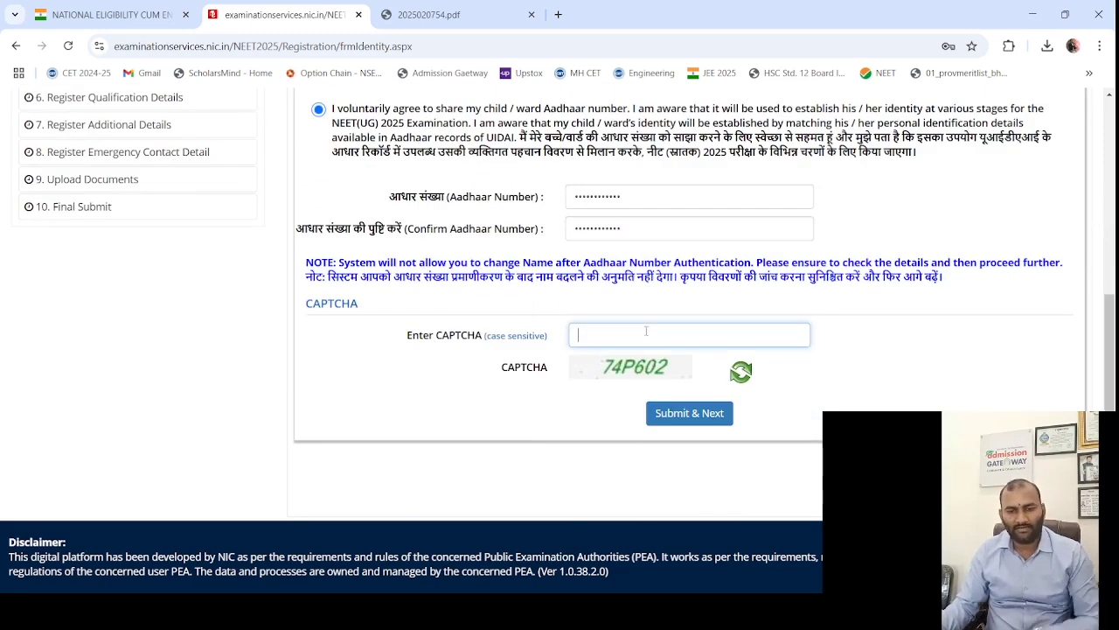
{"action": "type", "text": "74"}
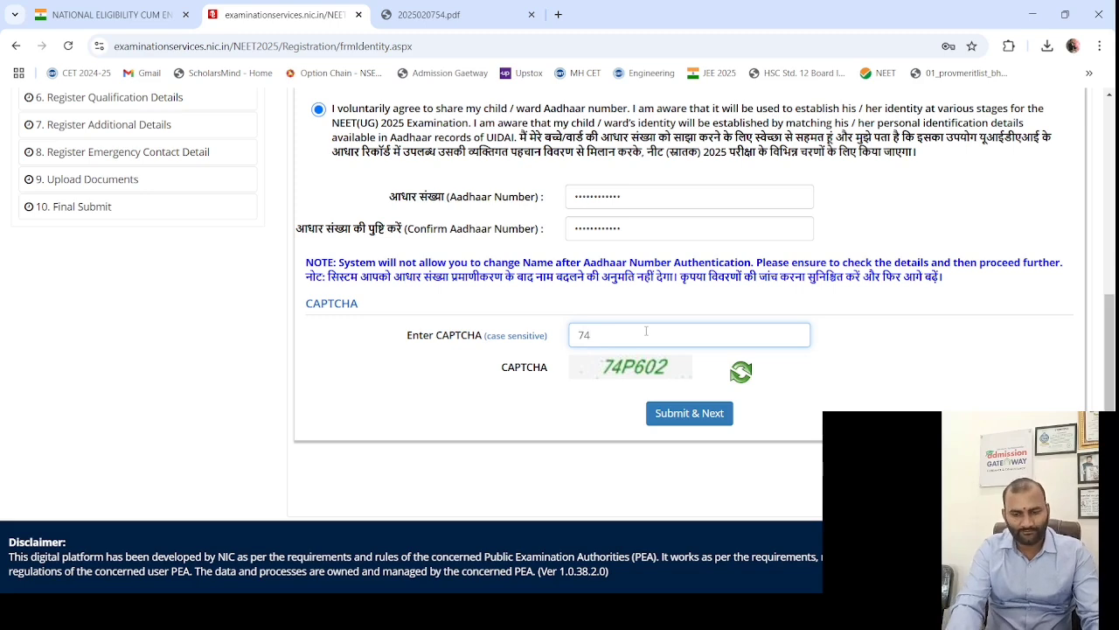
{"action": "type", "text": "P602"}
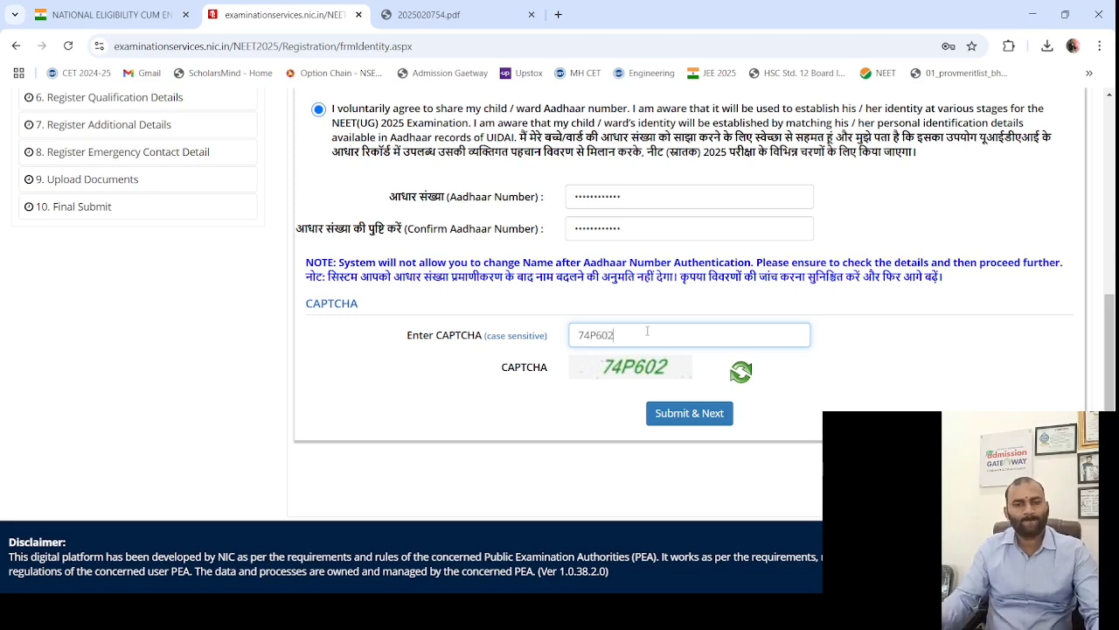
{"action": "left_click", "coordinate": [669, 411]}
- Confirm the submission, then read and close the Aadhaar name-mismatch message
{"action": "left_click", "coordinate": [620, 133]}
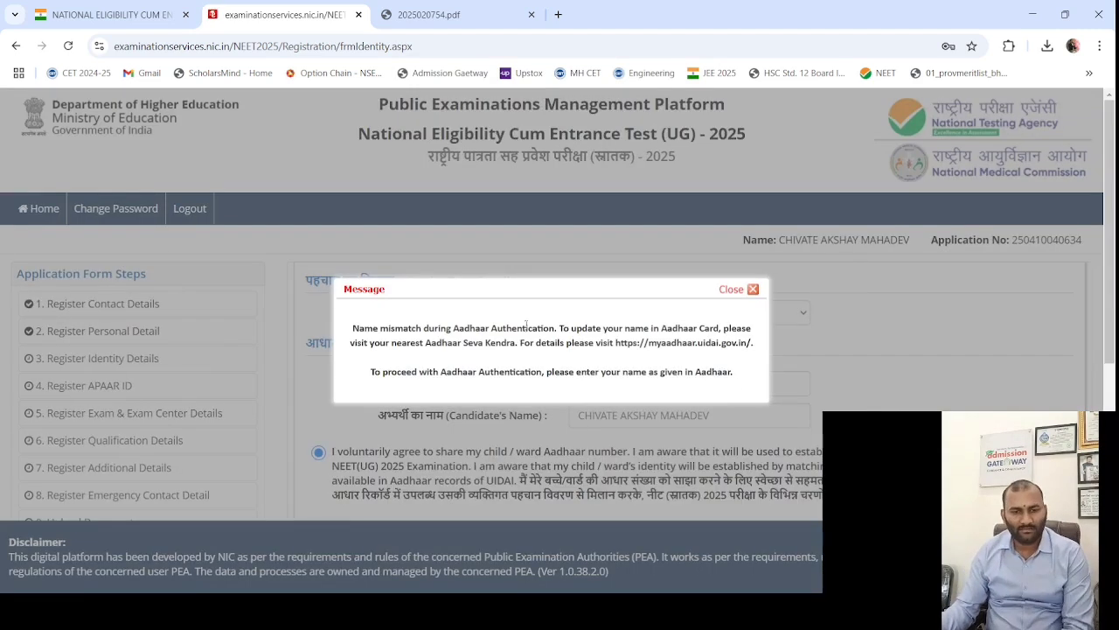
{"action": "scroll", "coordinate": [466, 334], "scroll_direction": "down", "scroll_amount": 1}
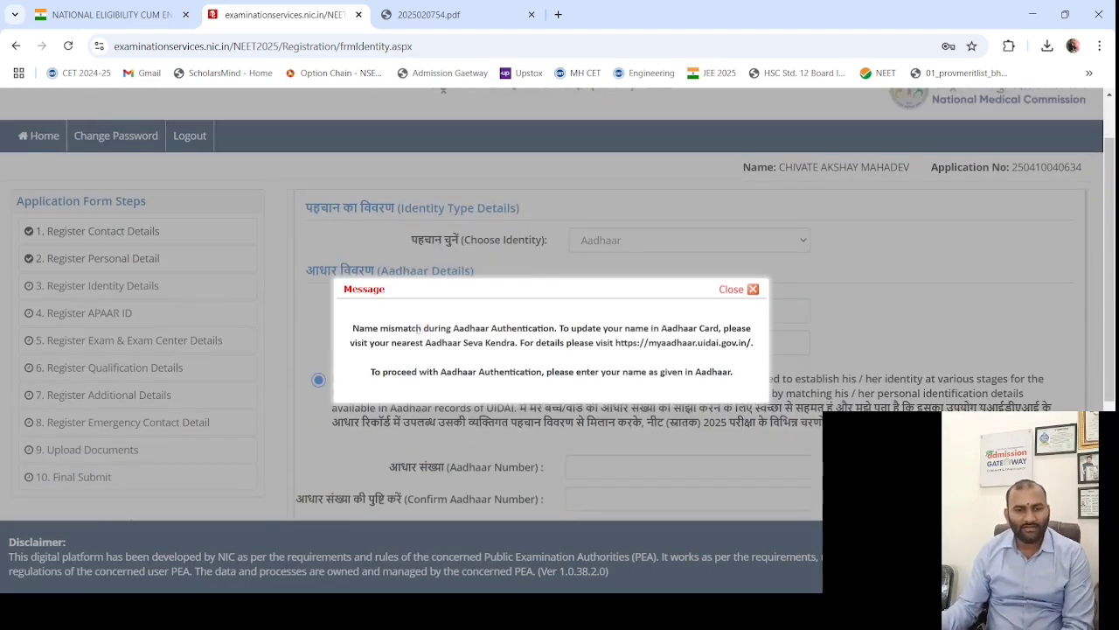
{"action": "double_click", "coordinate": [418, 328]}
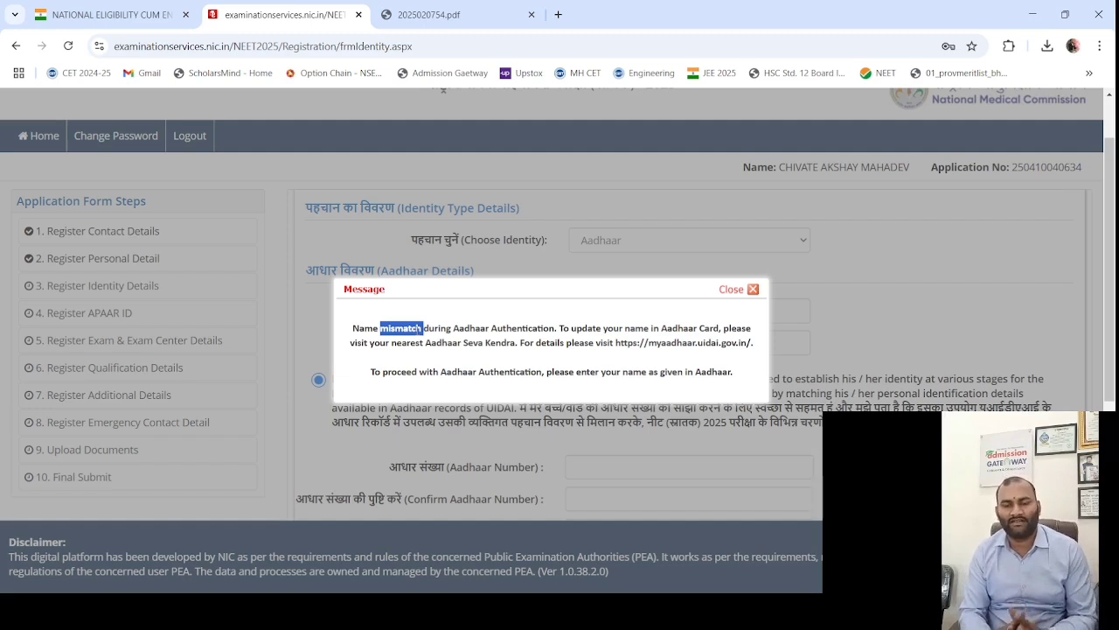
{"action": "left_click", "coordinate": [753, 289]}
{"action": "scroll", "coordinate": [881, 310], "scroll_direction": "down", "scroll_amount": 2}
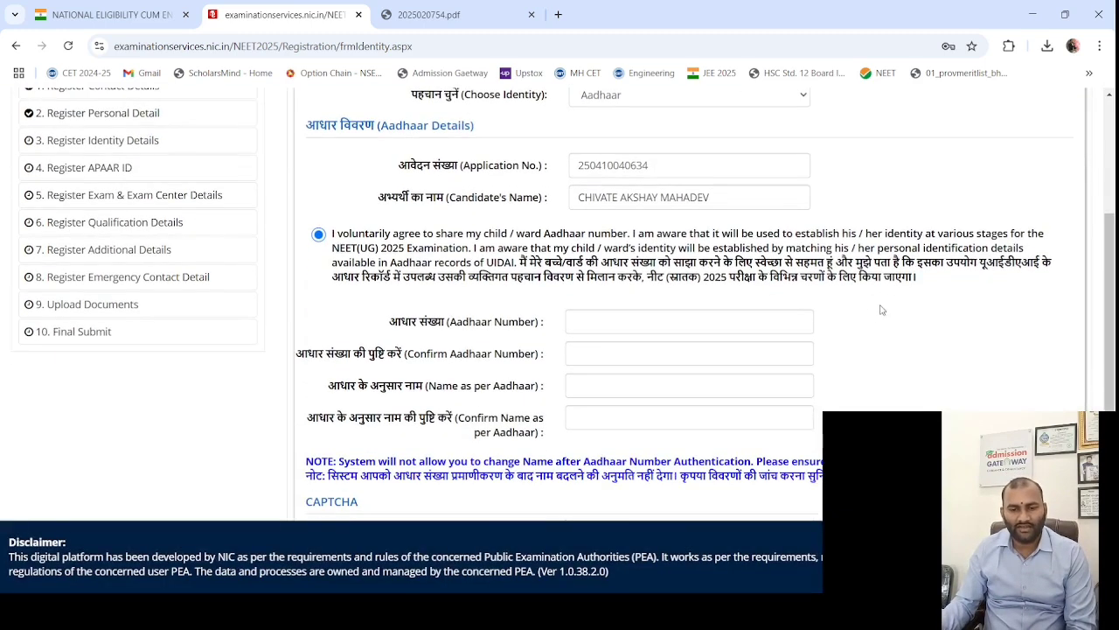
- Re-enter the Aadhaar number and its confirmation, fixing the mistyped confirmation digits
{"action": "left_click", "coordinate": [672, 322]}
{"action": "type", "text": "••••••••"}
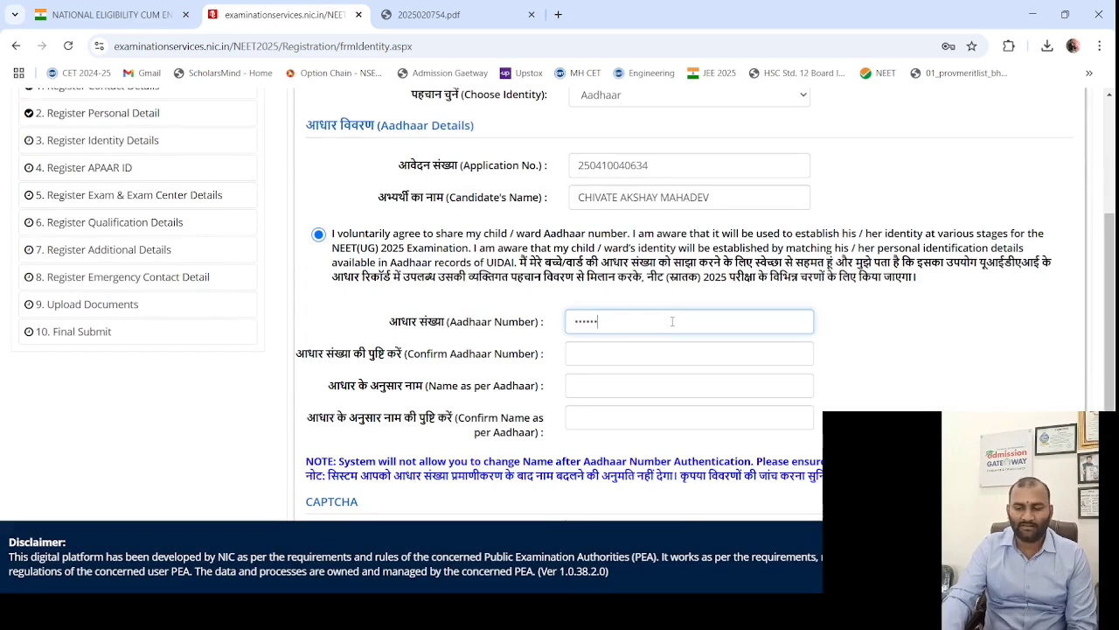
{"action": "type", "text": "••••"}
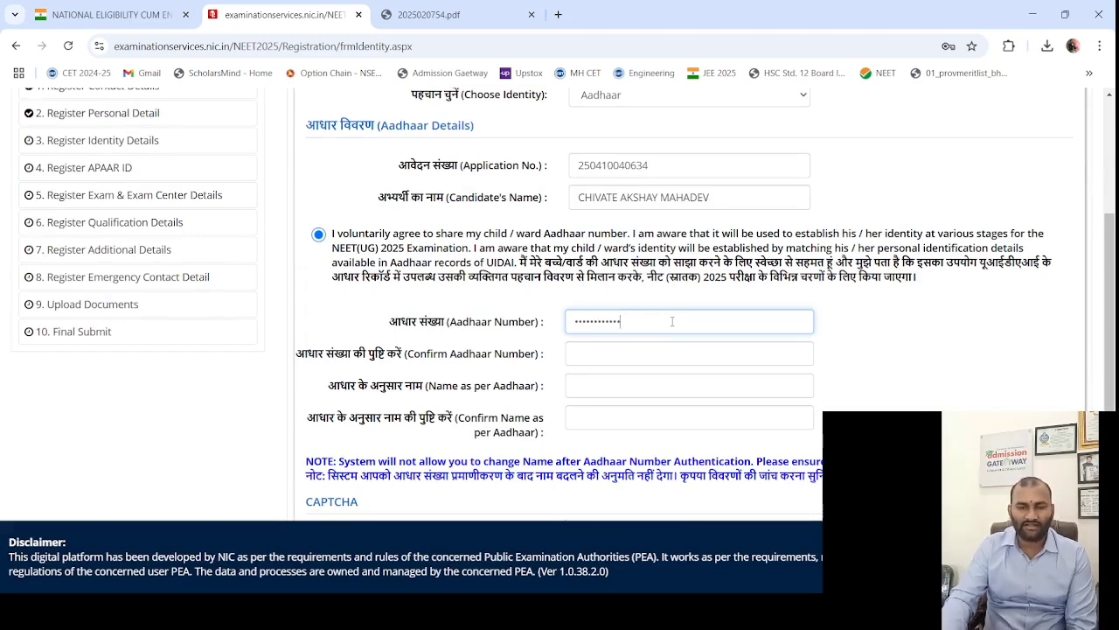
{"action": "left_click", "coordinate": [648, 354]}
{"action": "type", "text": "•••••"}
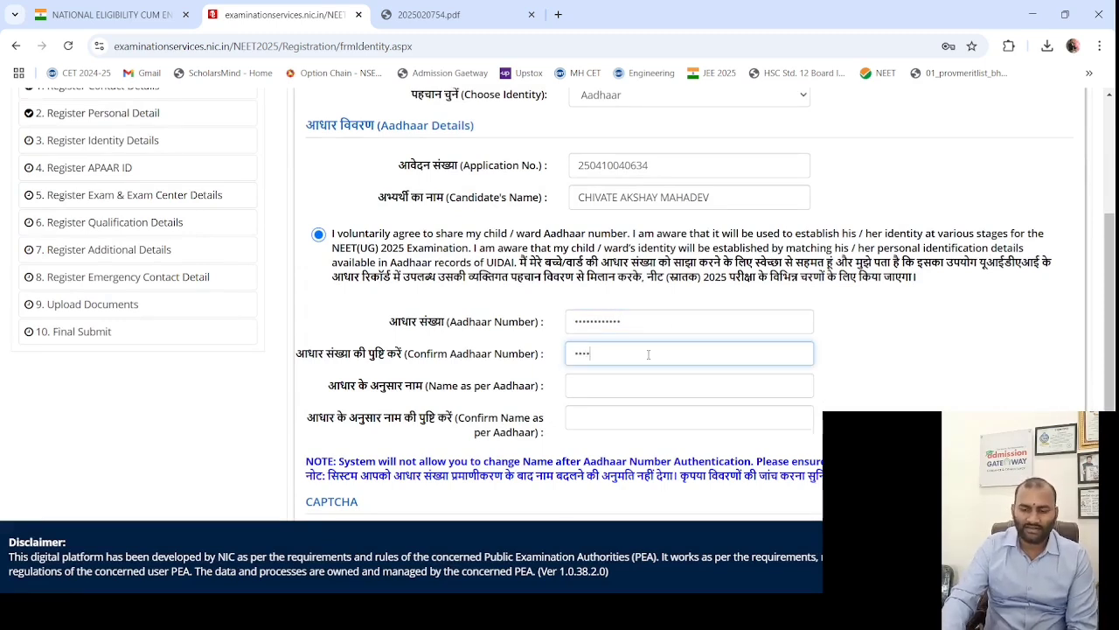
{"action": "key", "text": "BackSpace"}
{"action": "key", "text": "BackSpace"}
{"action": "key", "text": "BackSpace"}
{"action": "key", "text": "BackSpace"}
{"action": "key", "text": "BackSpace"}
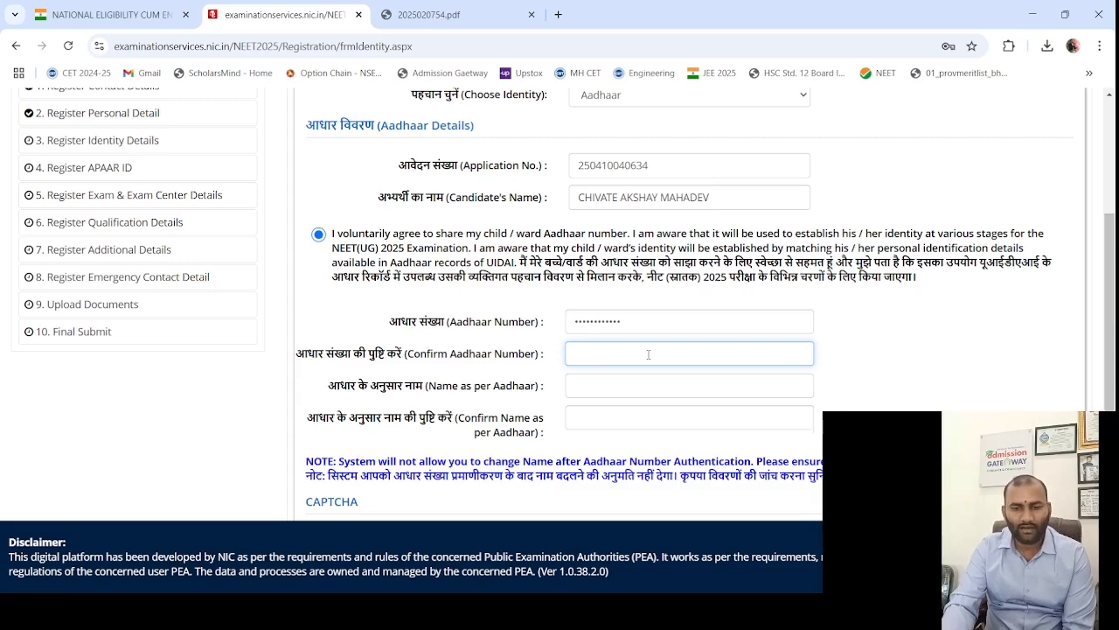
{"action": "type", "text": "••••••••••••"}
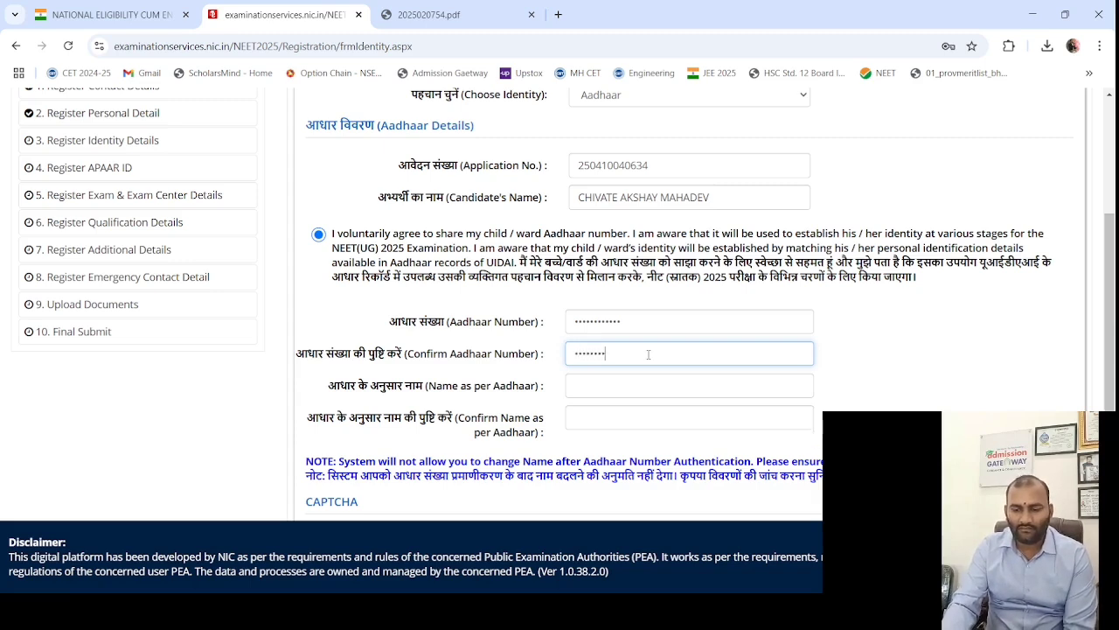
- Type the candidate's name as per Aadhaar into both Name and Confirm Name fields
{"action": "left_click", "coordinate": [616, 385]}
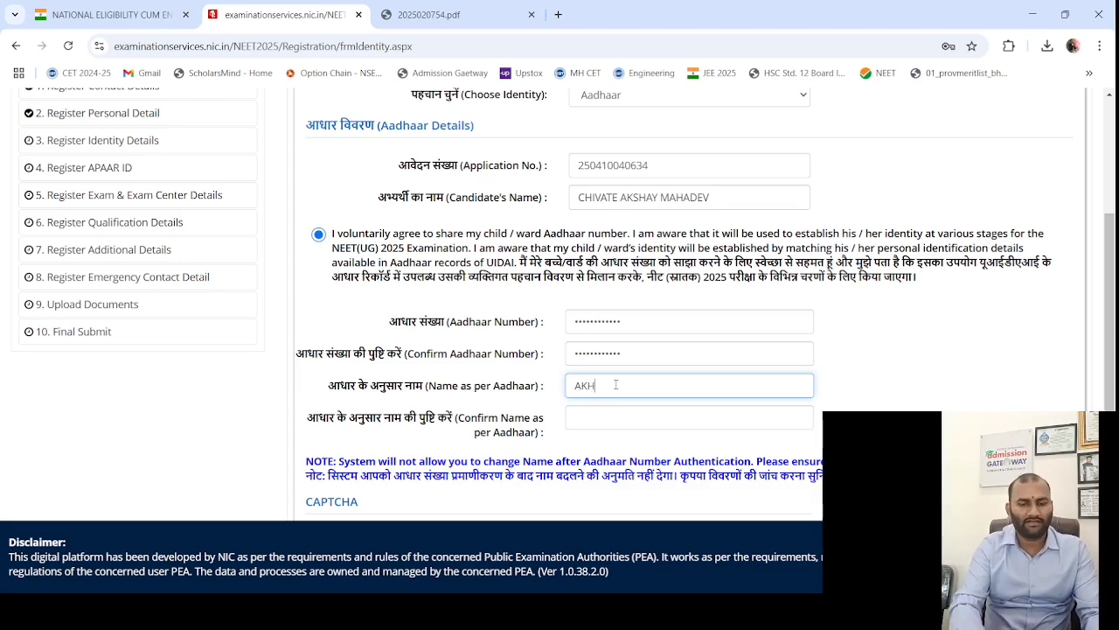
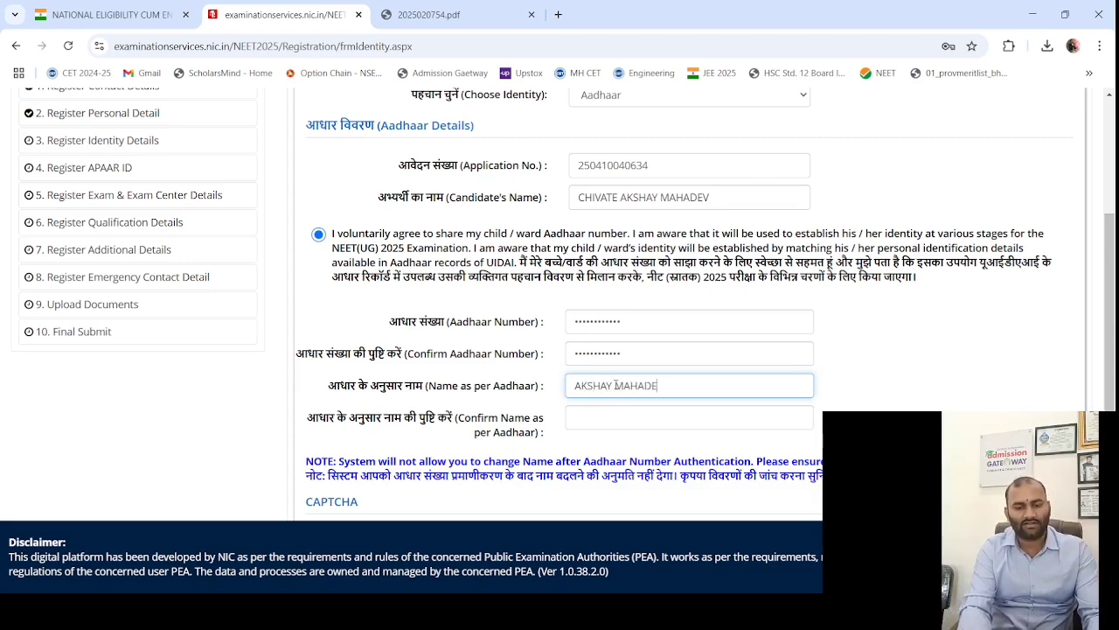
{"action": "key", "text": "Tab"}
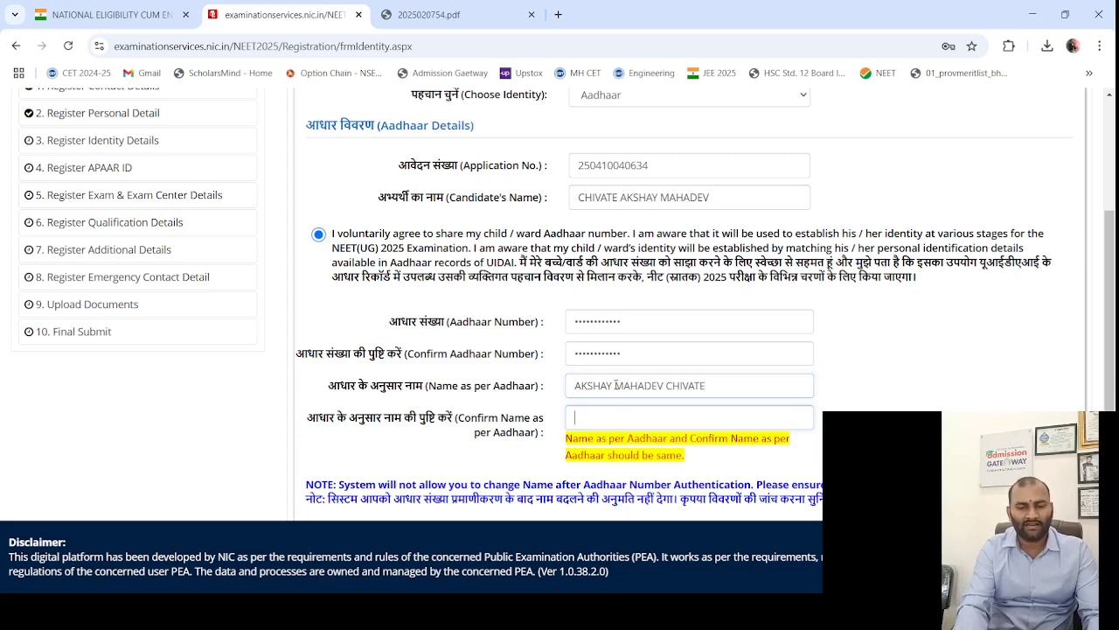
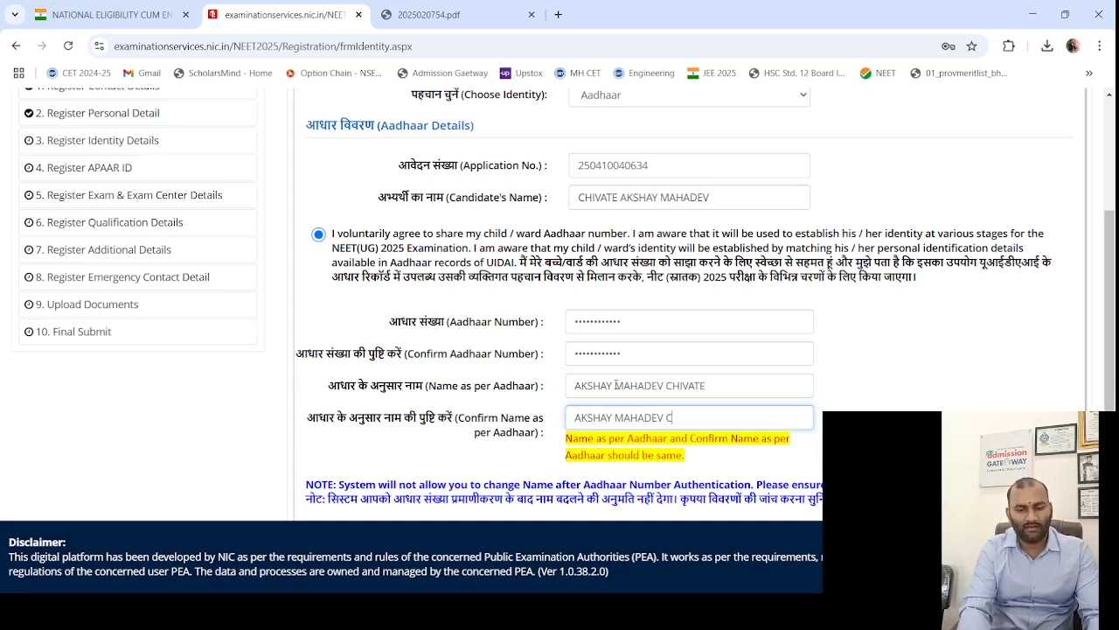
{"action": "key", "text": "Tab"}
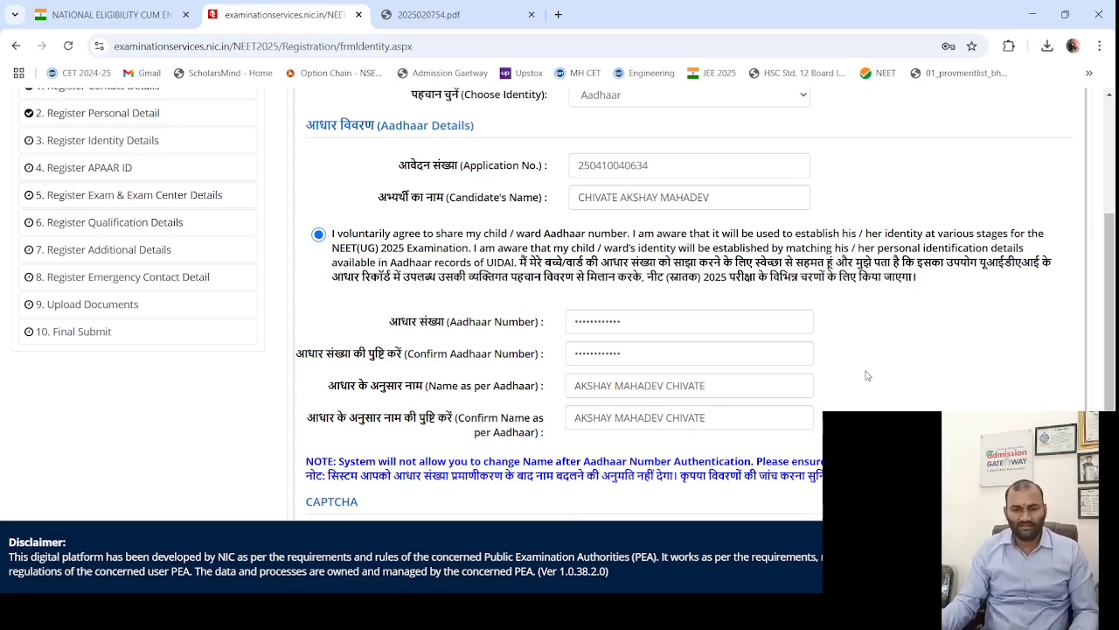
{"action": "scroll", "coordinate": [867, 359], "scroll_direction": "down", "scroll_amount": 2}
- Review the entered Aadhaar number, its confirmation and the name as per Aadhaar
{"action": "left_click", "coordinate": [603, 385]}
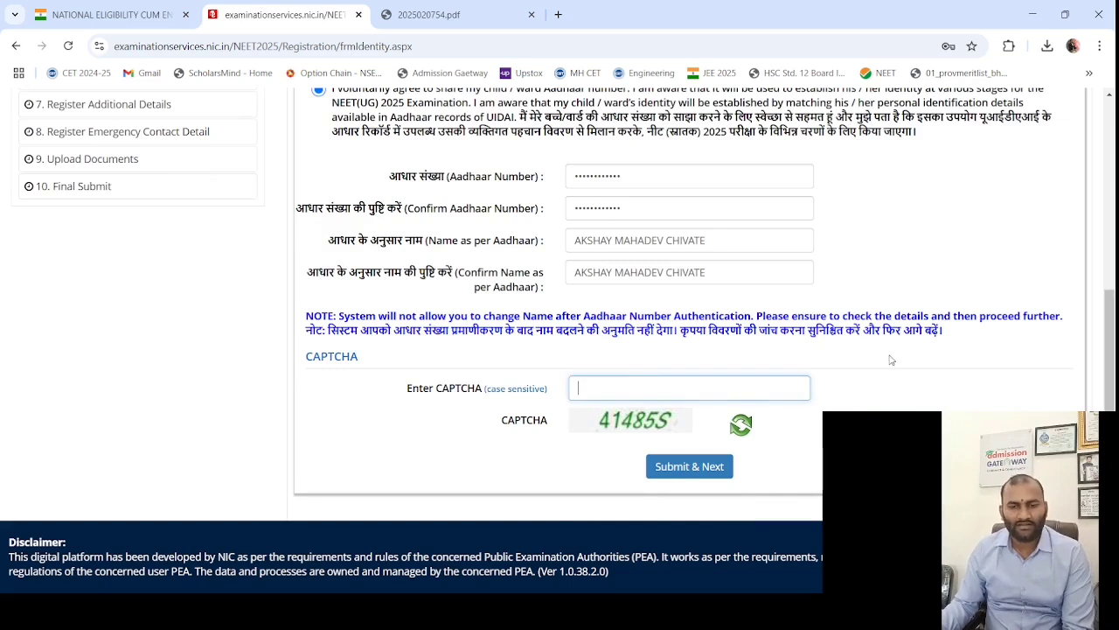
{"action": "scroll", "coordinate": [886, 356], "scroll_direction": "up", "scroll_amount": 3}
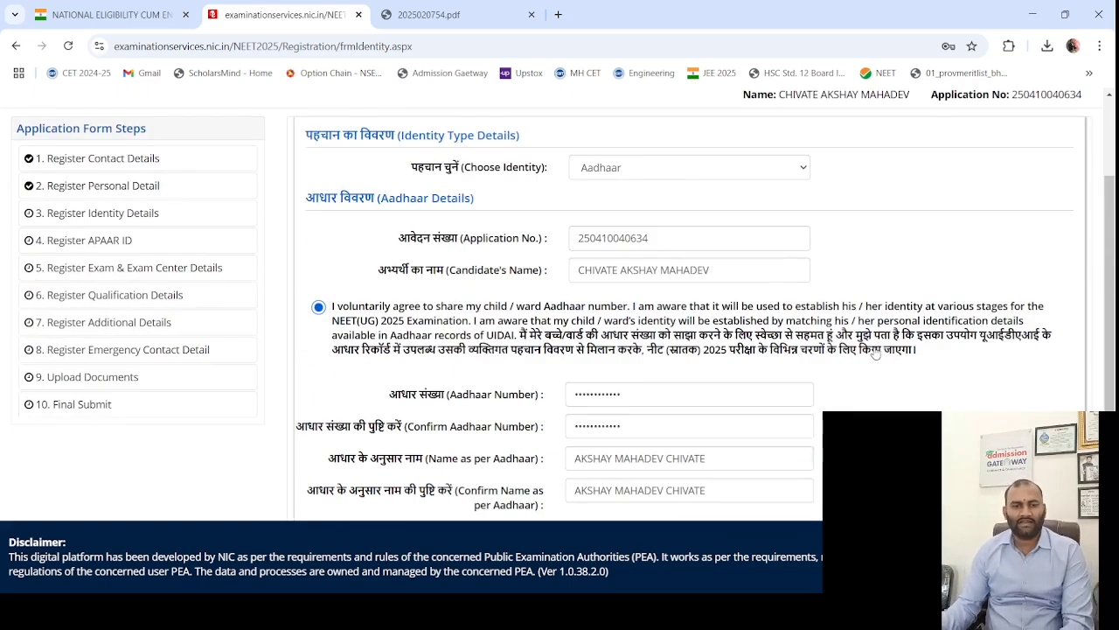
{"action": "scroll", "coordinate": [875, 352], "scroll_direction": "down", "scroll_amount": 1}
{"action": "left_click", "coordinate": [655, 346]}
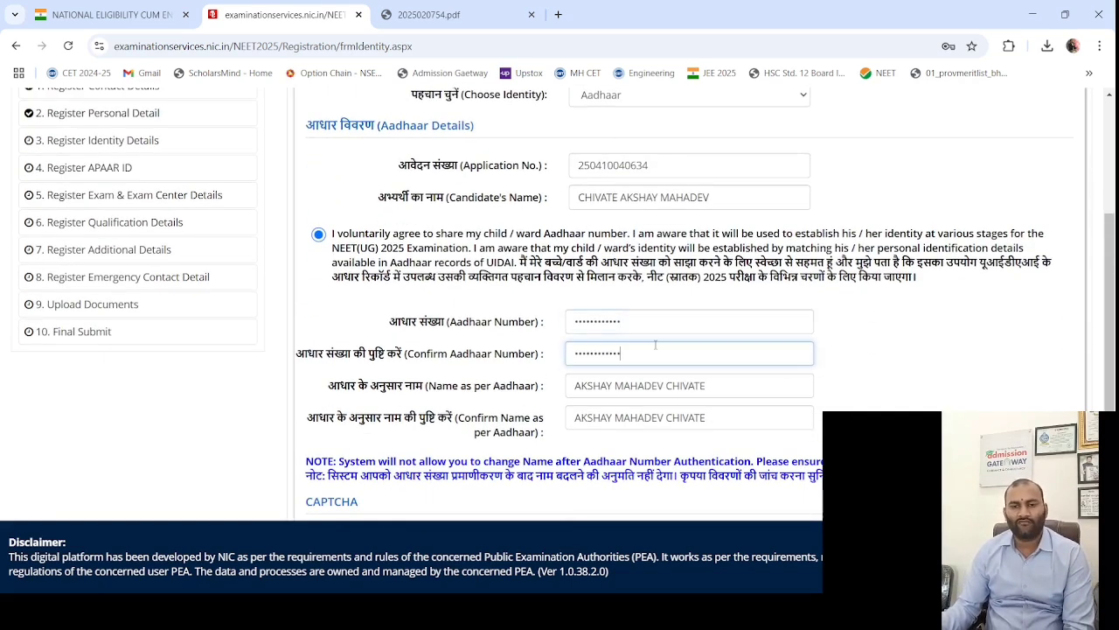
{"action": "left_click", "coordinate": [659, 325]}
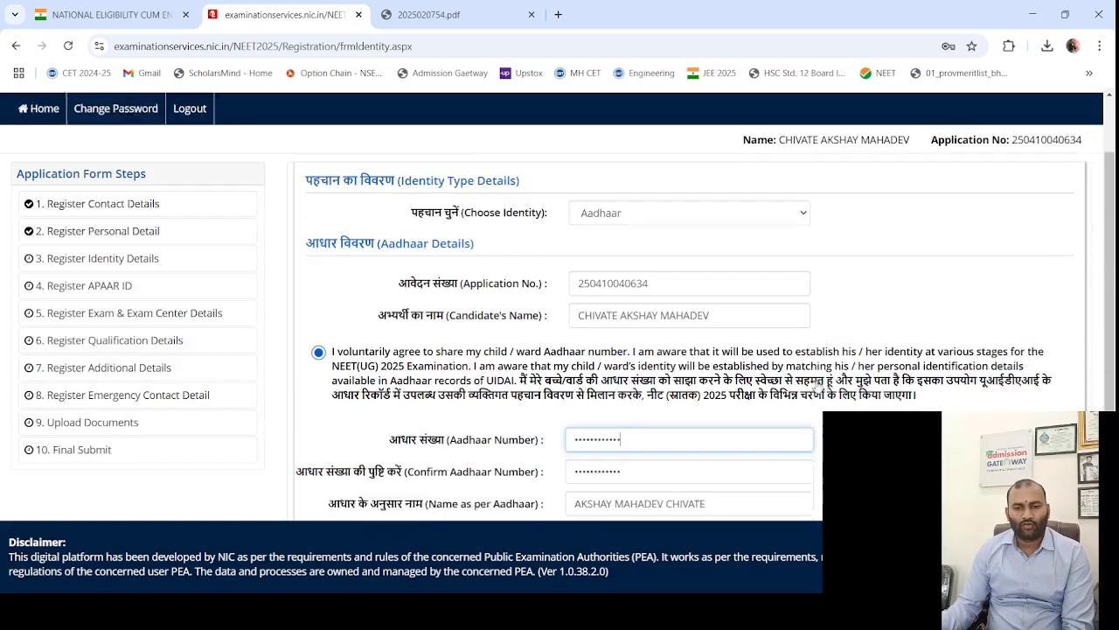
{"action": "left_click", "coordinate": [680, 424]}
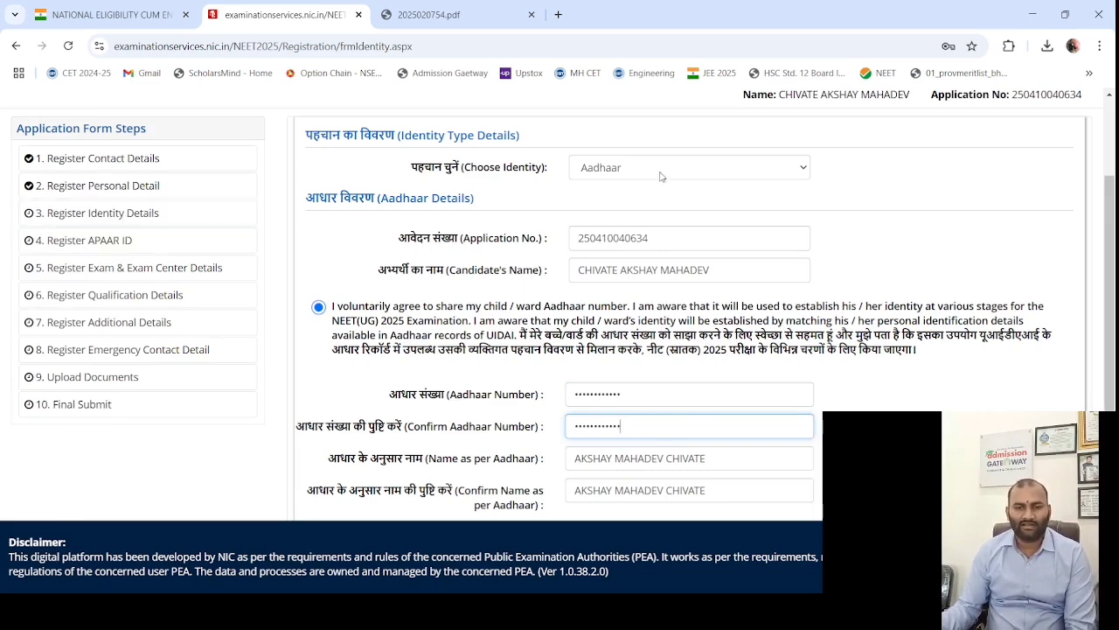
{"action": "left_click", "coordinate": [670, 242]}
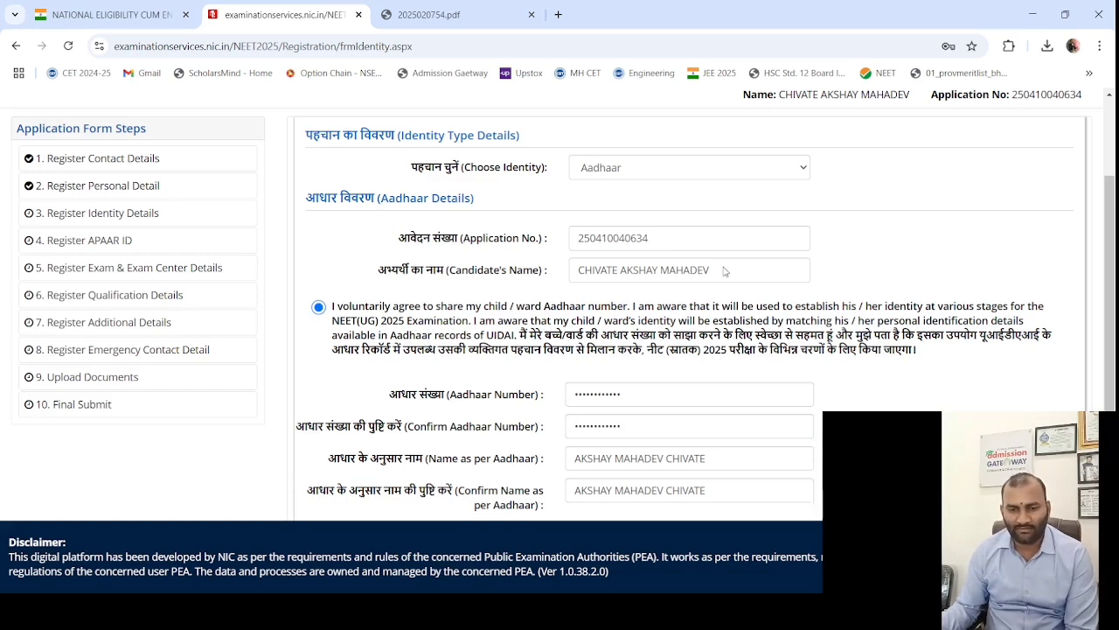
{"action": "scroll", "coordinate": [787, 332], "scroll_direction": "down", "scroll_amount": 2}
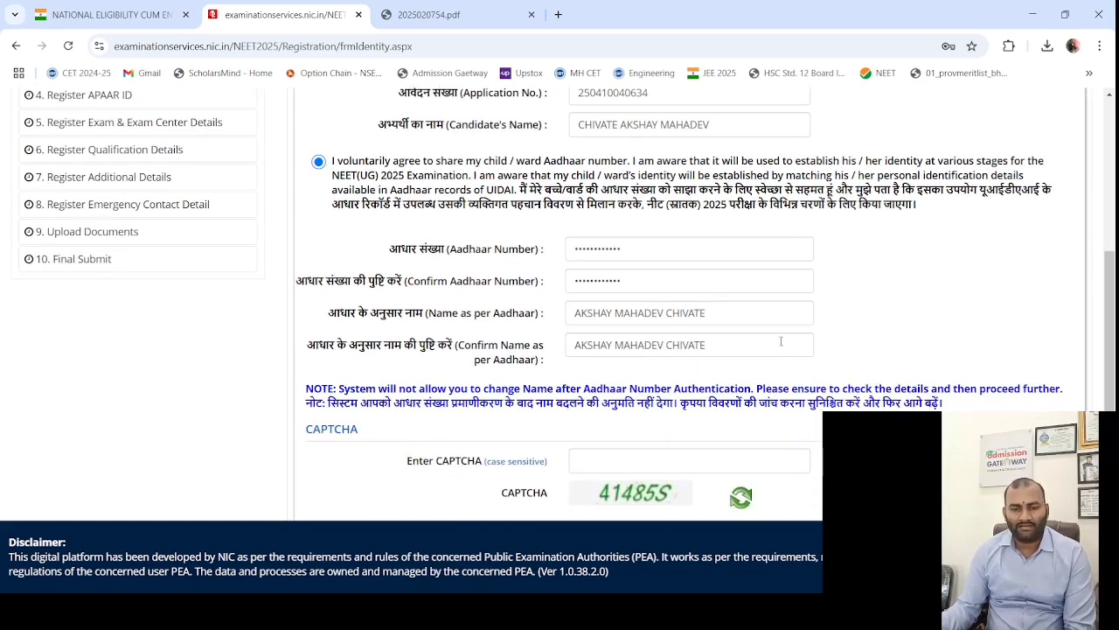
{"action": "scroll", "coordinate": [781, 341], "scroll_direction": "down", "scroll_amount": 2}
{"action": "left_click", "coordinate": [700, 337]}
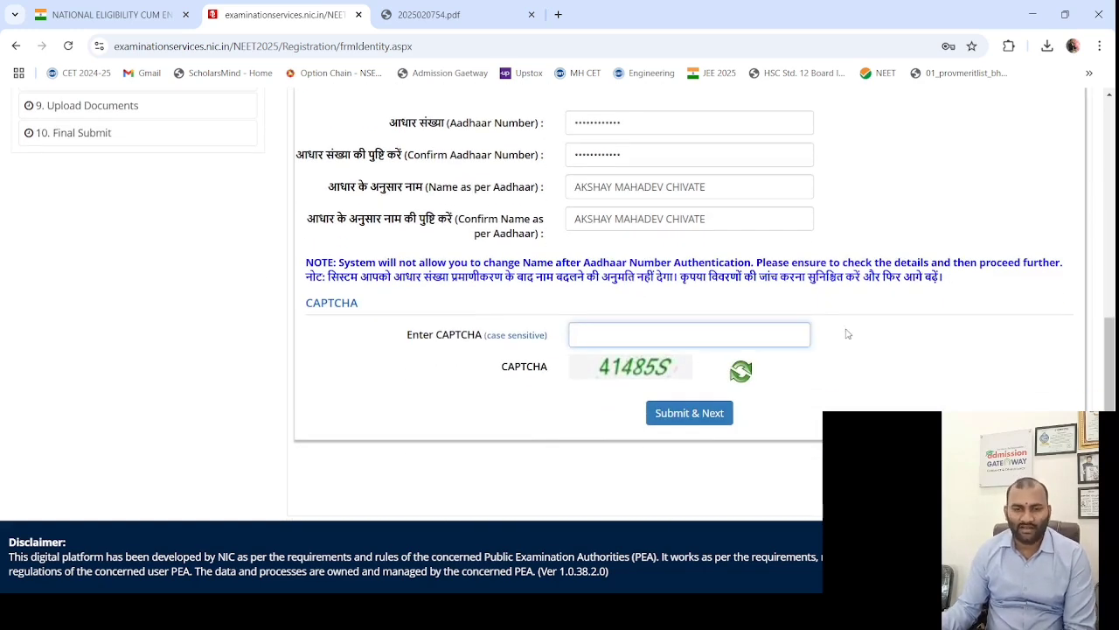
{"action": "scroll", "coordinate": [847, 334], "scroll_direction": "up", "scroll_amount": 2}
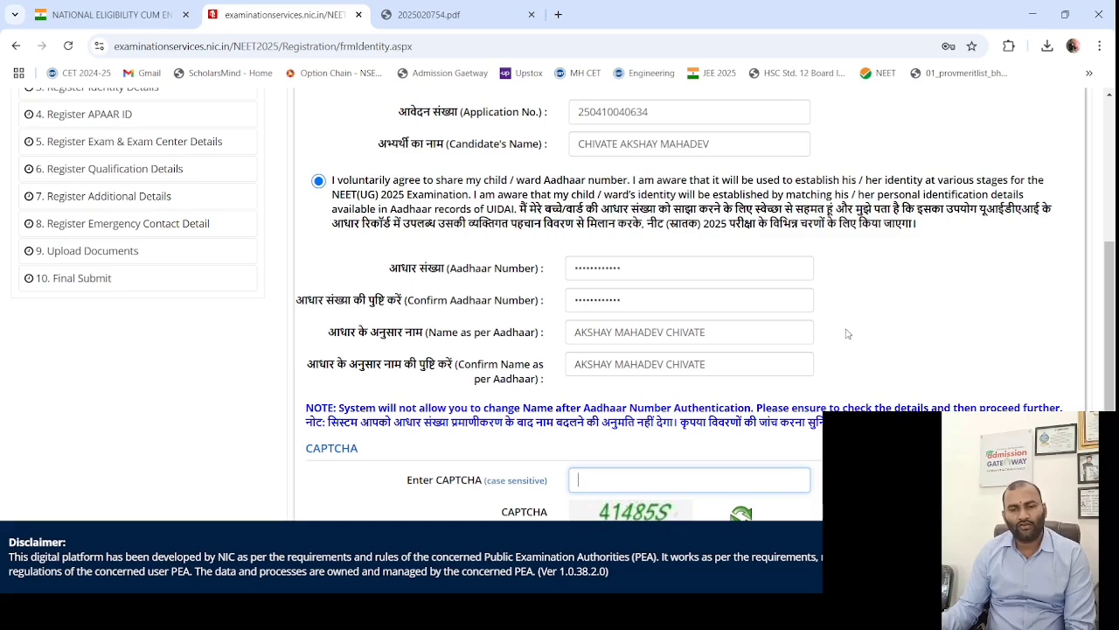
{"action": "left_click", "coordinate": [685, 261]}
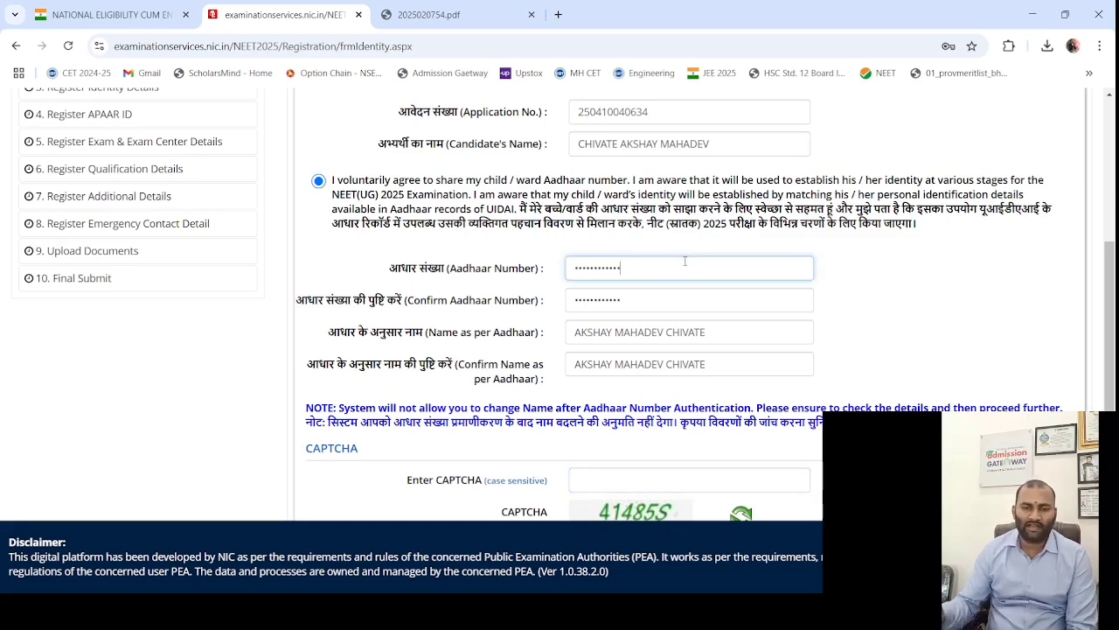
{"action": "left_click", "coordinate": [737, 333]}
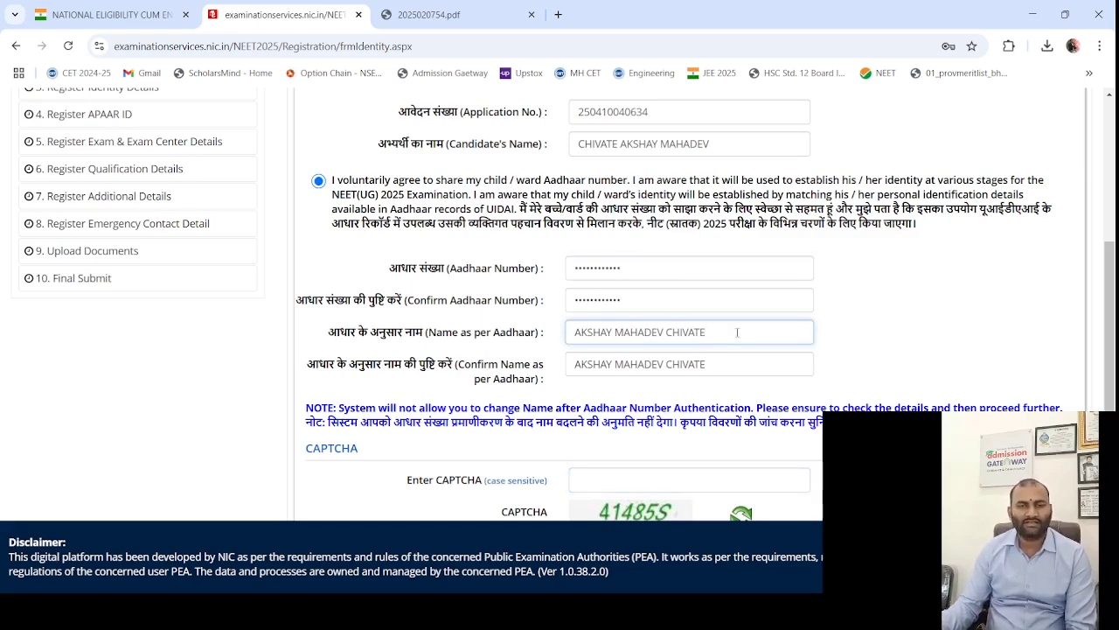
{"action": "scroll", "coordinate": [737, 329], "scroll_direction": "down", "scroll_amount": 2}
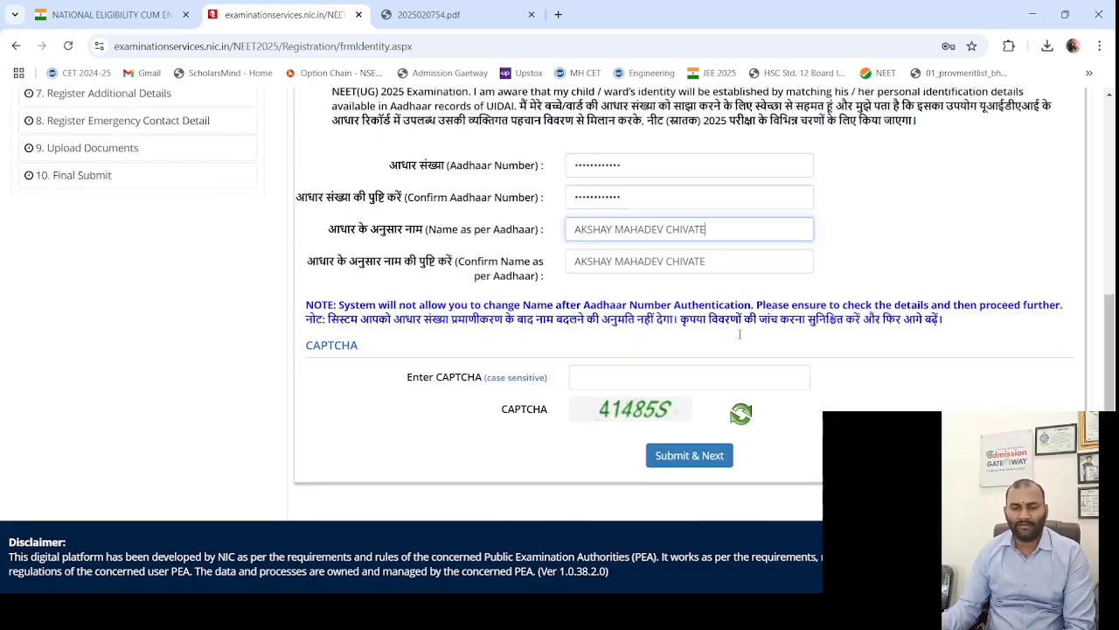
- Enter the displayed CAPTCHA, then submit and confirm the Aadhaar identity details
{"action": "left_click", "coordinate": [630, 331]}
{"action": "type", "text": "414"}
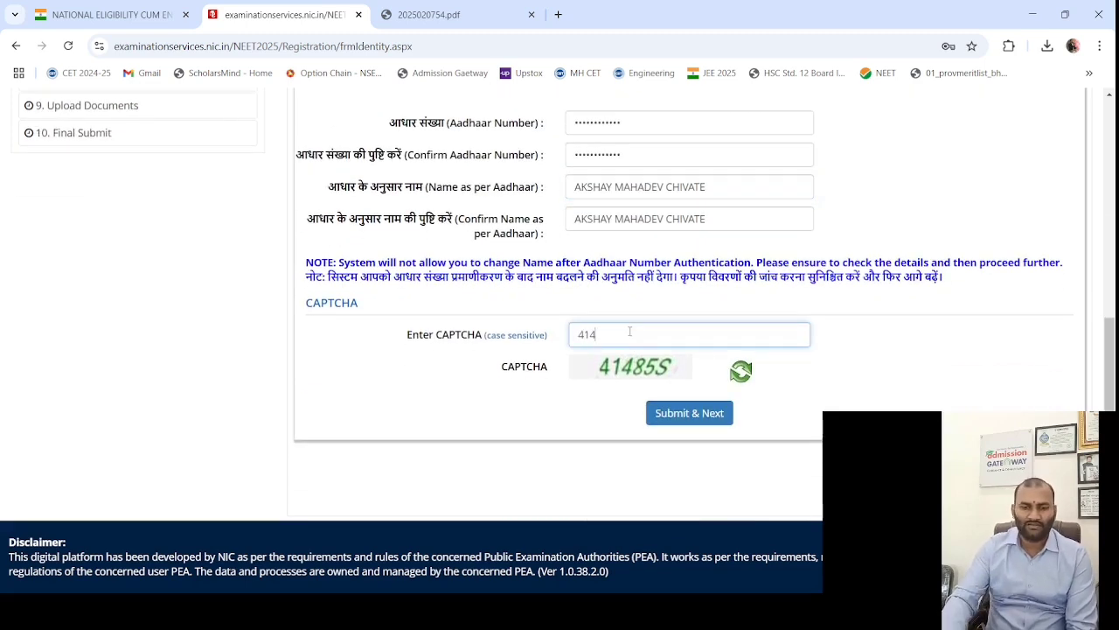
{"action": "type", "text": "85S"}
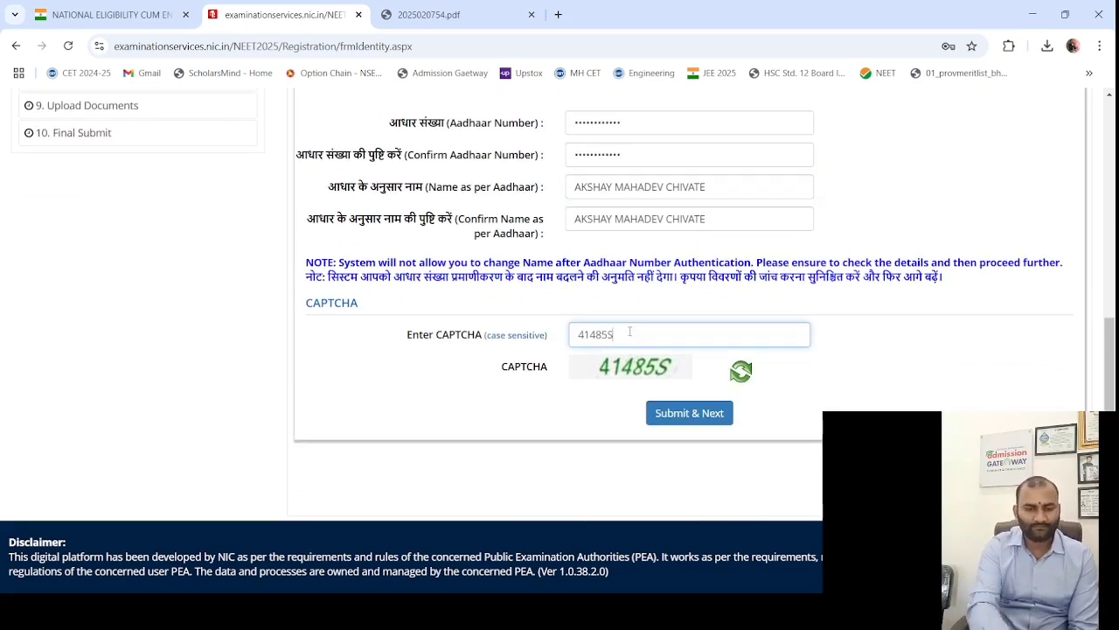
{"action": "left_click", "coordinate": [693, 415]}
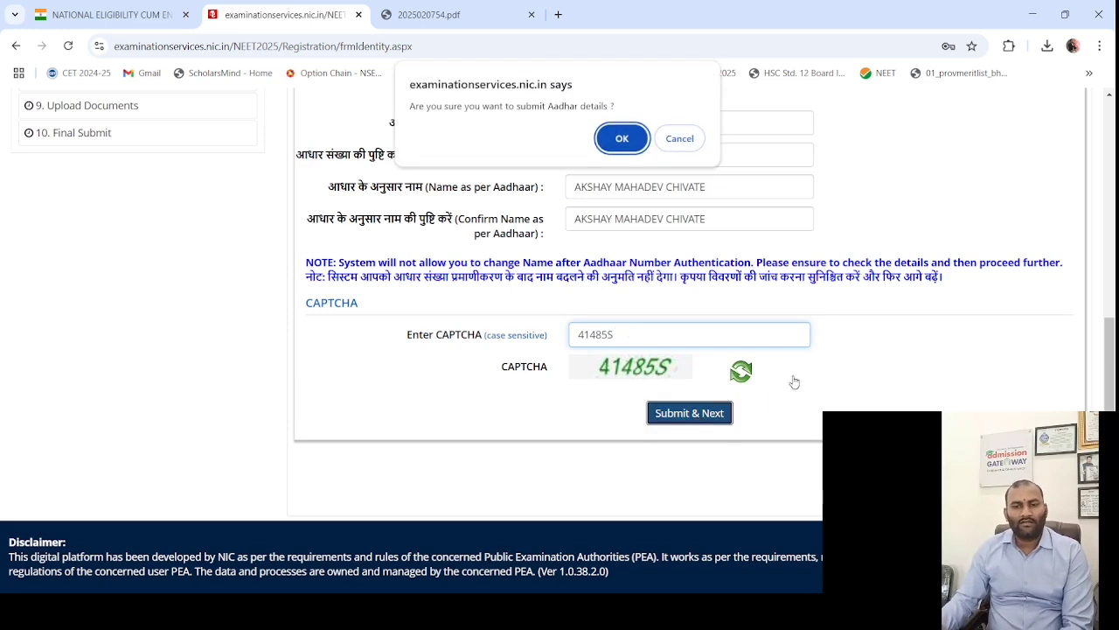
{"action": "left_click", "coordinate": [622, 139]}
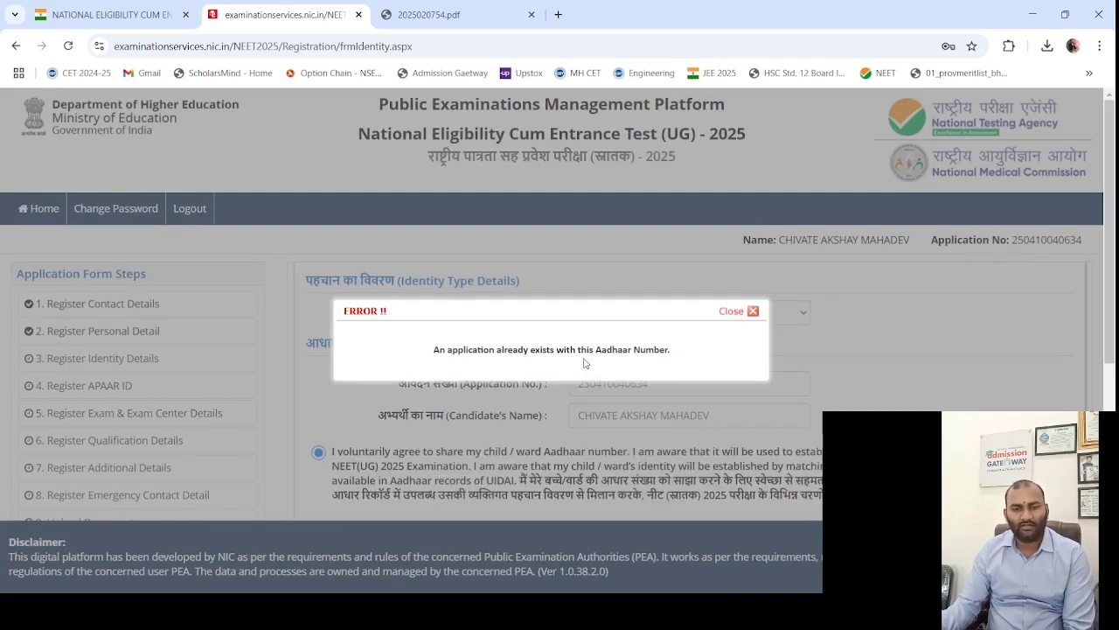
- Close the duplicate-Aadhaar error and return to the Aadhaar Number field
{"action": "left_click", "coordinate": [752, 312]}
{"action": "scroll", "coordinate": [890, 357], "scroll_direction": "down", "scroll_amount": 3}
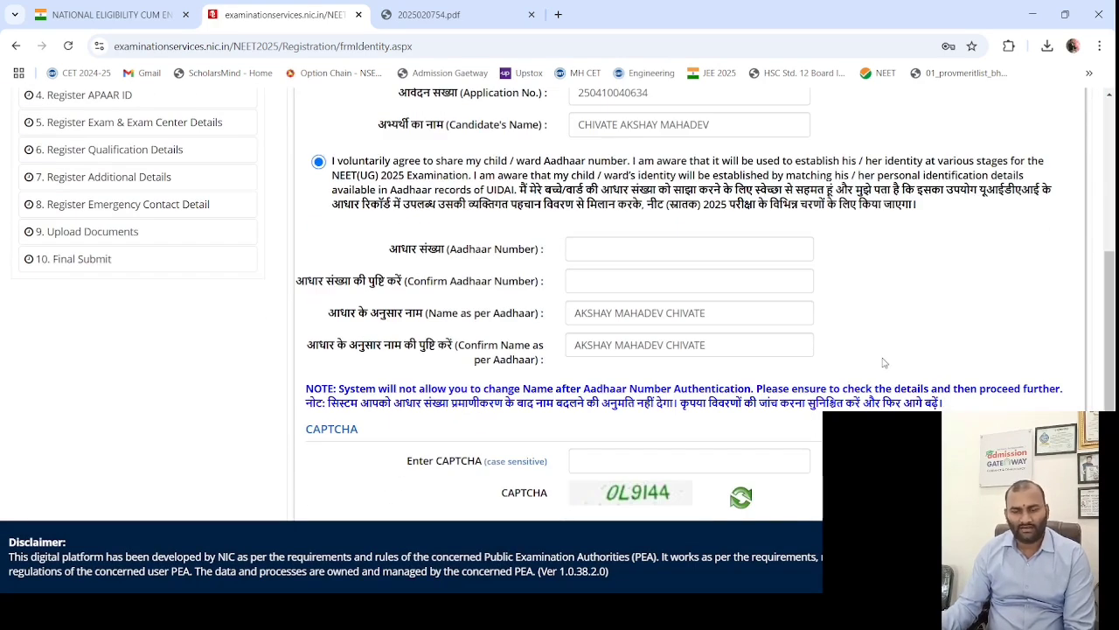
{"action": "left_click", "coordinate": [645, 245]}
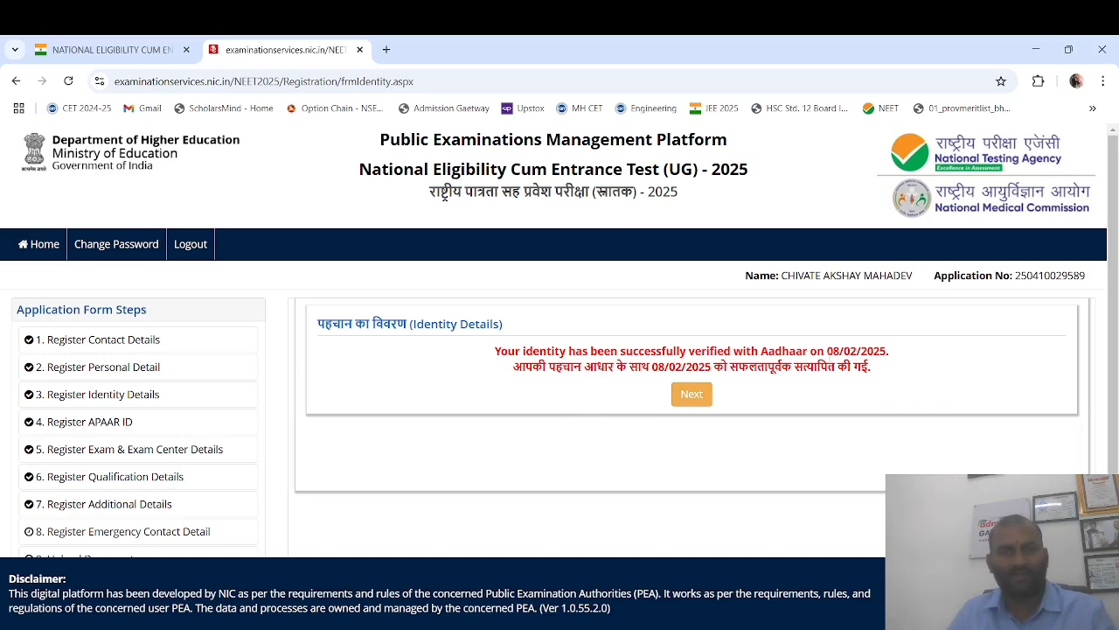
- Under 4. Register APAAR ID, submit No as the APAAR ID answer and confirm
{"action": "scroll", "coordinate": [612, 357], "scroll_direction": "down", "scroll_amount": 1}
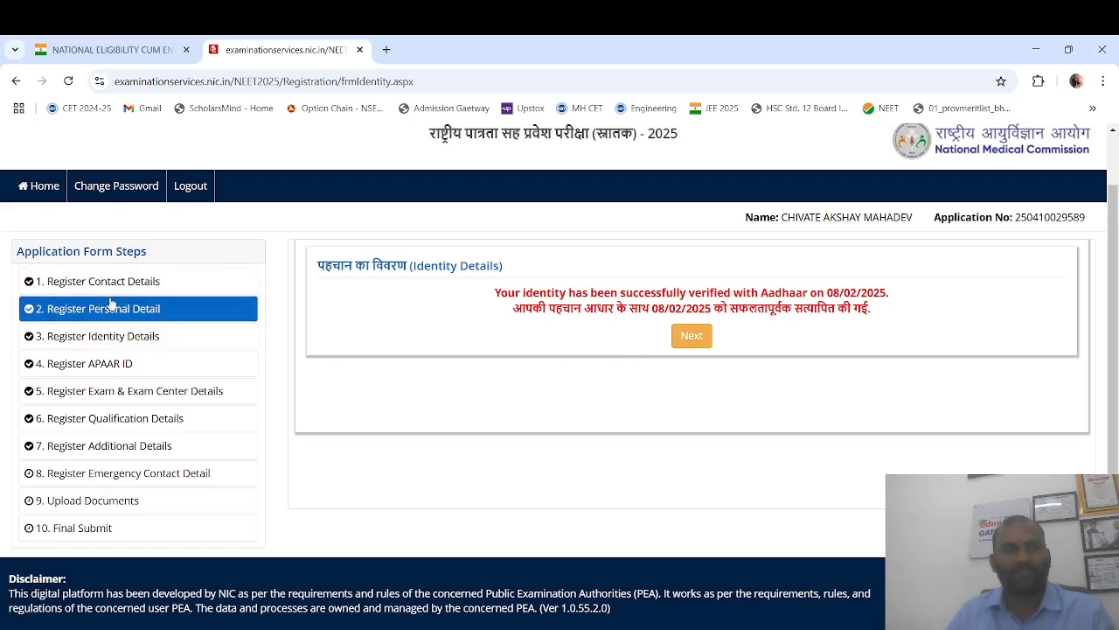
{"action": "left_click", "coordinate": [147, 372]}
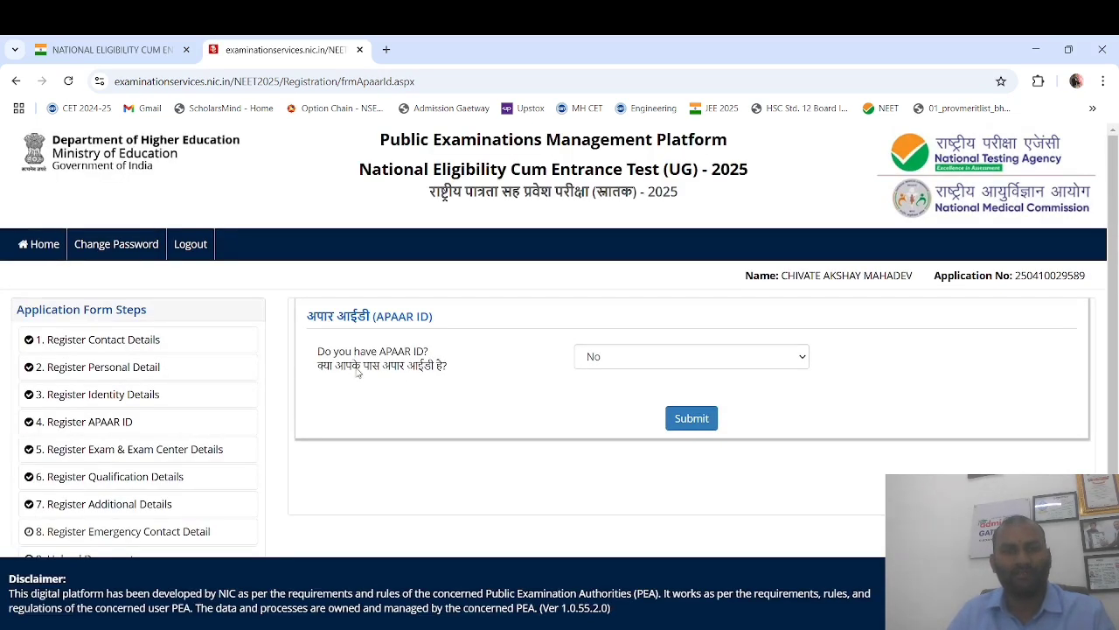
{"action": "left_click", "coordinate": [617, 358]}
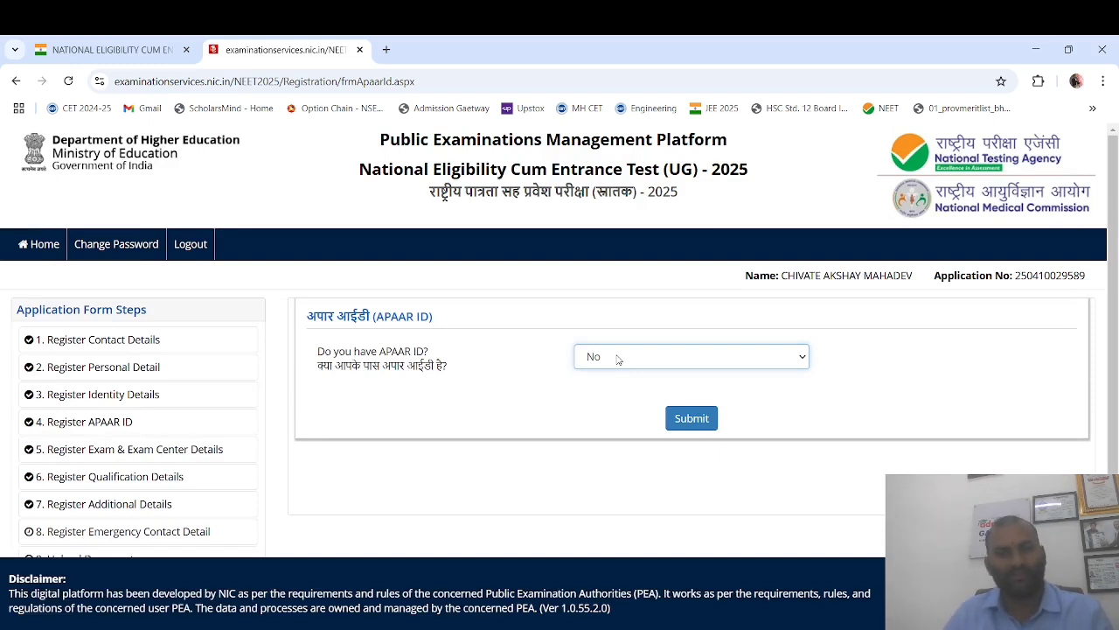
{"action": "left_click", "coordinate": [689, 418]}
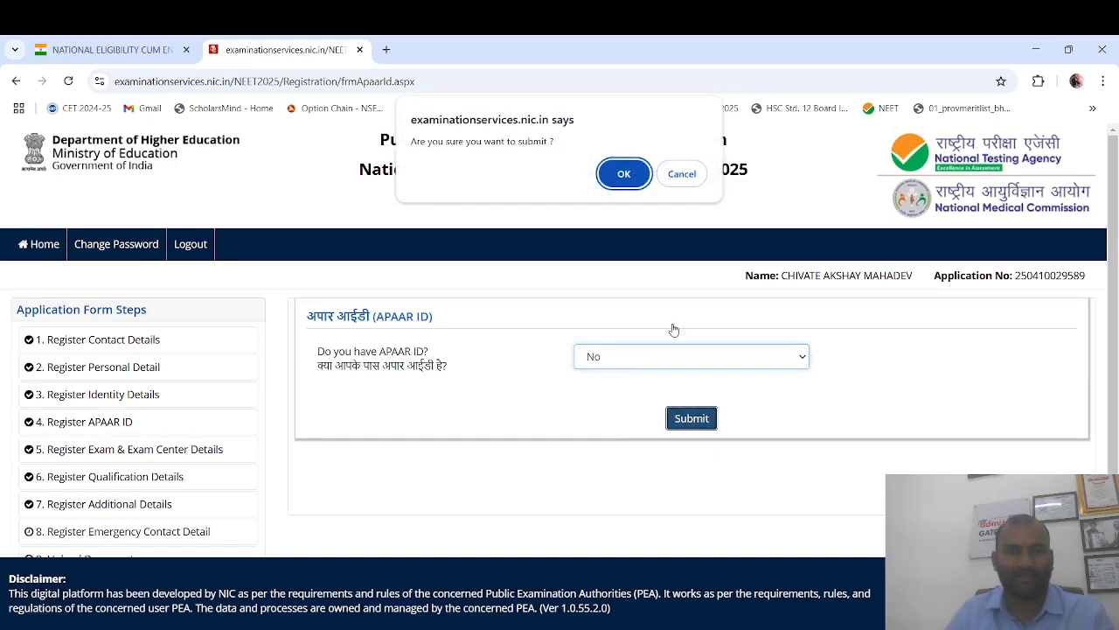
{"action": "left_click", "coordinate": [626, 179]}
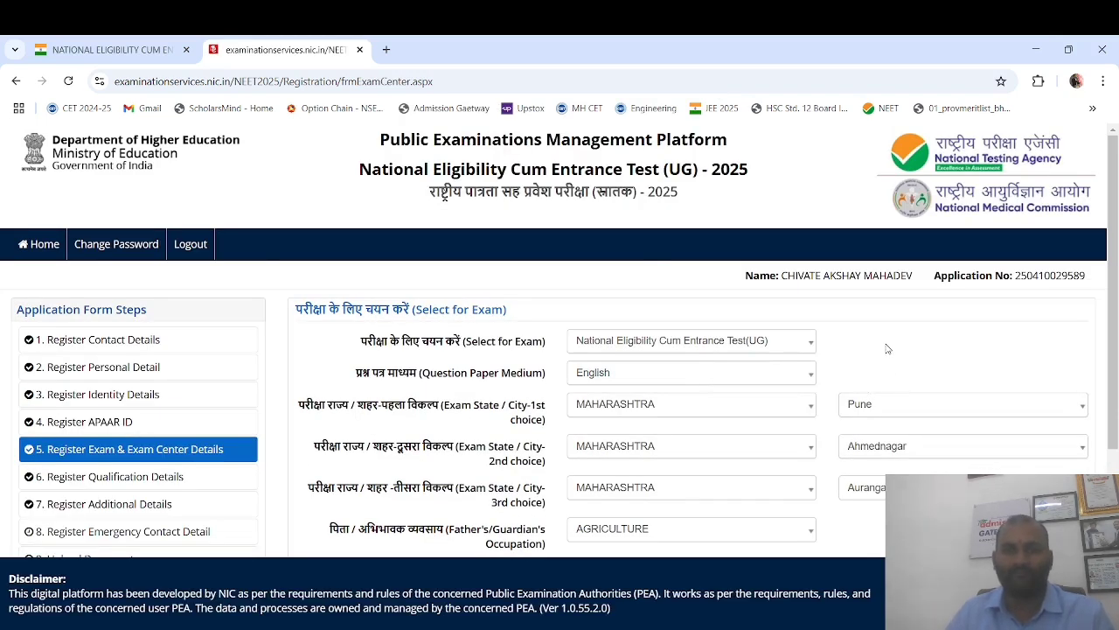
- Keep NEET(UG) as the exam and English as question paper medium, then view first-choice state options
{"action": "scroll", "coordinate": [886, 348], "scroll_direction": "down", "scroll_amount": 1}
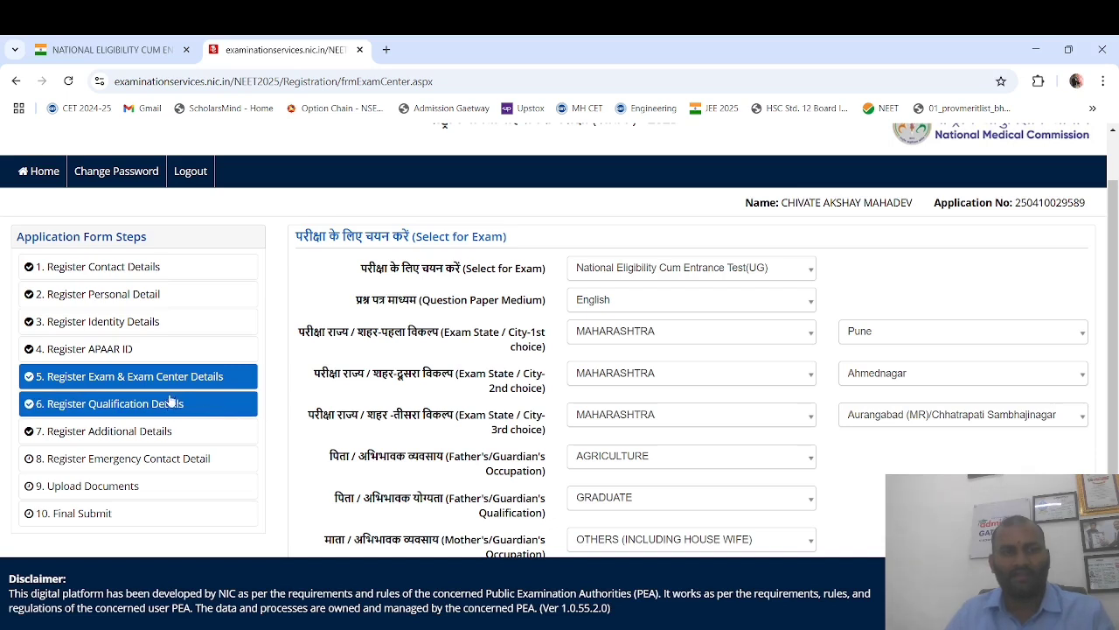
{"action": "left_click", "coordinate": [721, 276]}
{"action": "left_click", "coordinate": [725, 273]}
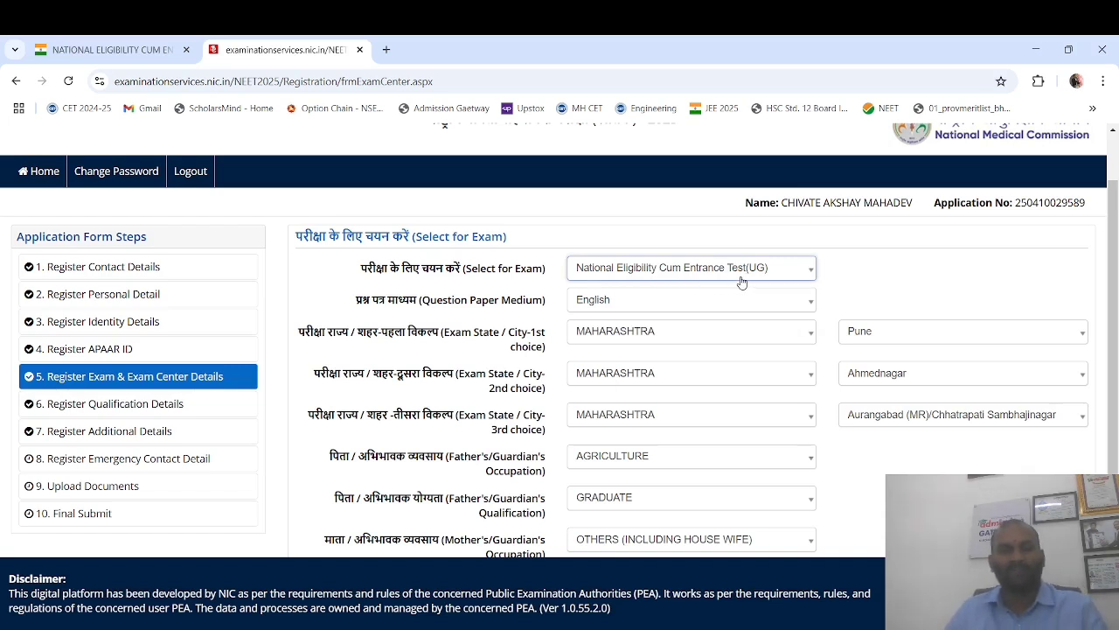
{"action": "left_click", "coordinate": [688, 307]}
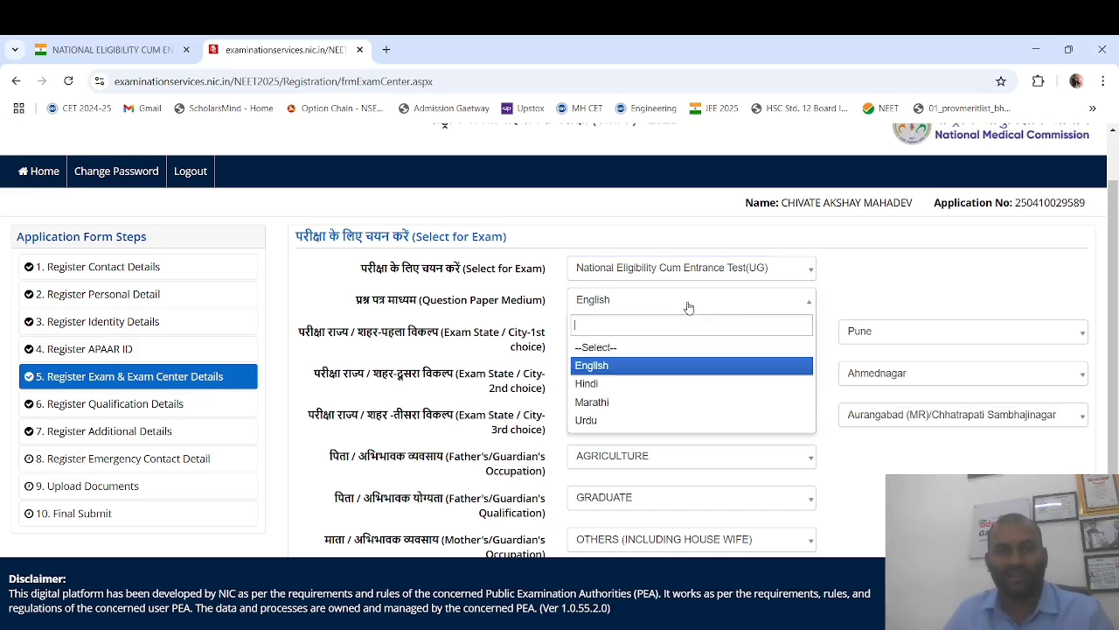
{"action": "left_click", "coordinate": [688, 307]}
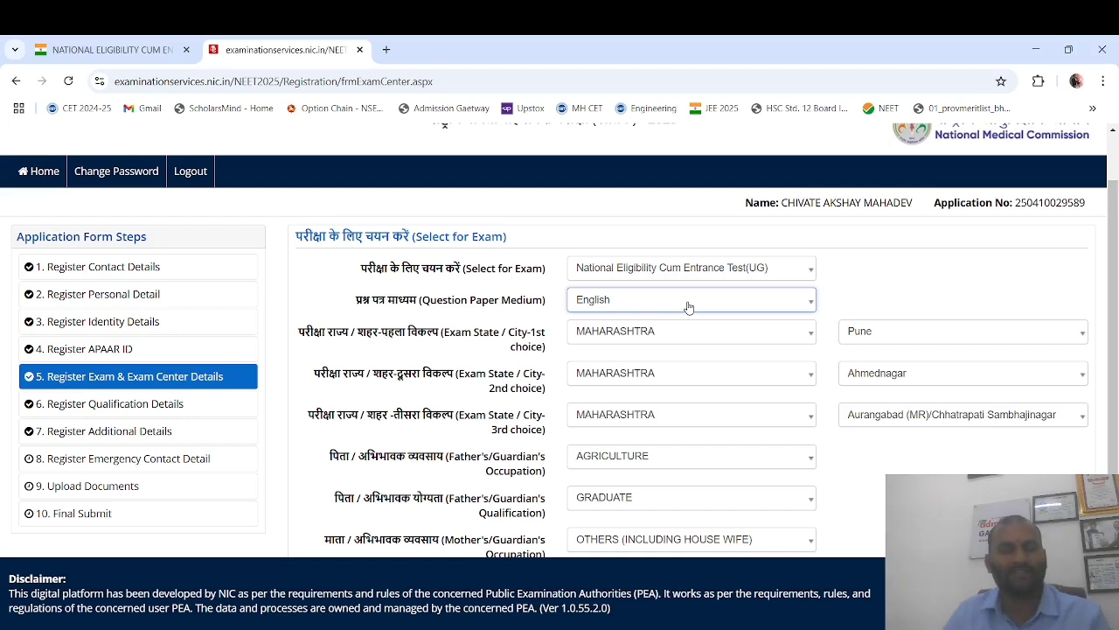
{"action": "left_click", "coordinate": [688, 307]}
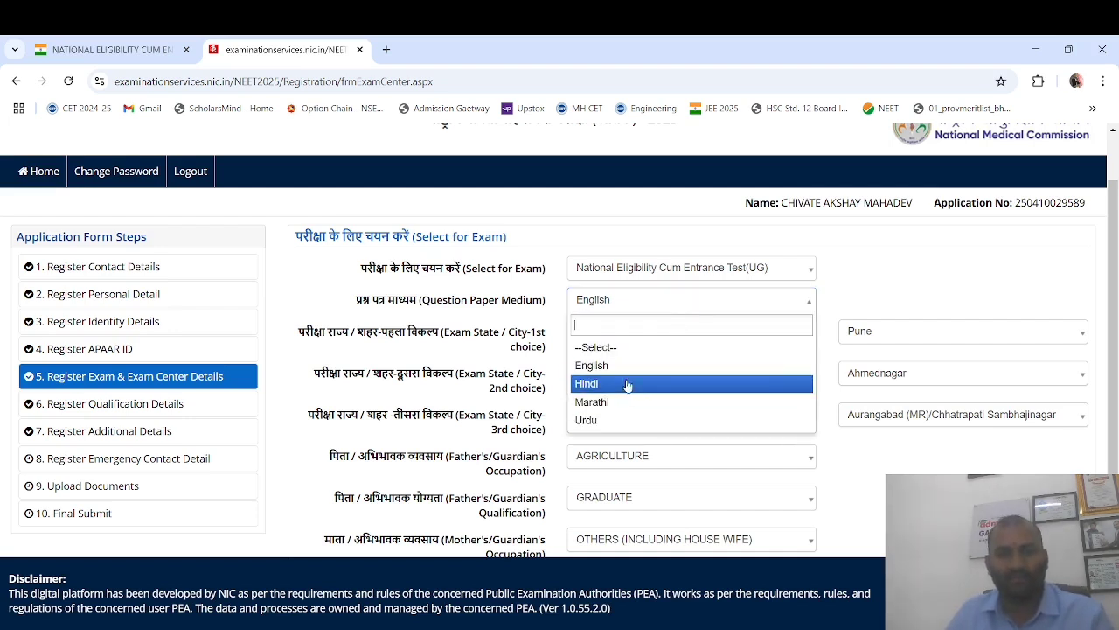
{"action": "left_click", "coordinate": [604, 367]}
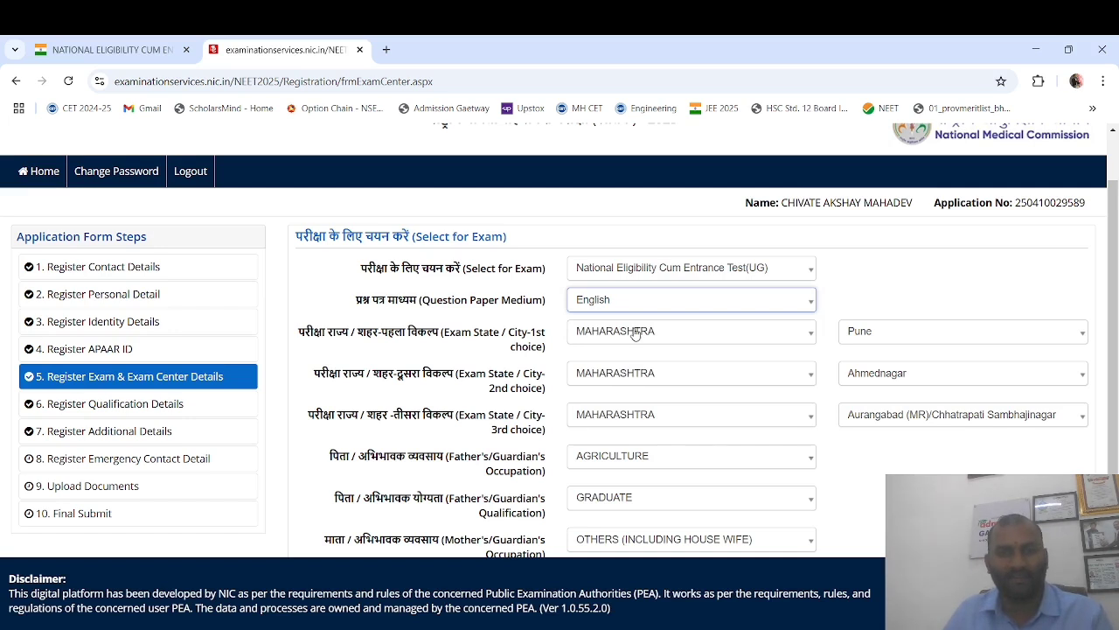
{"action": "left_click", "coordinate": [635, 332]}
- Reselect MAHARASHTRA as first-choice exam state and choose Pune as the exam city
{"action": "left_click", "coordinate": [631, 376]}
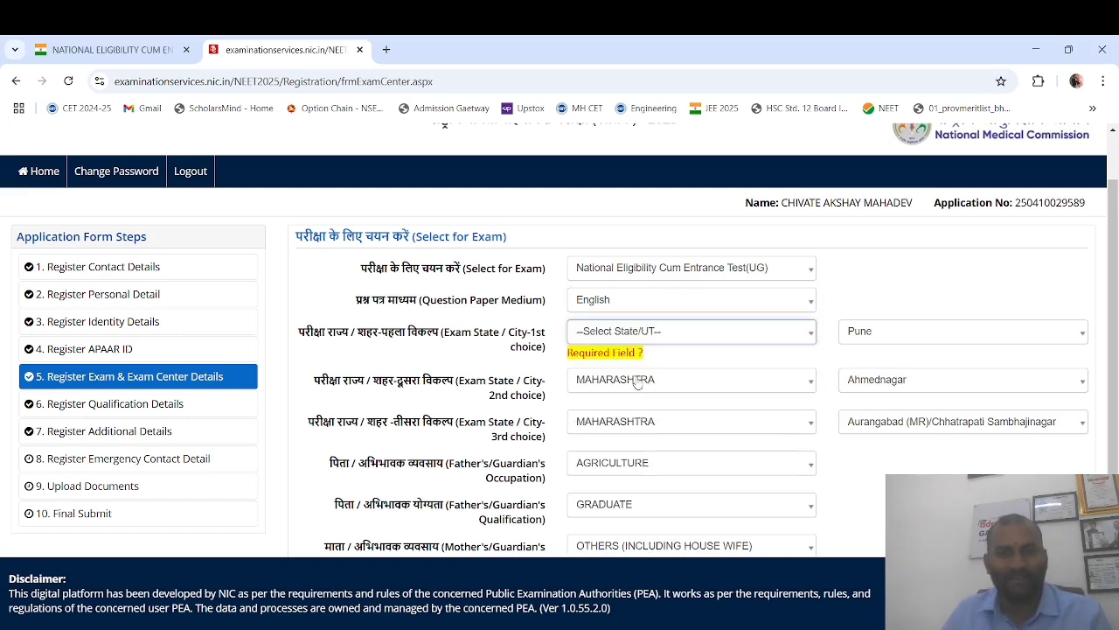
{"action": "left_click", "coordinate": [655, 335]}
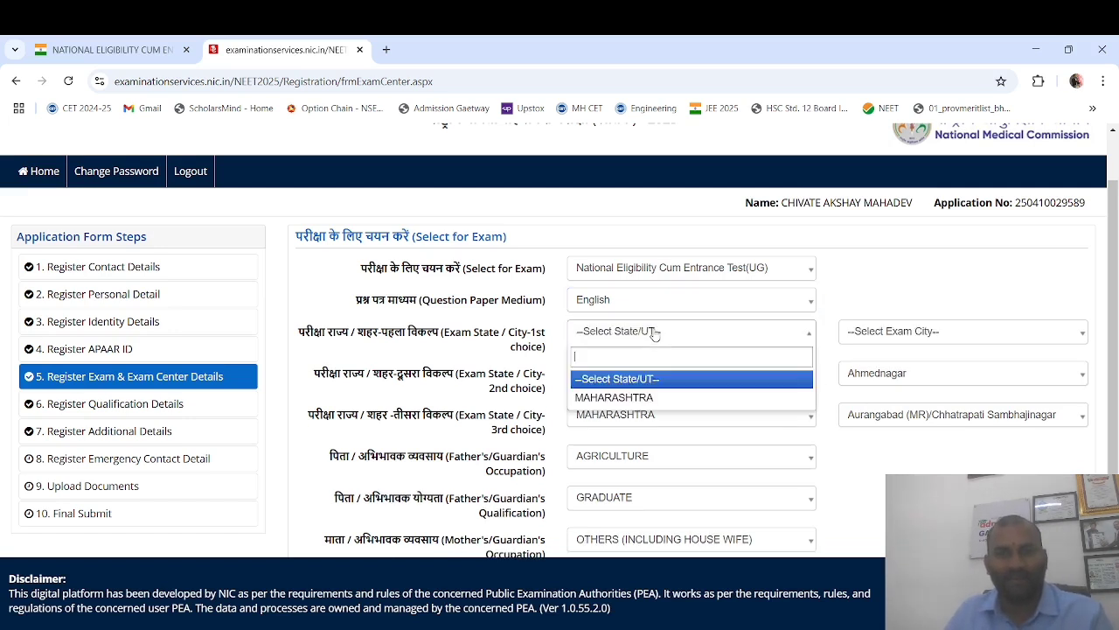
{"action": "left_click", "coordinate": [636, 395]}
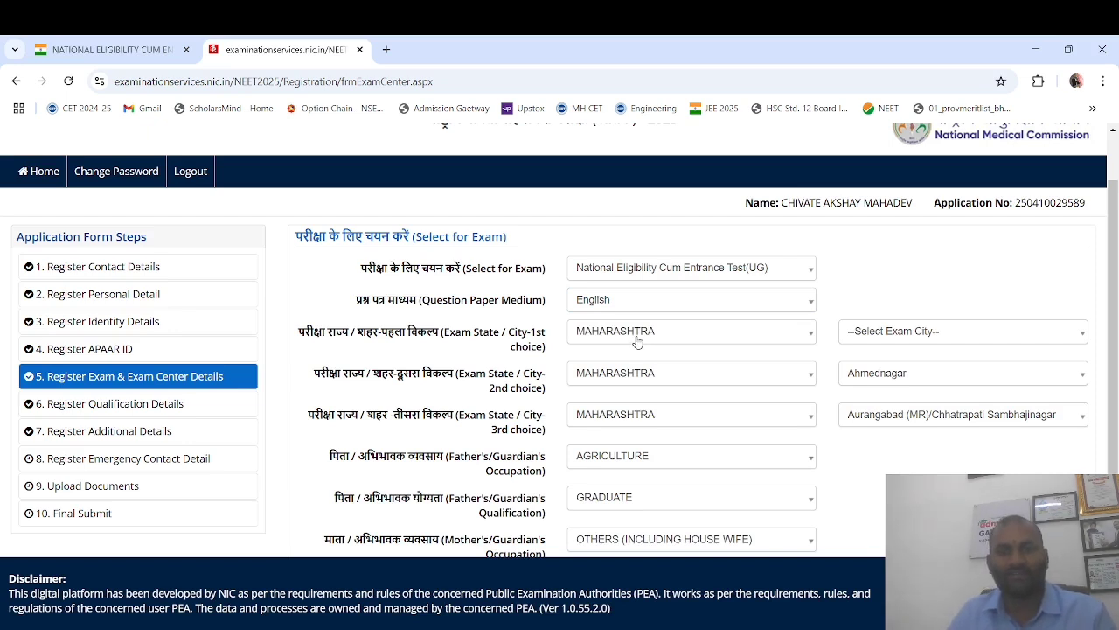
{"action": "left_click", "coordinate": [883, 346]}
{"action": "type", "text": "pune"}
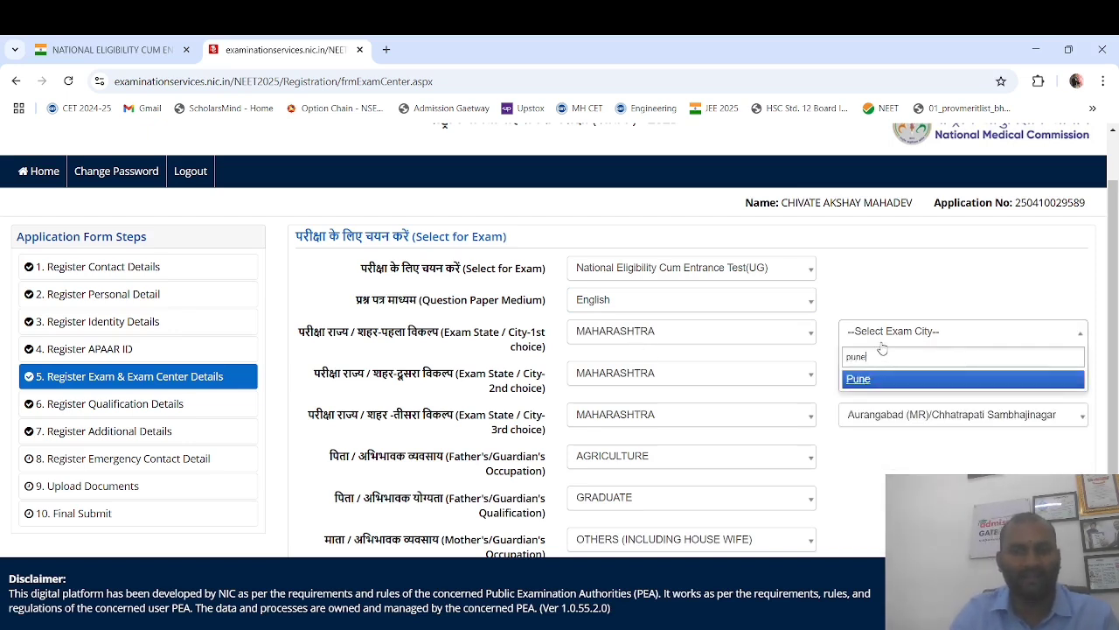
{"action": "key", "text": "Return"}
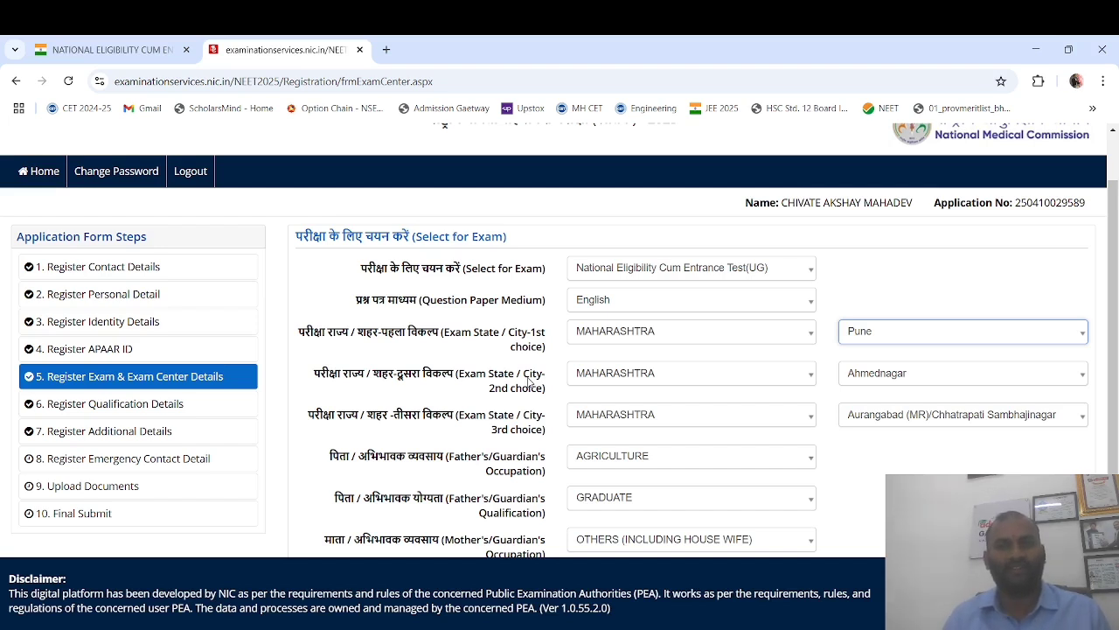
{"action": "scroll", "coordinate": [767, 479], "scroll_direction": "down", "scroll_amount": 3}
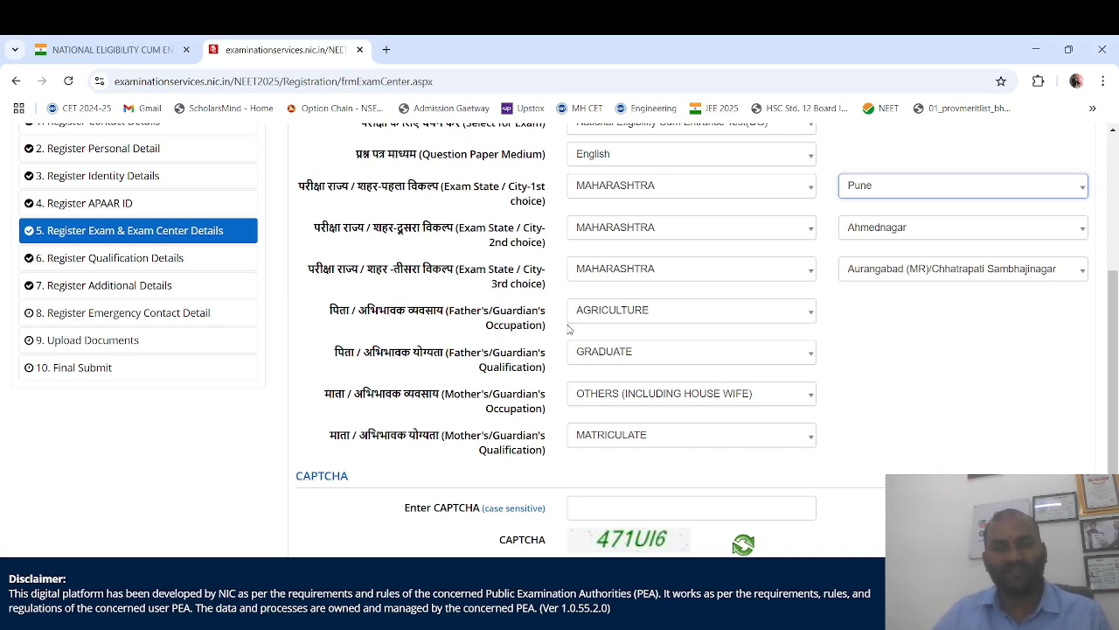
{"action": "left_click", "coordinate": [610, 319]}
{"action": "scroll", "coordinate": [623, 405], "scroll_direction": "down", "scroll_amount": 2}
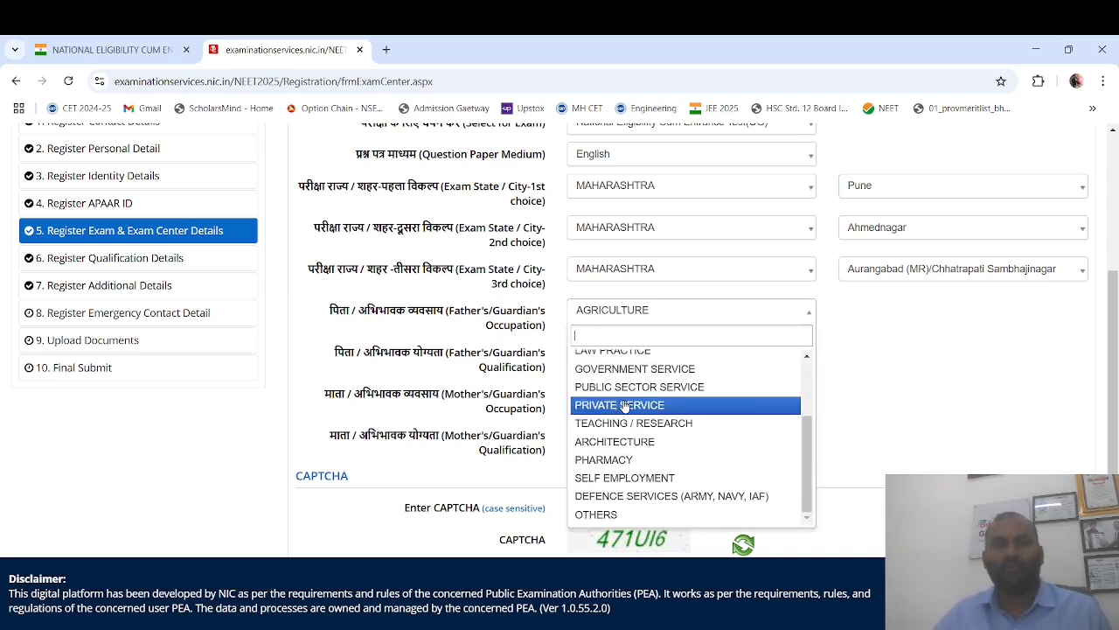
{"action": "scroll", "coordinate": [647, 416], "scroll_direction": "up", "scroll_amount": 2}
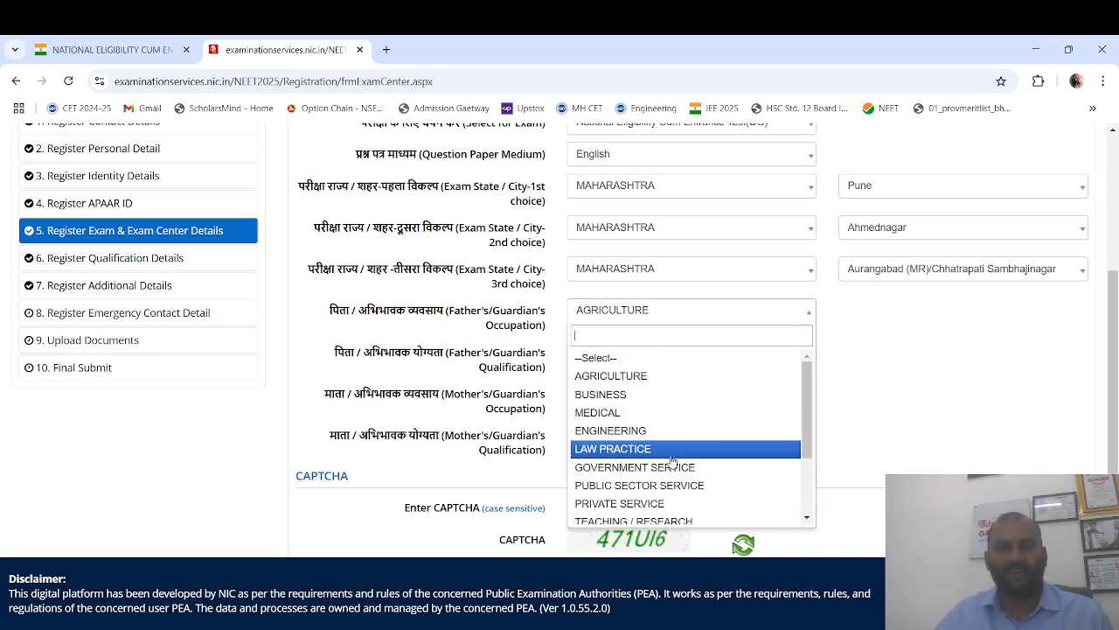
{"action": "left_click", "coordinate": [670, 385]}
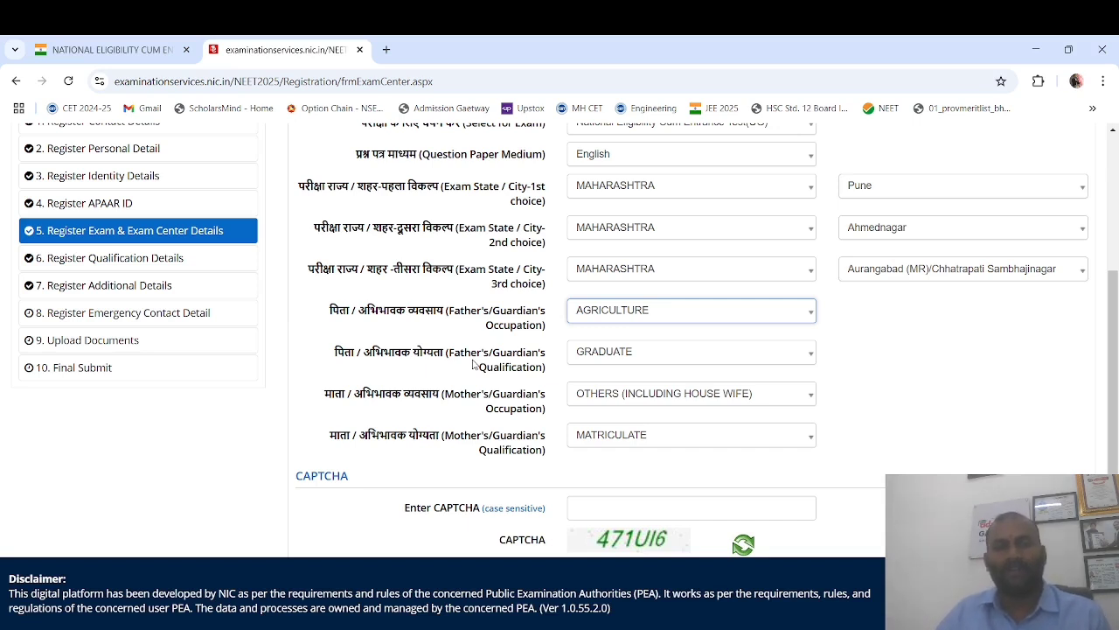
{"action": "left_click", "coordinate": [627, 359]}
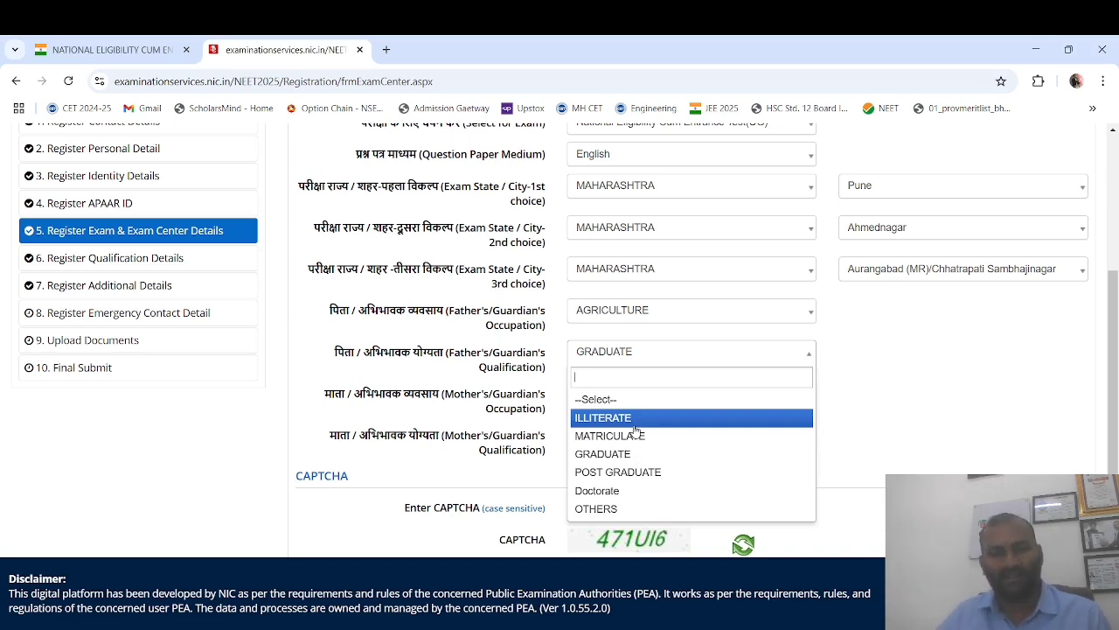
{"action": "left_click", "coordinate": [659, 473]}
{"action": "left_click", "coordinate": [608, 357]}
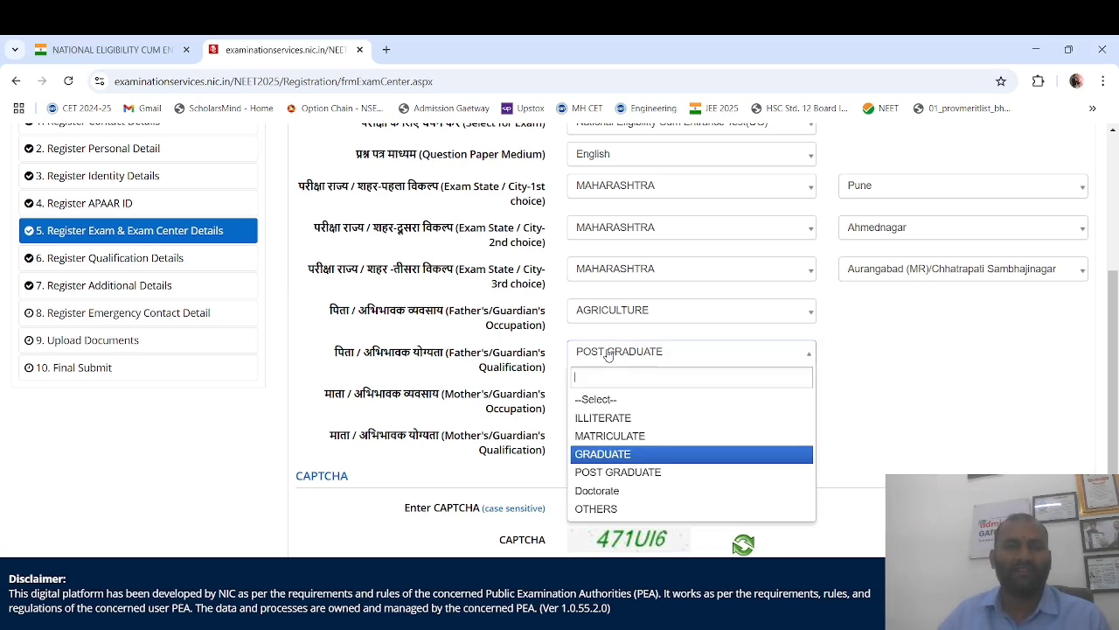
{"action": "left_click", "coordinate": [622, 455]}
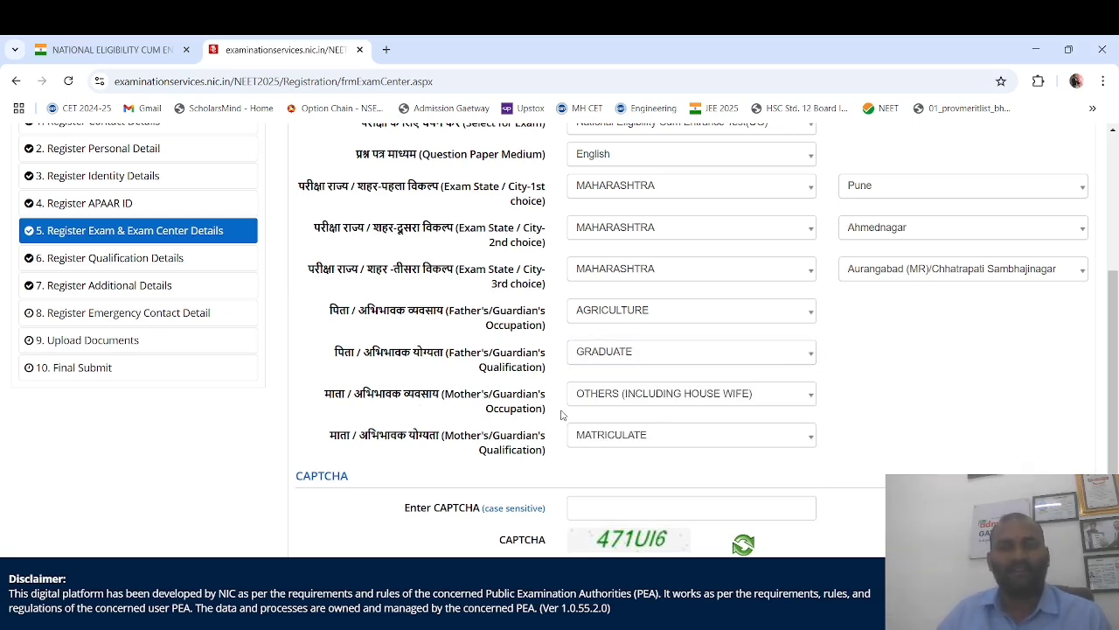
{"action": "left_click", "coordinate": [612, 403]}
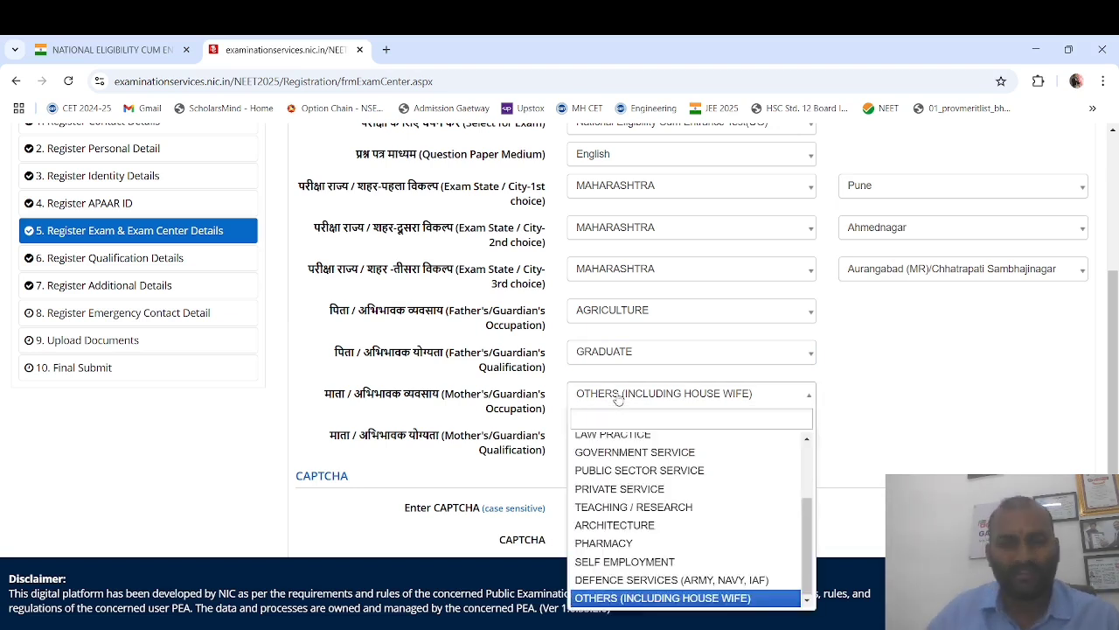
{"action": "left_click", "coordinate": [669, 598]}
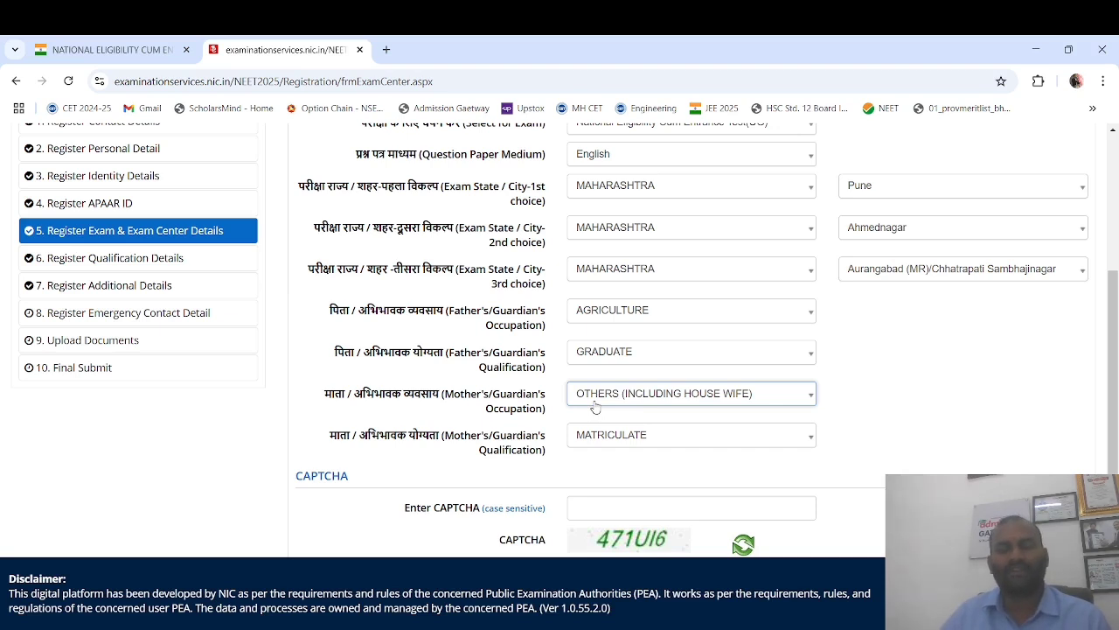
- Enter the displayed CAPTCHA, save the exam centre section, and confirm with Yes
{"action": "scroll", "coordinate": [625, 448], "scroll_direction": "down", "scroll_amount": 1}
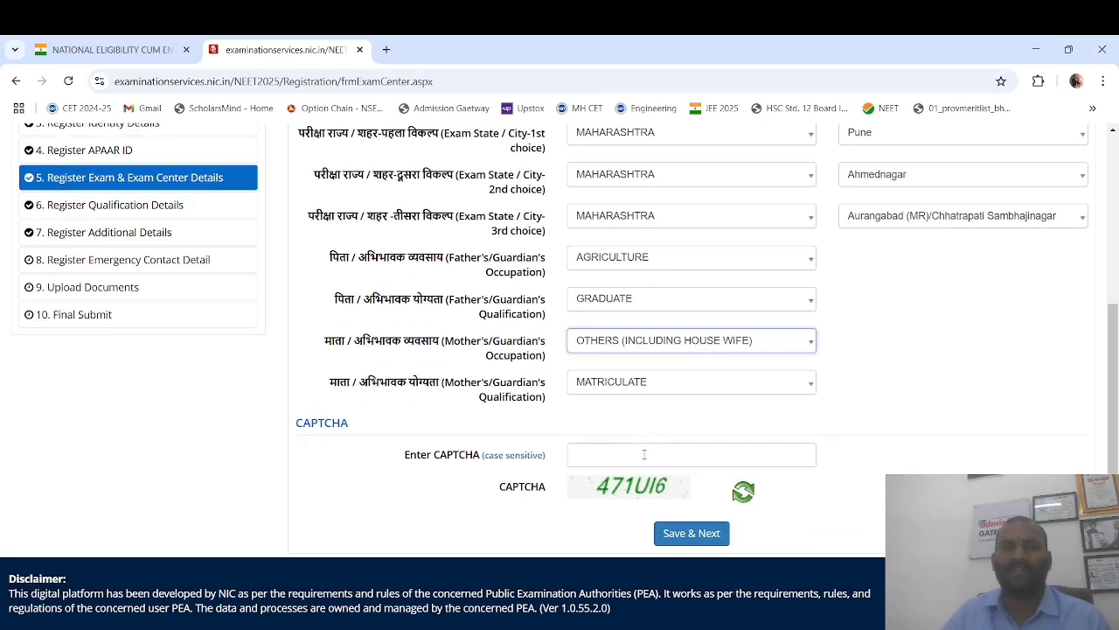
{"action": "left_click", "coordinate": [645, 454]}
{"action": "type", "text": "47"}
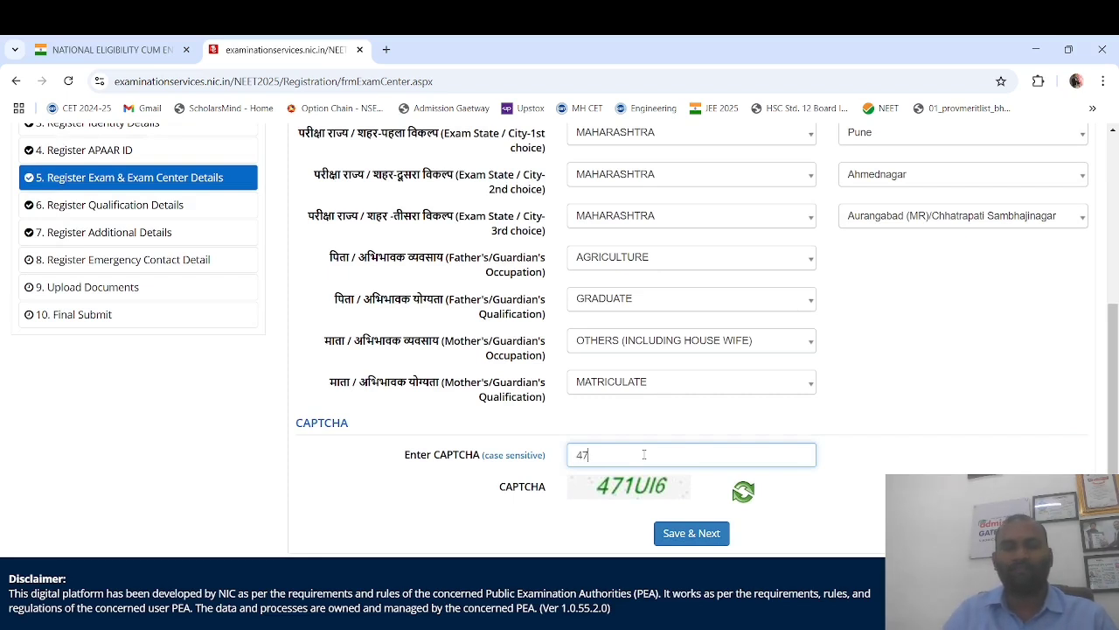
{"action": "type", "text": "1UI"}
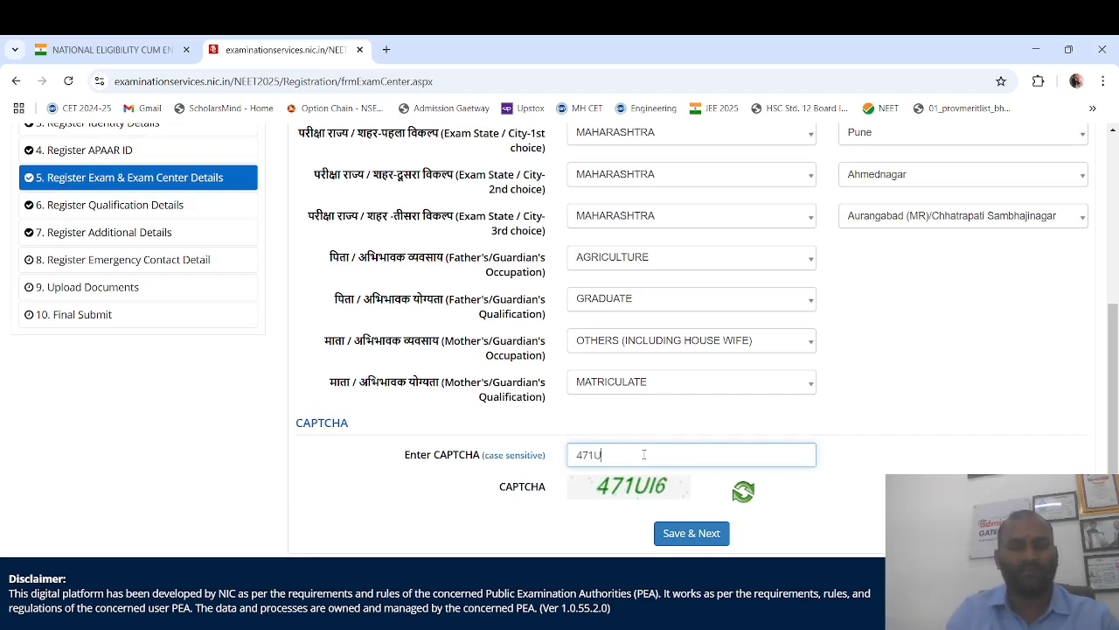
{"action": "type", "text": "6"}
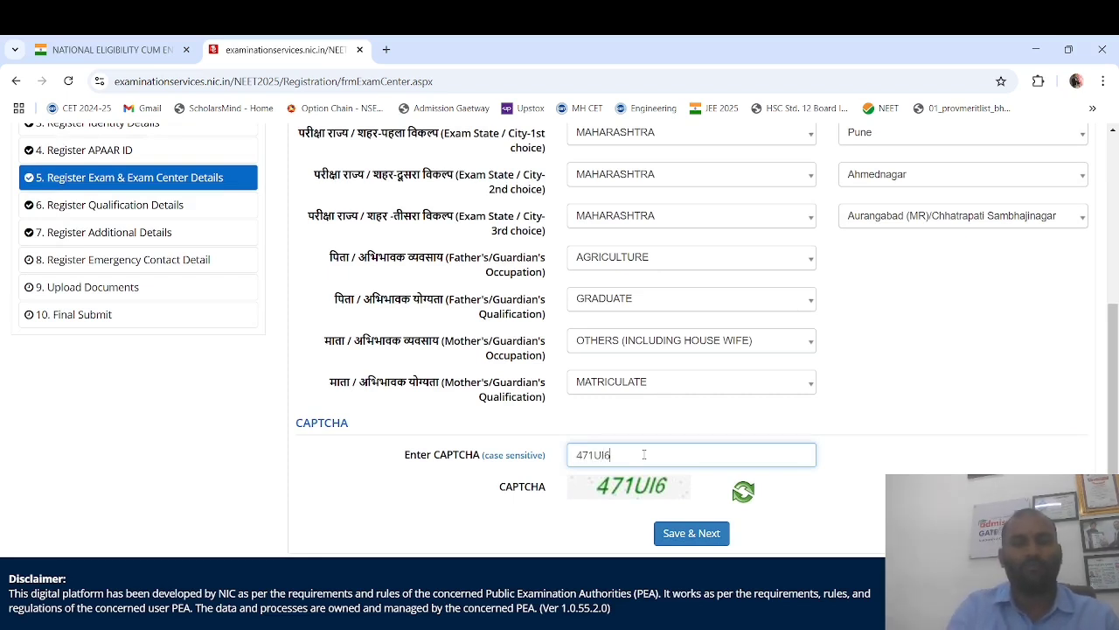
{"action": "left_click", "coordinate": [700, 530]}
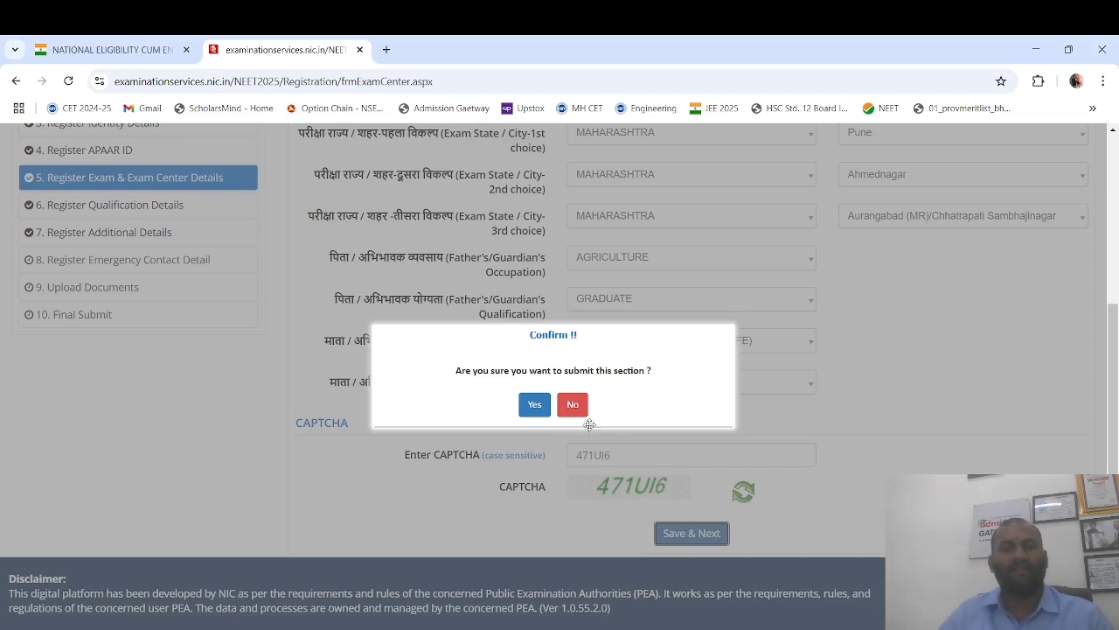
{"action": "left_click", "coordinate": [534, 407]}
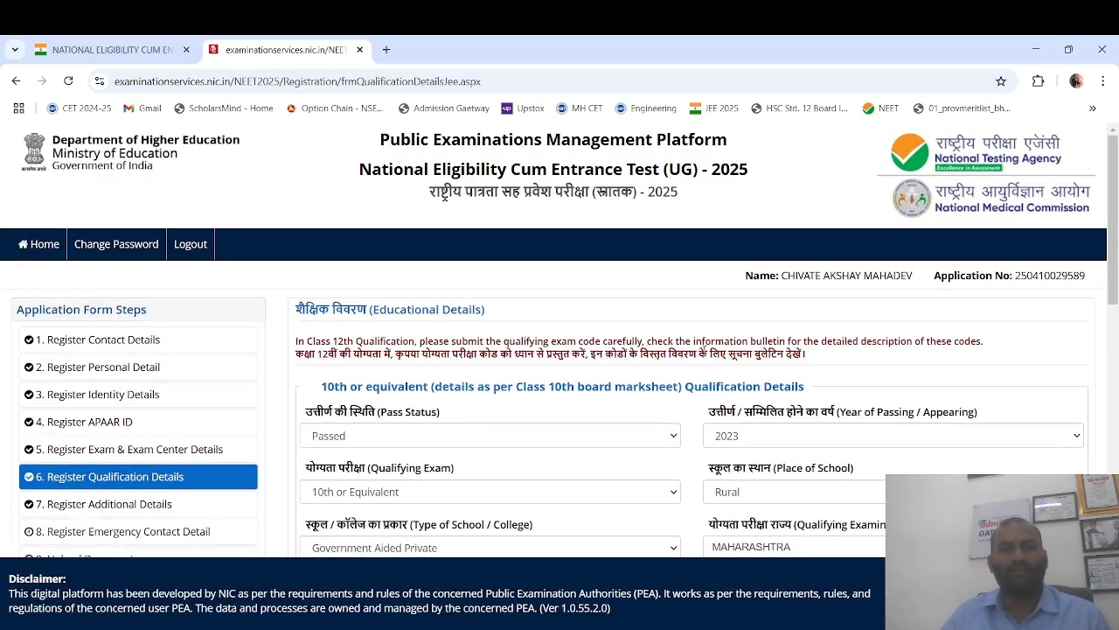
{"action": "scroll", "coordinate": [704, 326], "scroll_direction": "down", "scroll_amount": 2}
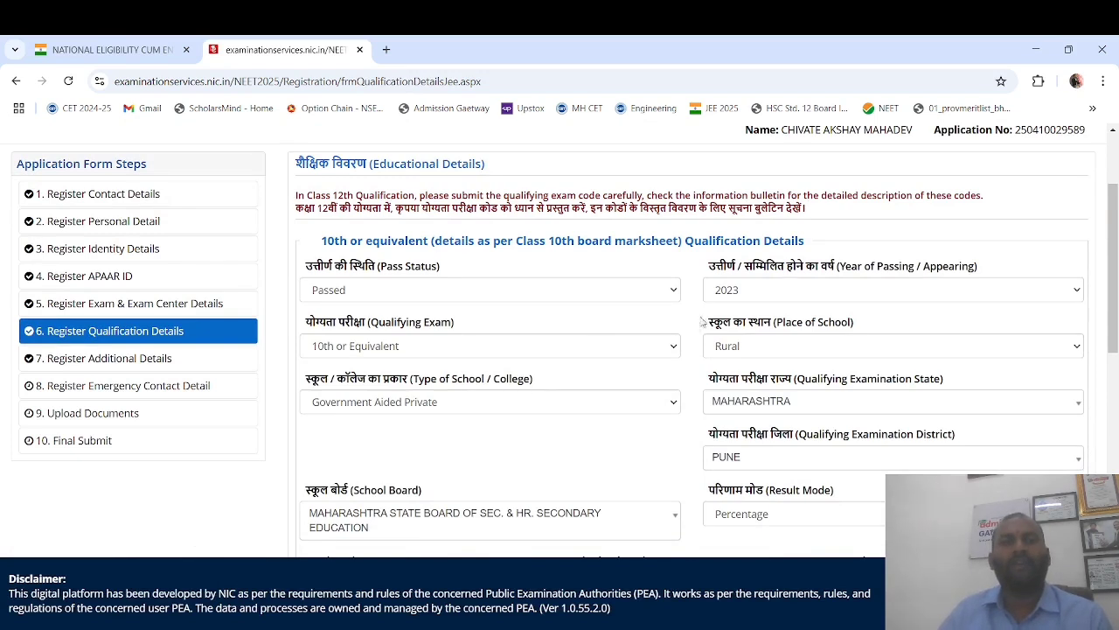
{"action": "scroll", "coordinate": [503, 300], "scroll_direction": "down", "scroll_amount": 1}
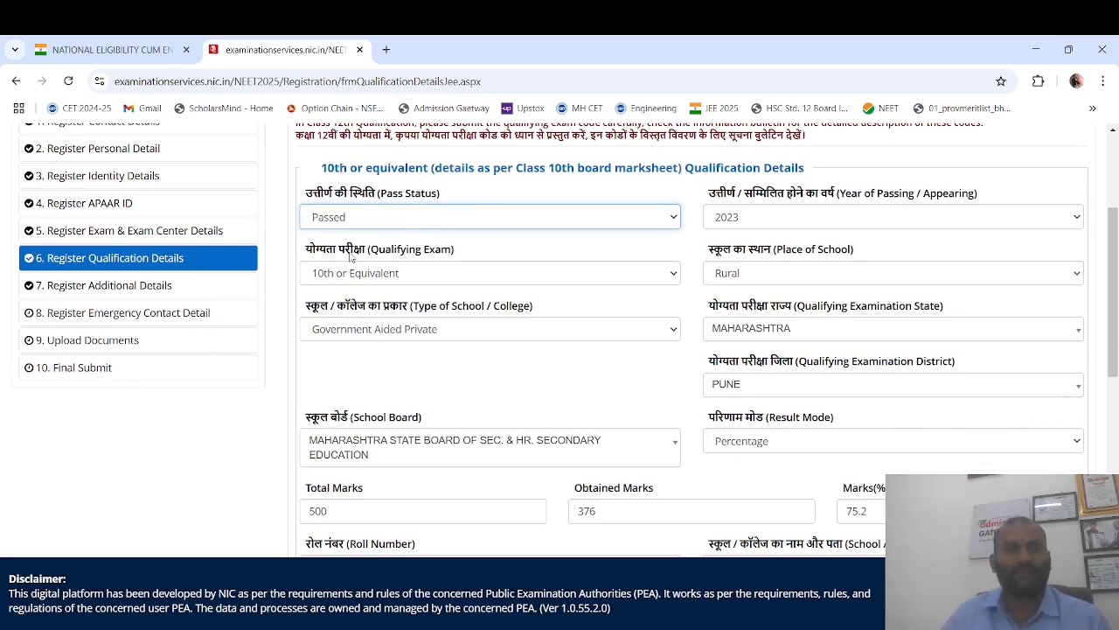
{"action": "left_click", "coordinate": [750, 225]}
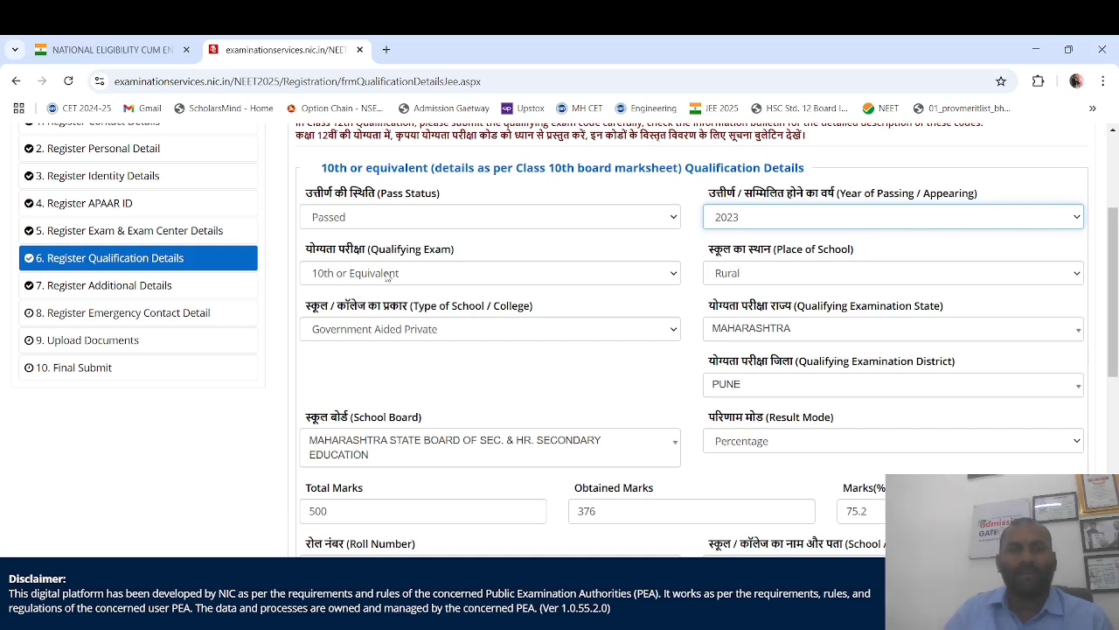
{"action": "left_click", "coordinate": [479, 278]}
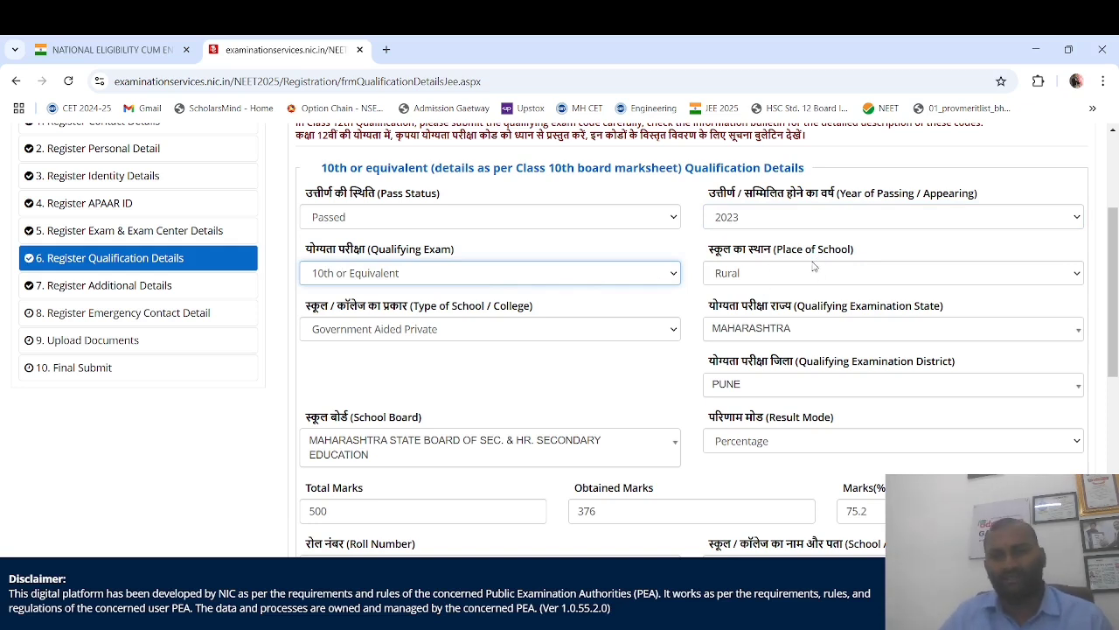
{"action": "left_click", "coordinate": [810, 273]}
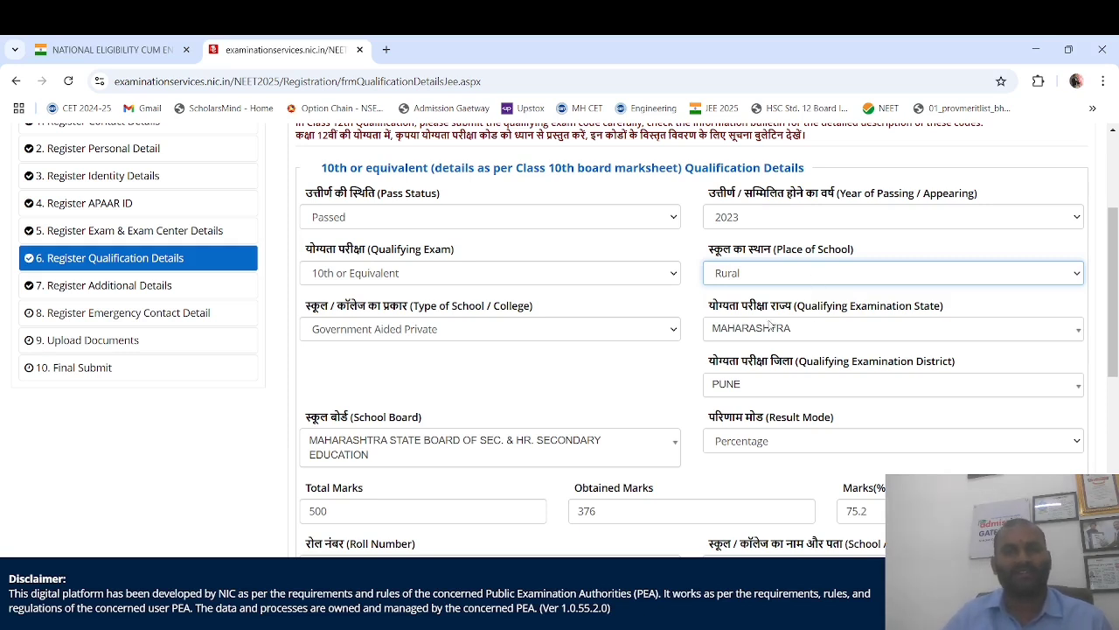
{"action": "left_click", "coordinate": [488, 310]}
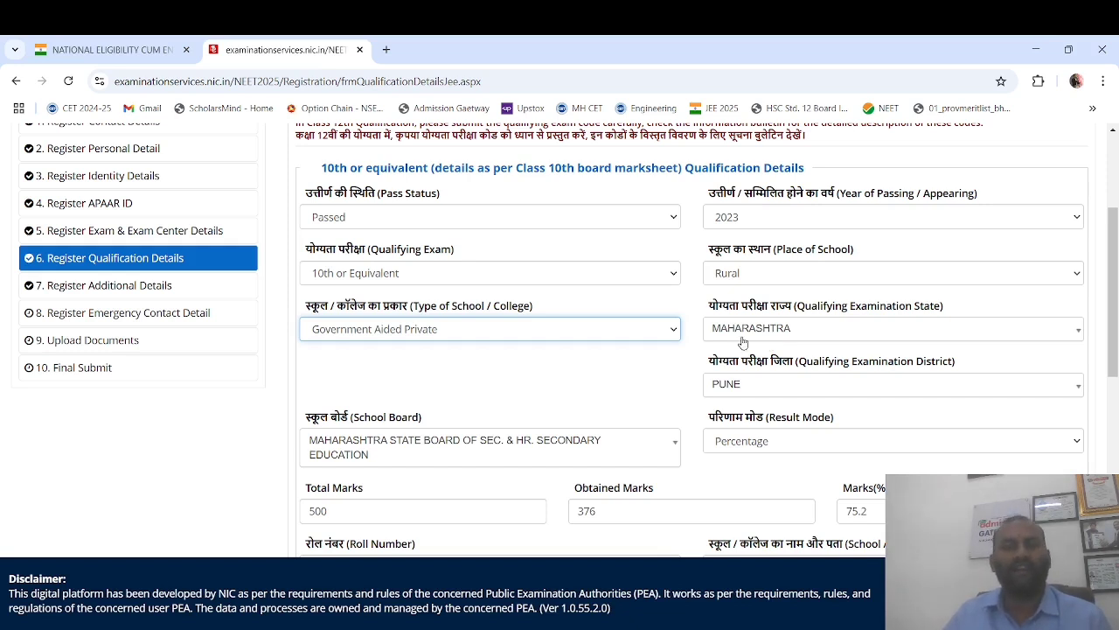
{"action": "scroll", "coordinate": [743, 339], "scroll_direction": "down", "scroll_amount": 1}
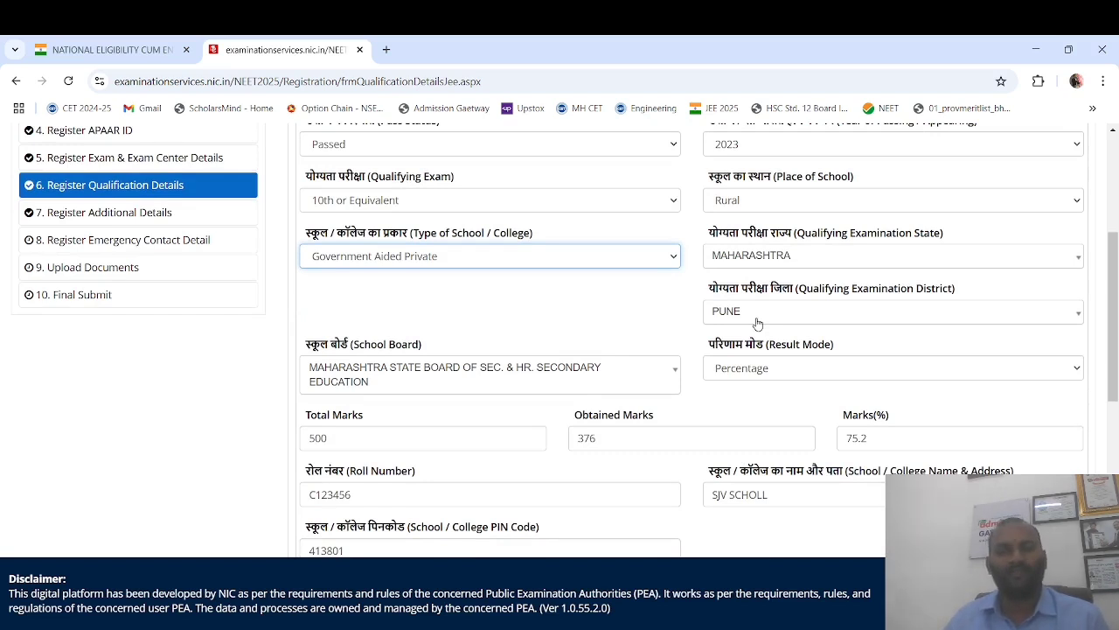
- Choose the Maharashtra state board for the 10th record and review result mode and marks (376)
{"action": "scroll", "coordinate": [667, 359], "scroll_direction": "down", "scroll_amount": 2}
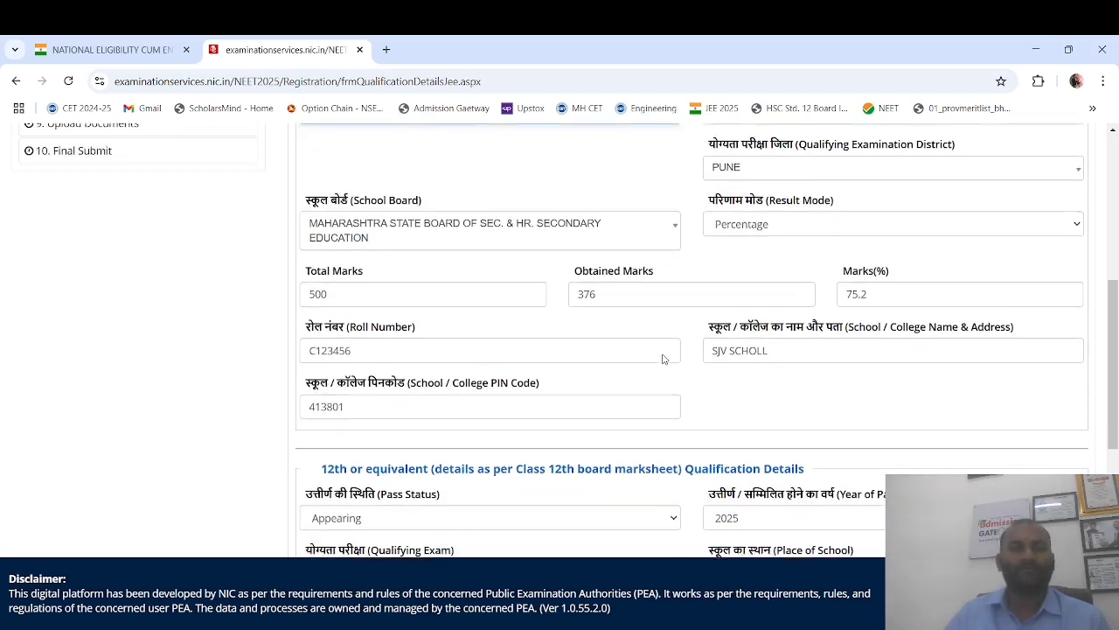
{"action": "left_click", "coordinate": [549, 229]}
{"action": "scroll", "coordinate": [492, 358], "scroll_direction": "down", "scroll_amount": 5}
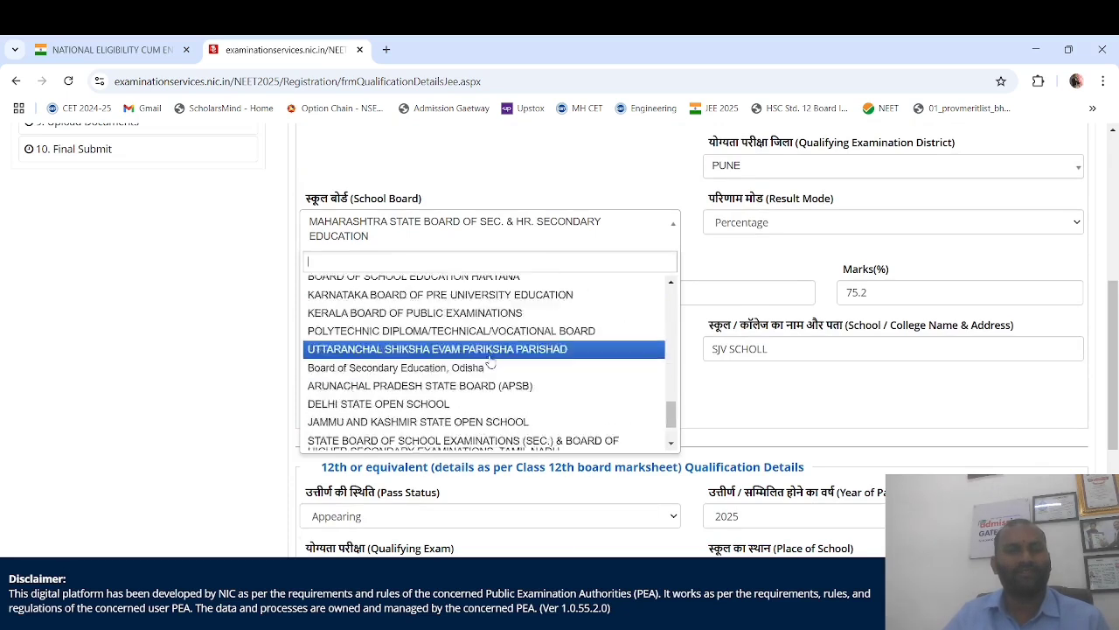
{"action": "scroll", "coordinate": [490, 364], "scroll_direction": "up", "scroll_amount": 10}
{"action": "scroll", "coordinate": [489, 363], "scroll_direction": "up", "scroll_amount": 1}
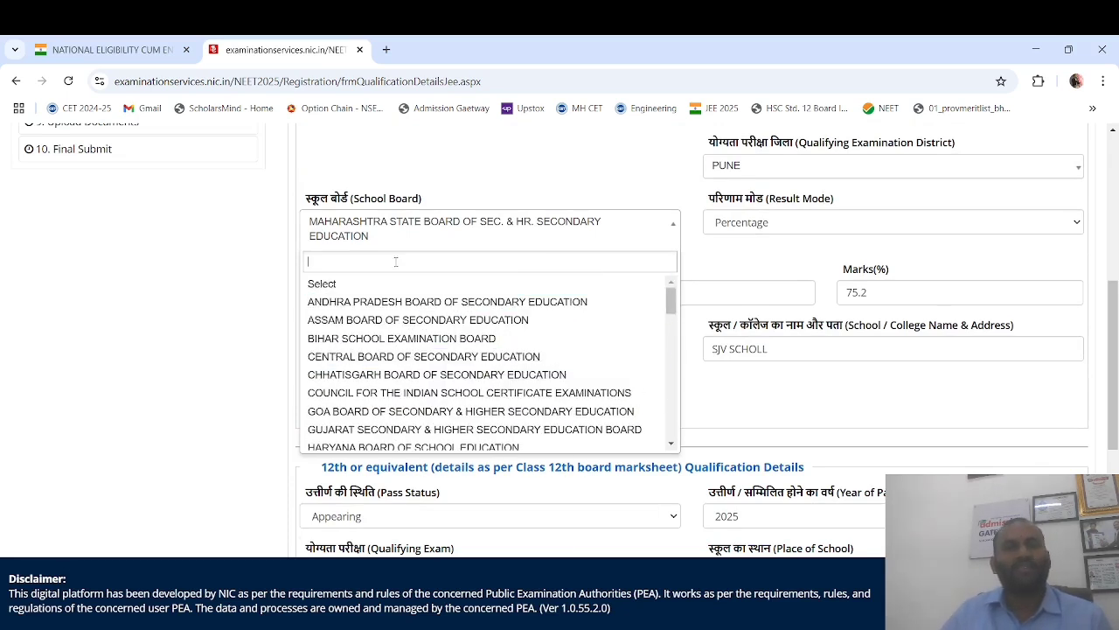
{"action": "type", "text": "maha"}
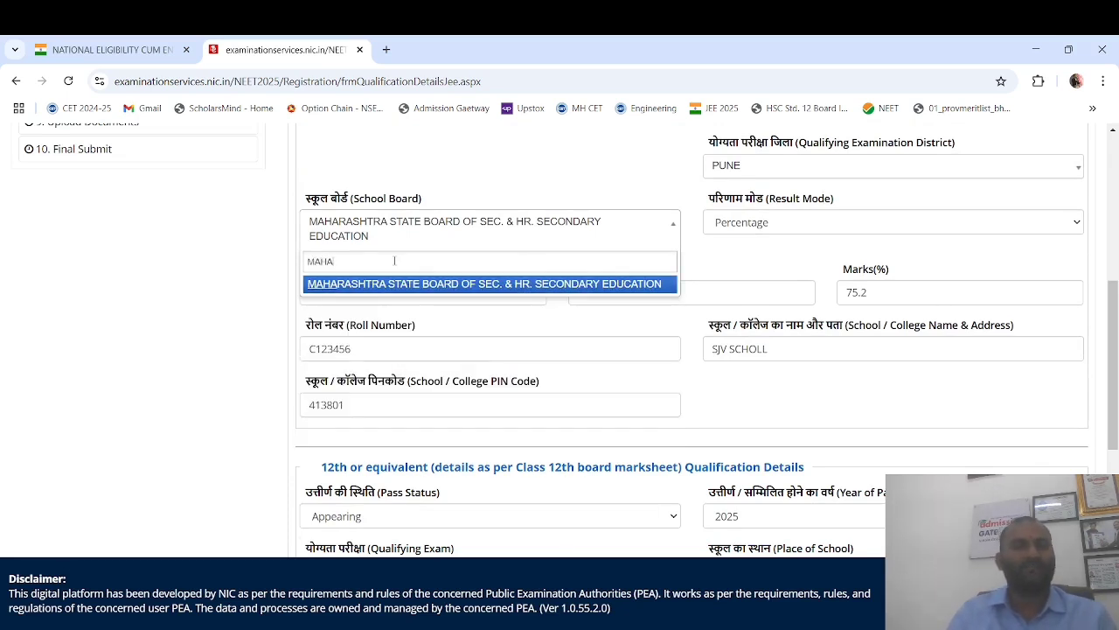
{"action": "key", "text": "Return"}
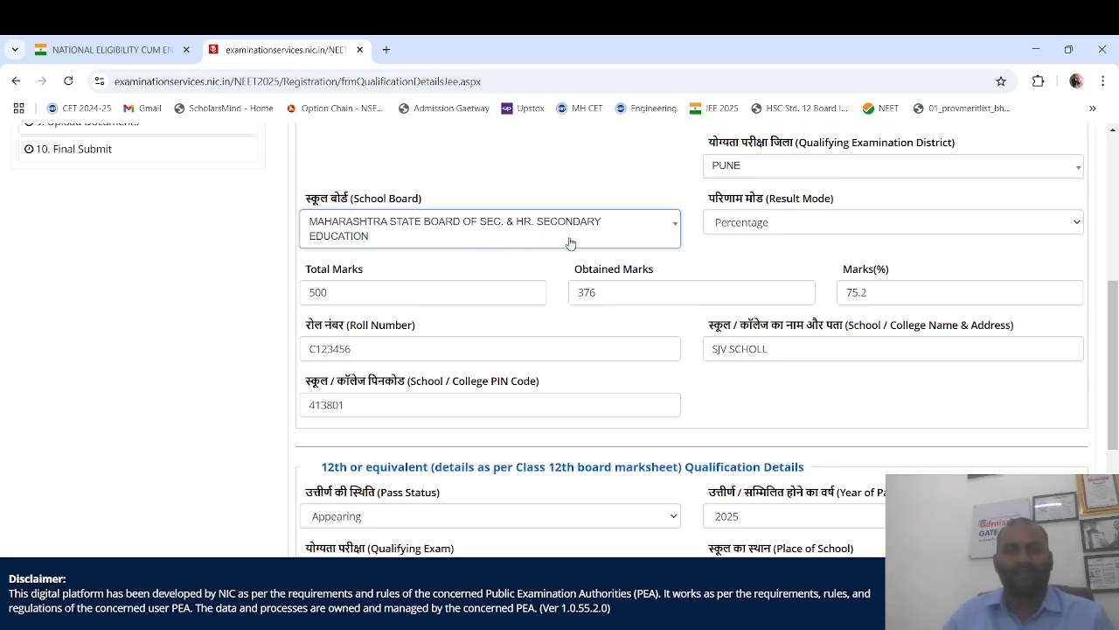
{"action": "left_click", "coordinate": [766, 224]}
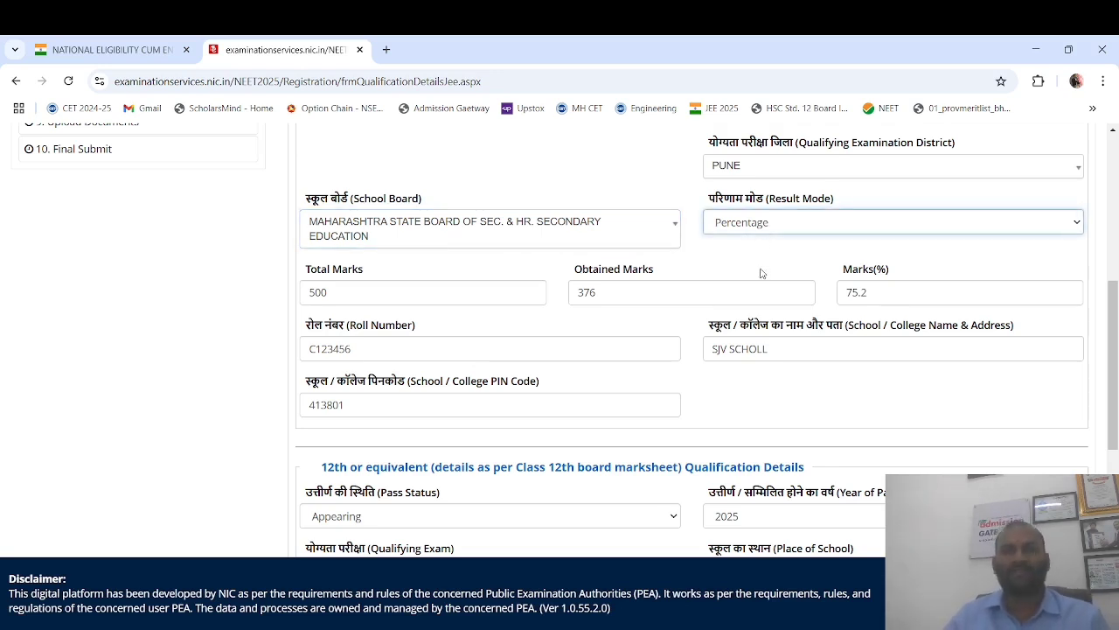
{"action": "left_click", "coordinate": [371, 302]}
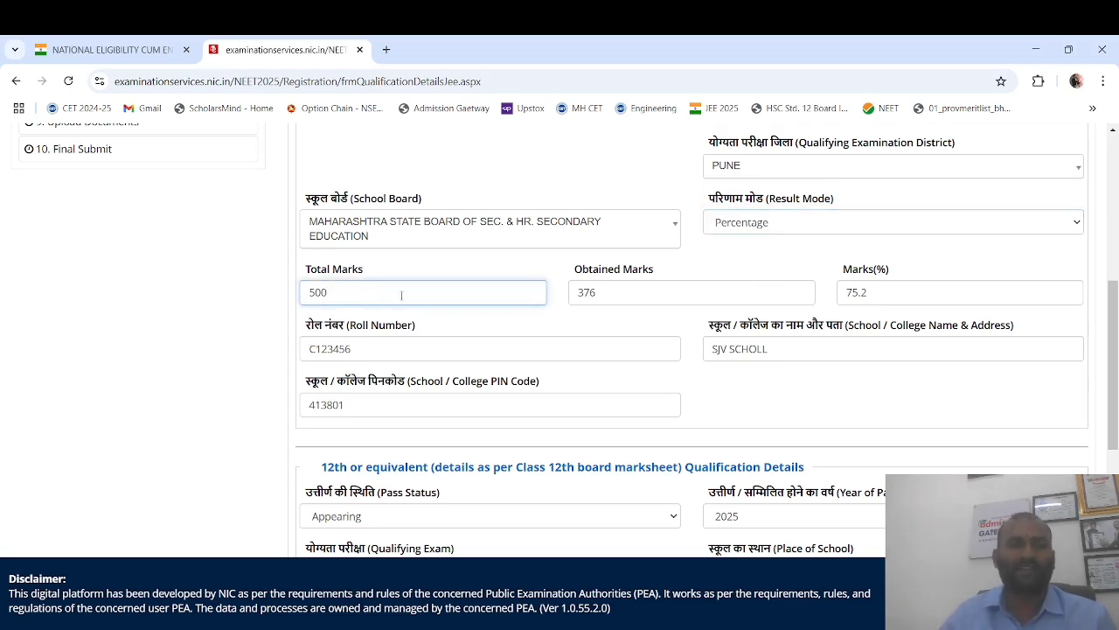
{"action": "double_click", "coordinate": [620, 293]}
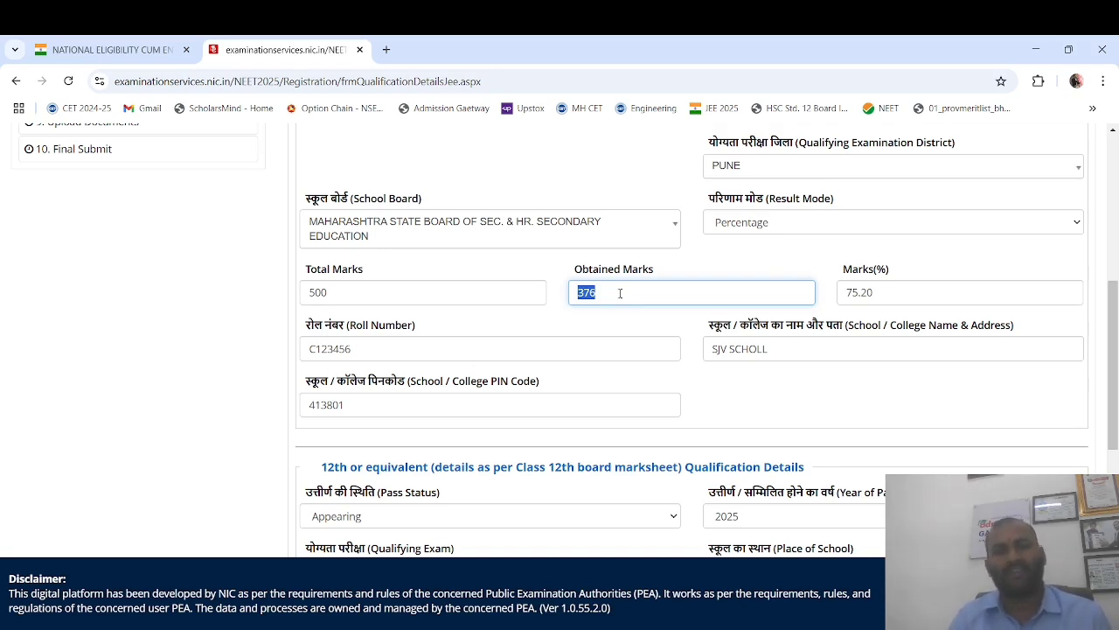
{"action": "left_click", "coordinate": [501, 350]}
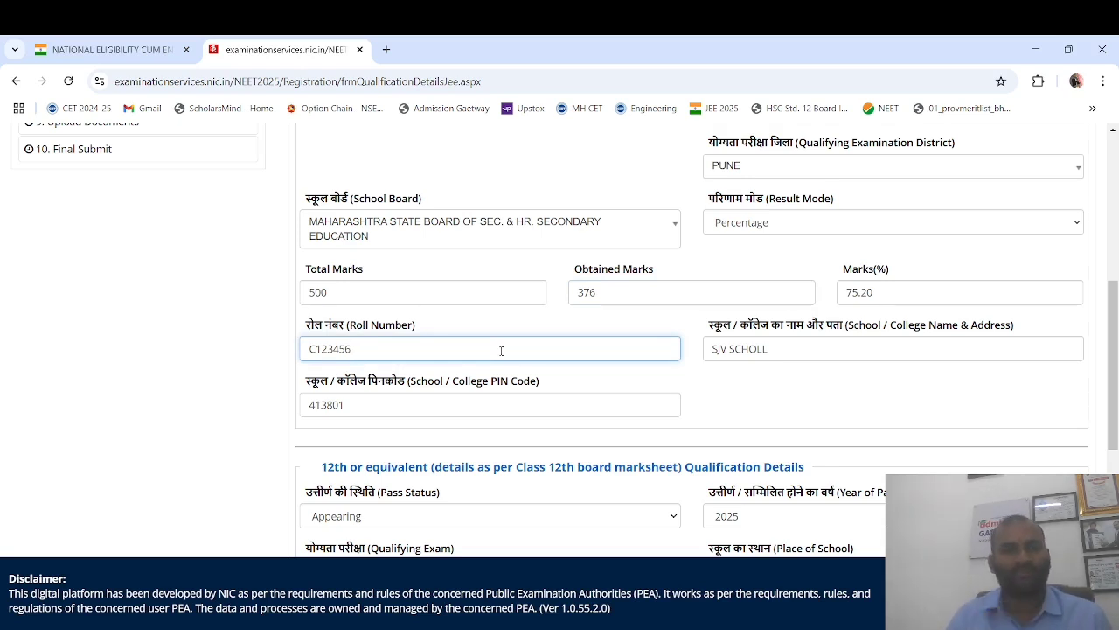
- Correct the school name to SJV SCHOOL and fill in the school PIN code
{"action": "left_click", "coordinate": [814, 348]}
{"action": "key", "text": "BackSpace"}
{"action": "type", "text": "OL"}
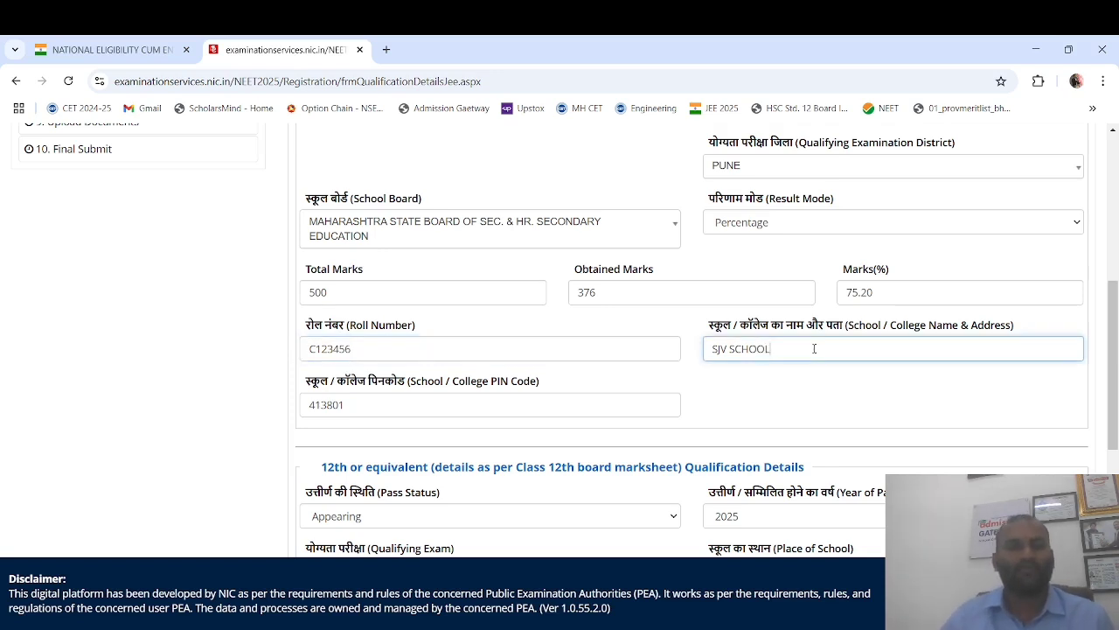
{"action": "left_click", "coordinate": [516, 407]}
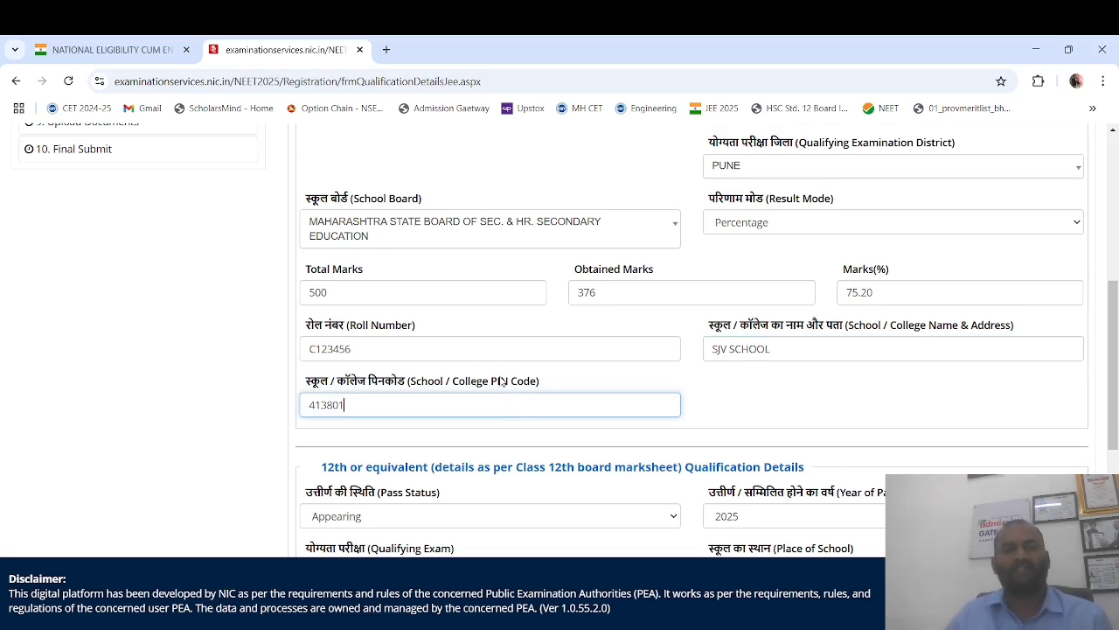
{"action": "left_click", "coordinate": [739, 399]}
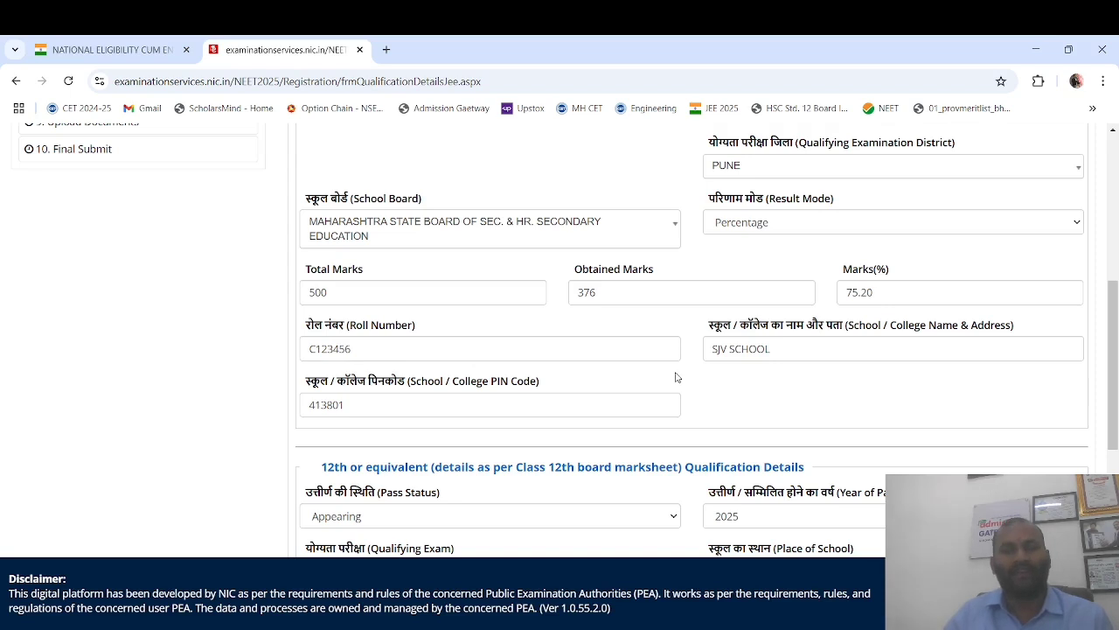
{"action": "scroll", "coordinate": [678, 377], "scroll_direction": "up", "scroll_amount": 3}
{"action": "scroll", "coordinate": [620, 354], "scroll_direction": "down", "scroll_amount": 2}
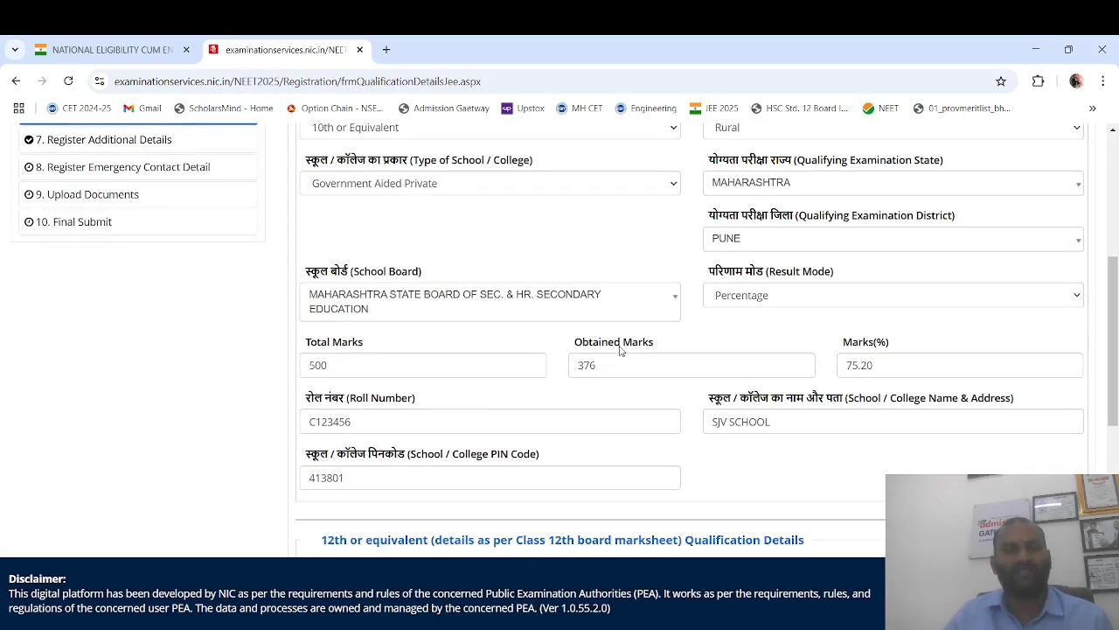
{"action": "scroll", "coordinate": [621, 352], "scroll_direction": "down", "scroll_amount": 1}
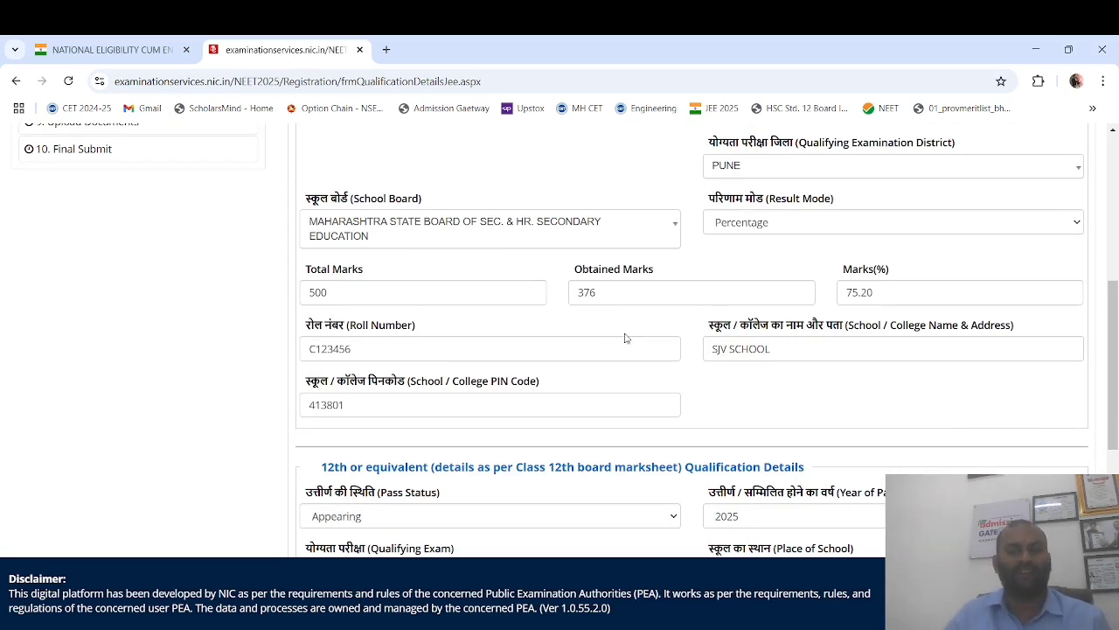
- Switch the 12th Pass Status to Passed, check the year options, then return it to Appearing
{"action": "scroll", "coordinate": [620, 340], "scroll_direction": "down", "scroll_amount": 3}
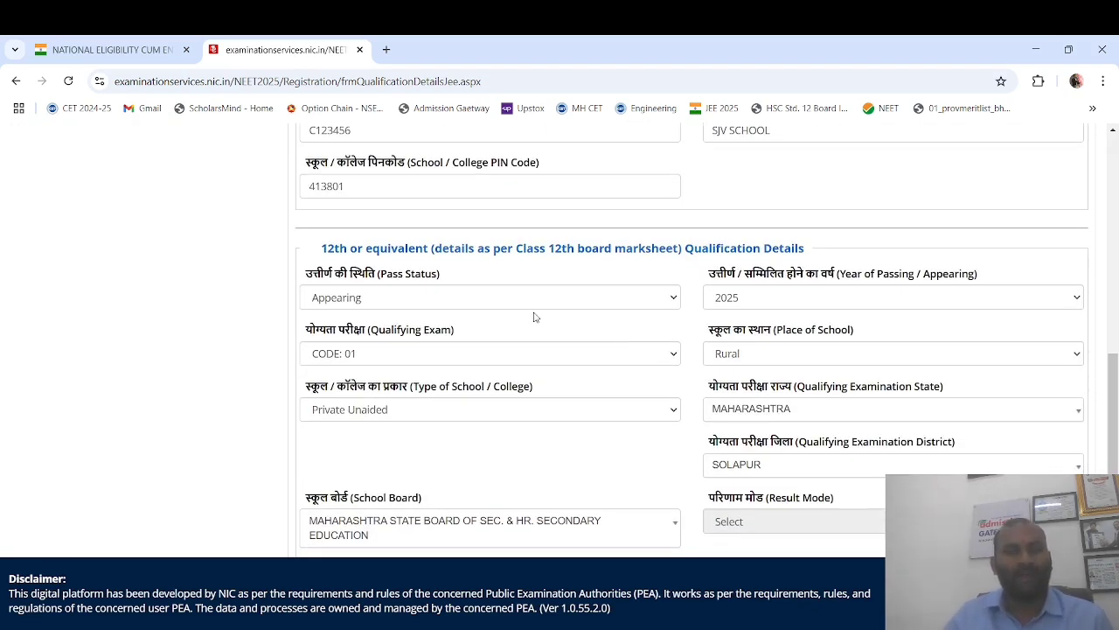
{"action": "triple_click", "coordinate": [555, 249]}
{"action": "left_click", "coordinate": [559, 257]}
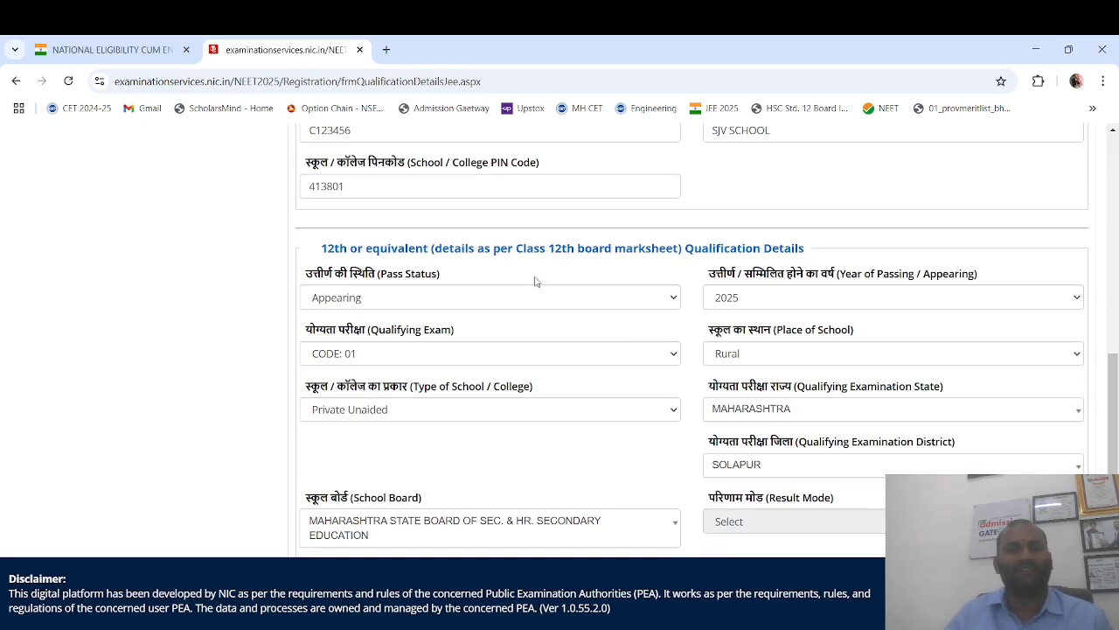
{"action": "left_click", "coordinate": [458, 303]}
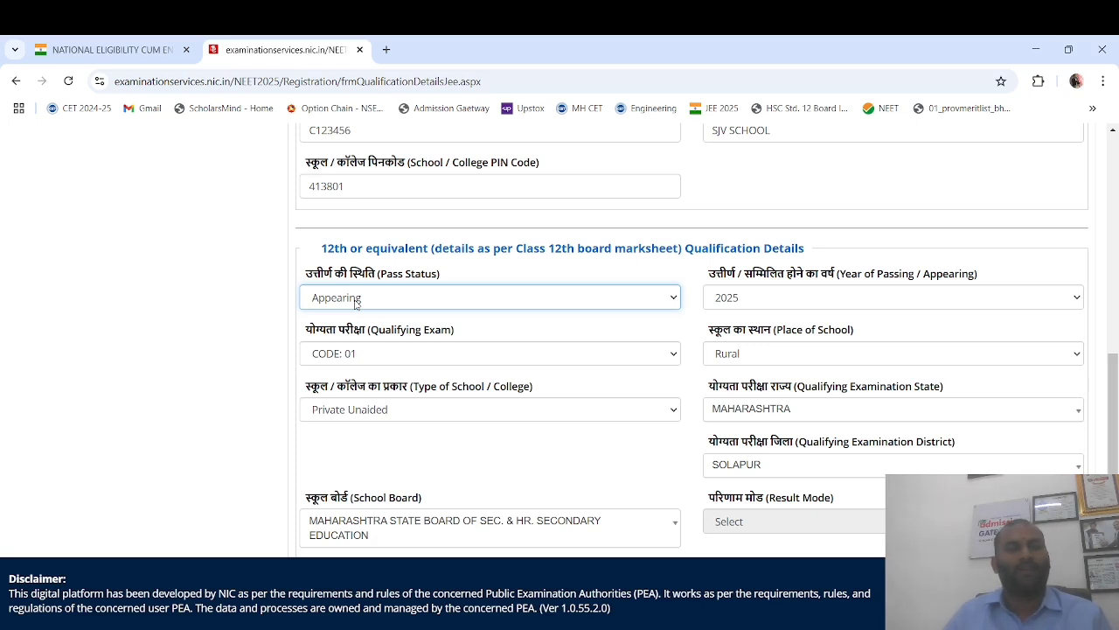
{"action": "left_click", "coordinate": [357, 346]}
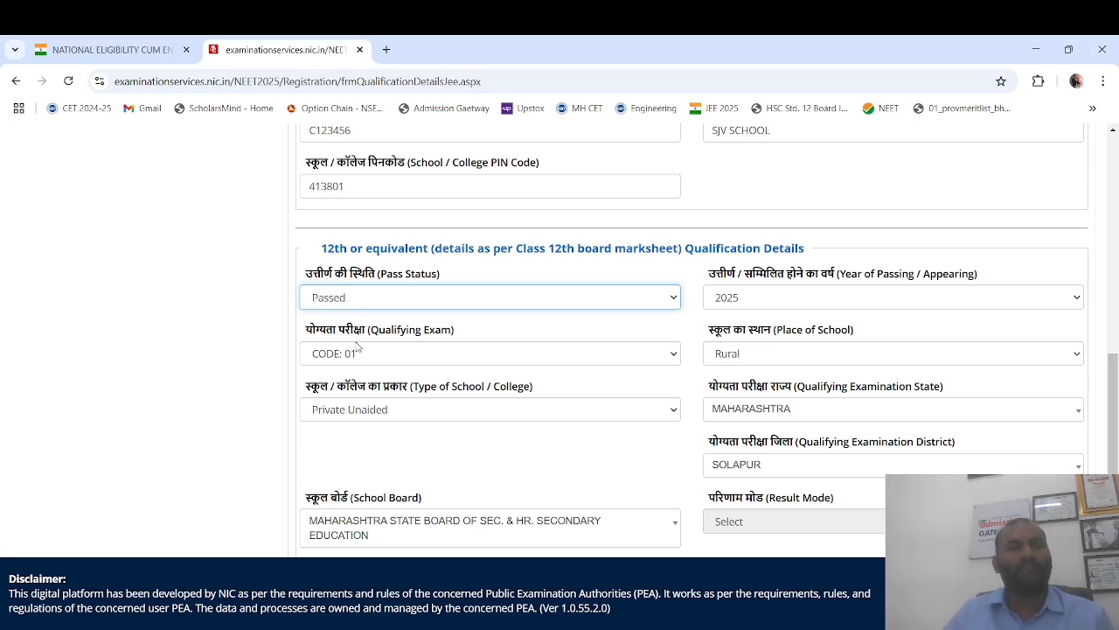
{"action": "scroll", "coordinate": [533, 375], "scroll_direction": "down", "scroll_amount": 3}
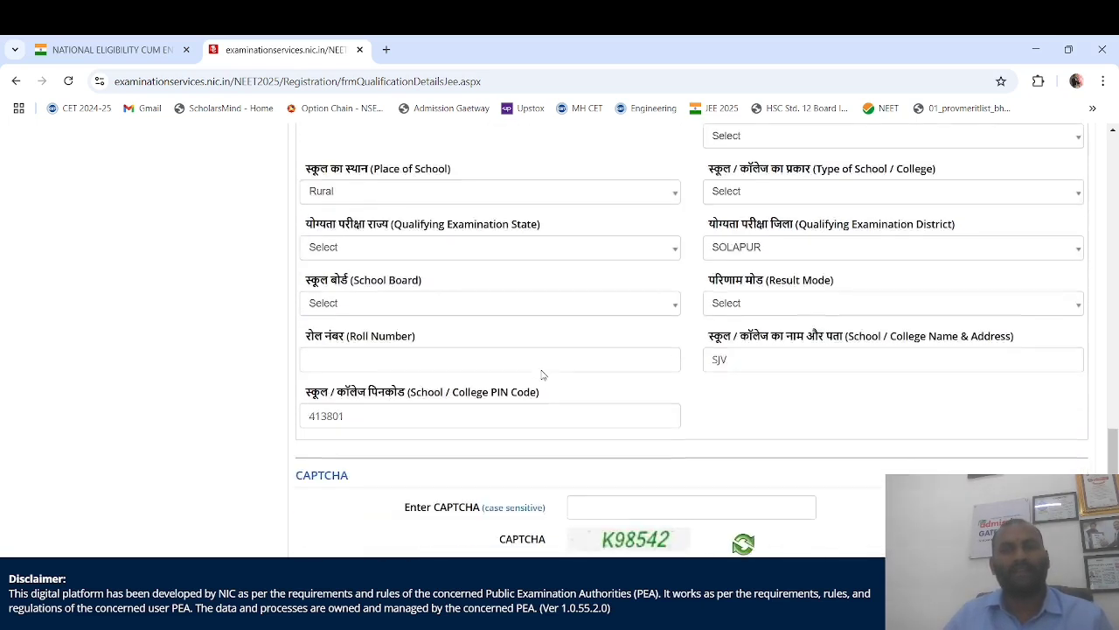
{"action": "scroll", "coordinate": [623, 376], "scroll_direction": "up", "scroll_amount": 3}
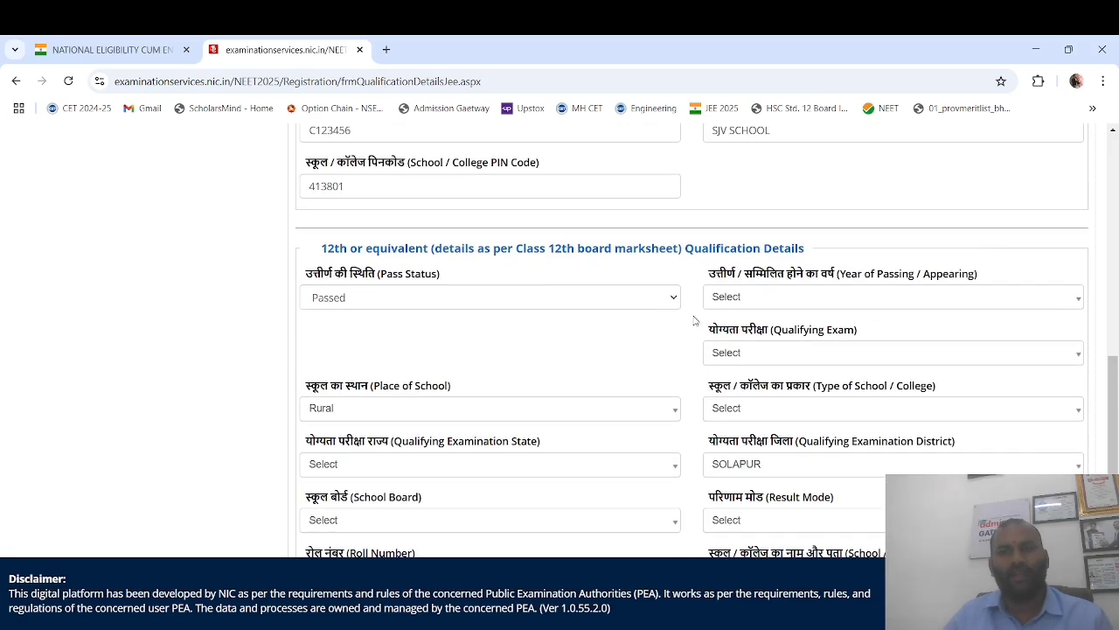
{"action": "left_click", "coordinate": [753, 305]}
{"action": "left_click", "coordinate": [753, 306]}
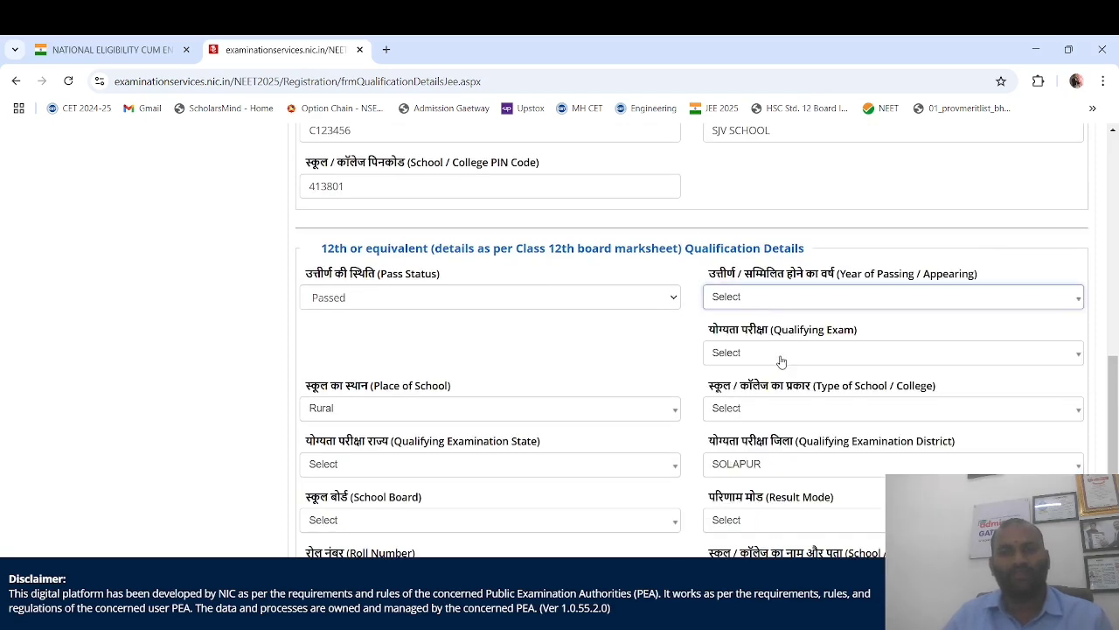
{"action": "scroll", "coordinate": [562, 367], "scroll_direction": "down", "scroll_amount": 3}
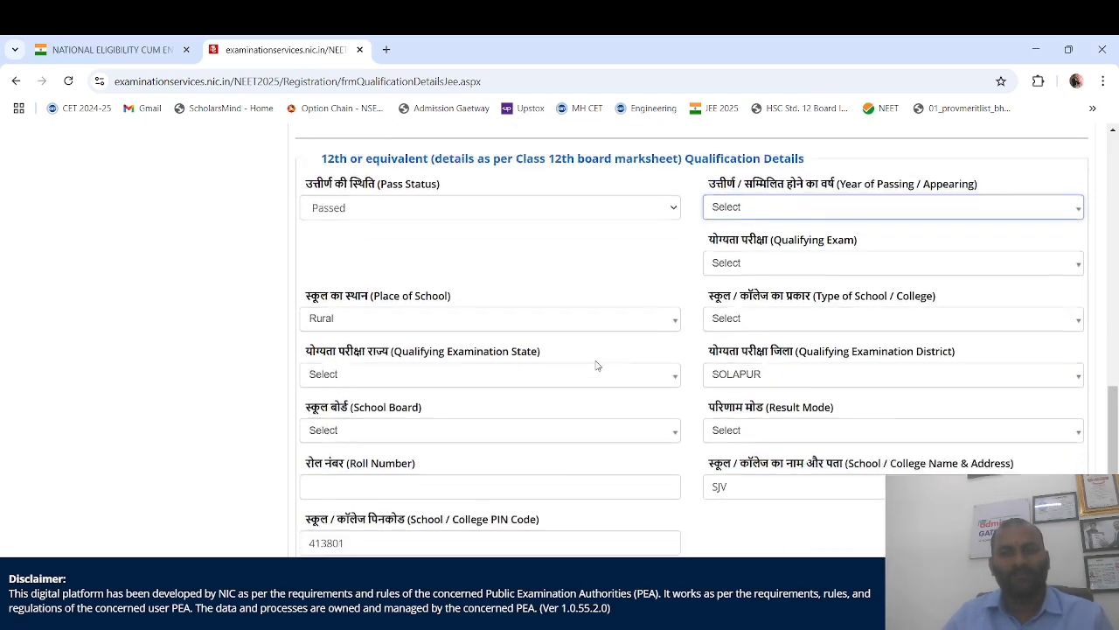
{"action": "scroll", "coordinate": [665, 394], "scroll_direction": "up", "scroll_amount": 4}
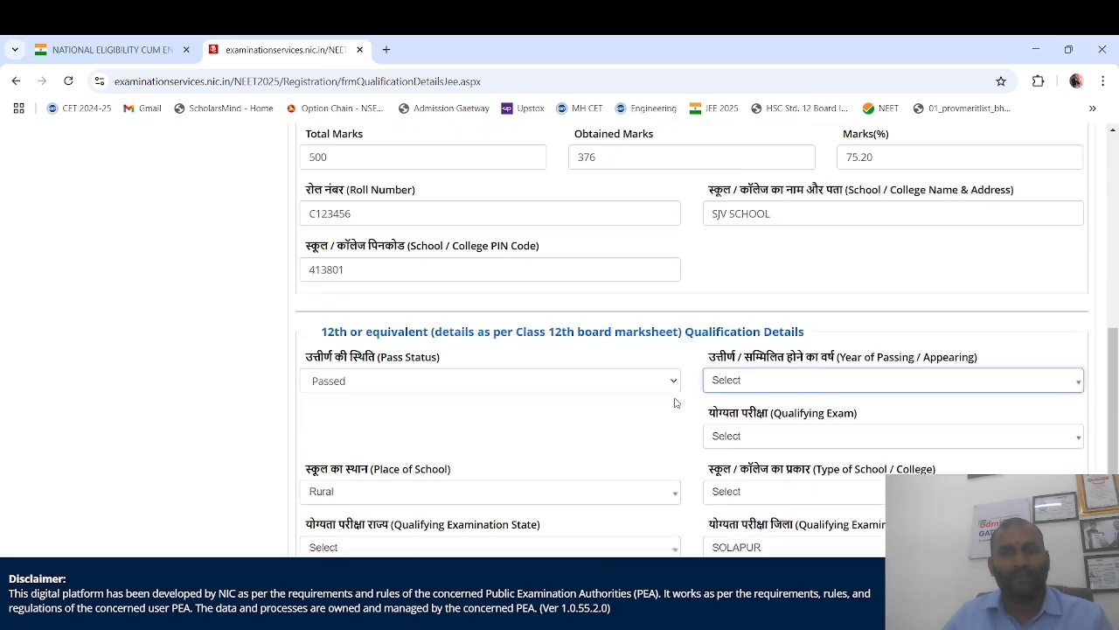
{"action": "left_click", "coordinate": [499, 397]}
- Keep Pass Status Appearing, with 2025 as year of passing and CODE: 01 as qualifying exam
{"action": "left_click", "coordinate": [415, 456]}
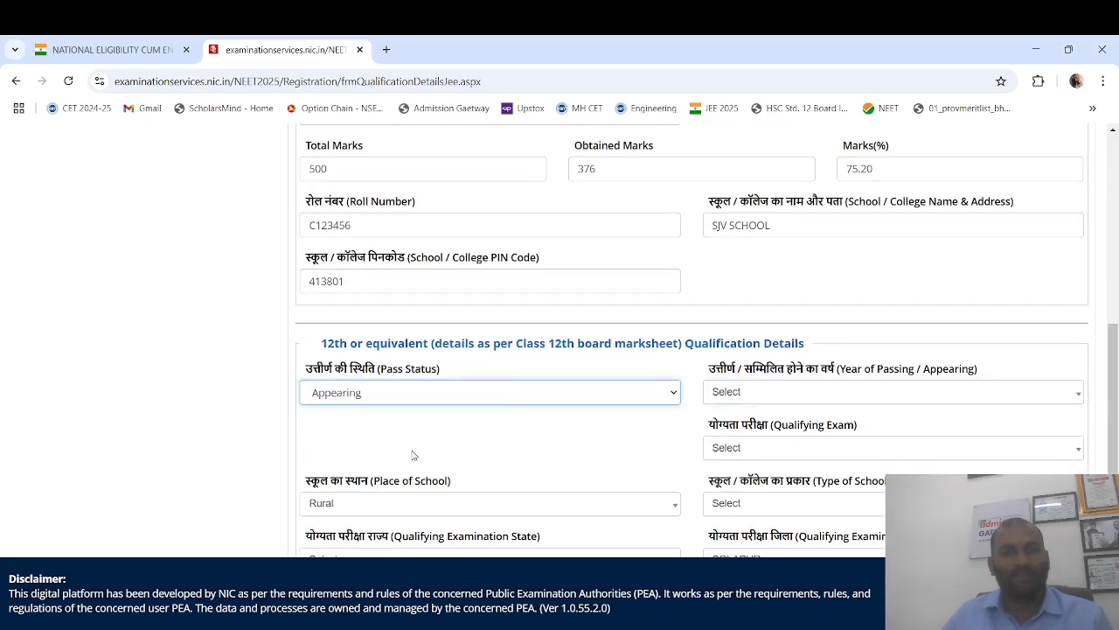
{"action": "scroll", "coordinate": [560, 429], "scroll_direction": "down", "scroll_amount": 1}
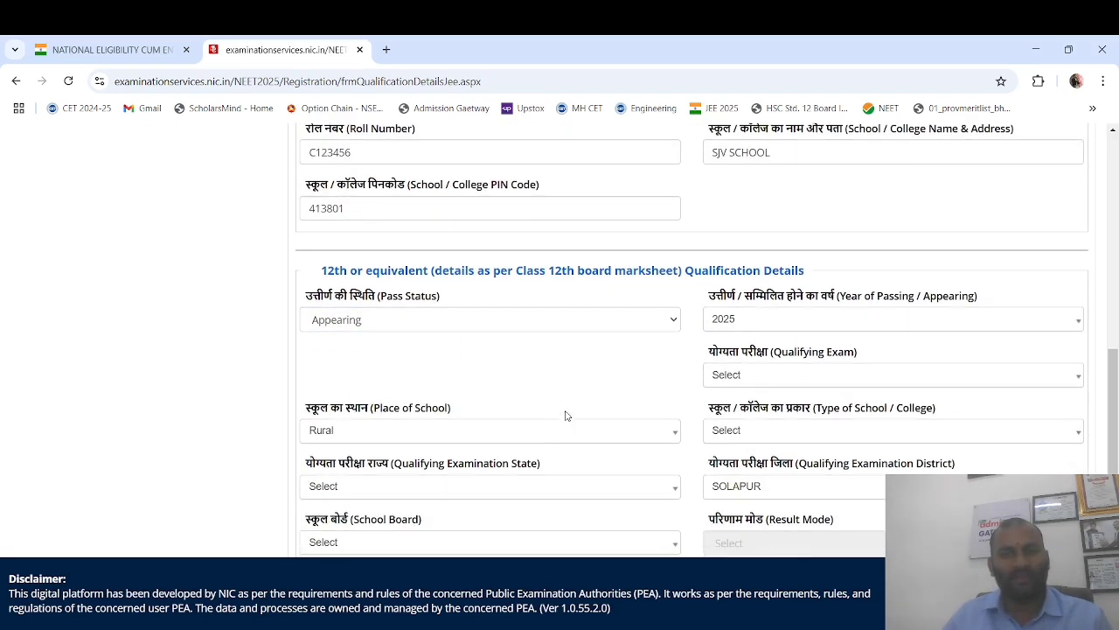
{"action": "left_click", "coordinate": [749, 329]}
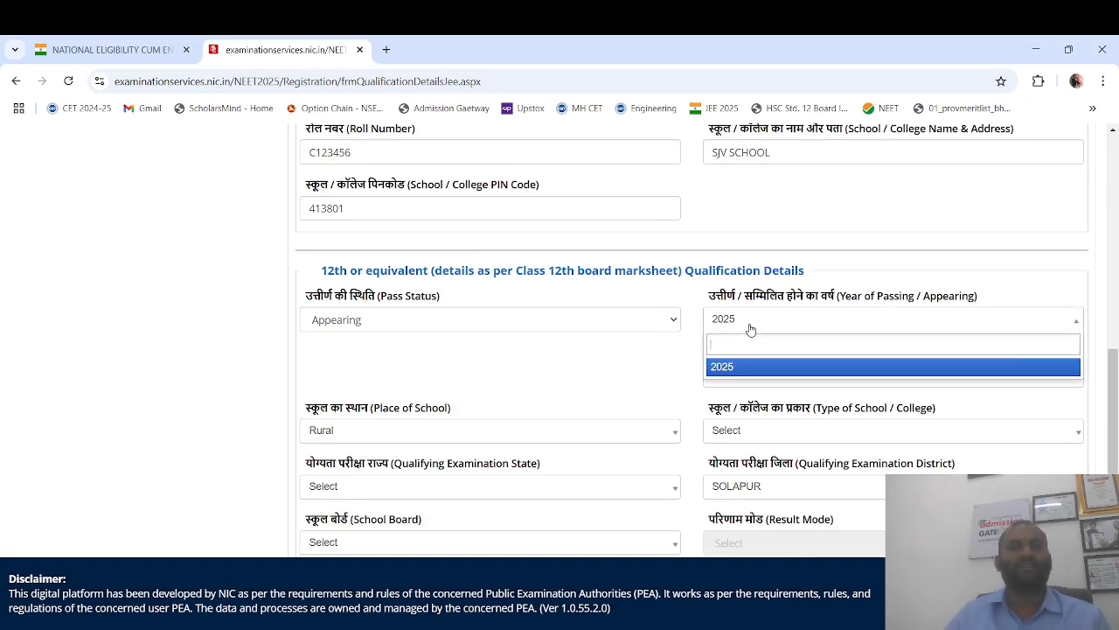
{"action": "left_click", "coordinate": [733, 370]}
{"action": "left_click", "coordinate": [732, 370]}
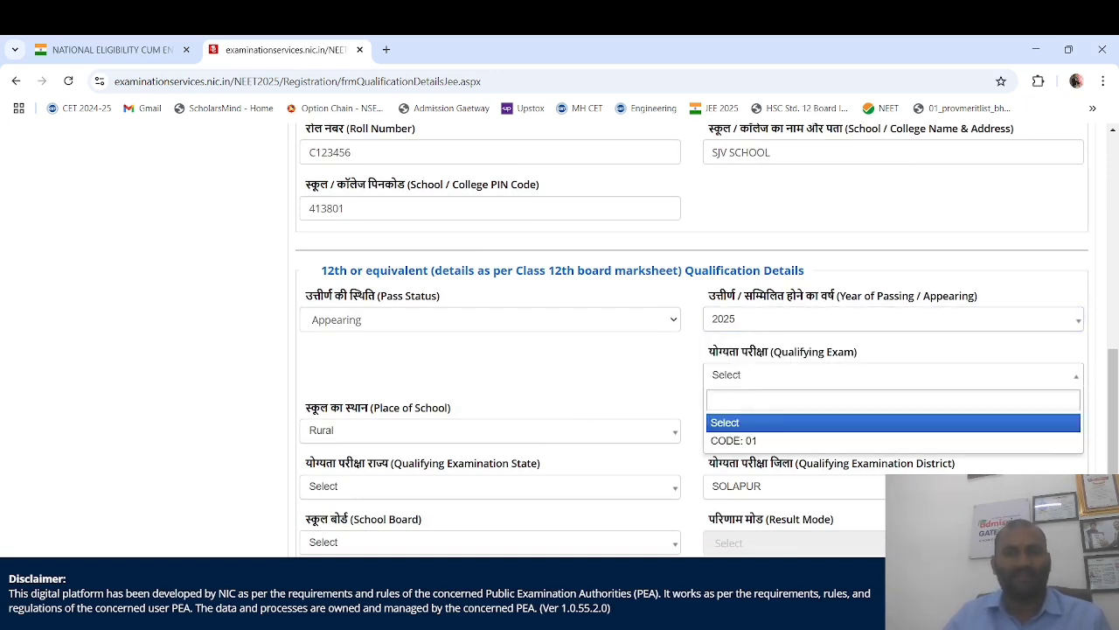
{"action": "left_click", "coordinate": [737, 442]}
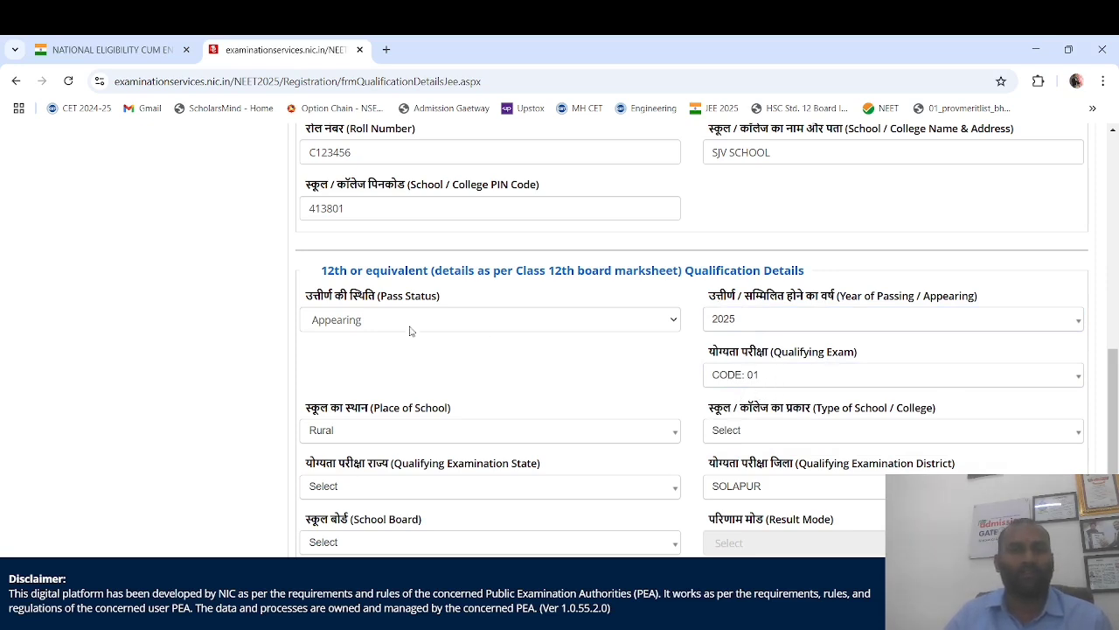
- Toggle Pass Status to Passed and back to Appearing, then reselect CODE: 01 as qualifying exam
{"action": "left_click", "coordinate": [382, 367]}
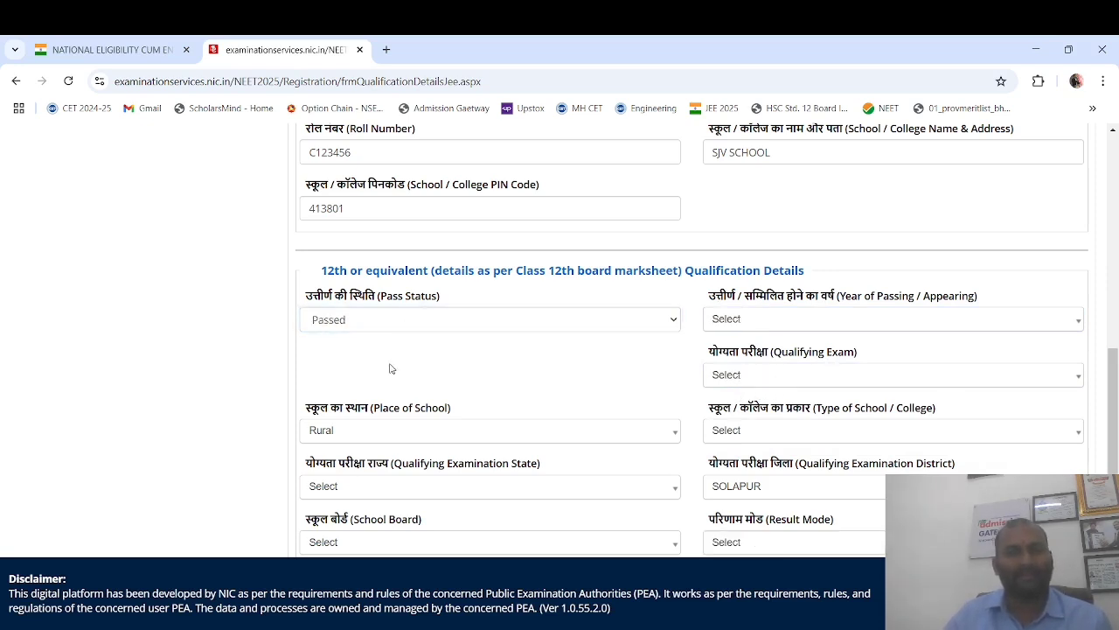
{"action": "left_click", "coordinate": [725, 378]}
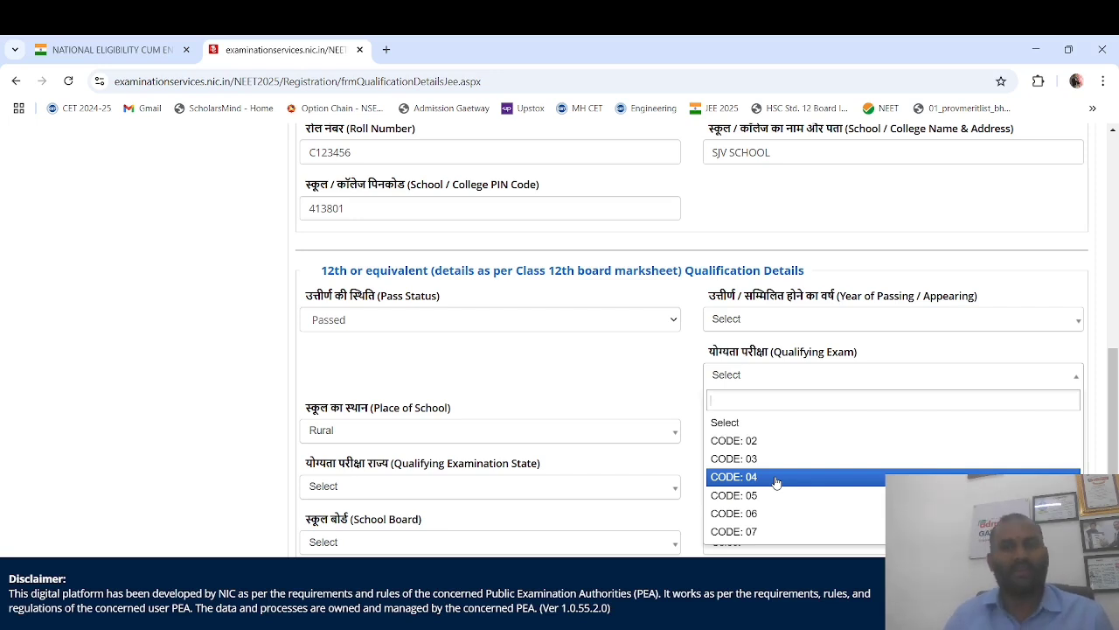
{"action": "left_click", "coordinate": [525, 323]}
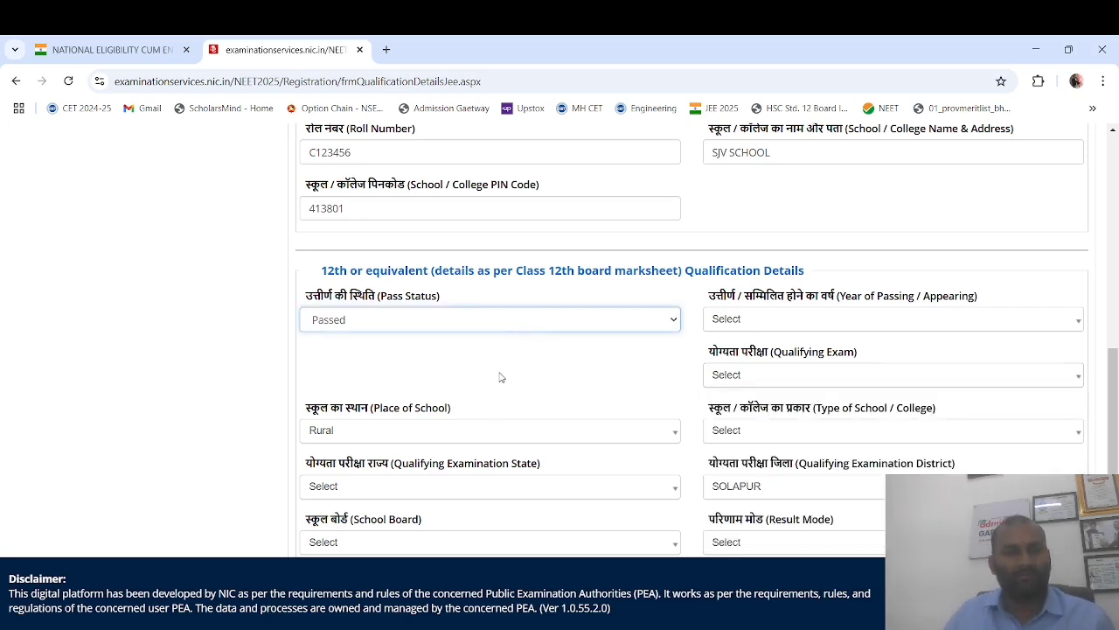
{"action": "left_click", "coordinate": [501, 377]}
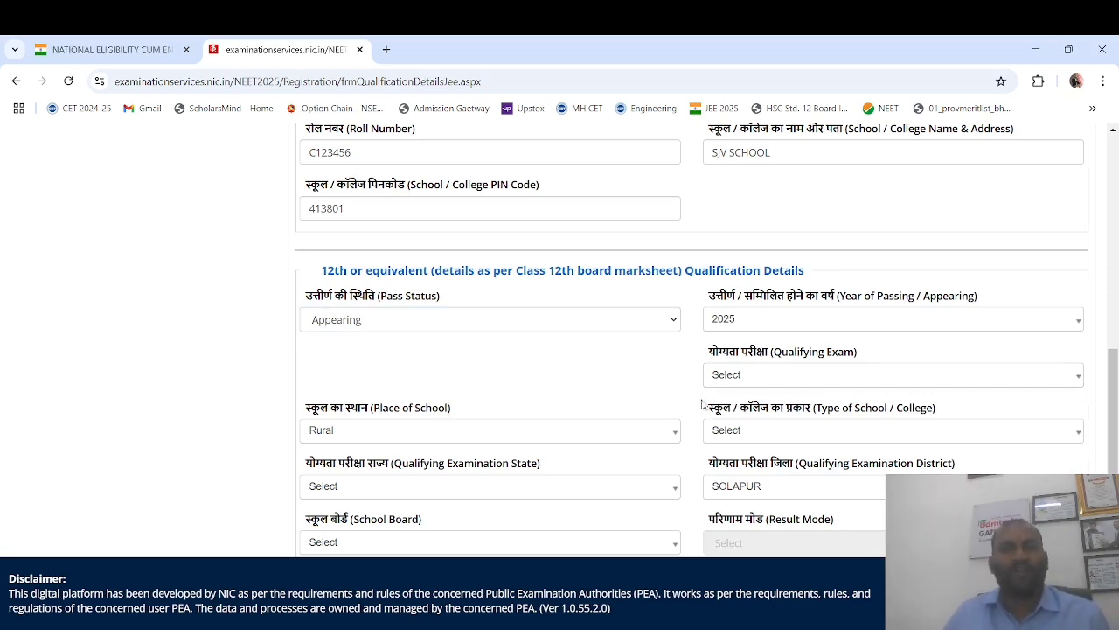
{"action": "left_click", "coordinate": [754, 383]}
{"action": "left_click", "coordinate": [737, 443]}
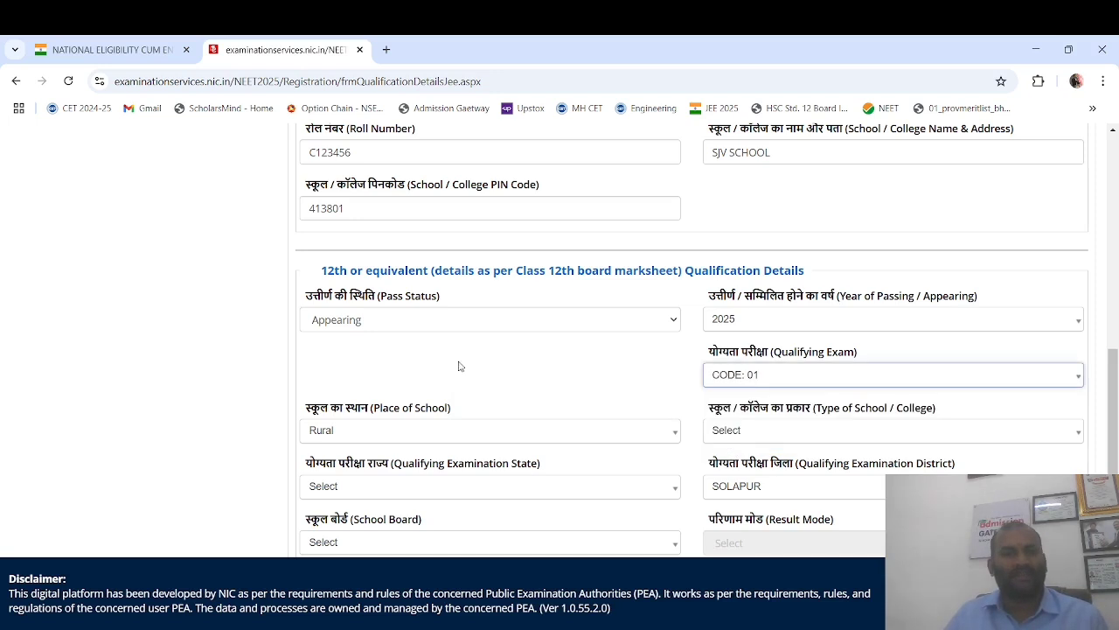
{"action": "left_click", "coordinate": [356, 339]}
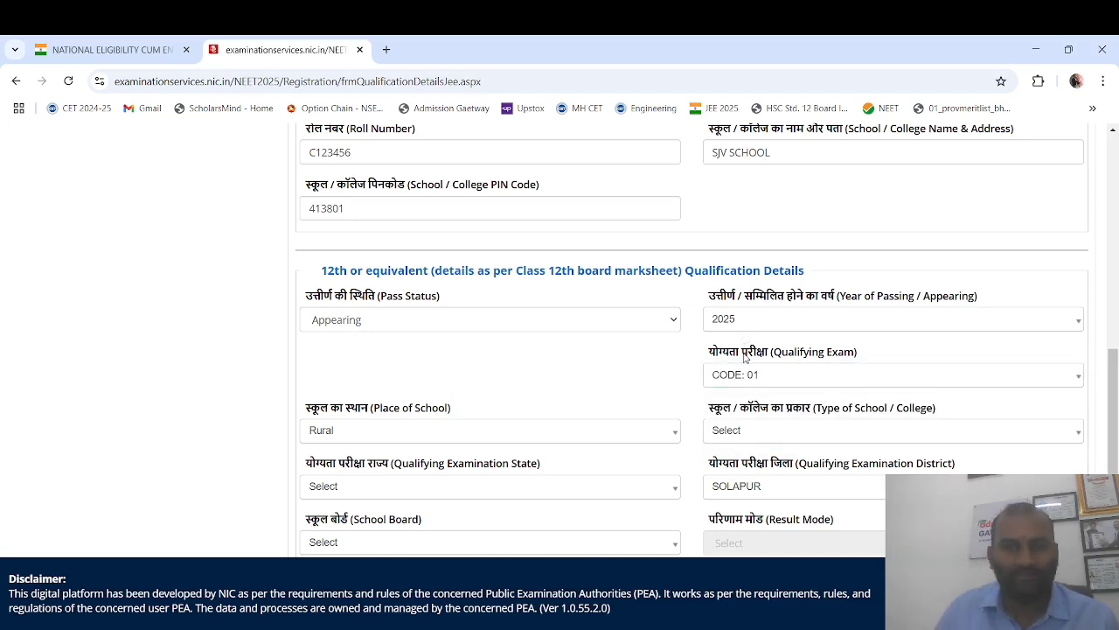
- Keep Rural as the place of school and choose Private Unaided as the school type
{"action": "scroll", "coordinate": [735, 357], "scroll_direction": "down", "scroll_amount": 3}
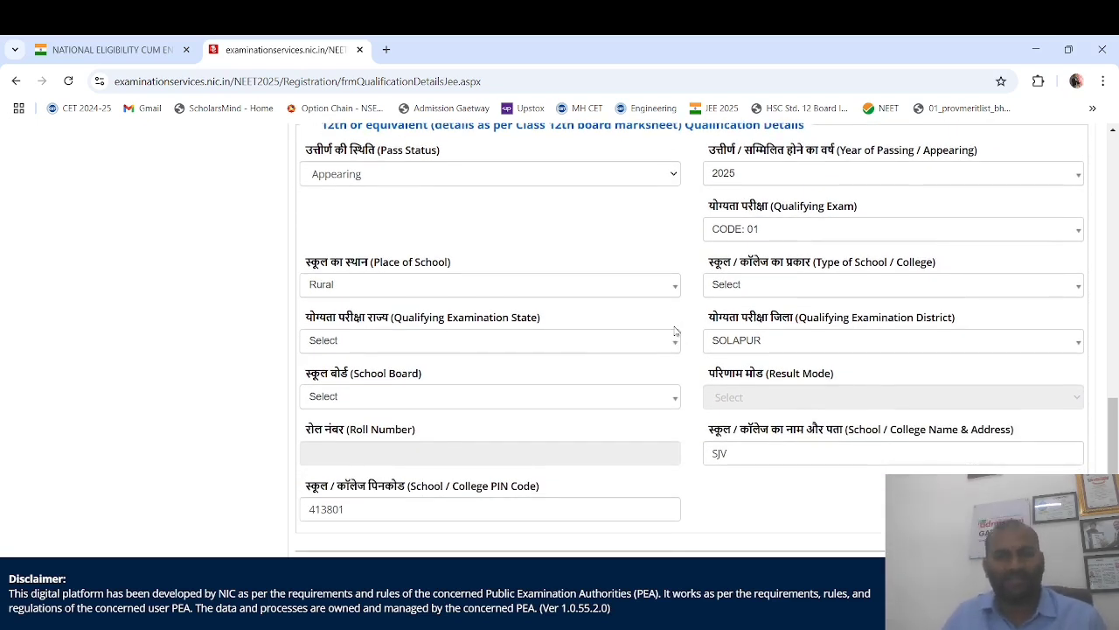
{"action": "left_click", "coordinate": [368, 294]}
{"action": "left_click", "coordinate": [368, 296]}
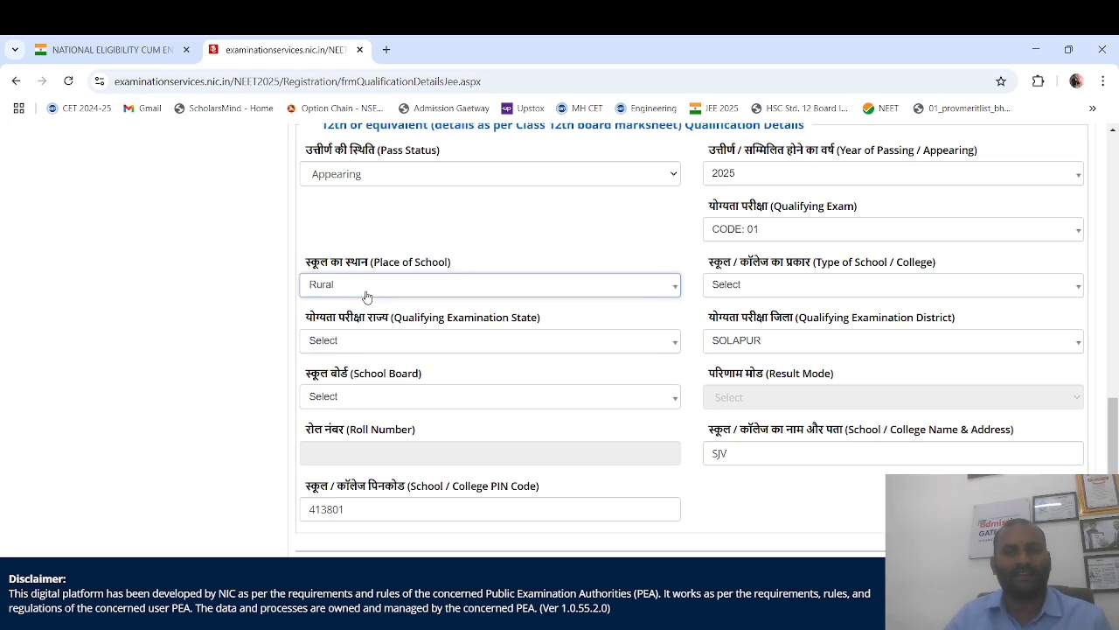
{"action": "left_click", "coordinate": [844, 285]}
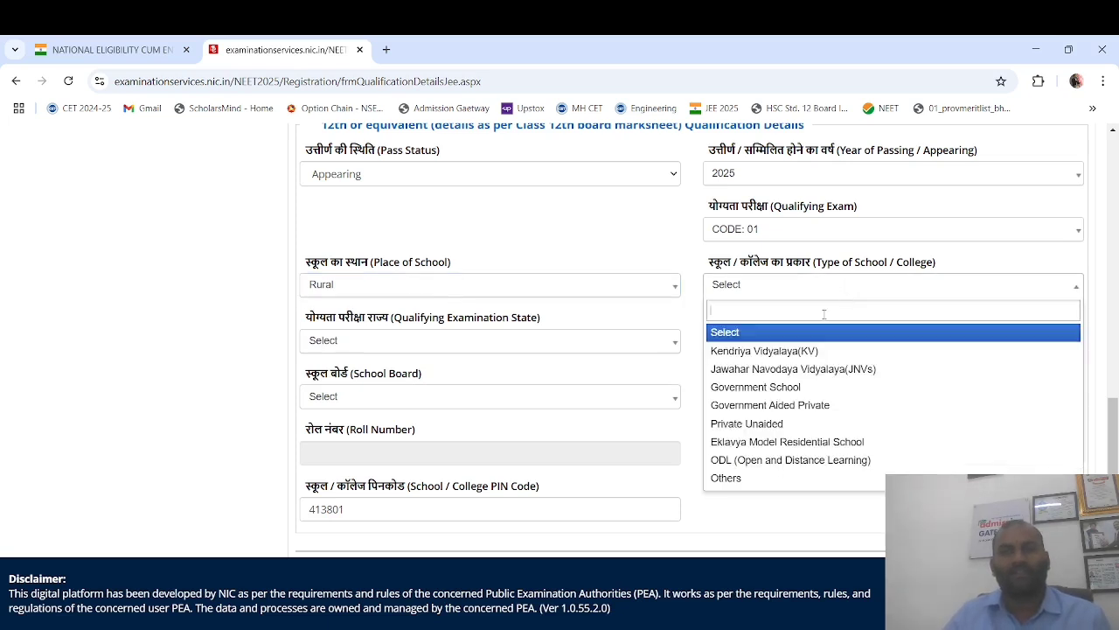
{"action": "left_click", "coordinate": [782, 426]}
- Set the qualifying examination state to MAHARASHTRA and district to PUNE
{"action": "left_click", "coordinate": [406, 344]}
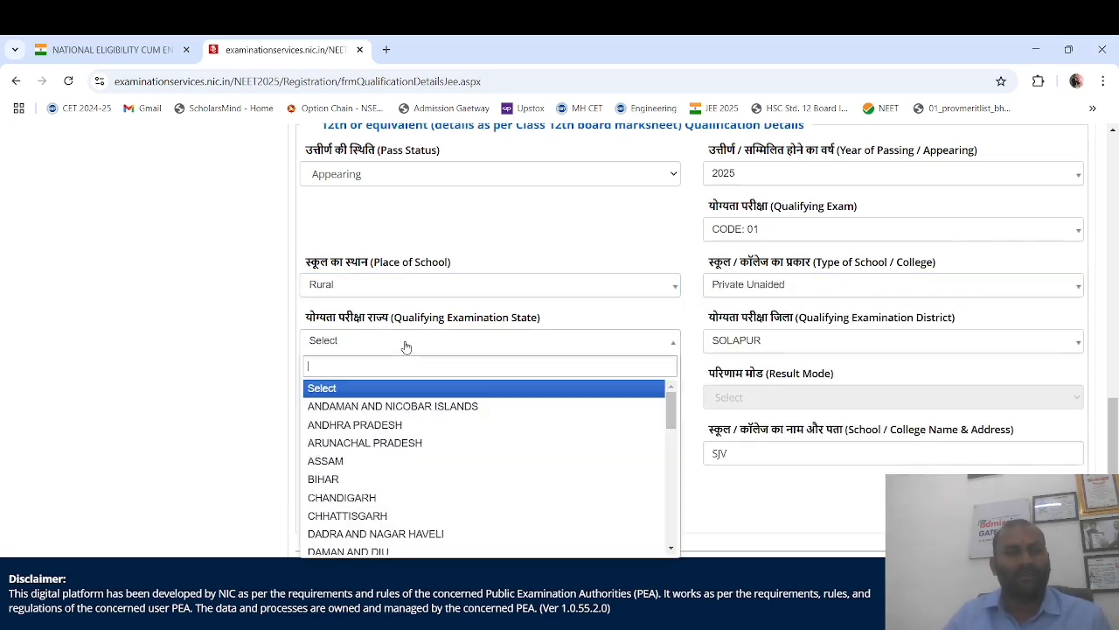
{"action": "type", "text": "mah"}
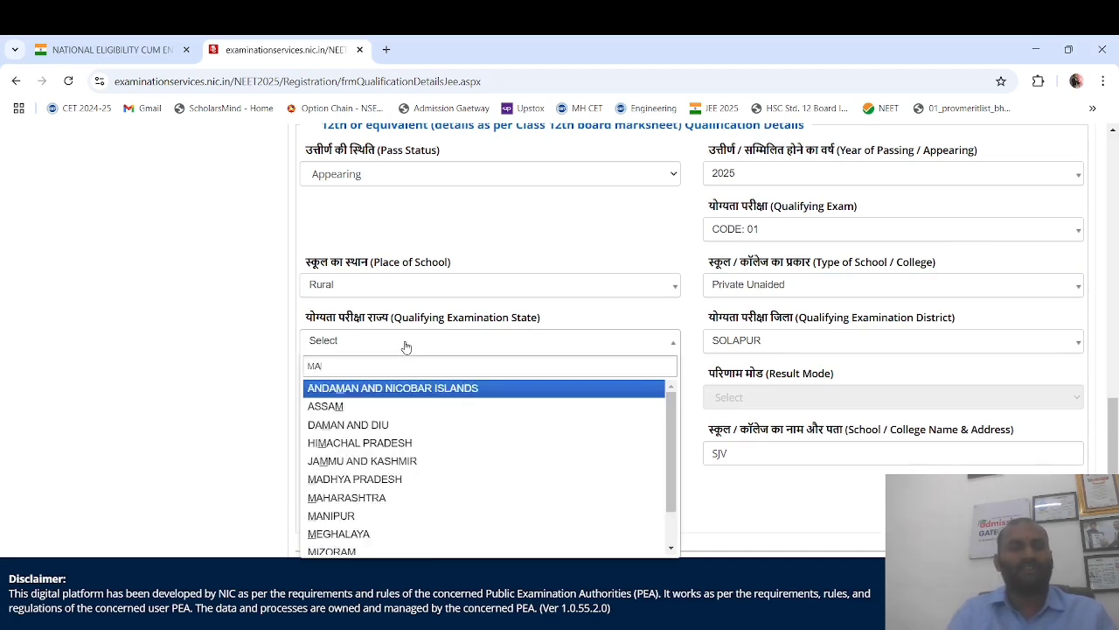
{"action": "key", "text": "Return"}
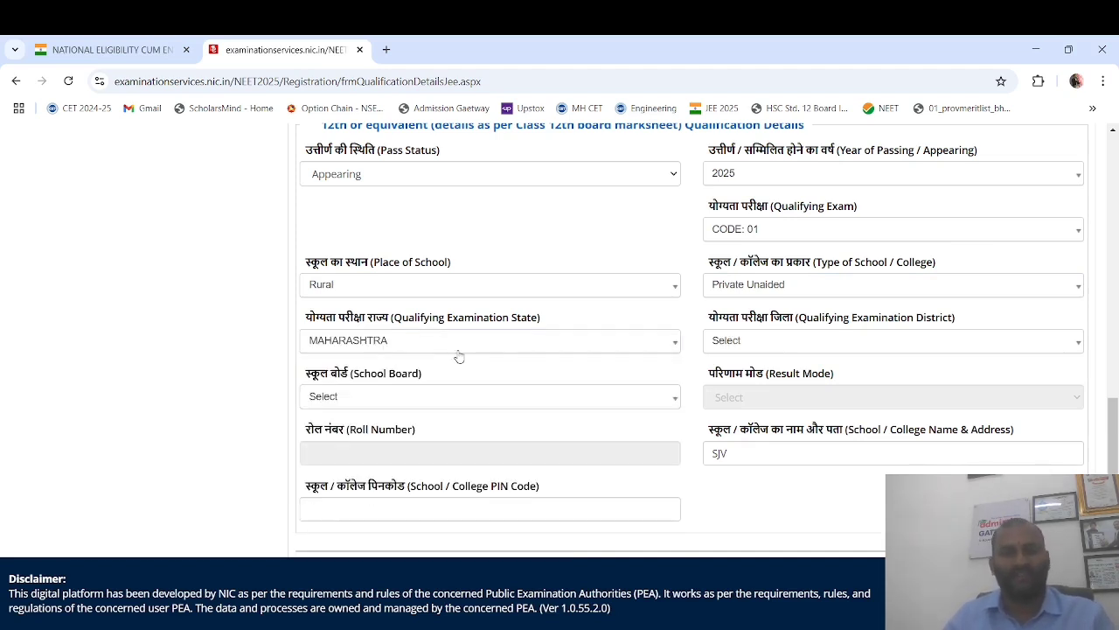
{"action": "left_click", "coordinate": [760, 349]}
{"action": "type", "text": "pun"}
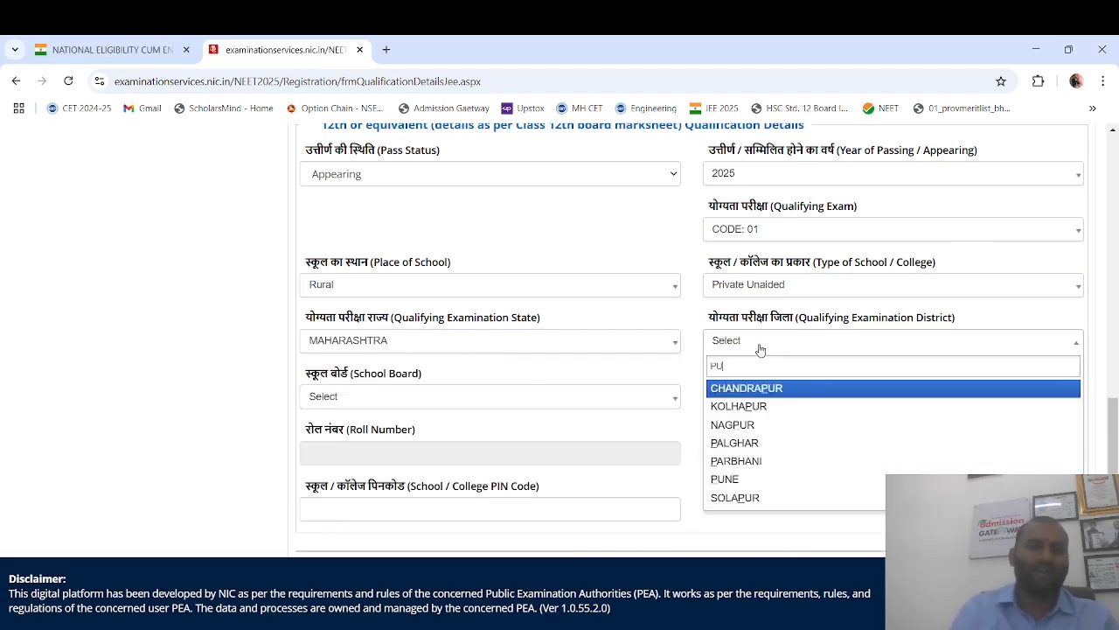
{"action": "key", "text": "Return"}
- Set the school board to the Maharashtra State Board, after briefly trying Central Board of Secondary Education
{"action": "left_click", "coordinate": [390, 400]}
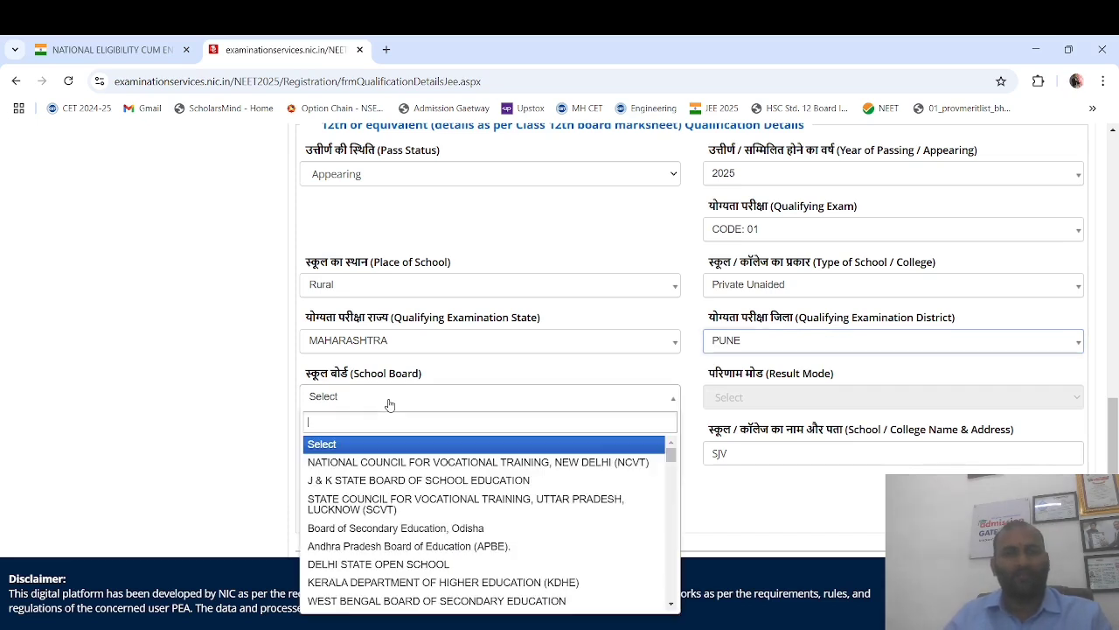
{"action": "type", "text": "mah"}
{"action": "key", "text": "Return"}
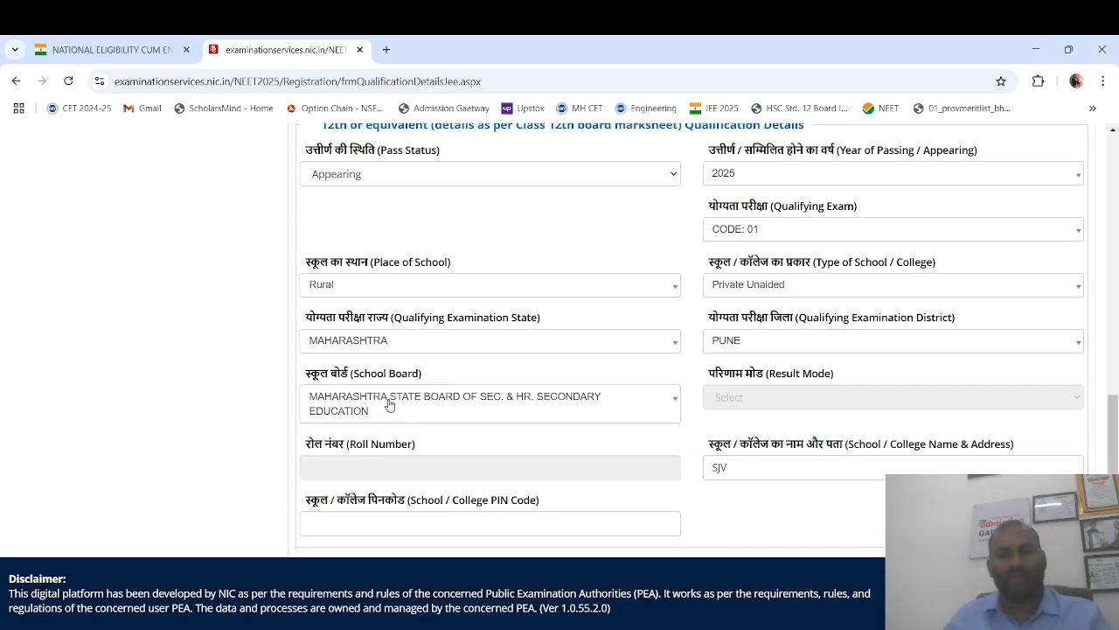
{"action": "left_click", "coordinate": [446, 410]}
{"action": "type", "text": "CE"}
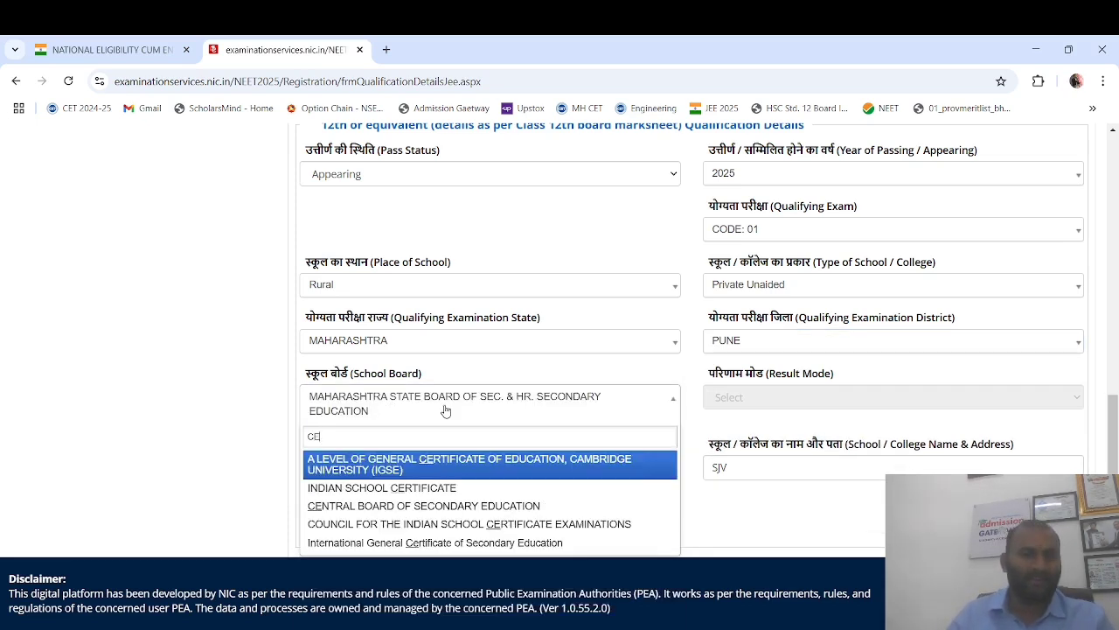
{"action": "left_click", "coordinate": [495, 505]}
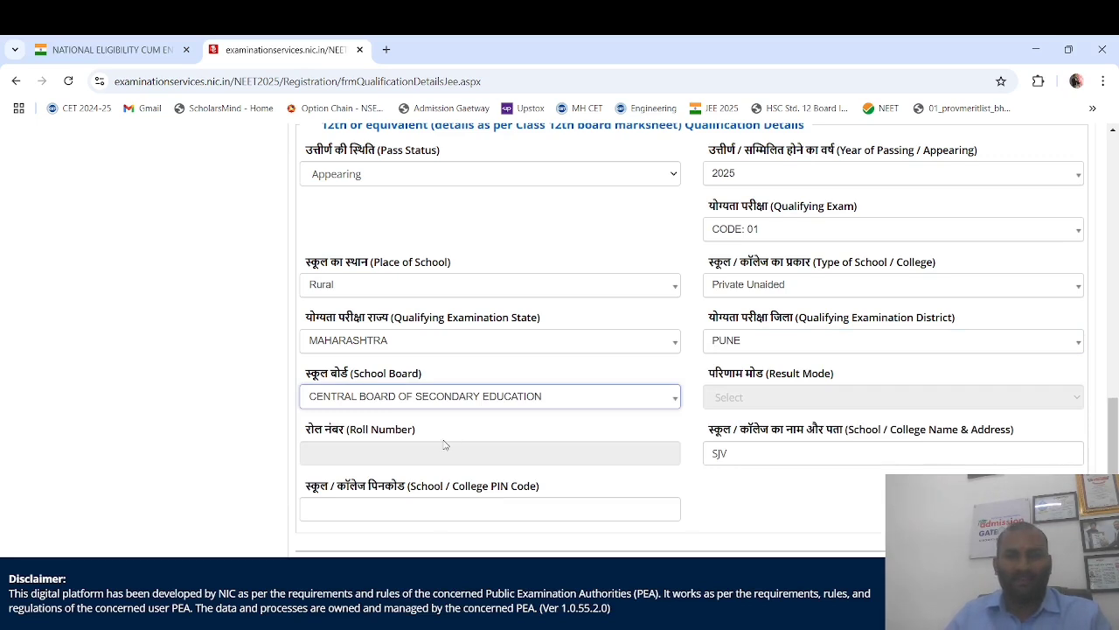
{"action": "left_click", "coordinate": [533, 406]}
{"action": "type", "text": "A"}
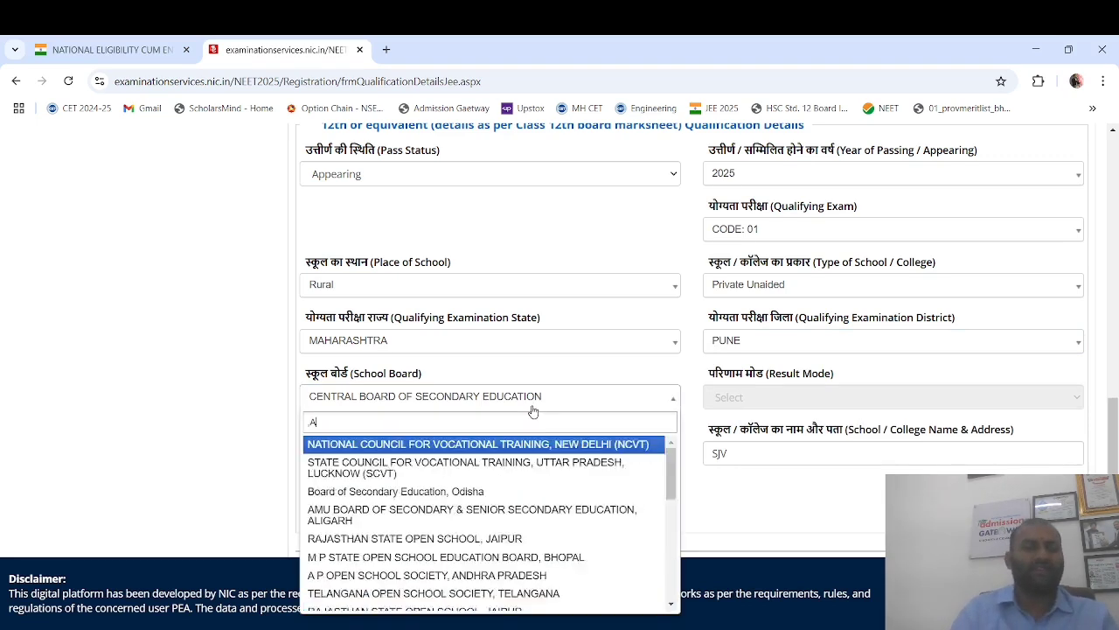
{"action": "type", "text": "H"}
{"action": "key", "text": "BackSpace"}
{"action": "key", "text": "BackSpace"}
{"action": "type", "text": "maha"}
{"action": "key", "text": "Return"}
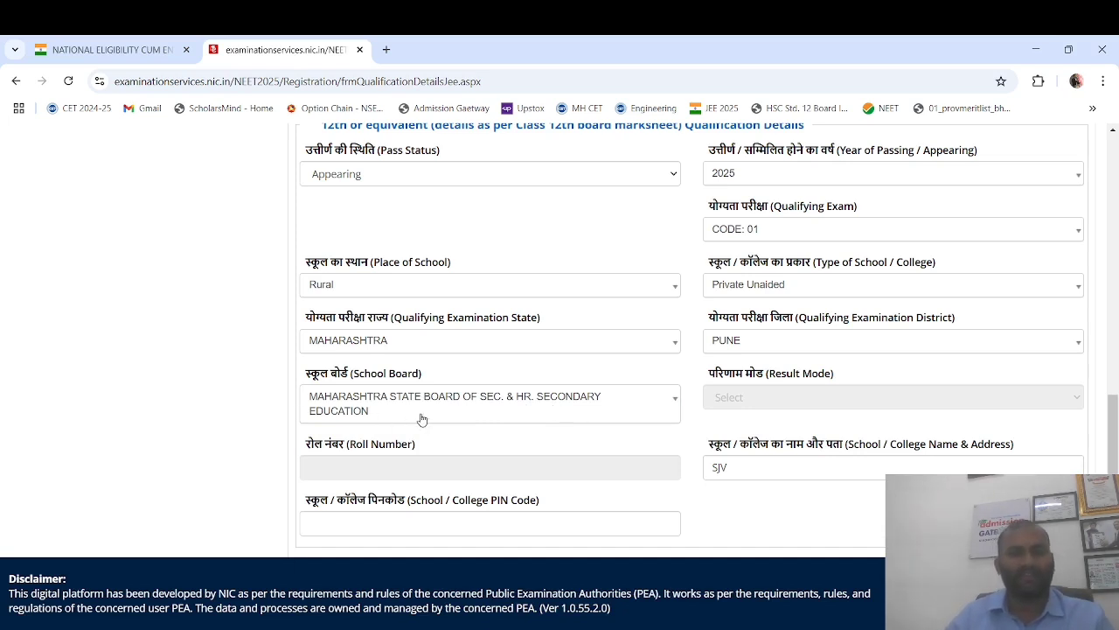
- Change the school name to 'SJV school' and enter PIN code 412155
{"action": "scroll", "coordinate": [515, 438], "scroll_direction": "down", "scroll_amount": 1}
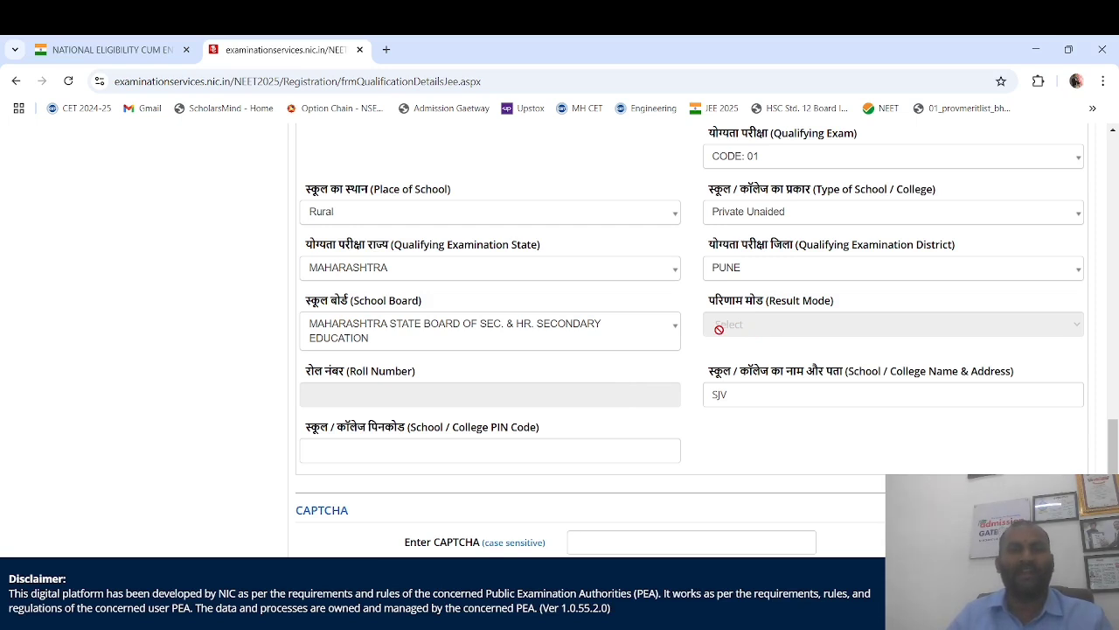
{"action": "scroll", "coordinate": [719, 329], "scroll_direction": "up", "scroll_amount": 1}
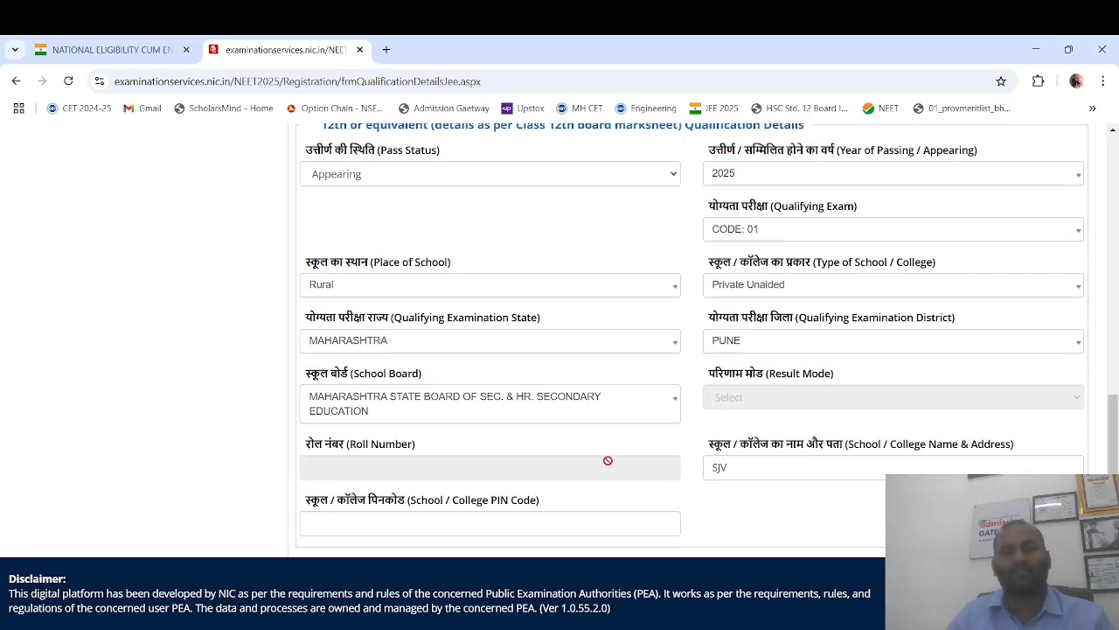
{"action": "scroll", "coordinate": [774, 445], "scroll_direction": "down", "scroll_amount": 1}
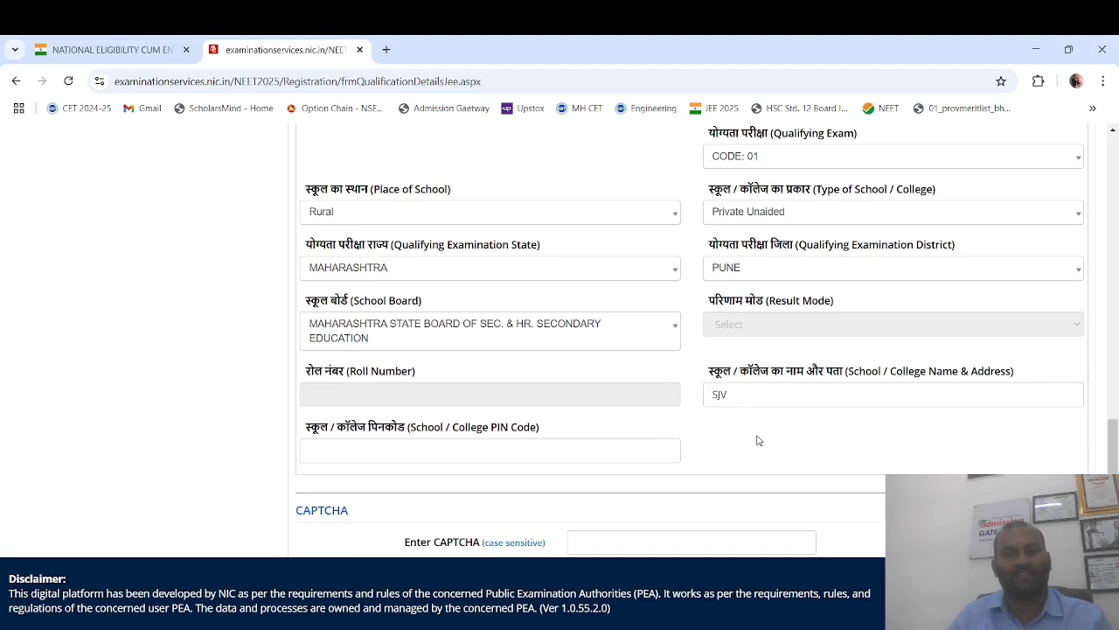
{"action": "left_click", "coordinate": [755, 386]}
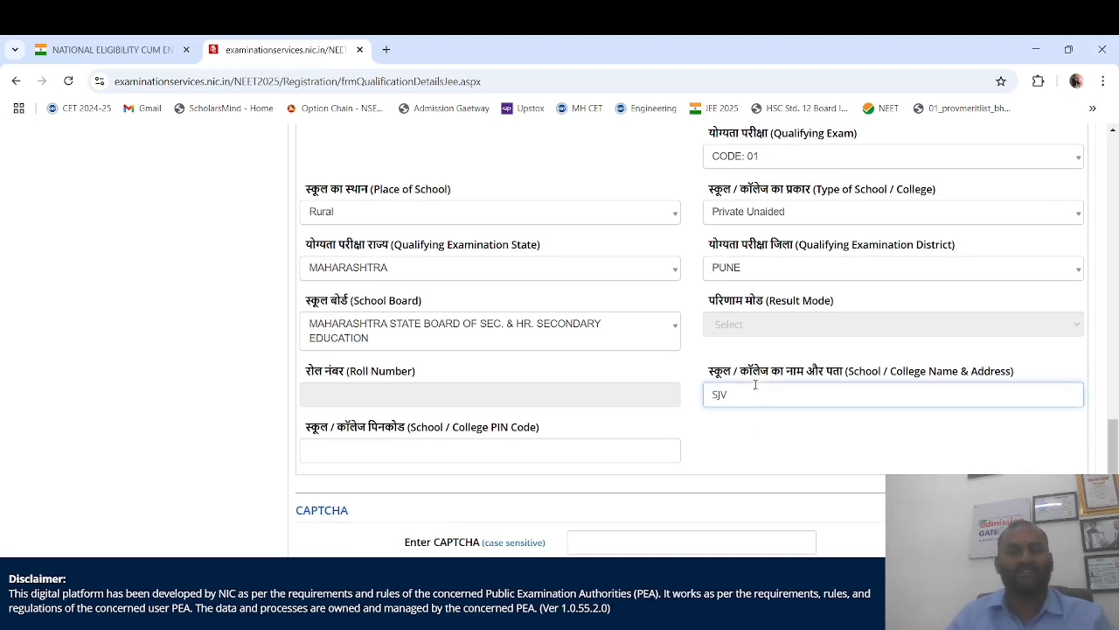
{"action": "type", "text": "school"}
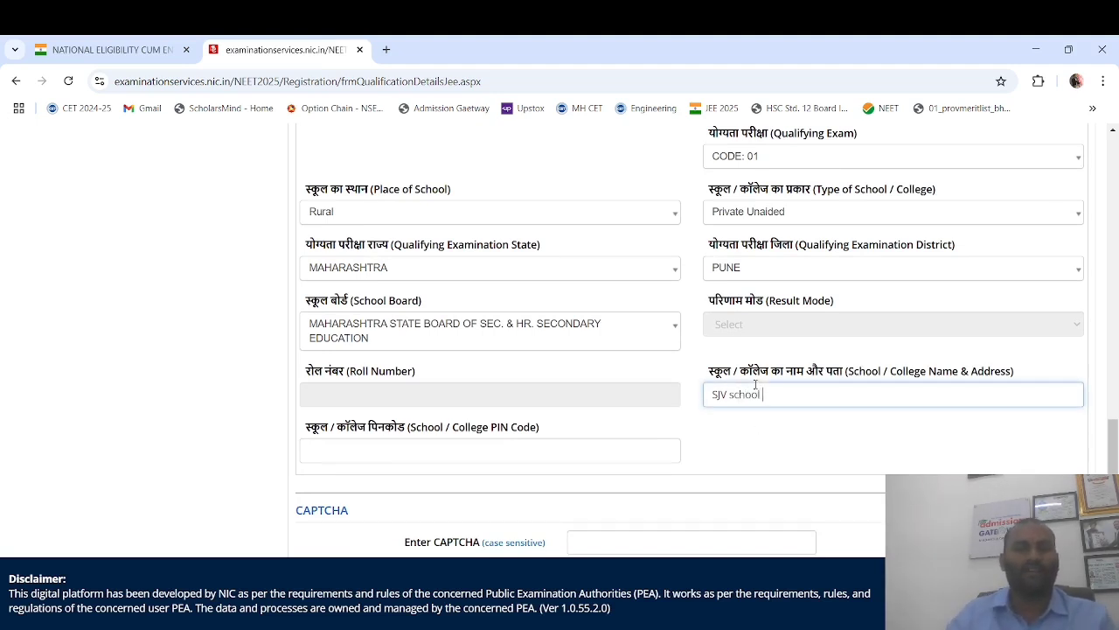
{"action": "left_click", "coordinate": [485, 452]}
{"action": "type", "text": "412"}
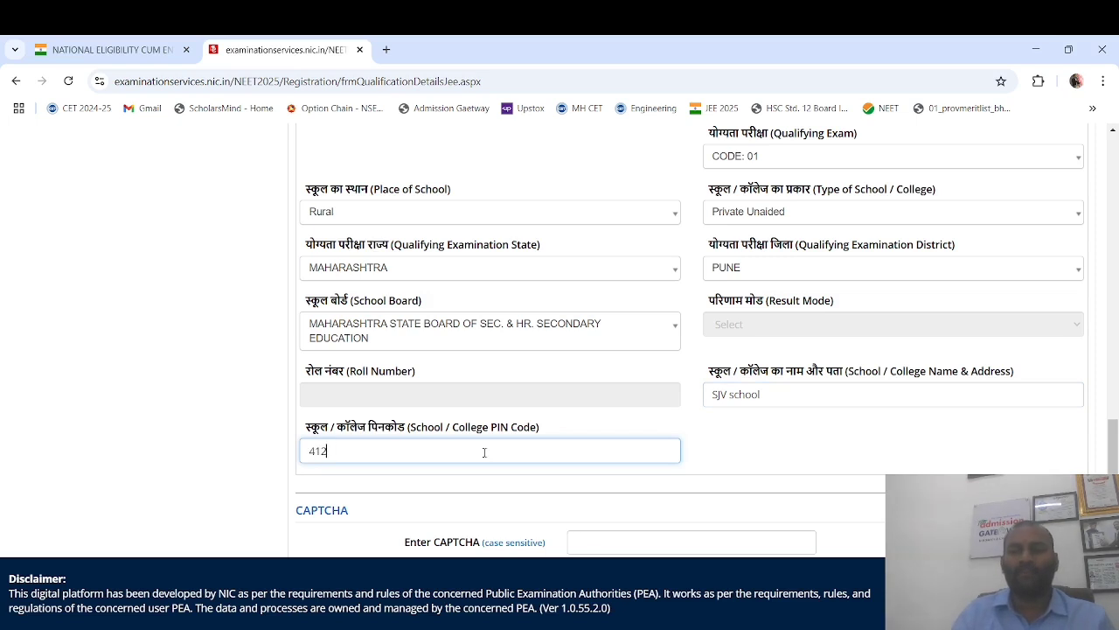
{"action": "type", "text": "155"}
- Enter the CAPTCHA code and save the qualification details with Save & Next
{"action": "scroll", "coordinate": [485, 452], "scroll_direction": "down", "scroll_amount": 1}
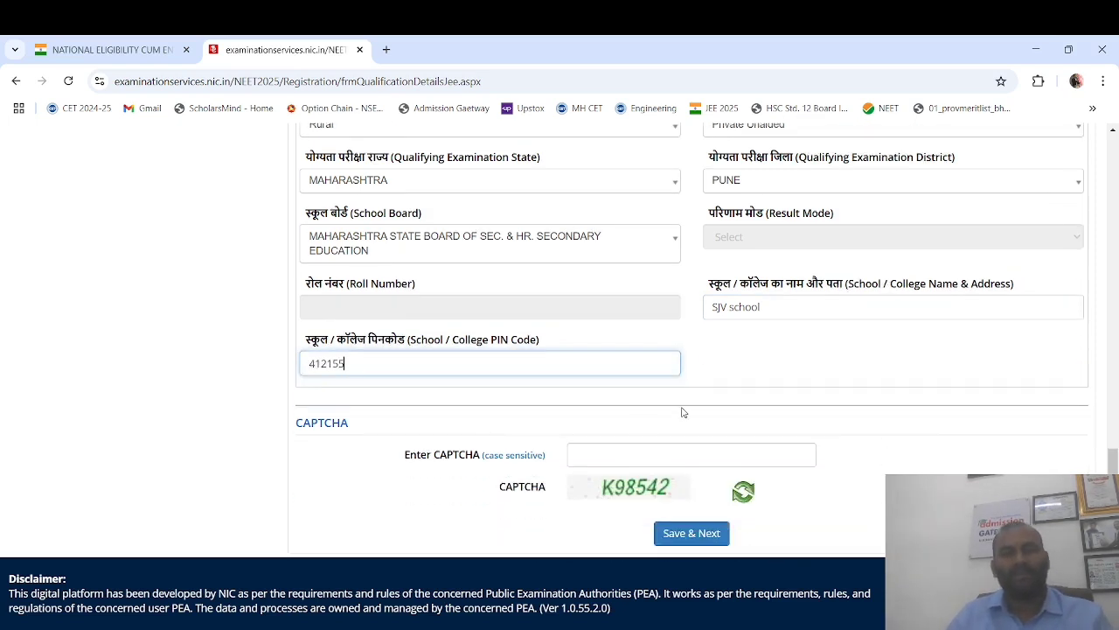
{"action": "scroll", "coordinate": [575, 389], "scroll_direction": "up", "scroll_amount": 3}
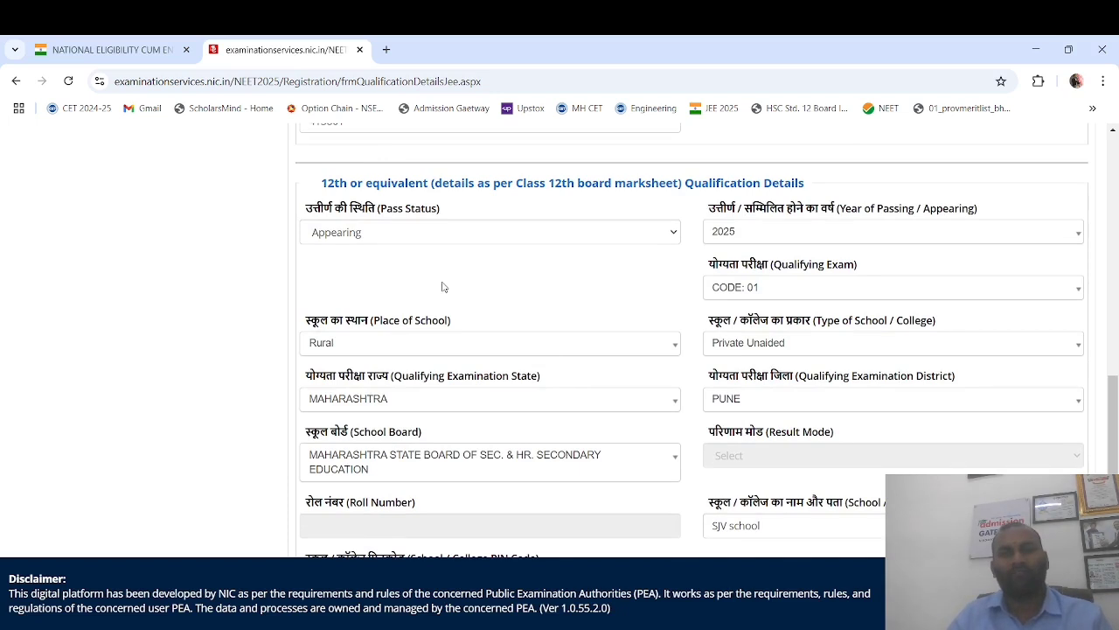
{"action": "scroll", "coordinate": [572, 293], "scroll_direction": "down", "scroll_amount": 3}
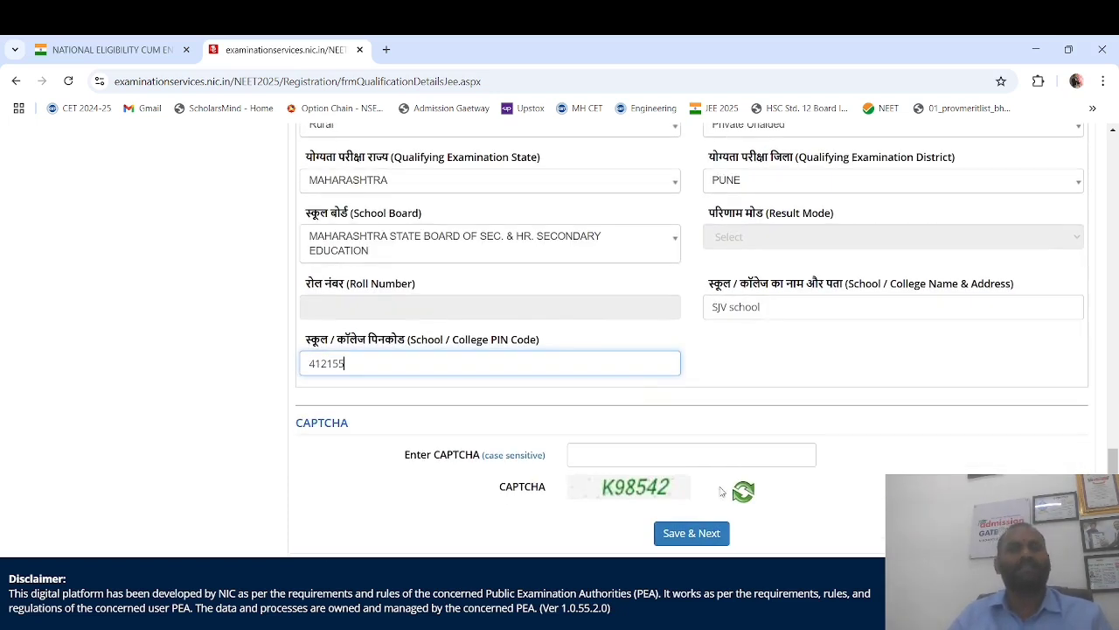
{"action": "left_click", "coordinate": [641, 456]}
{"action": "type", "text": "K9"}
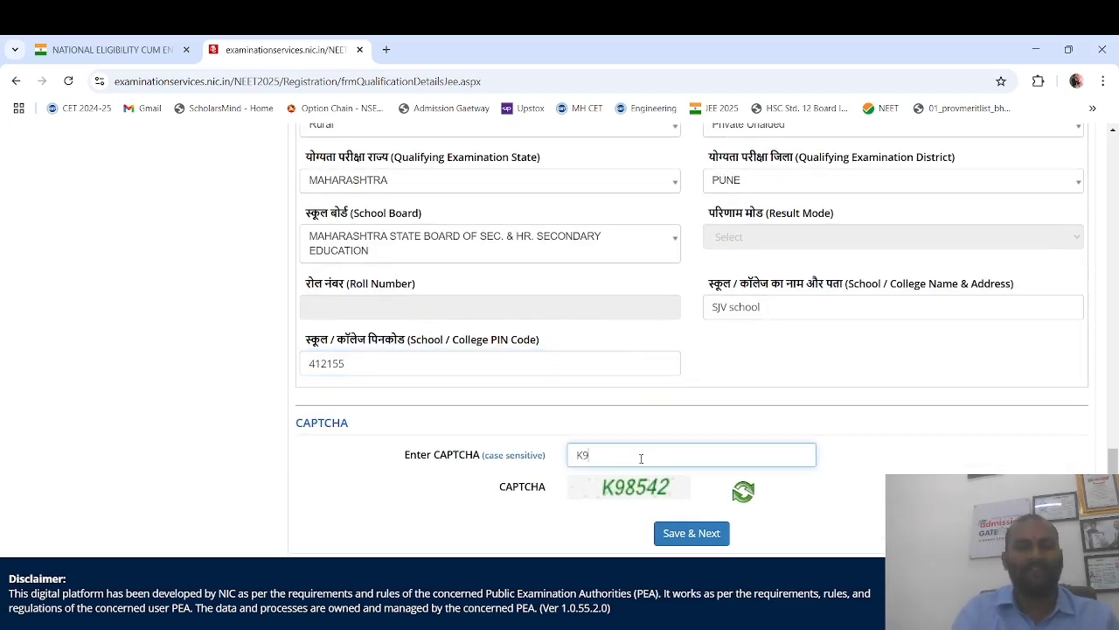
{"action": "type", "text": "8542"}
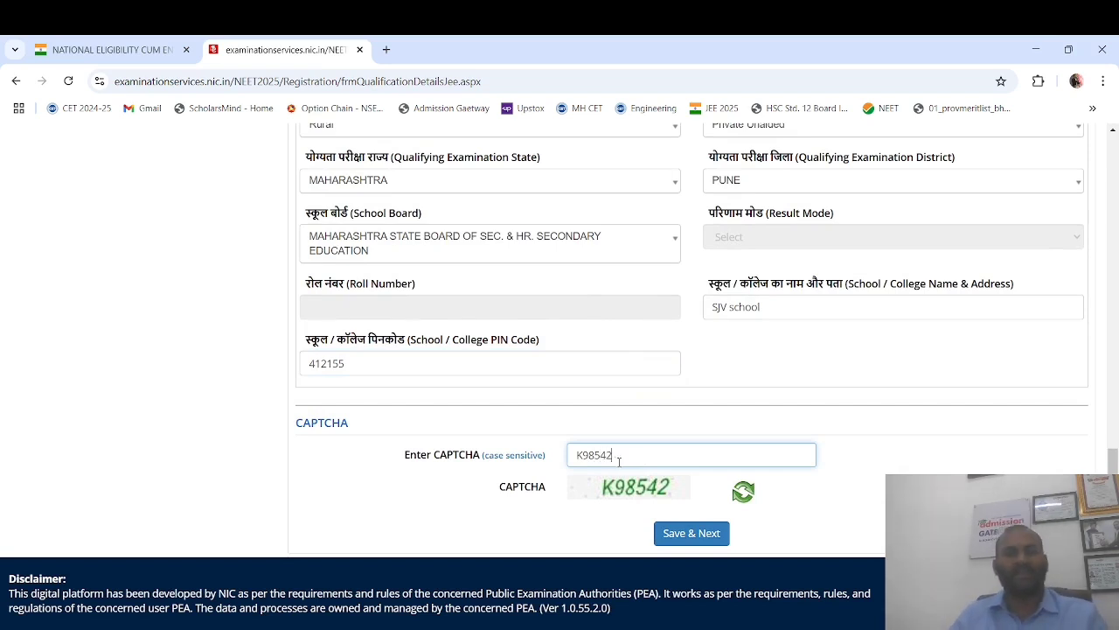
{"action": "left_click", "coordinate": [690, 534]}
- Confirm the save with Yes, then review the Additional Details twin-application question
{"action": "left_click", "coordinate": [536, 408]}
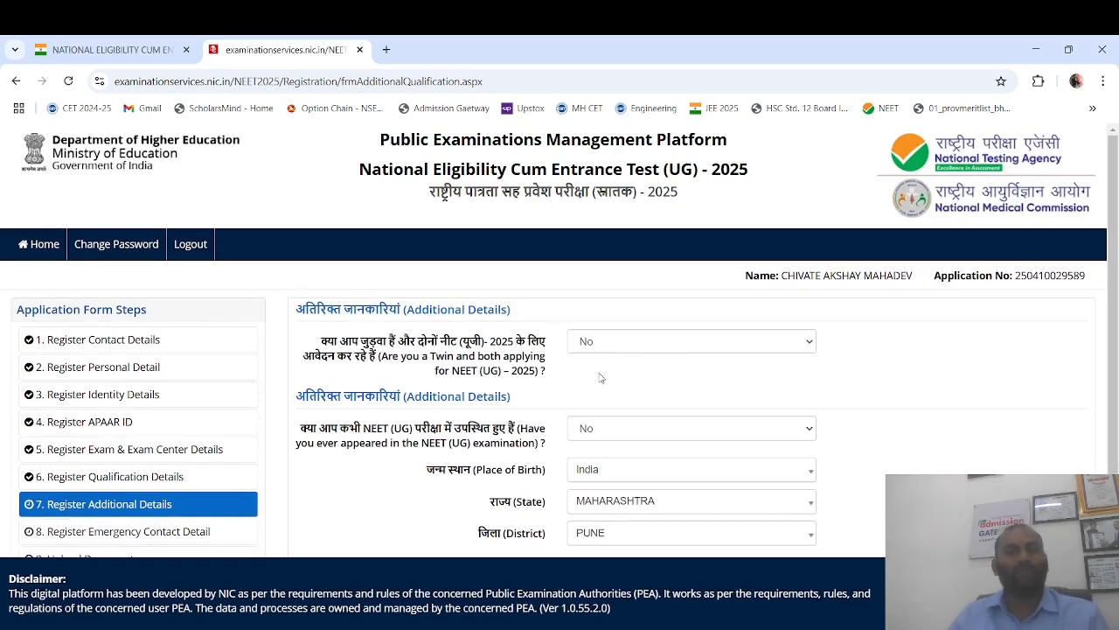
{"action": "scroll", "coordinate": [602, 378], "scroll_direction": "down", "scroll_amount": 1}
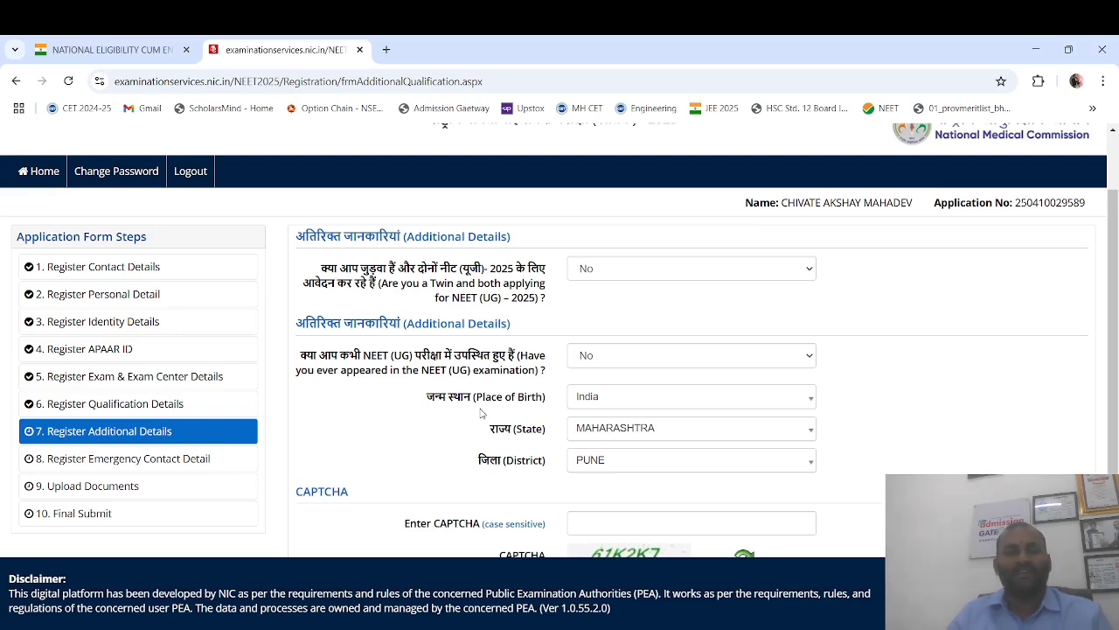
{"action": "scroll", "coordinate": [480, 413], "scroll_direction": "up", "scroll_amount": 1}
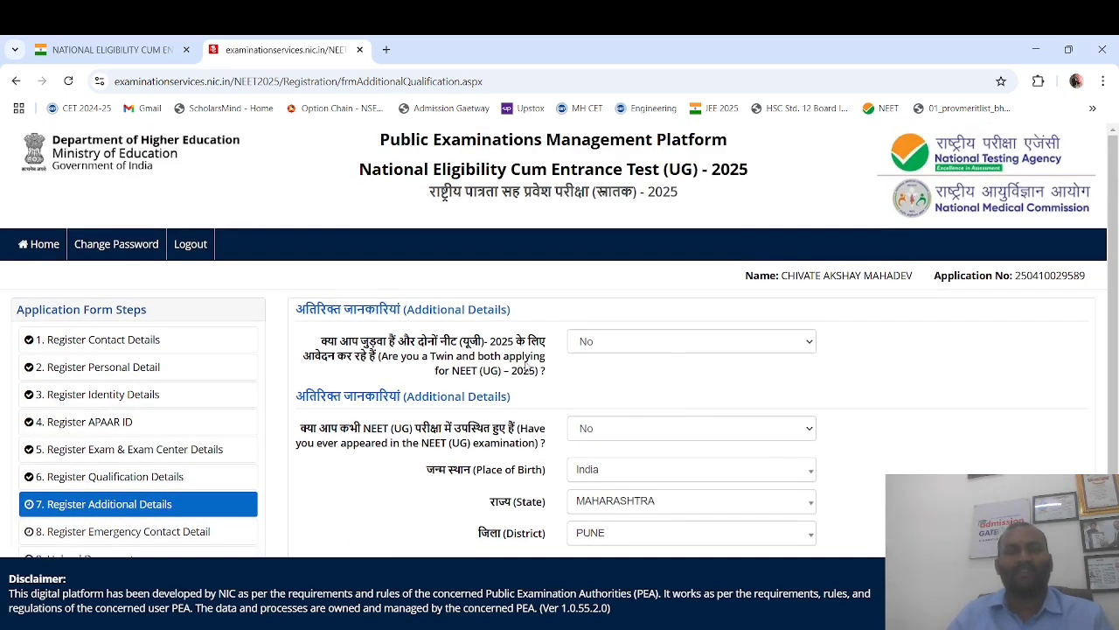
{"action": "triple_click", "coordinate": [449, 362]}
{"action": "left_click", "coordinate": [588, 381]}
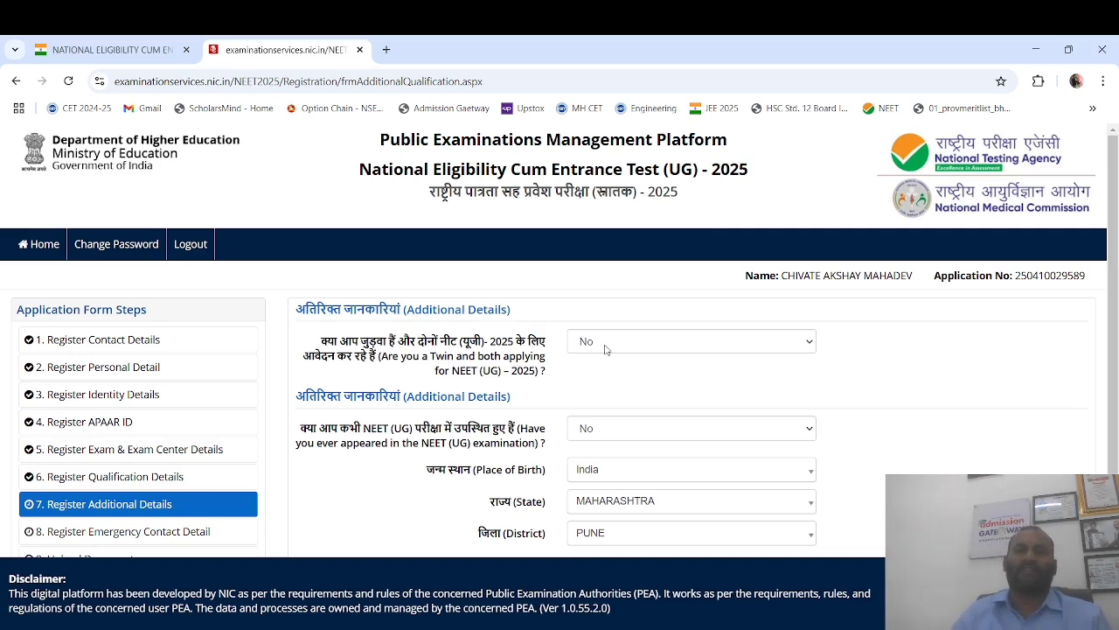
{"action": "left_click", "coordinate": [605, 346]}
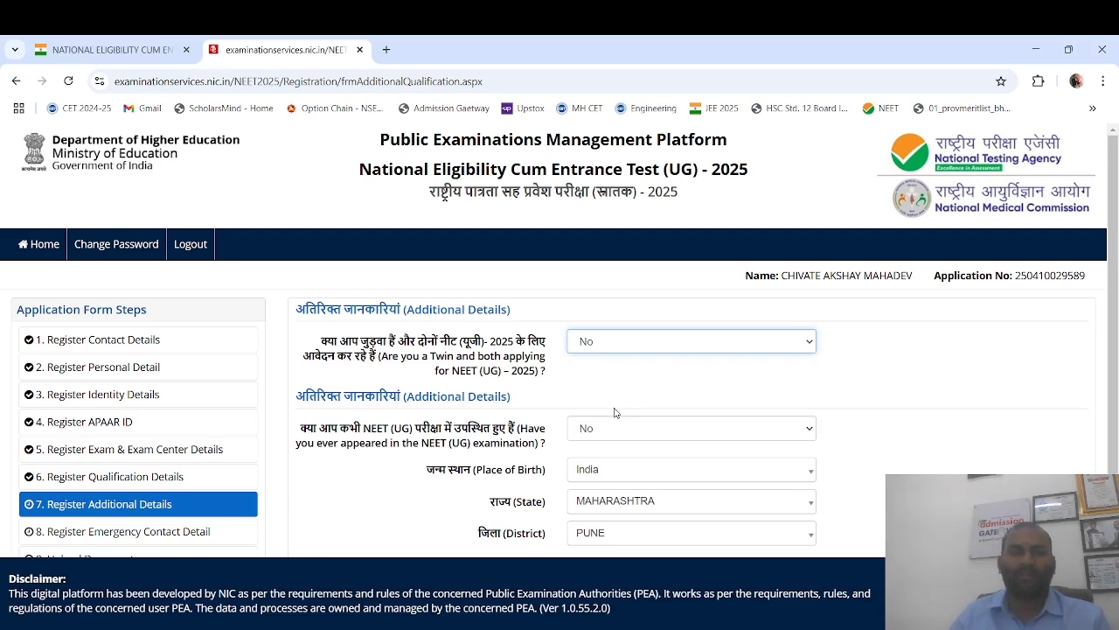
{"action": "scroll", "coordinate": [600, 378], "scroll_direction": "down", "scroll_amount": 1}
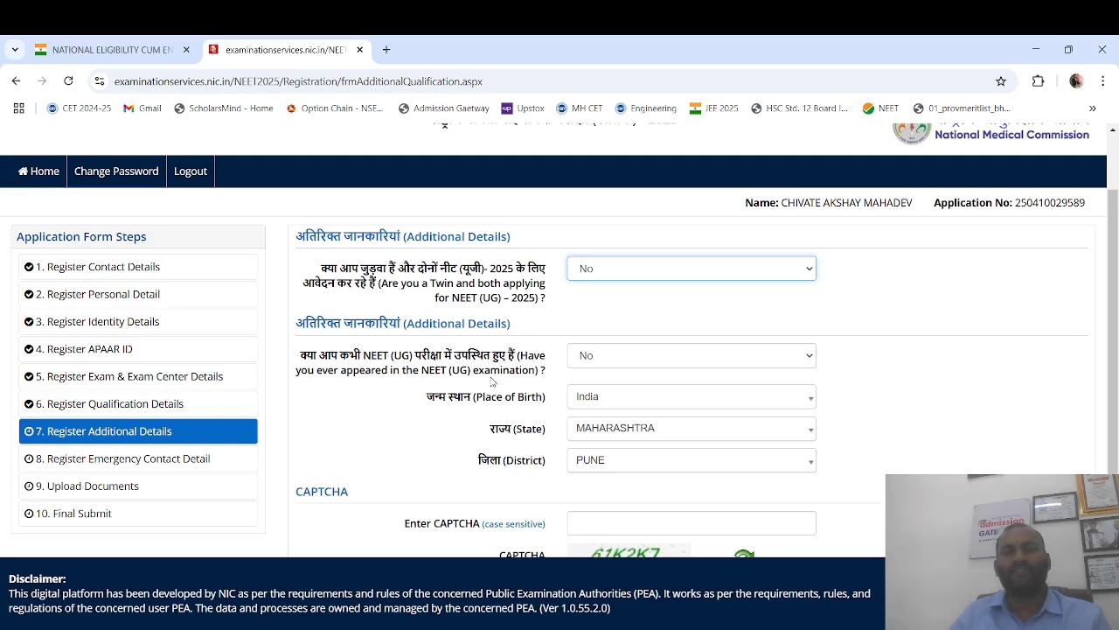
- Answer No to having appeared in NEET before, after briefly choosing Yes
{"action": "left_click", "coordinate": [645, 356]}
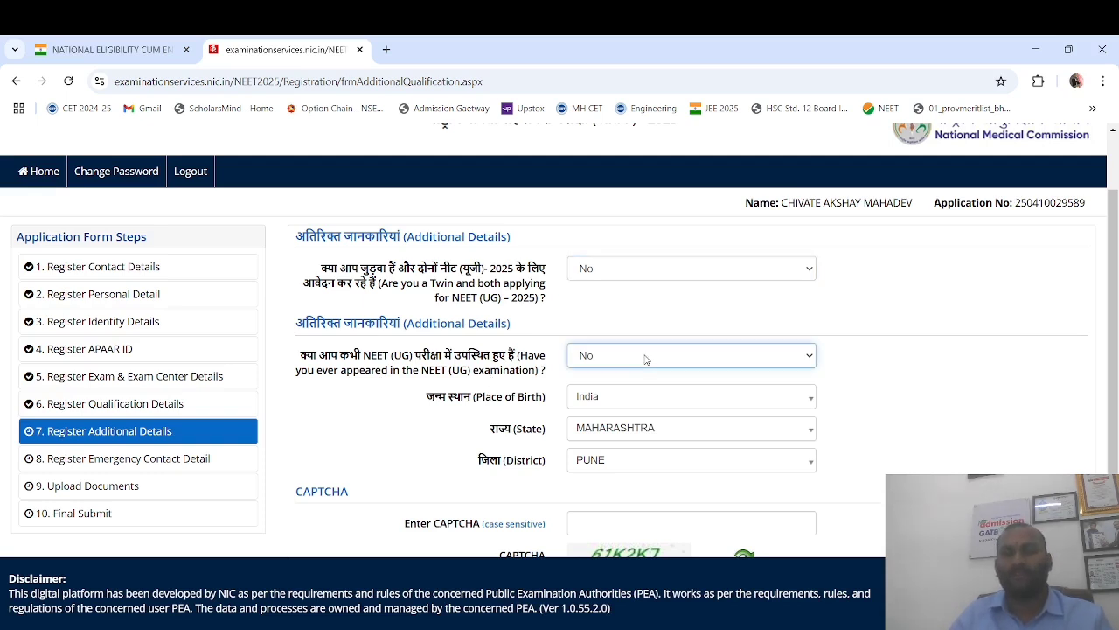
{"action": "left_click", "coordinate": [603, 403]}
{"action": "left_click", "coordinate": [603, 400]}
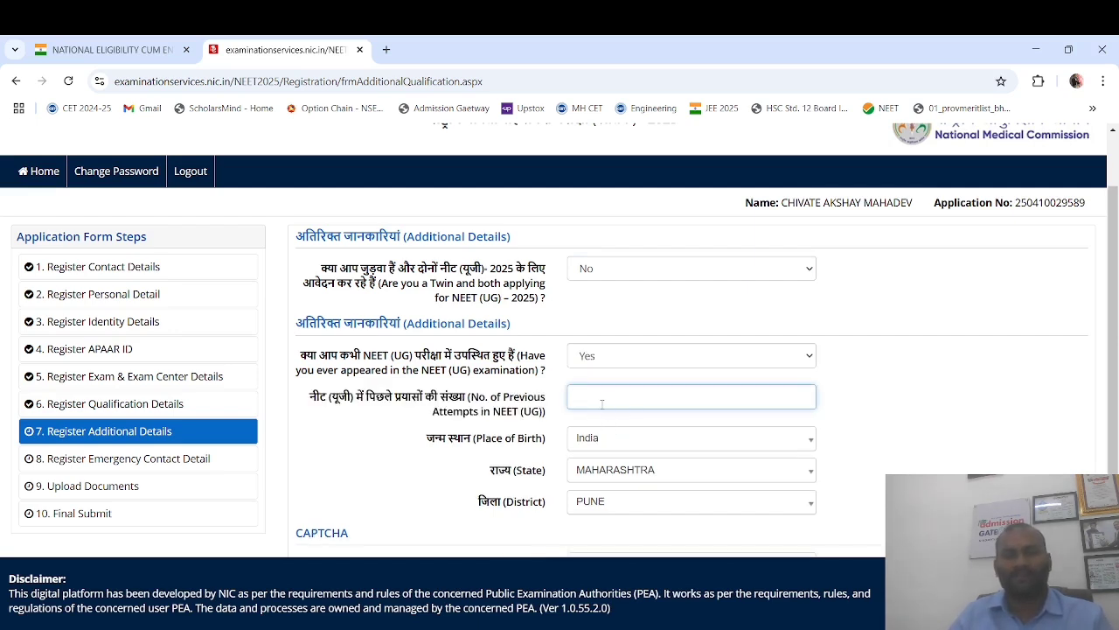
{"action": "left_click", "coordinate": [619, 357]}
{"action": "left_click", "coordinate": [620, 416]}
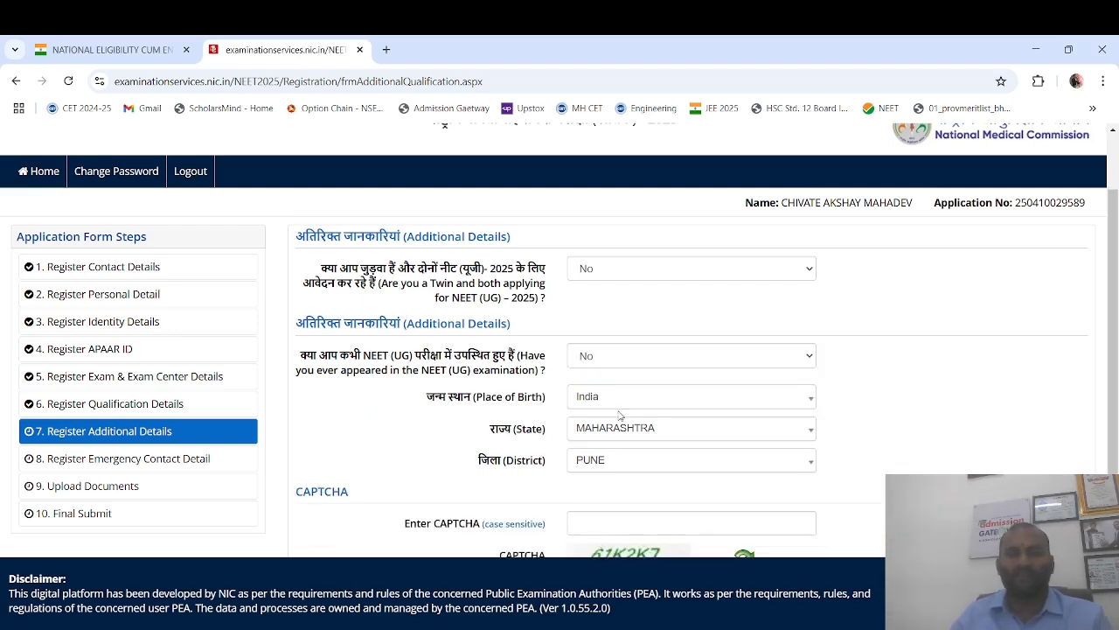
{"action": "scroll", "coordinate": [601, 412], "scroll_direction": "down", "scroll_amount": 2}
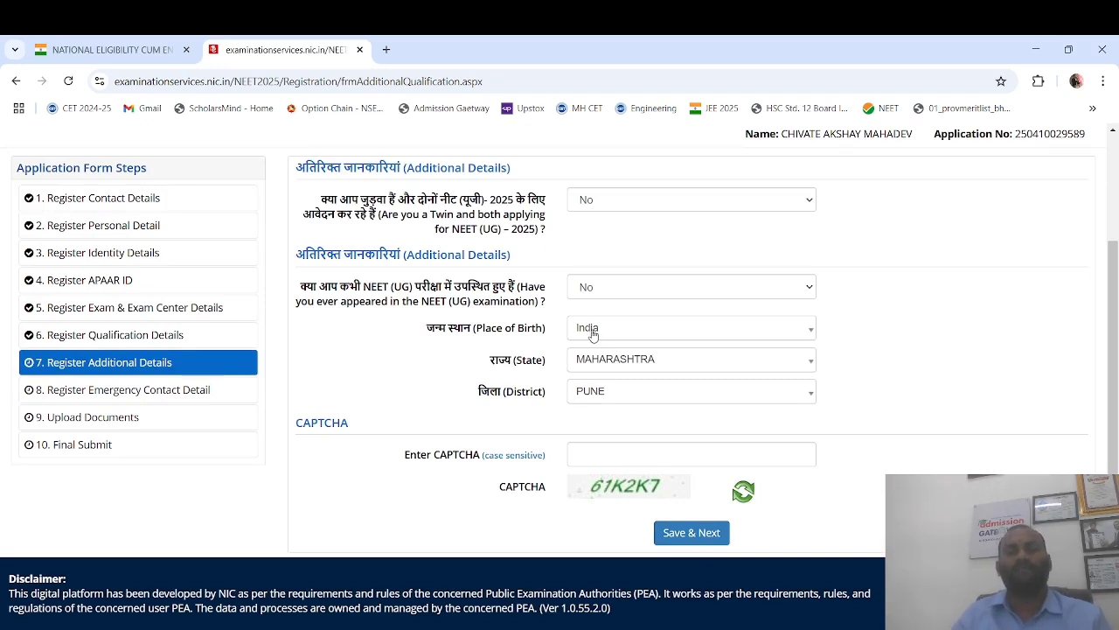
- Confirm the place of birth as India, MAHARASHTRA, PUNE
{"action": "left_click", "coordinate": [589, 333]}
{"action": "left_click", "coordinate": [604, 395]}
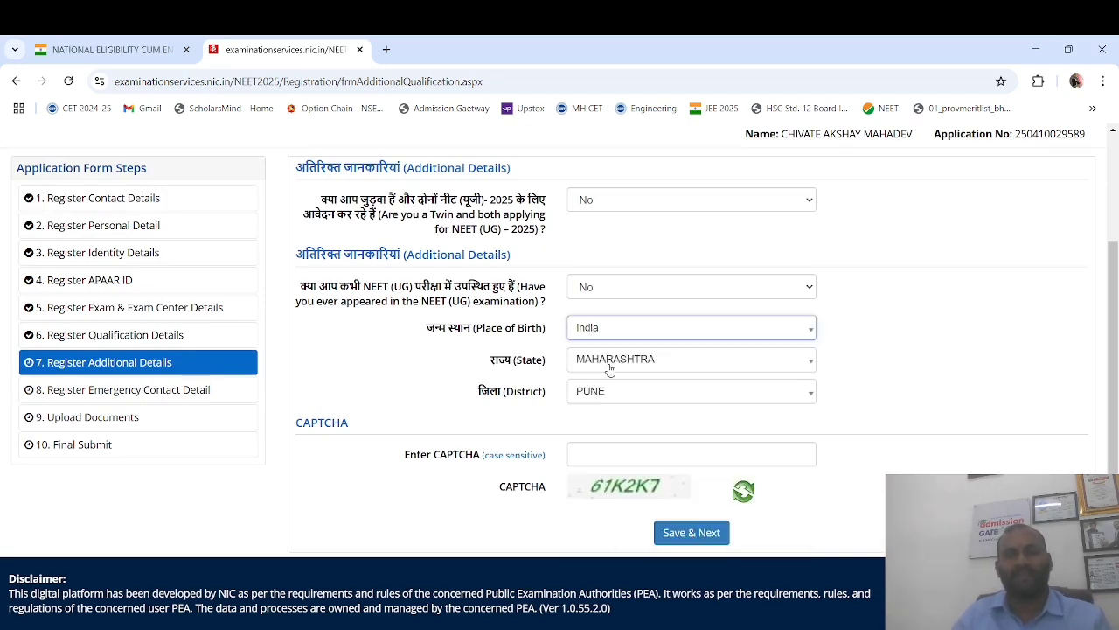
{"action": "left_click", "coordinate": [611, 367]}
{"action": "left_click", "coordinate": [611, 368]}
{"action": "left_click", "coordinate": [610, 394]}
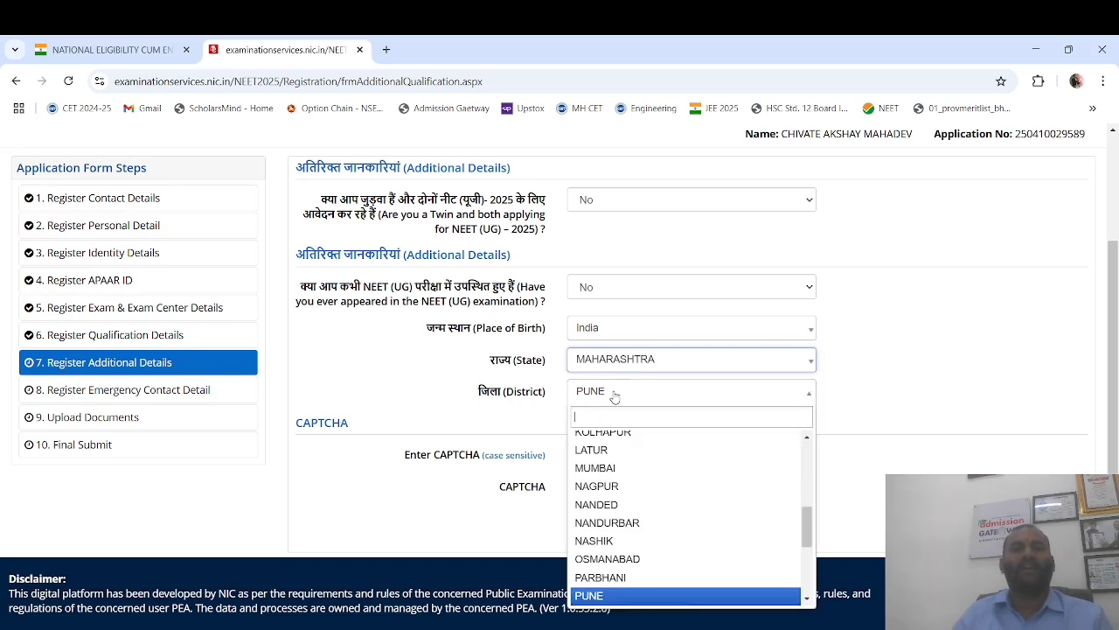
{"action": "left_click", "coordinate": [611, 400]}
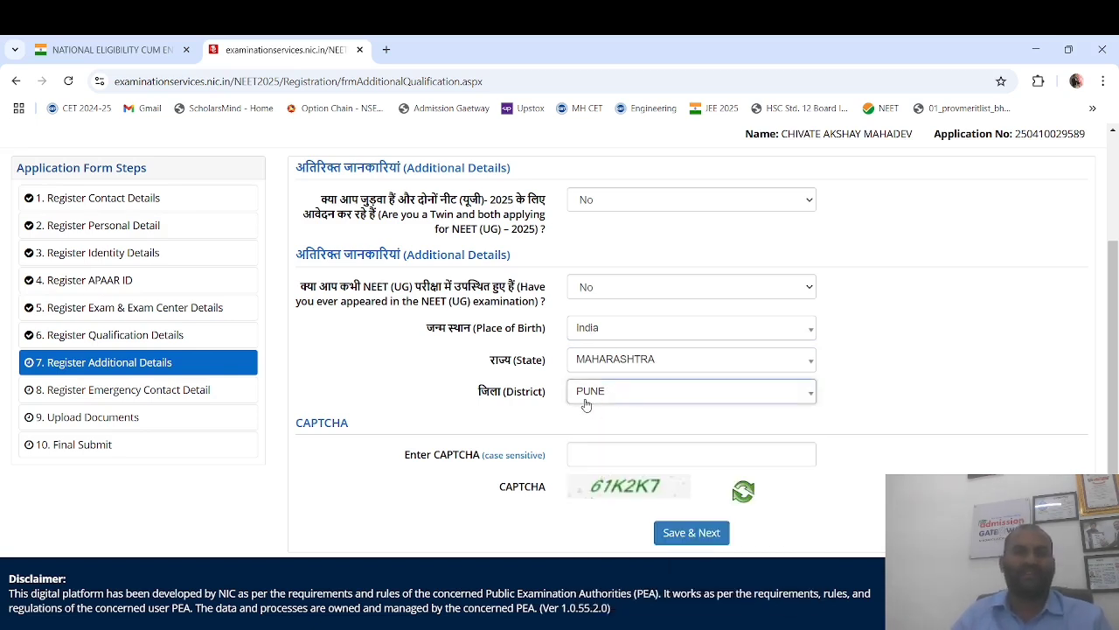
- Enter the CAPTCHA, save the additional details and confirm with Yes
{"action": "left_click", "coordinate": [625, 454]}
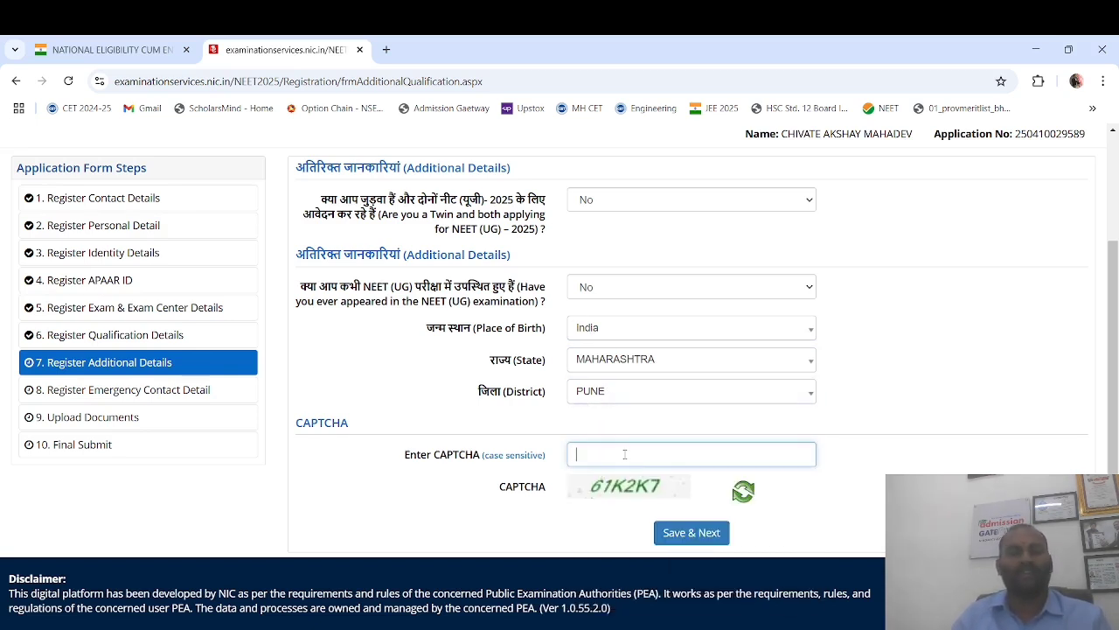
{"action": "type", "text": "61"}
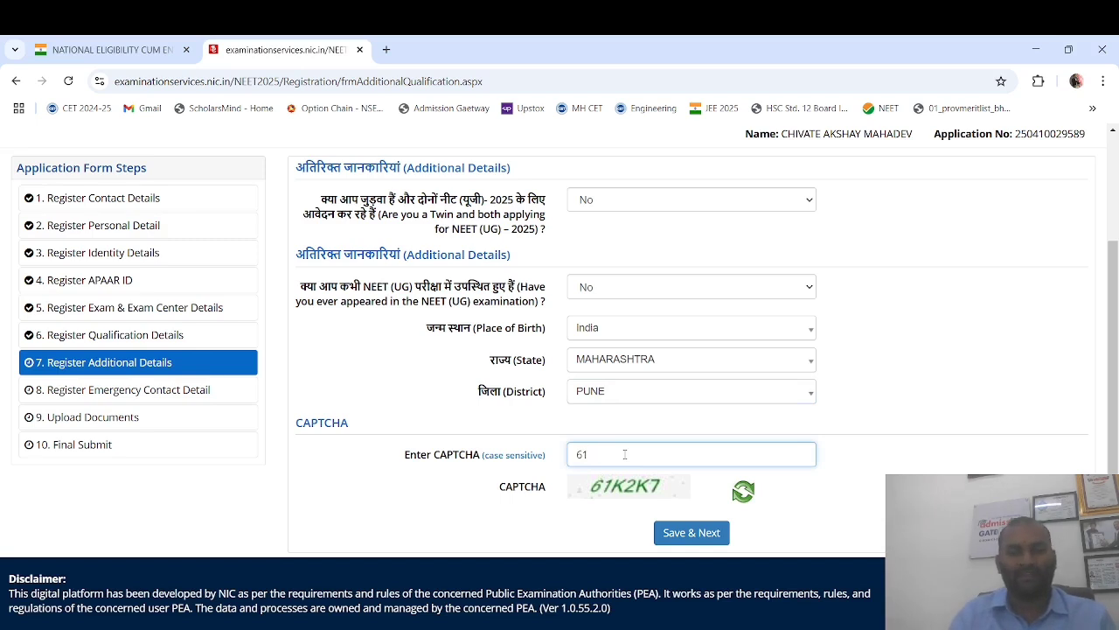
{"action": "type", "text": "K2K7"}
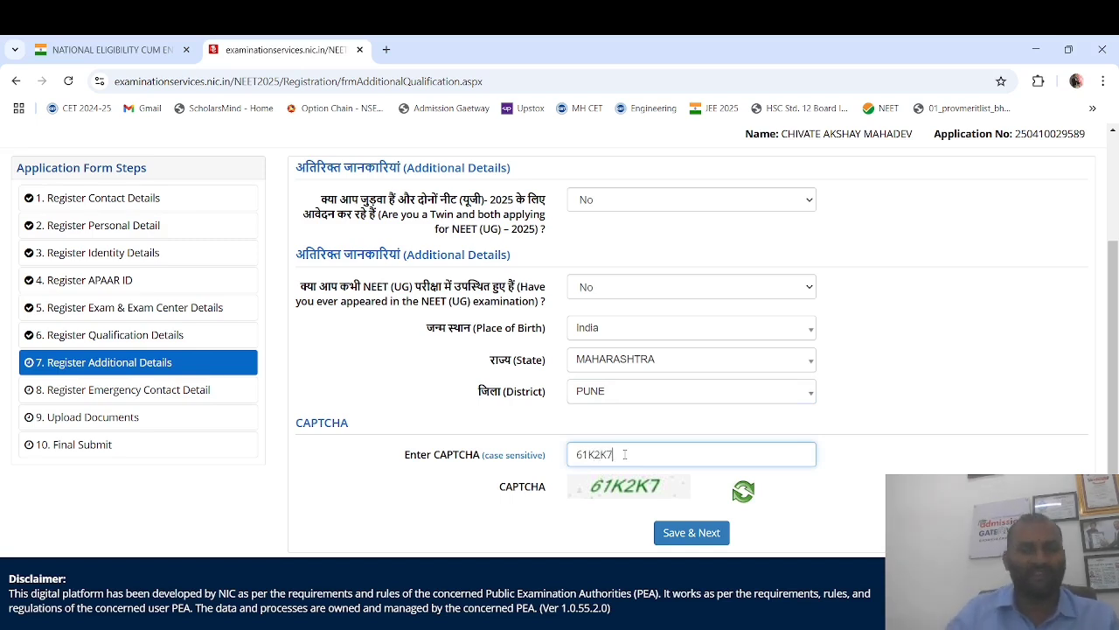
{"action": "left_click", "coordinate": [692, 532]}
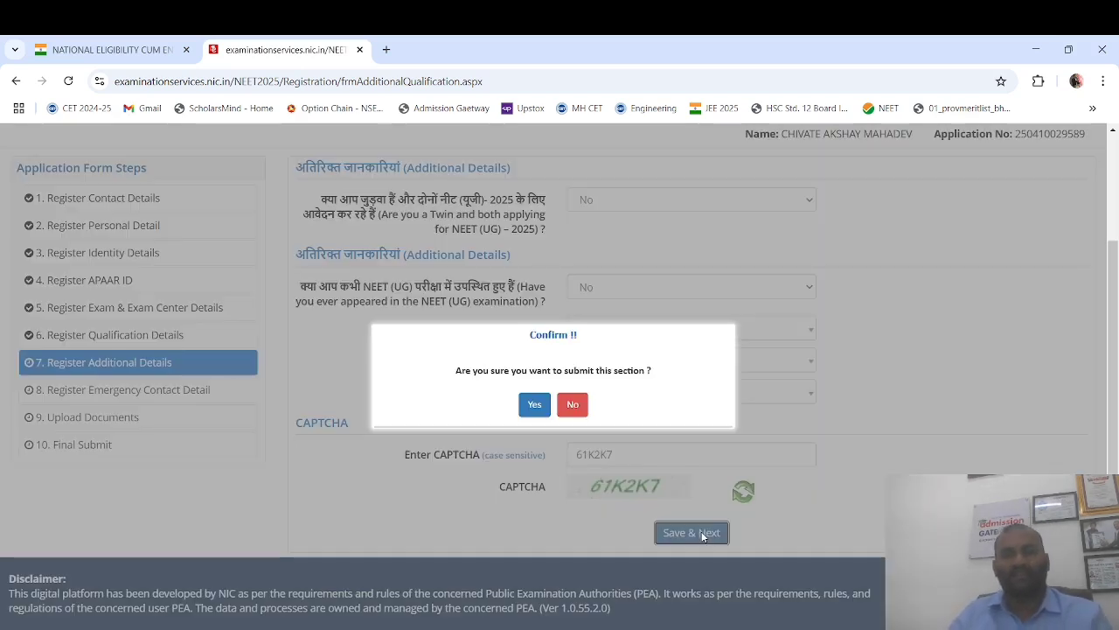
{"action": "left_click", "coordinate": [532, 403]}
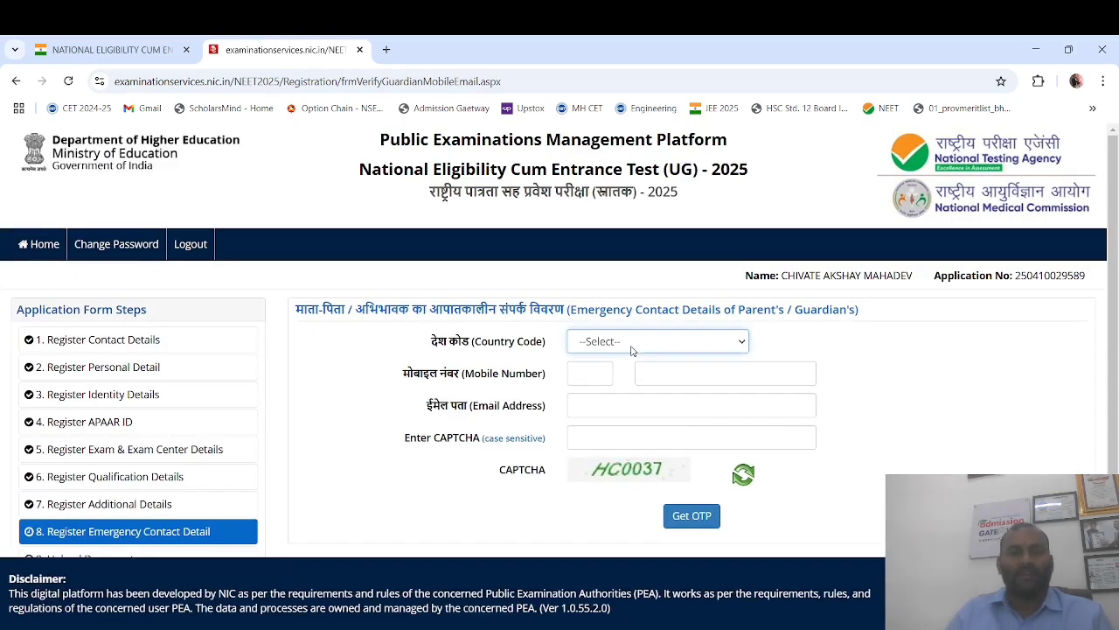
- Set country code India, enter the guardian's mobile number and e-mail, and request OTP
{"action": "key", "text": "i"}
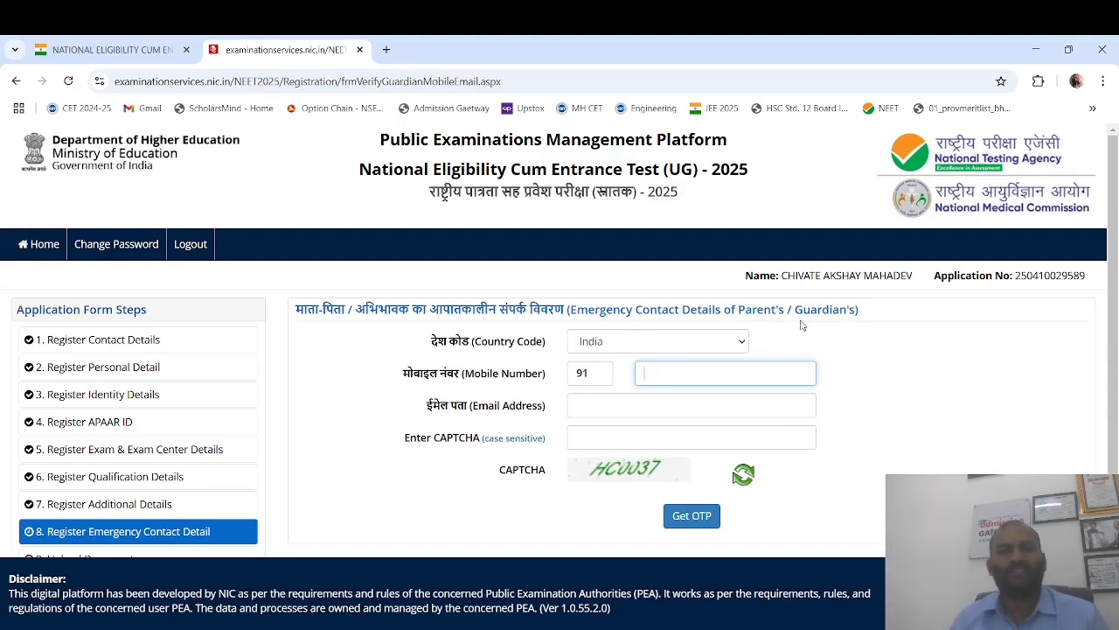
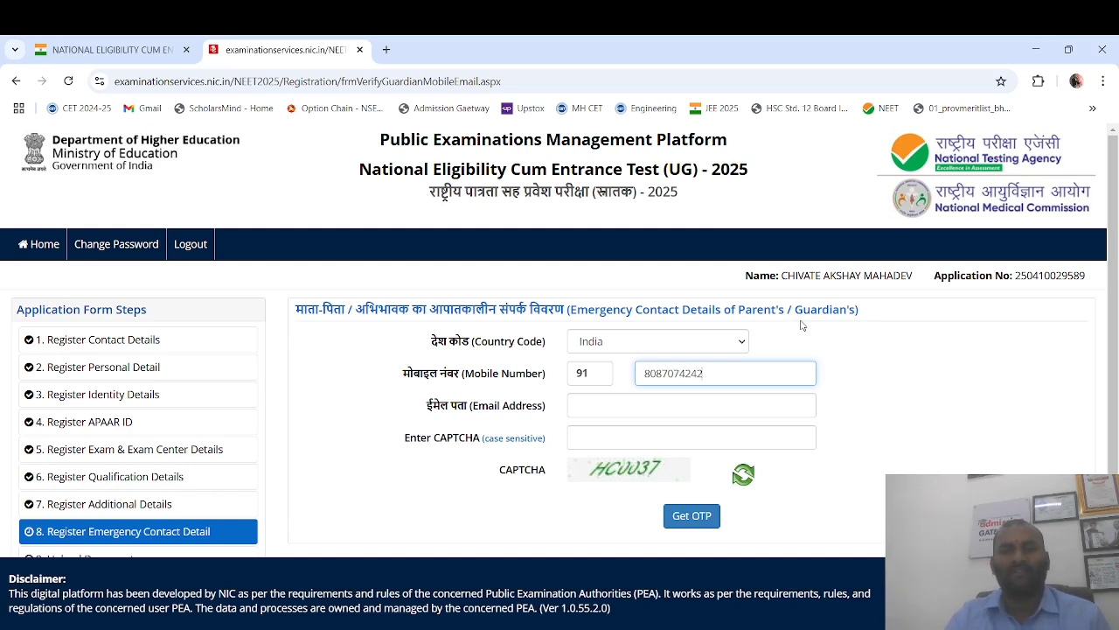
{"action": "left_click", "coordinate": [840, 407]}
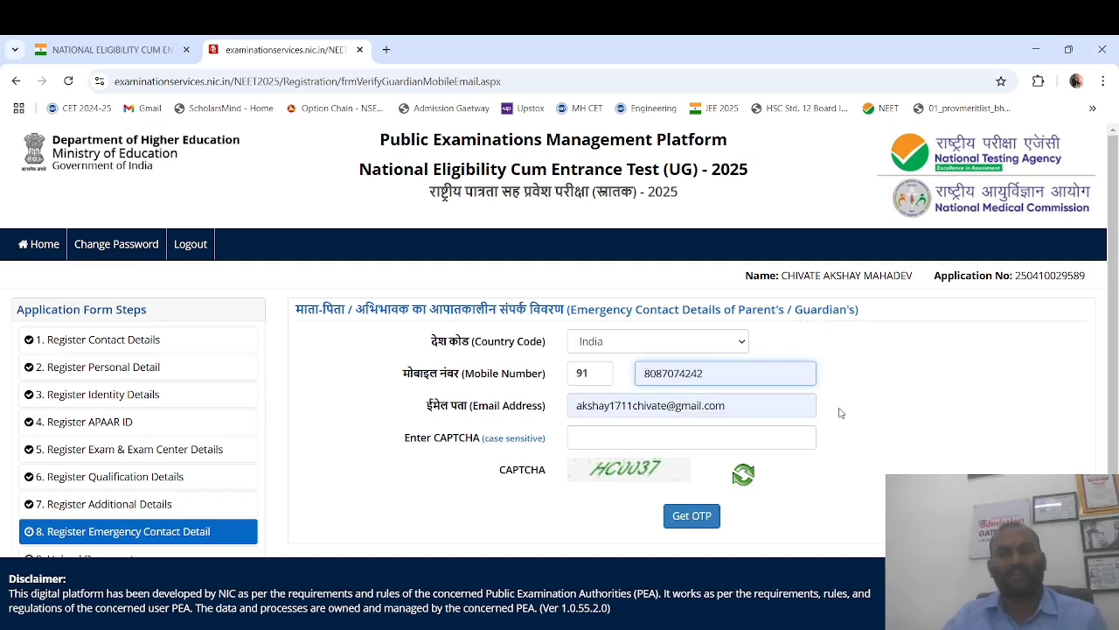
{"action": "left_click", "coordinate": [685, 435]}
{"action": "type", "text": "HC"}
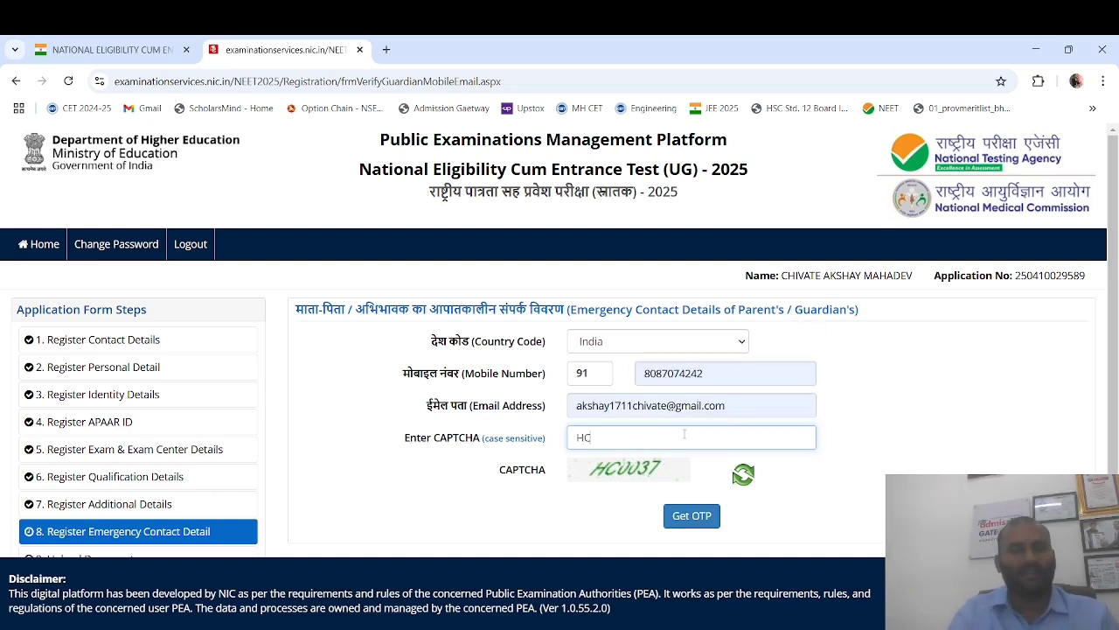
{"action": "type", "text": "0037"}
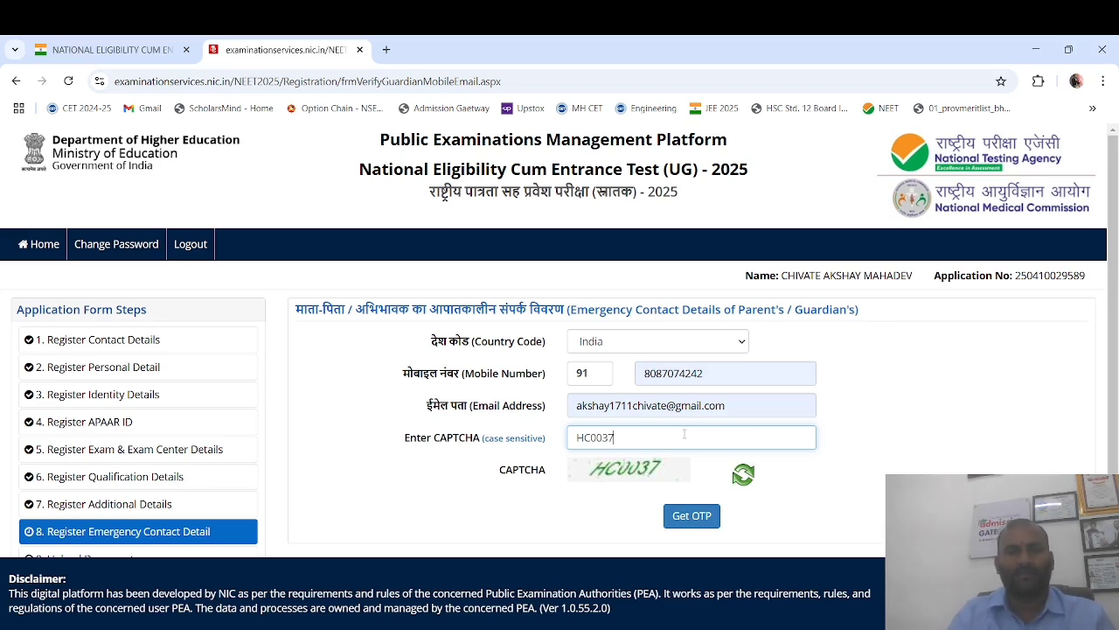
{"action": "left_click", "coordinate": [692, 521]}
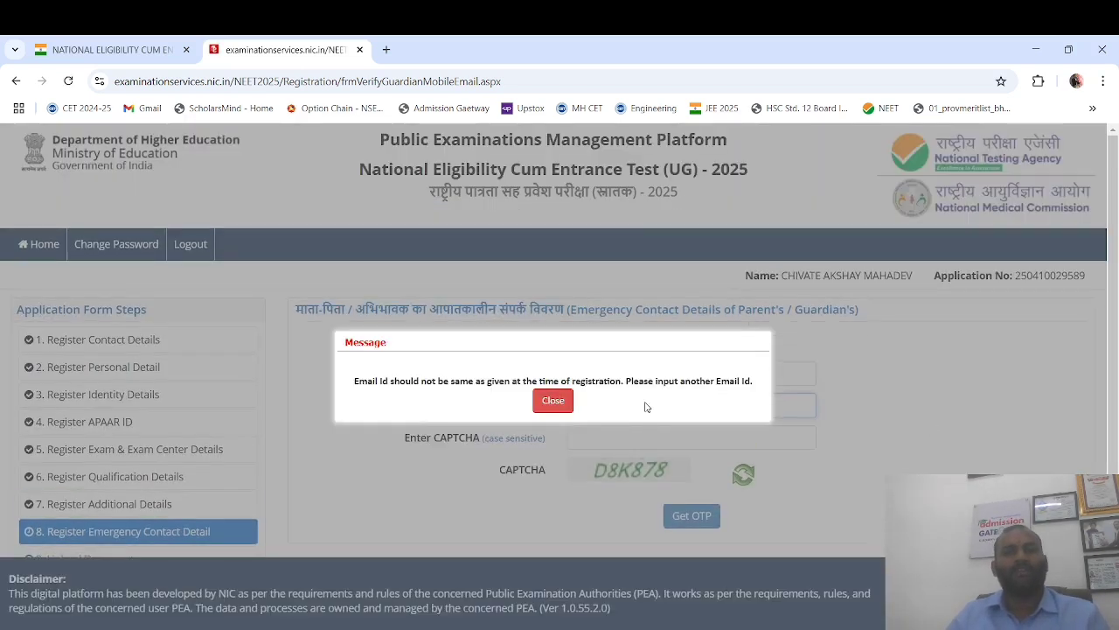
{"action": "left_click", "coordinate": [553, 400]}
- Replace the rejected duplicate with a different guardian e-mail, enter a new CAPTCHA, and request OTP again
{"action": "left_click", "coordinate": [613, 405]}
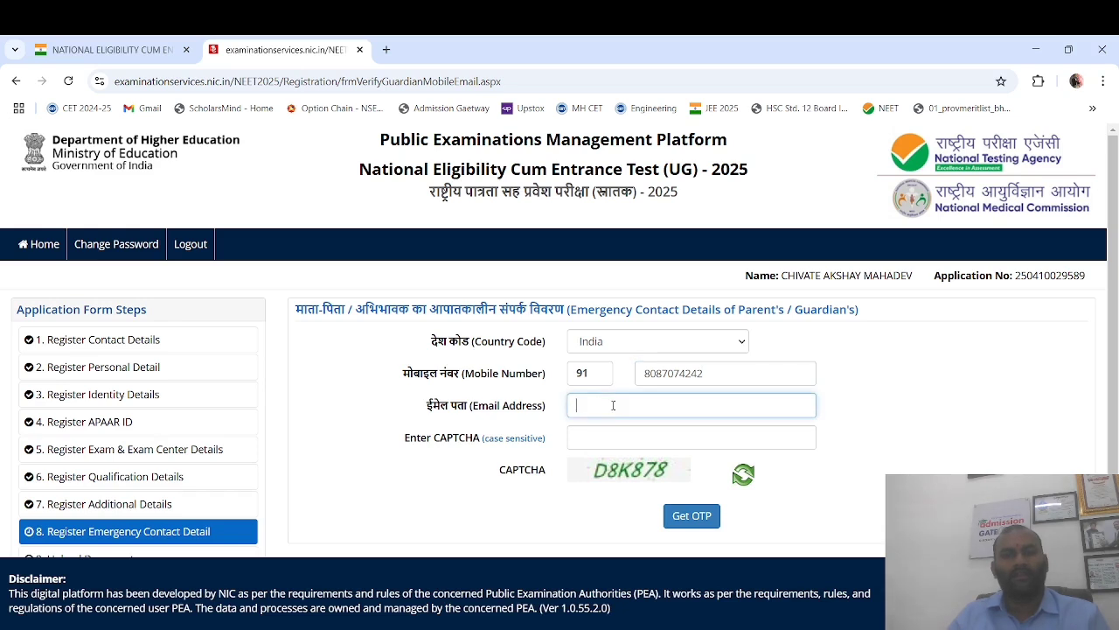
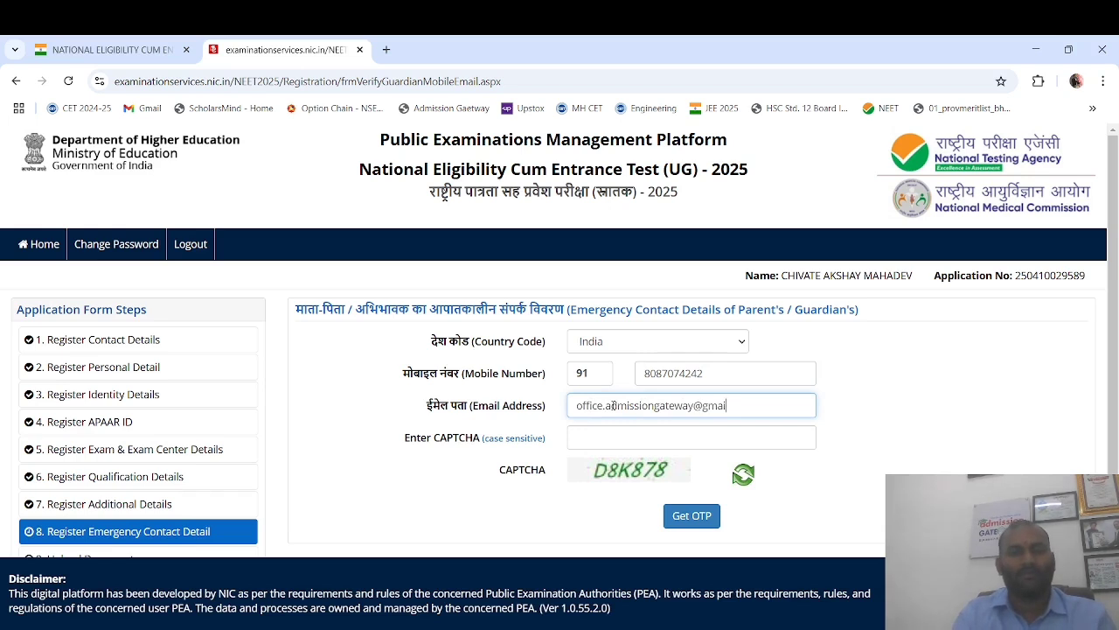
{"action": "key", "text": "Tab"}
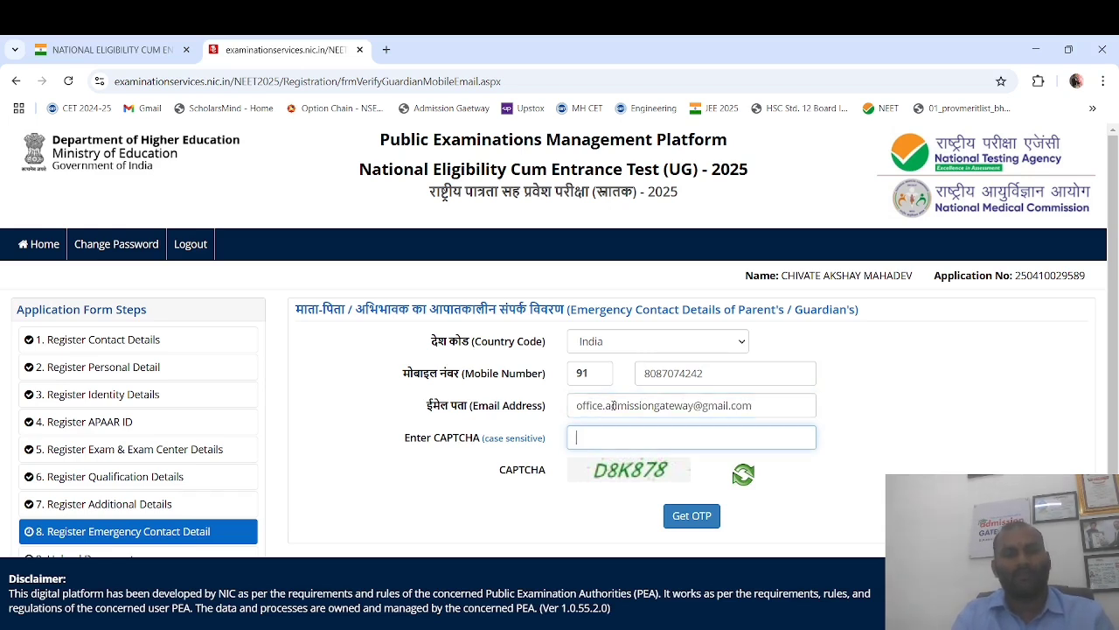
{"action": "type", "text": "D8K8"}
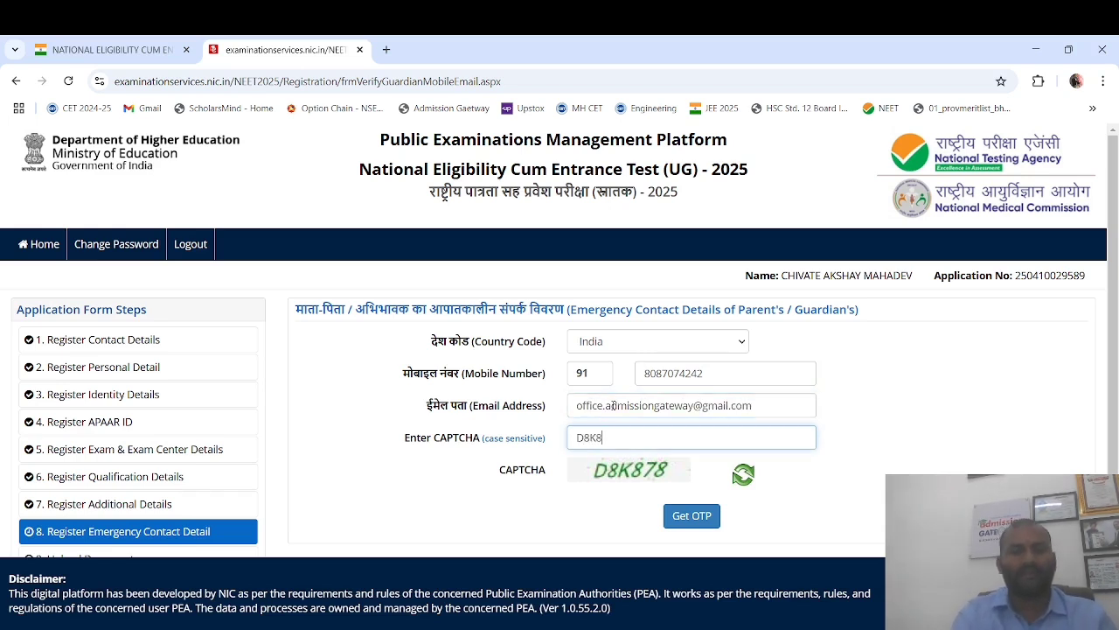
{"action": "type", "text": "78"}
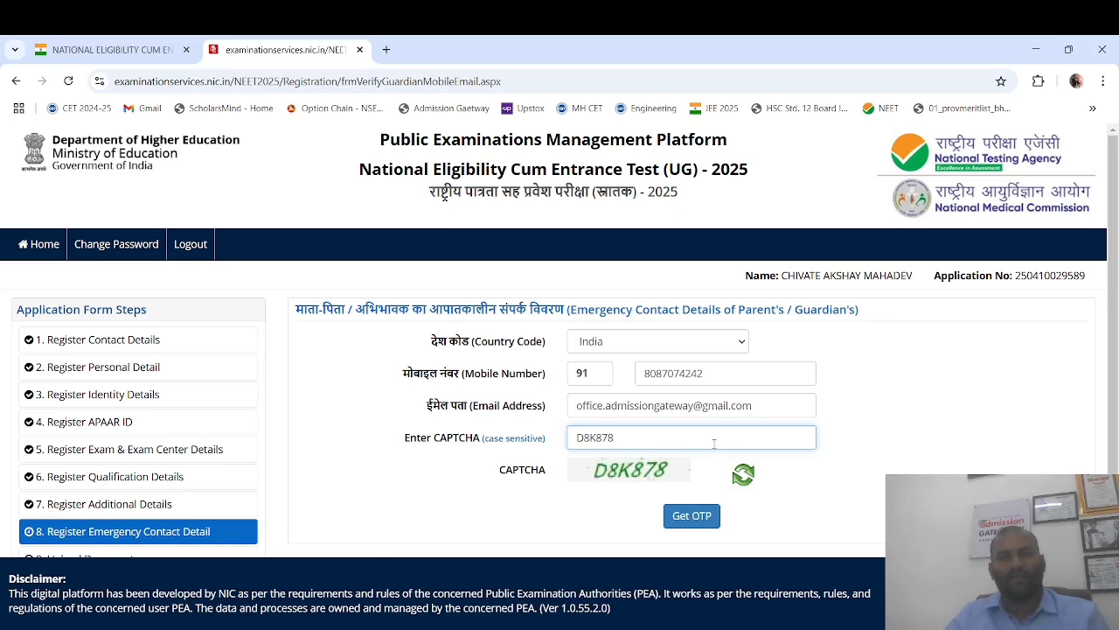
{"action": "left_click", "coordinate": [709, 524]}
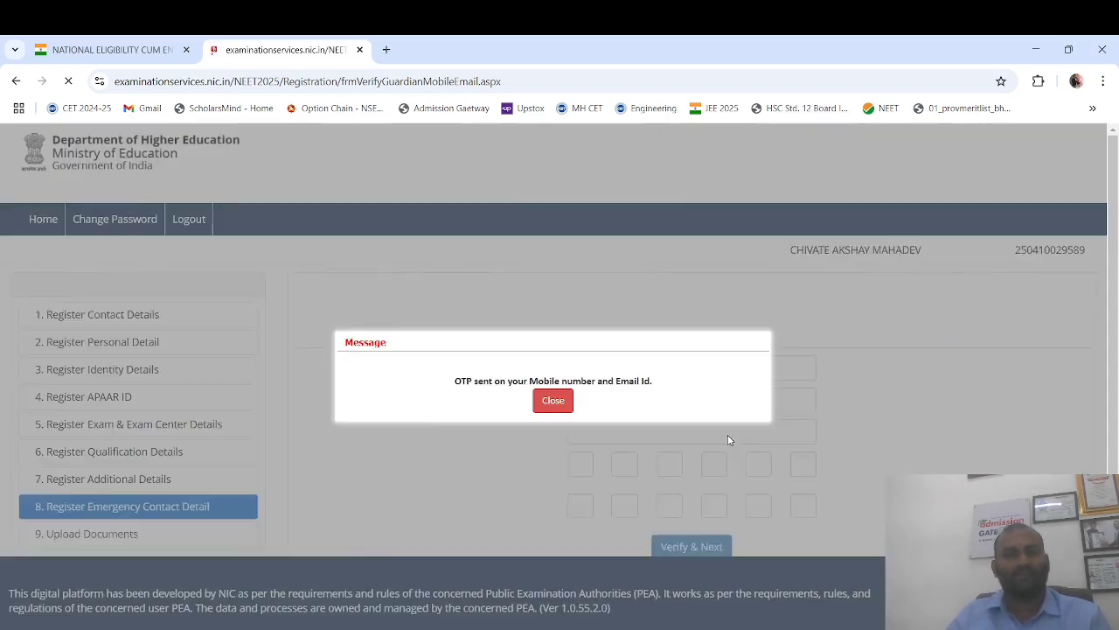
- Enter the six-digit mobile OTP and the e-mail OTP fetched from the inbox, then verify
{"action": "left_click", "coordinate": [564, 404]}
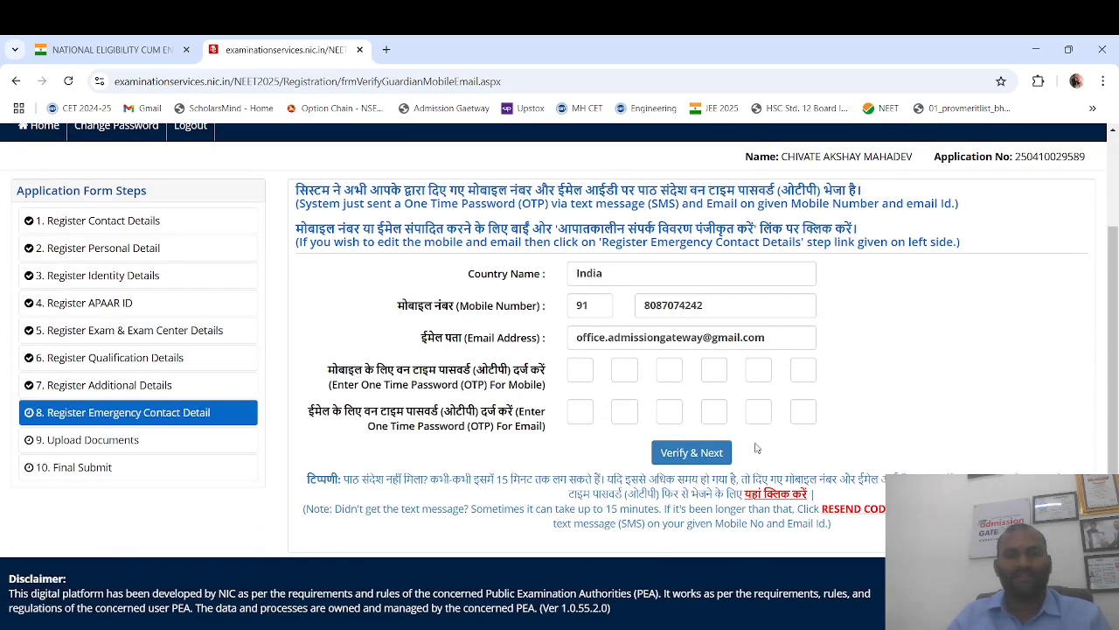
{"action": "scroll", "coordinate": [753, 442], "scroll_direction": "down", "scroll_amount": 2}
{"action": "left_click", "coordinate": [580, 370]}
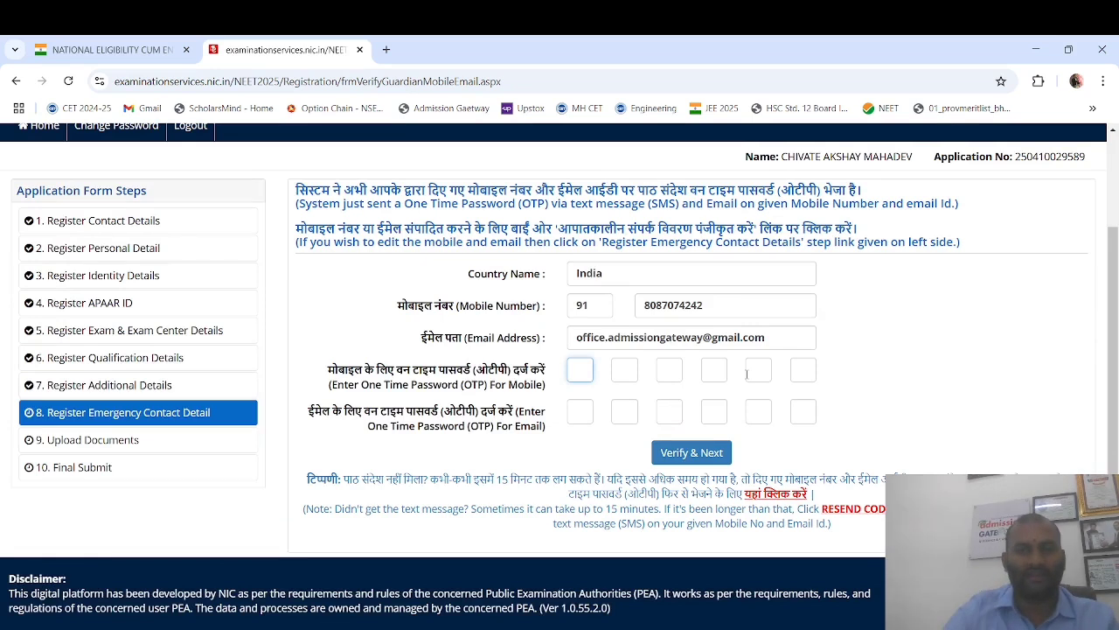
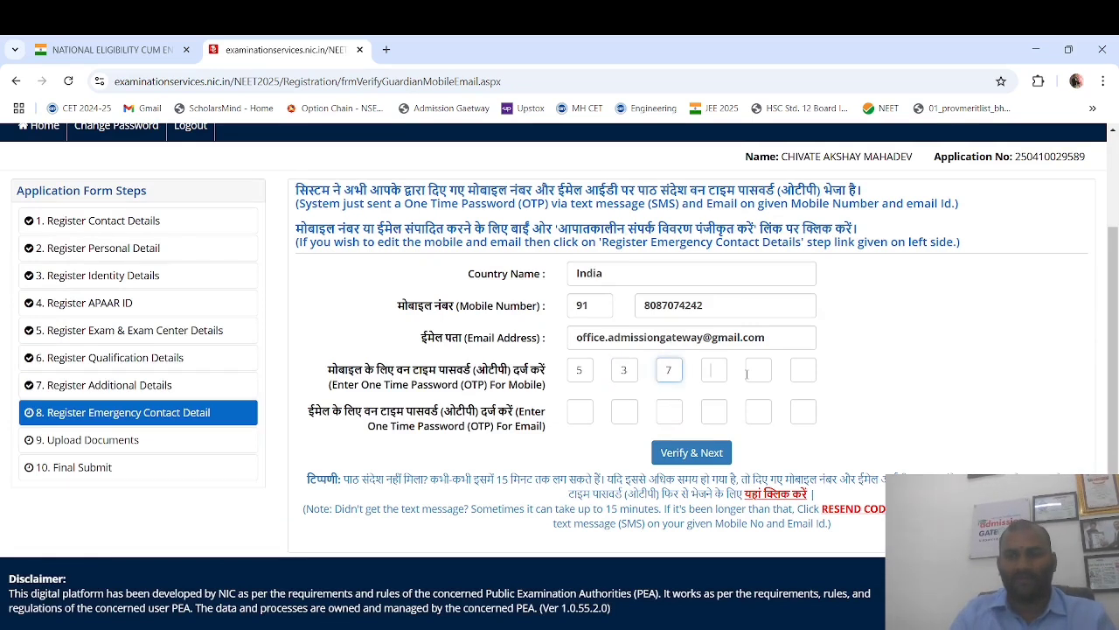
{"action": "left_click", "coordinate": [581, 410]}
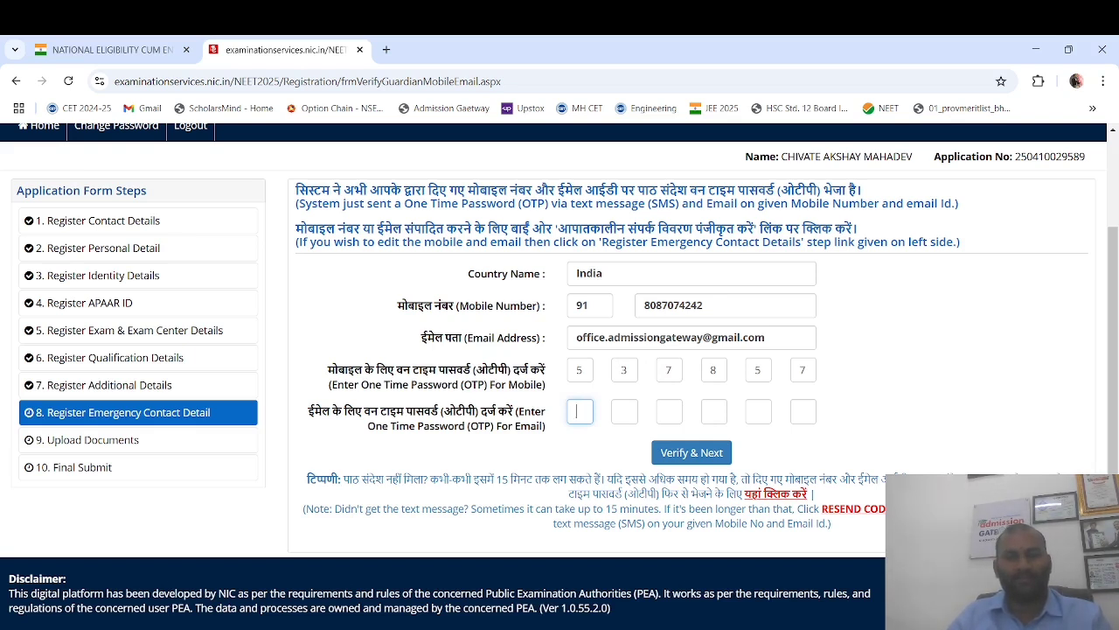
{"action": "key", "text": "alt+Tab"}
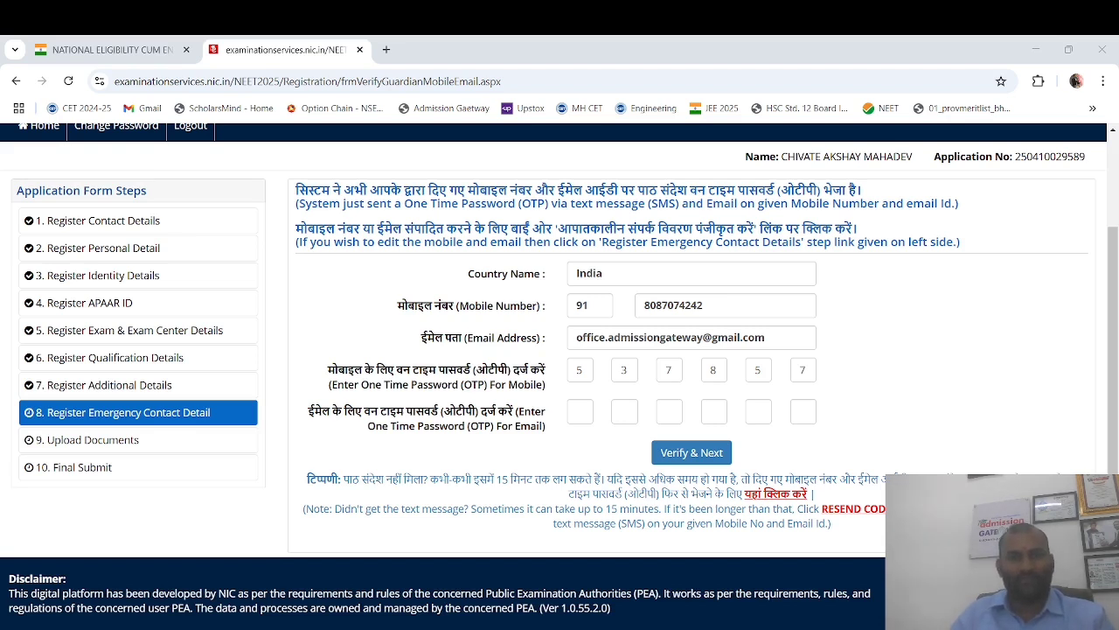
{"action": "left_click", "coordinate": [579, 411]}
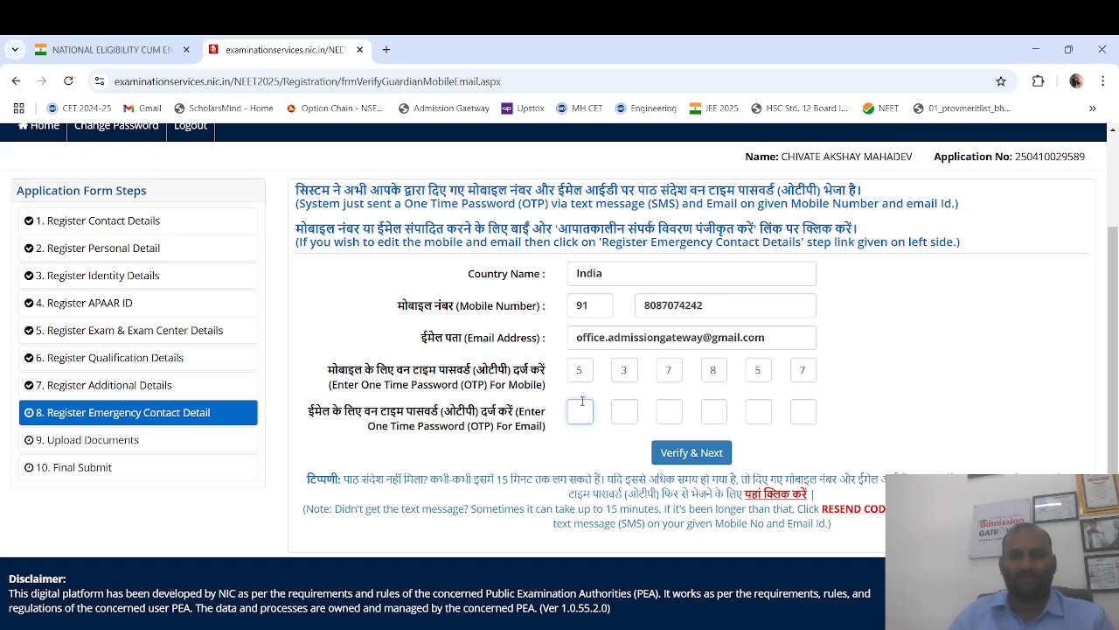
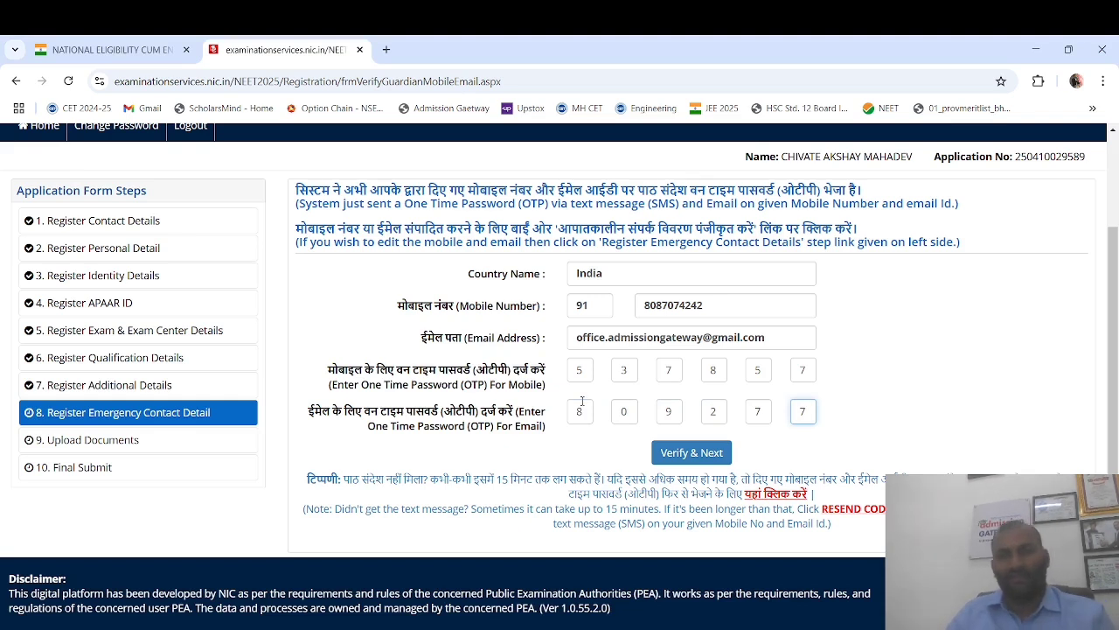
{"action": "scroll", "coordinate": [699, 461], "scroll_direction": "up", "scroll_amount": 2}
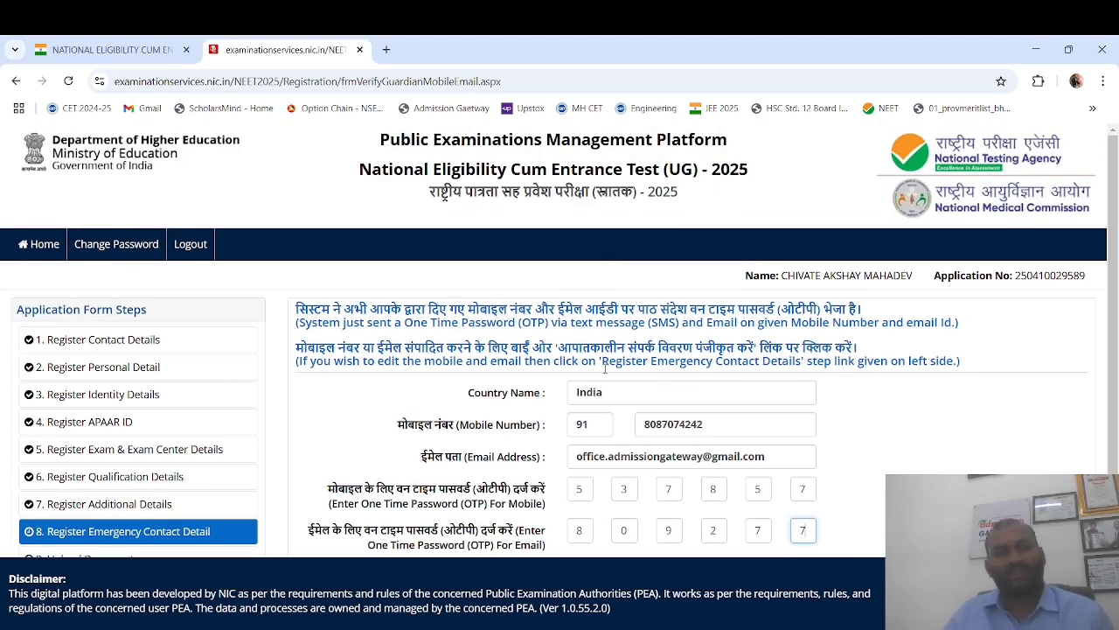
{"action": "scroll", "coordinate": [605, 369], "scroll_direction": "down", "scroll_amount": 1}
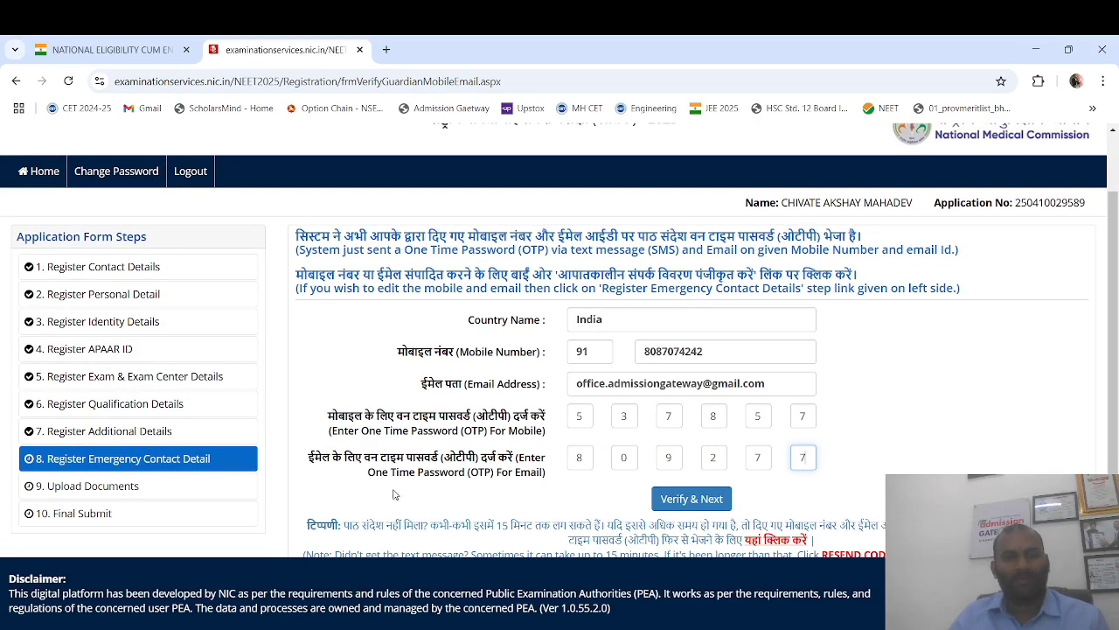
{"action": "left_click", "coordinate": [691, 500]}
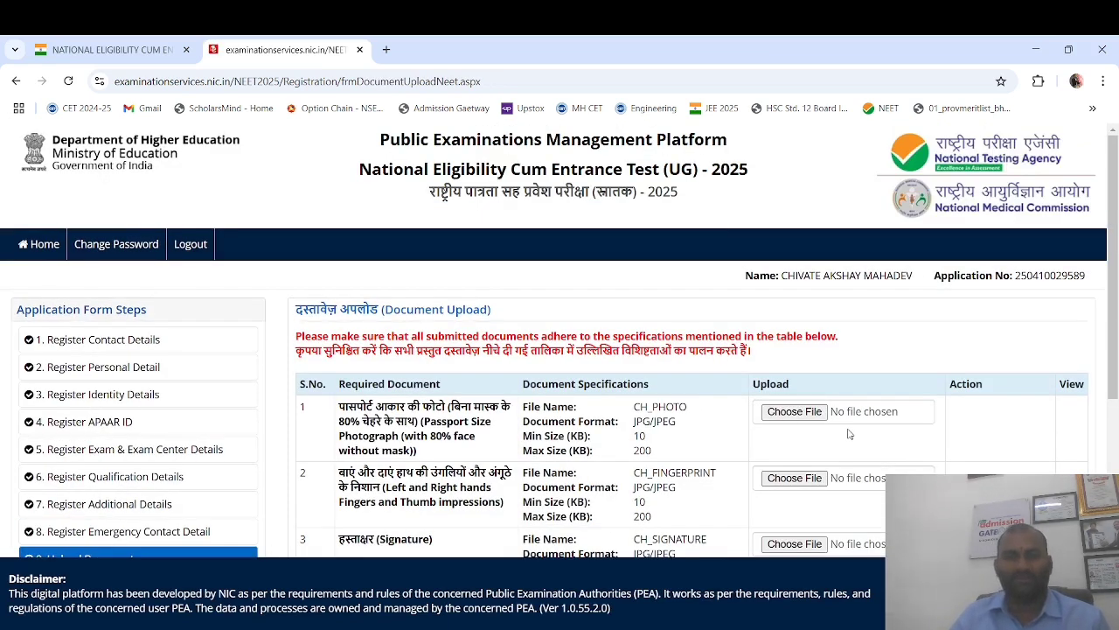
{"action": "scroll", "coordinate": [739, 385], "scroll_direction": "down", "scroll_amount": 1}
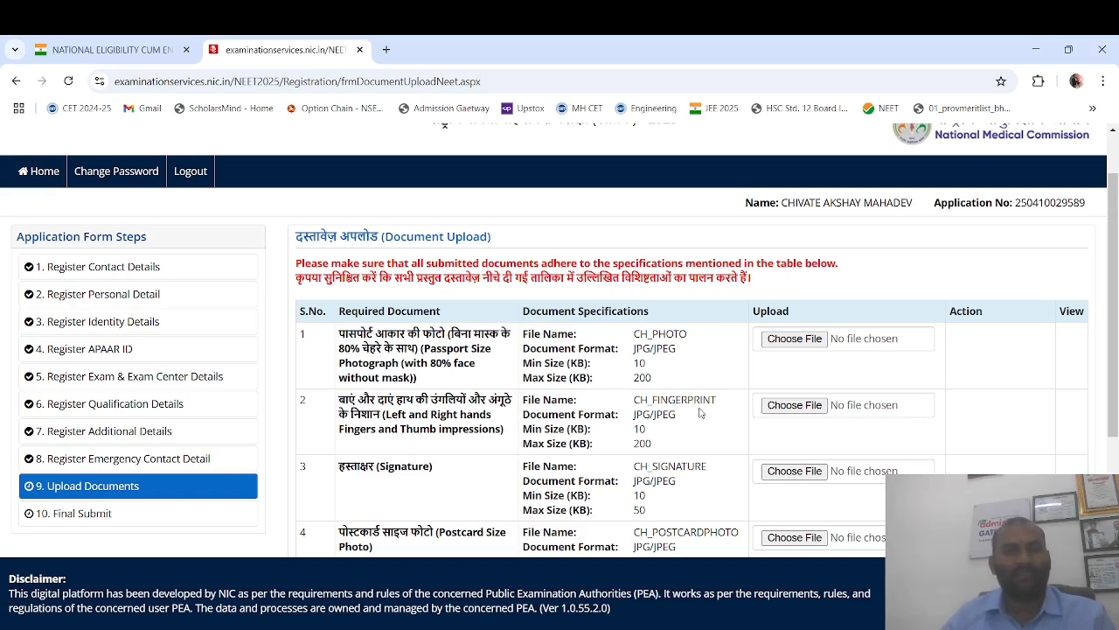
{"action": "scroll", "coordinate": [609, 388], "scroll_direction": "down", "scroll_amount": 1}
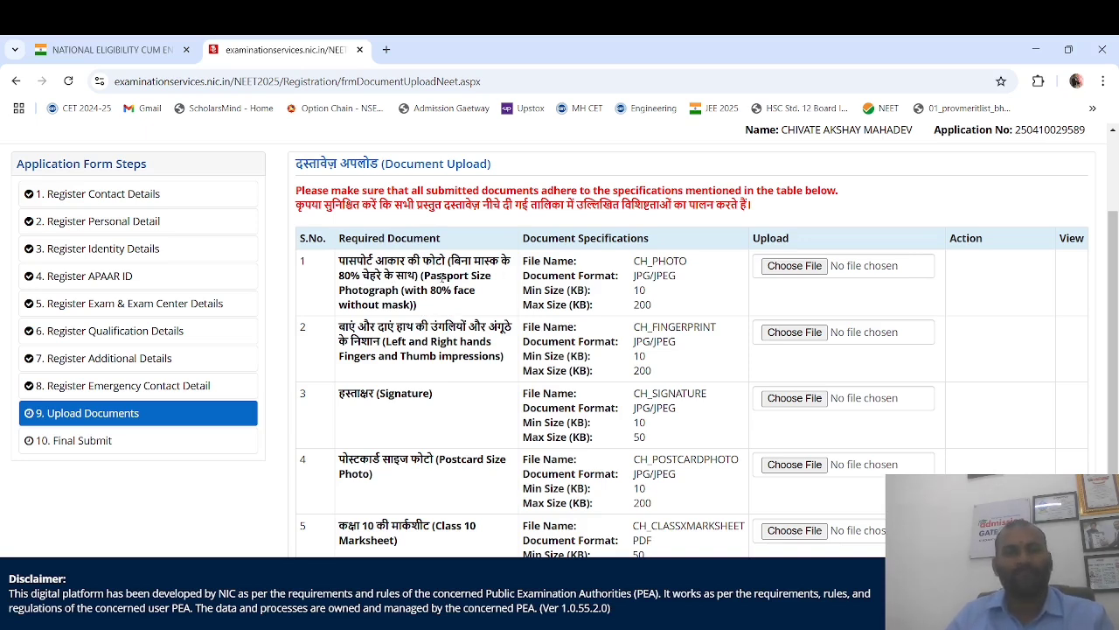
{"action": "triple_click", "coordinate": [421, 276]}
{"action": "double_click", "coordinate": [456, 290]}
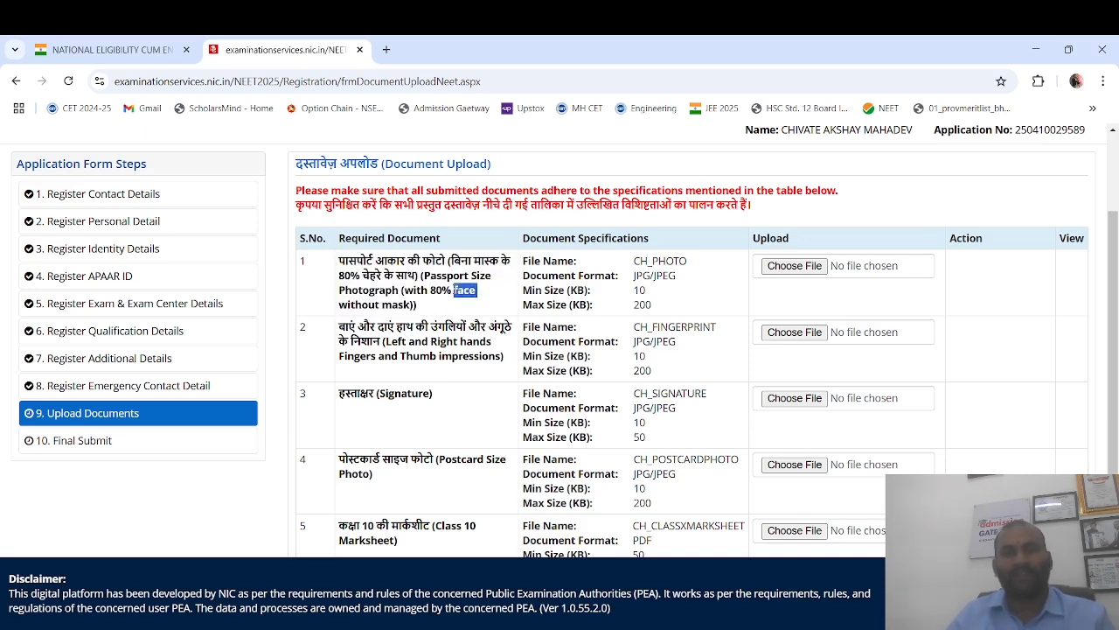
{"action": "double_click", "coordinate": [577, 289]}
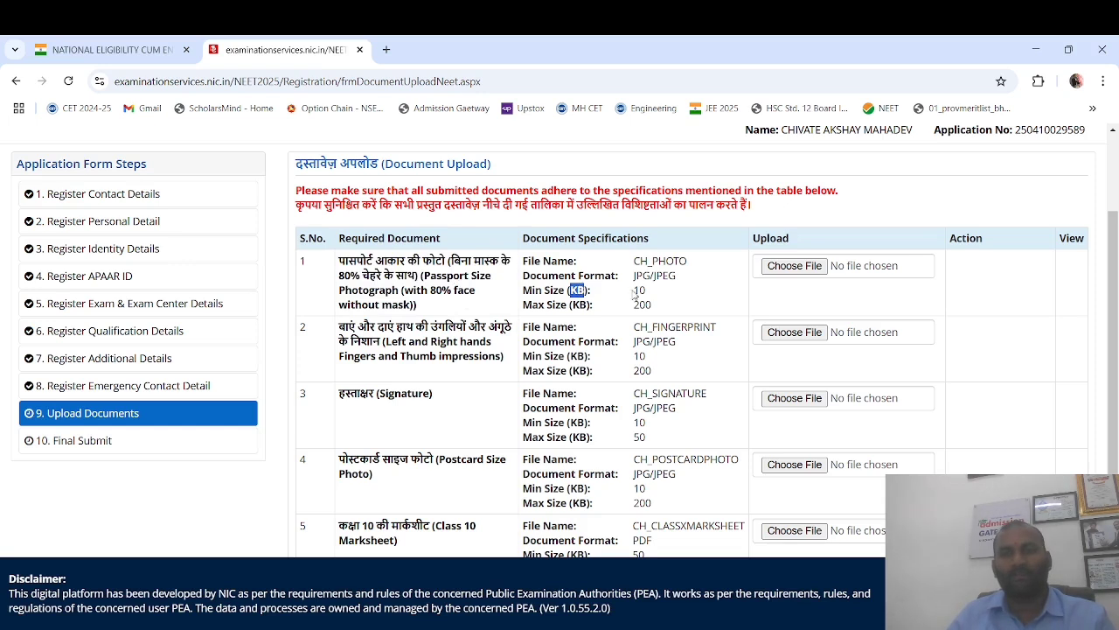
{"action": "double_click", "coordinate": [639, 289]}
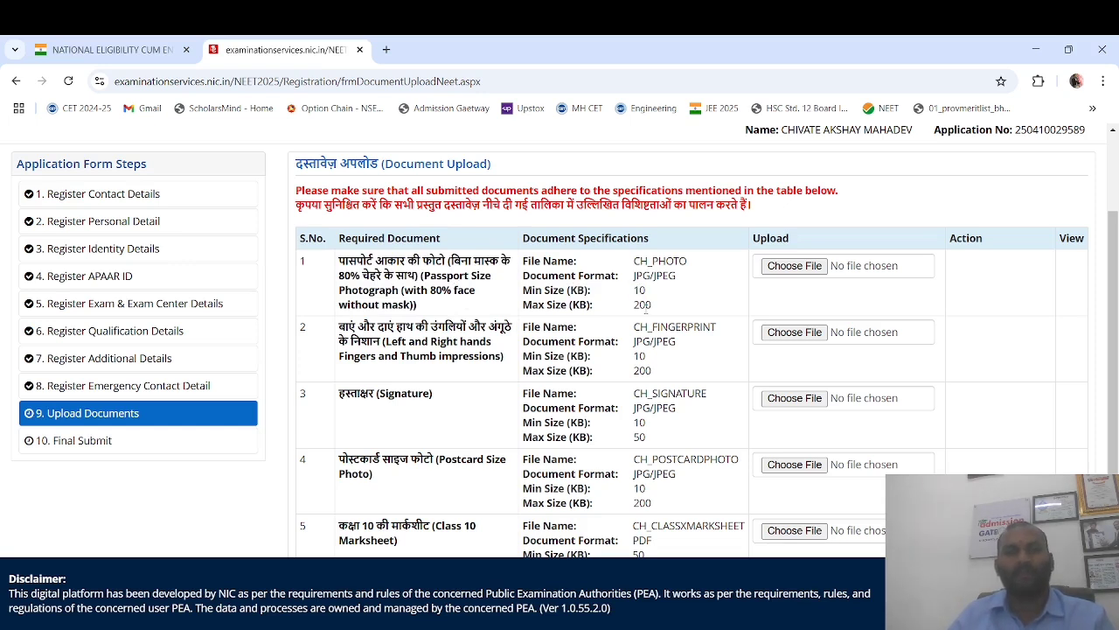
{"action": "double_click", "coordinate": [645, 304]}
{"action": "left_click", "coordinate": [676, 313]}
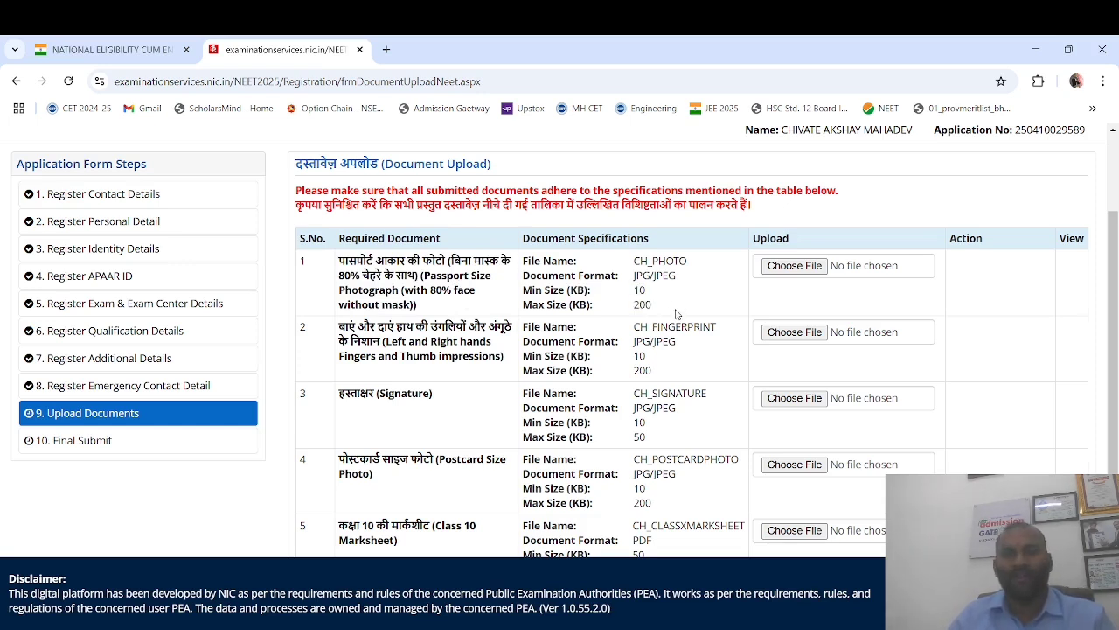
{"action": "left_click_drag", "start_coordinate": [677, 275], "coordinate": [633, 275]}
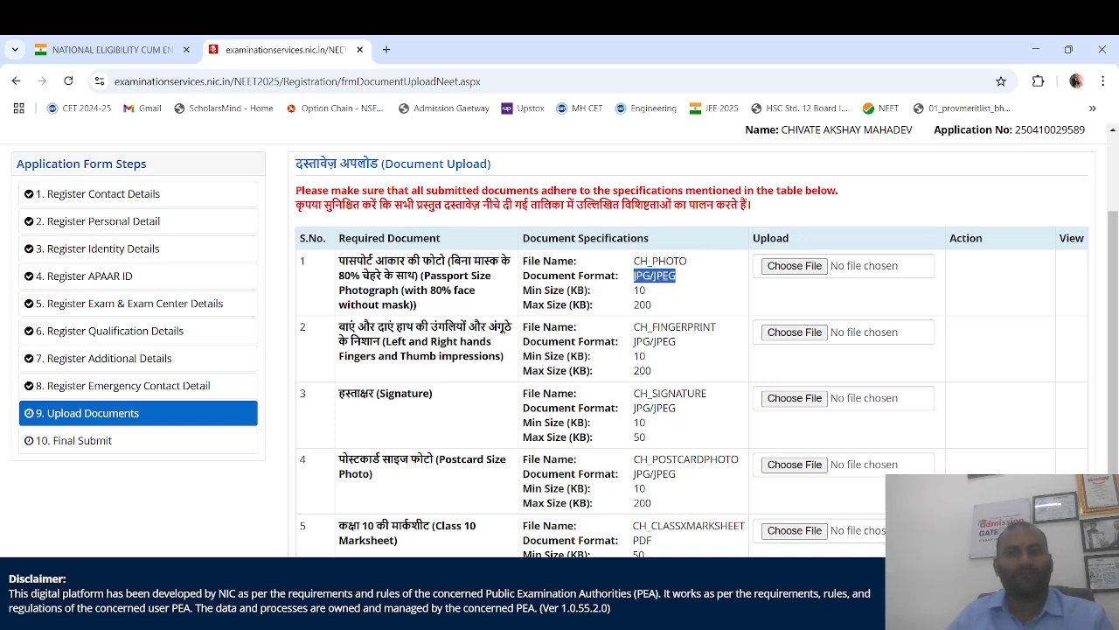
{"action": "left_click", "coordinate": [679, 294]}
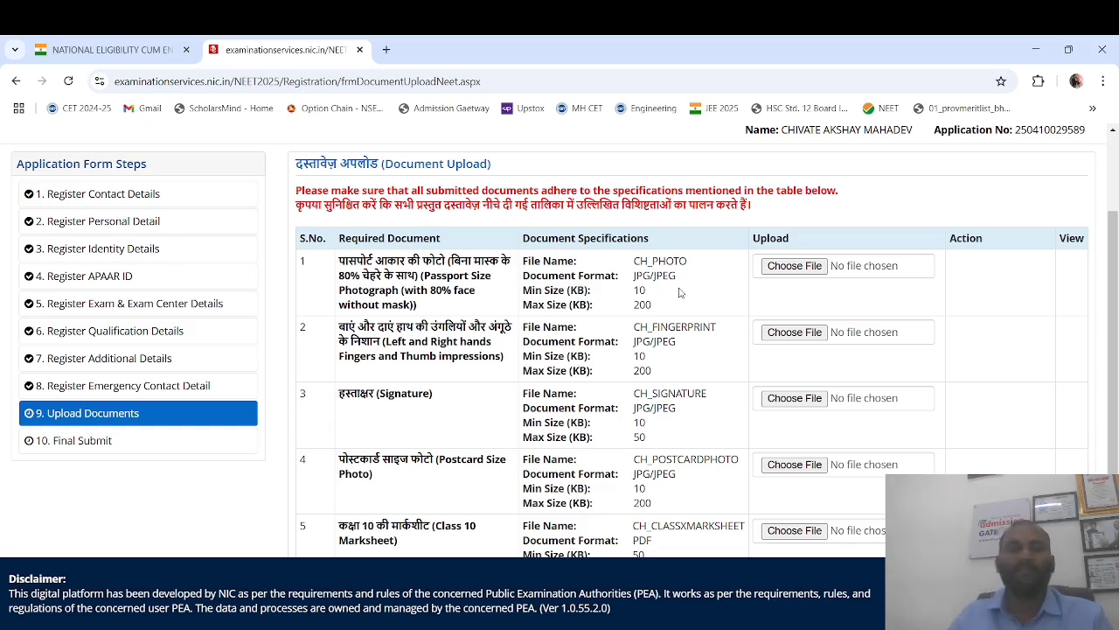
{"action": "left_click", "coordinate": [778, 266]}
{"action": "key", "text": "Escape"}
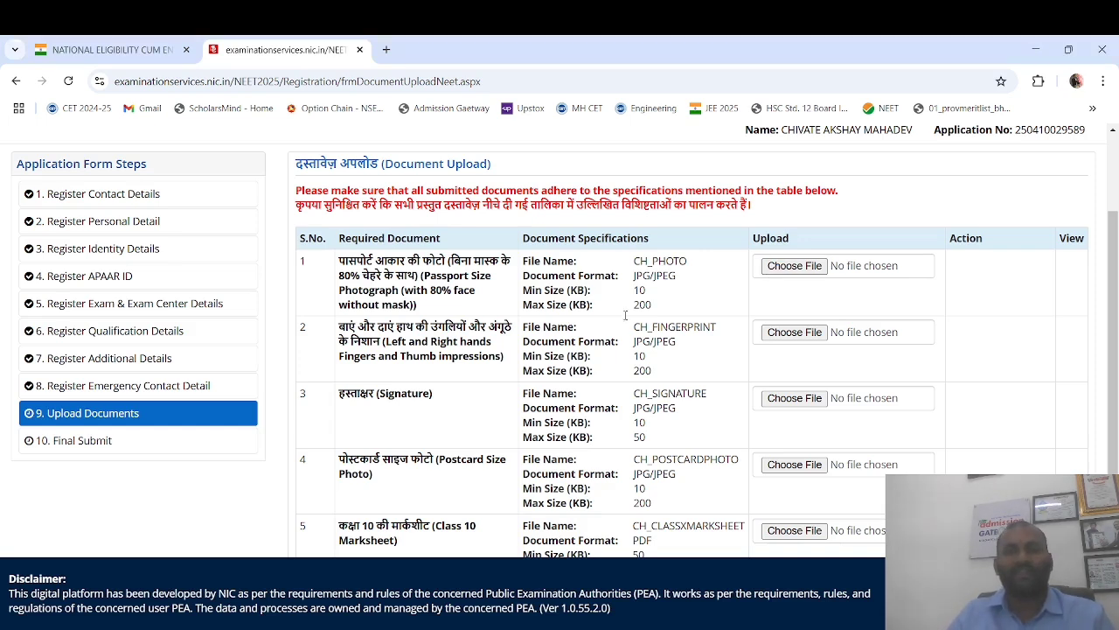
{"action": "left_click_drag", "start_coordinate": [633, 261], "coordinate": [690, 265]}
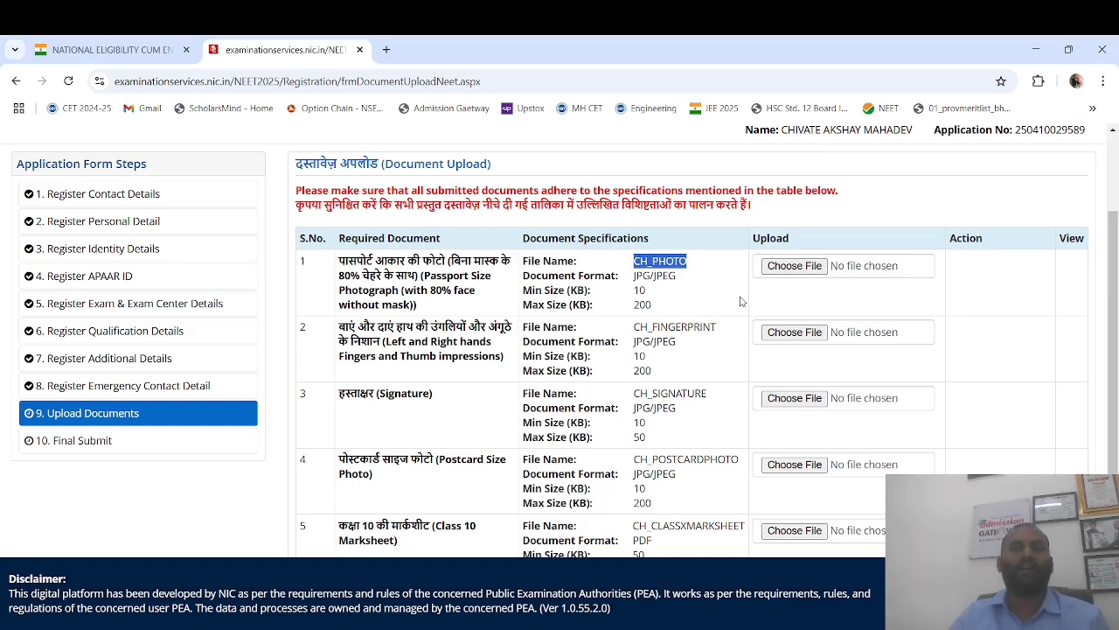
- Upload the CH_PHOTO passport photograph in row 1 and acknowledge the success alert
{"action": "left_click", "coordinate": [793, 271]}
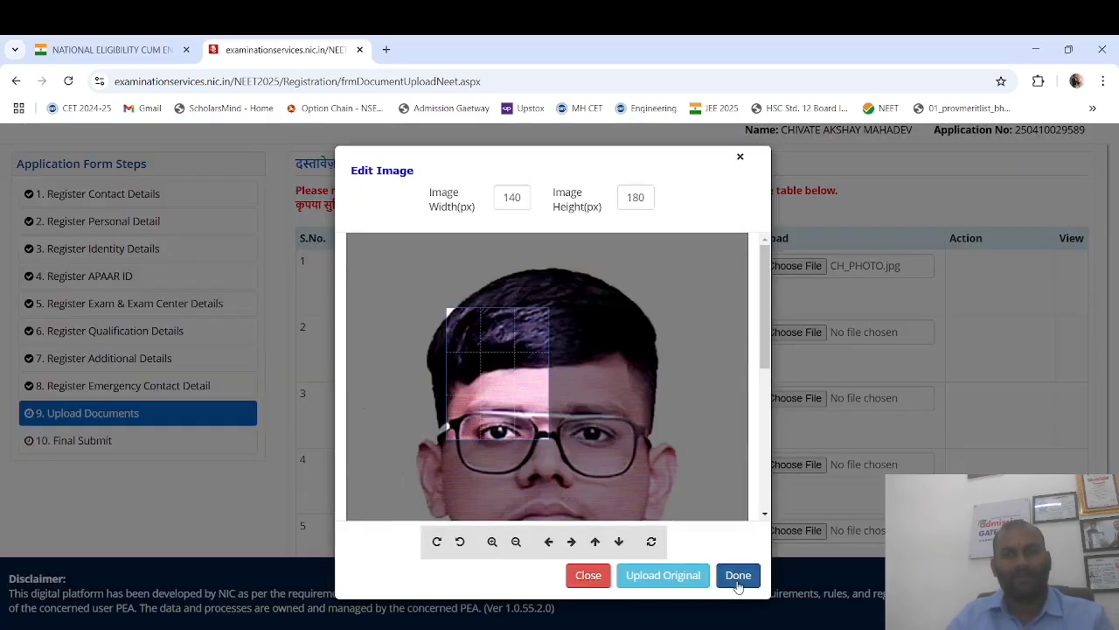
{"action": "left_click", "coordinate": [738, 575]}
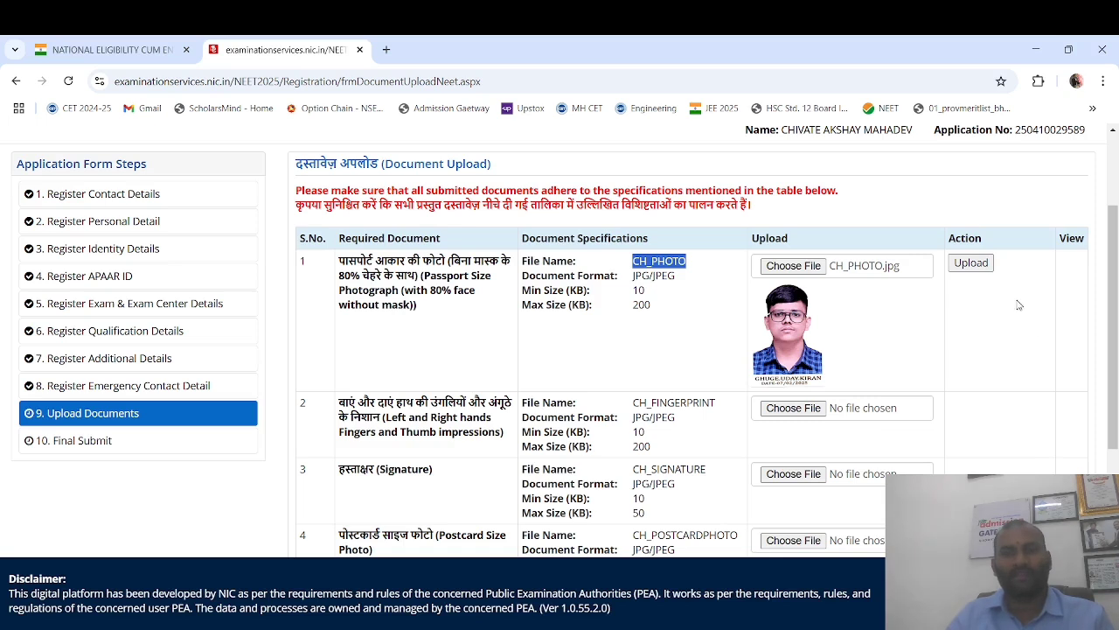
{"action": "left_click", "coordinate": [969, 265]}
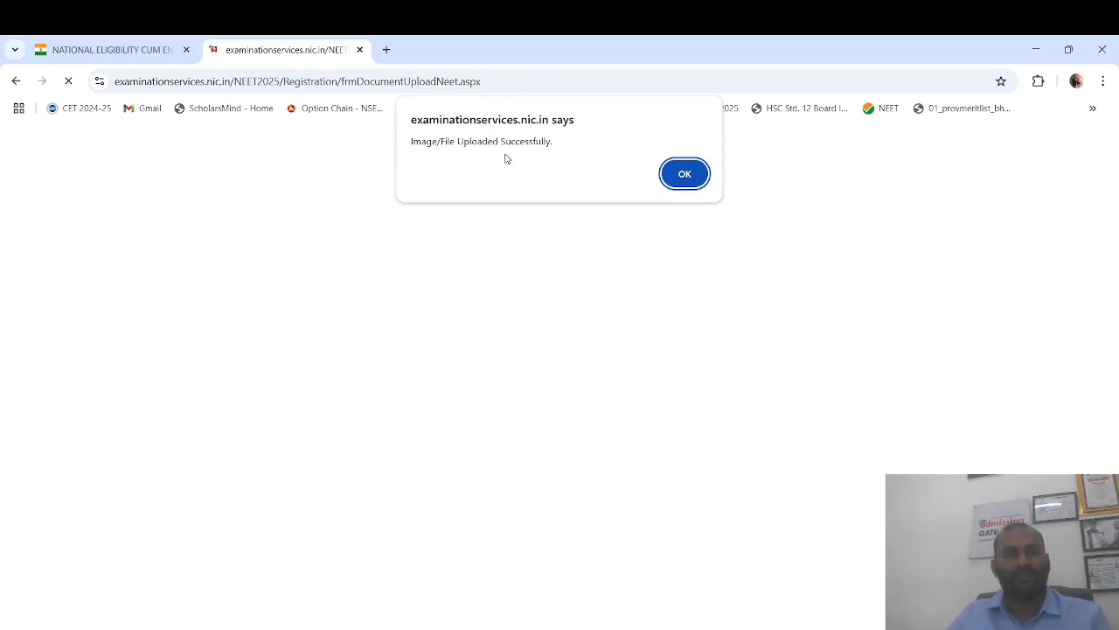
{"action": "left_click", "coordinate": [683, 175]}
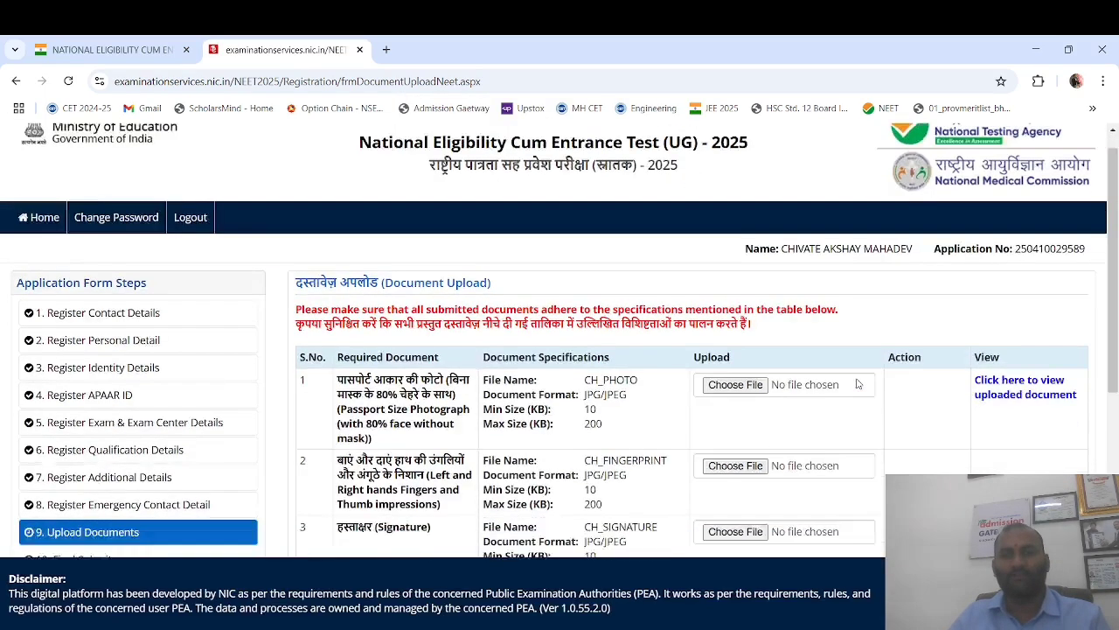
{"action": "scroll", "coordinate": [858, 383], "scroll_direction": "down", "scroll_amount": 2}
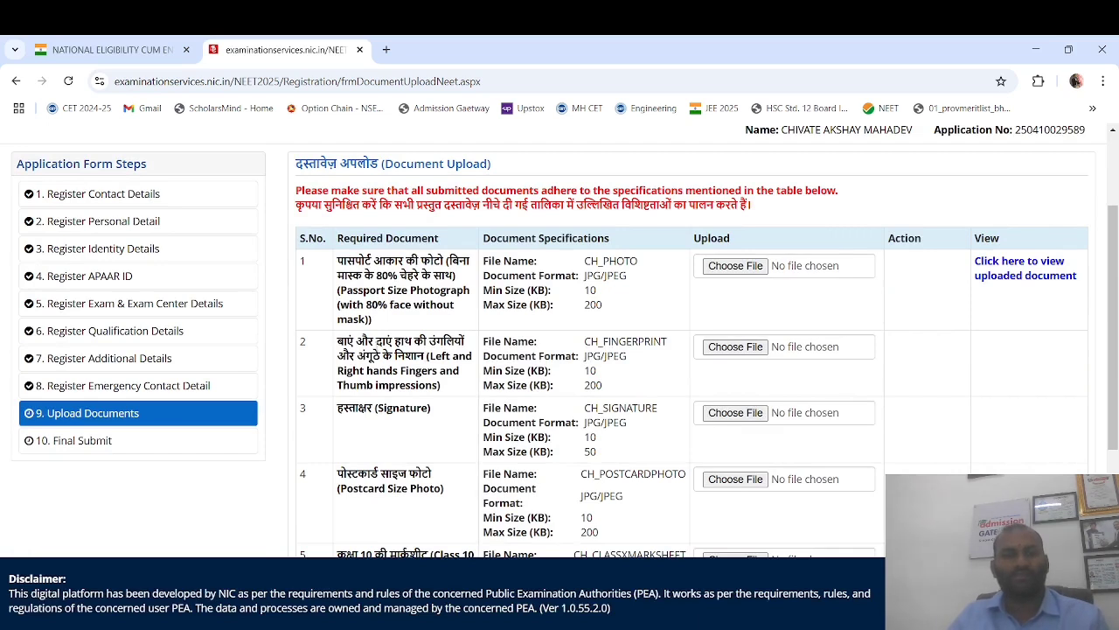
- Choose the fingerprint image for row 2, keeping it uncropped with Upload Original
{"action": "triple_click", "coordinate": [400, 363]}
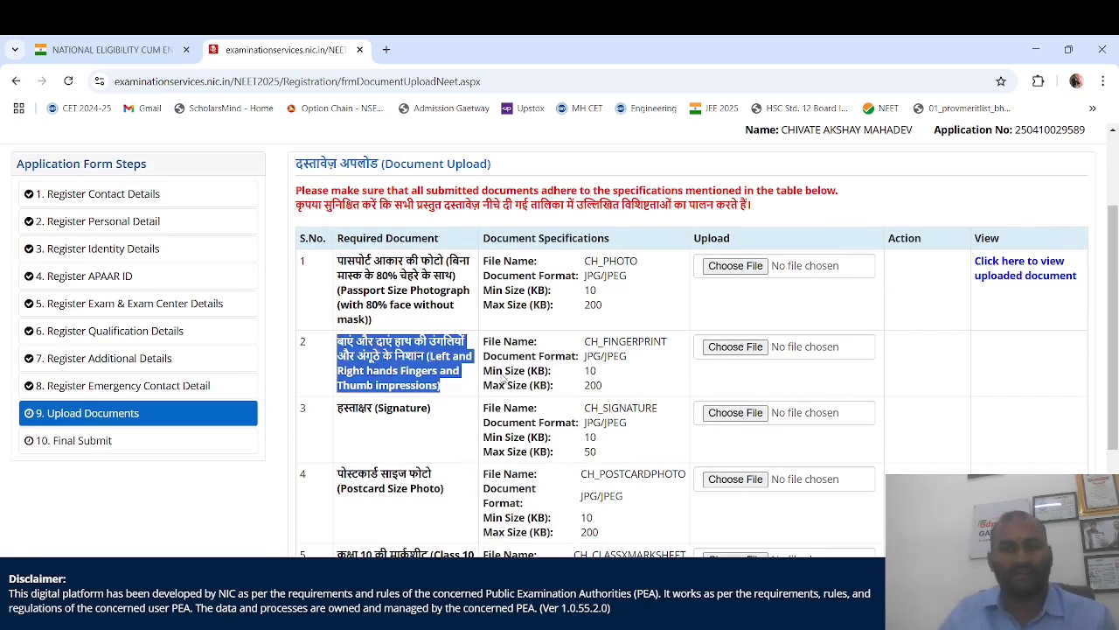
{"action": "left_click", "coordinate": [736, 346]}
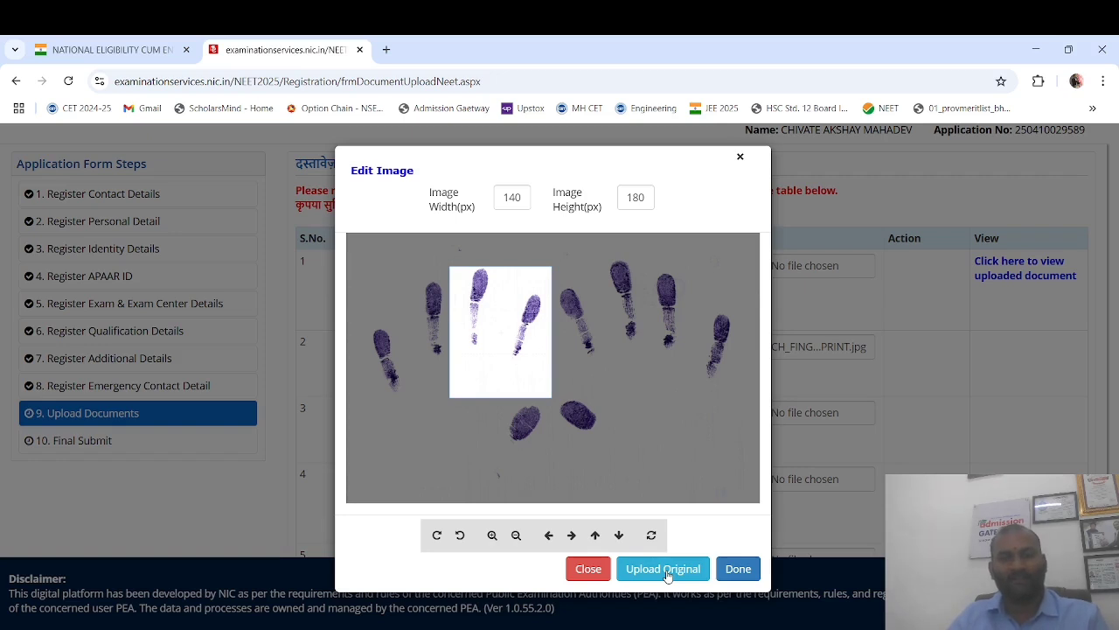
{"action": "left_click", "coordinate": [664, 568]}
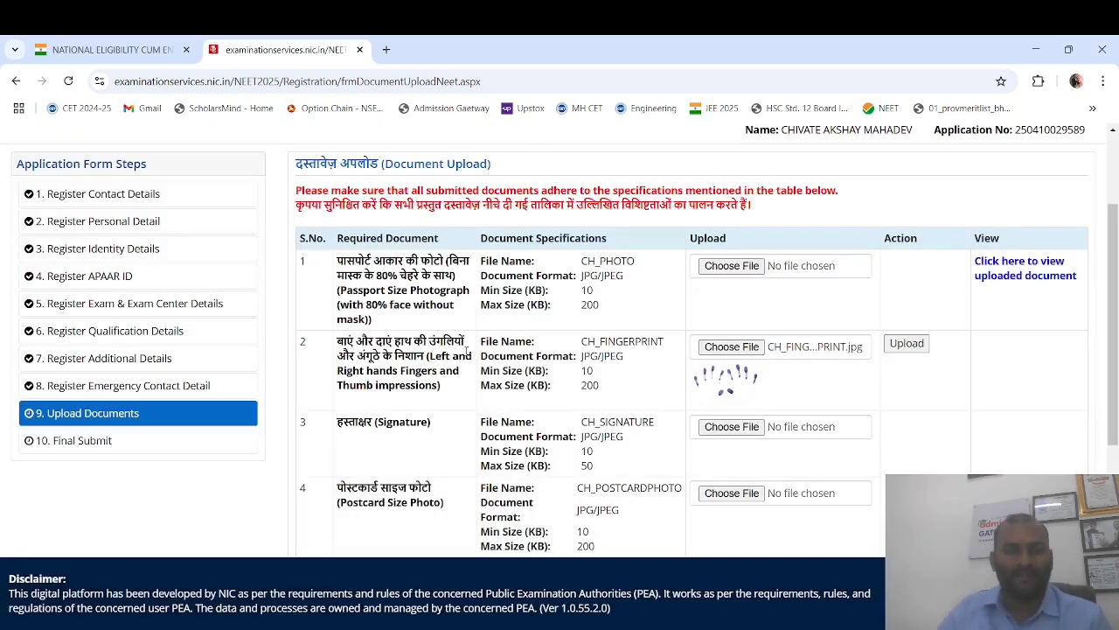
{"action": "triple_click", "coordinate": [428, 356]}
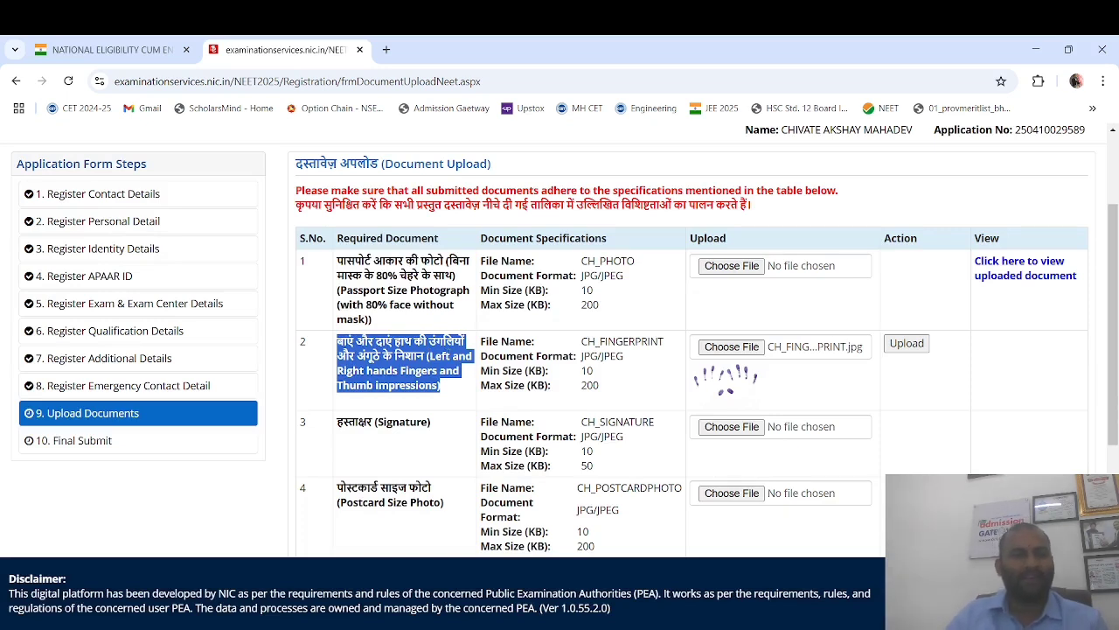
- Highlight the word Fingers and the CH_ prefix of the required file name
{"action": "left_click", "coordinate": [407, 390]}
{"action": "double_click", "coordinate": [407, 372]}
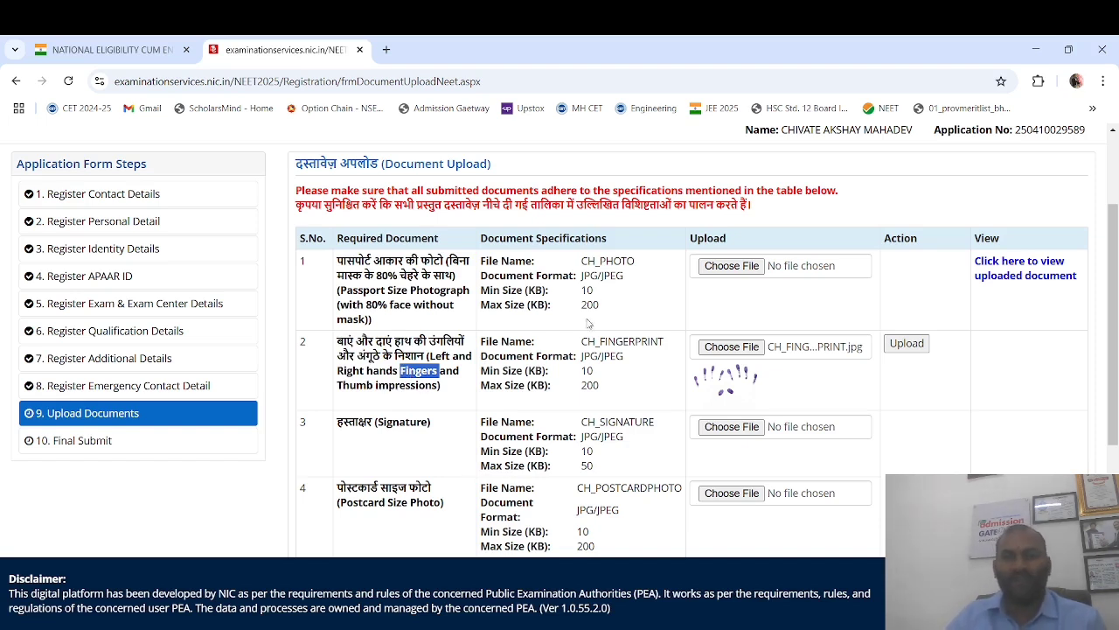
{"action": "double_click", "coordinate": [605, 341]}
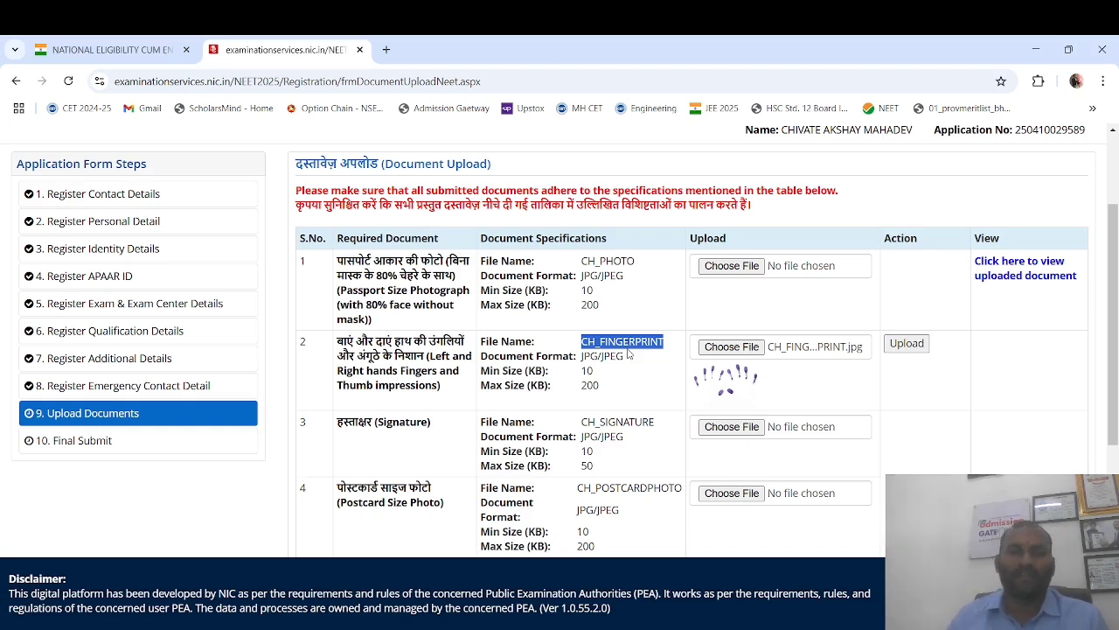
{"action": "left_click", "coordinate": [600, 341]}
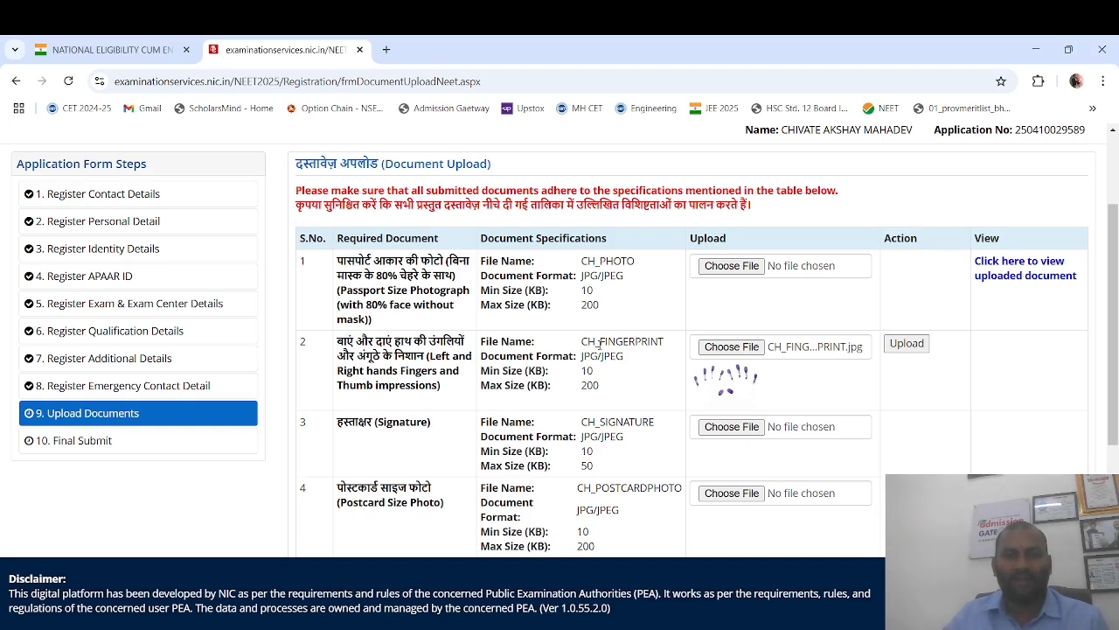
{"action": "left_click_drag", "start_coordinate": [600, 341], "coordinate": [579, 347]}
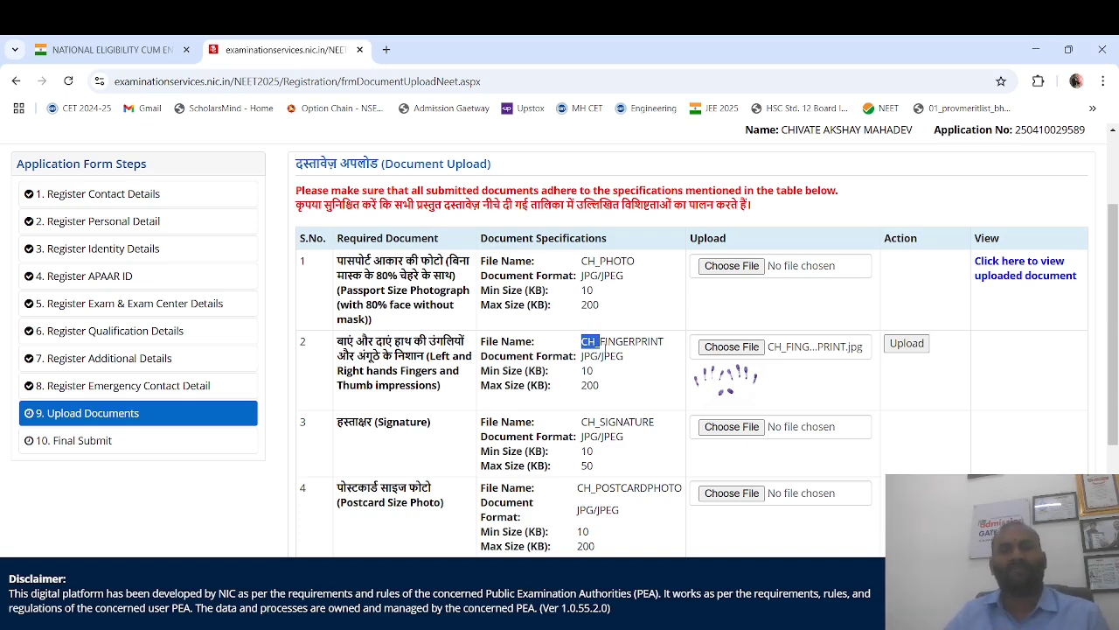
{"action": "left_click", "coordinate": [595, 343]}
{"action": "mouse_move", "coordinate": [594, 343]}
{"action": "left_mouse_down"}
{"action": "mouse_move", "coordinate": [582, 343]}
{"action": "mouse_move", "coordinate": [592, 342]}
{"action": "left_mouse_up"}
- Highlight the full CH_FINGERPRINT file name, then upload the chosen fingerprint image
{"action": "left_click", "coordinate": [598, 345]}
{"action": "double_click", "coordinate": [623, 342]}
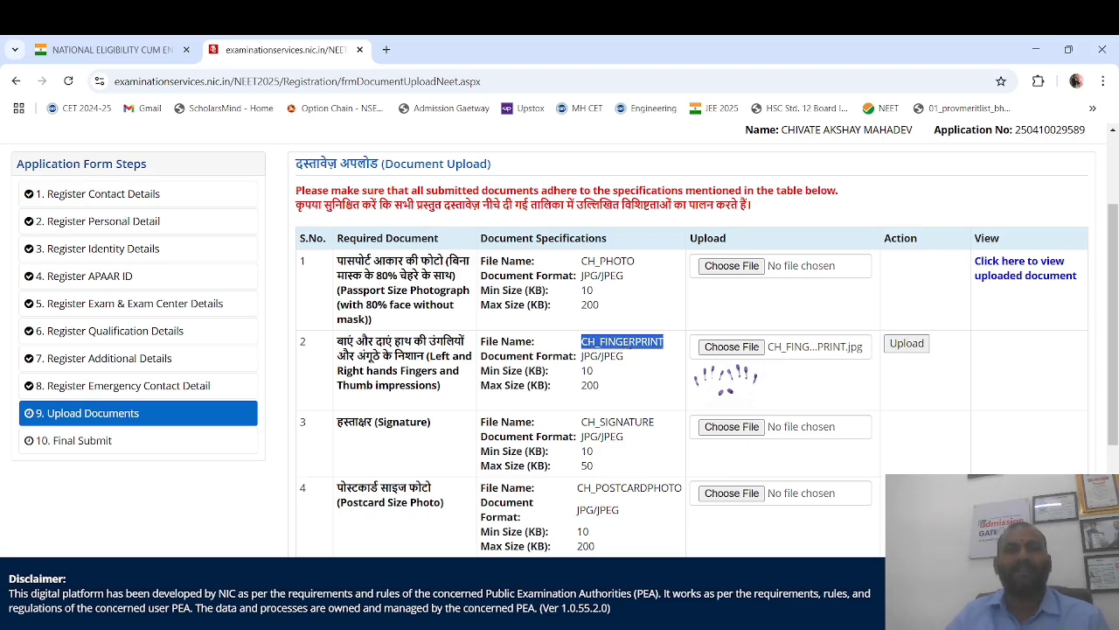
{"action": "left_click", "coordinate": [631, 340]}
{"action": "double_click", "coordinate": [631, 340]}
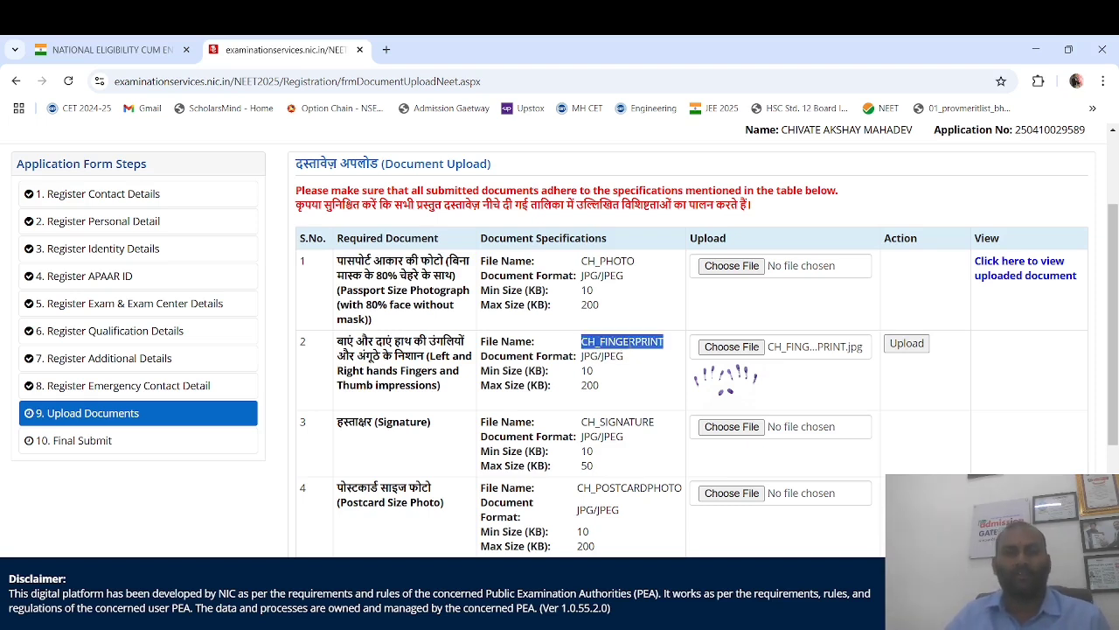
{"action": "left_click", "coordinate": [633, 343]}
{"action": "double_click", "coordinate": [631, 342]}
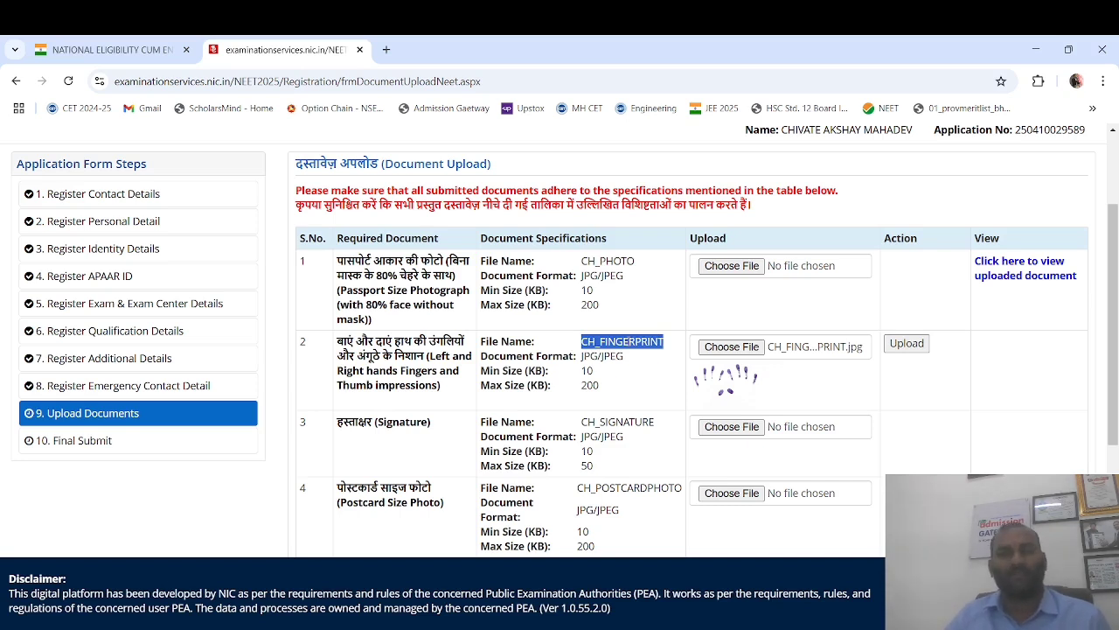
{"action": "left_click", "coordinate": [908, 345]}
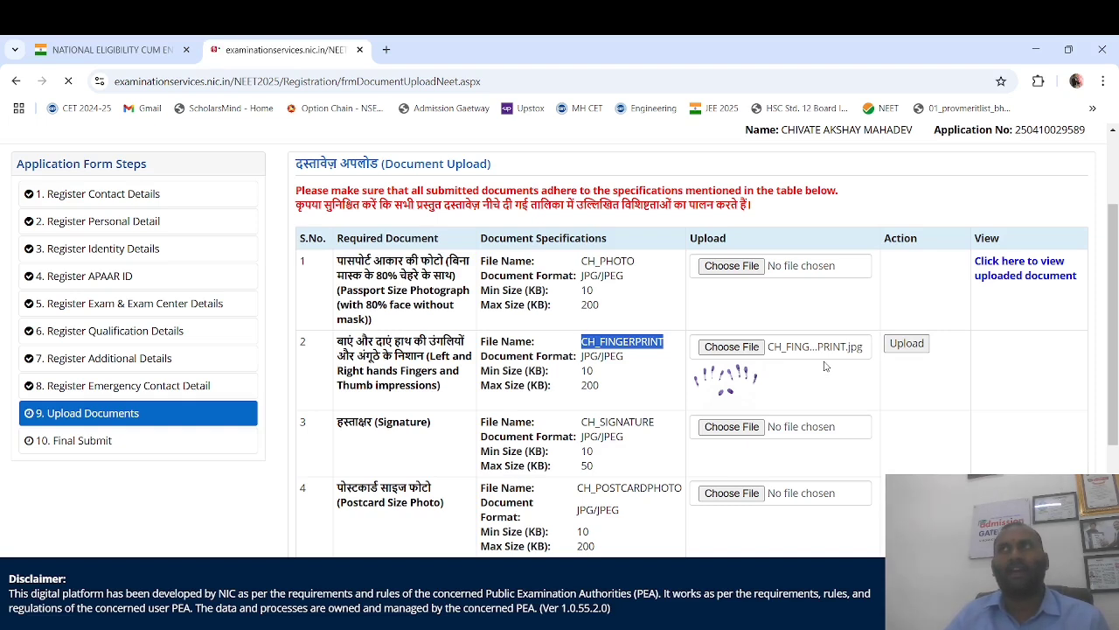
- Dismiss the fingerprint upload notice, note the signature's 10 KB–50 KB size limits, and browse for a signature file
{"action": "left_click", "coordinate": [703, 173]}
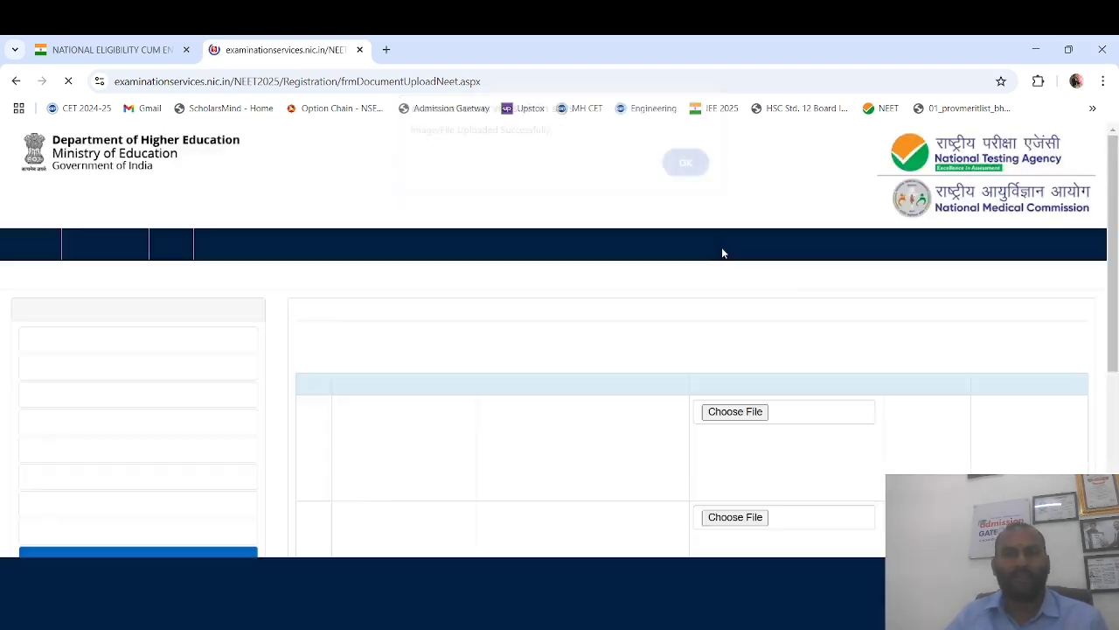
{"action": "scroll", "coordinate": [827, 327], "scroll_direction": "down", "scroll_amount": 3}
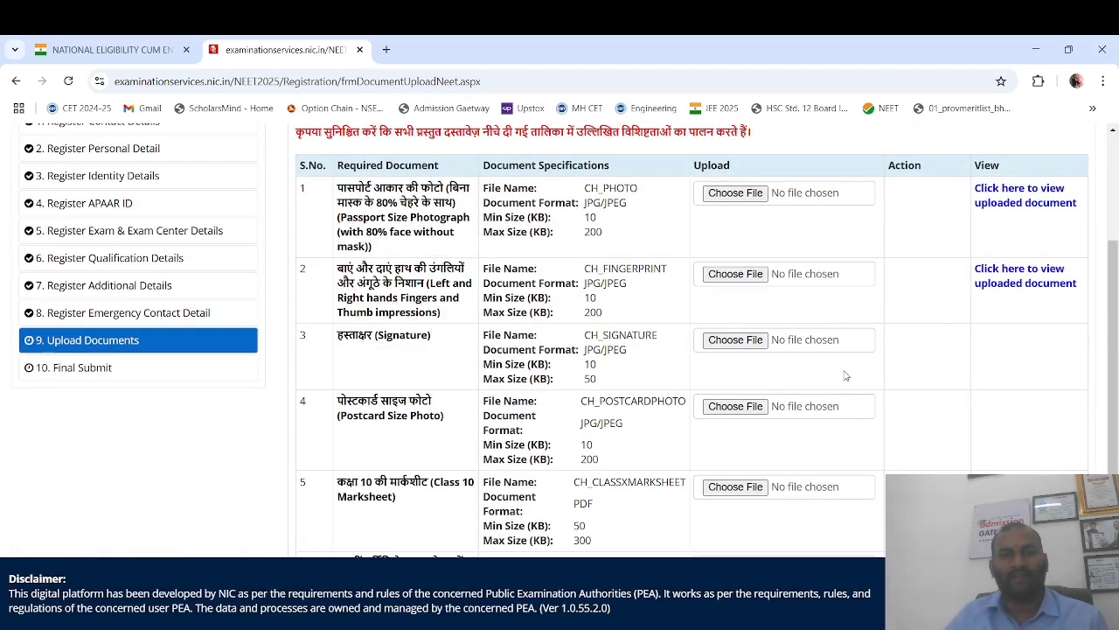
{"action": "double_click", "coordinate": [590, 364]}
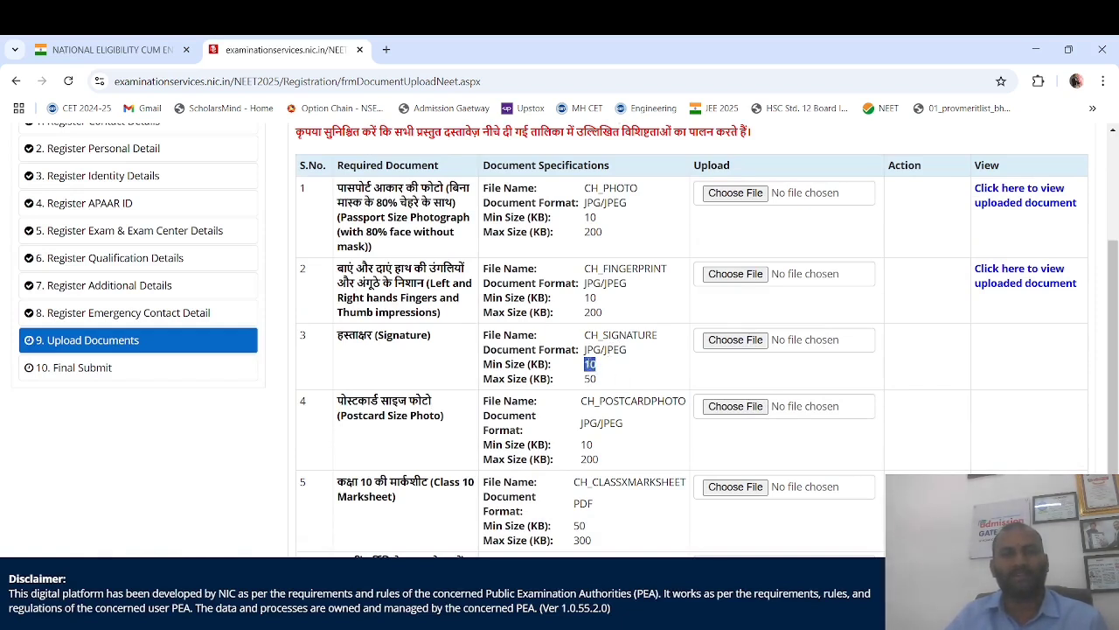
{"action": "double_click", "coordinate": [590, 378]}
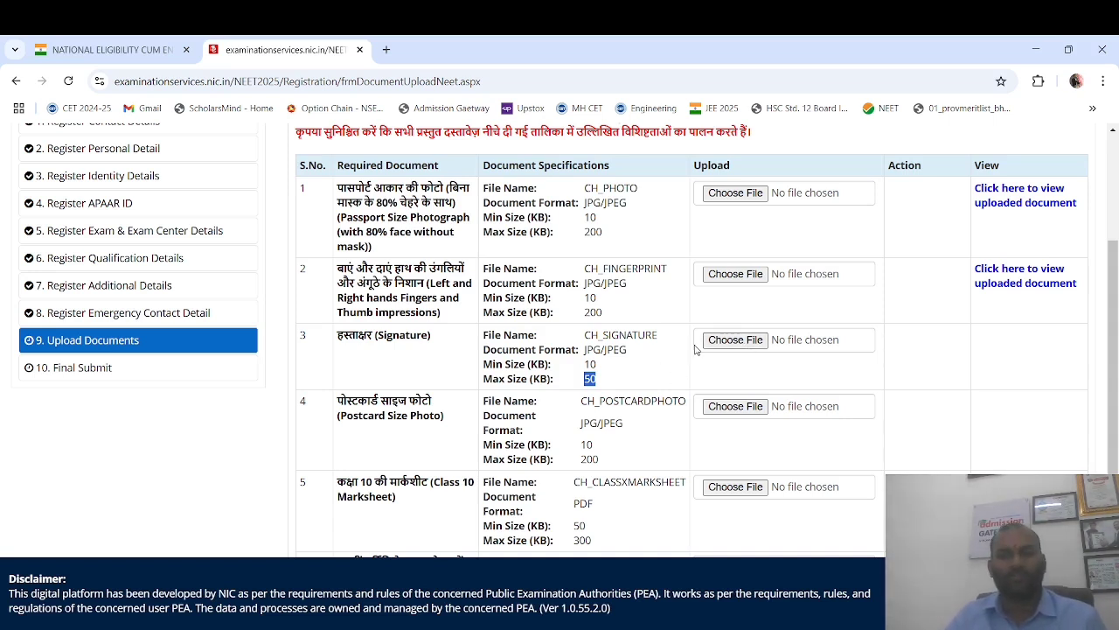
{"action": "left_click", "coordinate": [726, 341]}
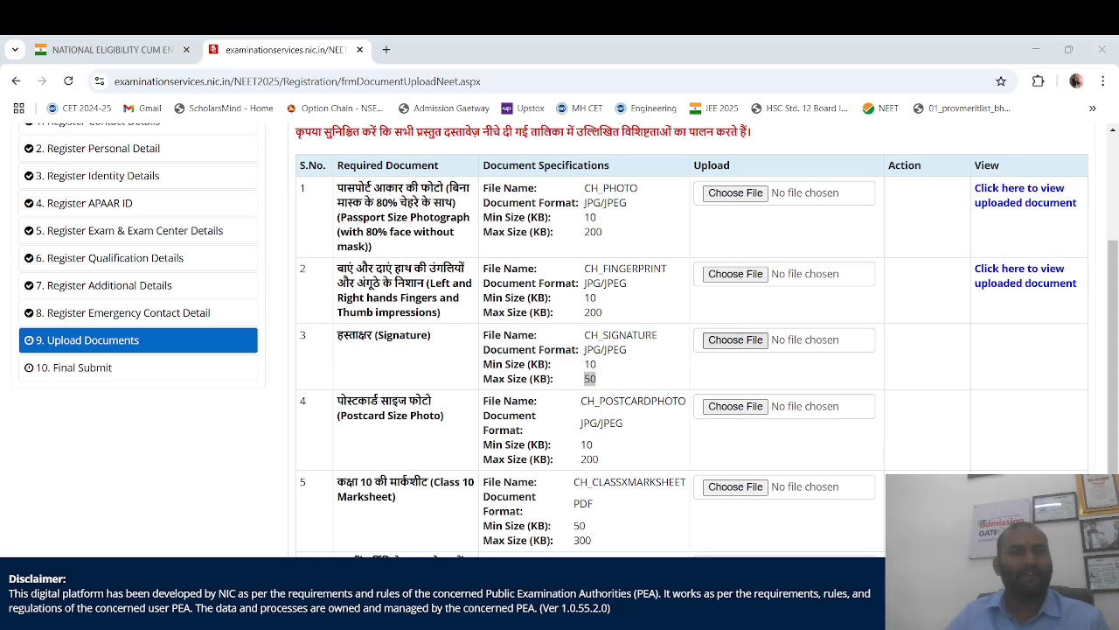
- Load CH_SIGNATURE.jpg, shrink and shift it toward the crop box, retry Upload Original, then close and submit
{"action": "left_click", "coordinate": [479, 351]}
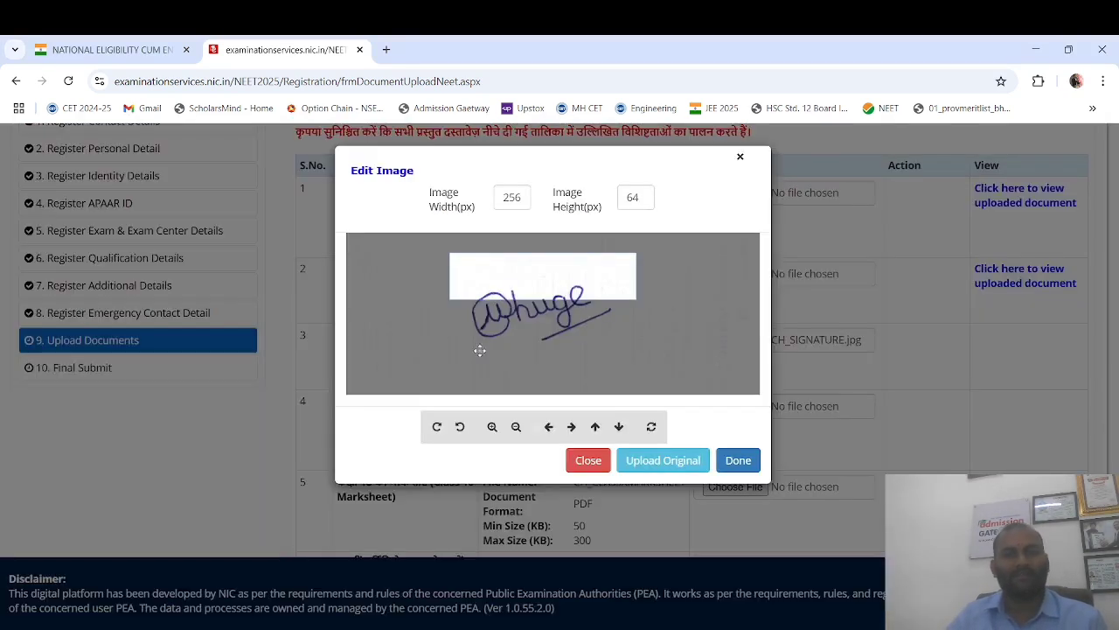
{"action": "left_click", "coordinate": [663, 460]}
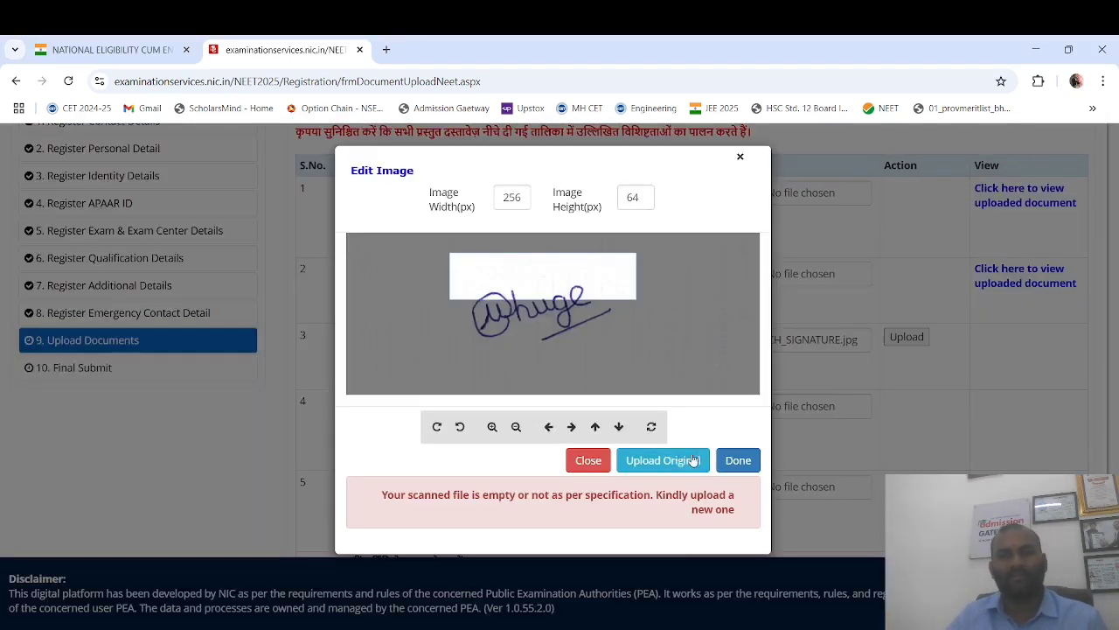
{"action": "left_click", "coordinate": [516, 427]}
{"action": "left_click_drag", "start_coordinate": [592, 354], "coordinate": [602, 308]}
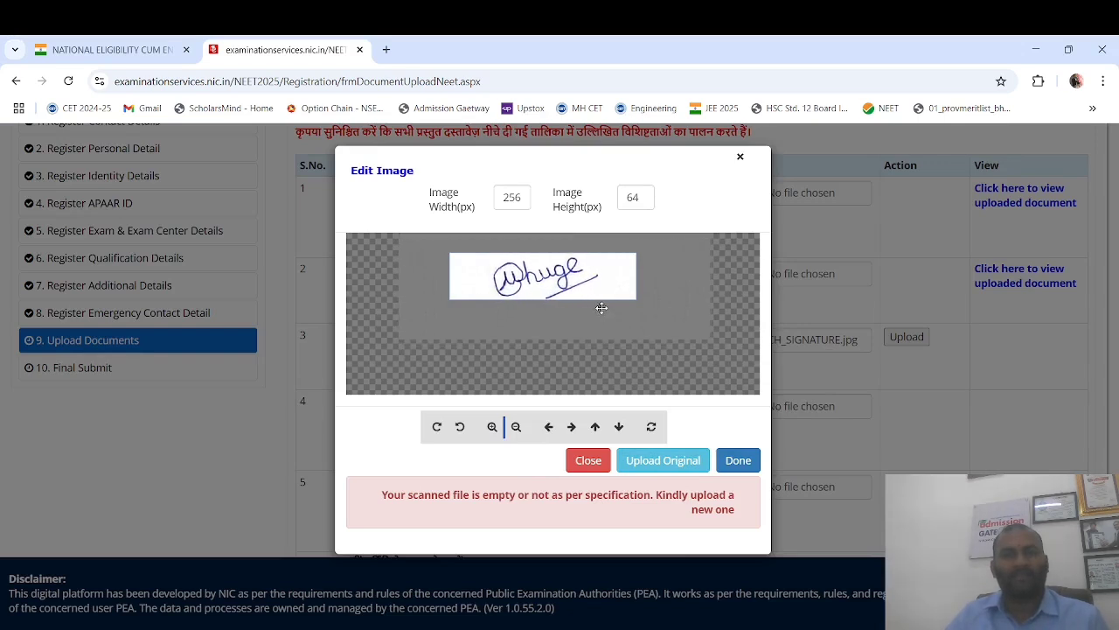
{"action": "left_click", "coordinate": [663, 460]}
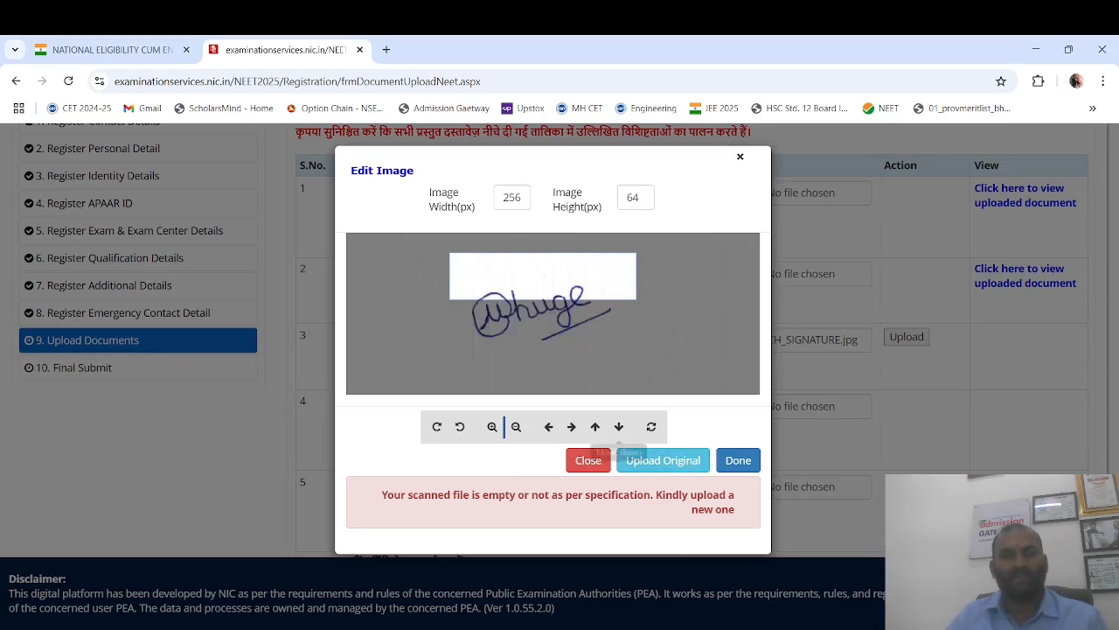
{"action": "left_click_drag", "start_coordinate": [651, 359], "coordinate": [668, 311]}
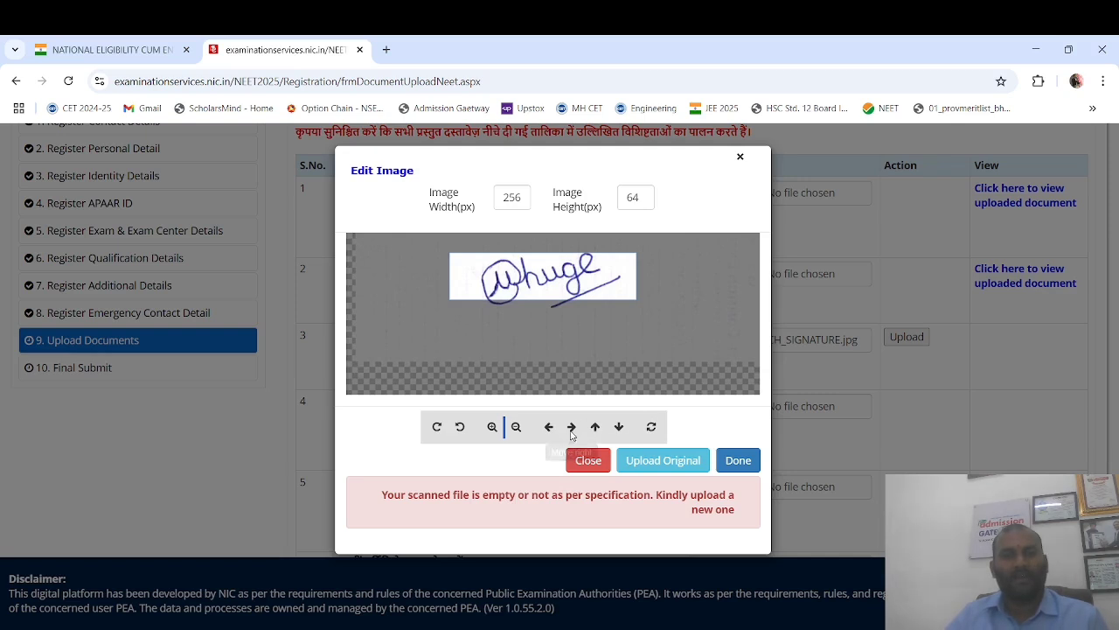
{"action": "left_click", "coordinate": [516, 426]}
{"action": "left_click", "coordinate": [516, 427]}
{"action": "left_click", "coordinate": [669, 460]}
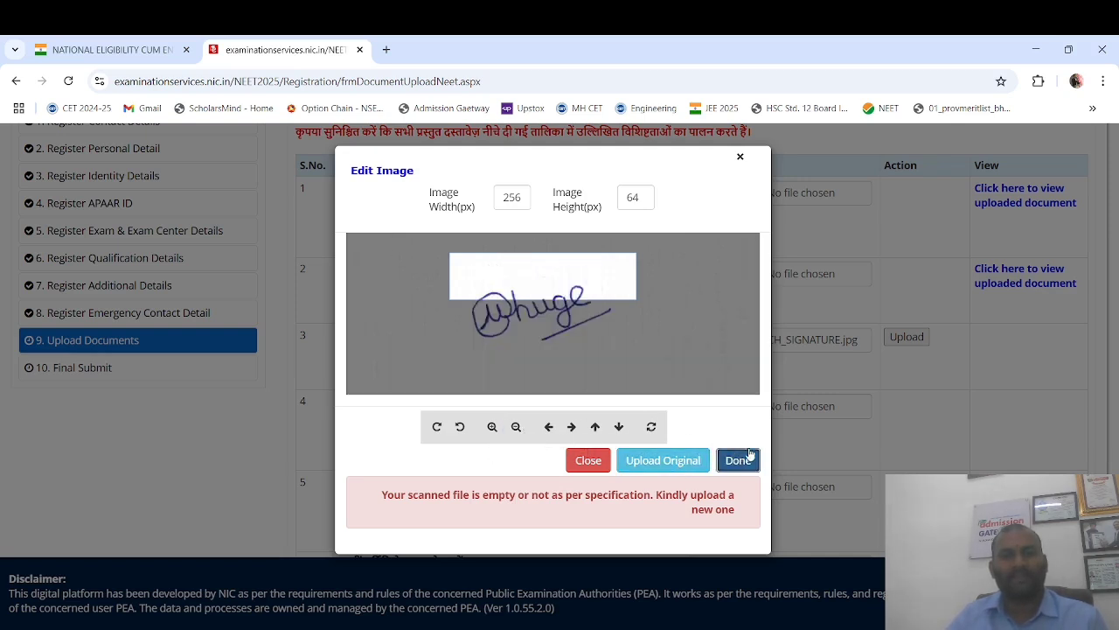
{"action": "left_click", "coordinate": [587, 460]}
{"action": "left_click", "coordinate": [906, 337]}
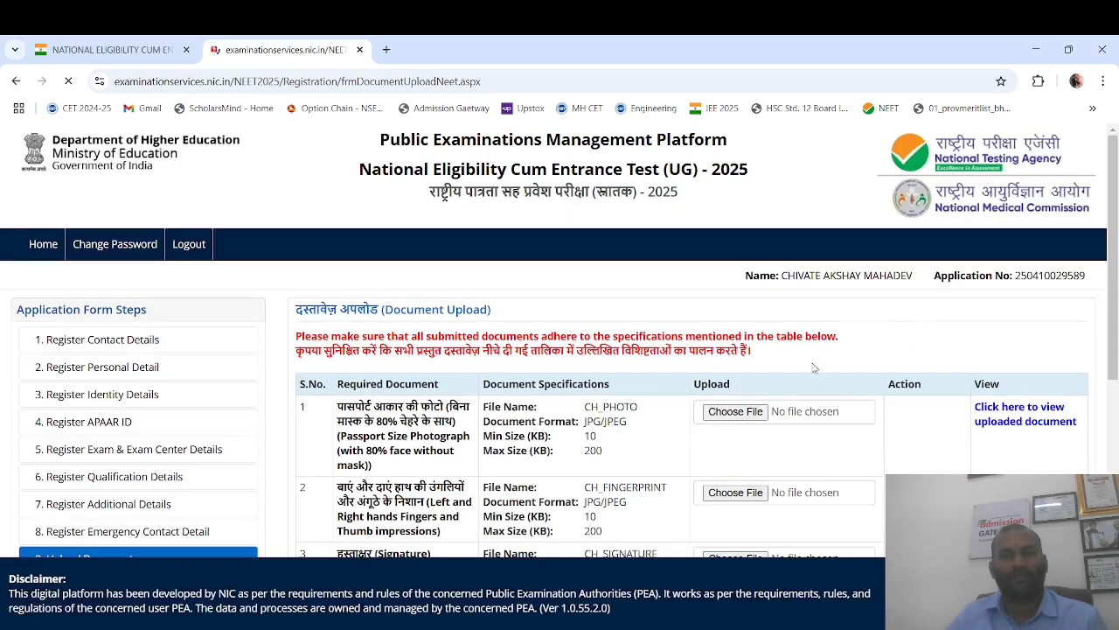
- Reselect the signature image, reposition and shrink it, retry Upload Original, then close the editor
{"action": "left_click", "coordinate": [745, 341]}
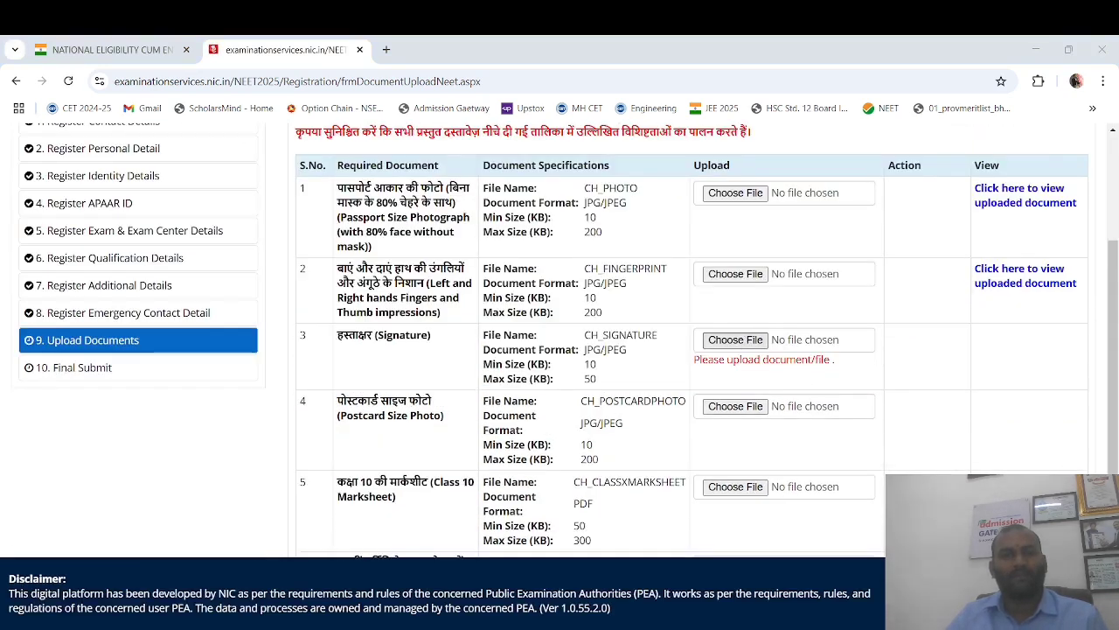
{"action": "double_click", "coordinate": [465, 347]}
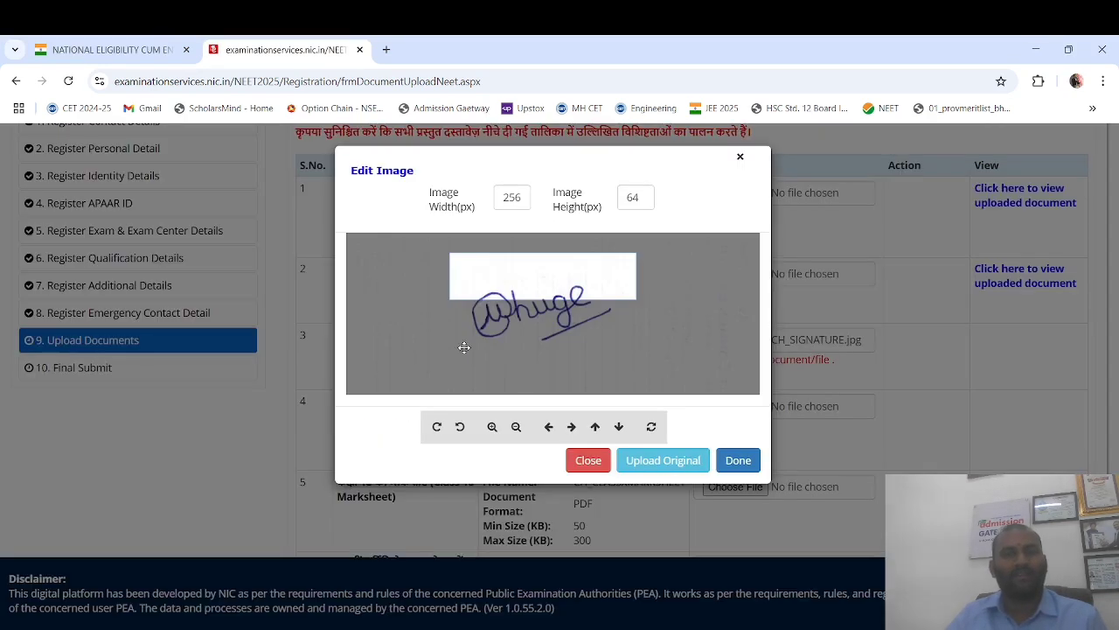
{"action": "left_click_drag", "start_coordinate": [600, 352], "coordinate": [611, 322]}
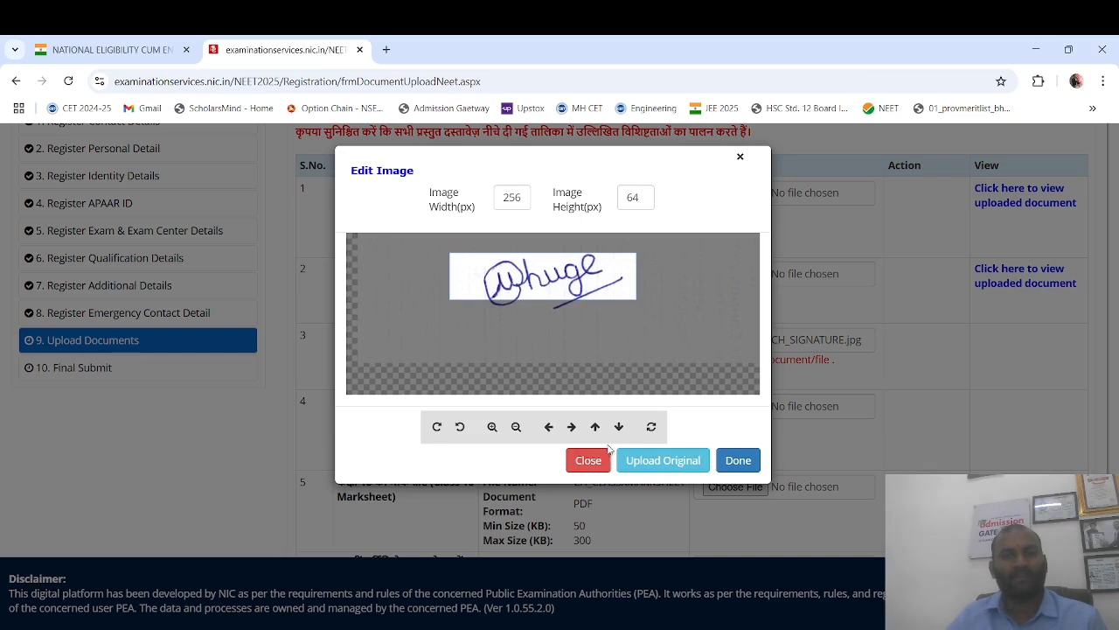
{"action": "left_click", "coordinate": [516, 426]}
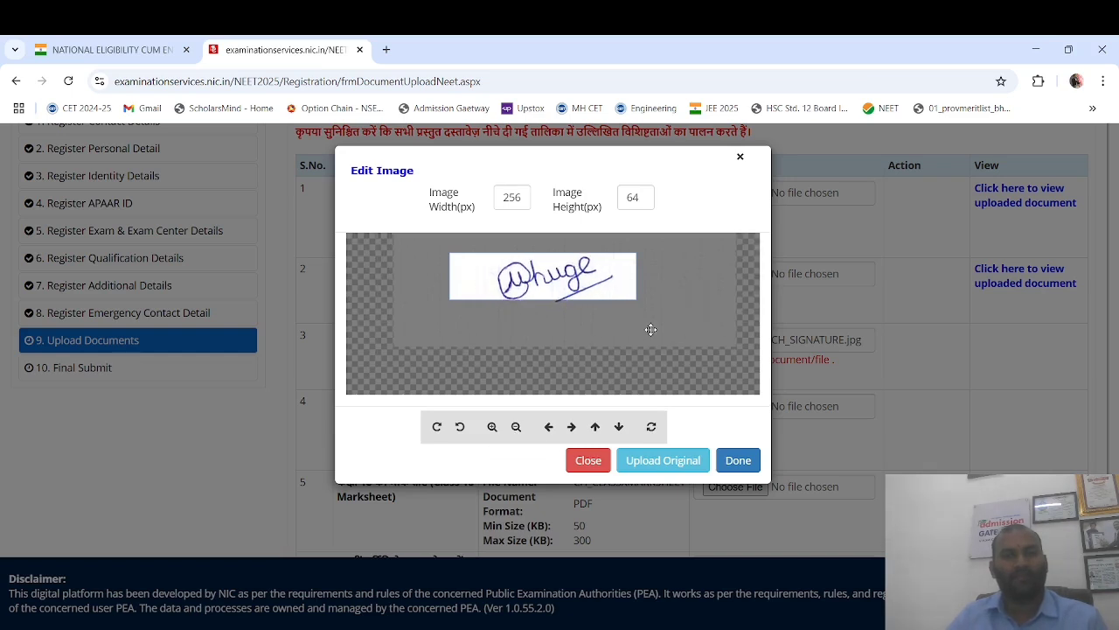
{"action": "left_click", "coordinate": [631, 470]}
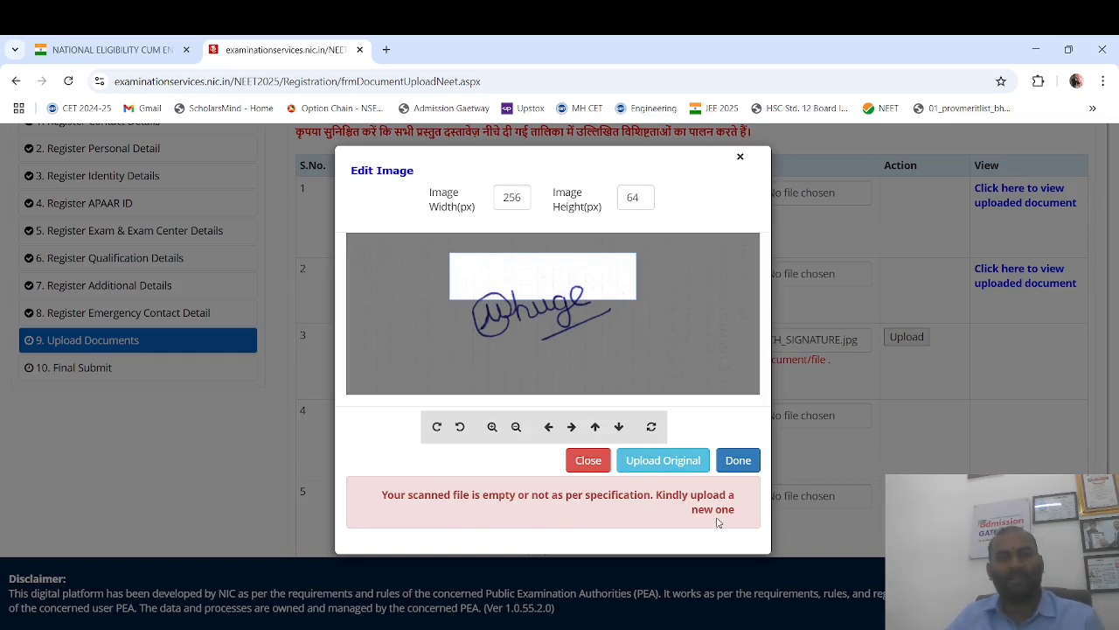
{"action": "left_click", "coordinate": [599, 462]}
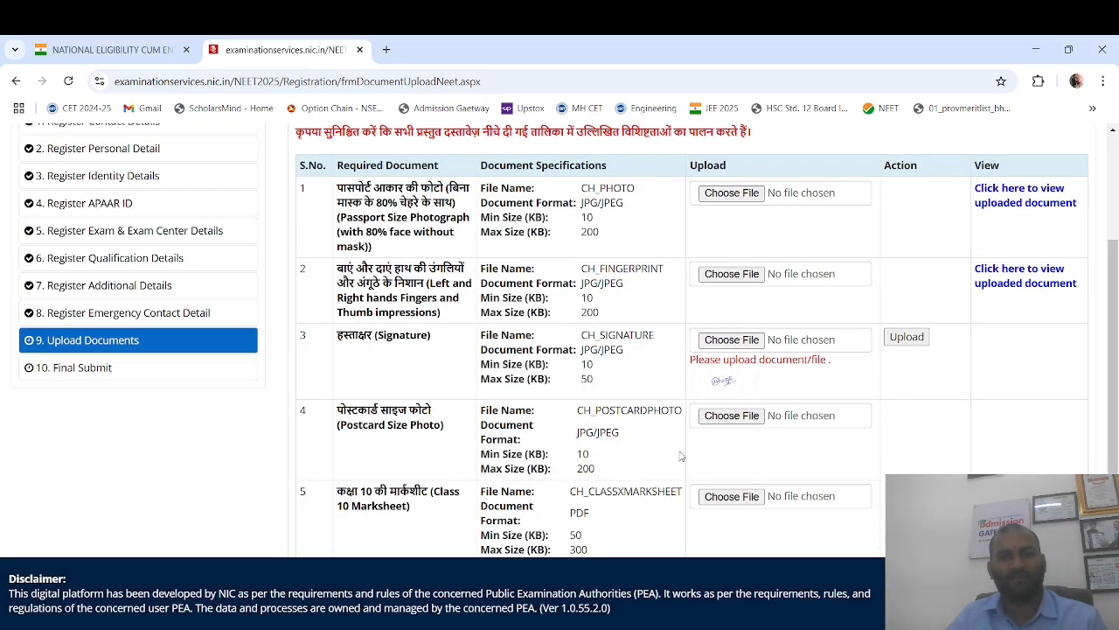
- Reload CH_SIGNATURE, drag and shrink it to fit the crop box, apply the crop and upload it
{"action": "left_click", "coordinate": [904, 341]}
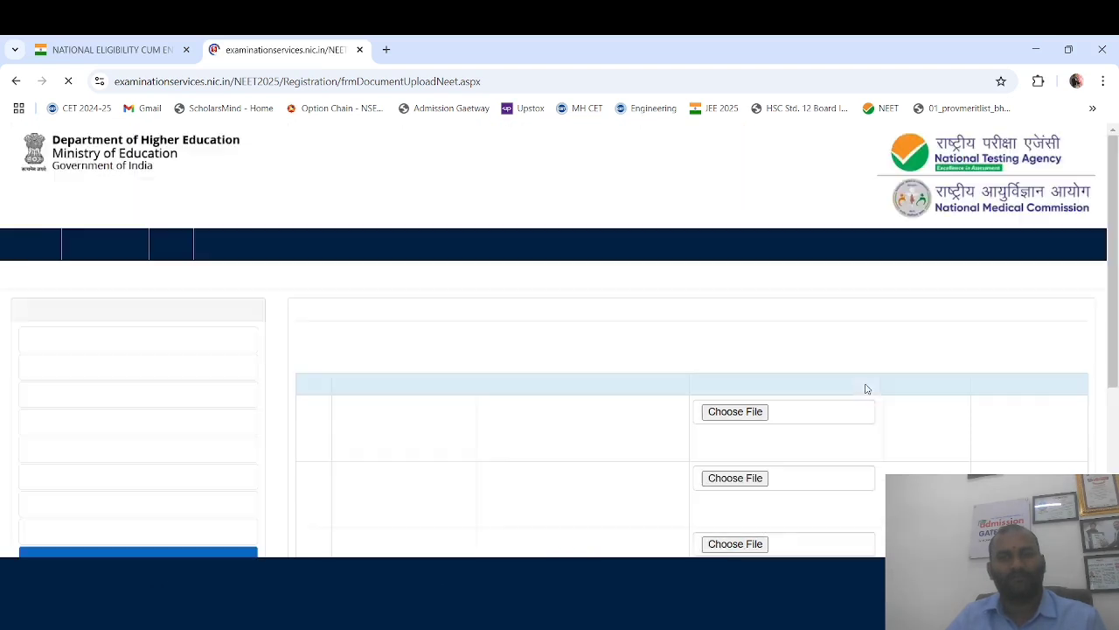
{"action": "scroll", "coordinate": [787, 350], "scroll_direction": "down", "scroll_amount": 4}
{"action": "left_click", "coordinate": [748, 268]}
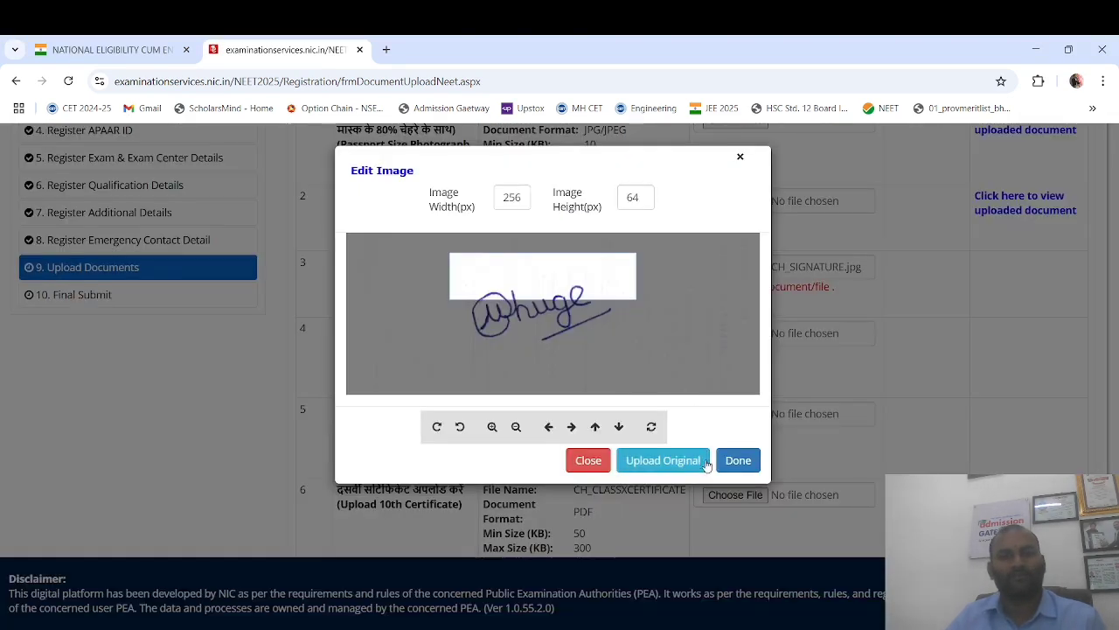
{"action": "left_click", "coordinate": [702, 460]}
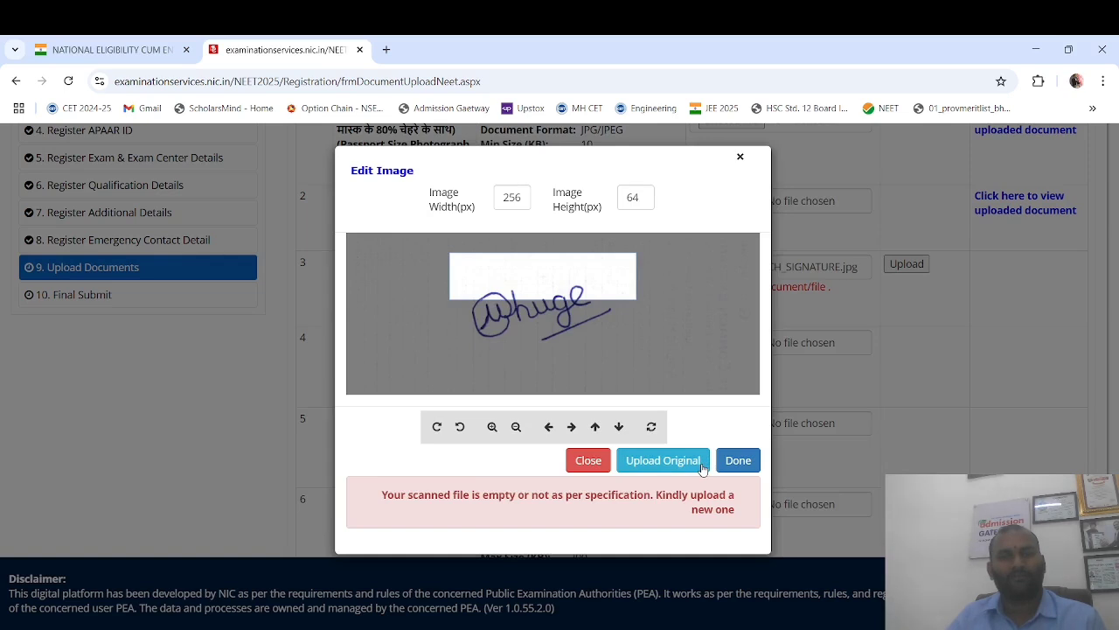
{"action": "left_click_drag", "start_coordinate": [687, 370], "coordinate": [679, 333]}
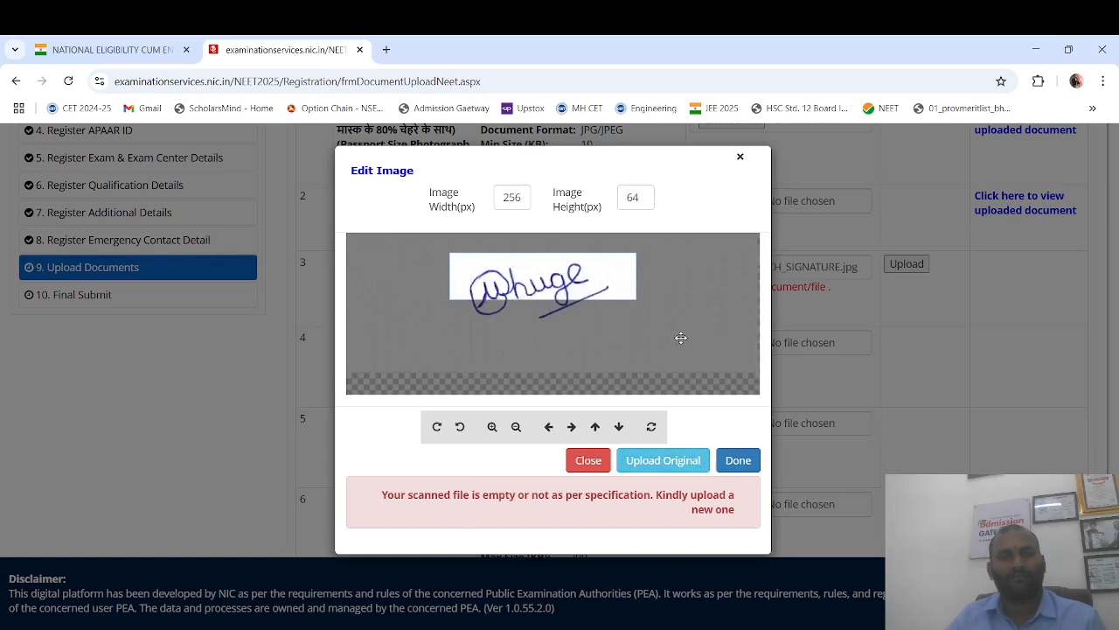
{"action": "left_click", "coordinate": [516, 427]}
{"action": "left_click", "coordinate": [516, 427]}
{"action": "scroll", "coordinate": [616, 340], "scroll_direction": "down", "scroll_amount": 1}
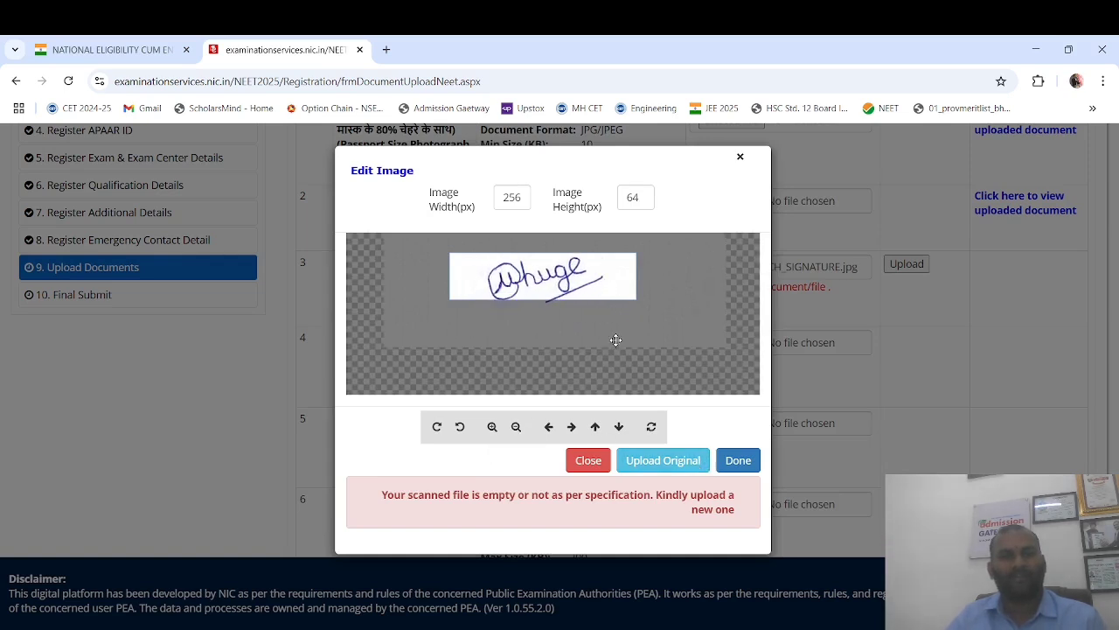
{"action": "left_click", "coordinate": [733, 460]}
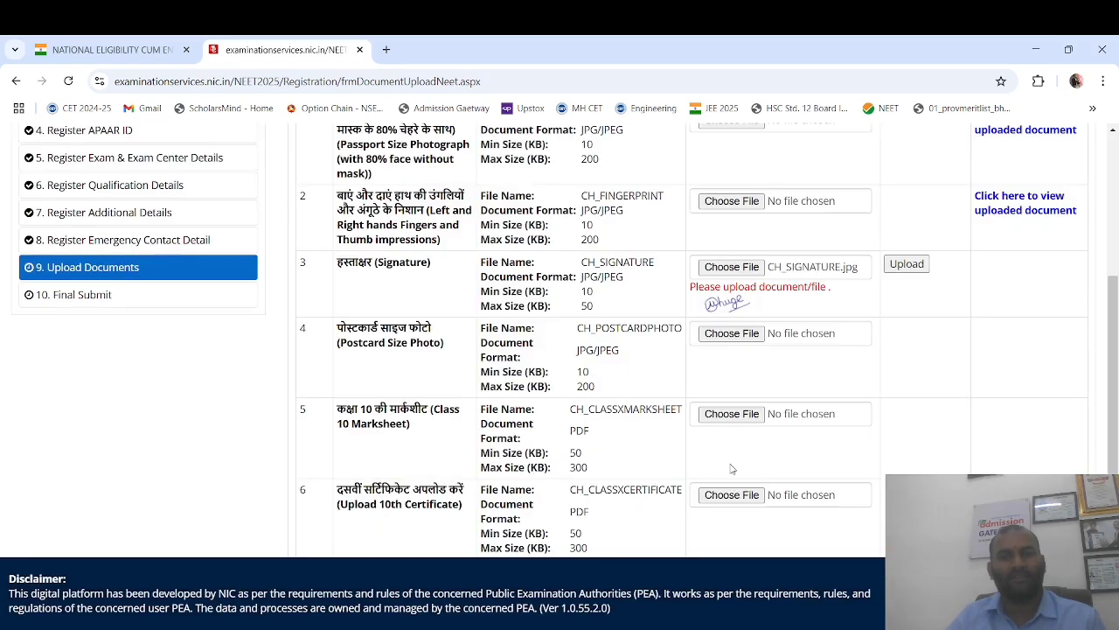
{"action": "left_click", "coordinate": [904, 269]}
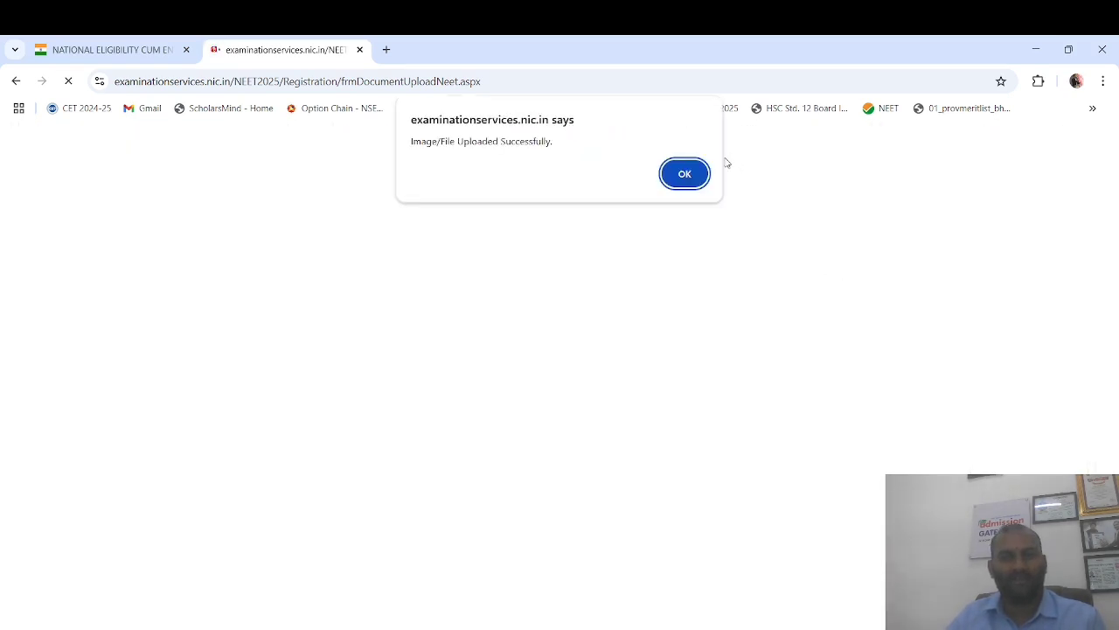
- Dismiss the 'Image/File Uploaded Successfully' alert and scroll through the document table to review the remaining rows
{"action": "left_click", "coordinate": [705, 178]}
{"action": "scroll", "coordinate": [891, 337], "scroll_direction": "down", "scroll_amount": 4}
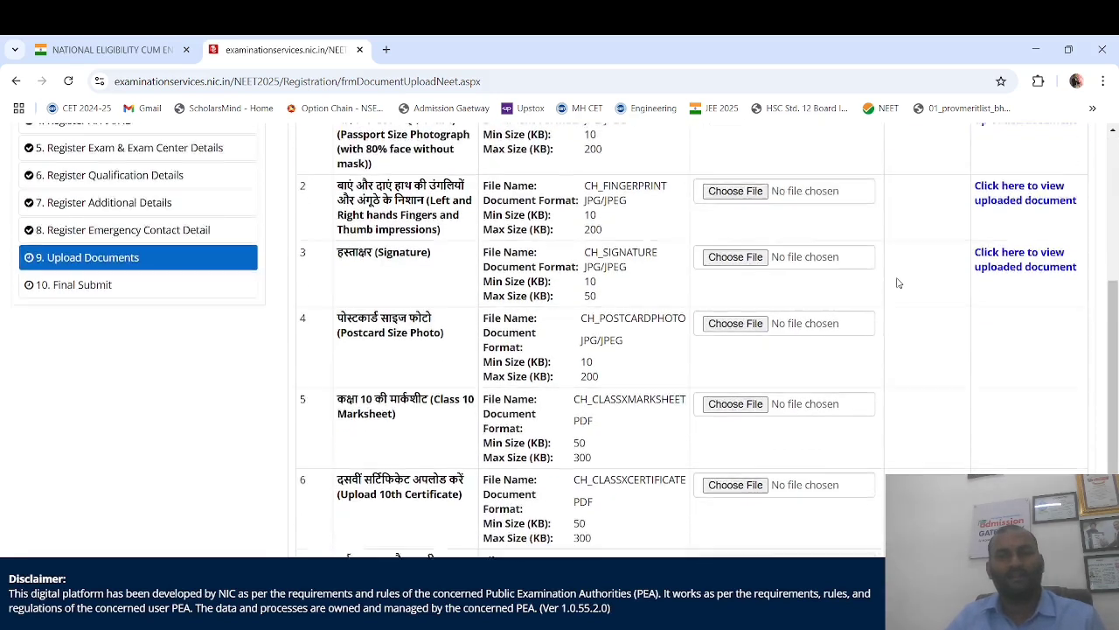
{"action": "scroll", "coordinate": [875, 280], "scroll_direction": "down", "scroll_amount": 1}
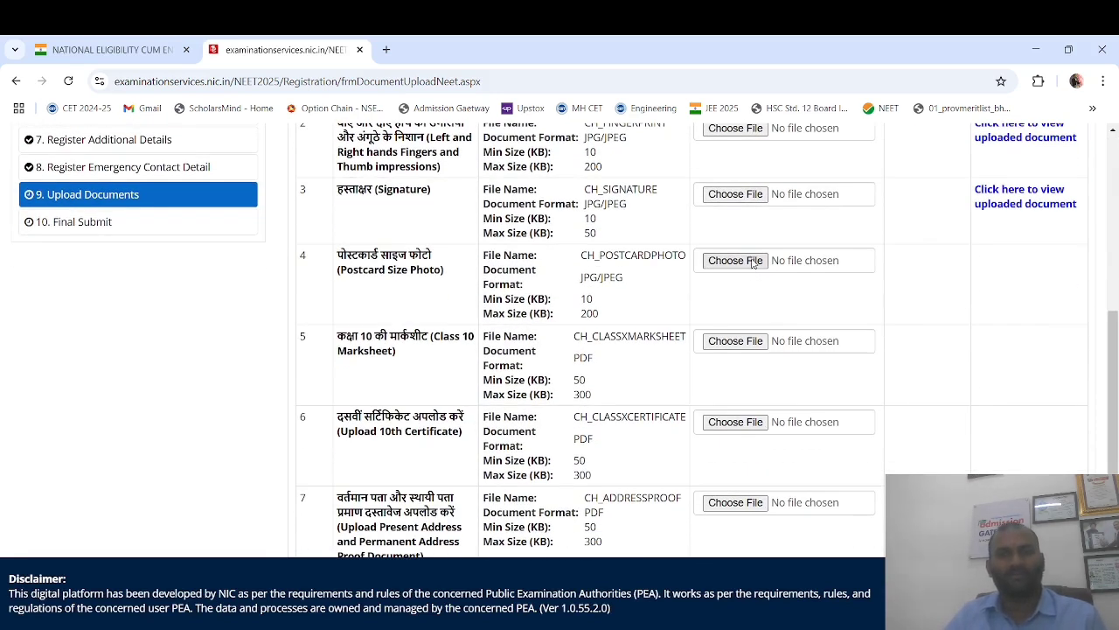
{"action": "scroll", "coordinate": [868, 235], "scroll_direction": "up", "scroll_amount": 1}
{"action": "scroll", "coordinate": [869, 234], "scroll_direction": "down", "scroll_amount": 2}
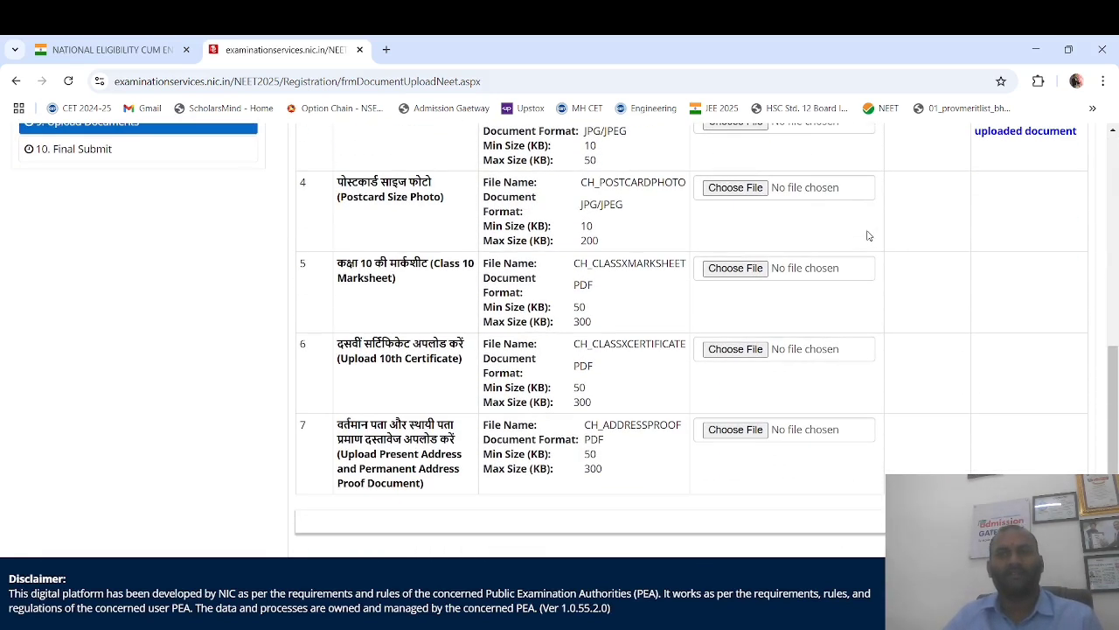
{"action": "scroll", "coordinate": [744, 216], "scroll_direction": "up", "scroll_amount": 1}
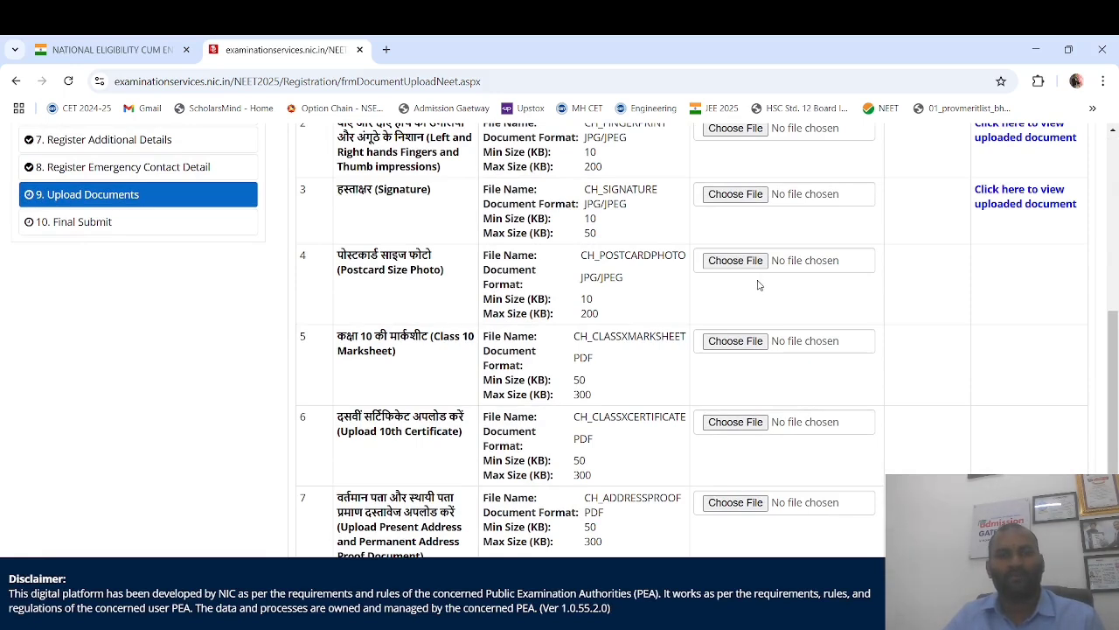
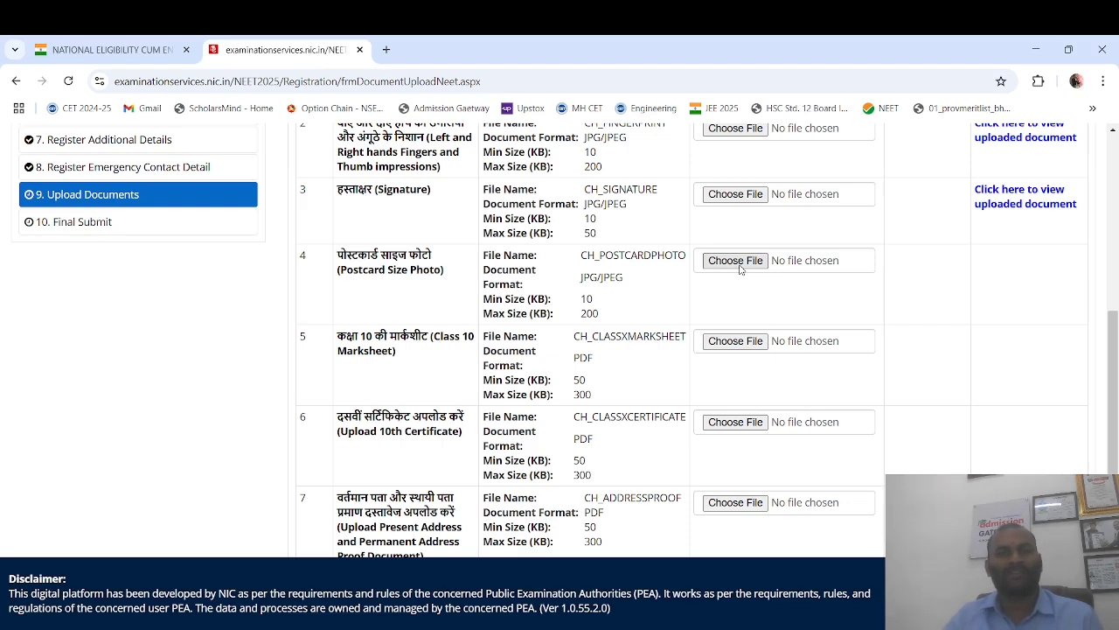
- Upload the postcard-size photo in row 4 unedited and acknowledge the success alert
{"action": "left_click", "coordinate": [739, 269]}
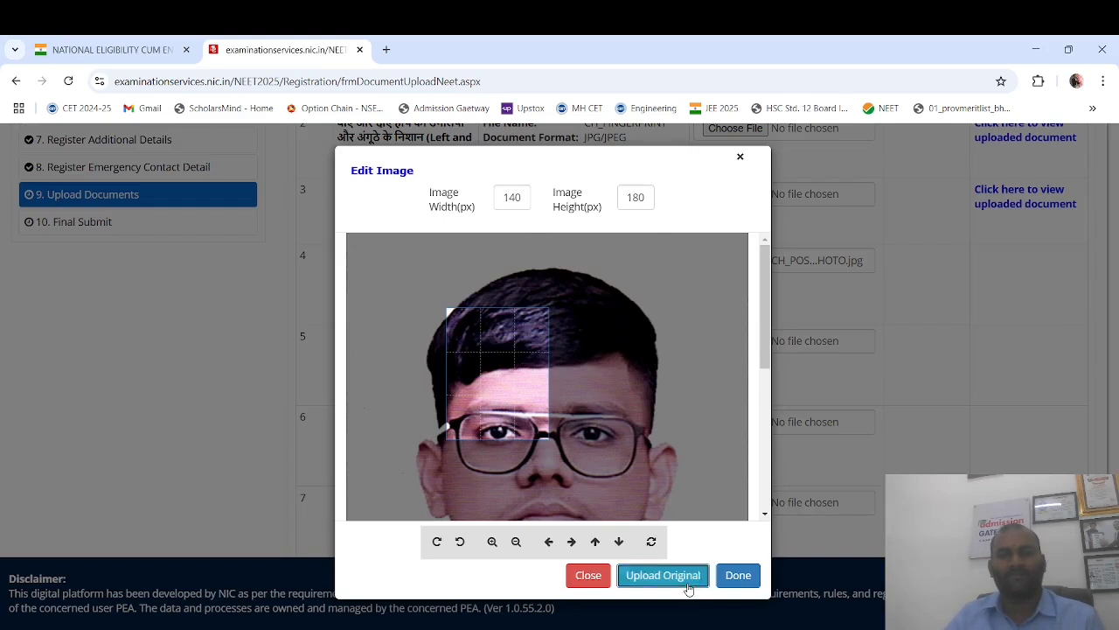
{"action": "left_click", "coordinate": [680, 580]}
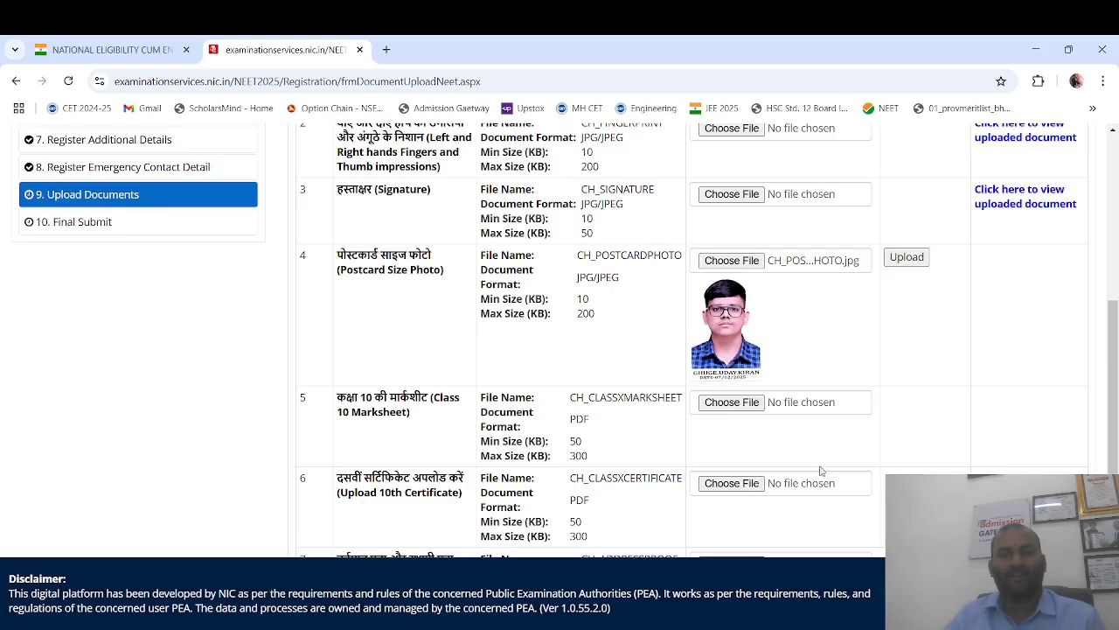
{"action": "left_click", "coordinate": [909, 261]}
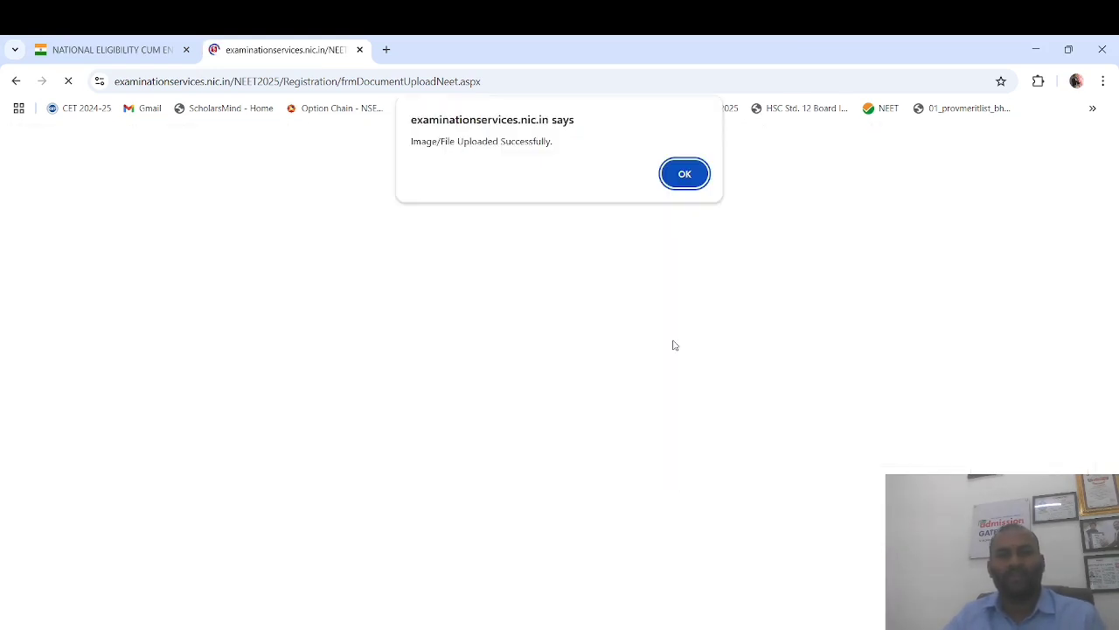
{"action": "left_click", "coordinate": [686, 174]}
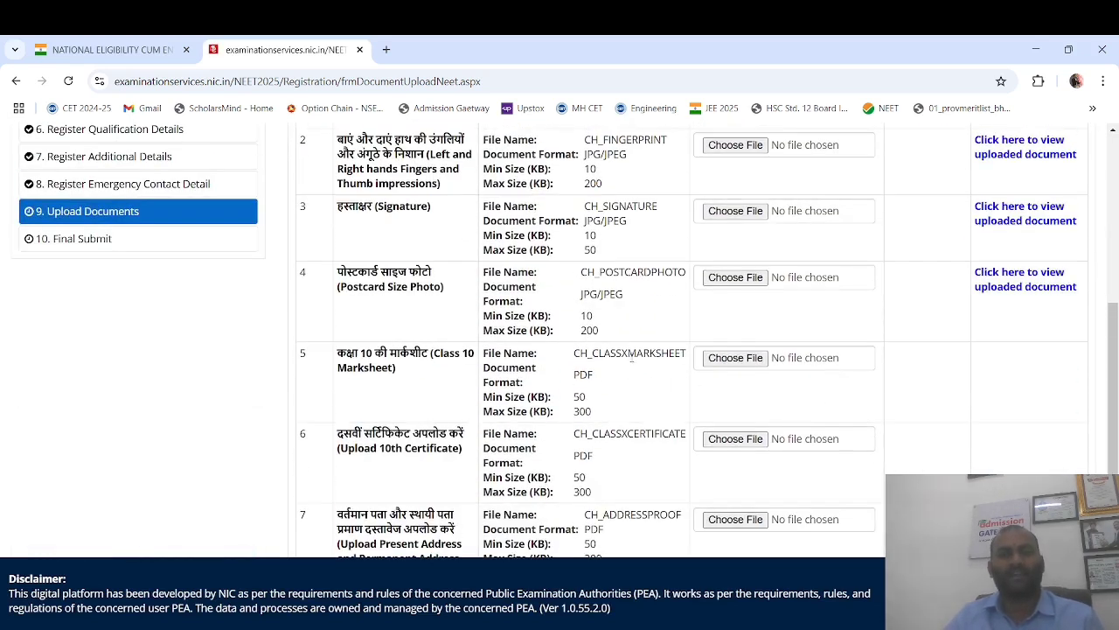
{"action": "double_click", "coordinate": [635, 355]}
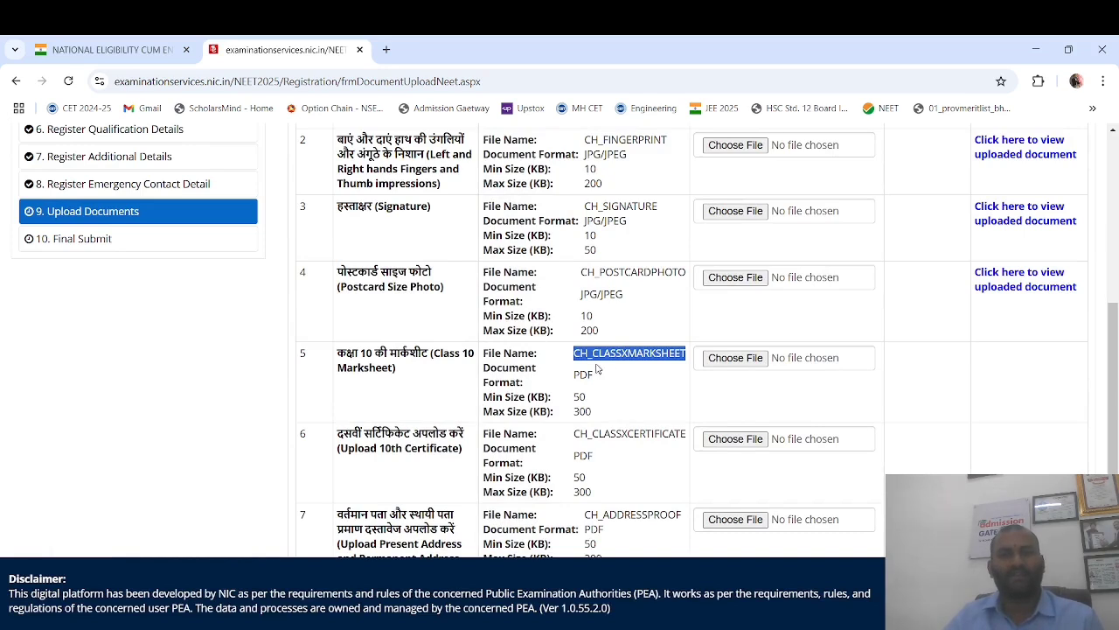
{"action": "left_click", "coordinate": [639, 370]}
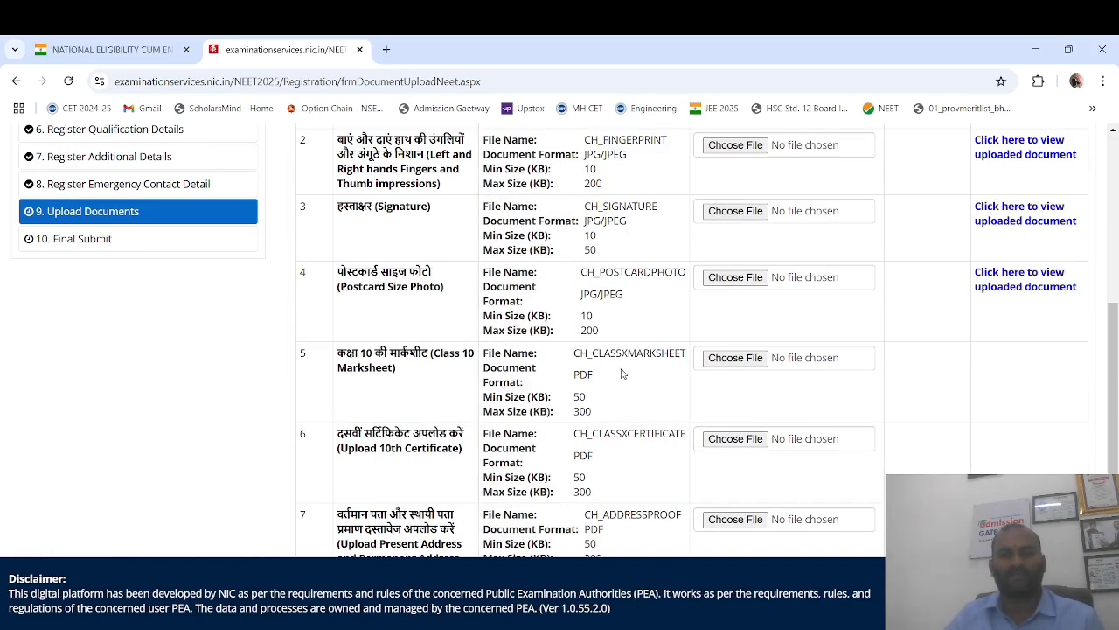
{"action": "double_click", "coordinate": [606, 354]}
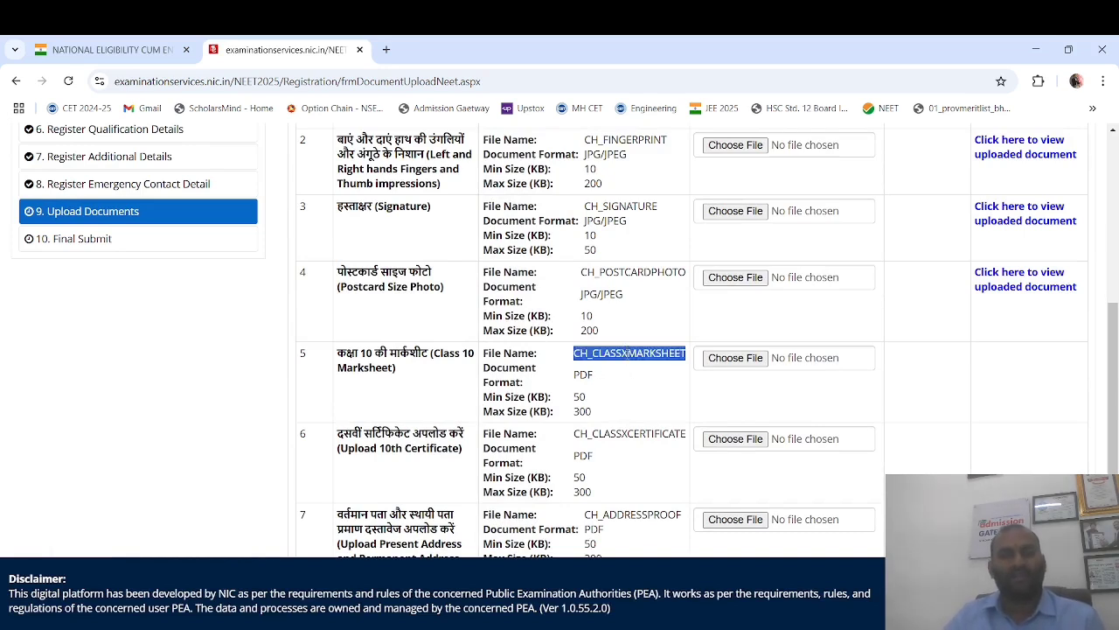
{"action": "scroll", "coordinate": [617, 394], "scroll_direction": "down", "scroll_amount": 1}
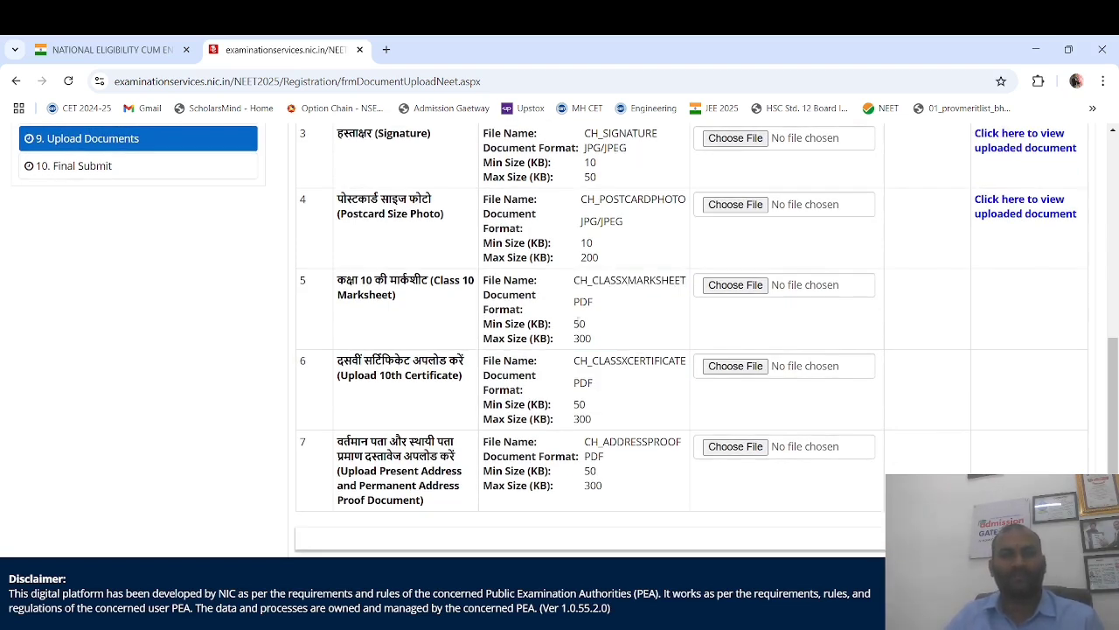
{"action": "double_click", "coordinate": [579, 323]}
{"action": "left_click", "coordinate": [587, 340]}
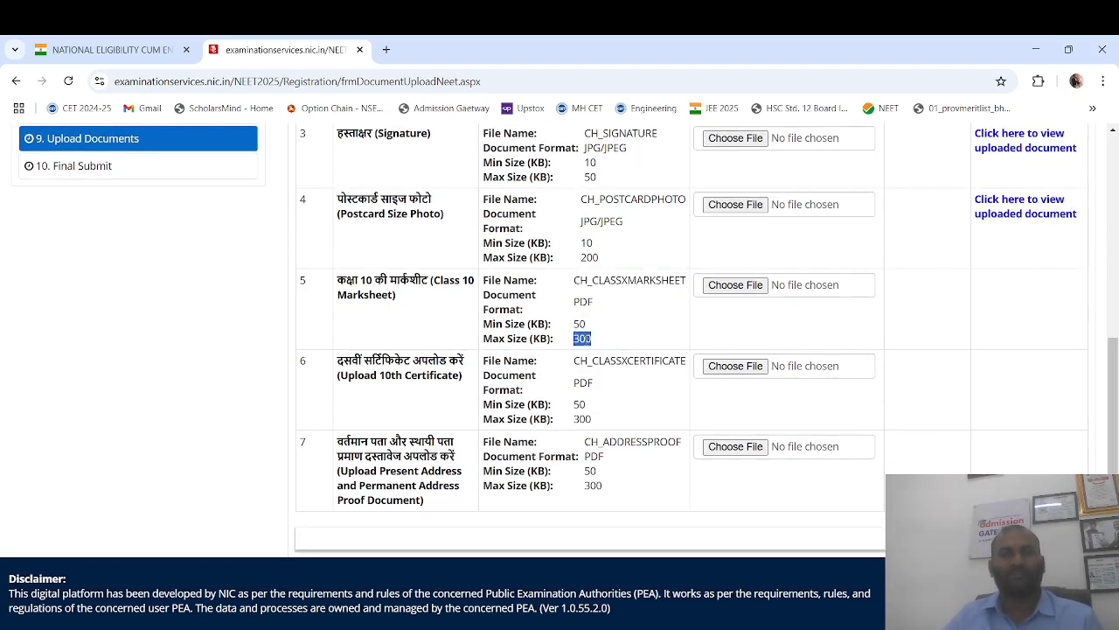
{"action": "scroll", "coordinate": [610, 350], "scroll_direction": "up", "scroll_amount": 3}
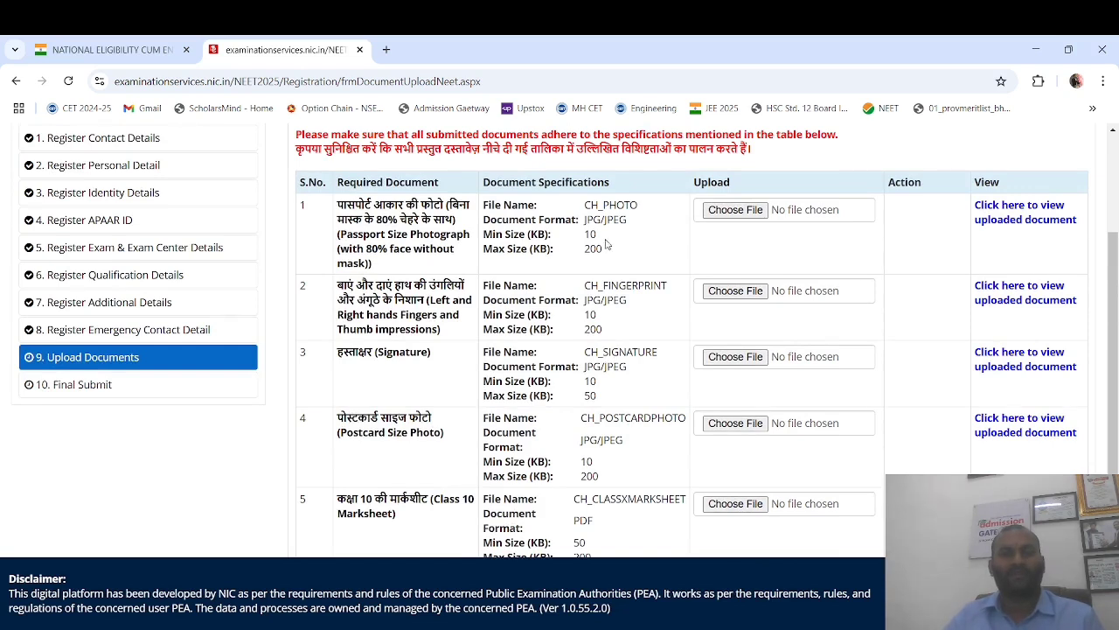
{"action": "scroll", "coordinate": [617, 381], "scroll_direction": "down", "scroll_amount": 2}
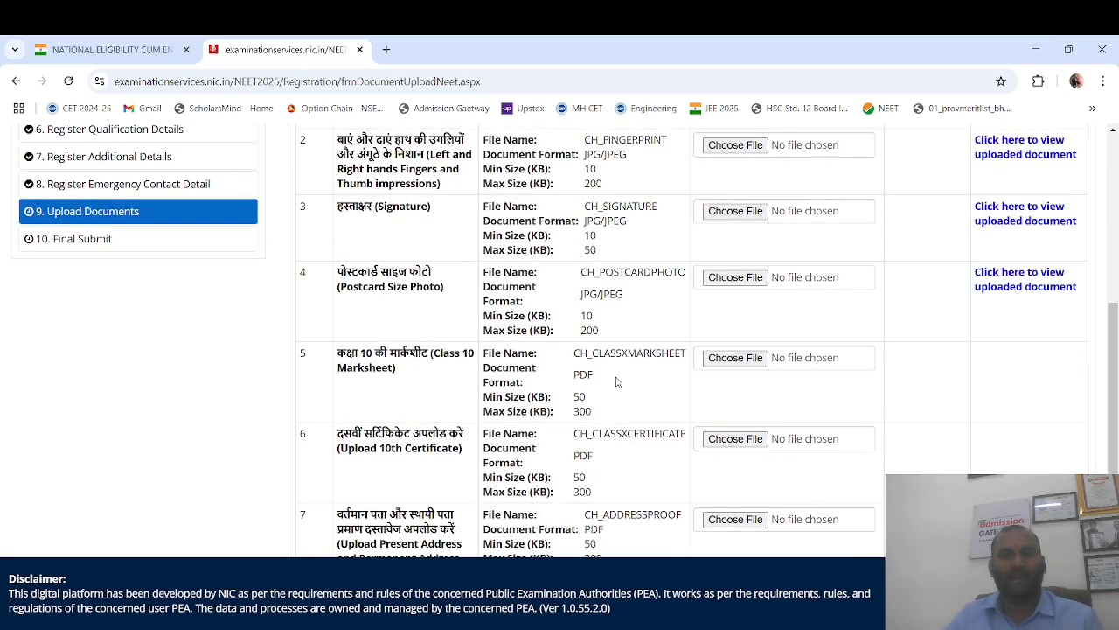
{"action": "double_click", "coordinate": [611, 294]}
{"action": "scroll", "coordinate": [613, 294], "scroll_direction": "down", "scroll_amount": 2}
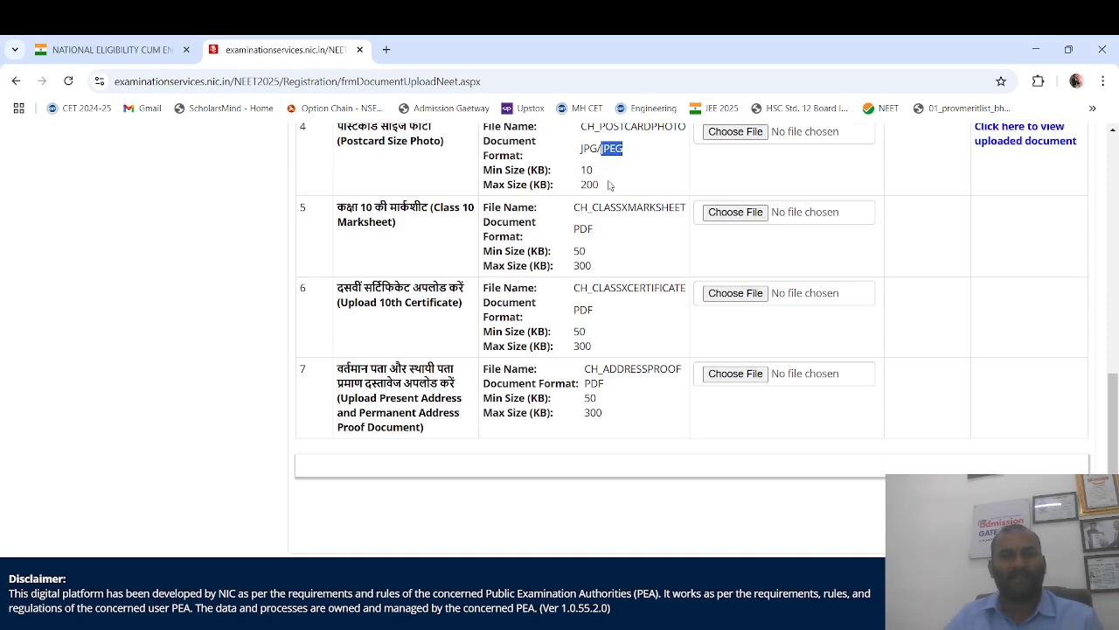
{"action": "scroll", "coordinate": [616, 381], "scroll_direction": "up", "scroll_amount": 1}
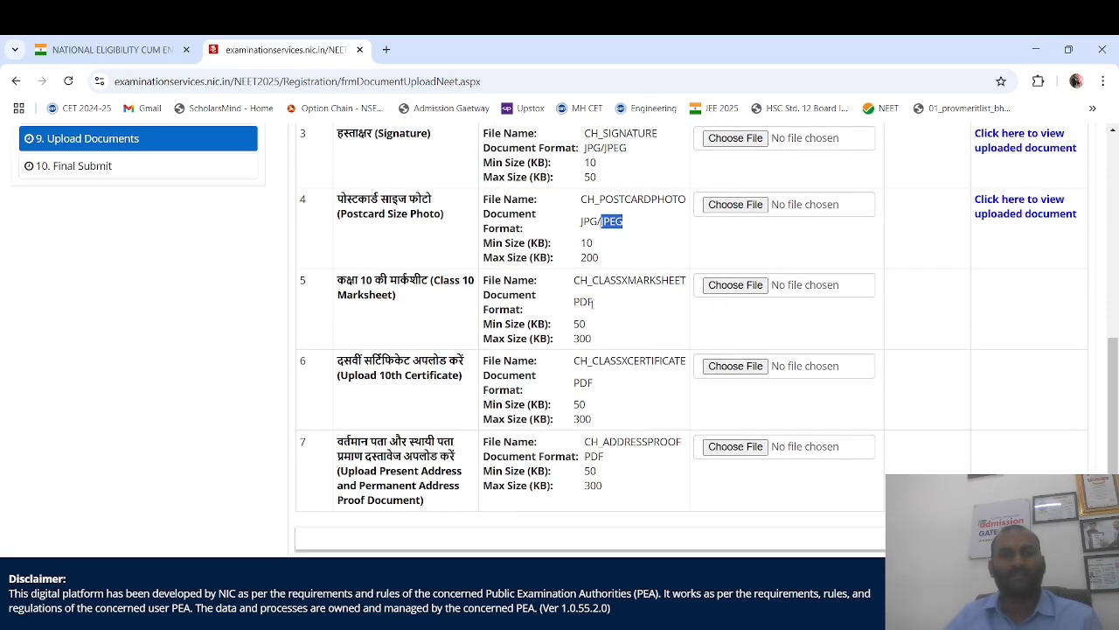
{"action": "double_click", "coordinate": [582, 228]}
{"action": "double_click", "coordinate": [587, 382]}
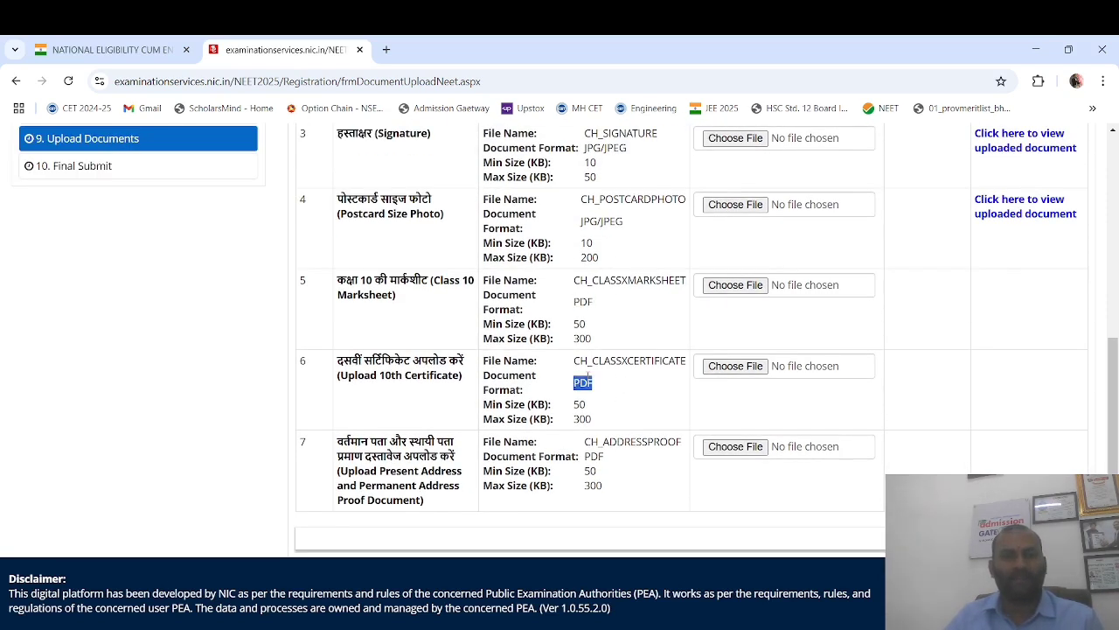
{"action": "left_click", "coordinate": [598, 469]}
{"action": "left_click", "coordinate": [734, 204]}
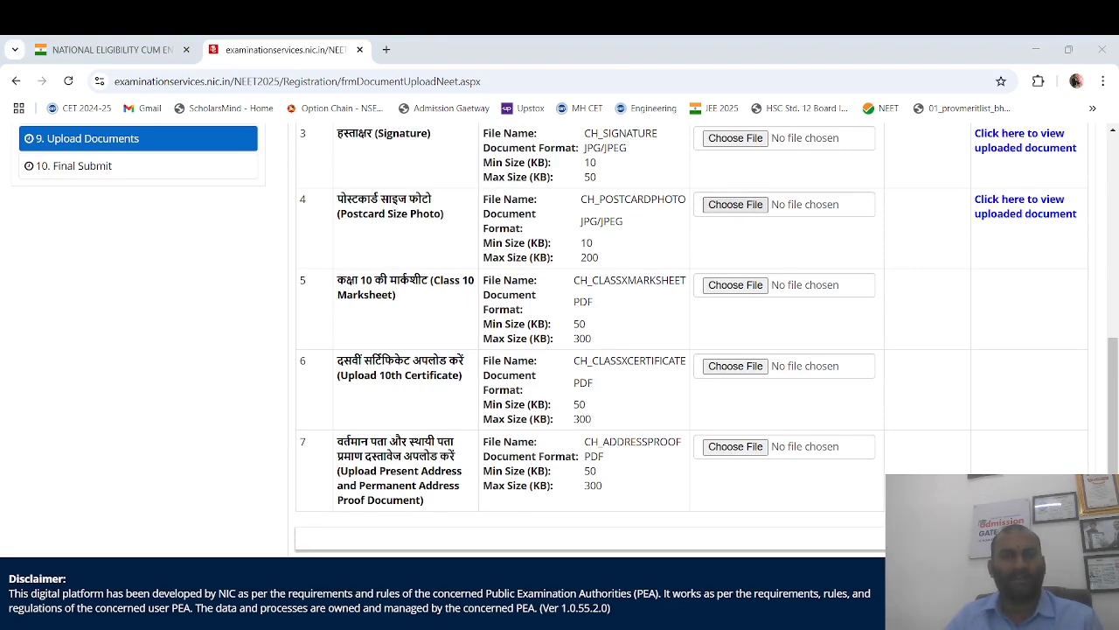
{"action": "scroll", "coordinate": [795, 257], "scroll_direction": "down", "scroll_amount": 2}
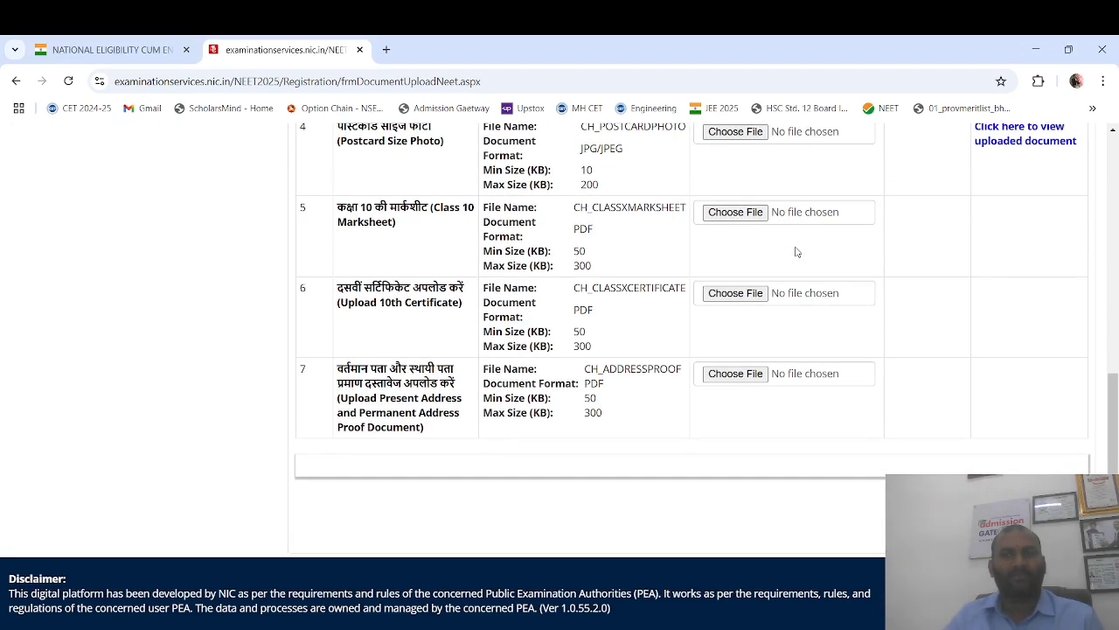
{"action": "left_click", "coordinate": [741, 215]}
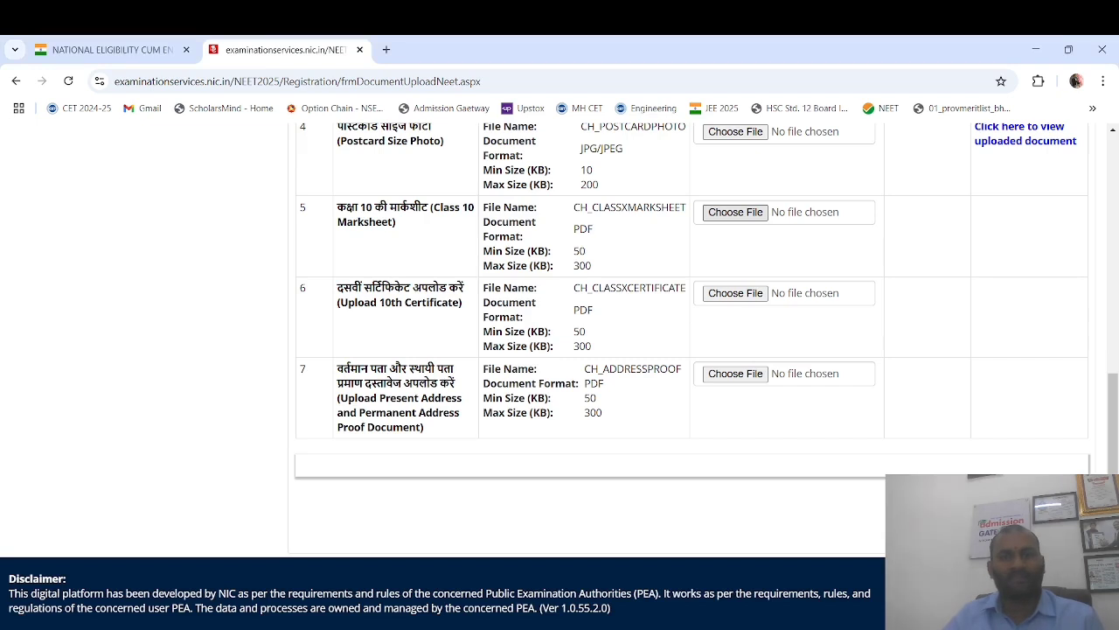
- Try uploading the Class 10 marksheet and dismiss the alert about the required file name
{"action": "left_click", "coordinate": [917, 213]}
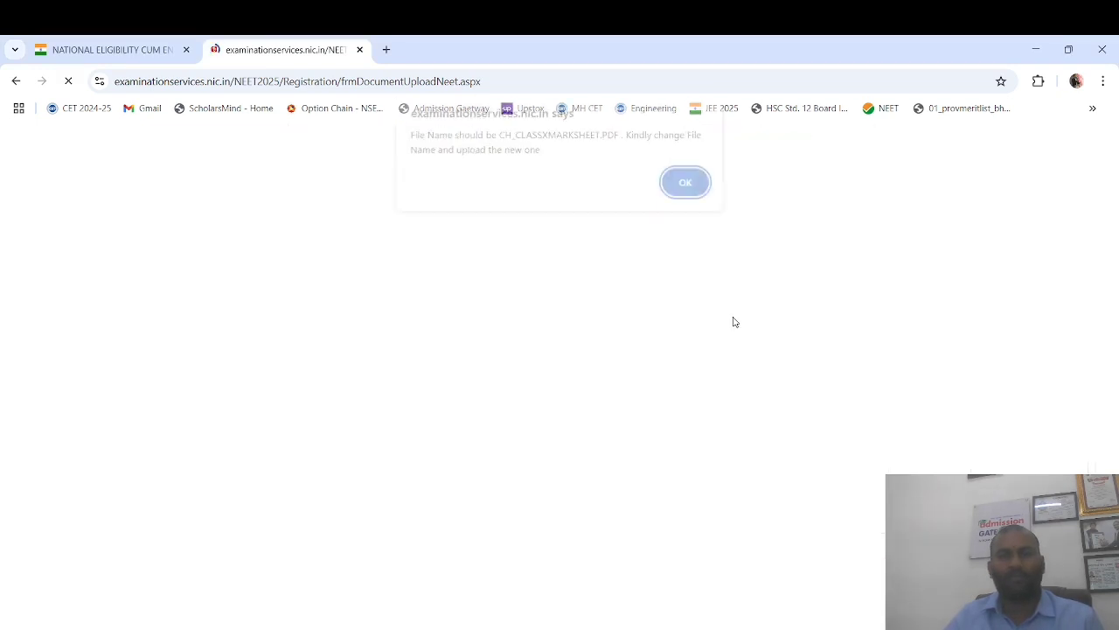
{"action": "left_click", "coordinate": [686, 189]}
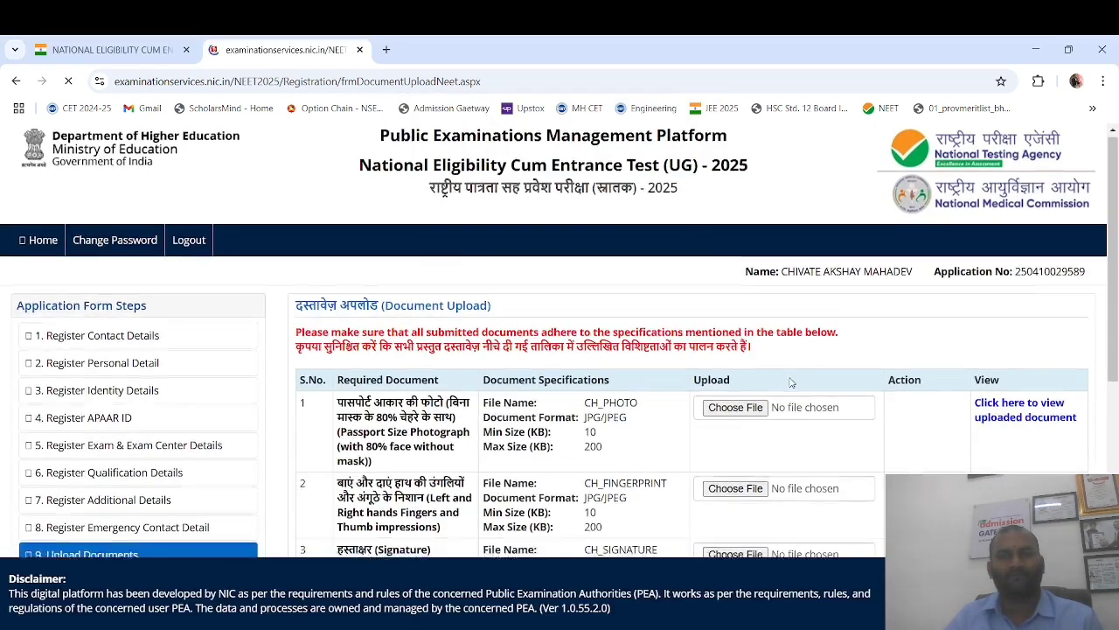
{"action": "scroll", "coordinate": [774, 371], "scroll_direction": "down", "scroll_amount": 5}
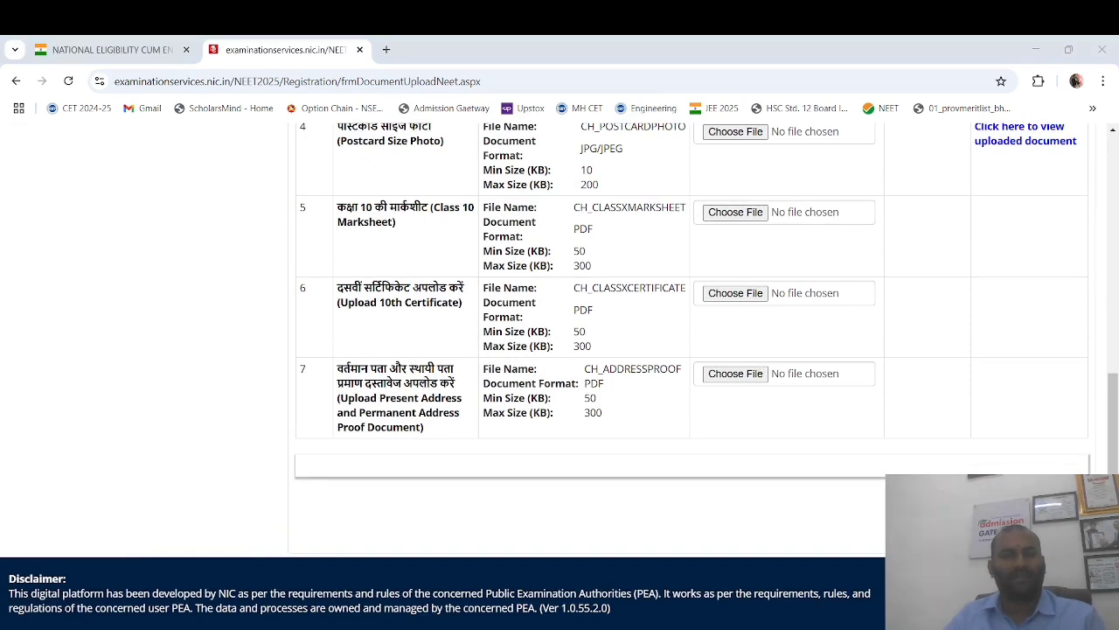
{"action": "scroll", "coordinate": [663, 308], "scroll_direction": "up", "scroll_amount": 1}
{"action": "scroll", "coordinate": [663, 307], "scroll_direction": "up", "scroll_amount": 1}
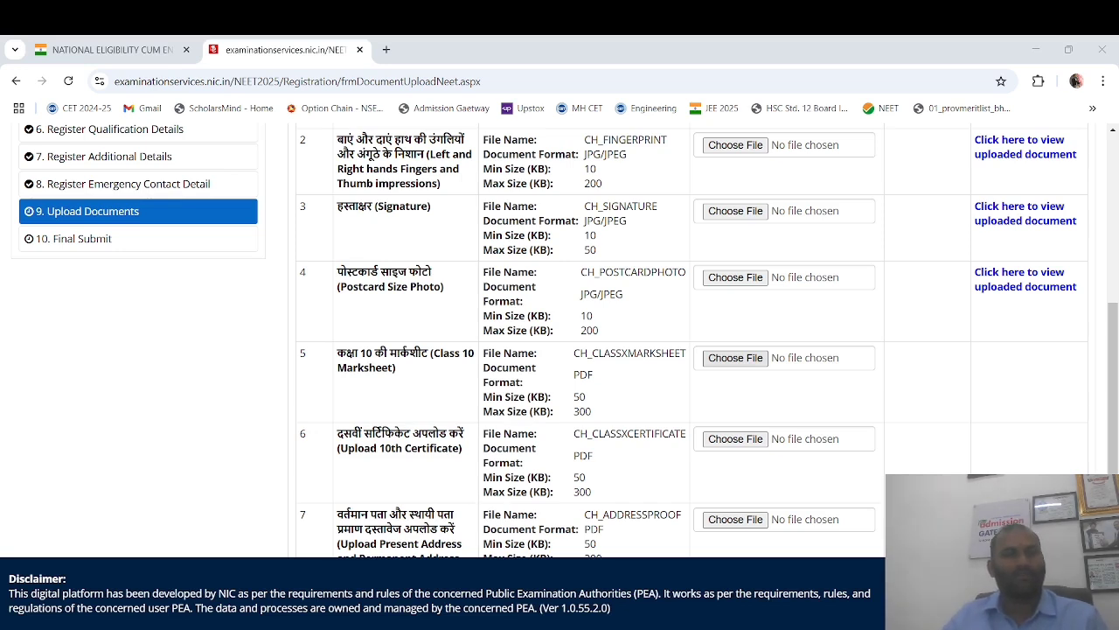
- Upload the renamed CH_CLASSXMARKSHEET PDF in row 5 and acknowledge the upload alert
{"action": "left_click", "coordinate": [556, 379]}
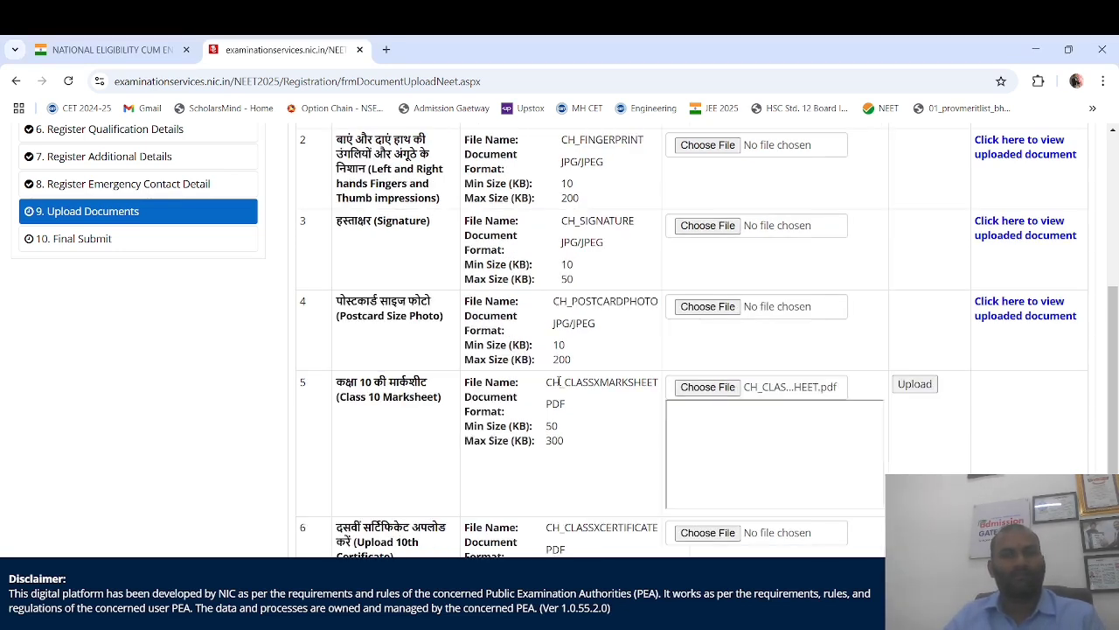
{"action": "left_click", "coordinate": [927, 385]}
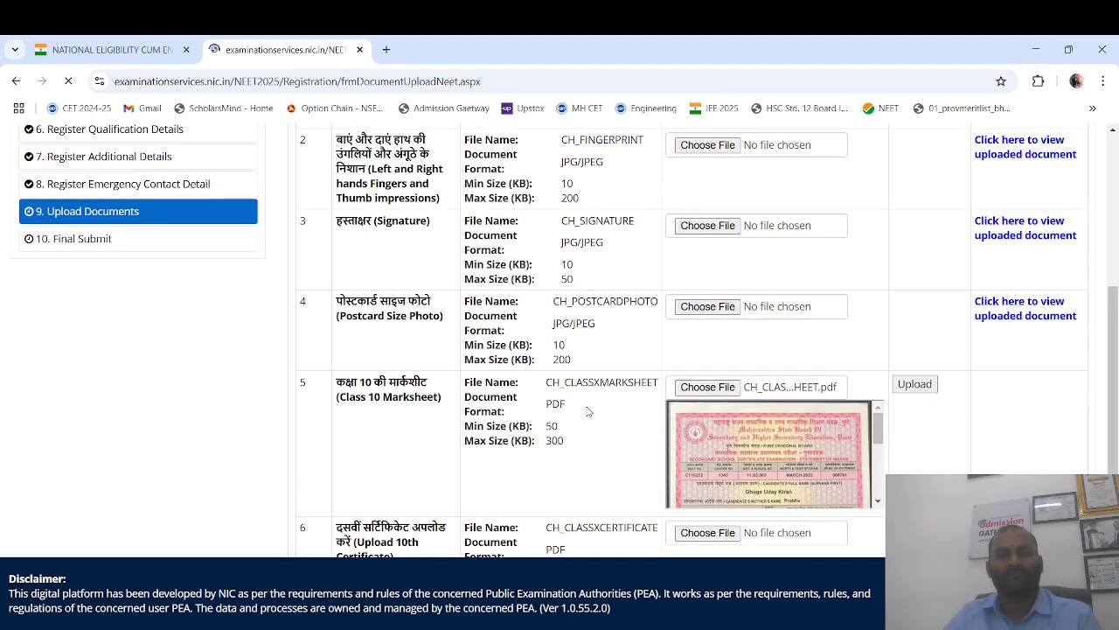
{"action": "left_click", "coordinate": [690, 170]}
{"action": "scroll", "coordinate": [645, 378], "scroll_direction": "down", "scroll_amount": 5}
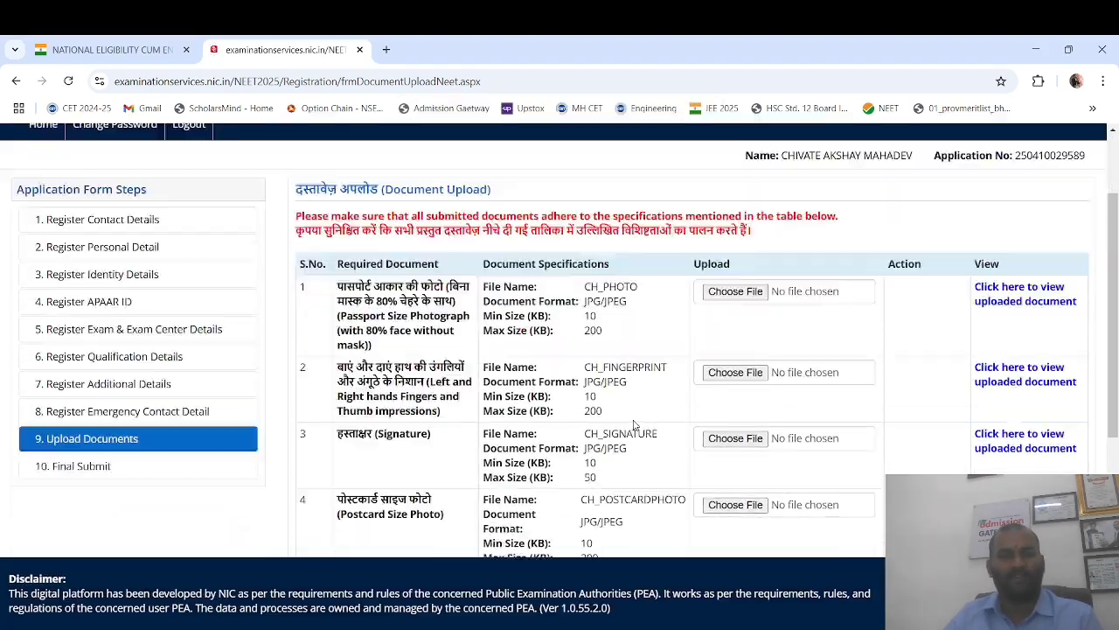
{"action": "double_click", "coordinate": [624, 336]}
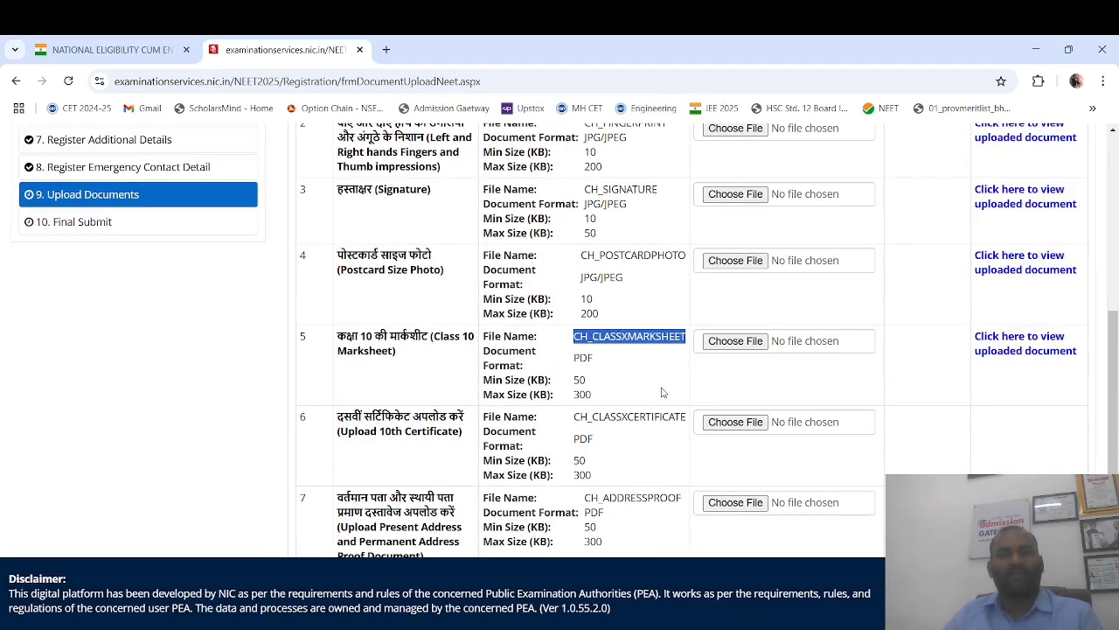
{"action": "scroll", "coordinate": [735, 374], "scroll_direction": "down", "scroll_amount": 2}
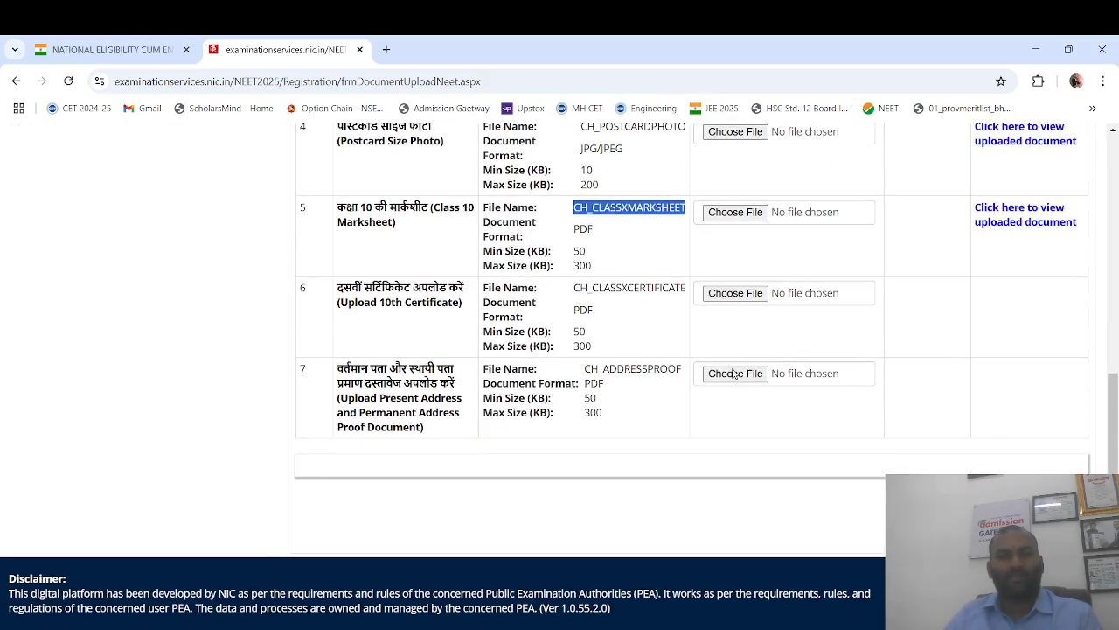
- Upload the 10th certificate PDF in row 6 and acknowledge the success alert
{"action": "left_click", "coordinate": [737, 294]}
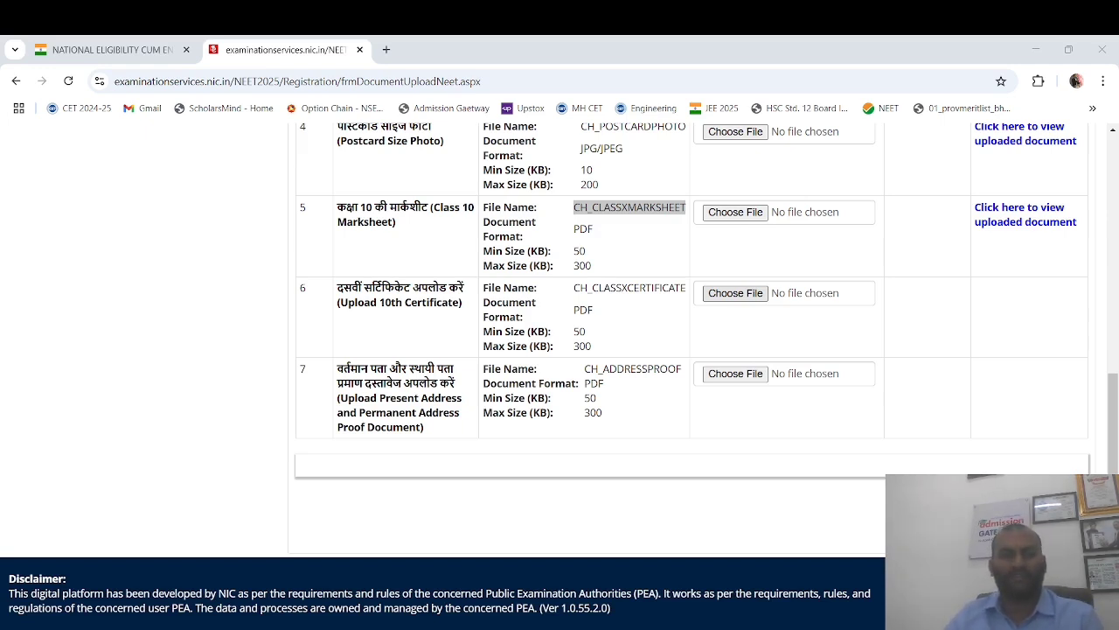
{"action": "left_click", "coordinate": [519, 359]}
{"action": "scroll", "coordinate": [800, 371], "scroll_direction": "down", "scroll_amount": 1}
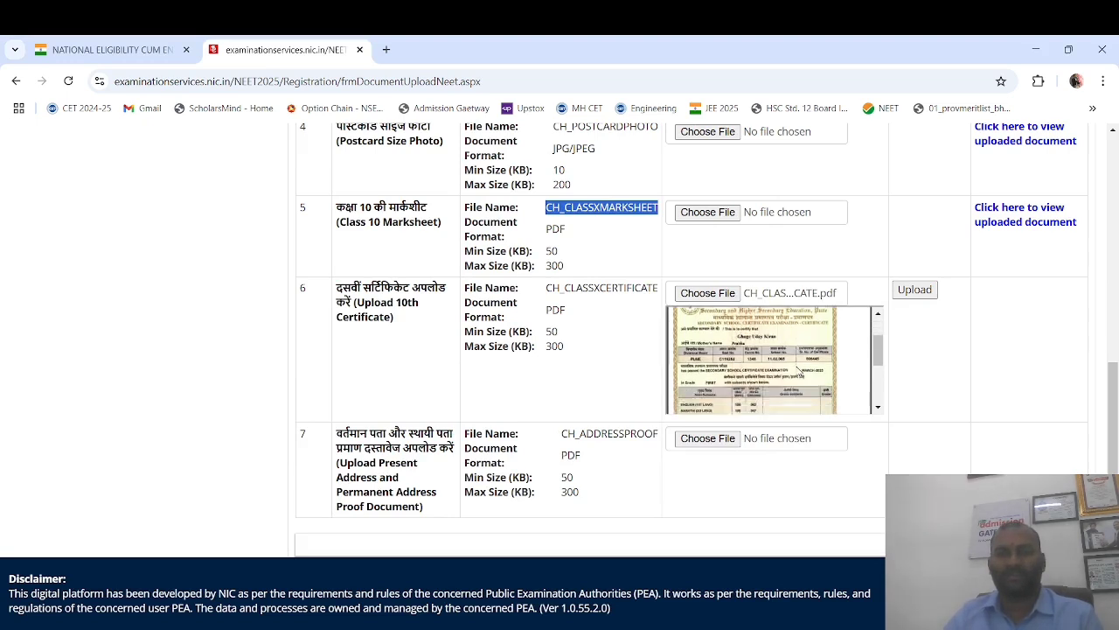
{"action": "scroll", "coordinate": [800, 371], "scroll_direction": "down", "scroll_amount": 3}
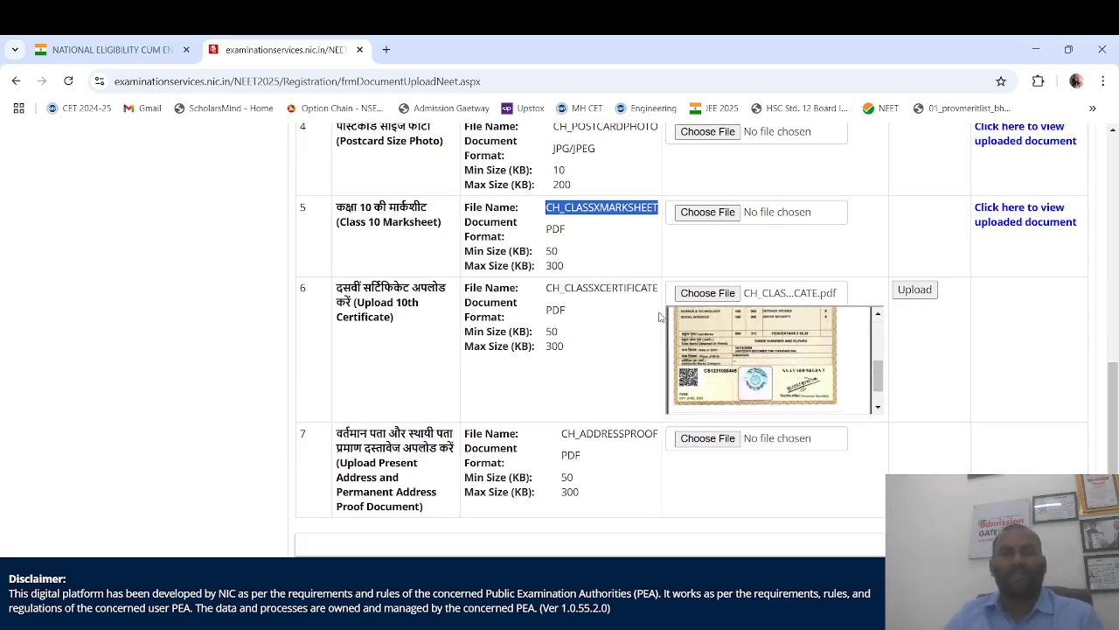
{"action": "left_click", "coordinate": [929, 295]}
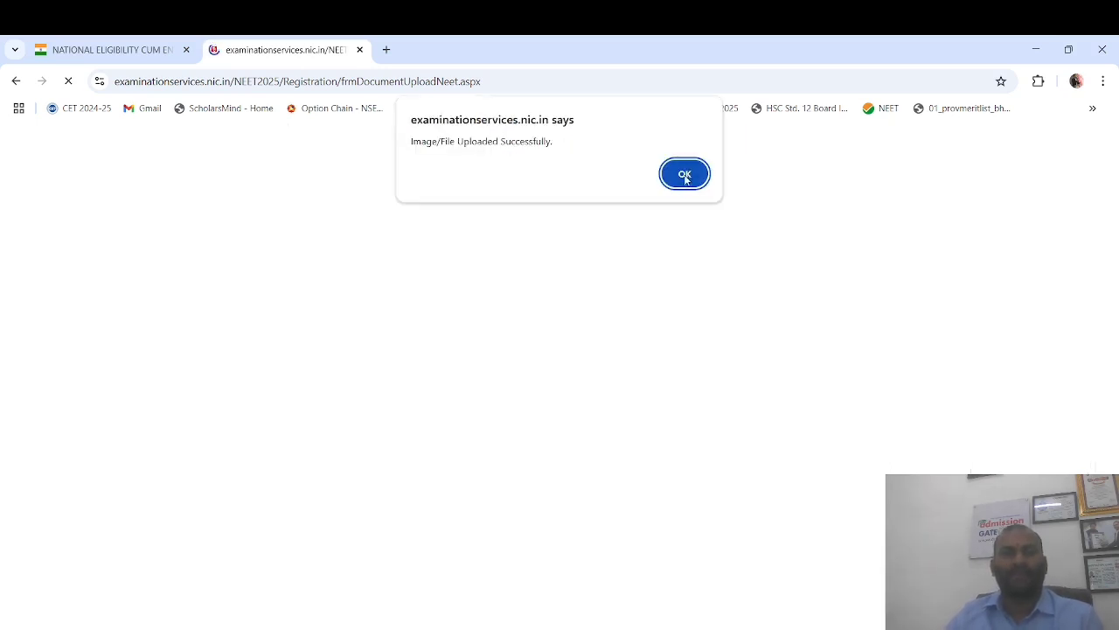
{"action": "left_click", "coordinate": [682, 175]}
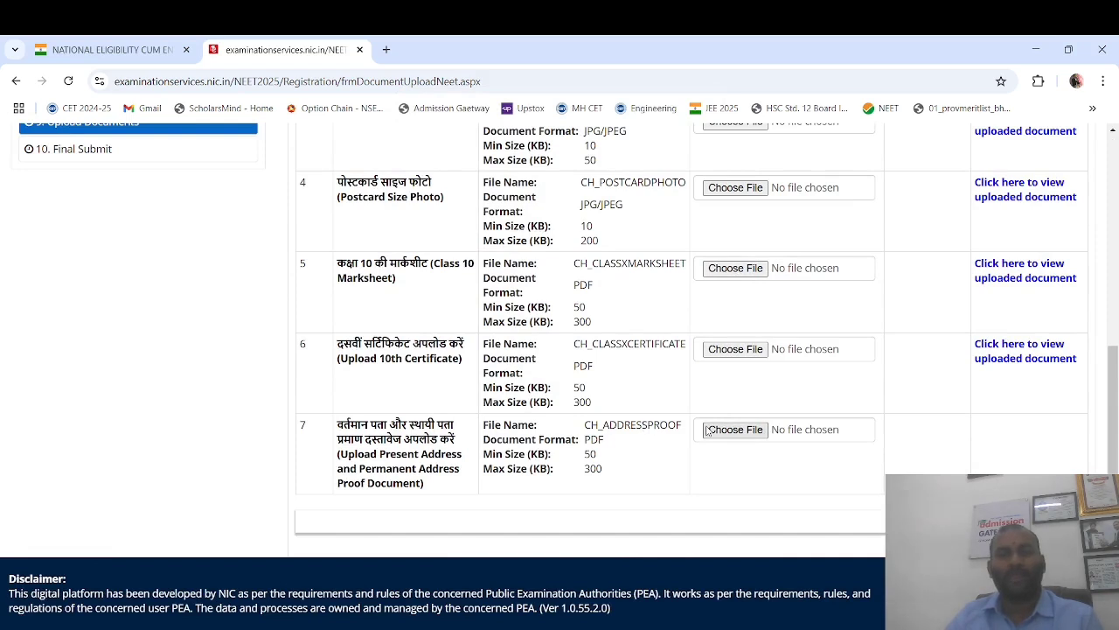
- Upload the present and permanent address proof PDF in row 7 and acknowledge the success alert
{"action": "left_click", "coordinate": [750, 430]}
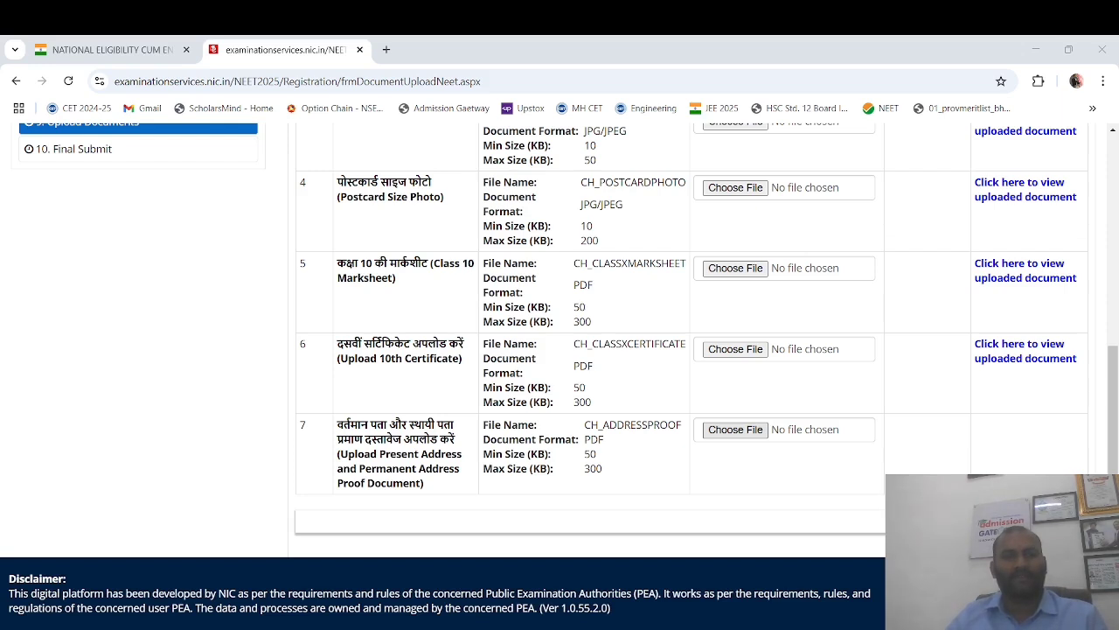
{"action": "scroll", "coordinate": [679, 435], "scroll_direction": "down", "scroll_amount": 2}
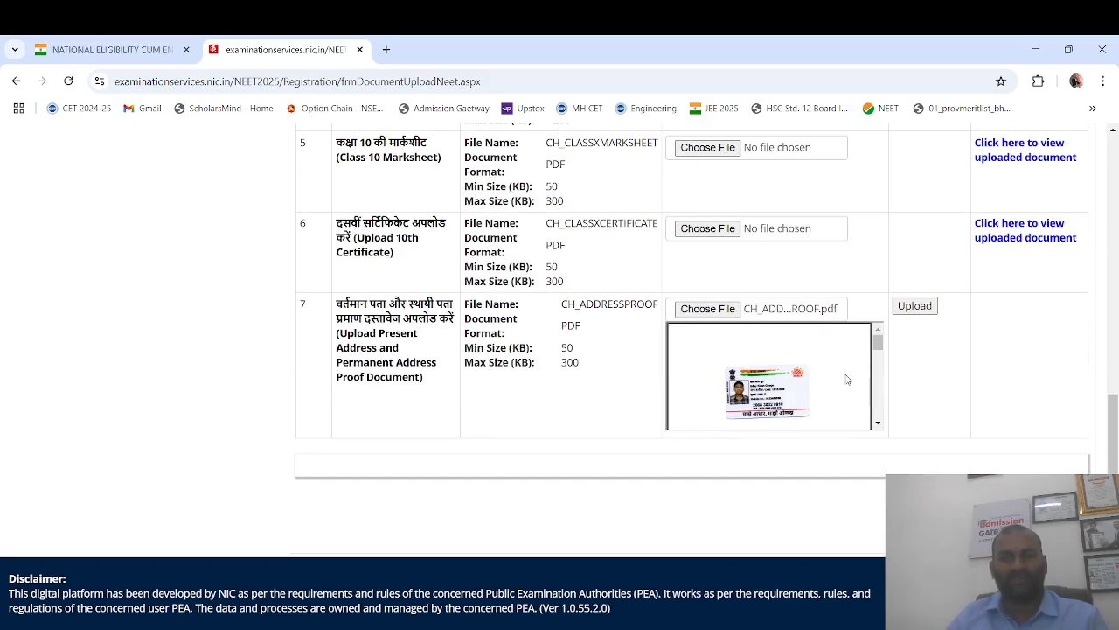
{"action": "left_click", "coordinate": [915, 307]}
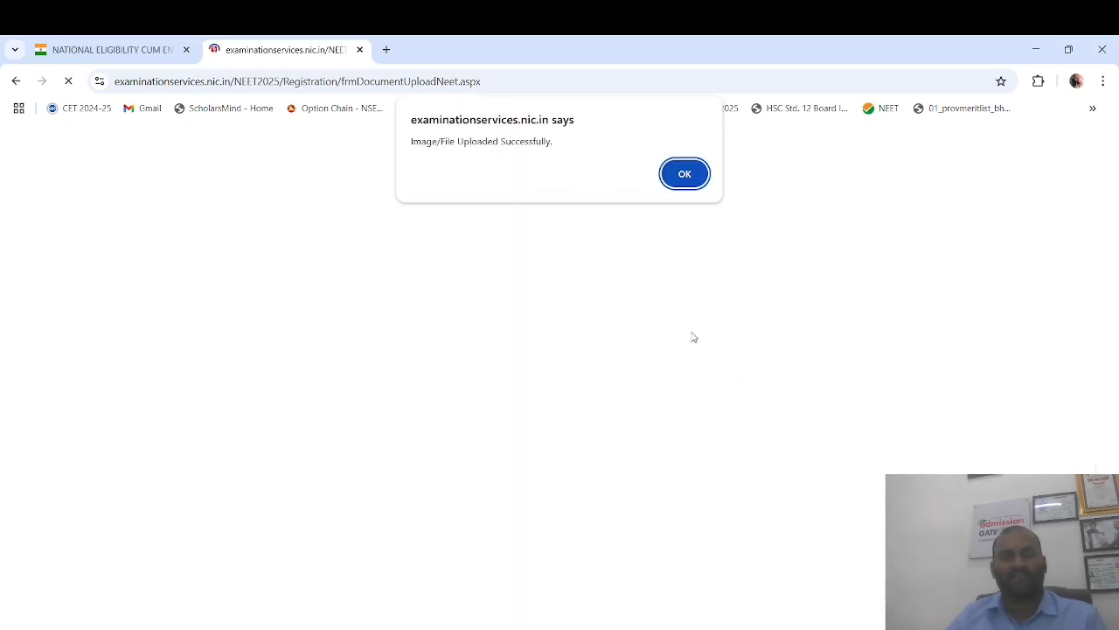
{"action": "left_click", "coordinate": [680, 174]}
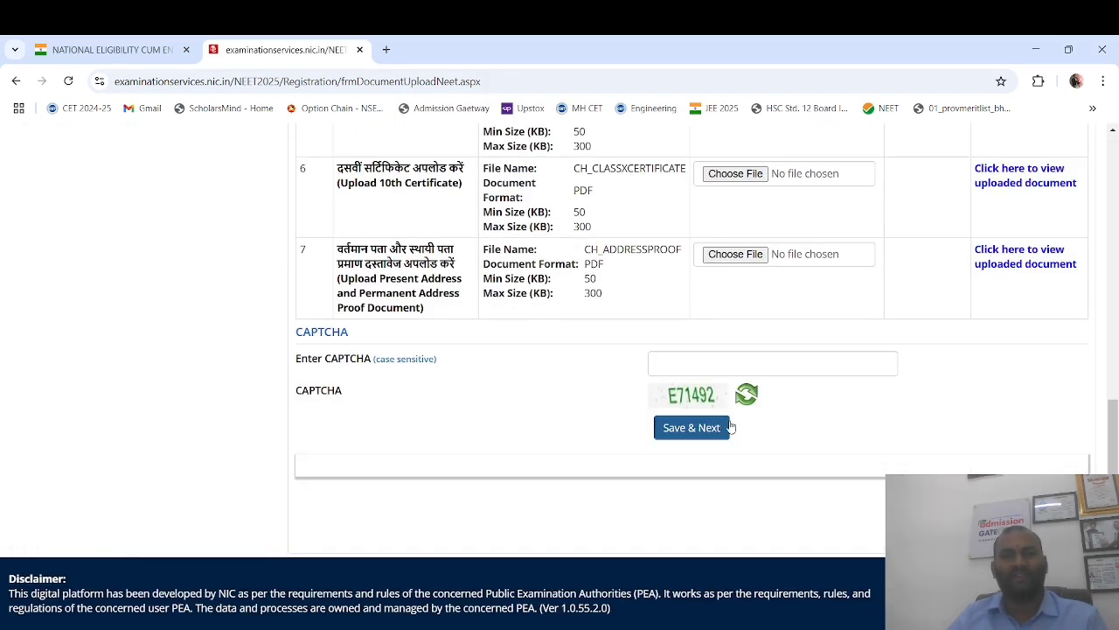
- Enter the displayed CAPTCHA code, Save & Next, and confirm the final document submission
{"action": "scroll", "coordinate": [819, 417], "scroll_direction": "up", "scroll_amount": 2}
{"action": "scroll", "coordinate": [820, 420], "scroll_direction": "down", "scroll_amount": 2}
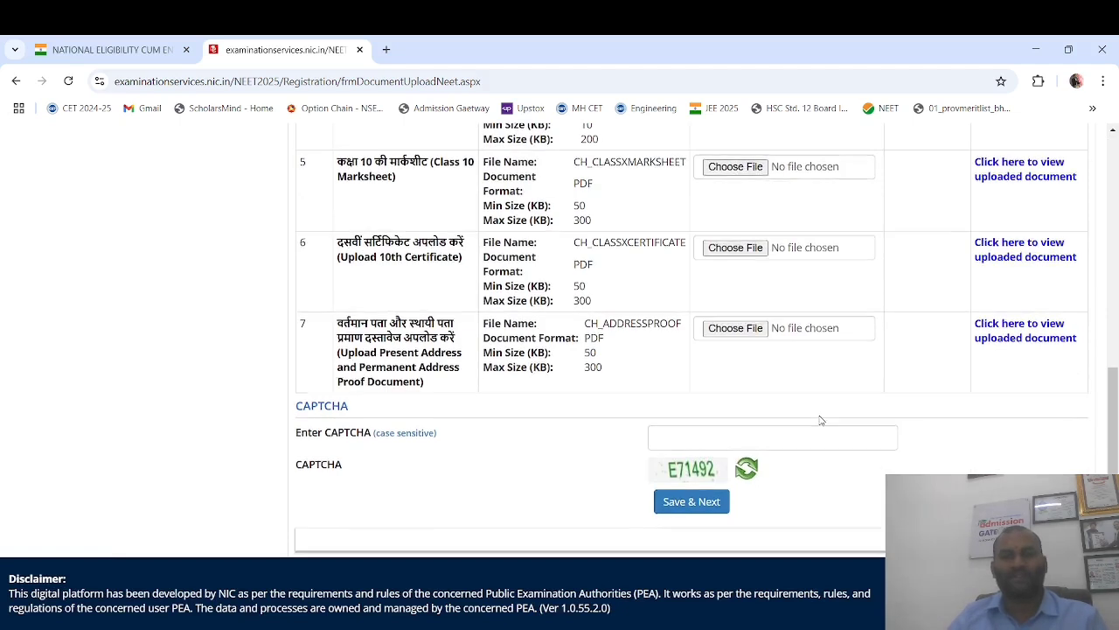
{"action": "scroll", "coordinate": [796, 416], "scroll_direction": "up", "scroll_amount": 2}
{"action": "scroll", "coordinate": [775, 414], "scroll_direction": "down", "scroll_amount": 1}
{"action": "scroll", "coordinate": [774, 414], "scroll_direction": "down", "scroll_amount": 2}
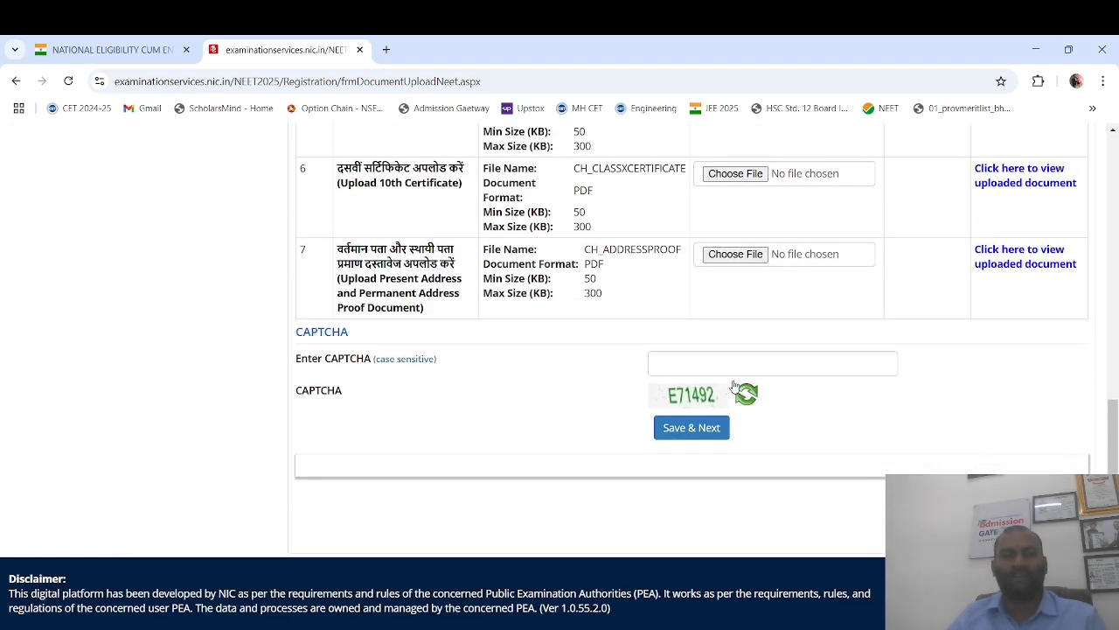
{"action": "left_click", "coordinate": [703, 363]}
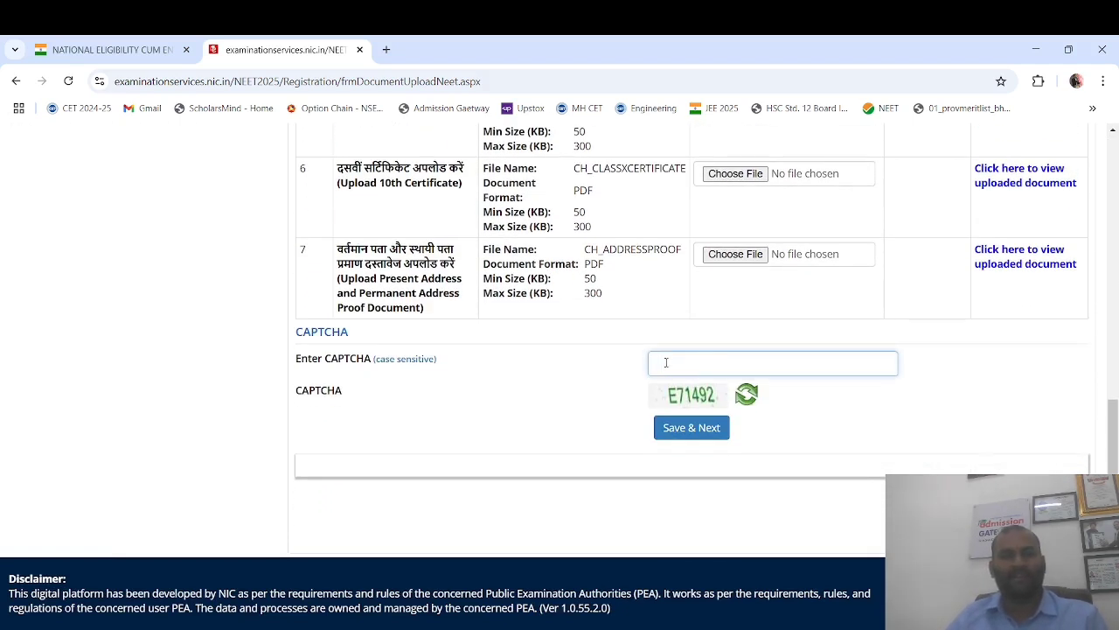
{"action": "type", "text": "E714"}
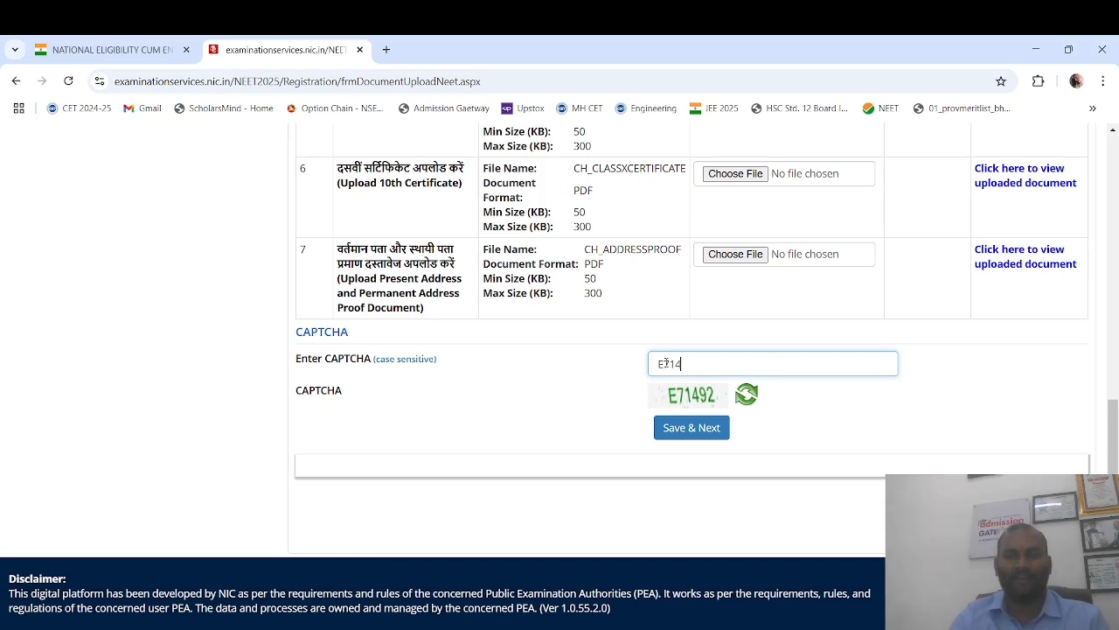
{"action": "type", "text": "92"}
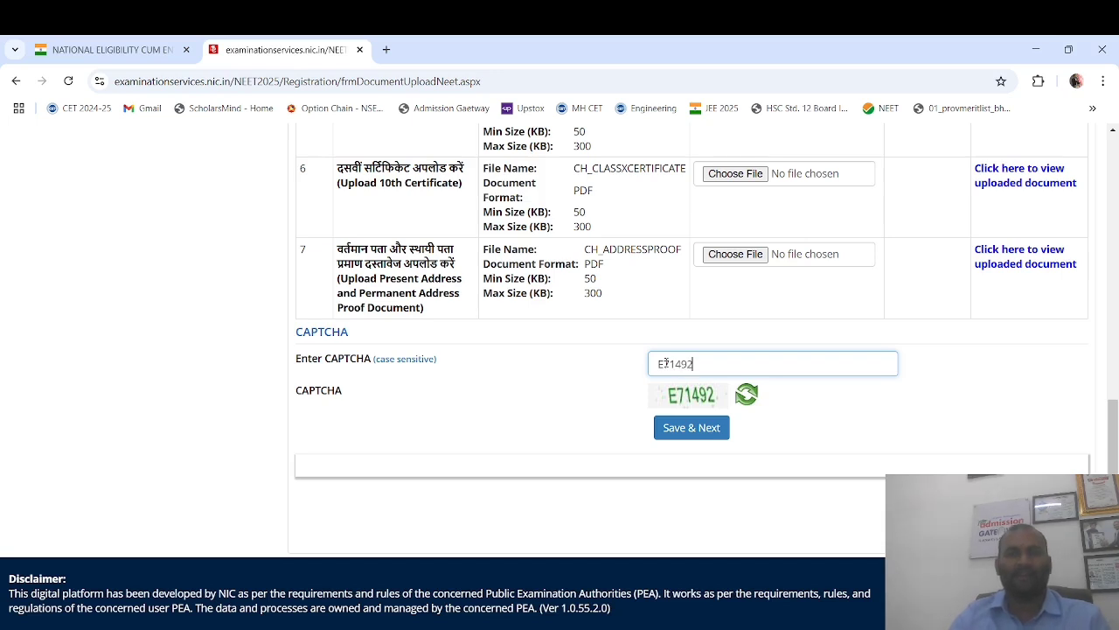
{"action": "left_click", "coordinate": [700, 427]}
{"action": "left_click", "coordinate": [533, 403]}
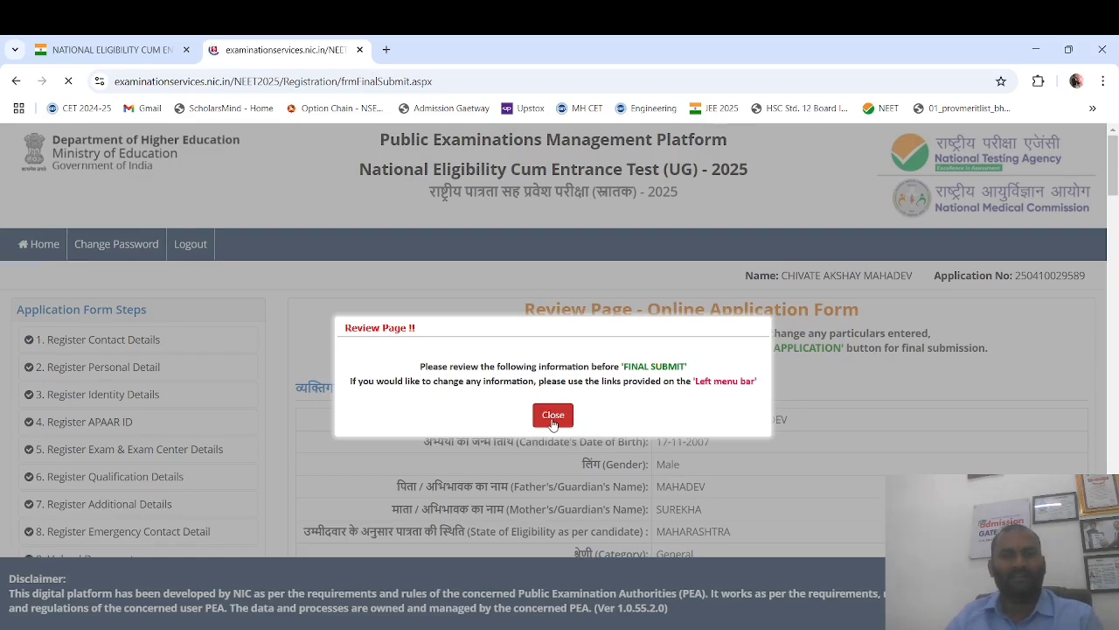
- Close the Review Page notice and scroll through all entered details to the checklist and Declaration
{"action": "left_click", "coordinate": [554, 418]}
{"action": "scroll", "coordinate": [768, 402], "scroll_direction": "down", "scroll_amount": 2}
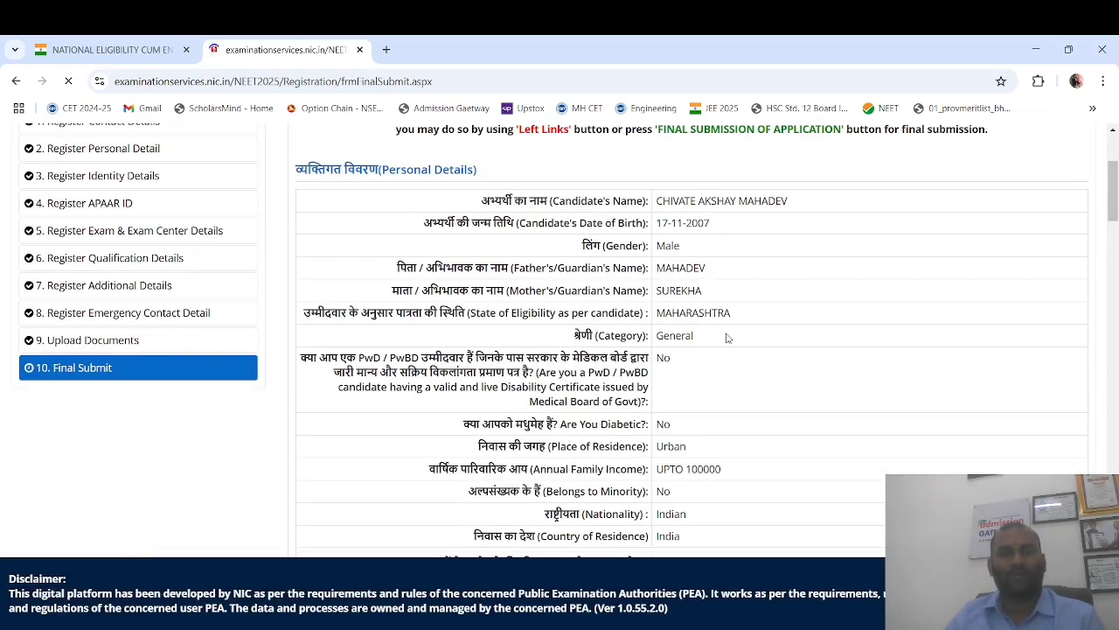
{"action": "scroll", "coordinate": [731, 373], "scroll_direction": "down", "scroll_amount": 1}
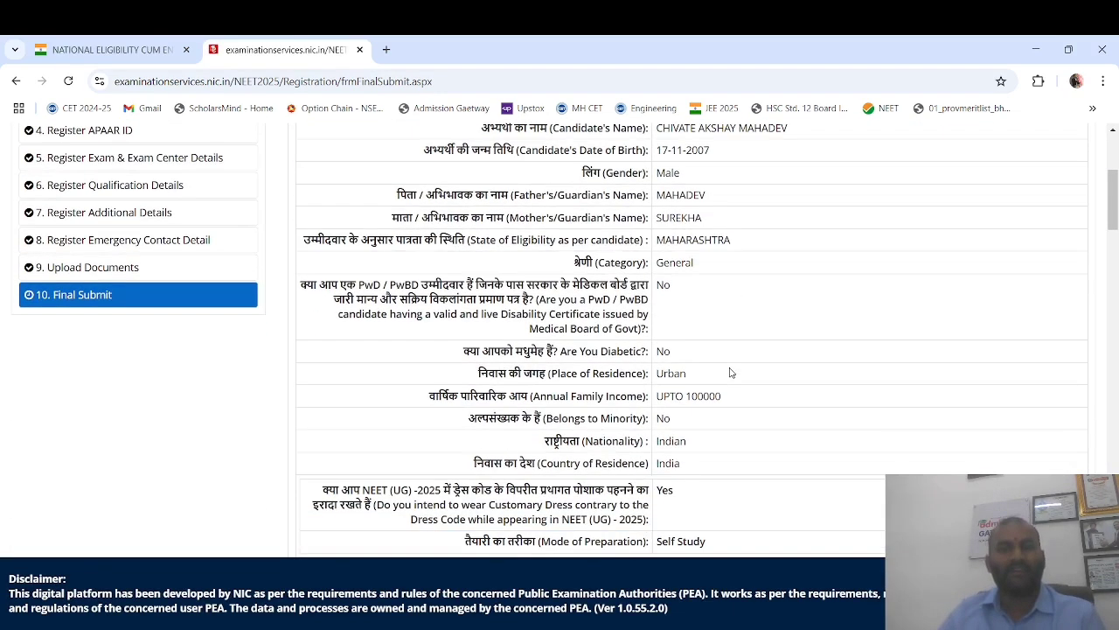
{"action": "scroll", "coordinate": [715, 383], "scroll_direction": "down", "scroll_amount": 3}
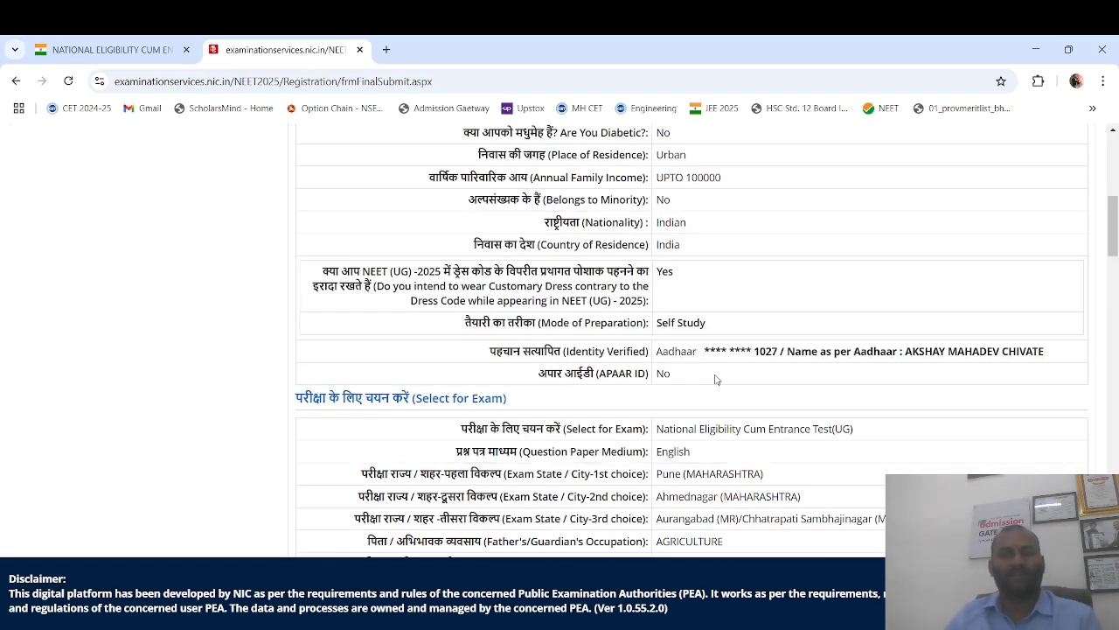
{"action": "scroll", "coordinate": [715, 378], "scroll_direction": "down", "scroll_amount": 1}
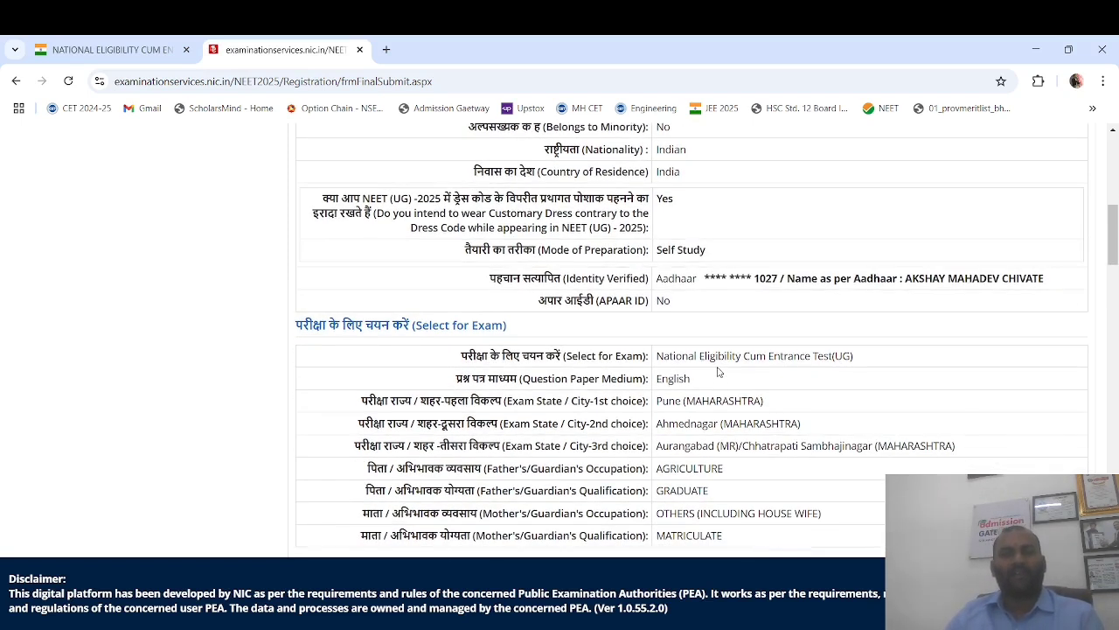
{"action": "scroll", "coordinate": [717, 371], "scroll_direction": "down", "scroll_amount": 4}
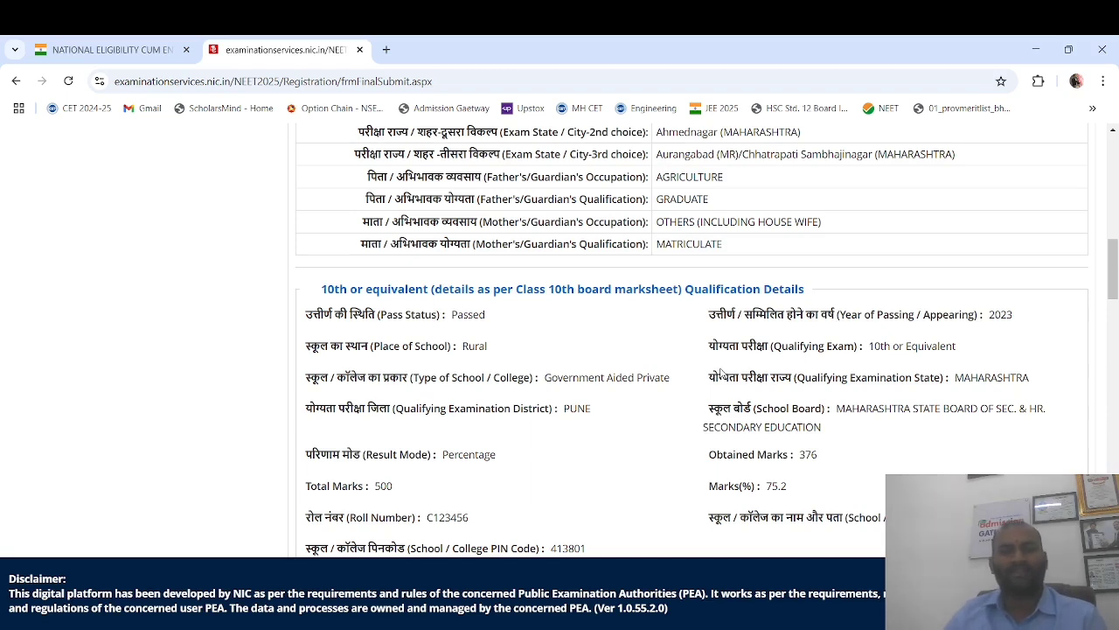
{"action": "scroll", "coordinate": [712, 367], "scroll_direction": "down", "scroll_amount": 4}
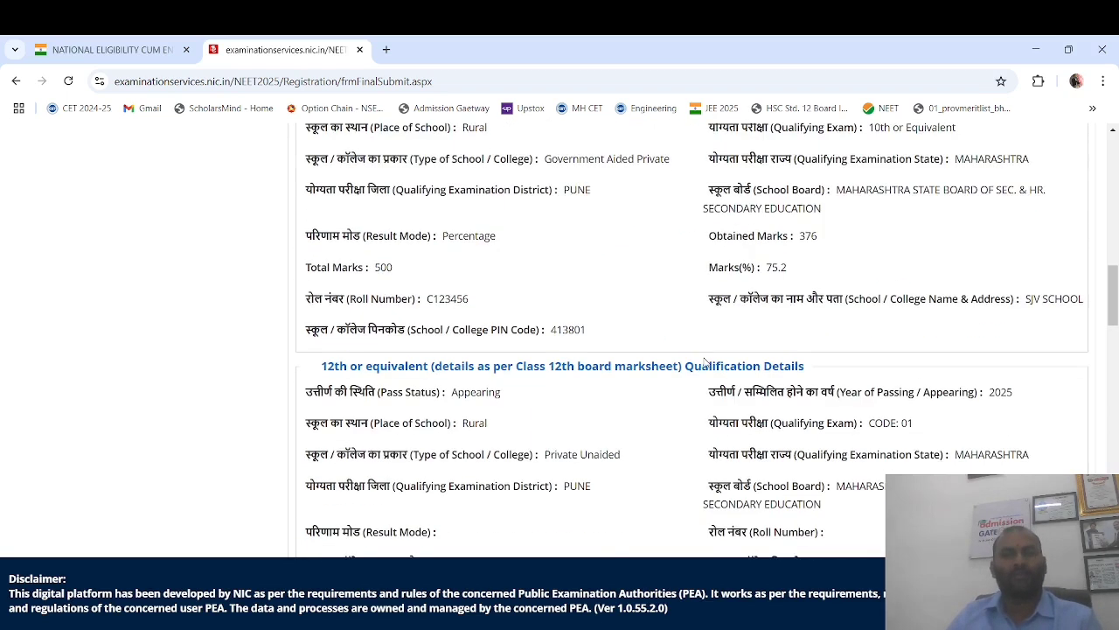
{"action": "scroll", "coordinate": [705, 361], "scroll_direction": "down", "scroll_amount": 3}
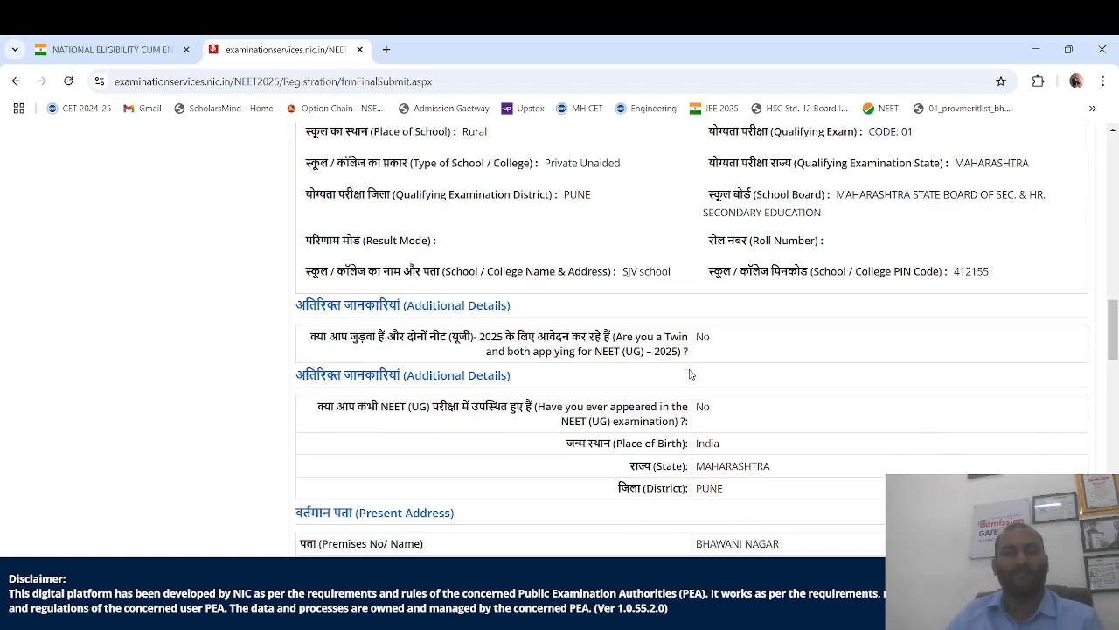
{"action": "scroll", "coordinate": [689, 374], "scroll_direction": "down", "scroll_amount": 6}
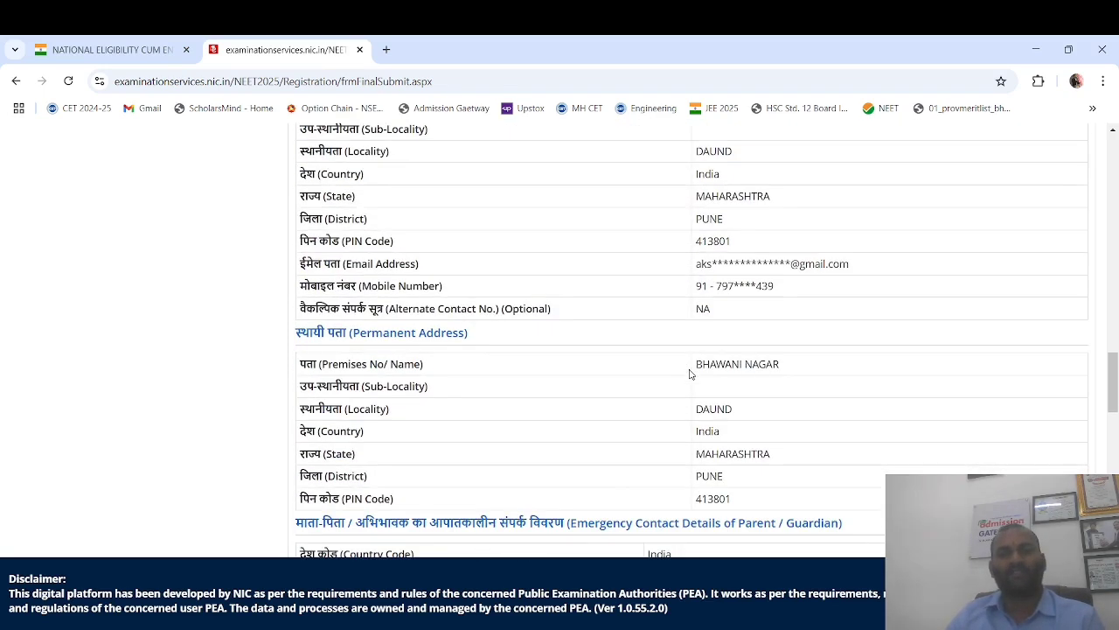
{"action": "scroll", "coordinate": [689, 374], "scroll_direction": "down", "scroll_amount": 7}
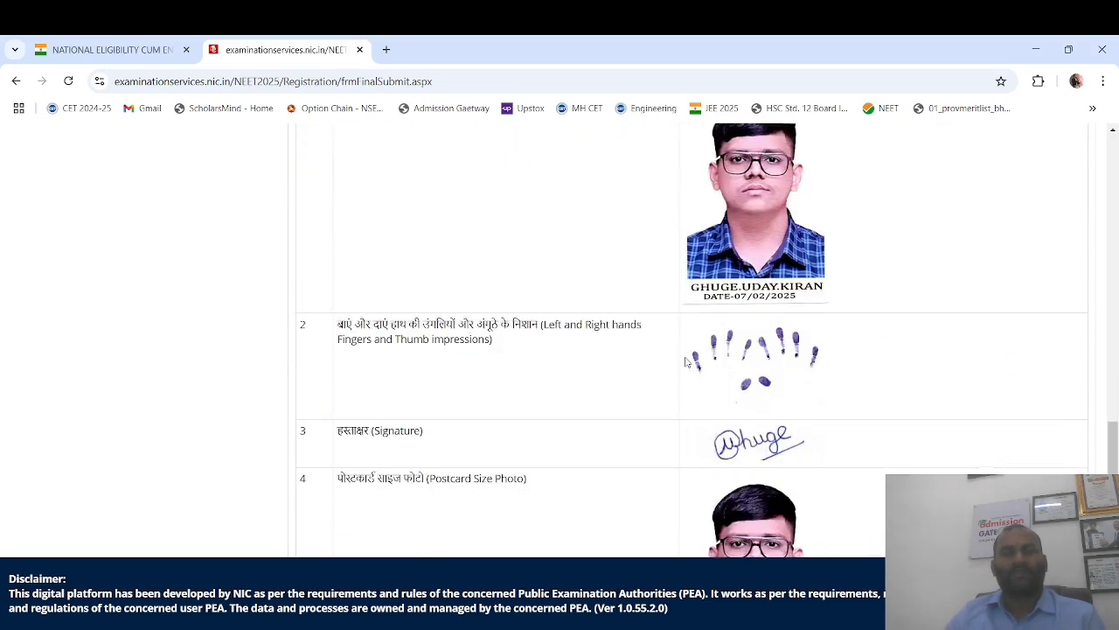
{"action": "scroll", "coordinate": [686, 361], "scroll_direction": "down", "scroll_amount": 15}
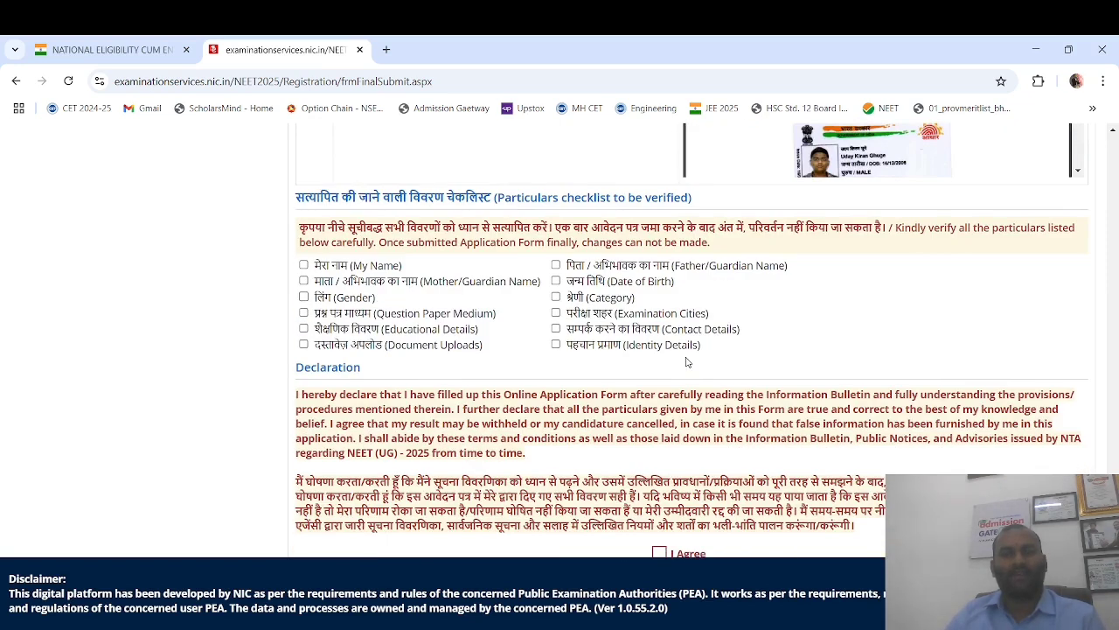
- Tick all twelve particulars in the verification checklist, from My Name to Identity Details
{"action": "left_click", "coordinate": [354, 267]}
{"action": "left_click", "coordinate": [573, 281]}
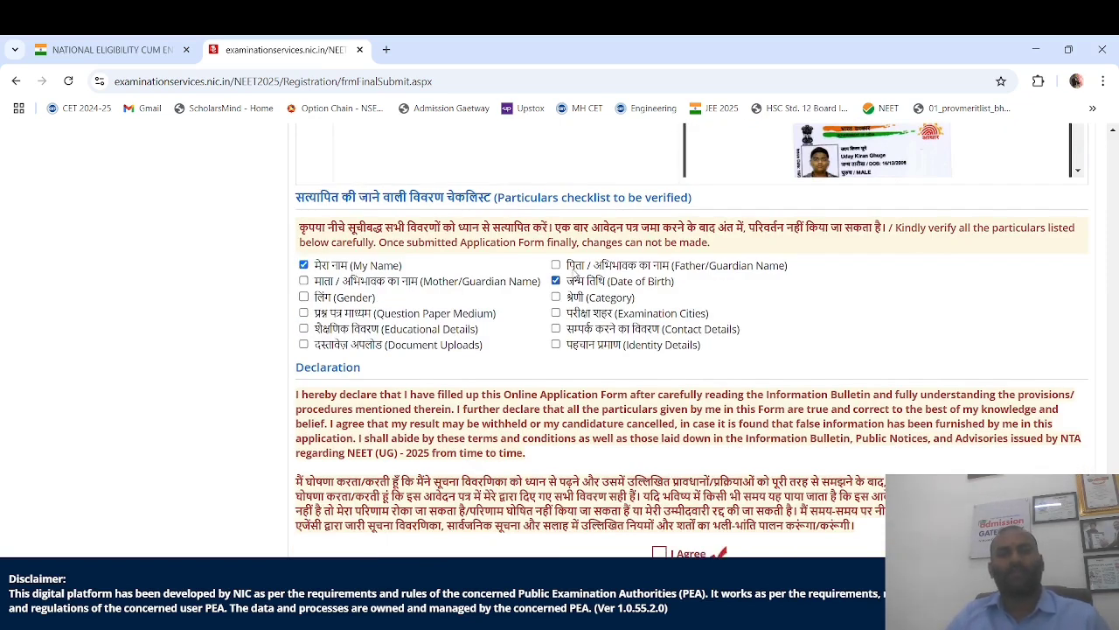
{"action": "left_click", "coordinate": [574, 296]}
{"action": "left_click", "coordinate": [578, 266]}
{"action": "left_click", "coordinate": [370, 280]}
{"action": "left_click", "coordinate": [332, 298]}
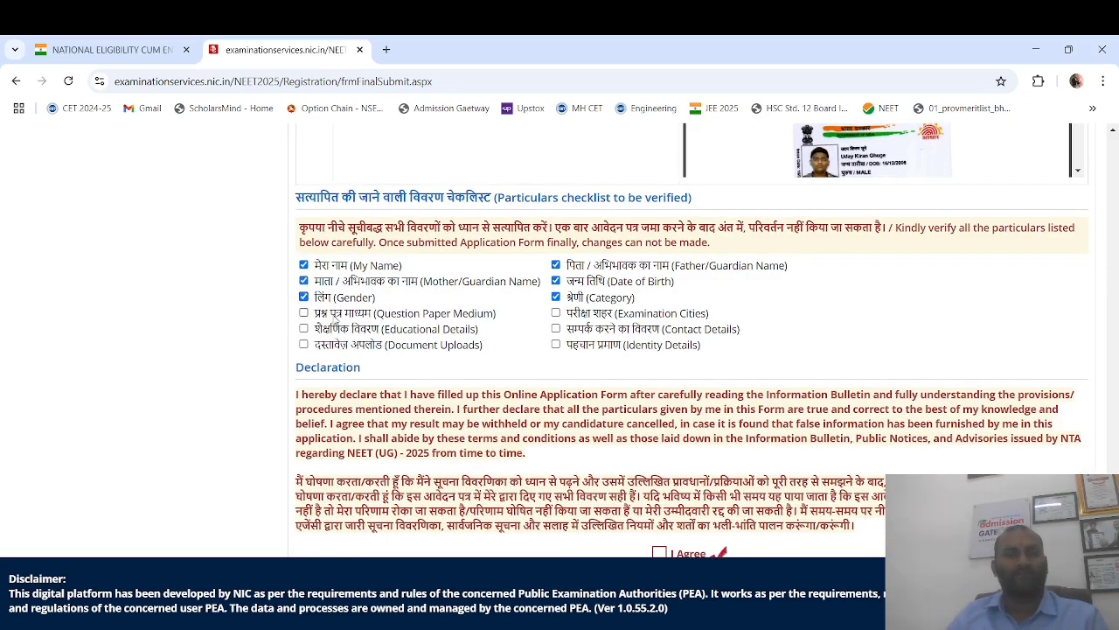
{"action": "left_click", "coordinate": [341, 314]}
{"action": "left_click", "coordinate": [347, 345]}
{"action": "left_click", "coordinate": [342, 328]}
{"action": "left_click", "coordinate": [581, 346]}
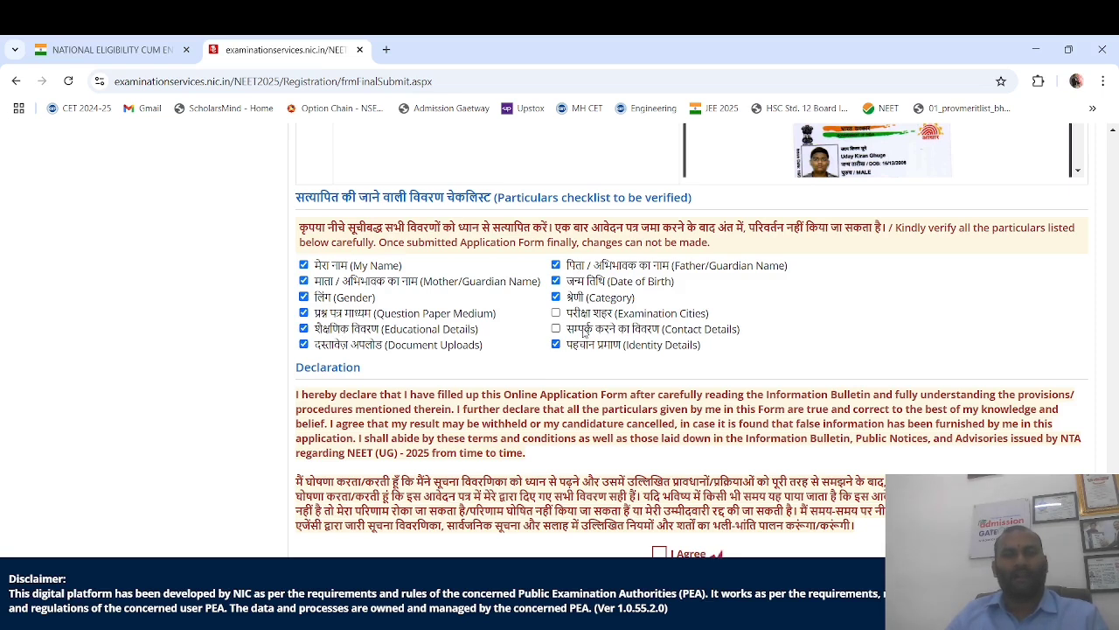
{"action": "left_click", "coordinate": [586, 331]}
{"action": "left_click", "coordinate": [581, 314]}
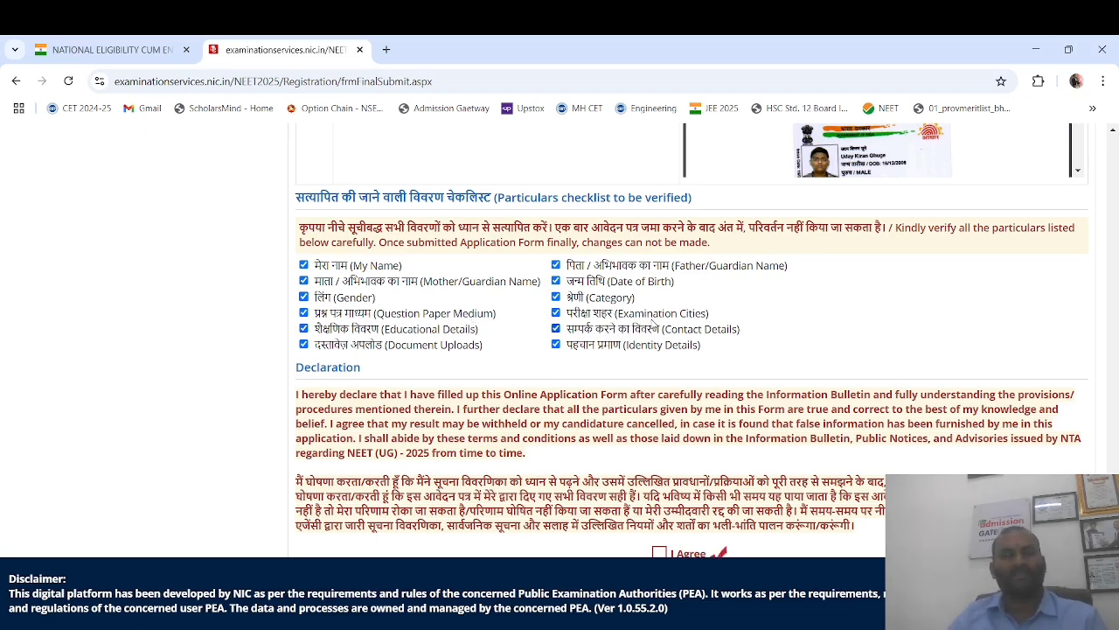
{"action": "triple_click", "coordinate": [697, 333]}
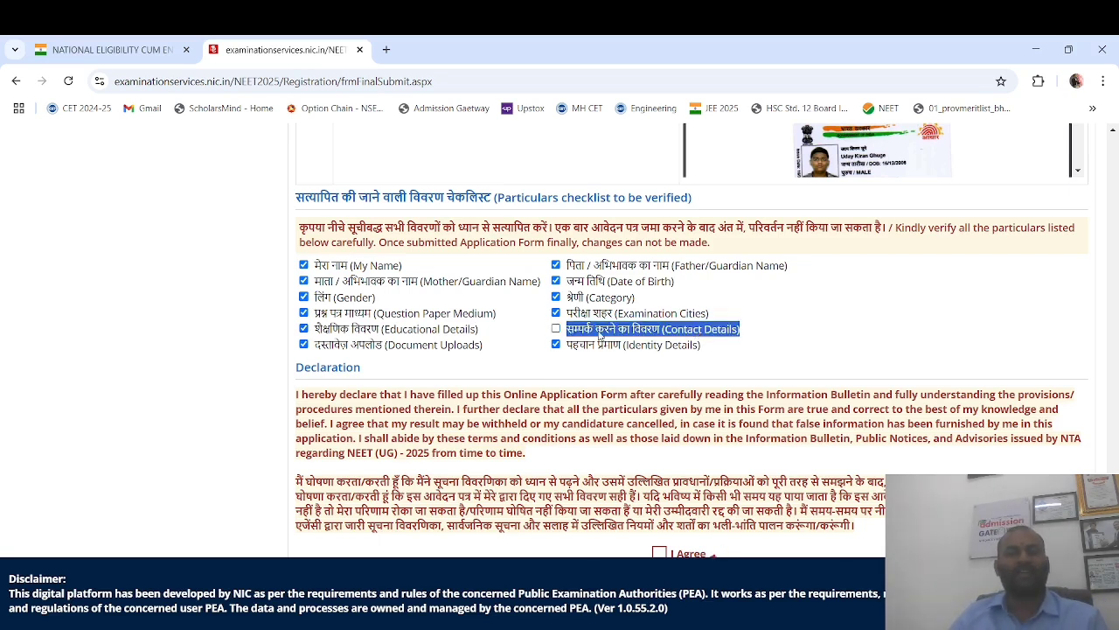
{"action": "left_click", "coordinate": [556, 329]}
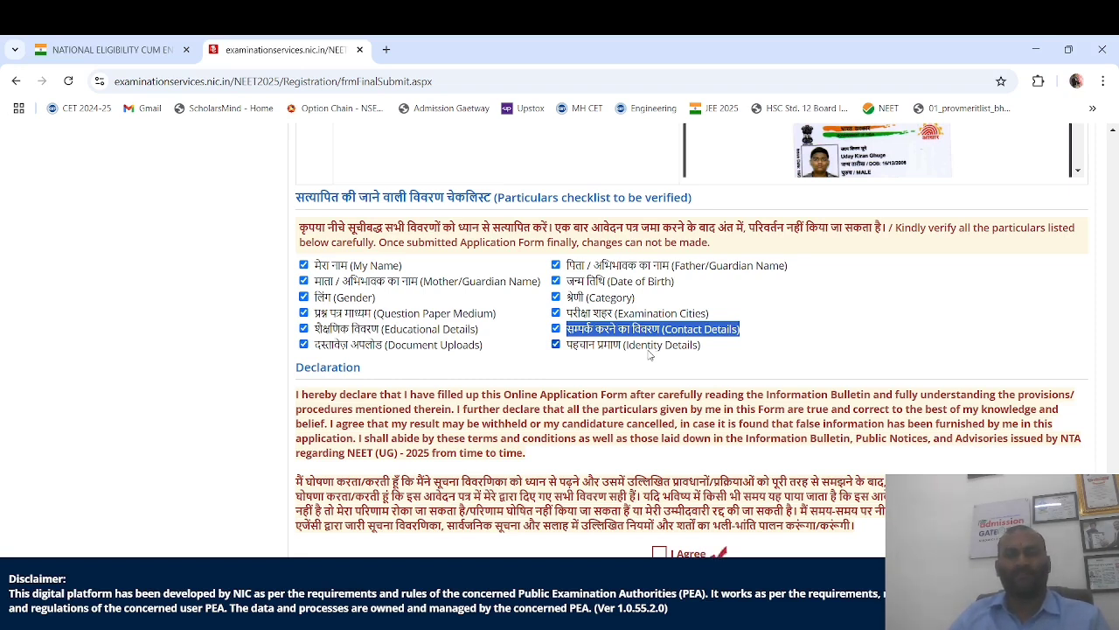
- Agree to the declaration and confirm Final Submission of Application
{"action": "scroll", "coordinate": [648, 353], "scroll_direction": "down", "scroll_amount": 1}
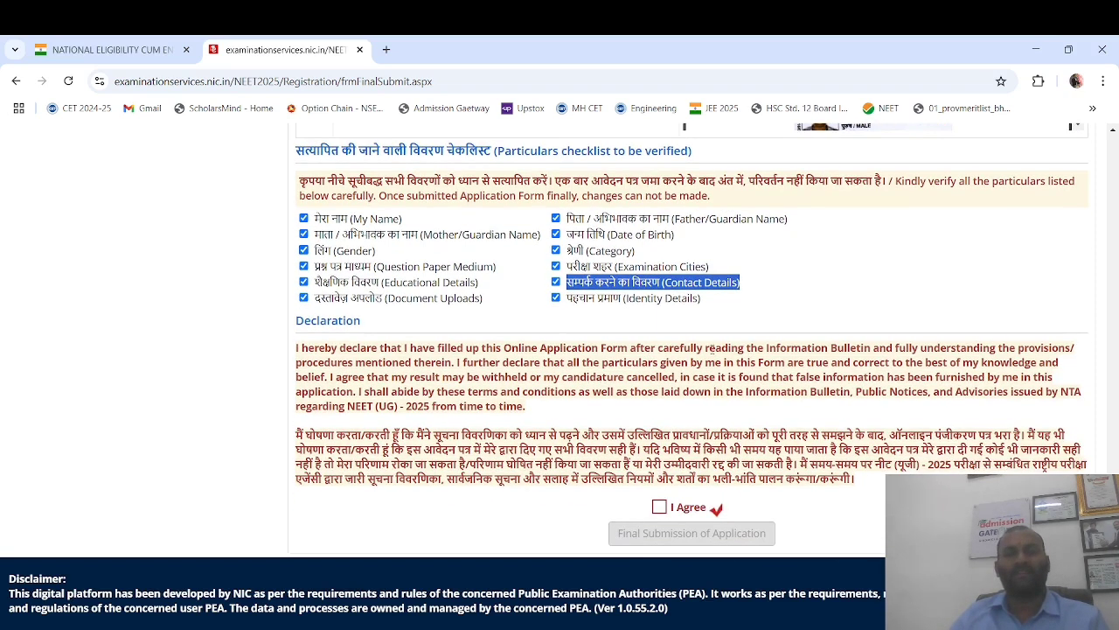
{"action": "left_click", "coordinate": [661, 509]}
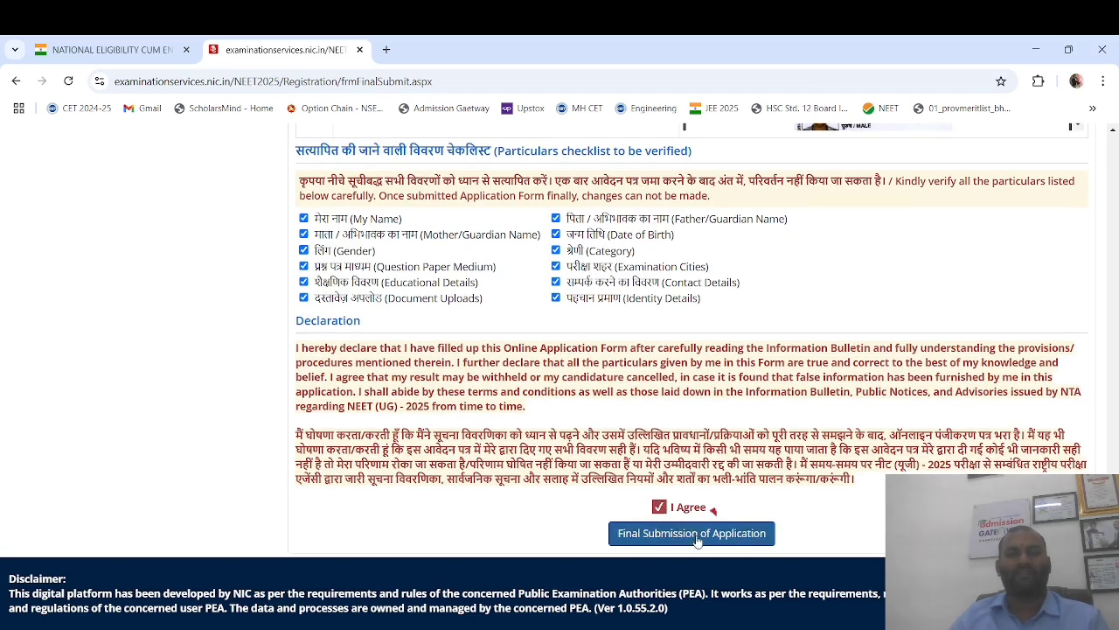
{"action": "left_click", "coordinate": [686, 533]}
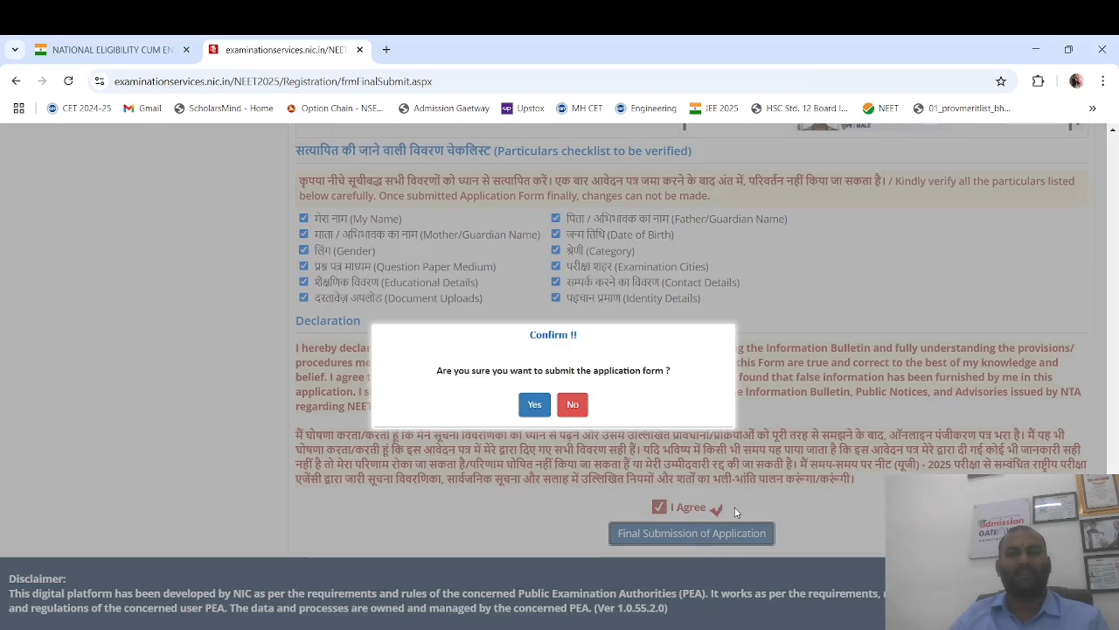
{"action": "left_click", "coordinate": [534, 406]}
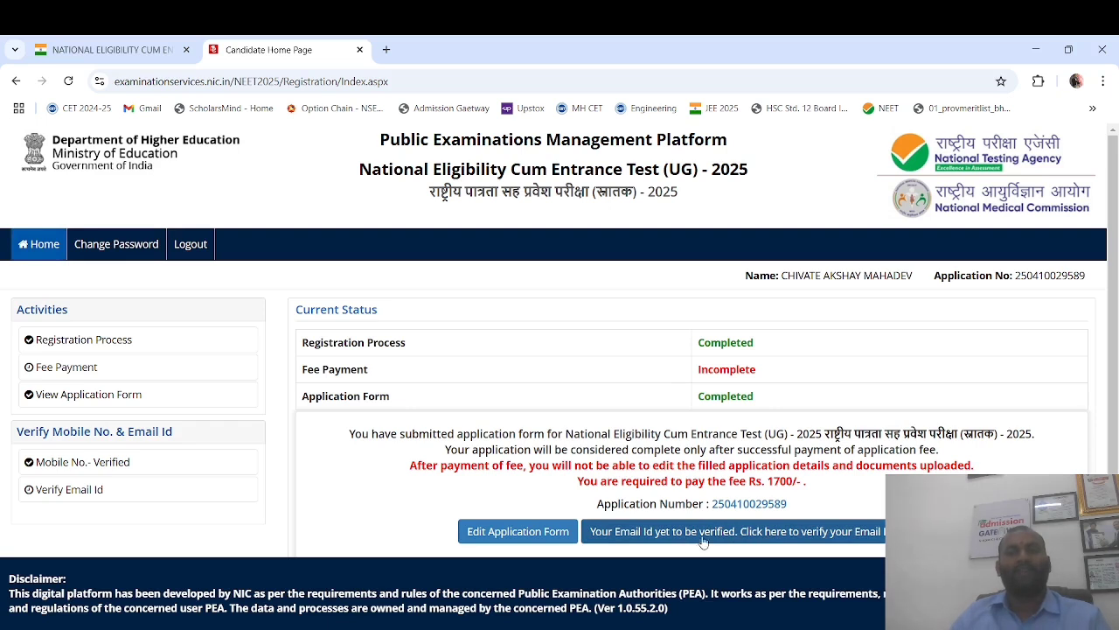
- Start email ID verification, enter the CAPTCHA code, request the OTP, and dismiss the matched notice
{"action": "left_click", "coordinate": [725, 531]}
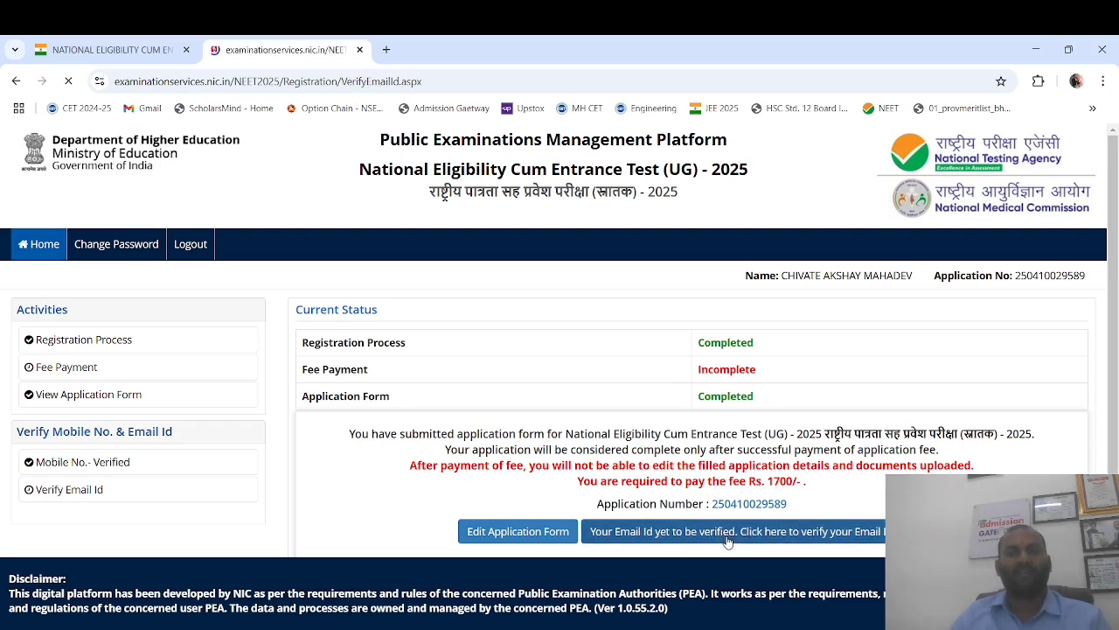
{"action": "left_click", "coordinate": [480, 378]}
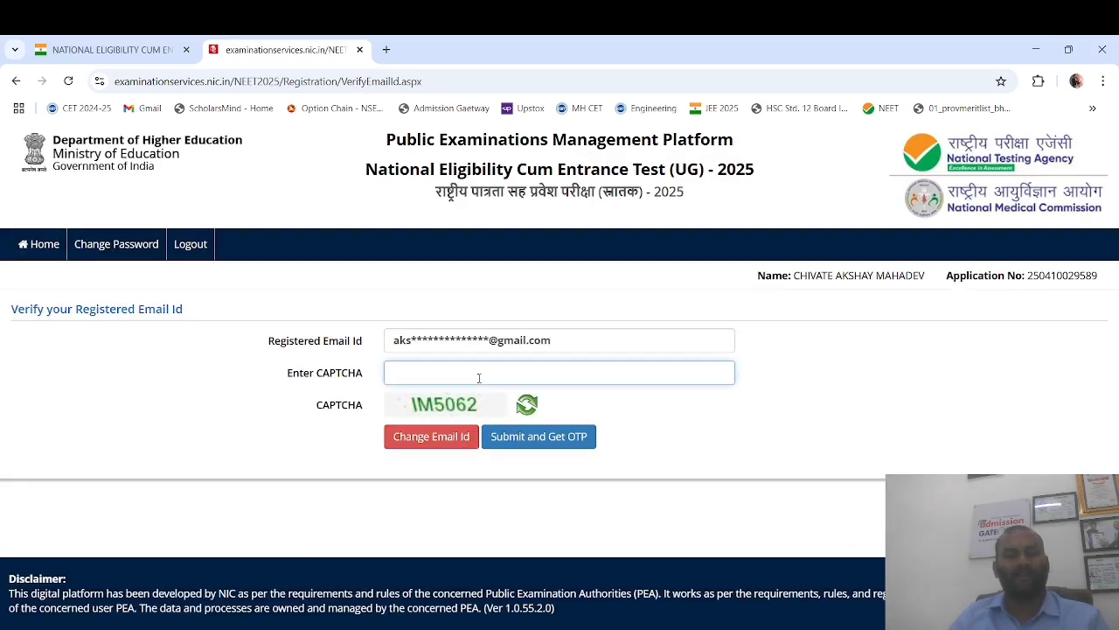
{"action": "type", "text": "IM50"}
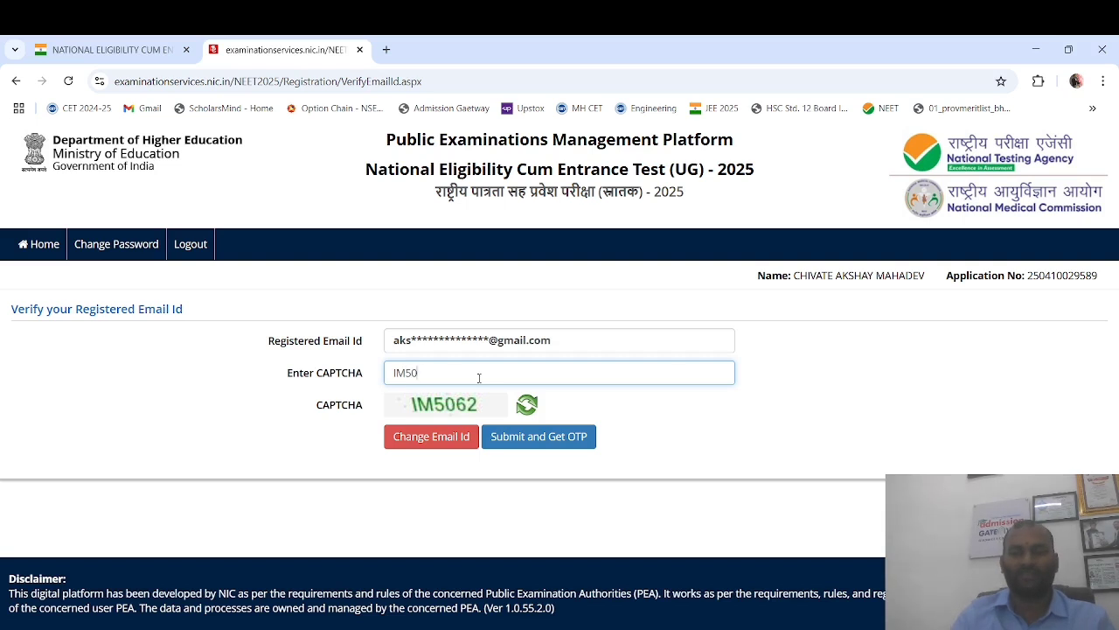
{"action": "type", "text": "62"}
{"action": "left_click", "coordinate": [538, 437]}
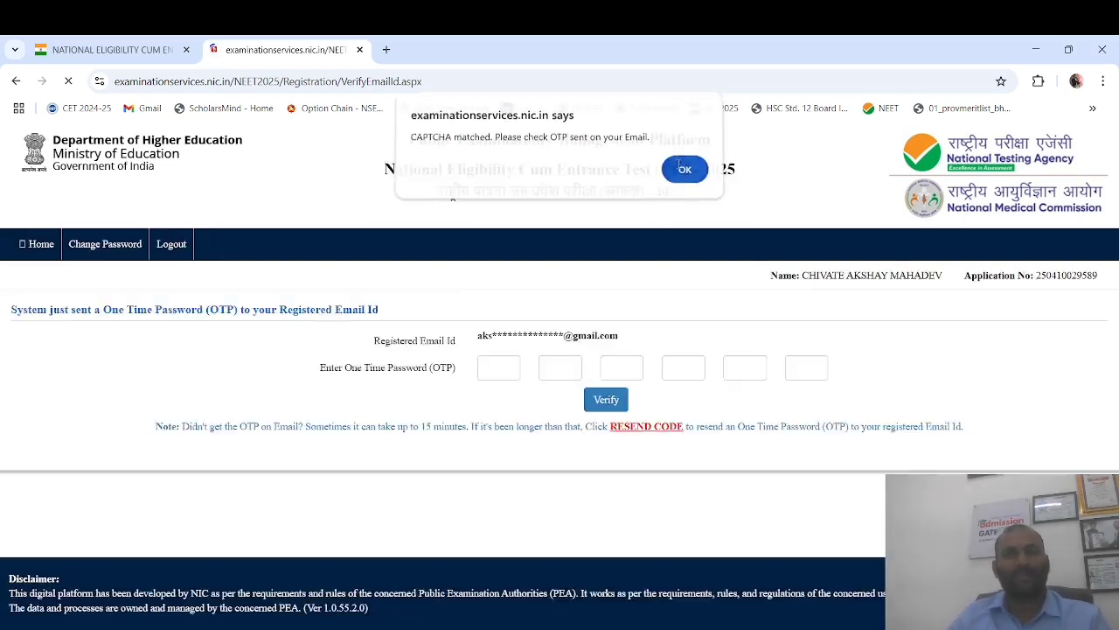
{"action": "left_click", "coordinate": [682, 167]}
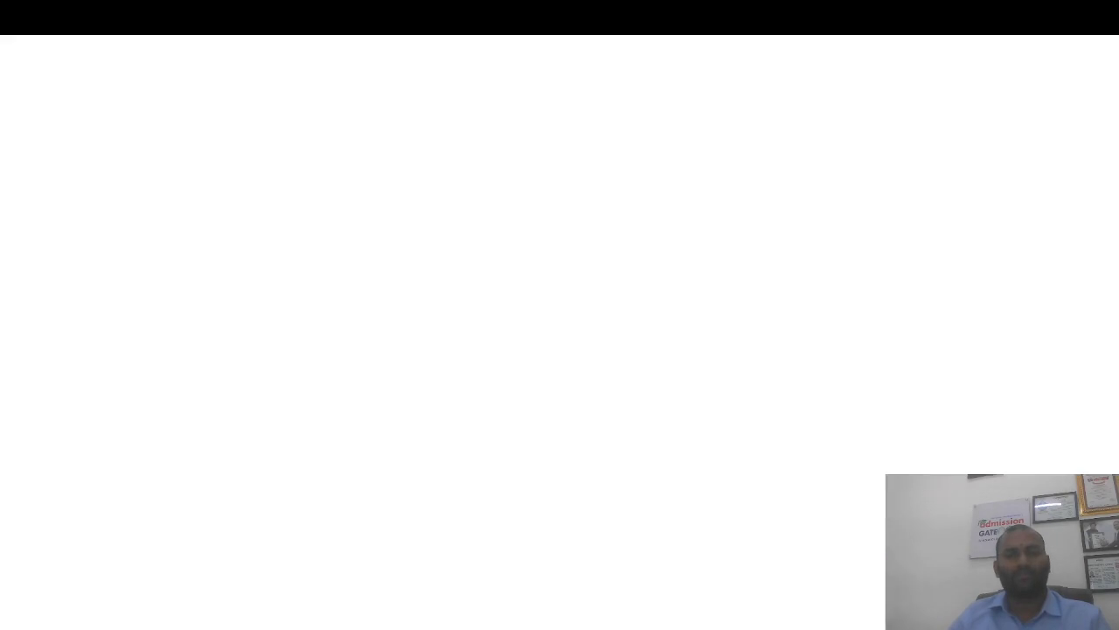
- Open Gmail in a new tab and read the NTA E-Mail Verification message
{"action": "left_click", "coordinate": [386, 49]}
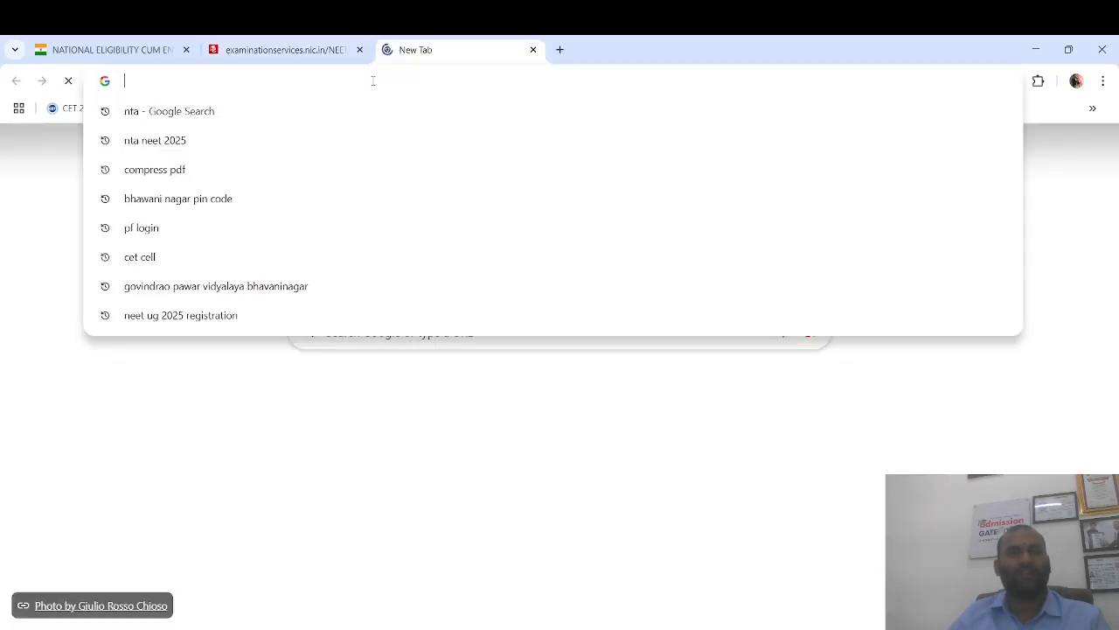
{"action": "type", "text": "gmail"}
{"action": "key", "text": "Return"}
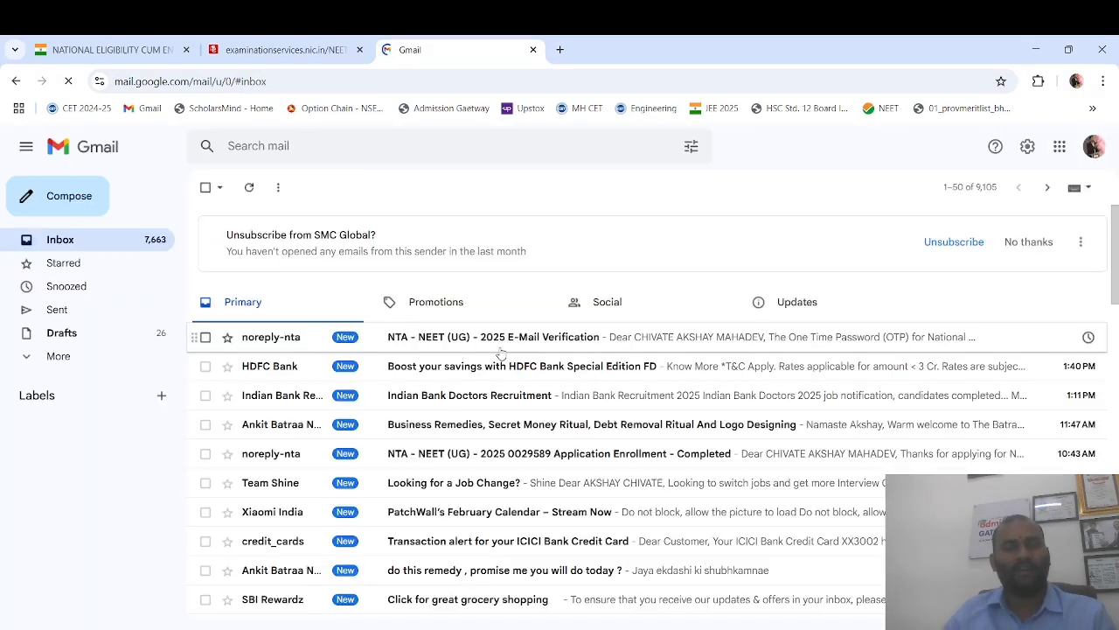
{"action": "scroll", "coordinate": [624, 415], "scroll_direction": "down", "scroll_amount": 1}
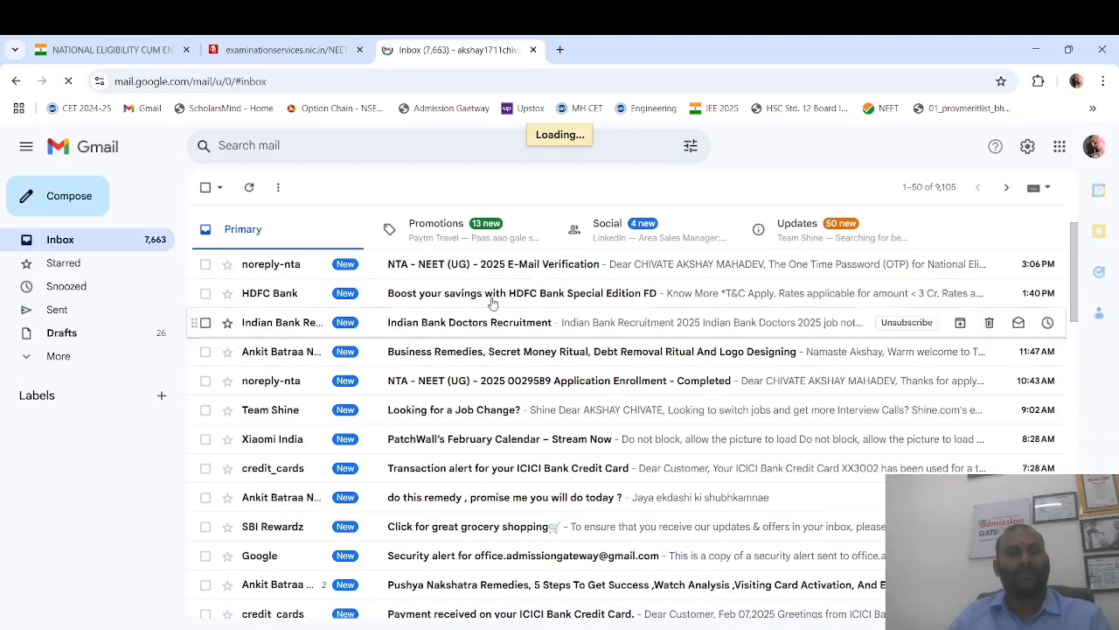
{"action": "left_click", "coordinate": [535, 266]}
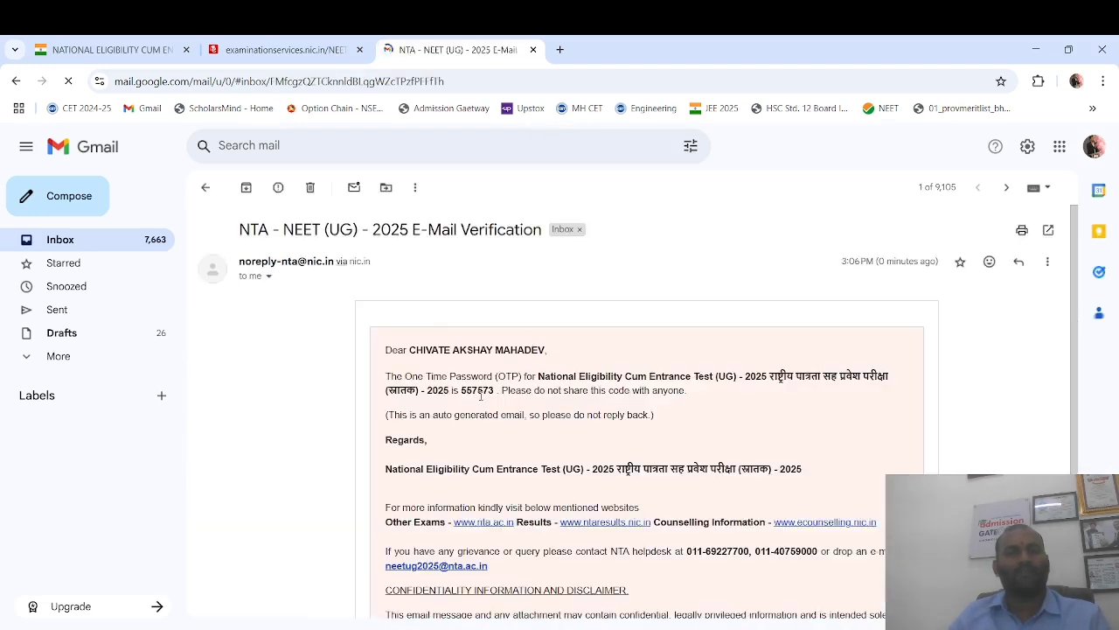
- Enter the emailed OTP on the portal, verify the email ID, and dismiss the success message
{"action": "left_click", "coordinate": [335, 55]}
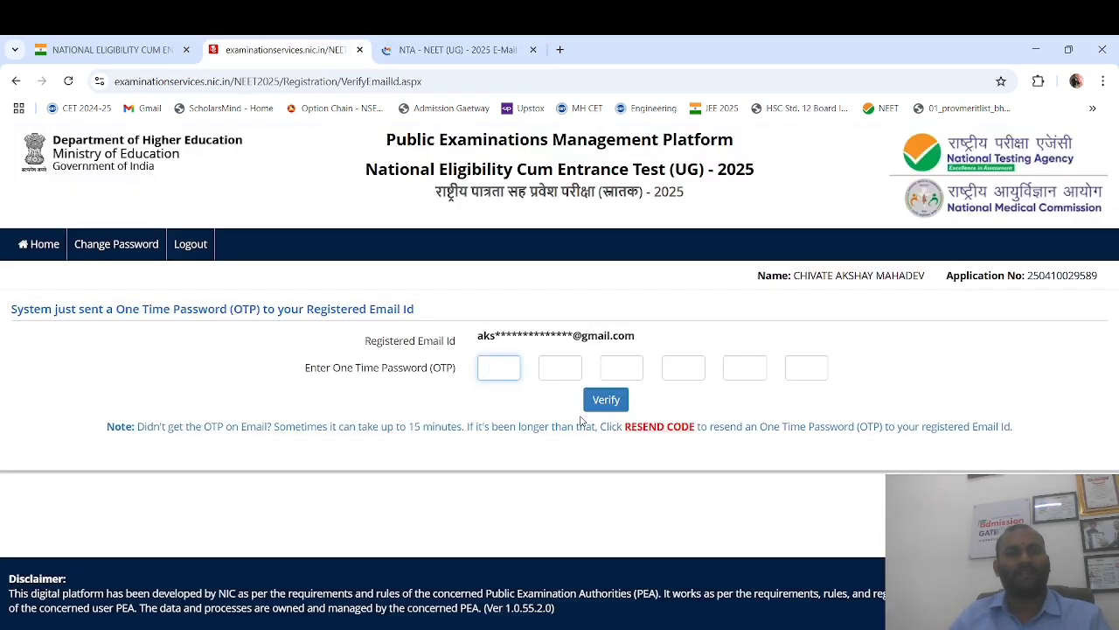
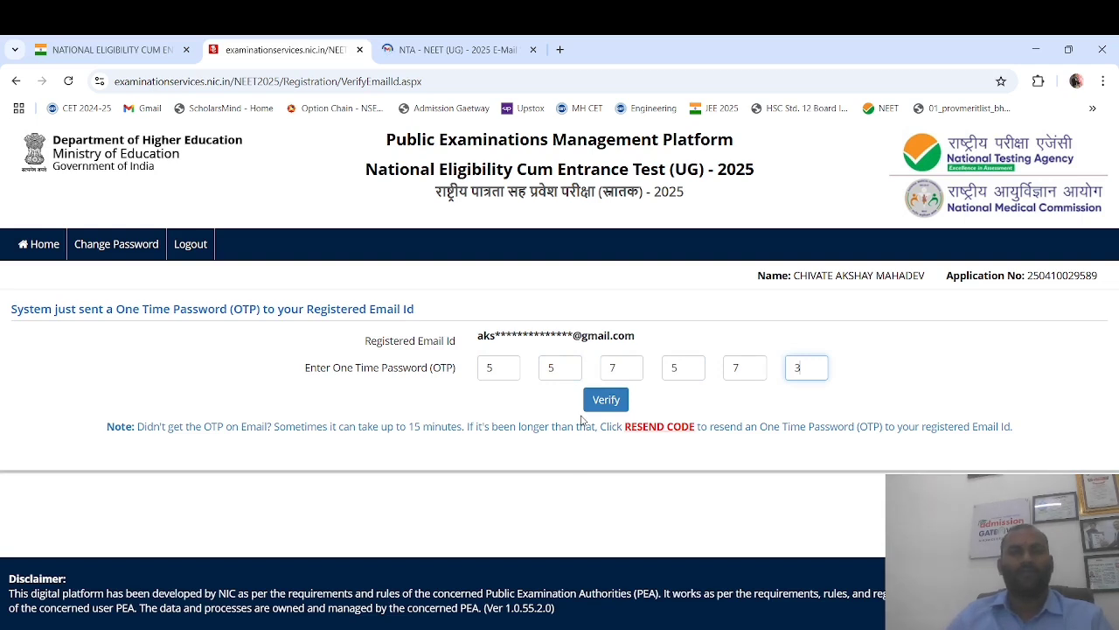
{"action": "left_click", "coordinate": [606, 398]}
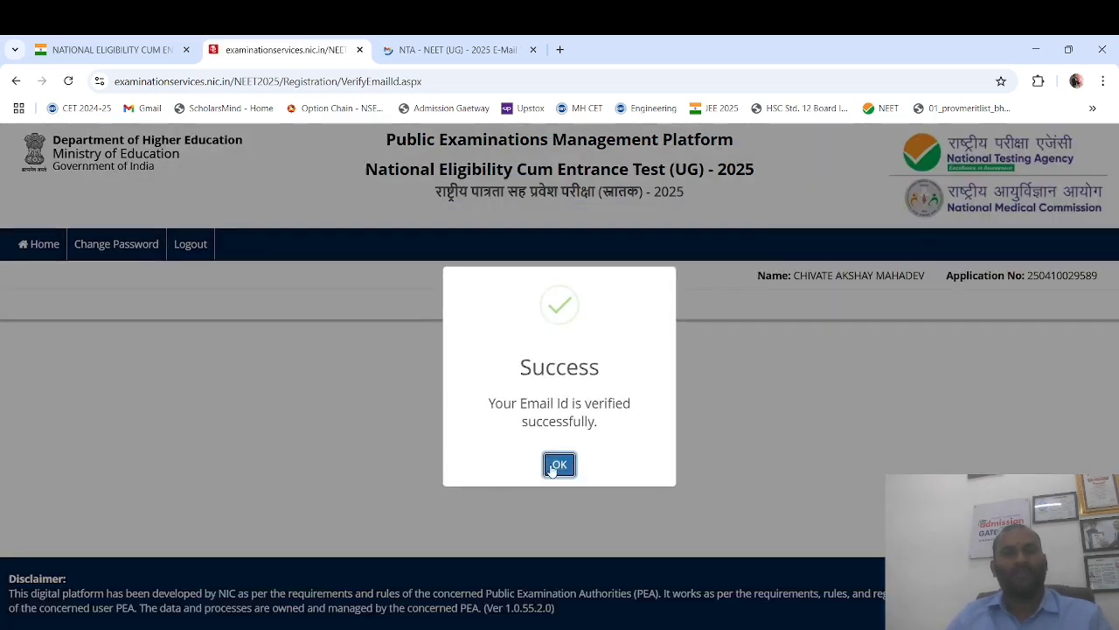
{"action": "left_click", "coordinate": [558, 466]}
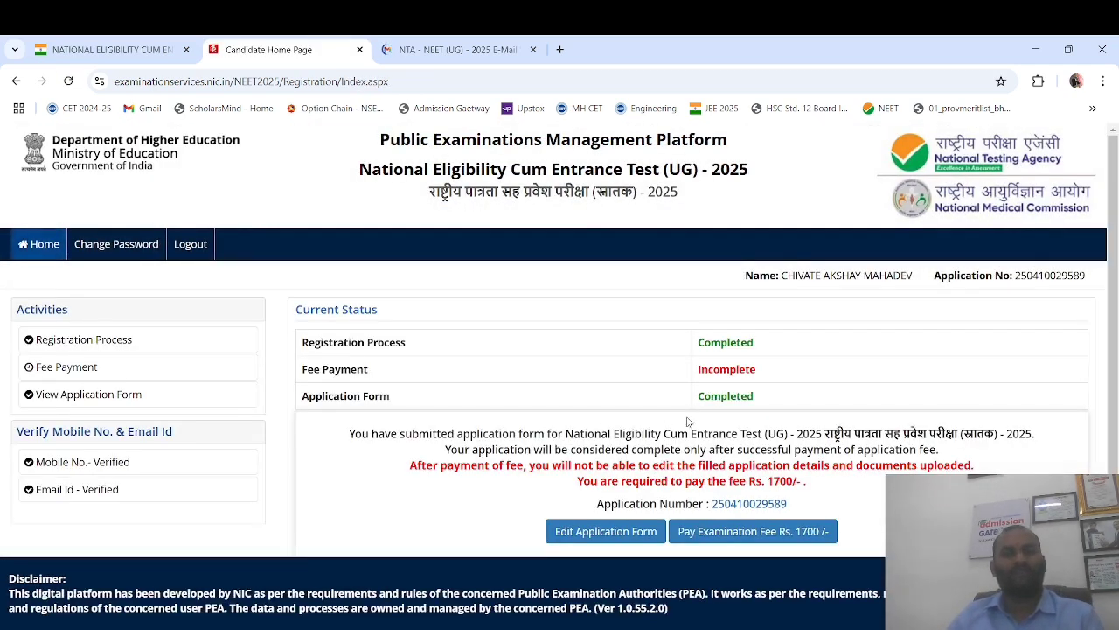
- Note the Incomplete fee payment status, then choose Logout from the top navigation bar
{"action": "double_click", "coordinate": [727, 371]}
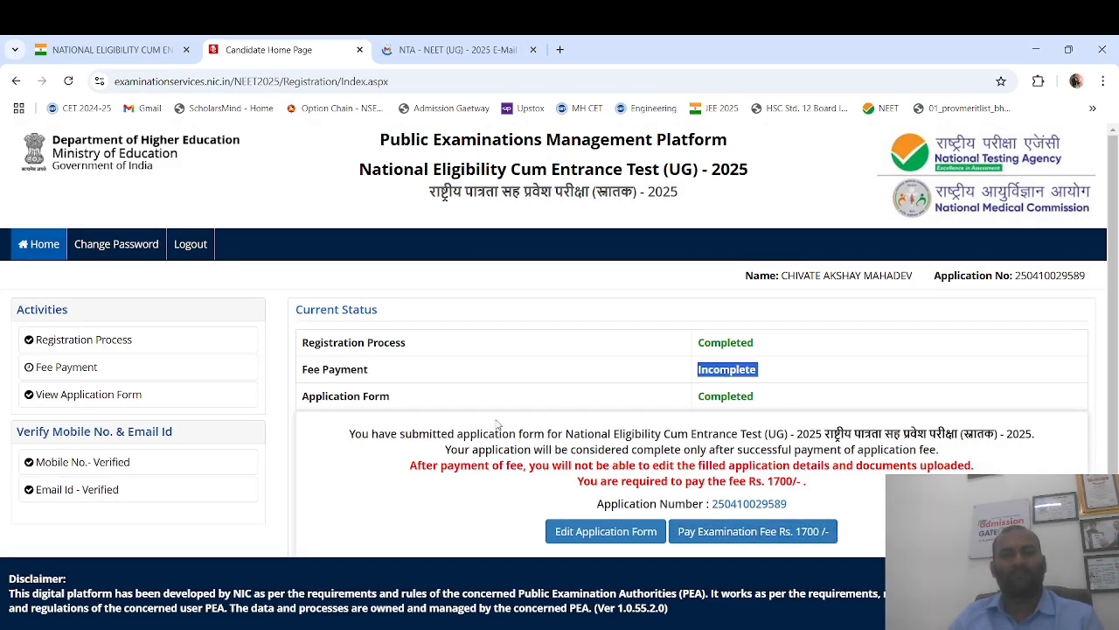
{"action": "scroll", "coordinate": [545, 380], "scroll_direction": "down", "scroll_amount": 1}
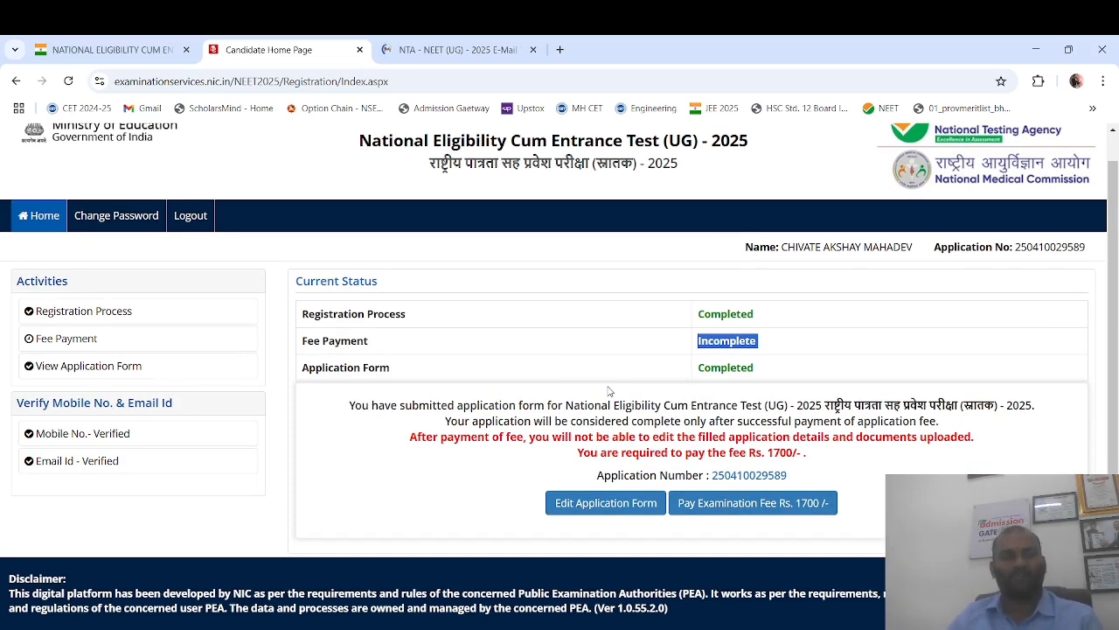
{"action": "left_click", "coordinate": [191, 215]}
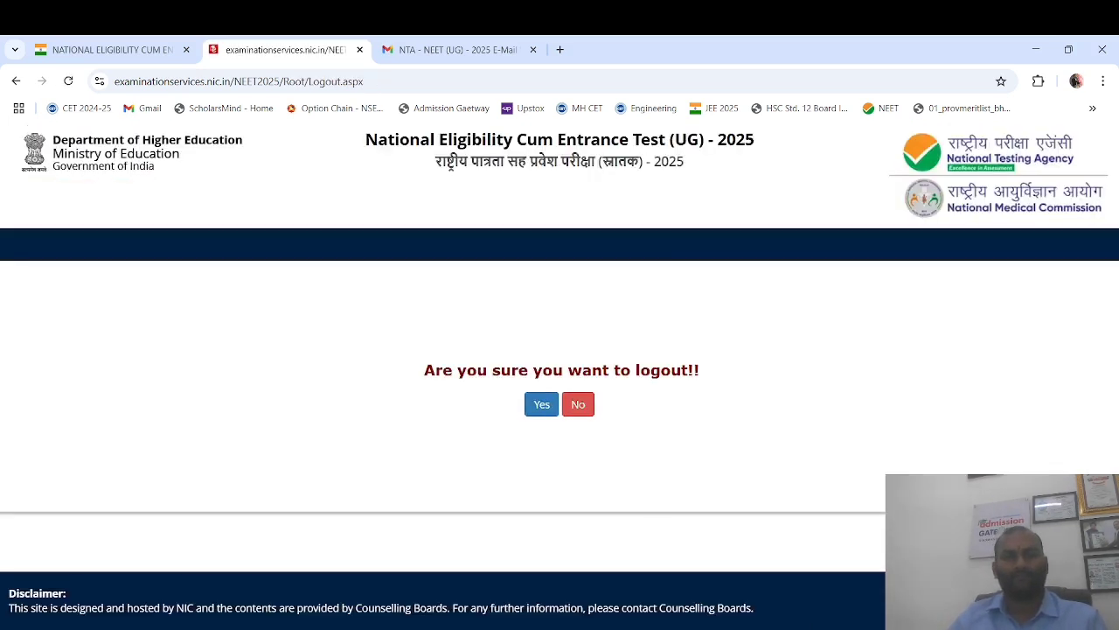